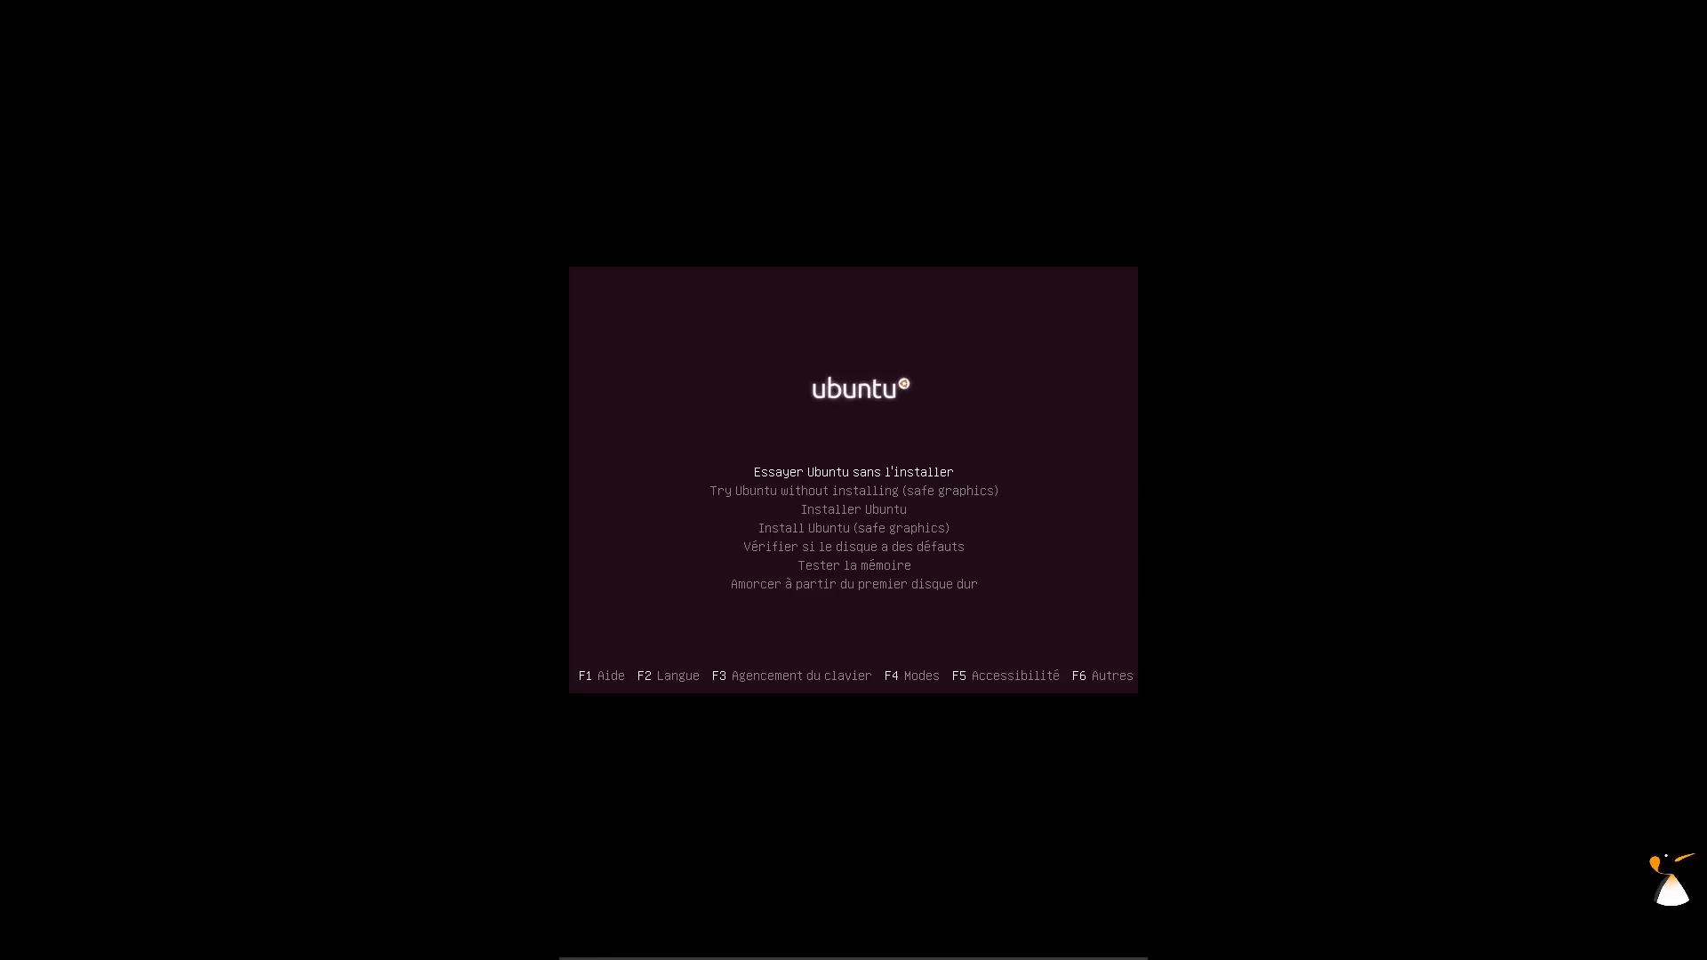
Boot the live session with the "Essayer Ubuntu sans l'installer" option
{"action": "key", "text": "Down"}
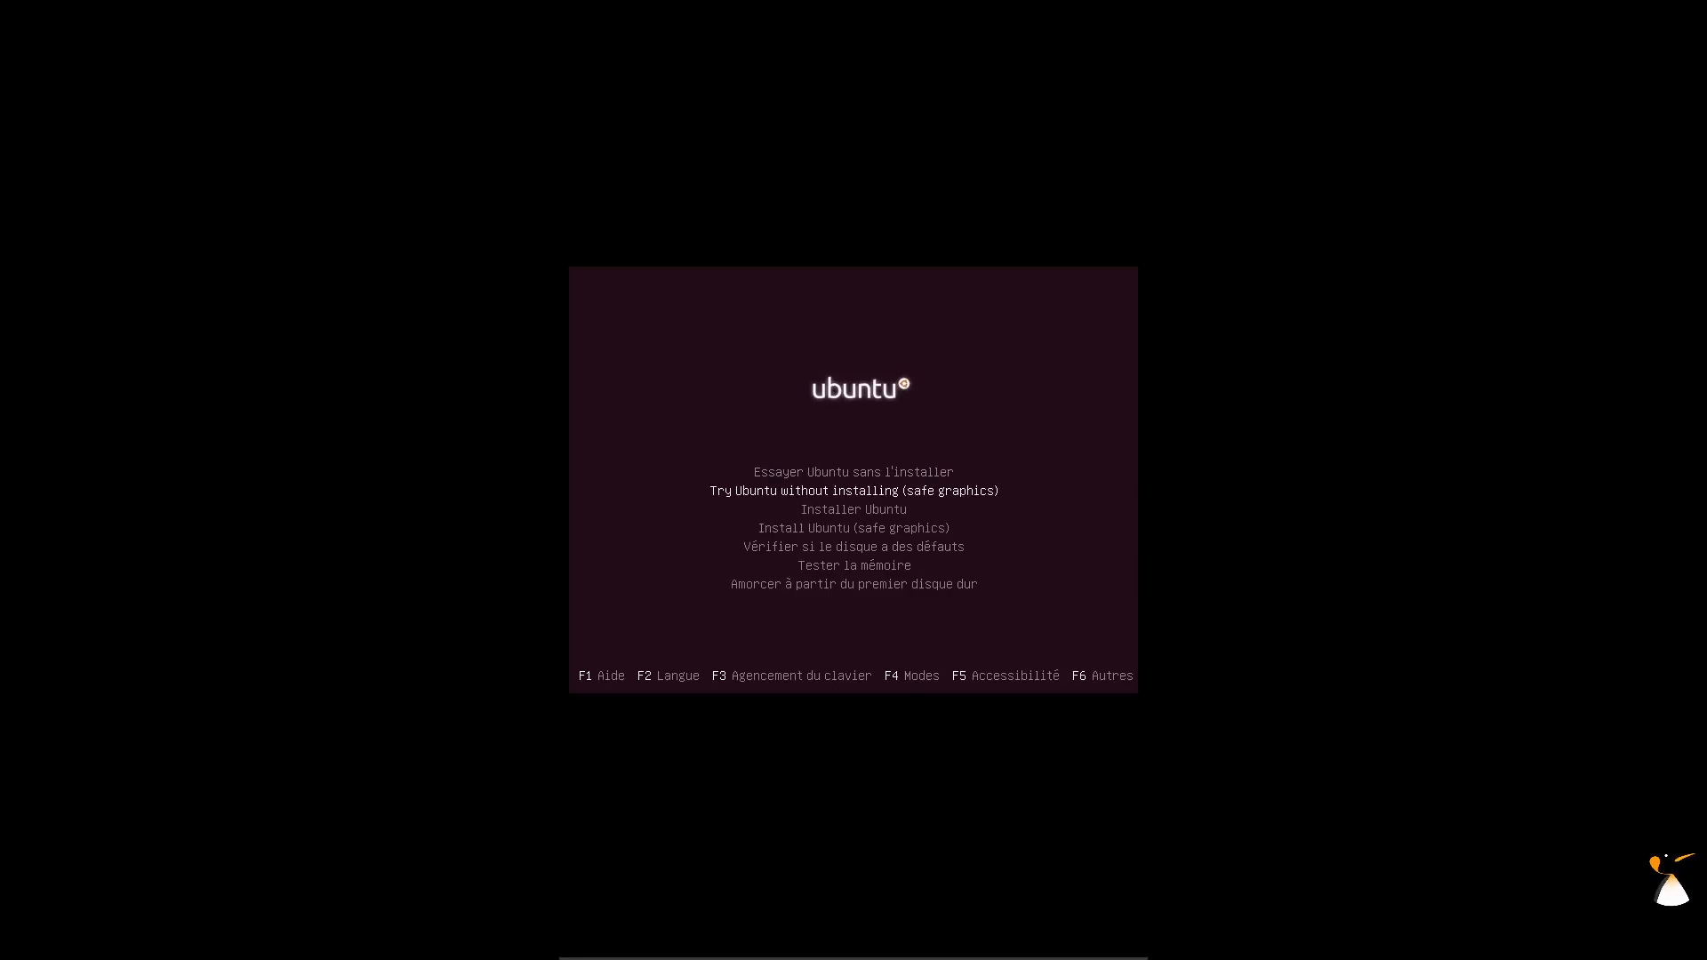
{"action": "key", "text": "Down"}
{"action": "key", "text": "Down"}
{"action": "key", "text": "Up"}
{"action": "key", "text": "Up"}
{"action": "key", "text": "Down"}
{"action": "key", "text": "Down"}
{"action": "key", "text": "Up"}
{"action": "key", "text": "Up"}
{"action": "key", "text": "Up"}
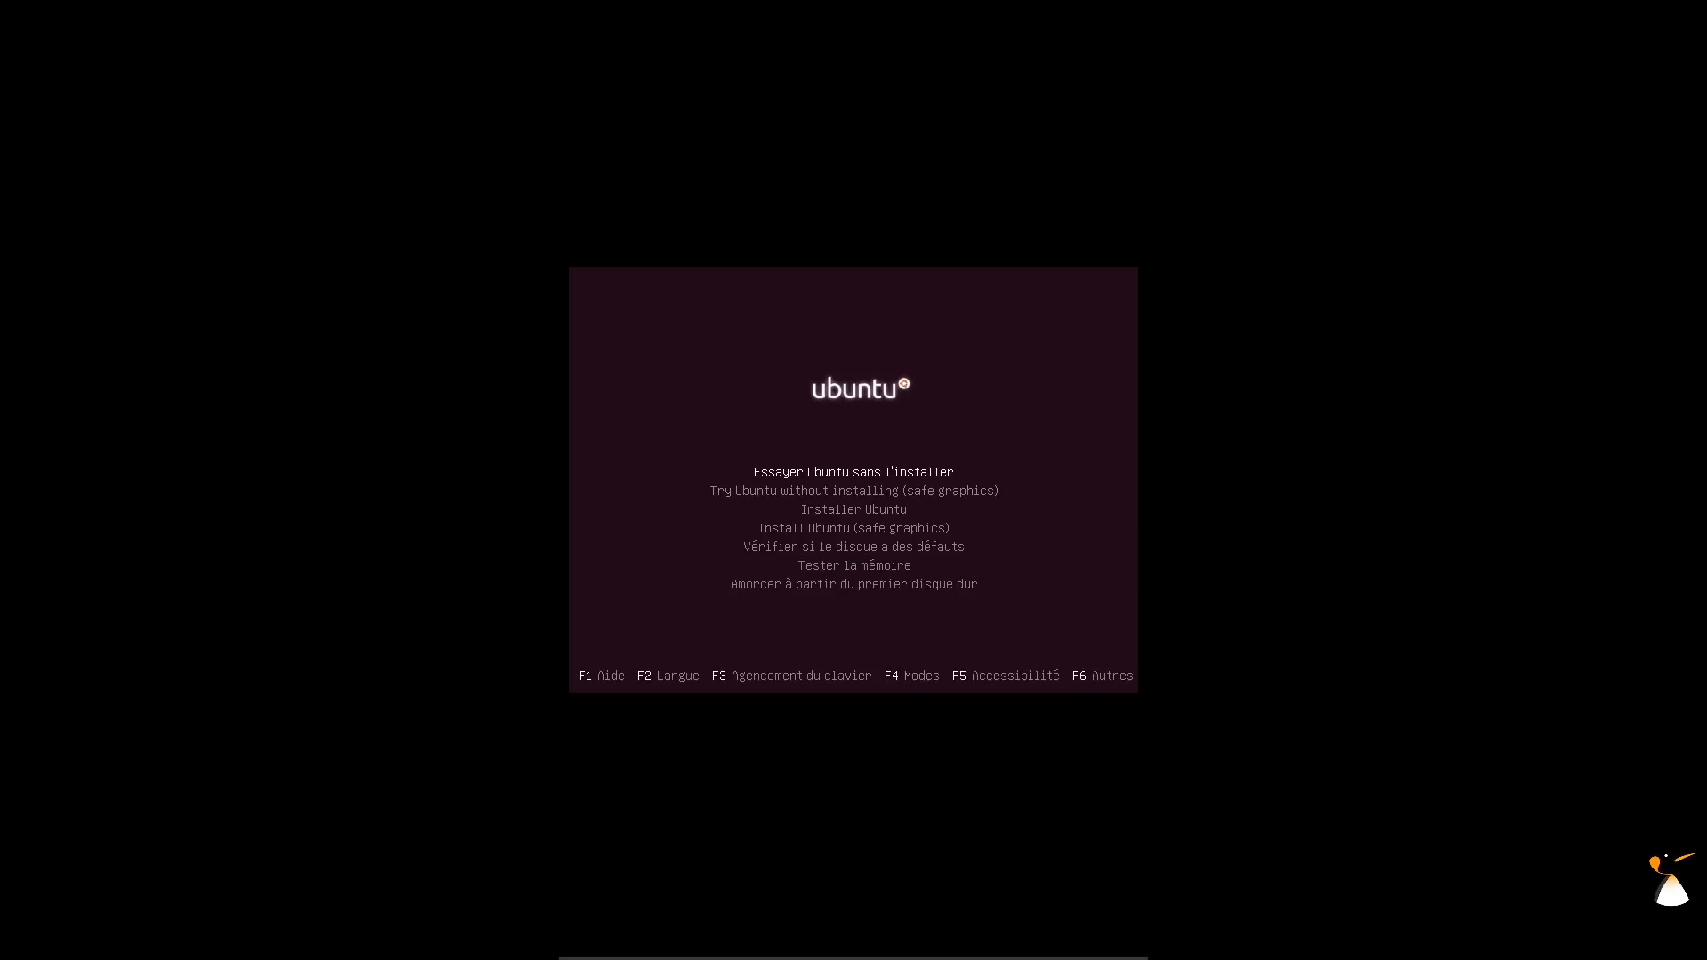
{"action": "key", "text": "Return"}
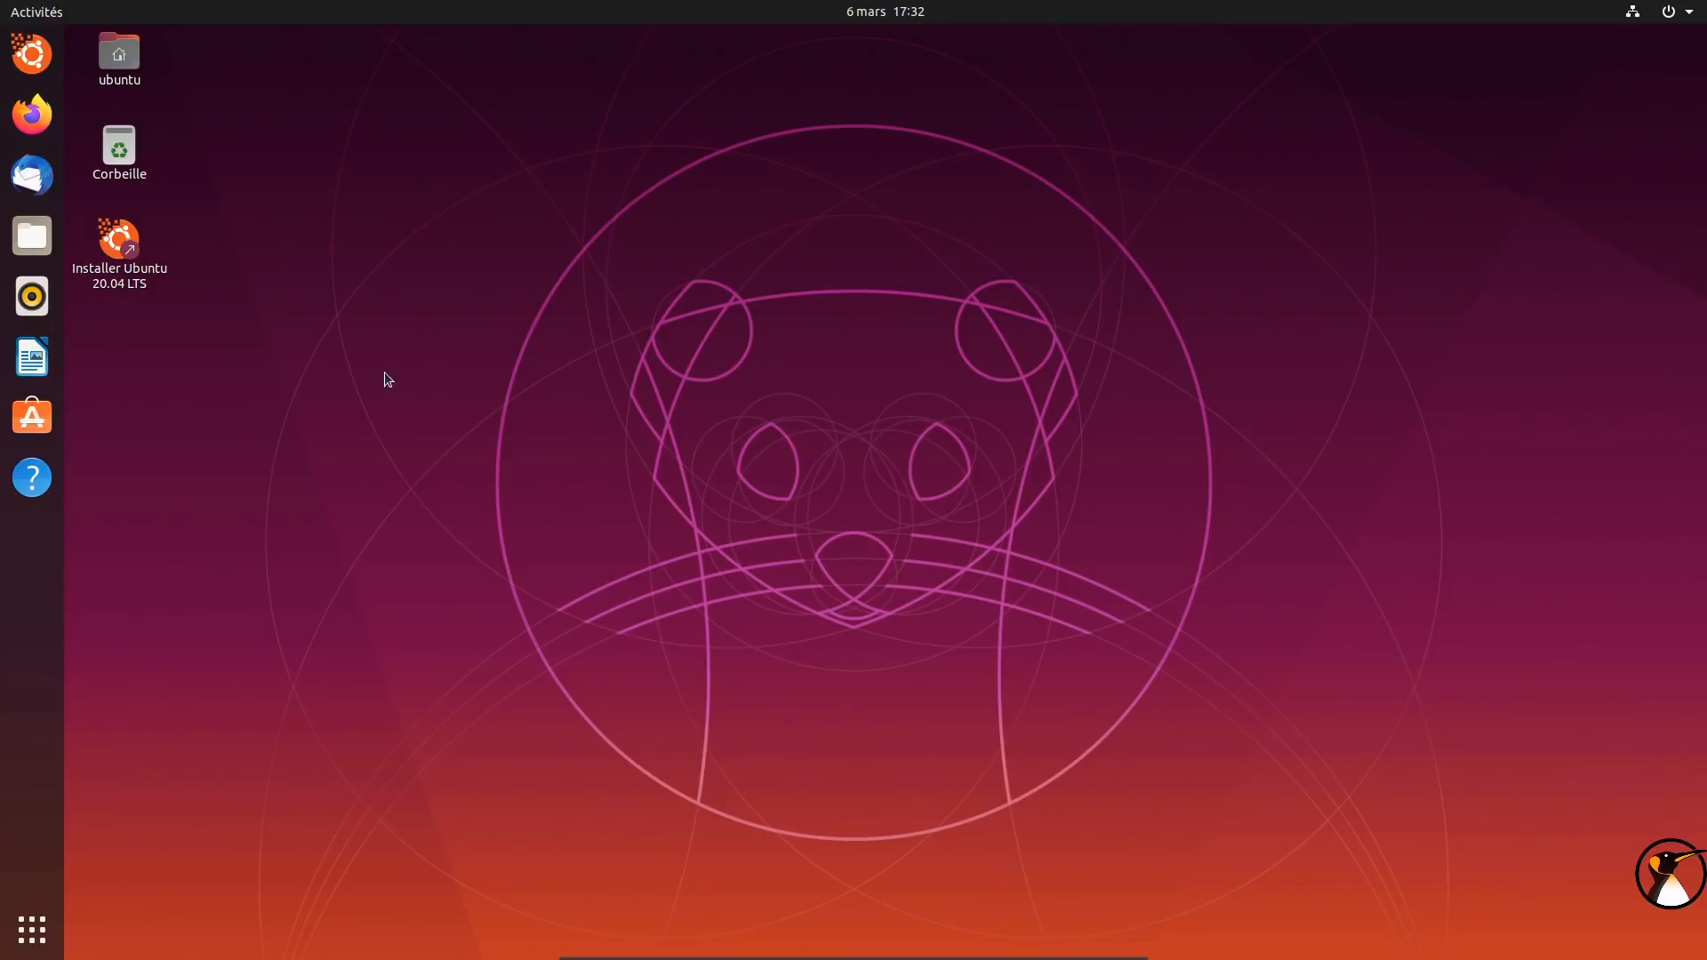
Start the Ubuntu 20.04 LTS installer with Français as the language and proceed to the updates and other software page
{"action": "left_click", "coordinate": [126, 275]}
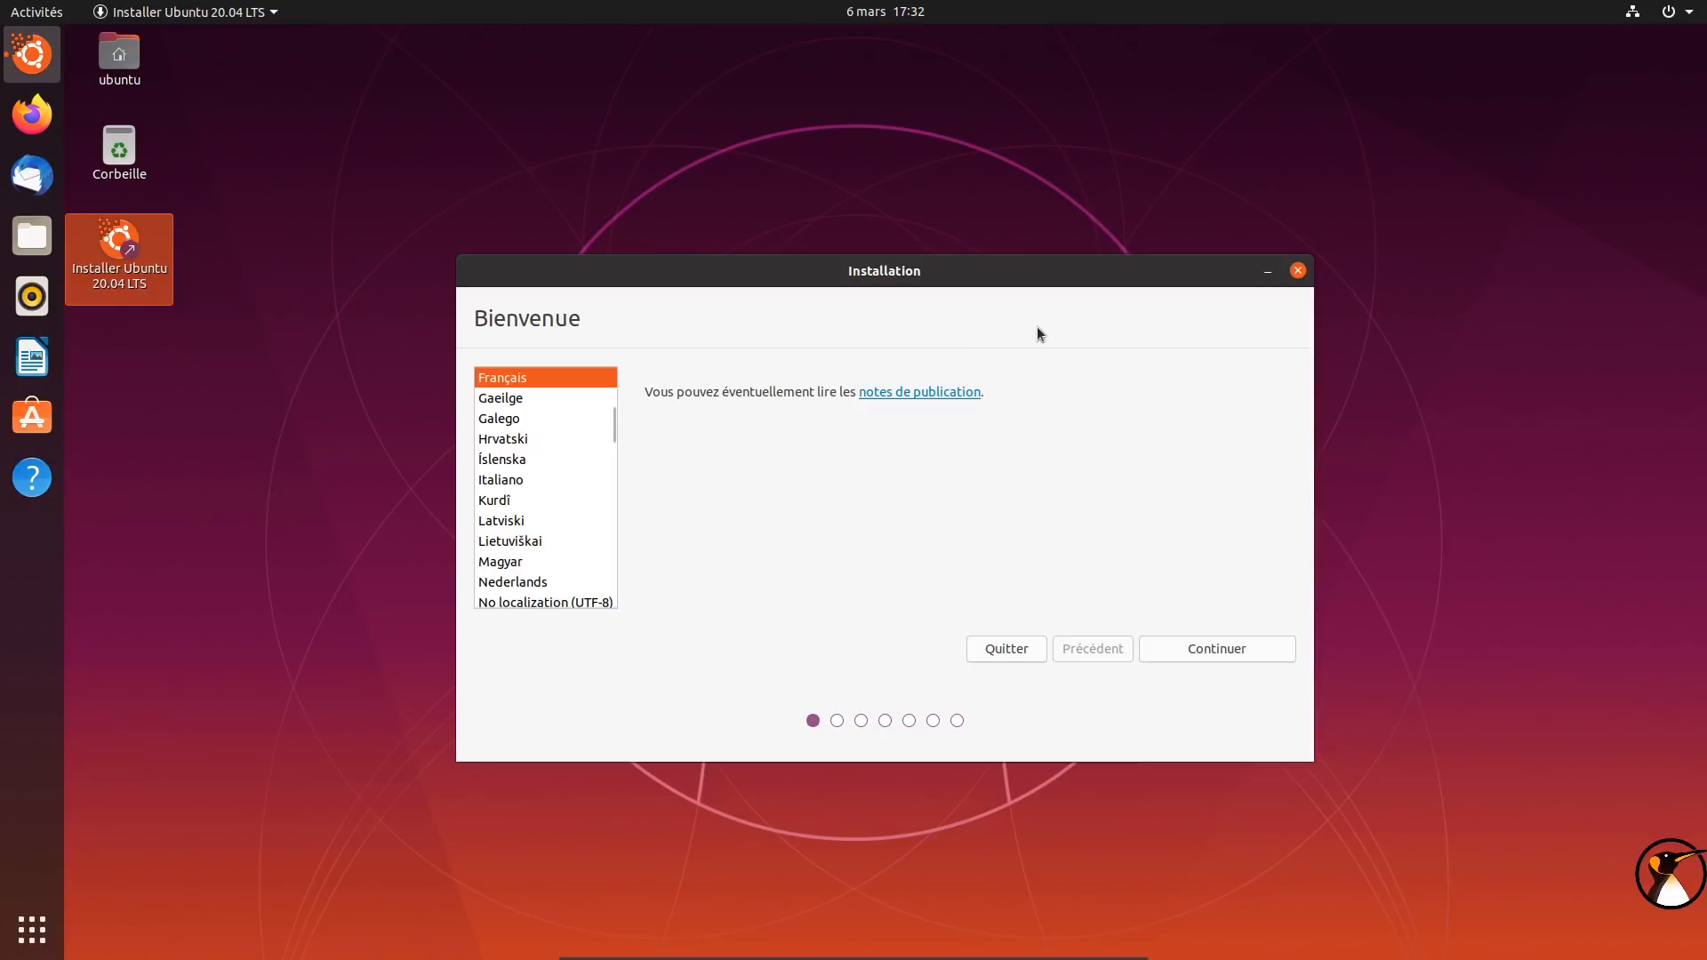
{"action": "left_click_drag", "start_coordinate": [1048, 281], "coordinate": [1035, 189]}
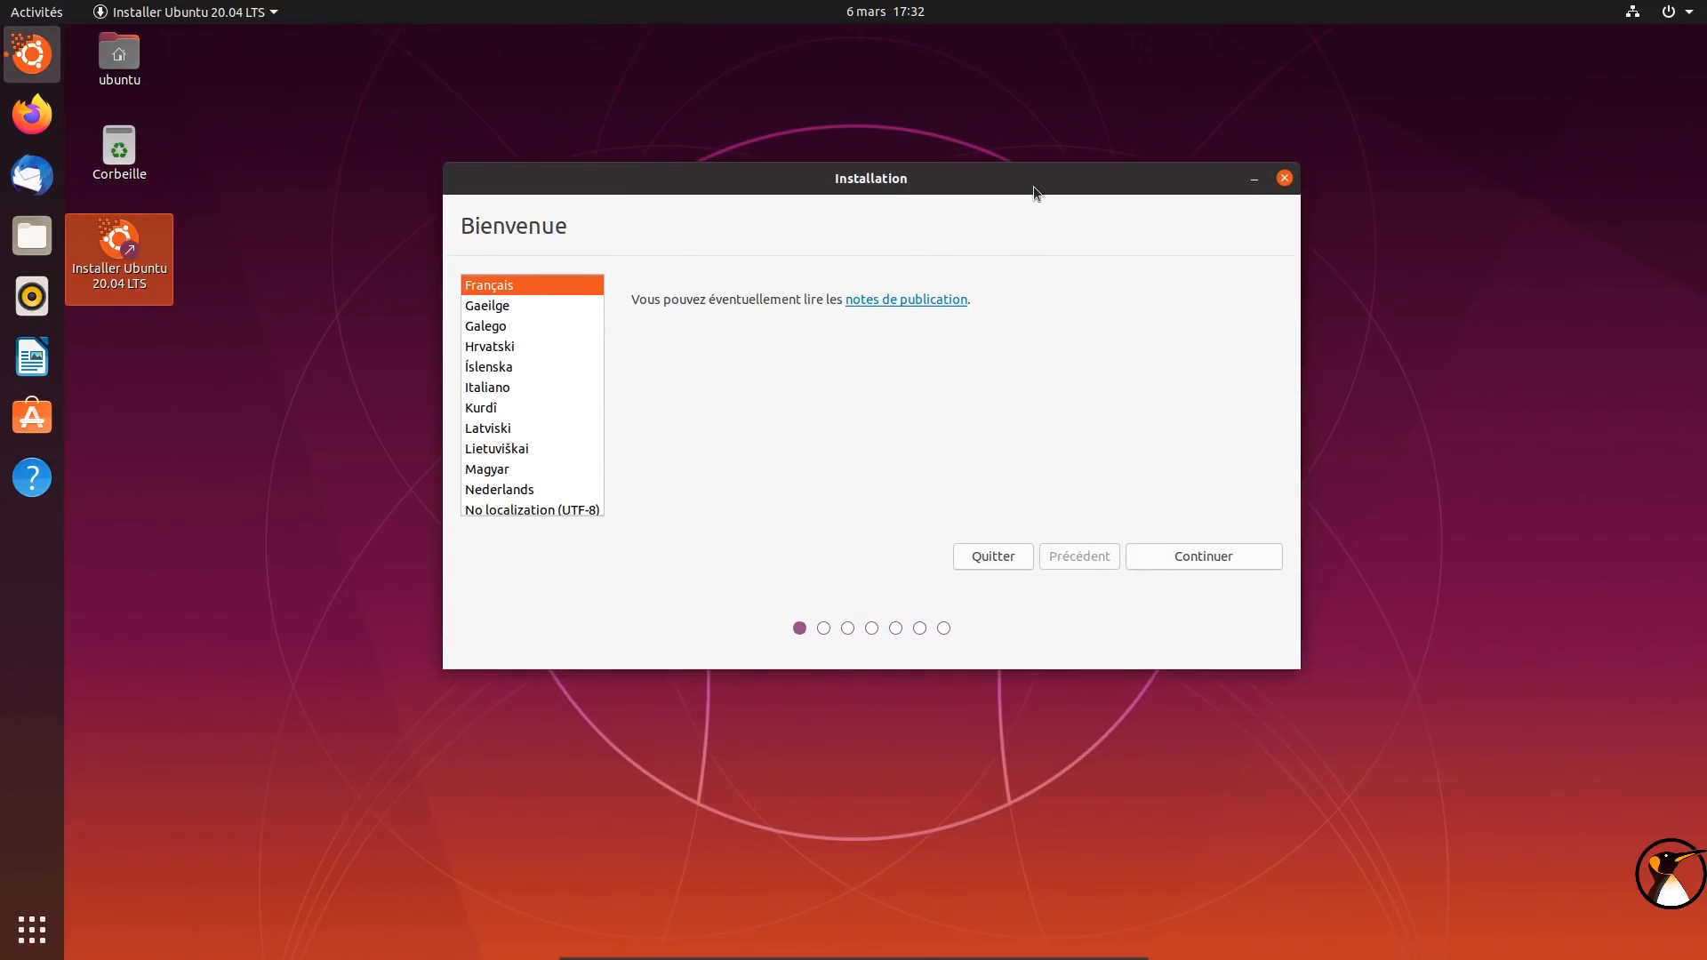
{"action": "left_click", "coordinate": [1159, 562]}
{"action": "left_click", "coordinate": [1287, 650]}
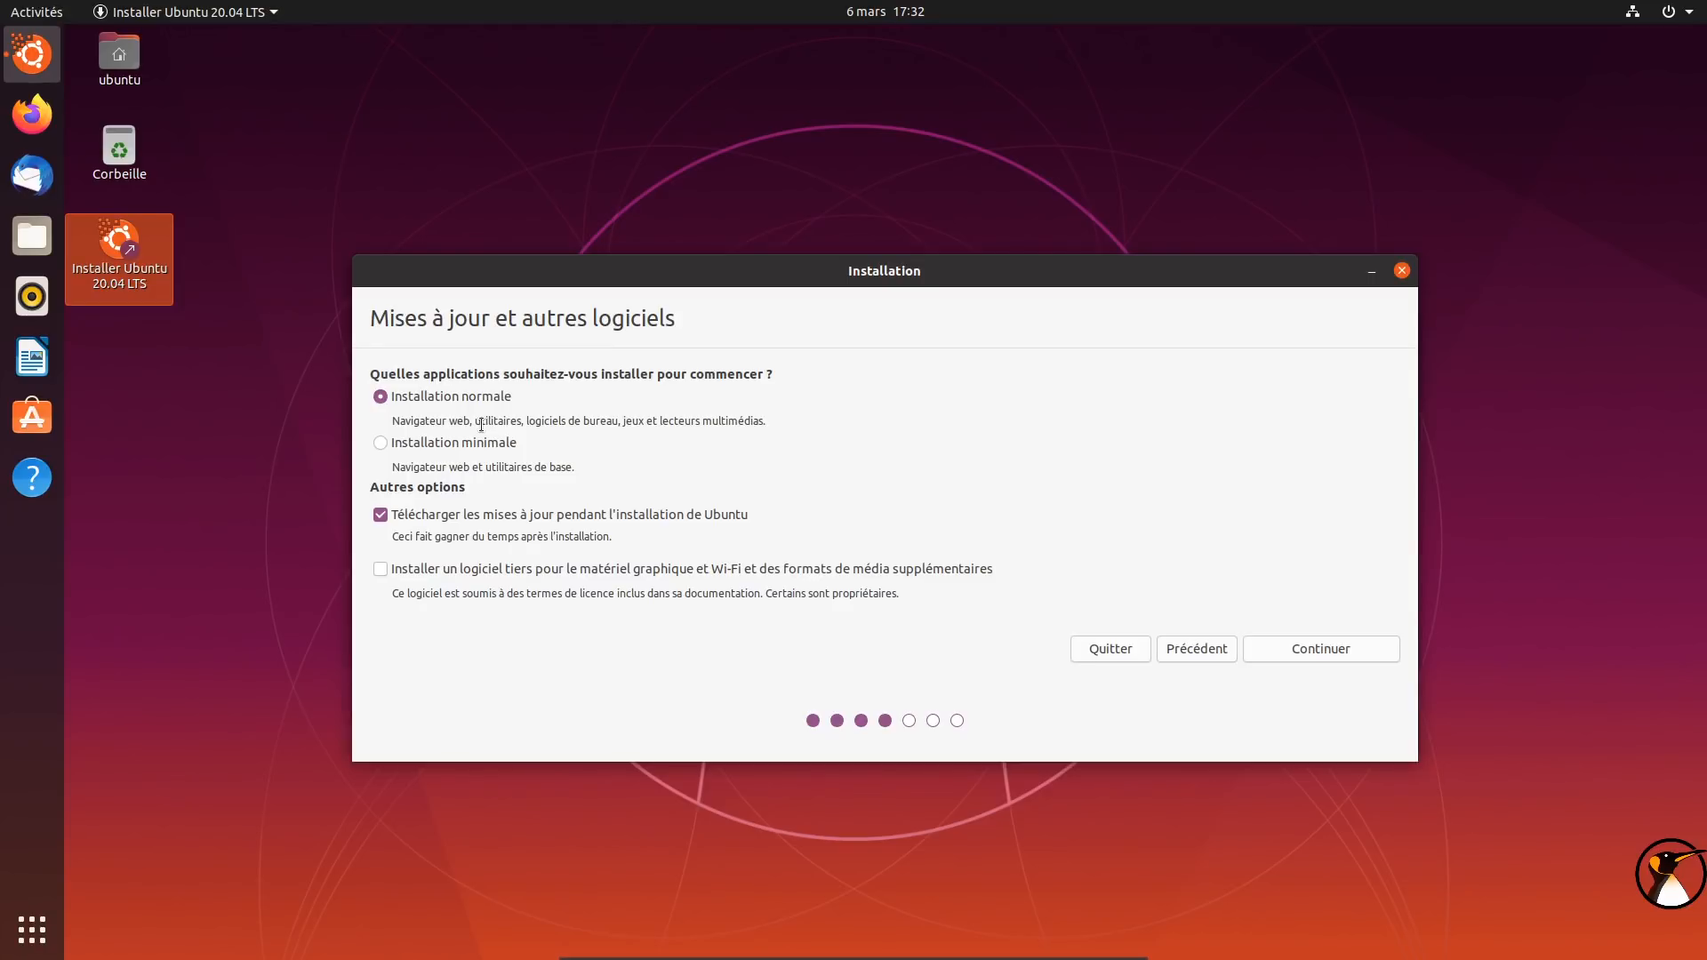
Choose "Installation normale" with updates downloaded during installation, and proceed to the installation type
{"action": "left_click", "coordinate": [461, 445]}
{"action": "left_click", "coordinate": [451, 397]}
{"action": "left_click", "coordinate": [1315, 650]}
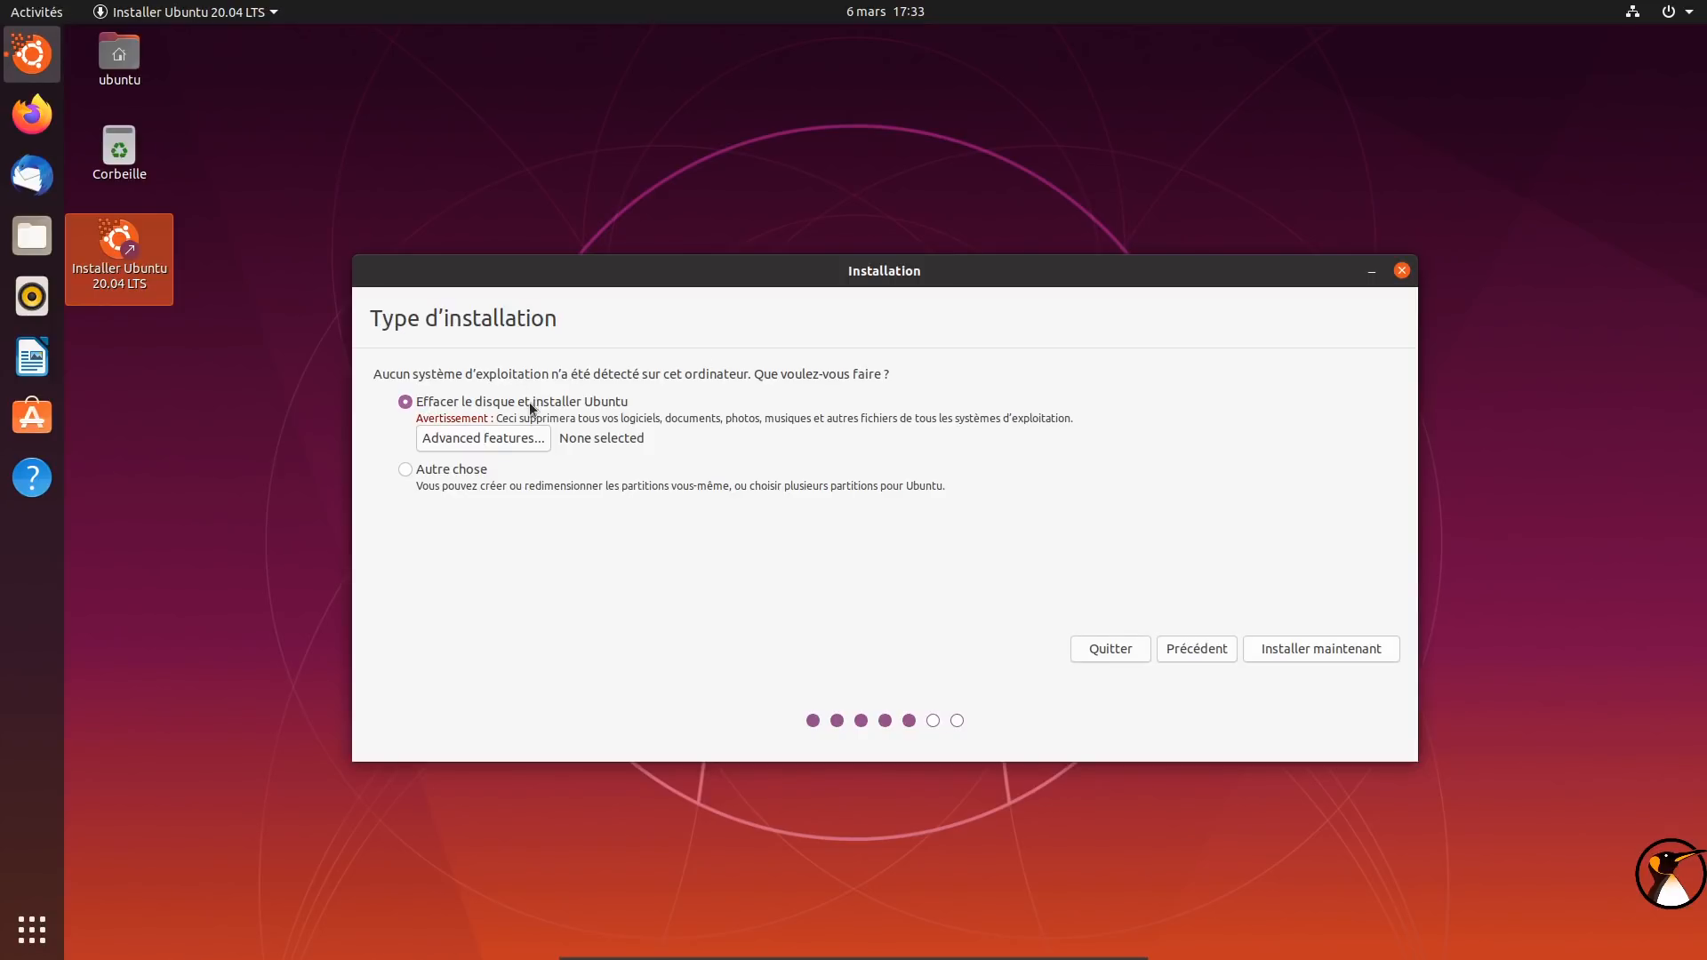
Try the "Autre chose", LVM, encryption and ZFS options, then restore disk erasure with advanced features set to None
{"action": "left_click", "coordinate": [467, 471]}
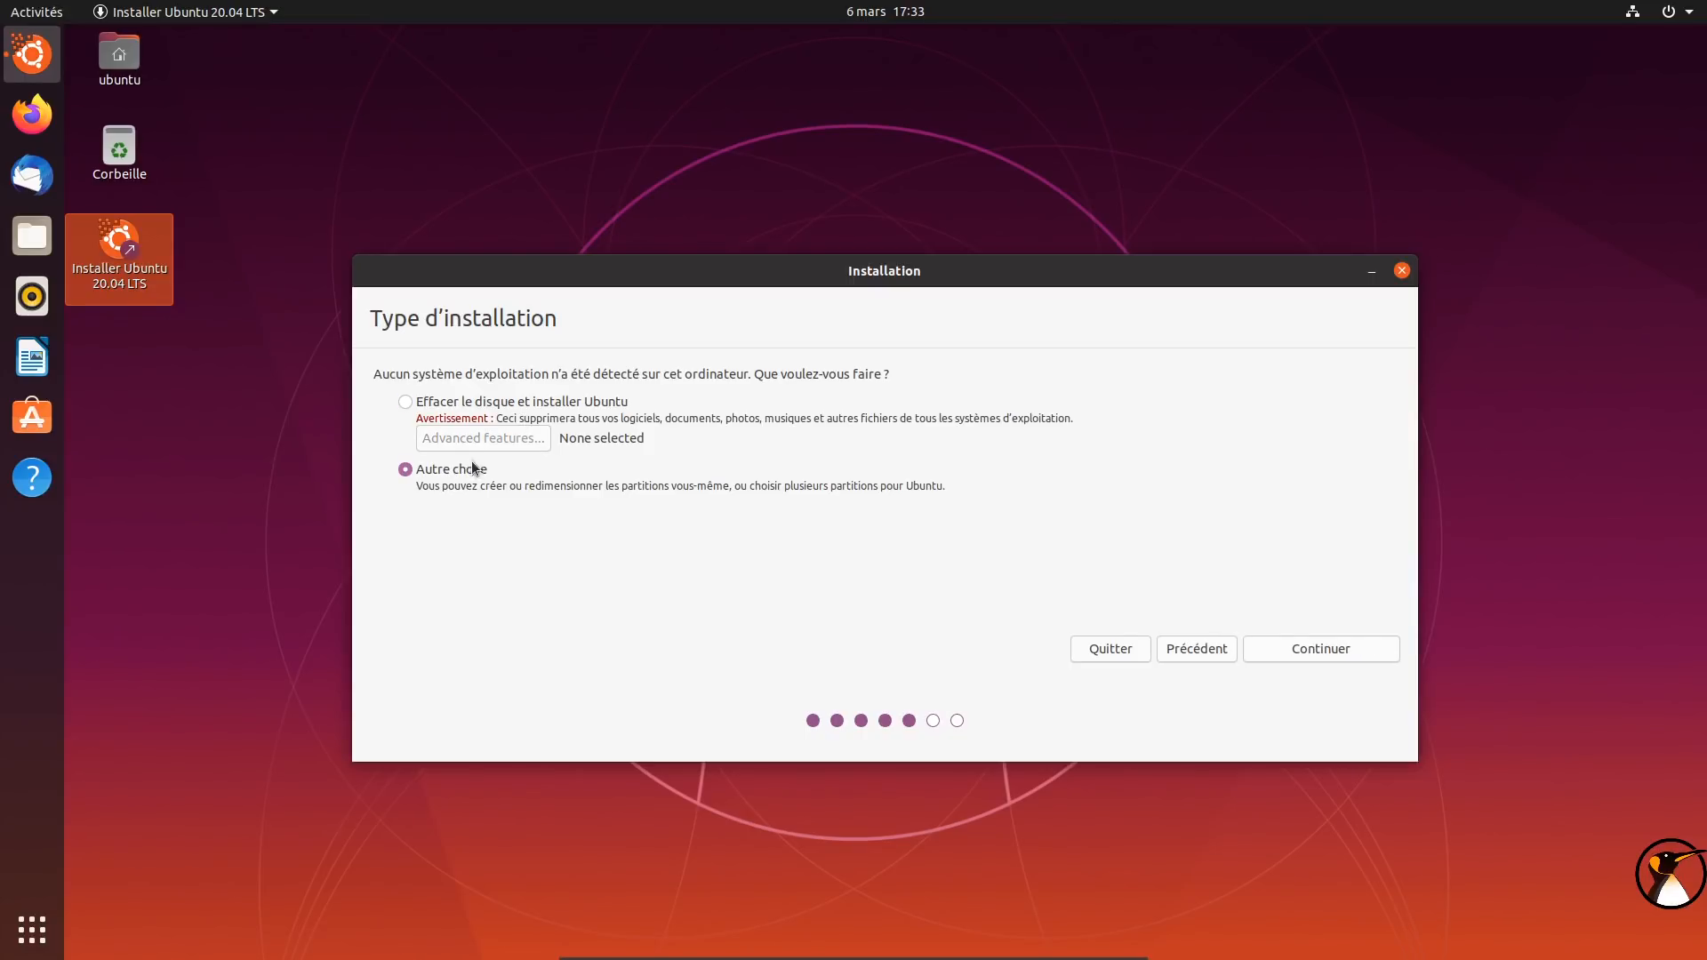
{"action": "left_click", "coordinate": [512, 407]}
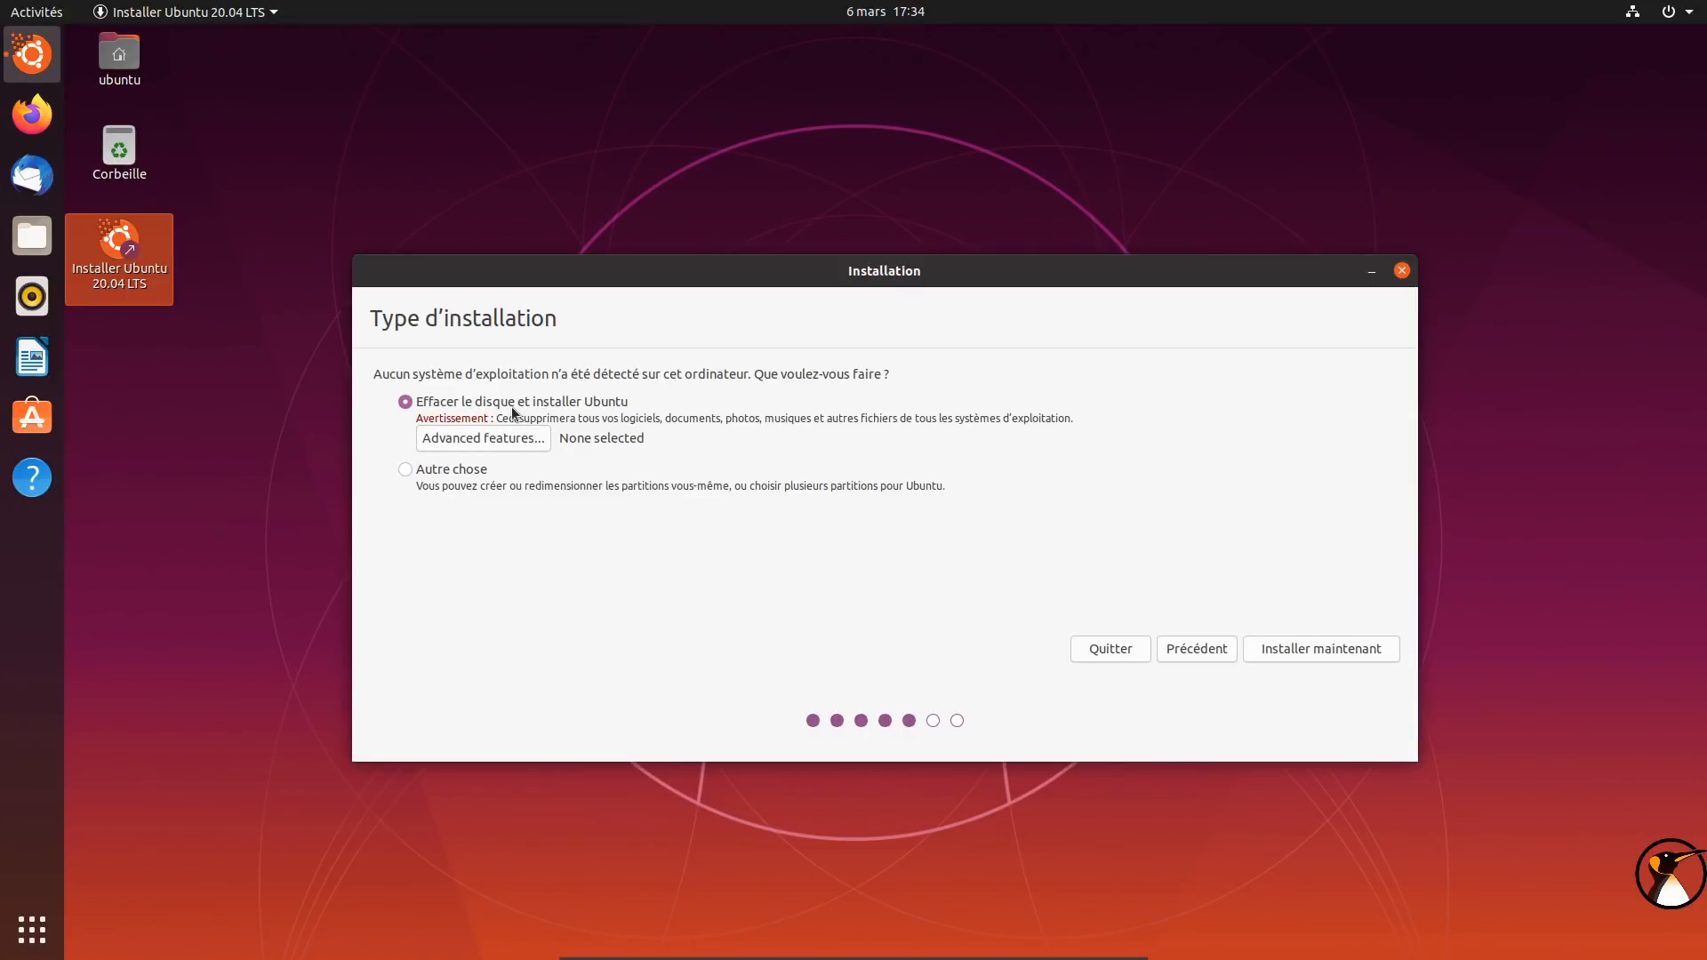
{"action": "left_click", "coordinate": [510, 446]}
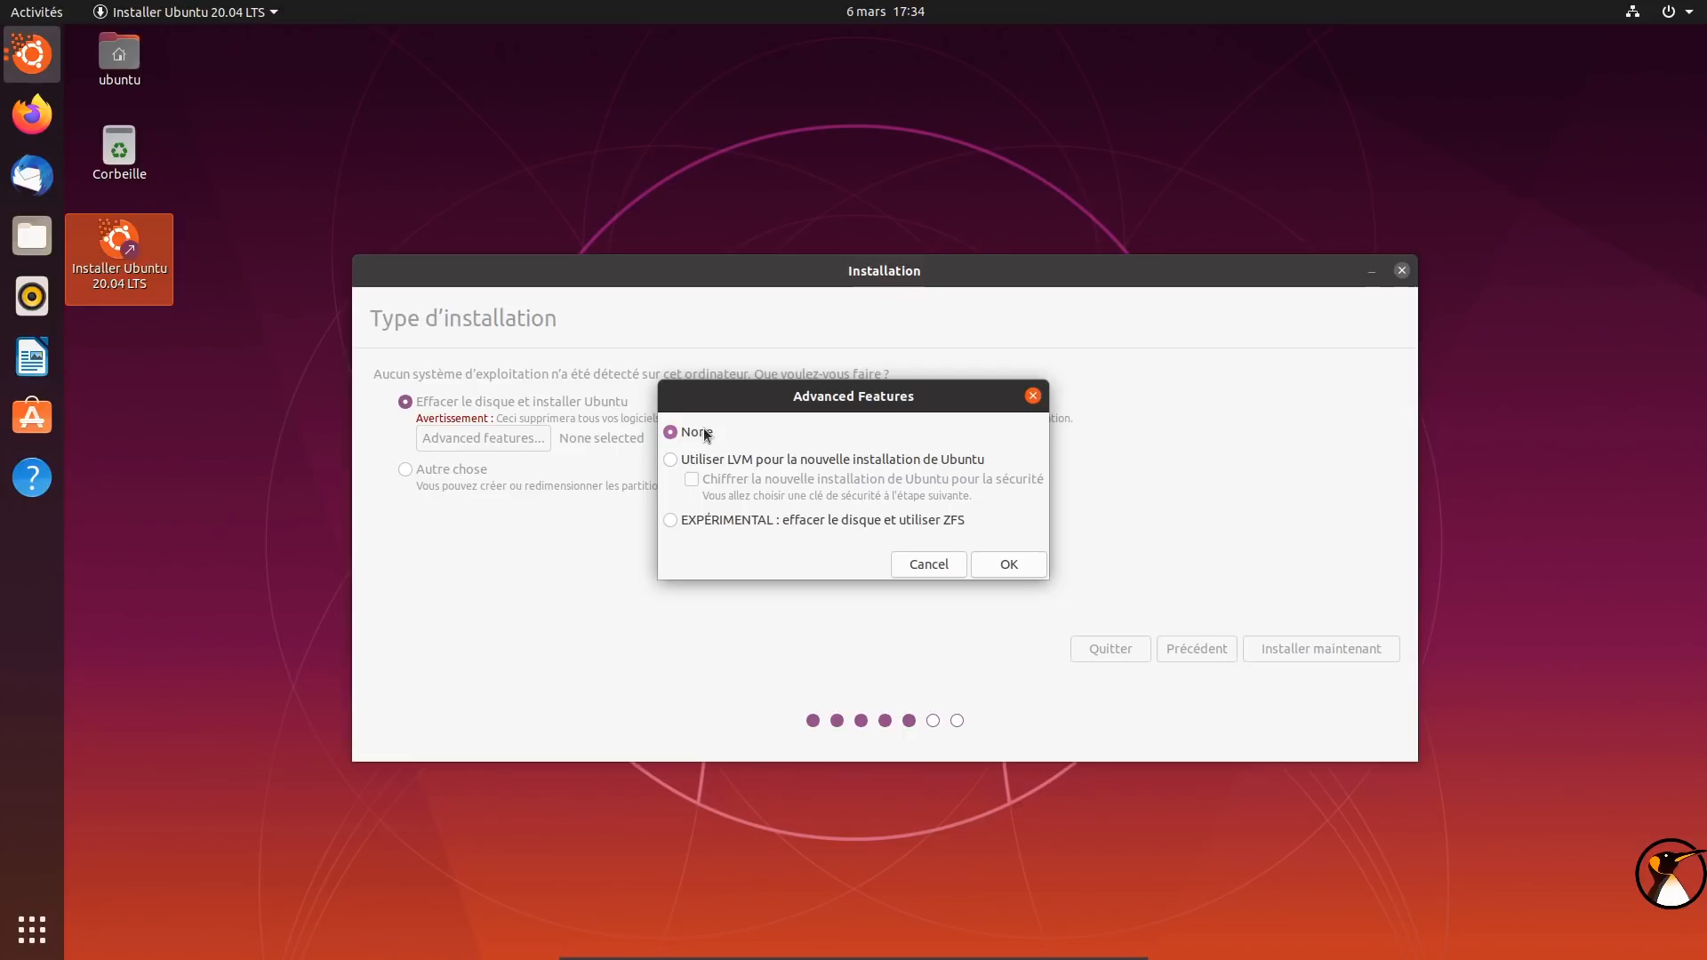
{"action": "left_click", "coordinate": [696, 462]}
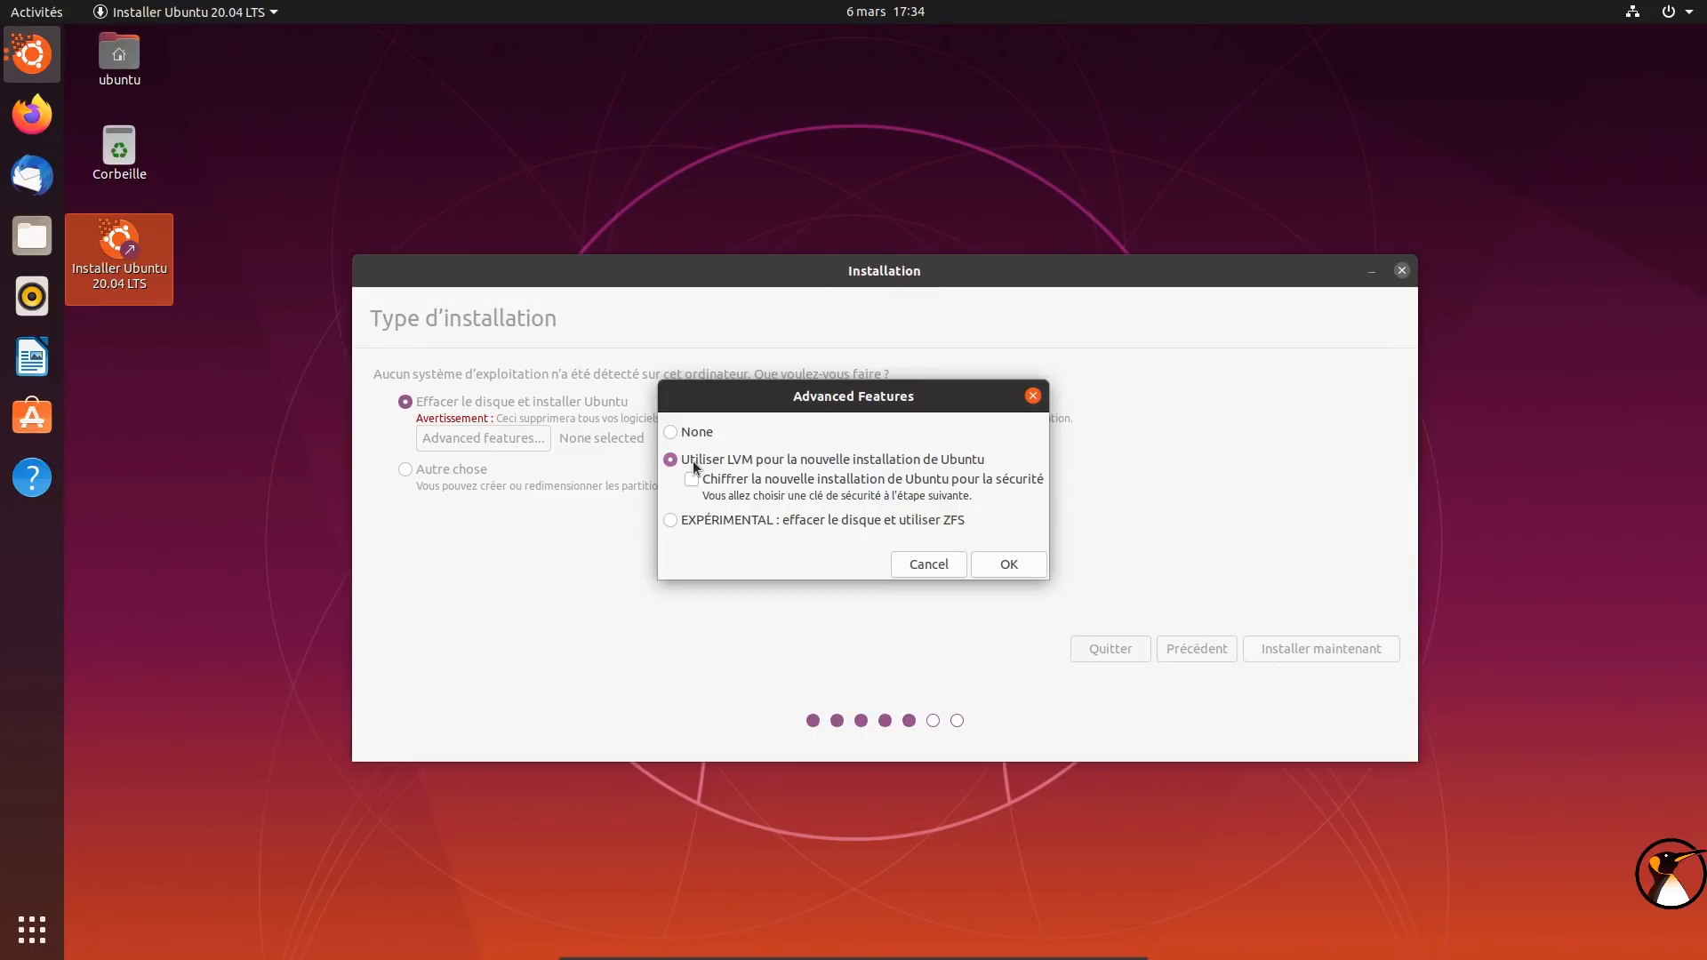
{"action": "left_click", "coordinate": [690, 482]}
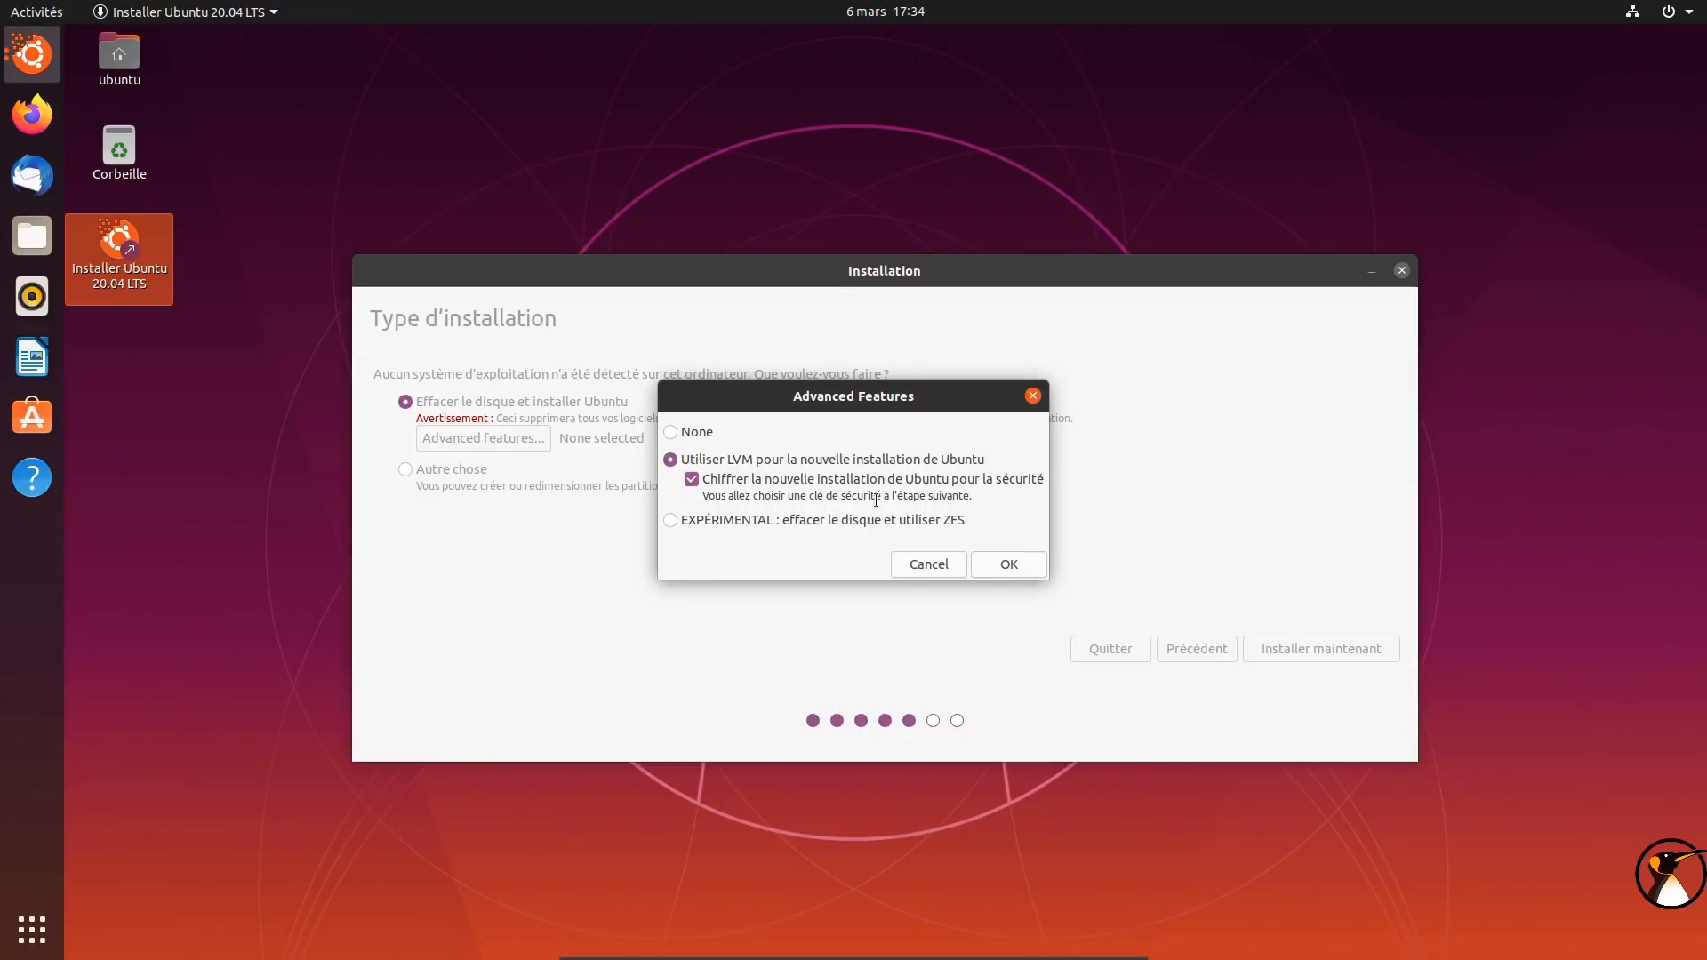
{"action": "left_click", "coordinate": [715, 521]}
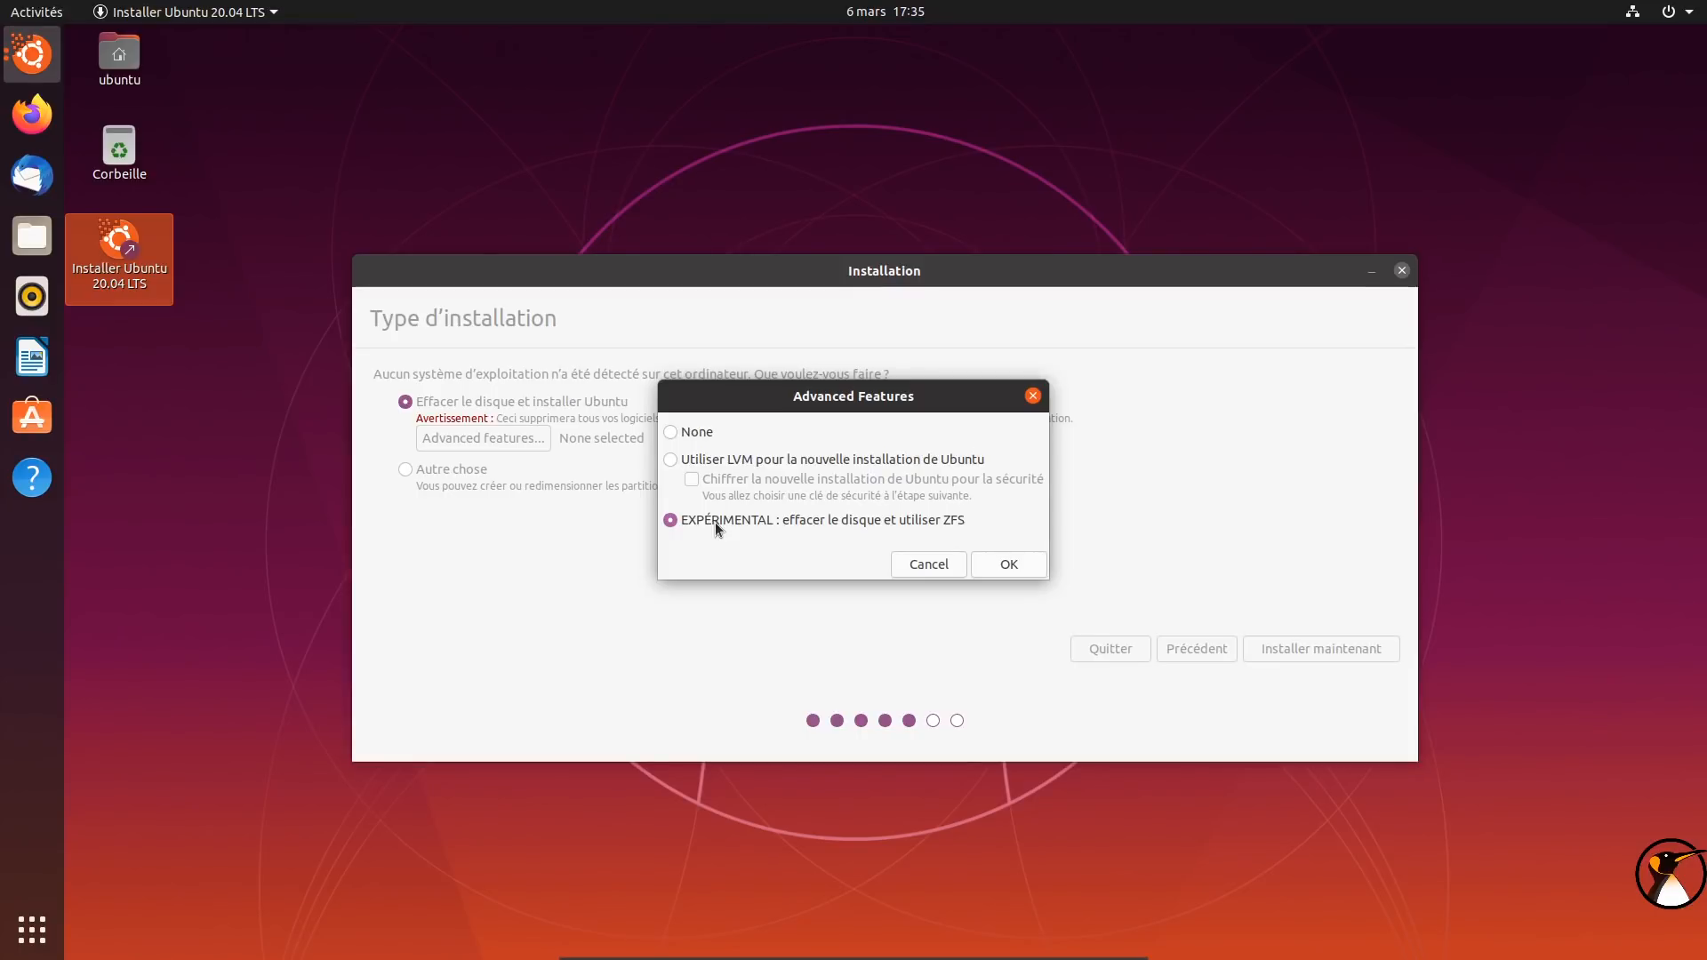
{"action": "left_click", "coordinate": [710, 433]}
{"action": "left_click", "coordinate": [998, 566]}
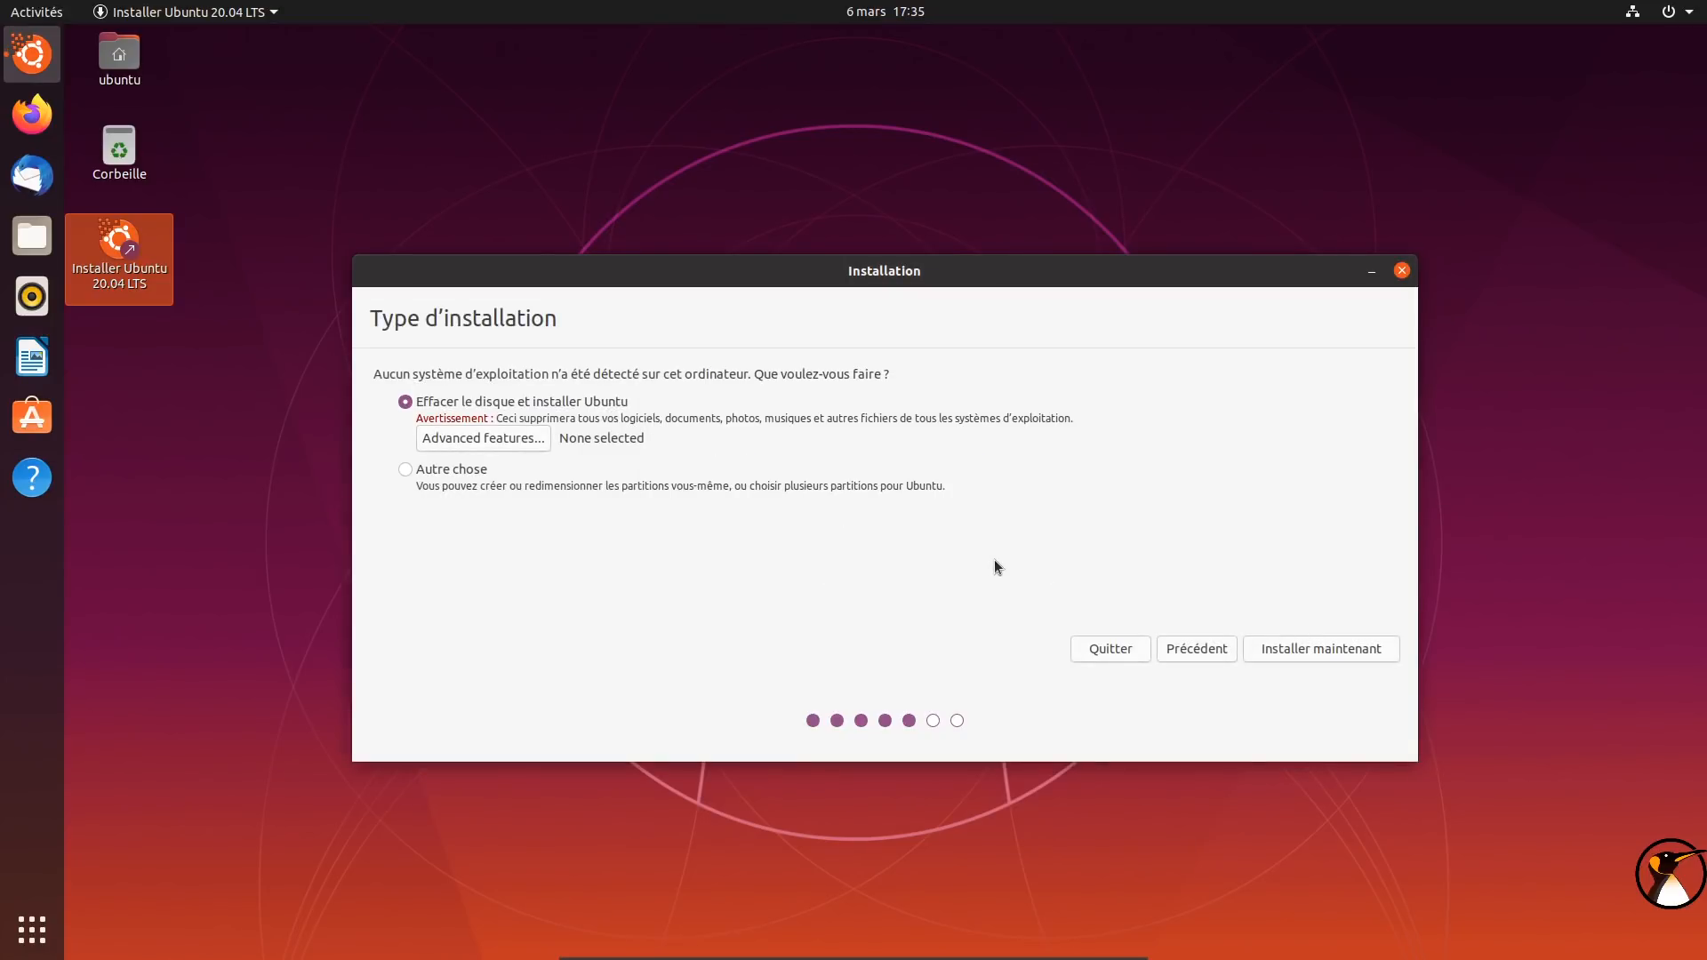
Start the installation that erases the disk, approve the partition changes and accept Paris as the location
{"action": "left_click", "coordinate": [1325, 642]}
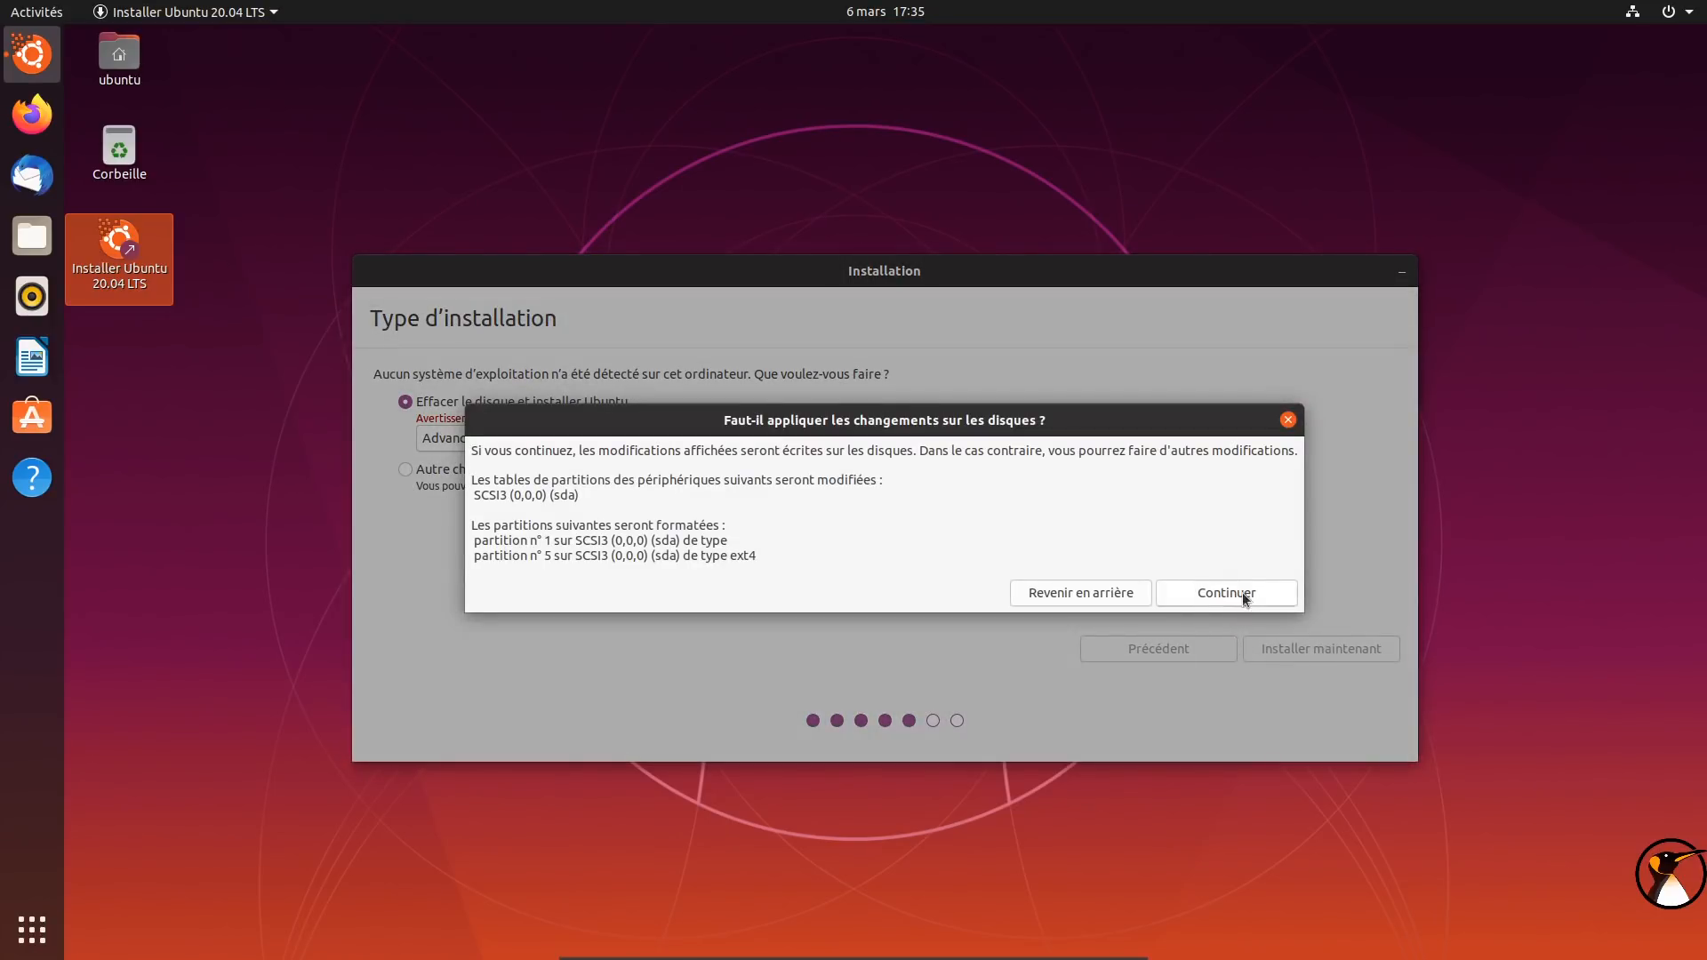
{"action": "left_click", "coordinate": [1244, 595]}
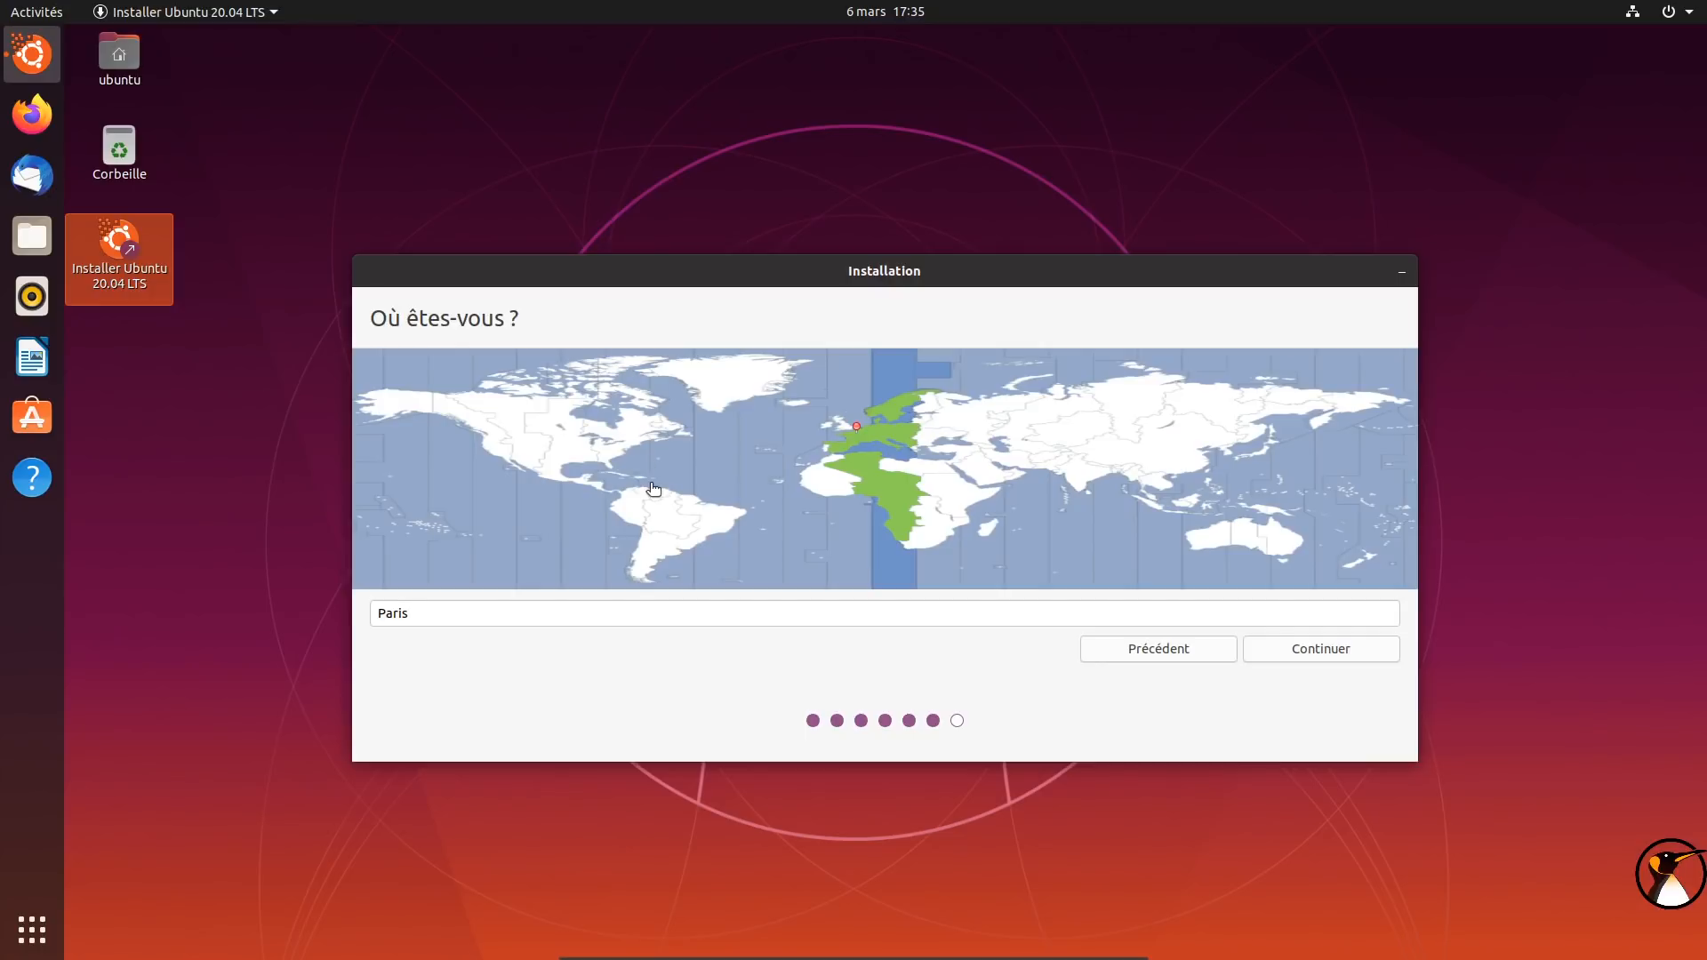
{"action": "left_click", "coordinate": [1338, 652]}
Fill in the user's name, the computer name focal-fossa and the account password with its confirmation, and submit the account details
{"action": "type", "text": "adrien"}
{"action": "key", "text": "Tab"}
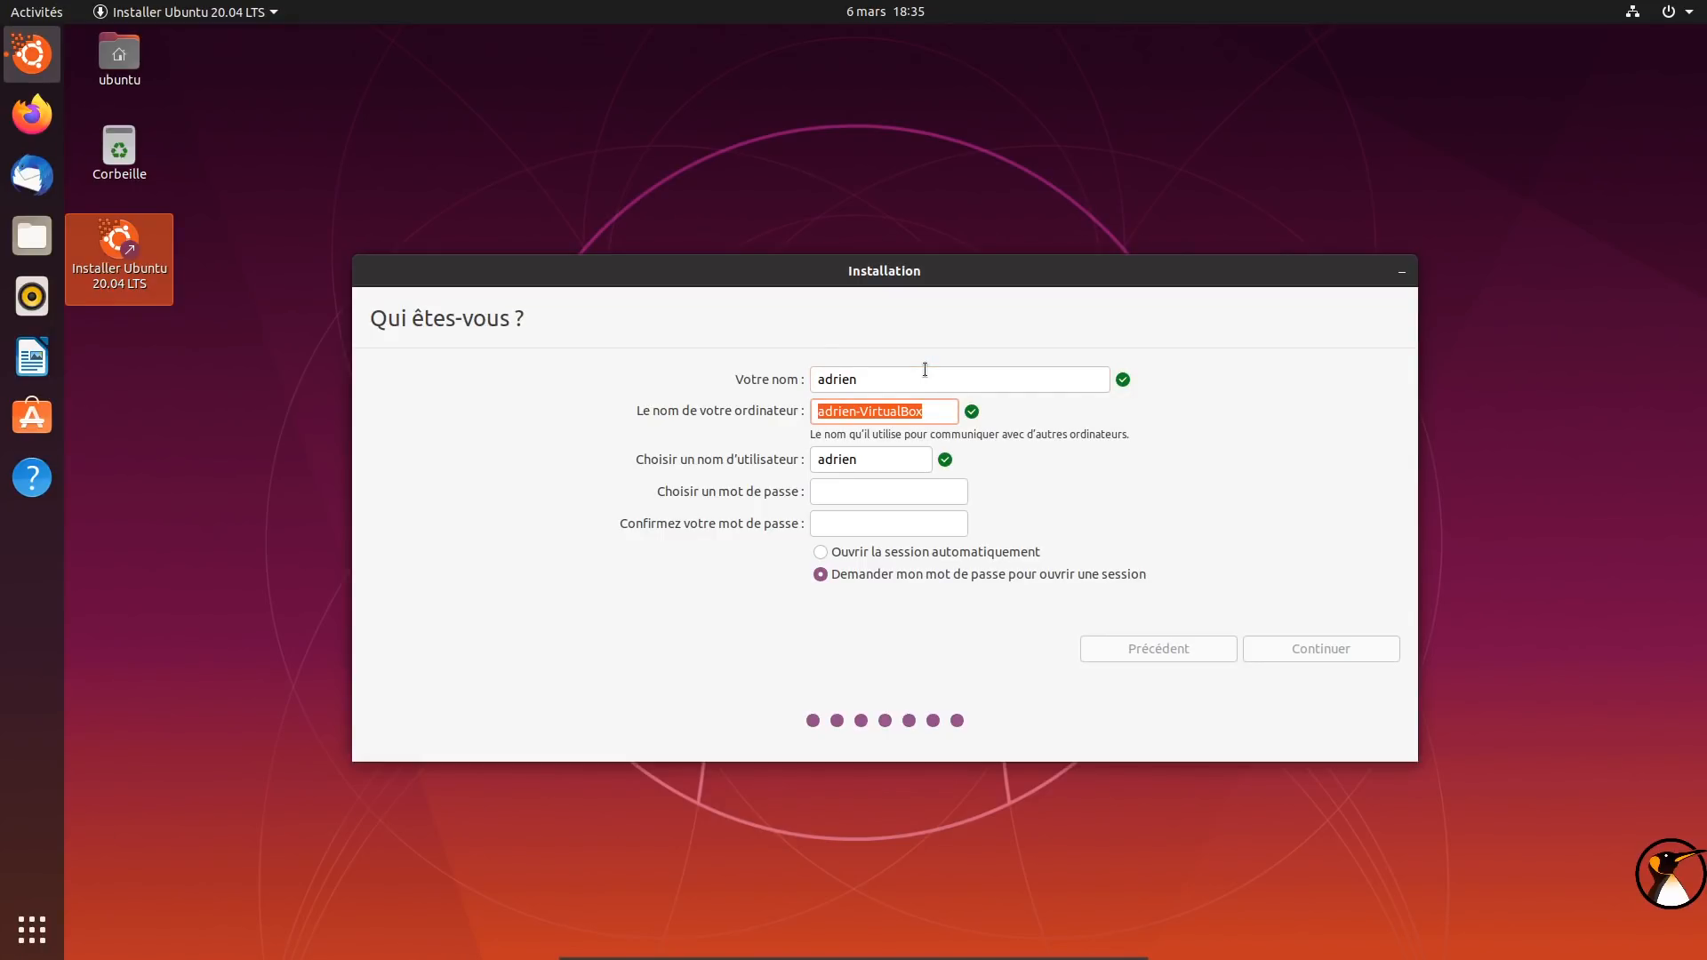
{"action": "type", "text": "focal-fossa"}
{"action": "left_click", "coordinate": [898, 492]}
{"action": "type", "text": "a"}
{"action": "key", "text": "Tab"}
{"action": "type", "text": "a"}
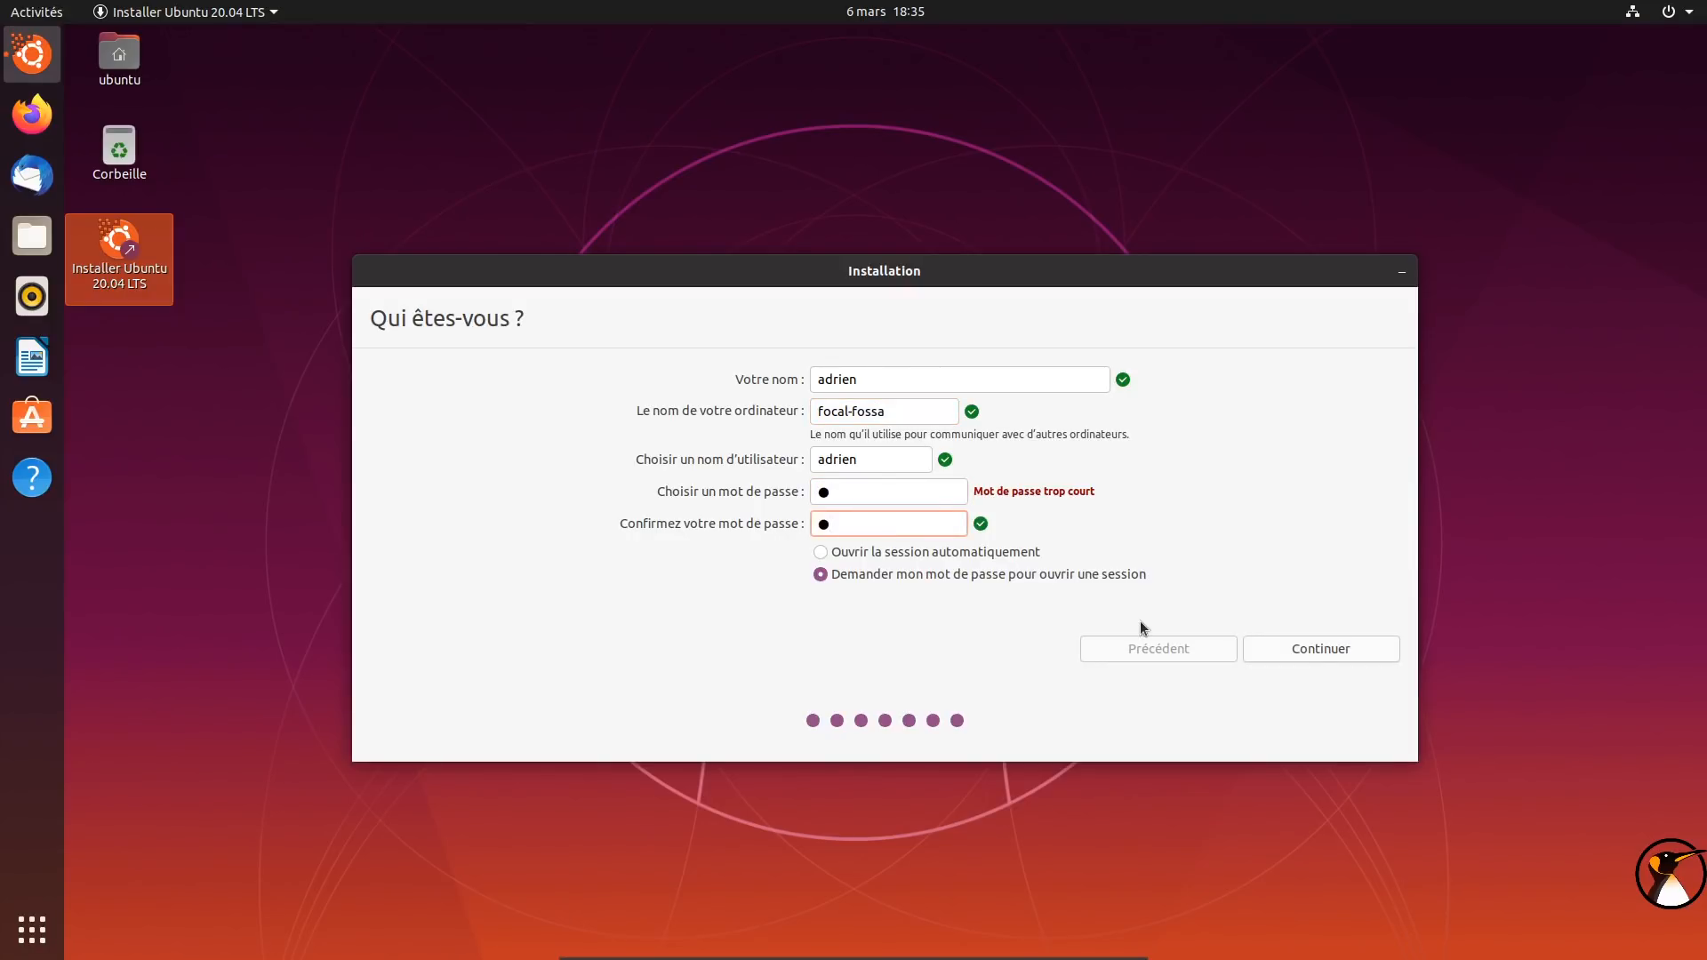
{"action": "left_click", "coordinate": [1321, 648]}
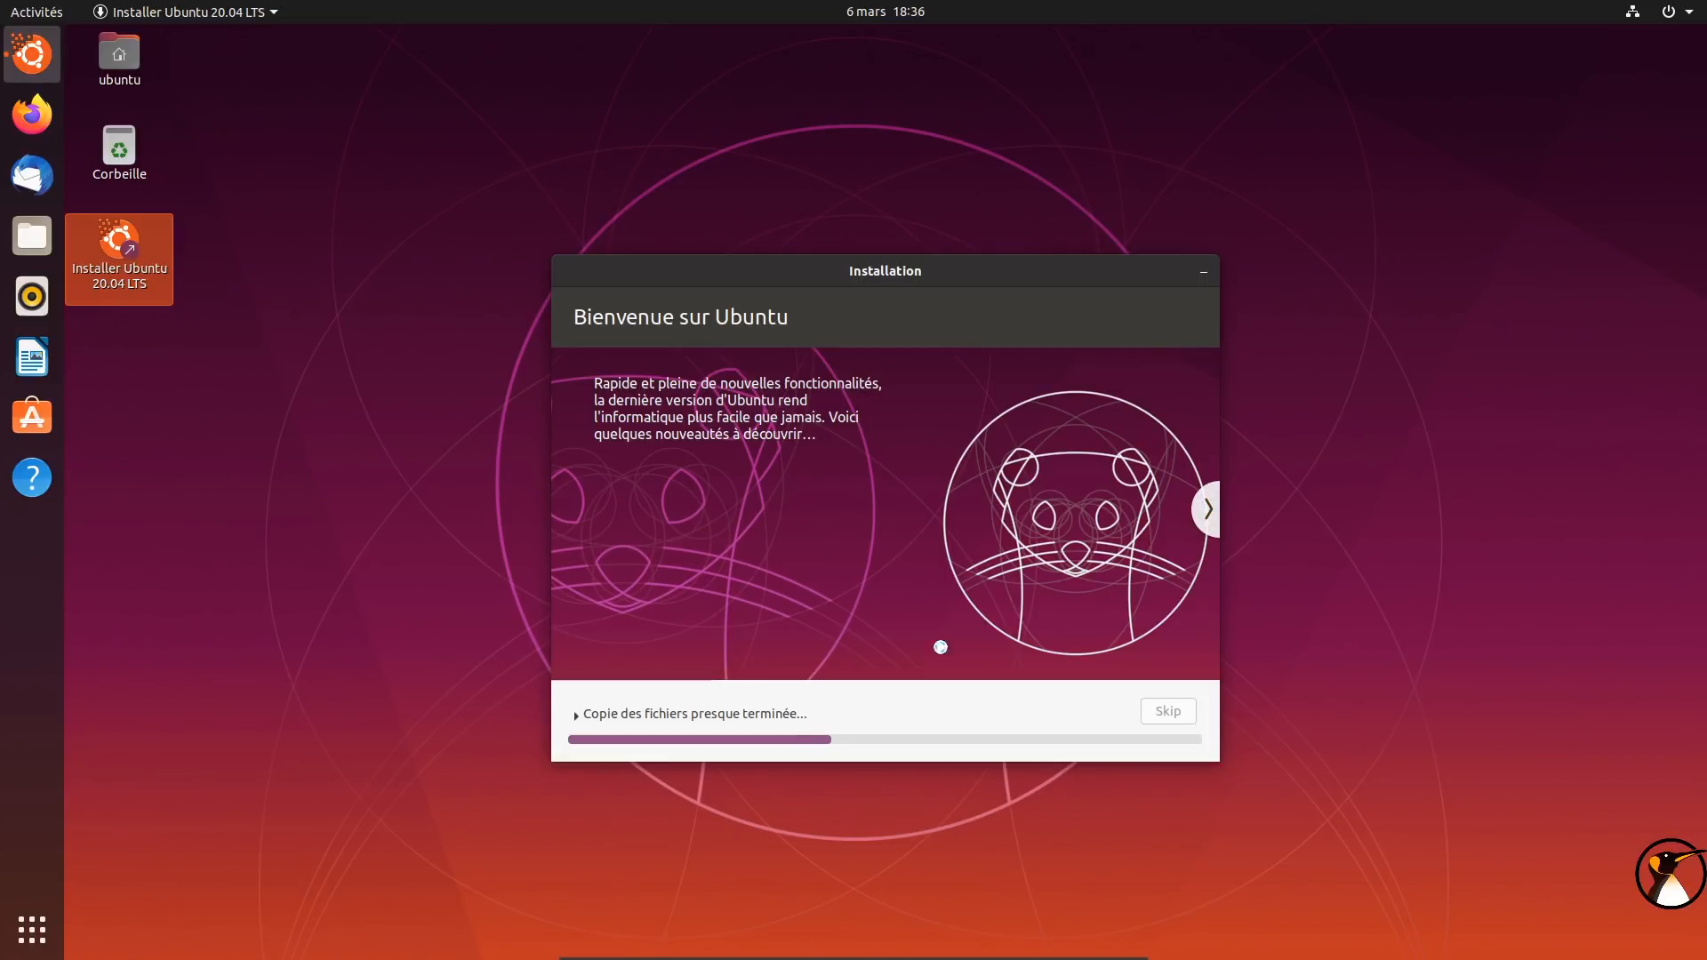
Page through the installation slideshow and restart the computer once the installation is finished
{"action": "left_click", "coordinate": [1206, 516]}
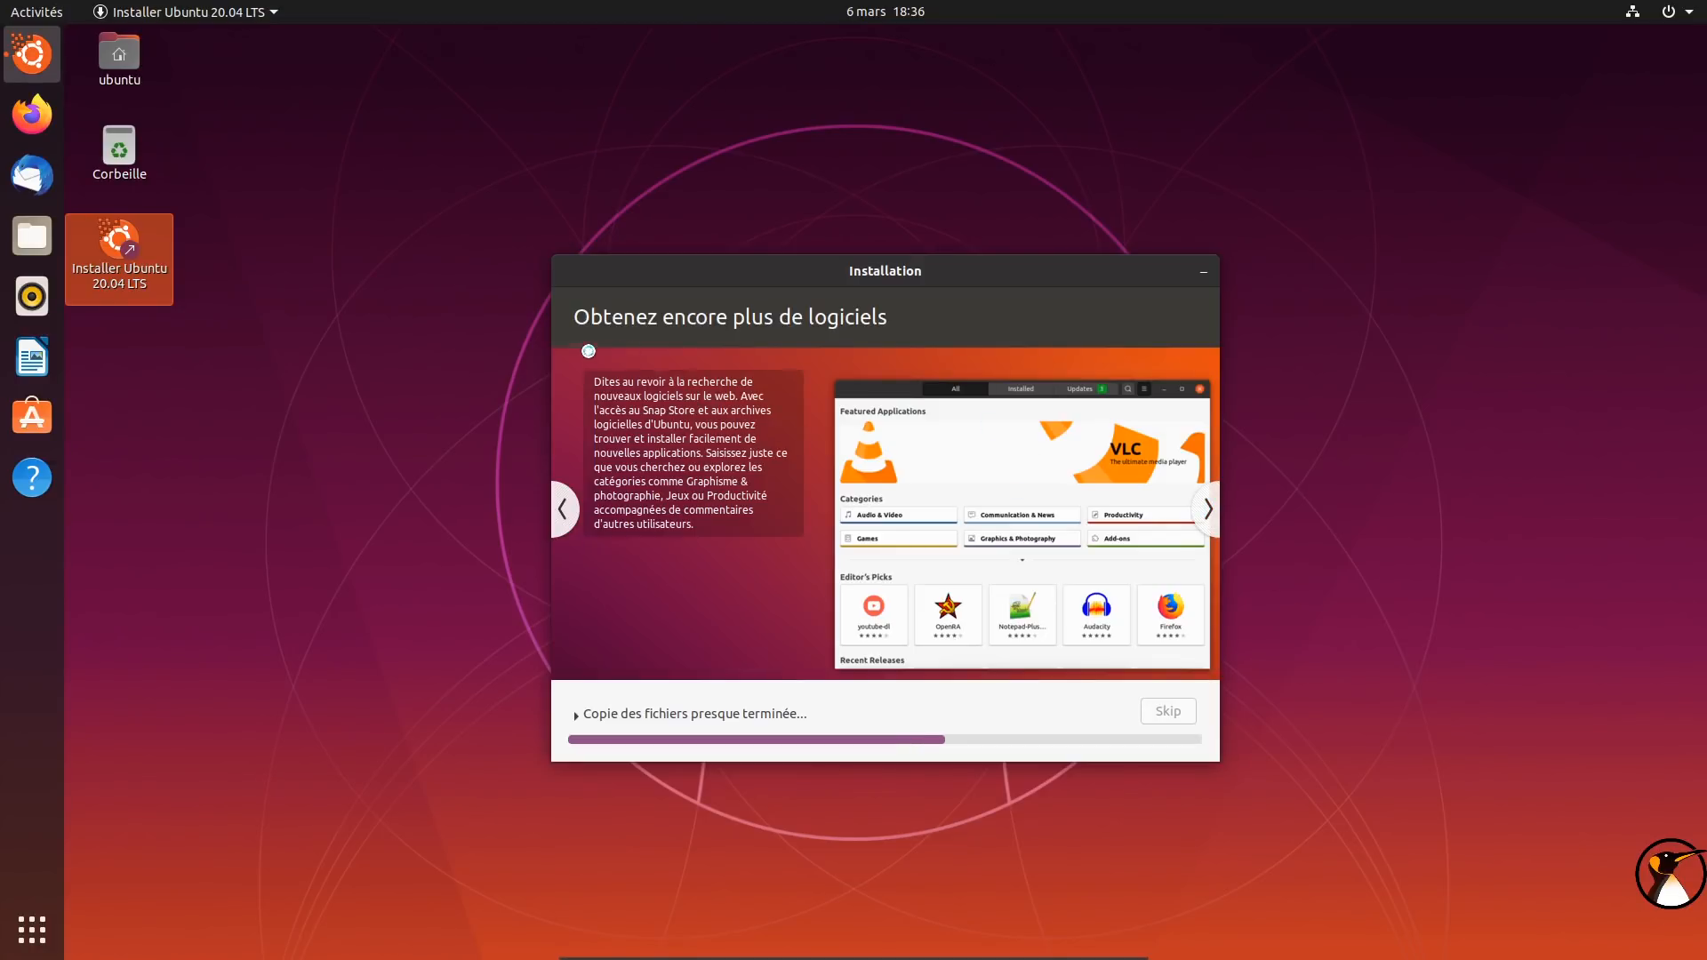
{"action": "left_click", "coordinate": [1207, 509]}
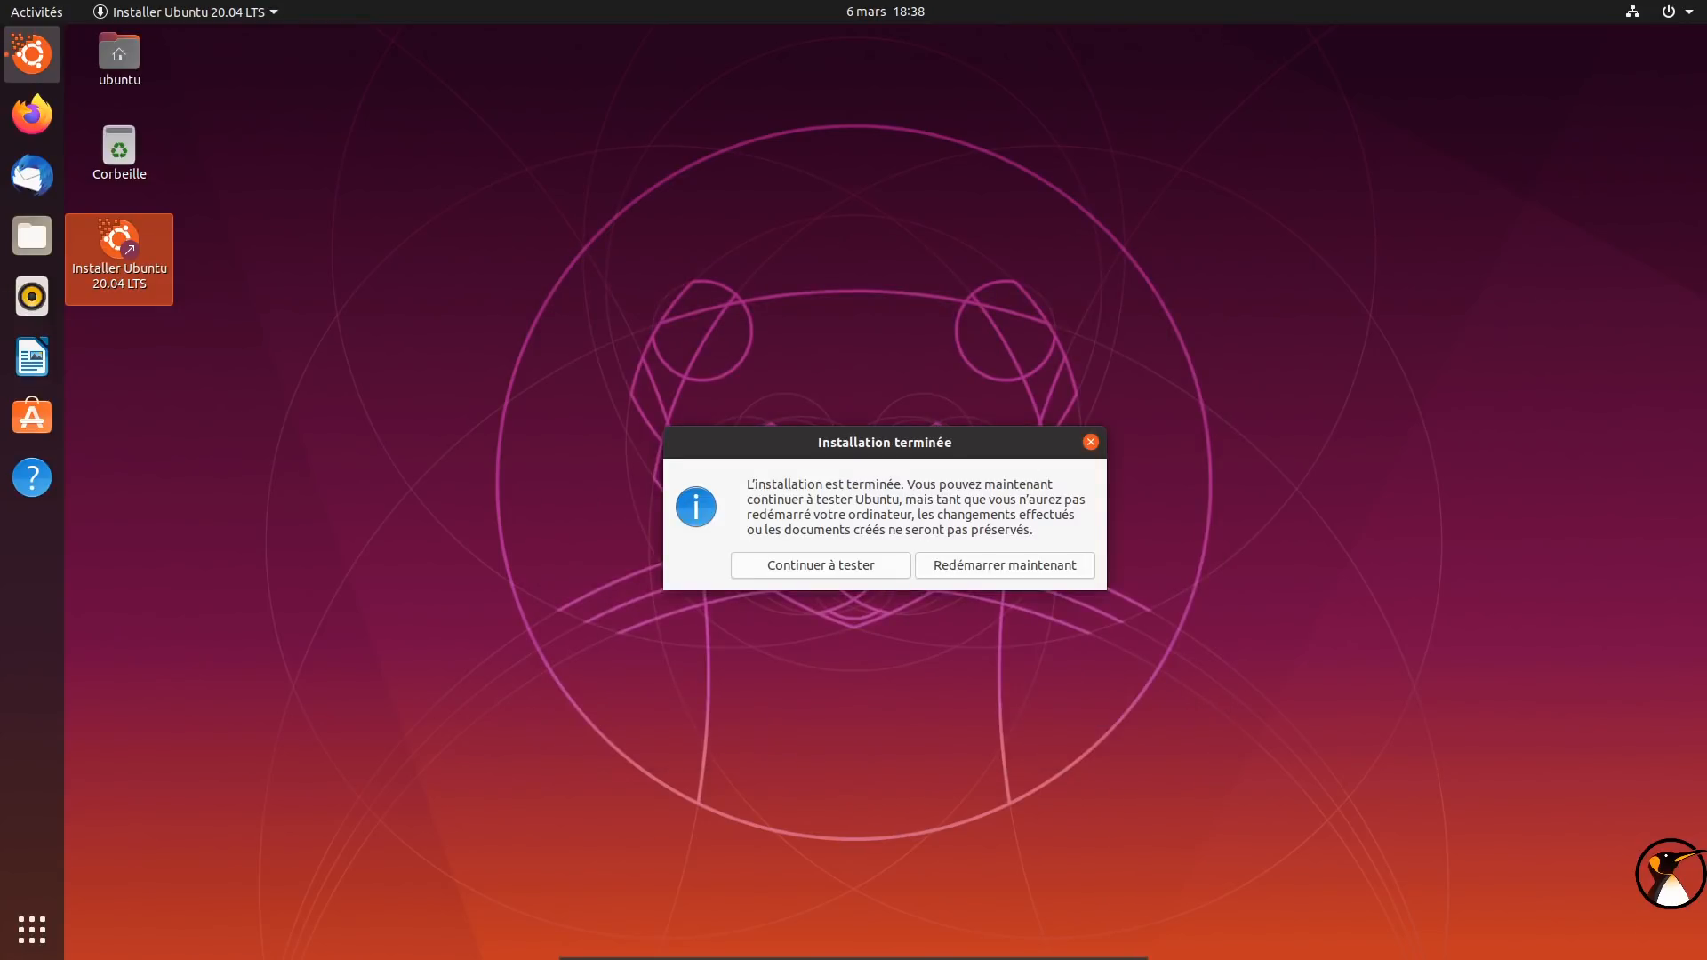
{"action": "left_click", "coordinate": [1003, 565]}
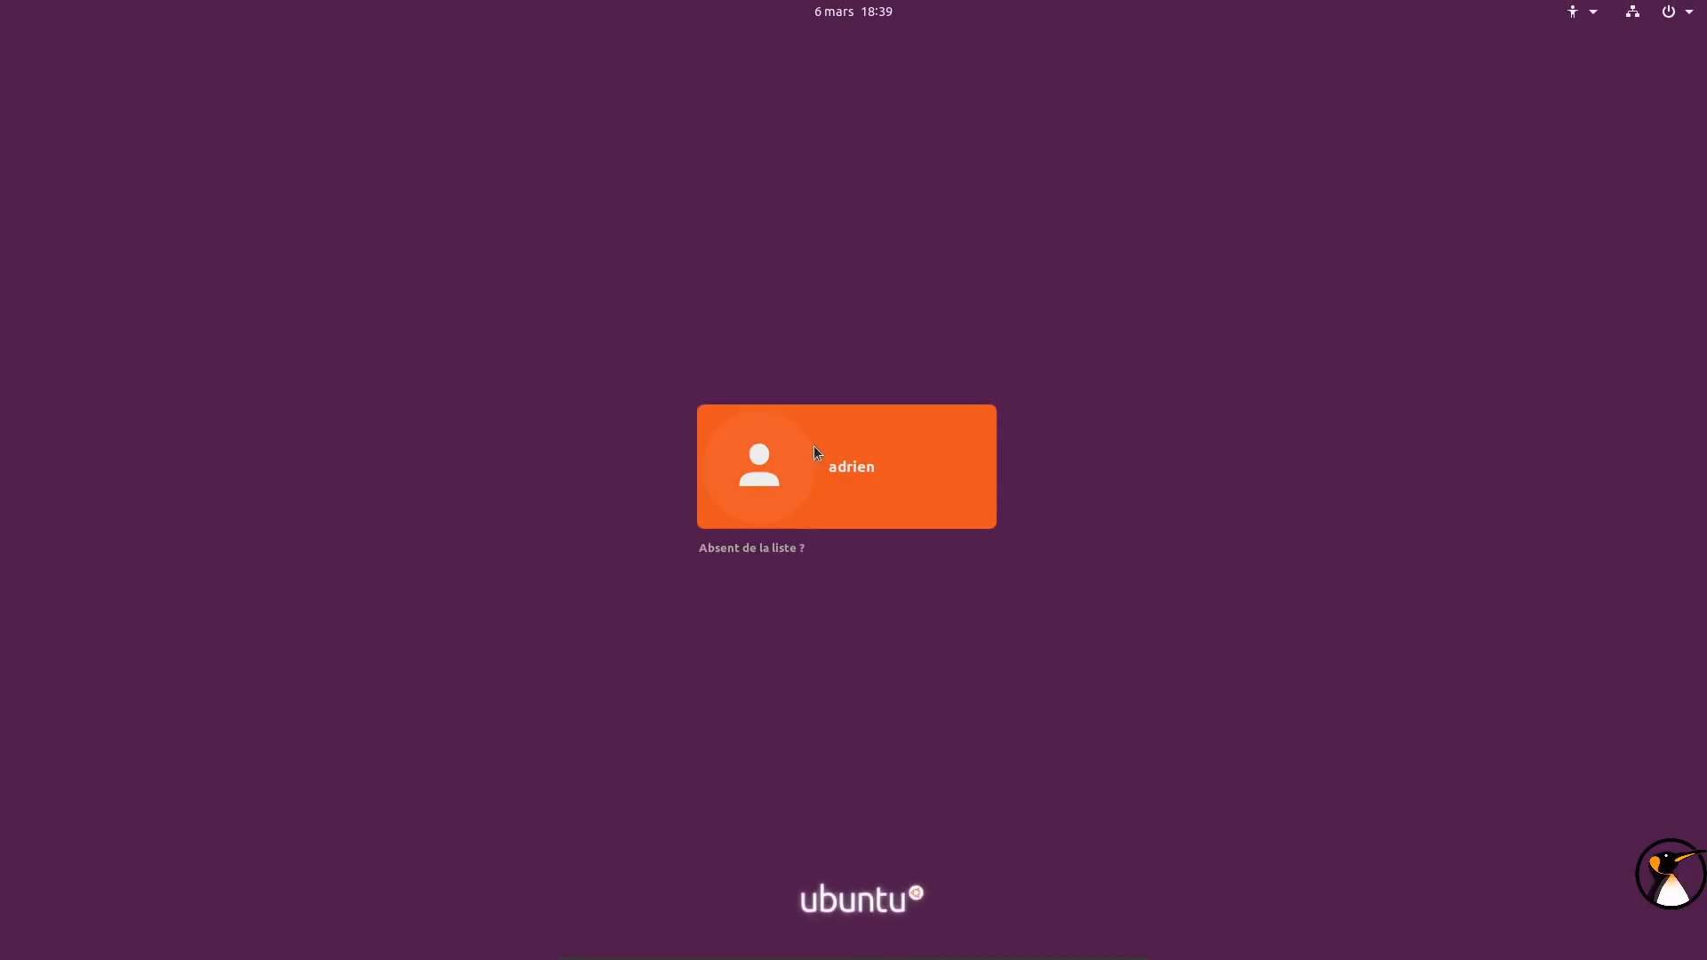
Select the user account on the login screen and view the available power and session choices
{"action": "left_click", "coordinate": [886, 459]}
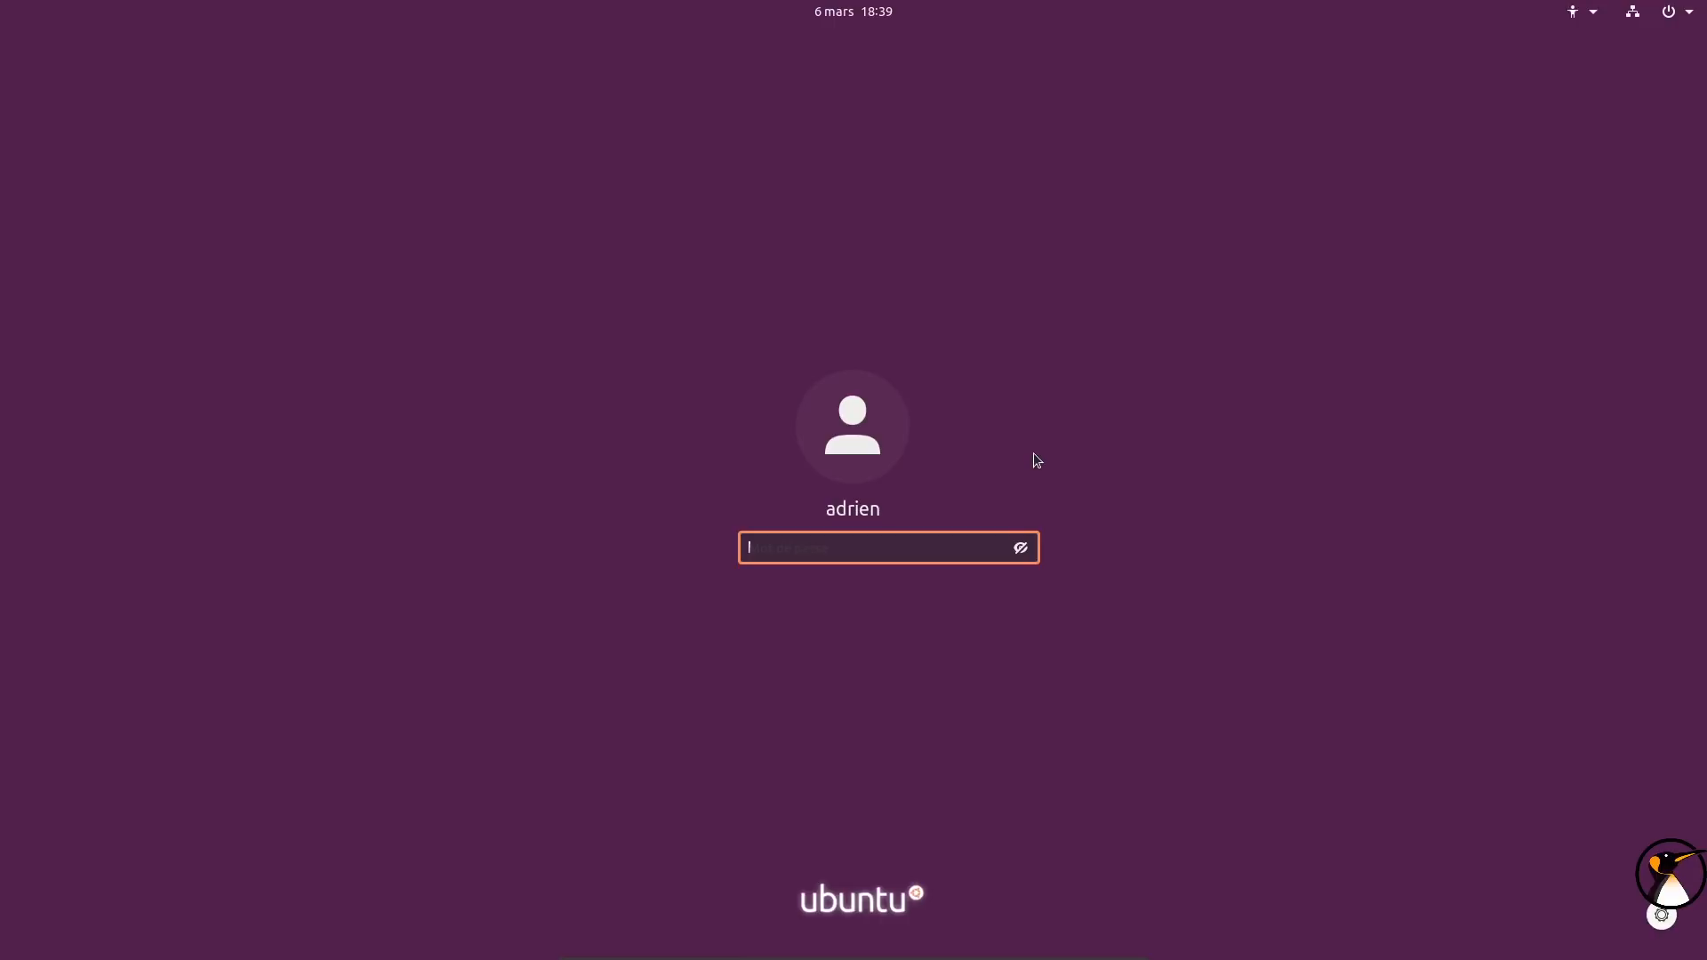
{"action": "left_click", "coordinate": [1664, 25]}
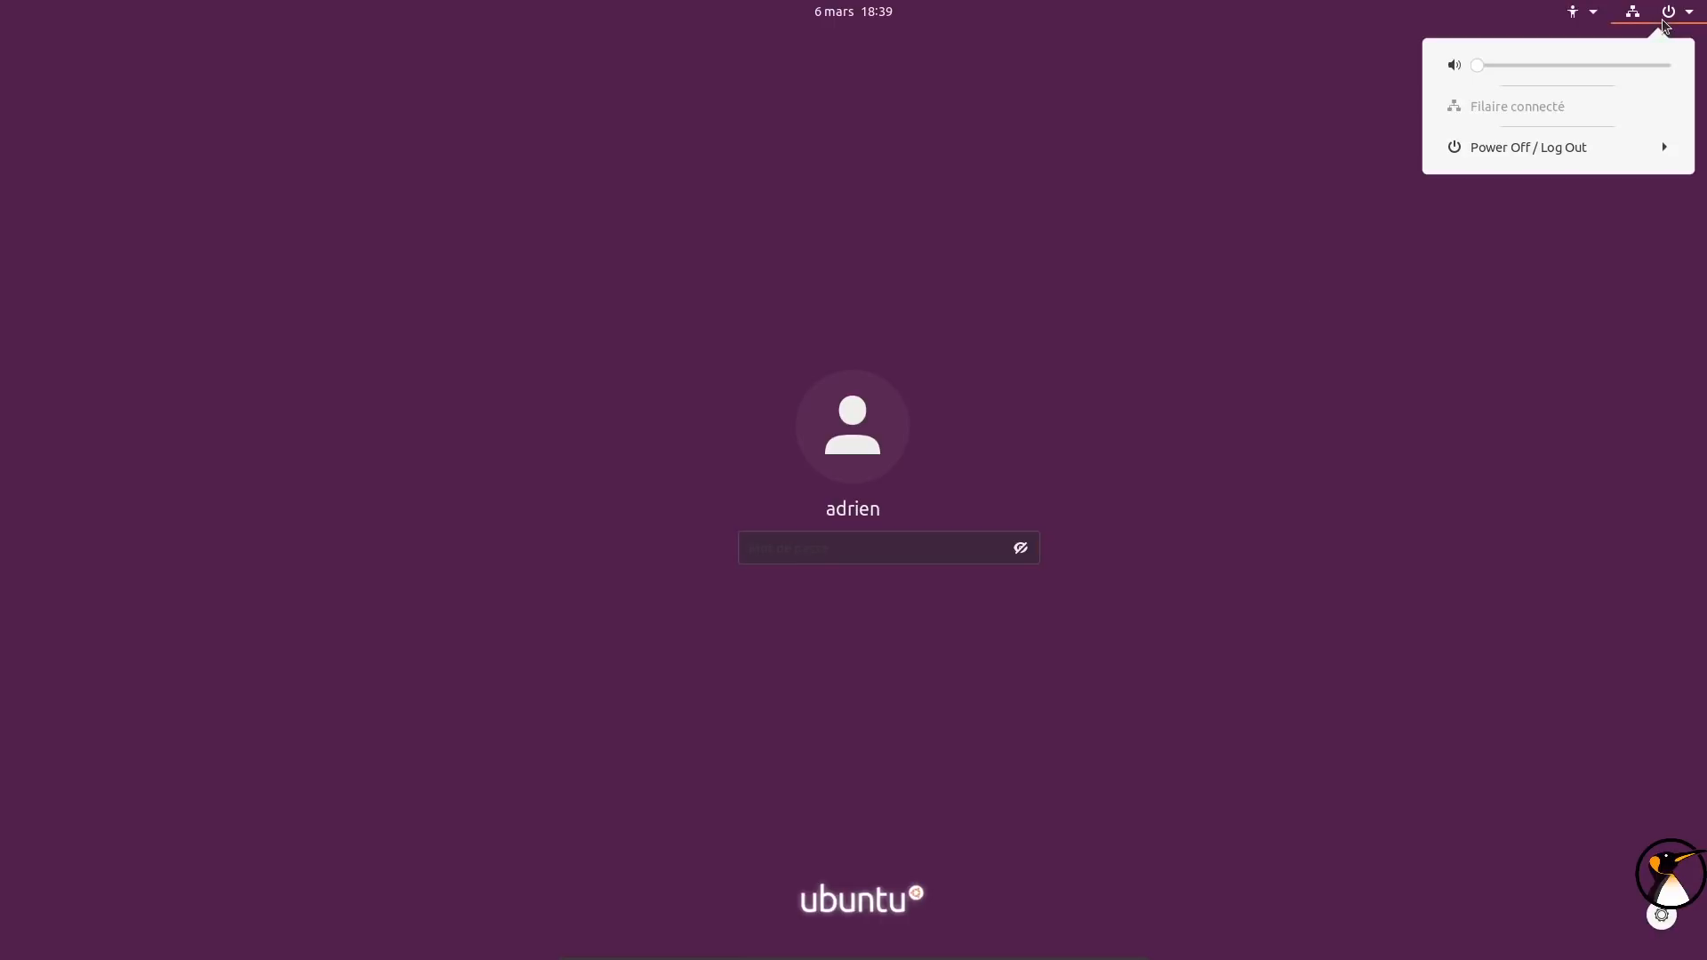
{"action": "left_click", "coordinate": [1537, 151]}
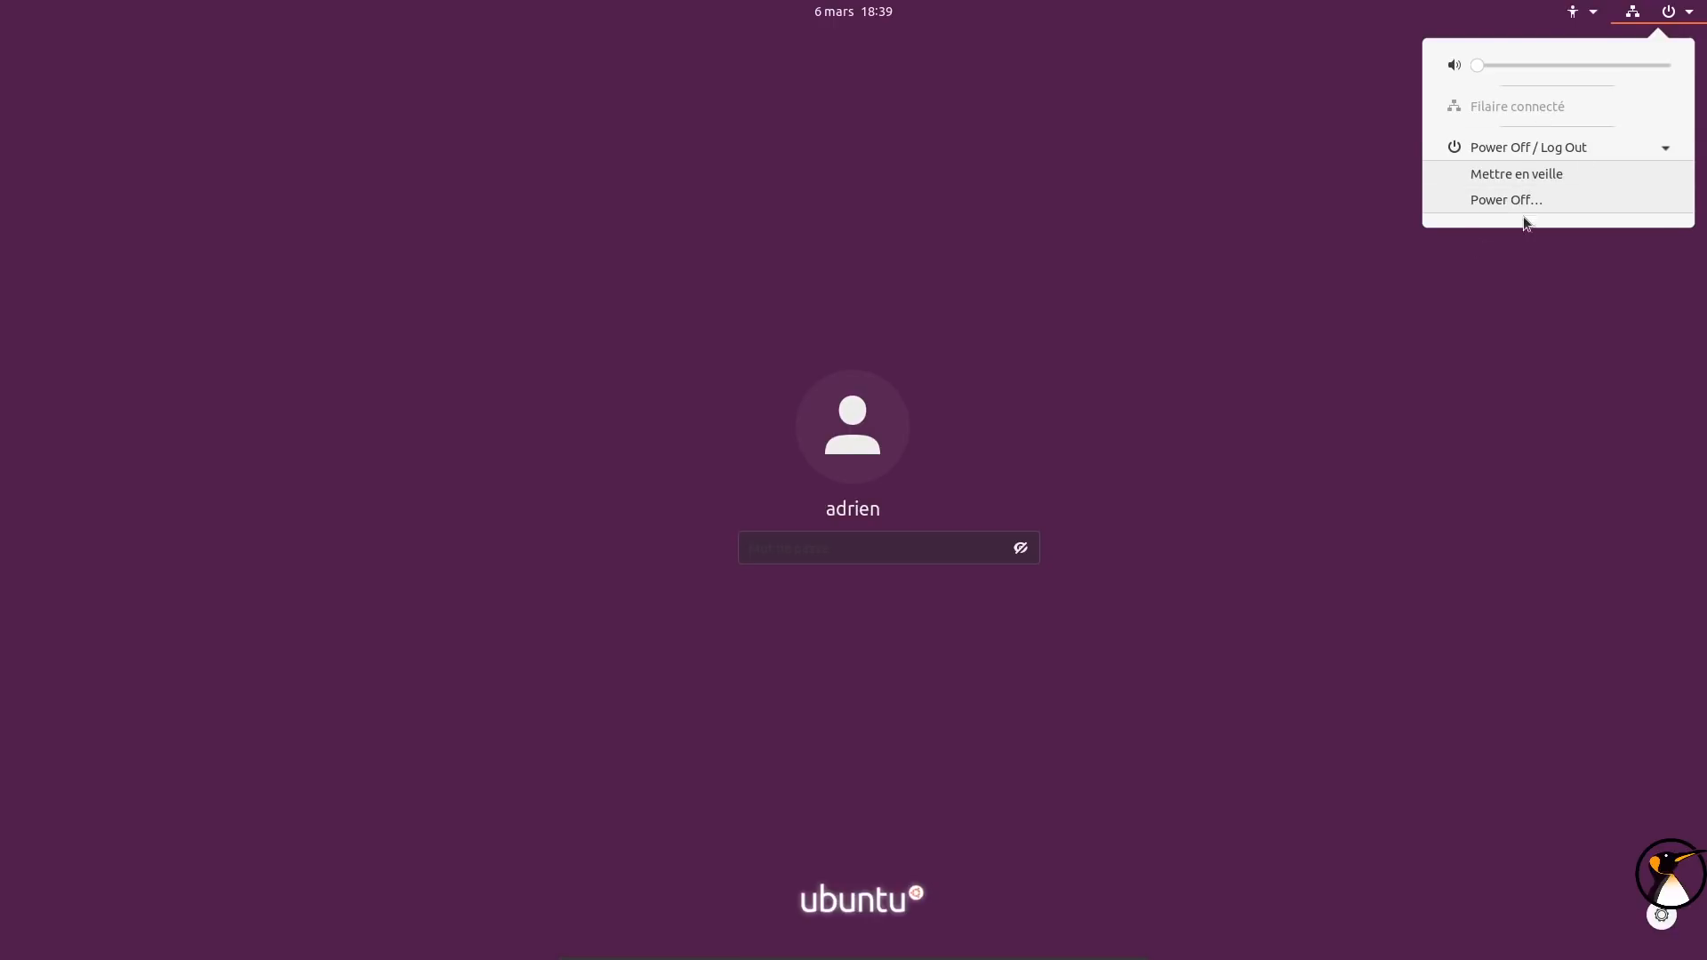
{"action": "left_click", "coordinate": [1683, 11]}
{"action": "left_click", "coordinate": [1665, 918]}
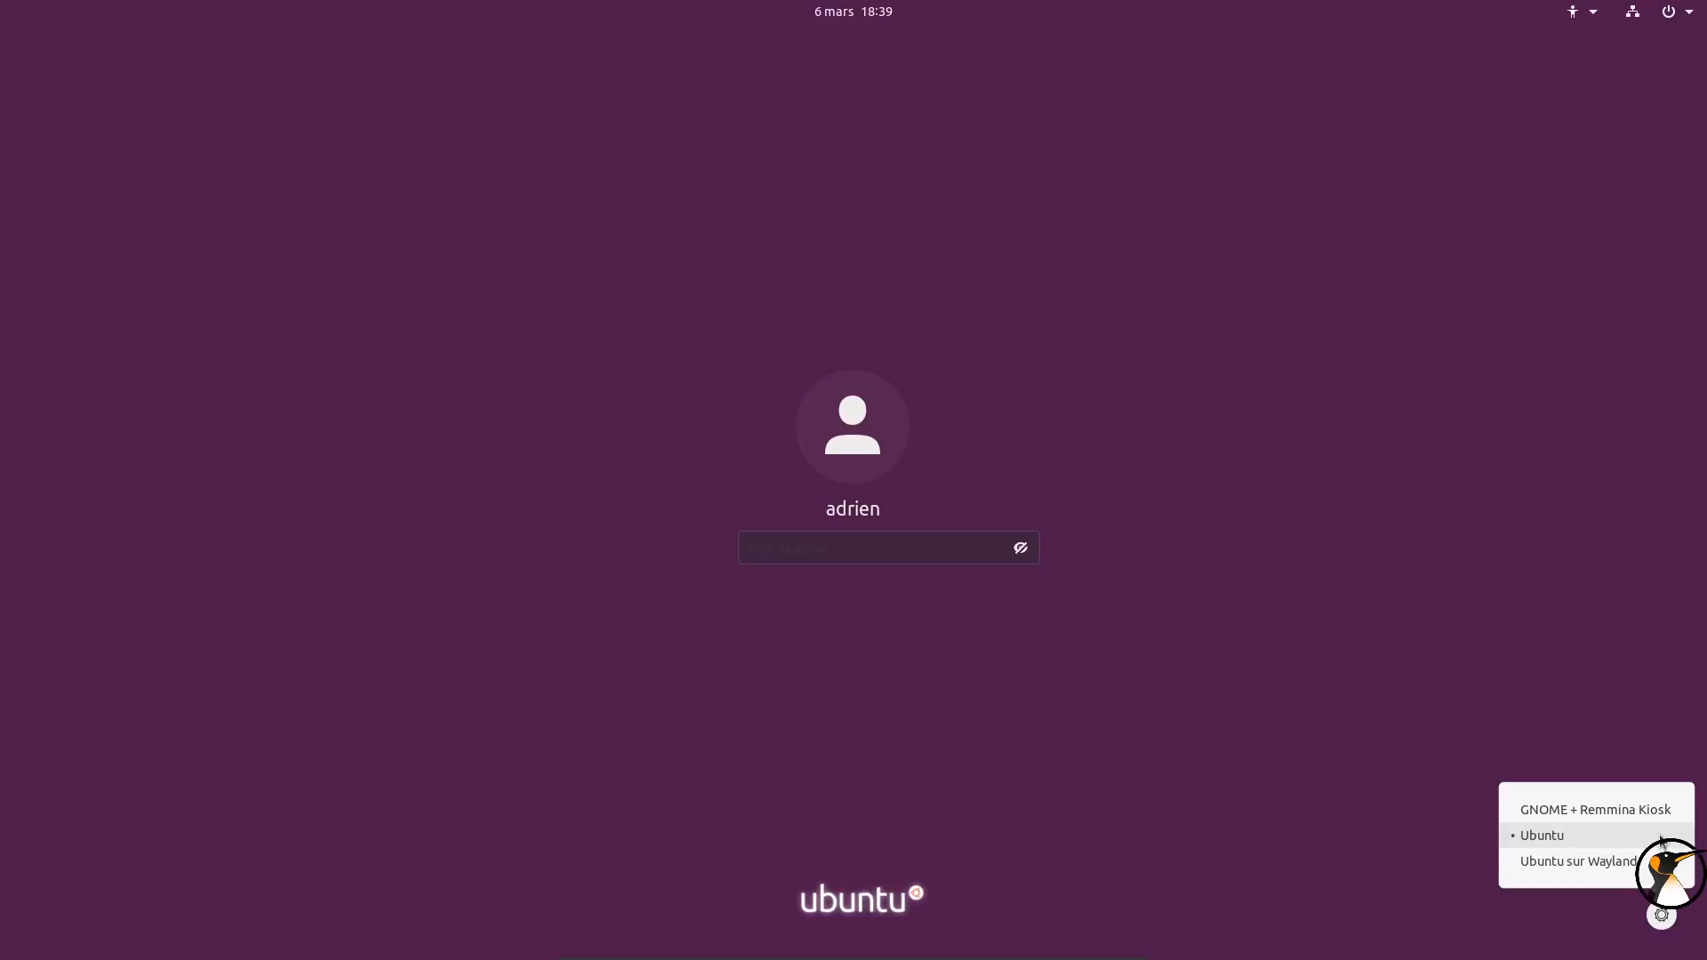
Check the password field's reveal option, enter the account password and log in to the Ubuntu session
{"action": "left_click", "coordinate": [971, 561]}
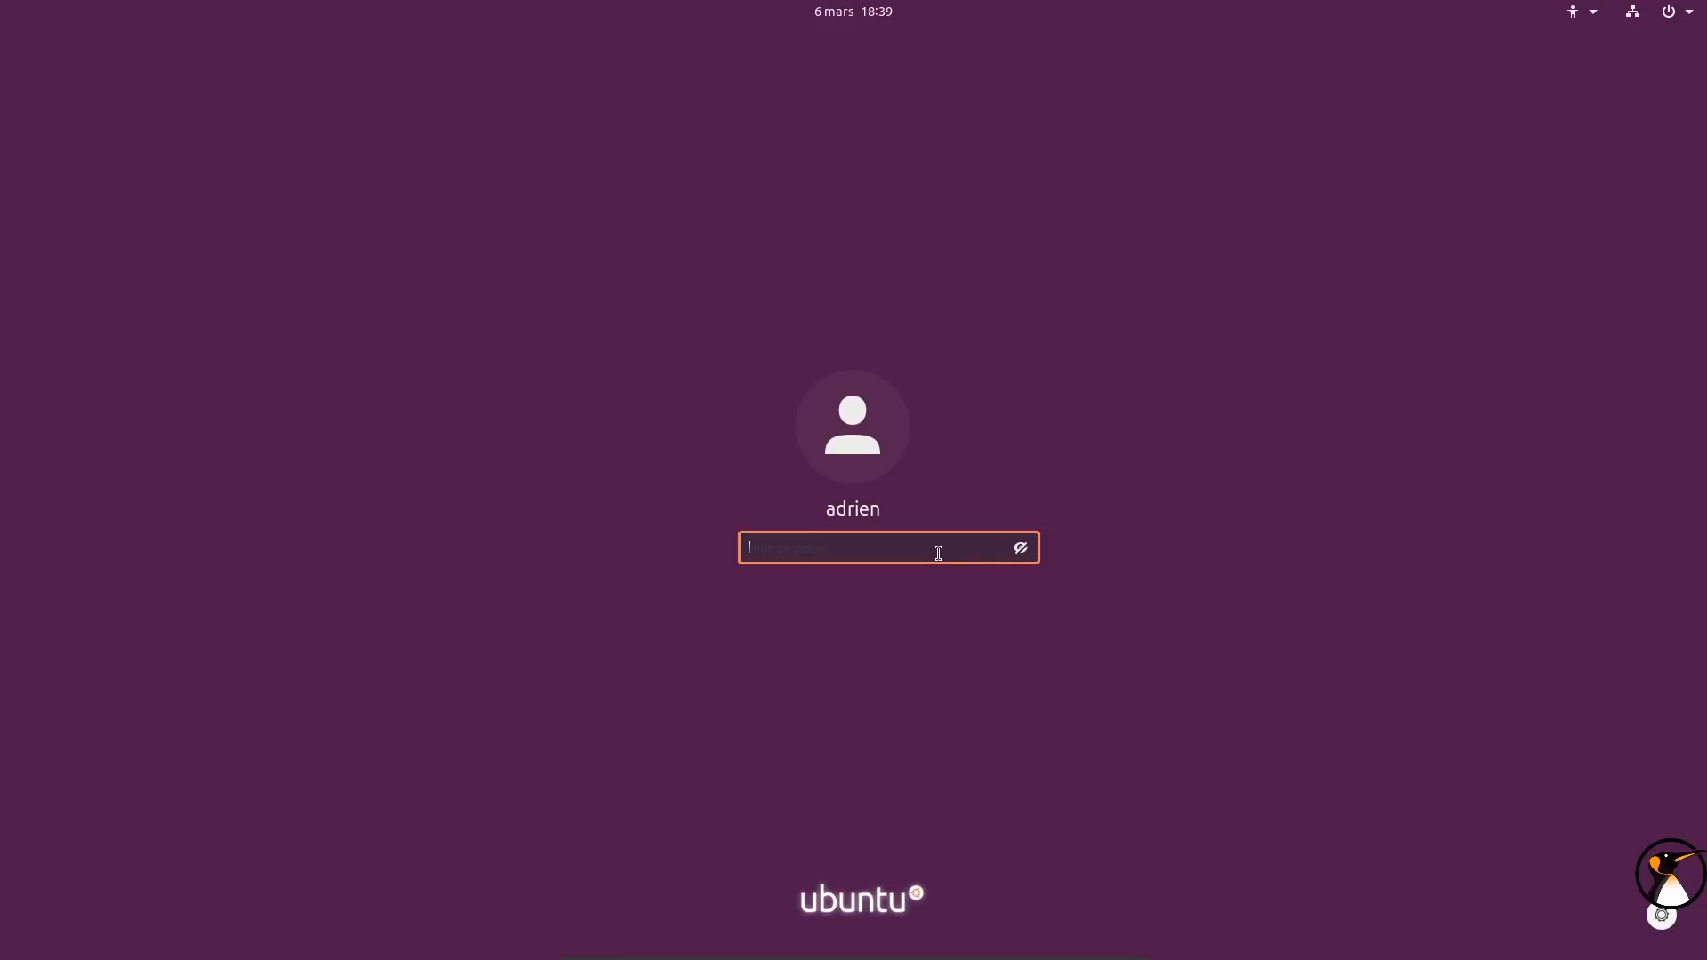
{"action": "type", "text": "*******"}
{"action": "left_click", "coordinate": [1022, 550]}
{"action": "double_click", "coordinate": [756, 548]}
{"action": "key", "text": "BackSpace"}
{"action": "type", "text": "a"}
{"action": "key", "text": "Return"}
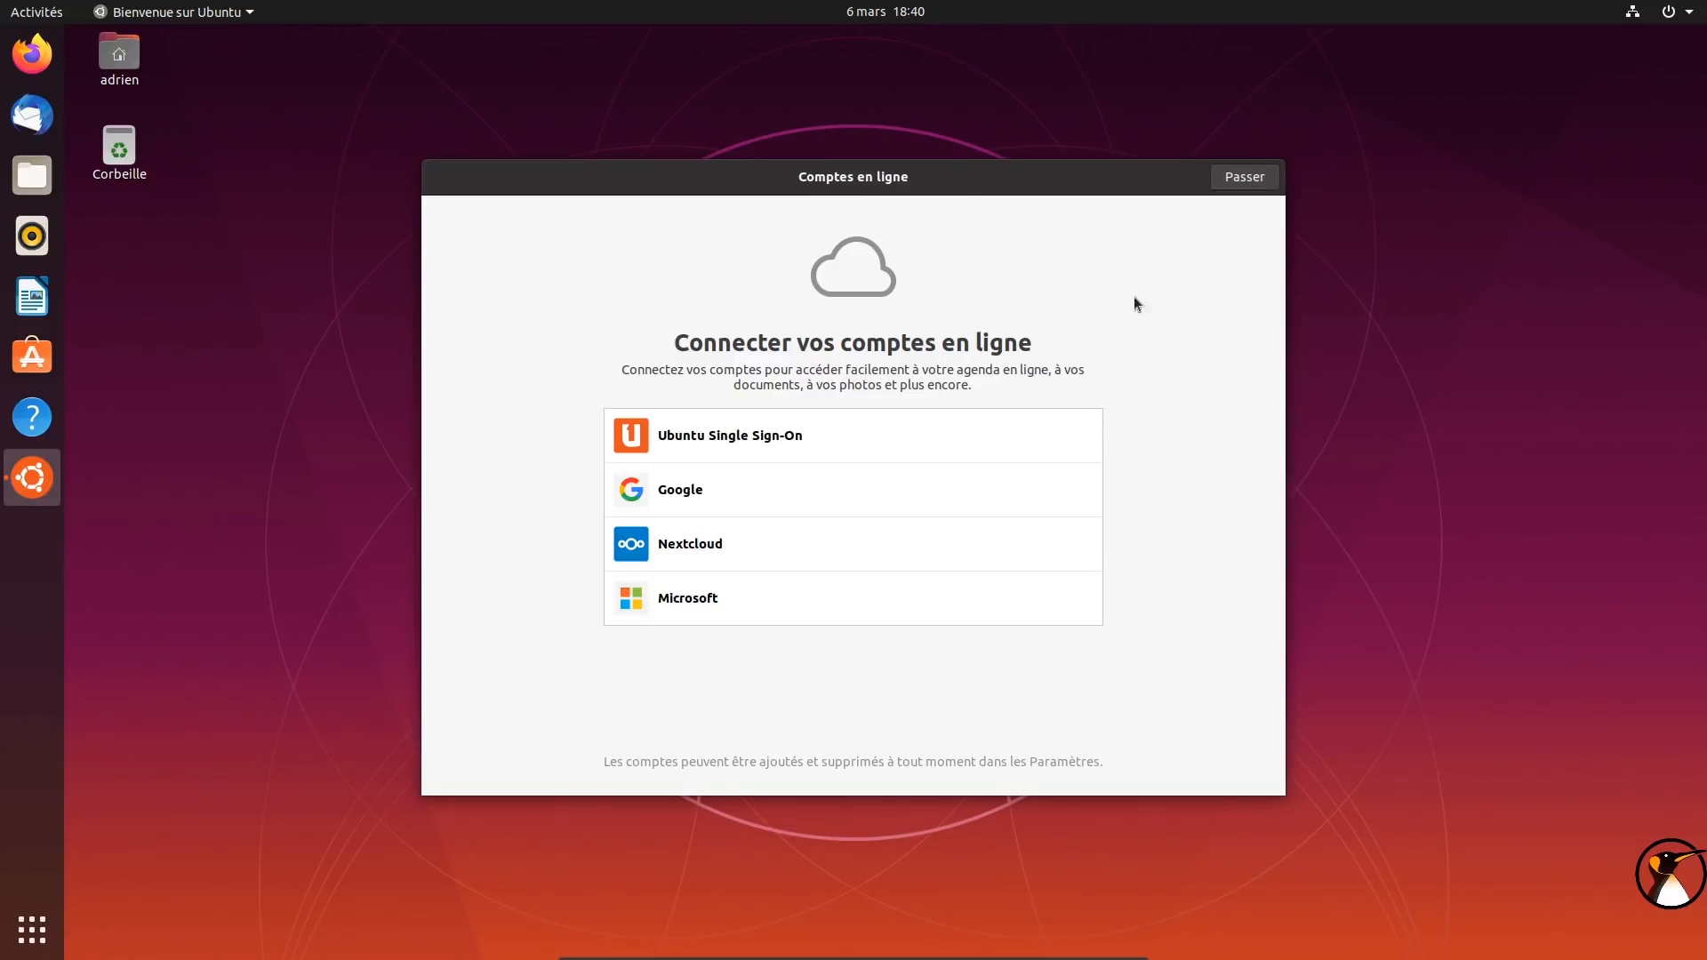
Complete the welcome assistant without online accounts or Livepatch, declining to send system information and leaving location services off
{"action": "left_click", "coordinate": [1243, 179]}
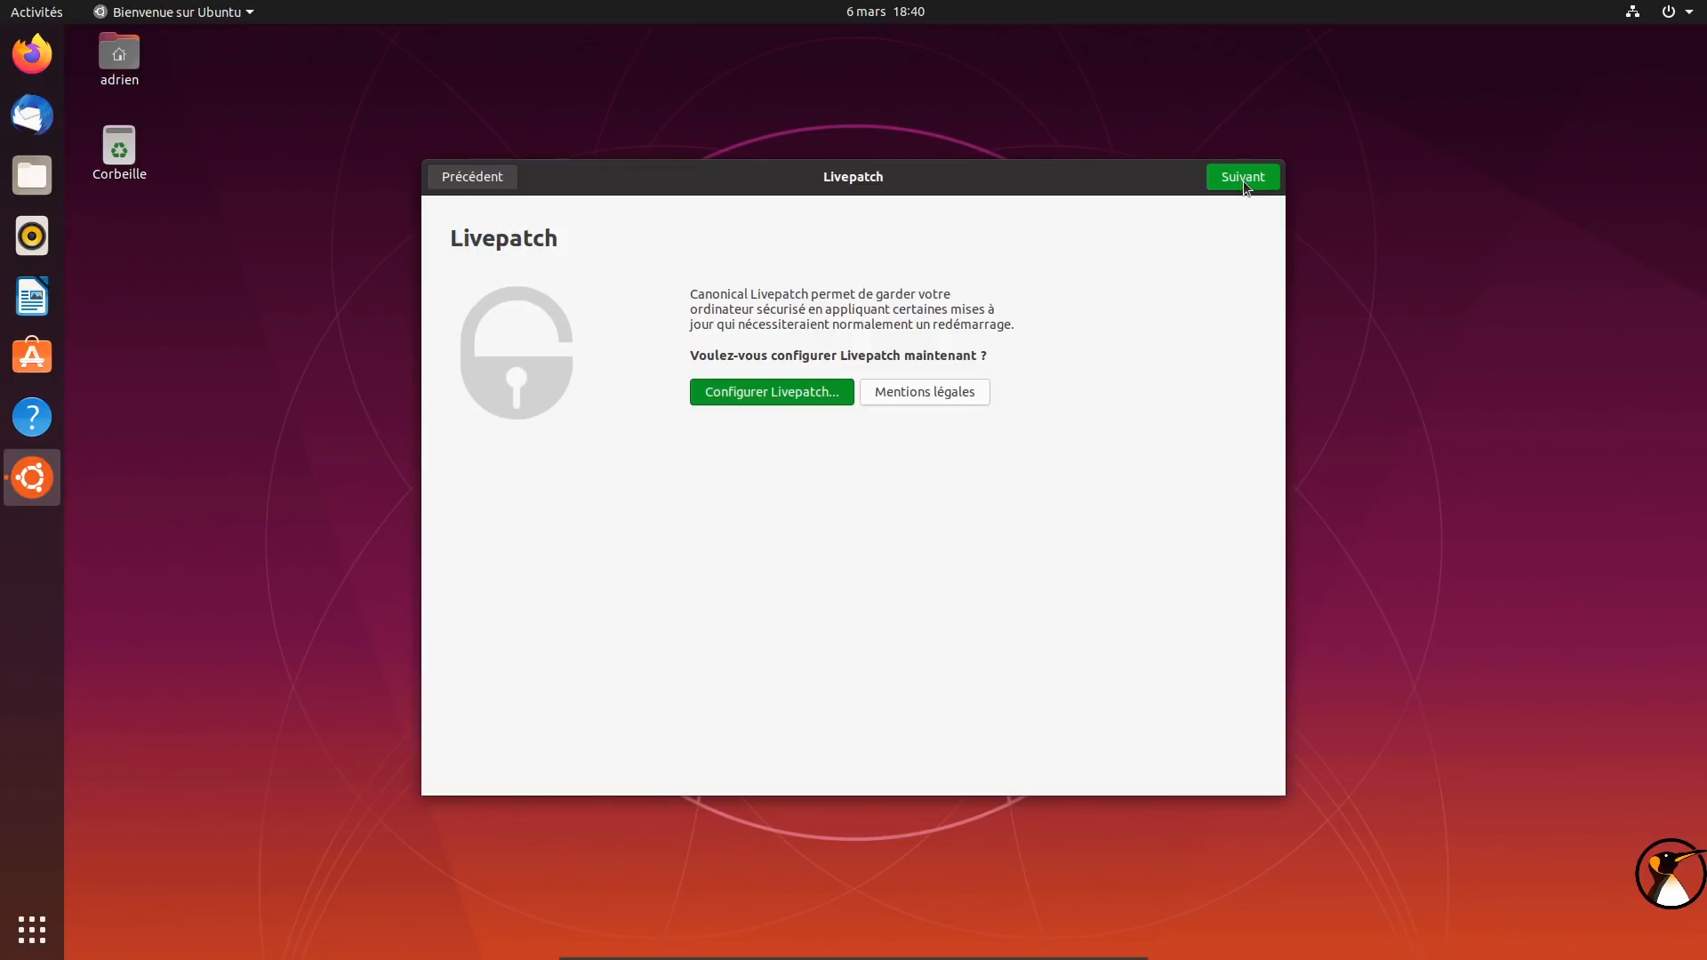
{"action": "left_click", "coordinate": [1243, 179]}
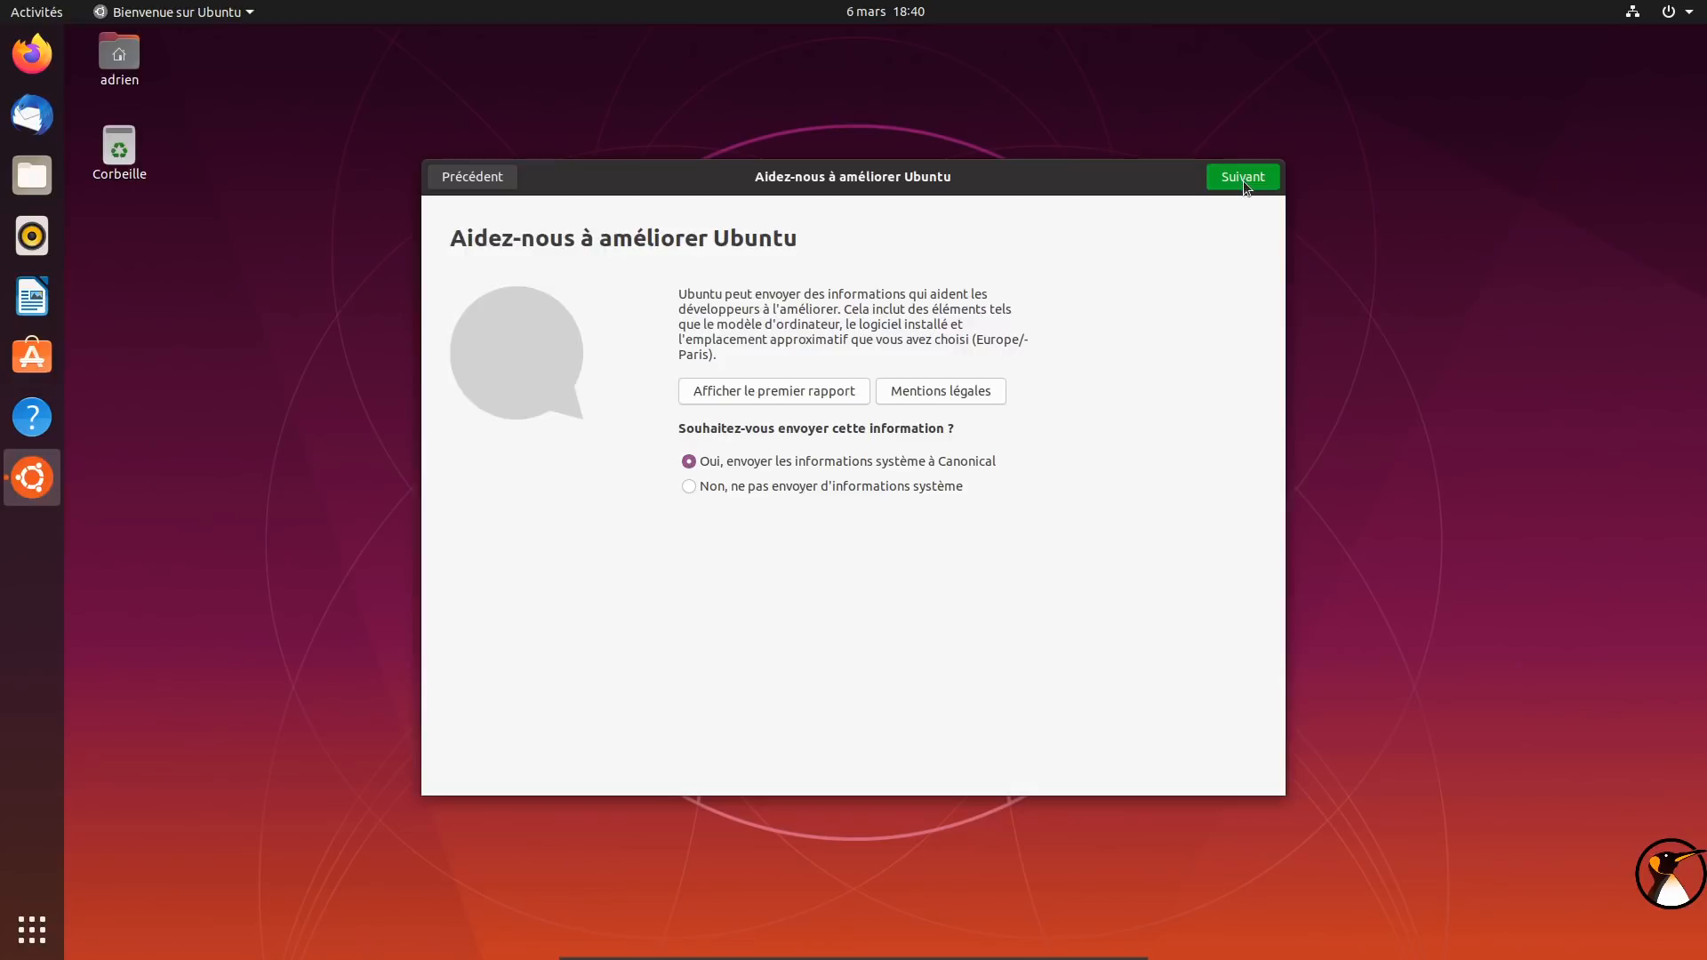
{"action": "left_click", "coordinate": [824, 488]}
{"action": "left_click", "coordinate": [1258, 177]}
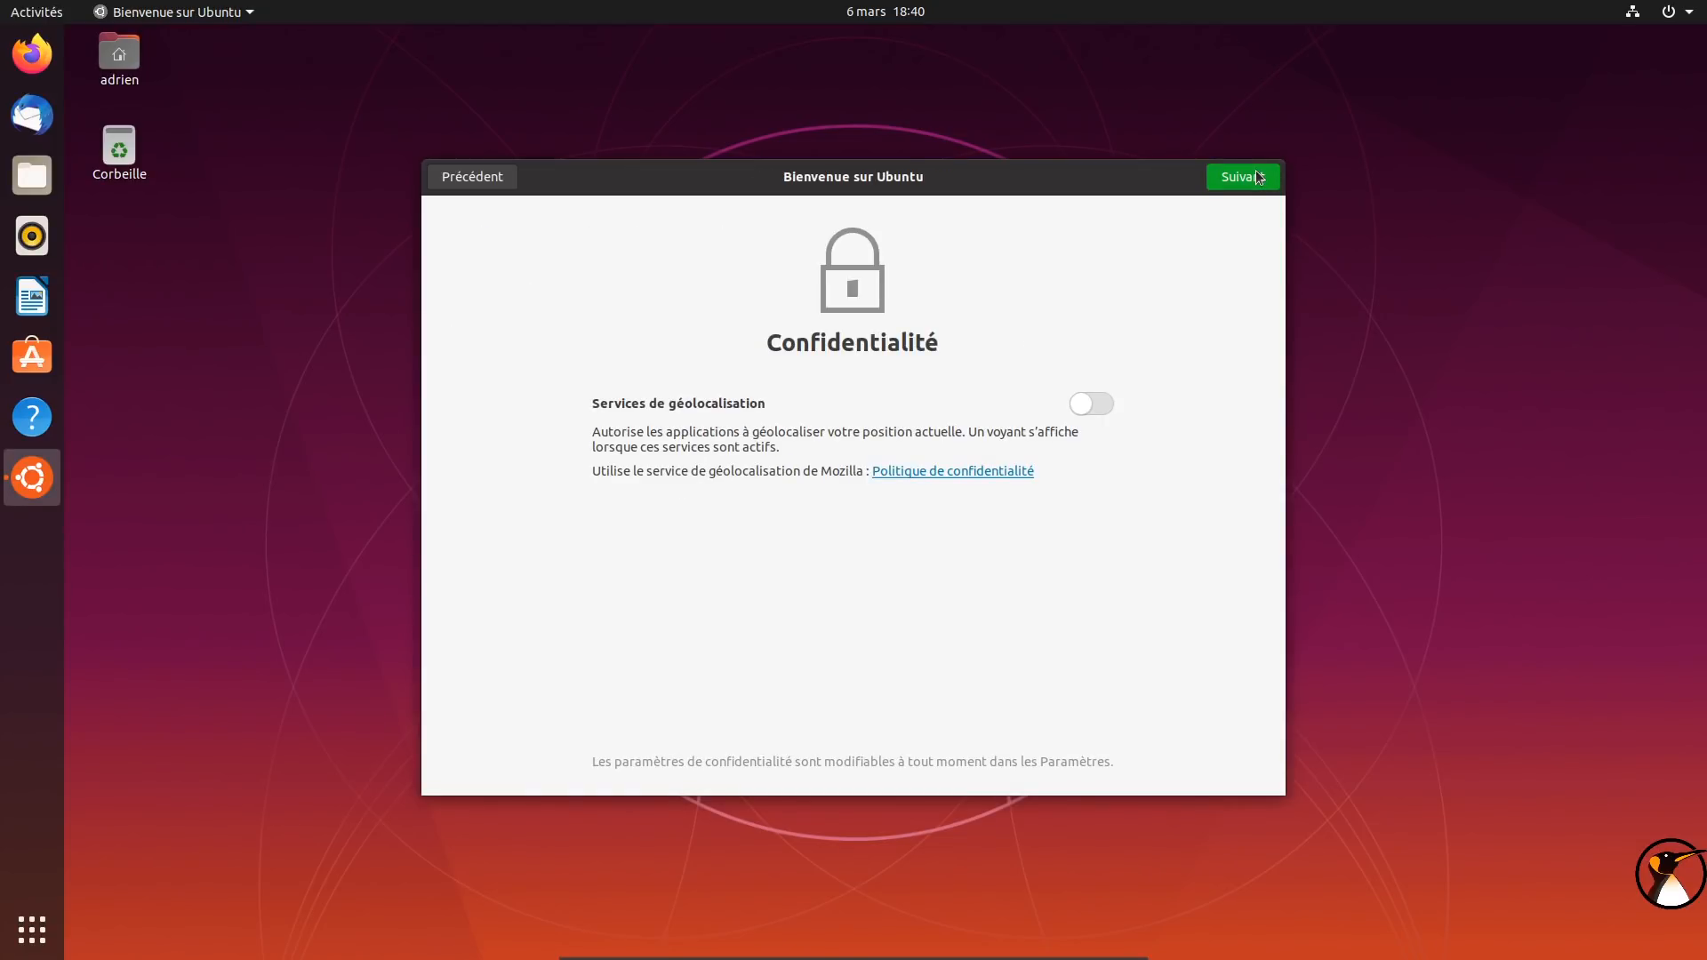
{"action": "left_click", "coordinate": [1258, 176]}
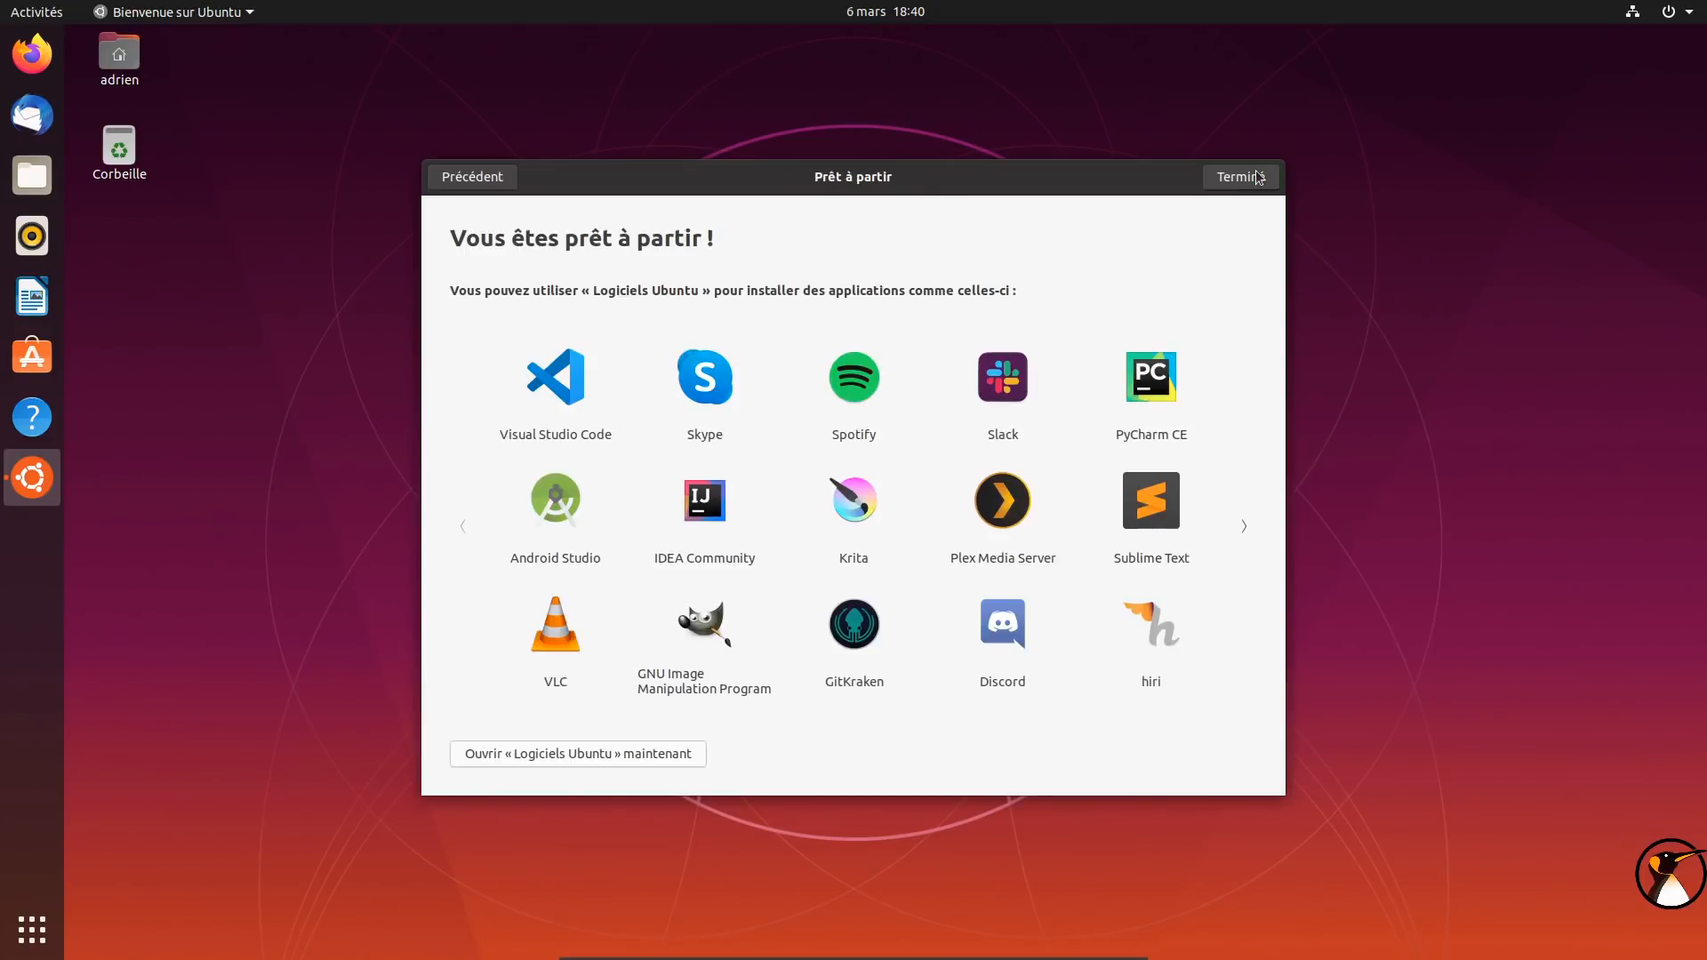
{"action": "left_click", "coordinate": [1259, 176]}
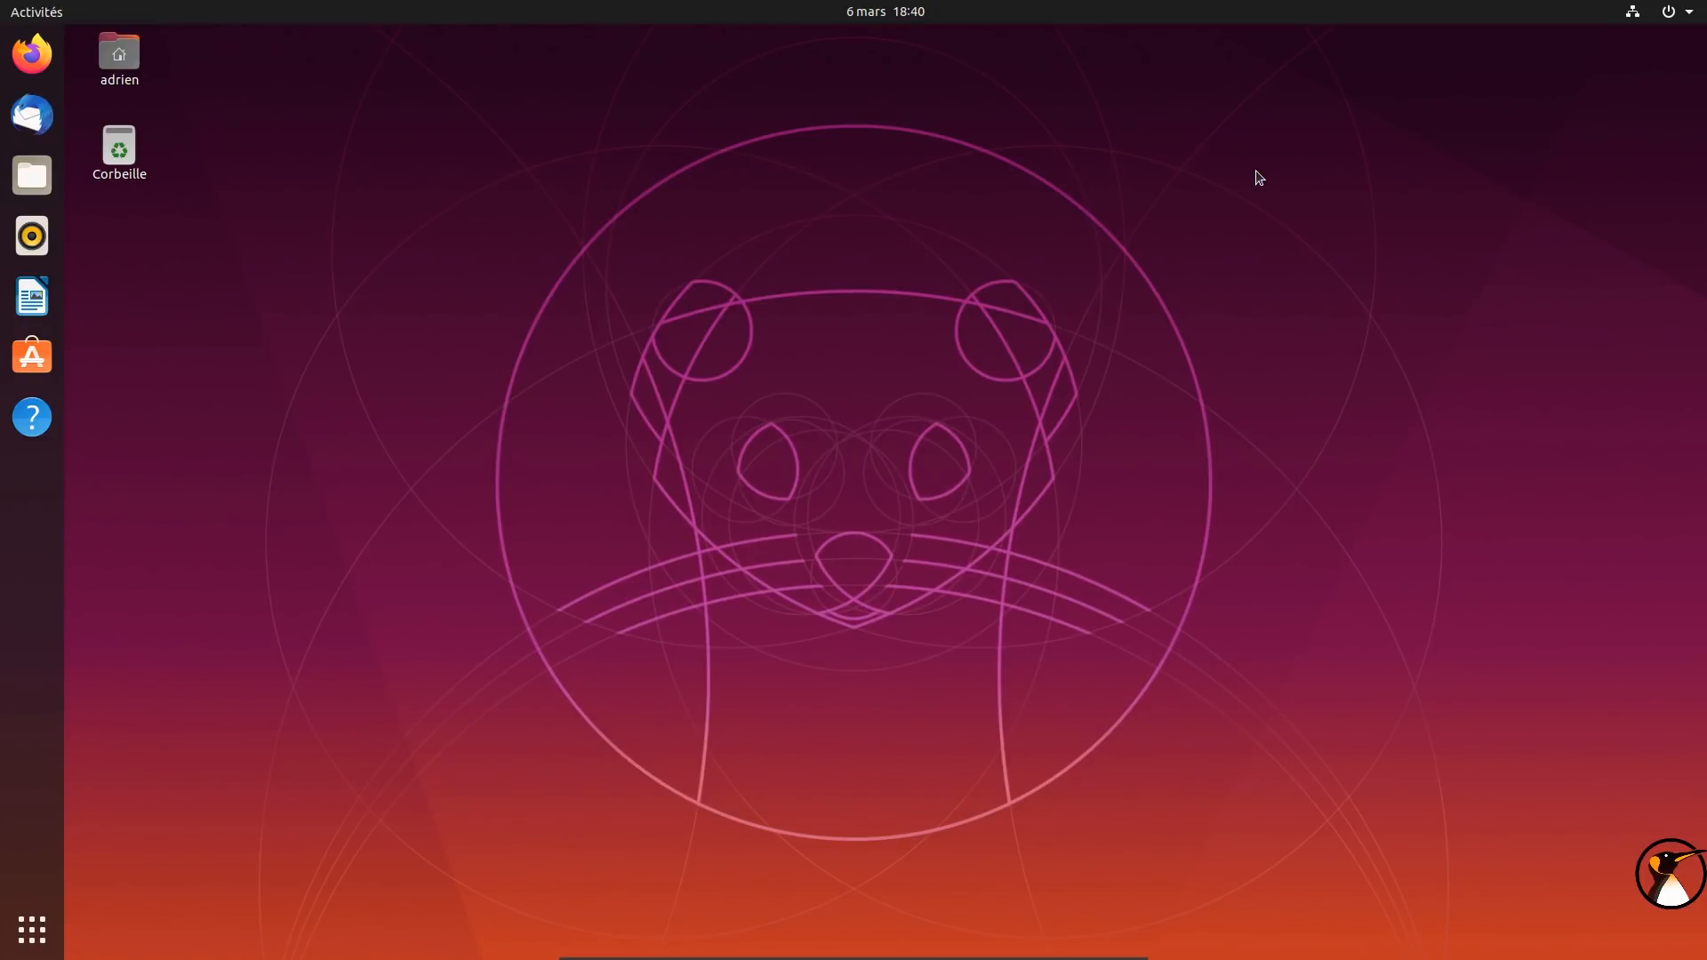
Open the system settings and enlarge the window so more categories fit
{"action": "left_click", "coordinate": [1672, 11]}
{"action": "left_click", "coordinate": [1539, 153]}
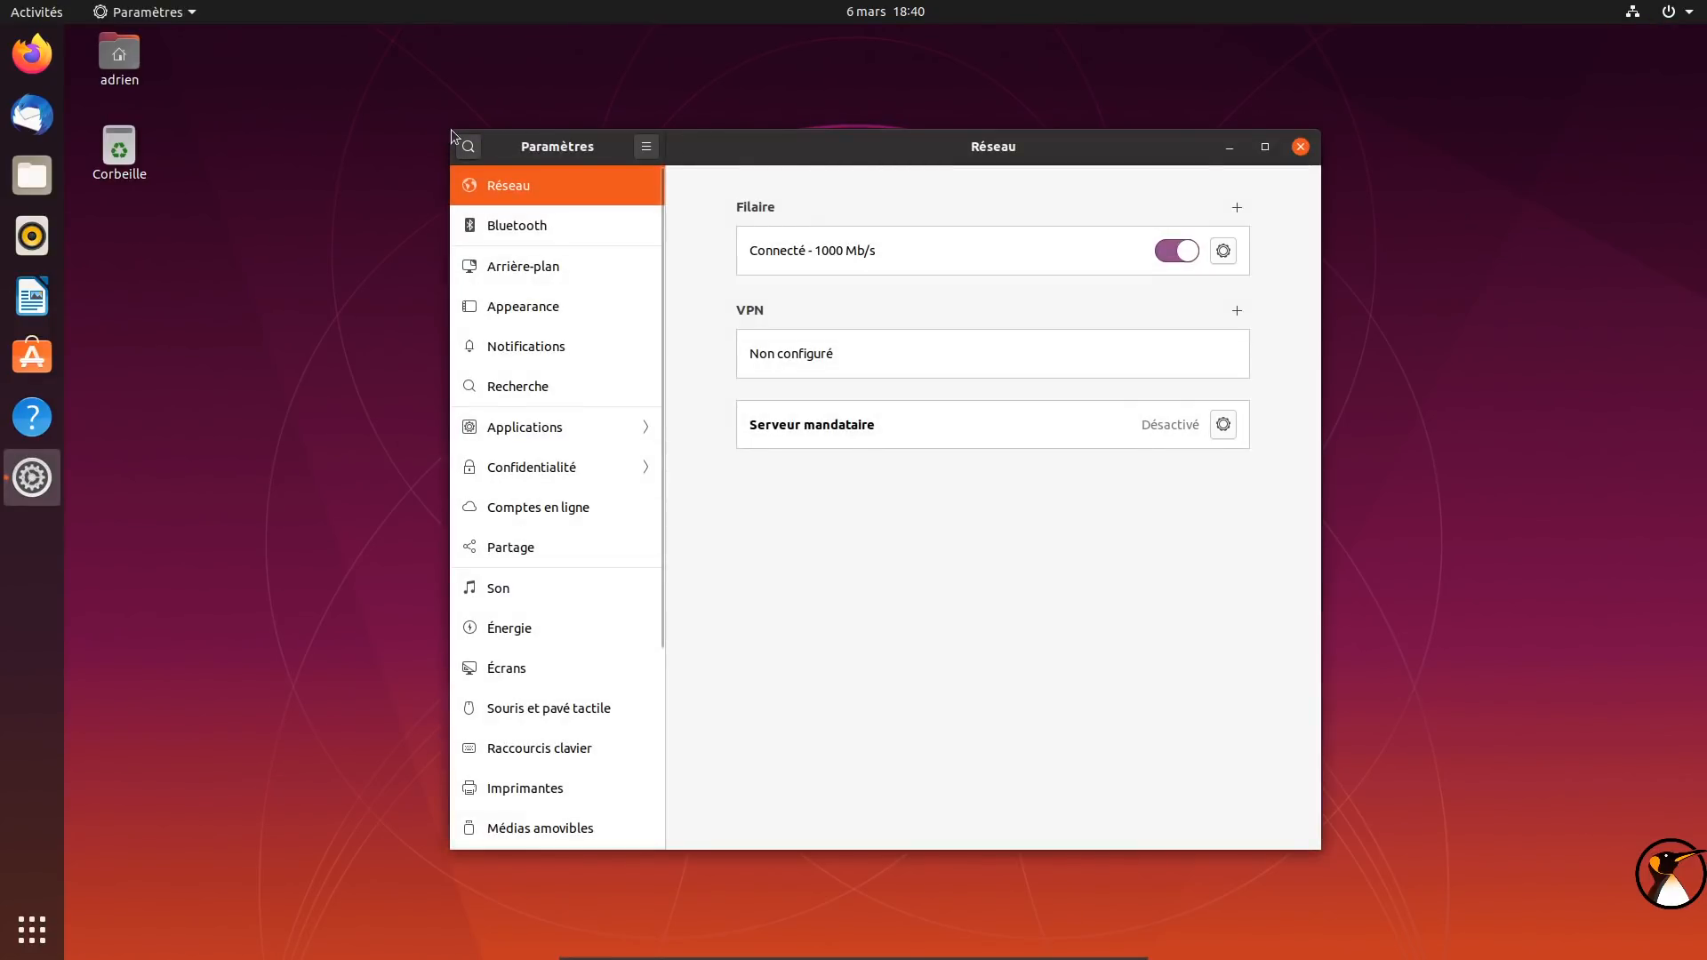
{"action": "left_click_drag", "start_coordinate": [438, 118], "coordinate": [312, 16]}
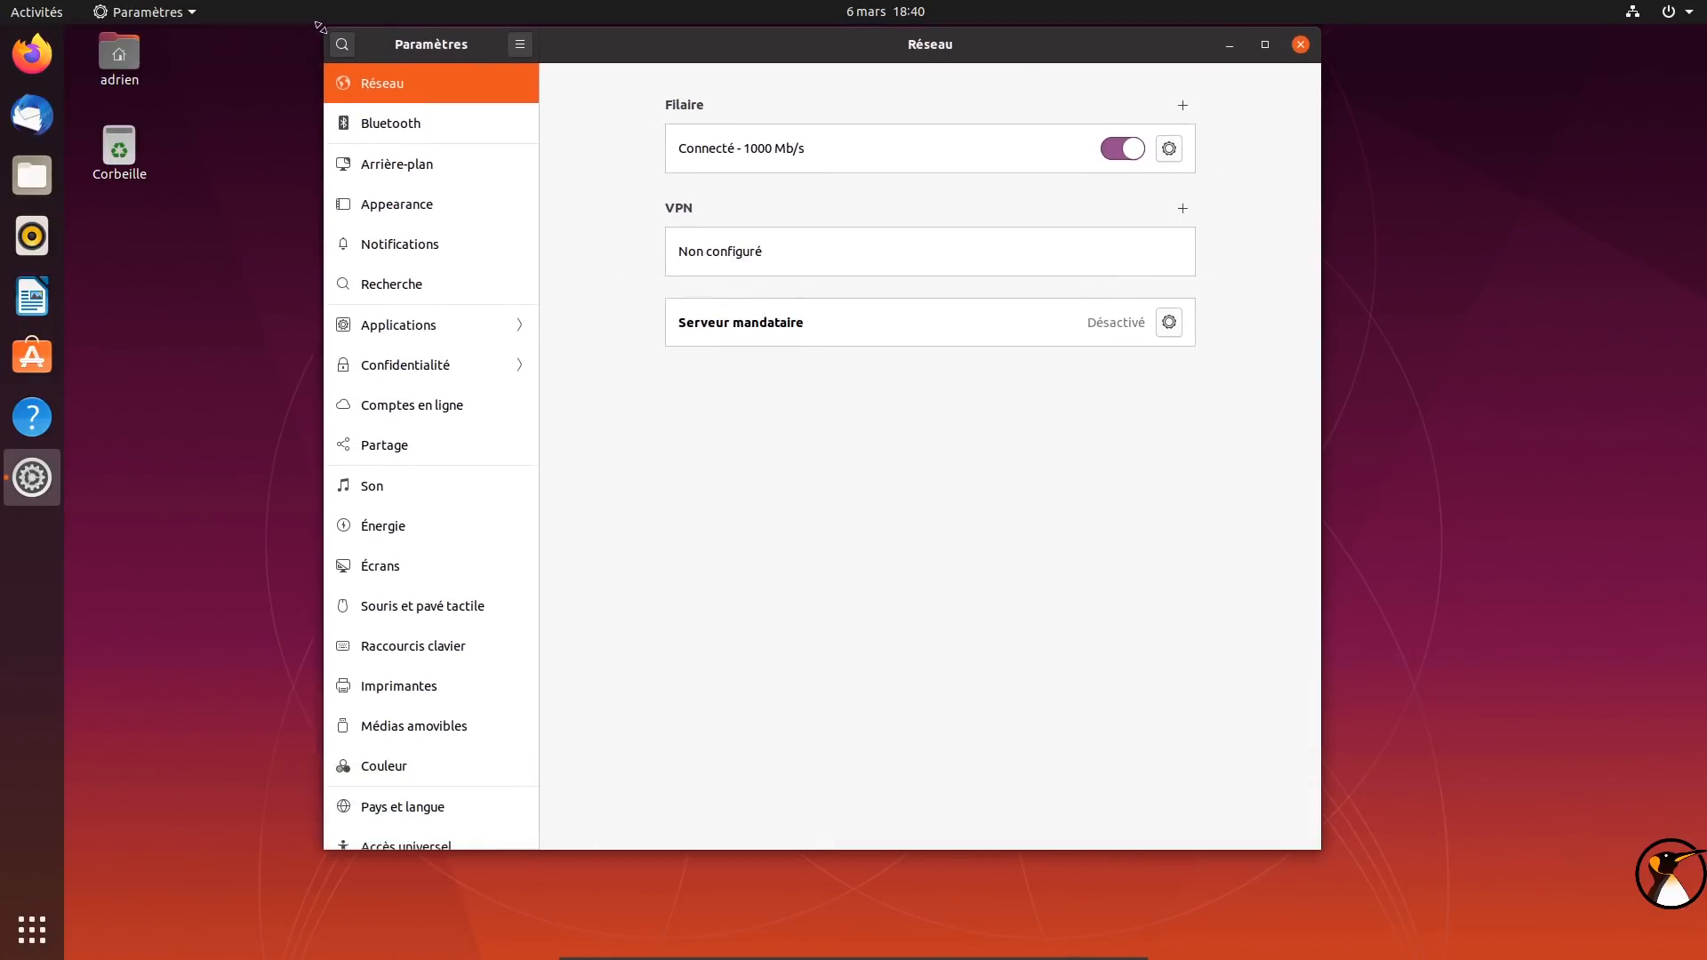
Examine the system details on the À propos page, including the GNOME version and OS name, and close the settings
{"action": "left_click_drag", "start_coordinate": [530, 532], "coordinate": [519, 718]}
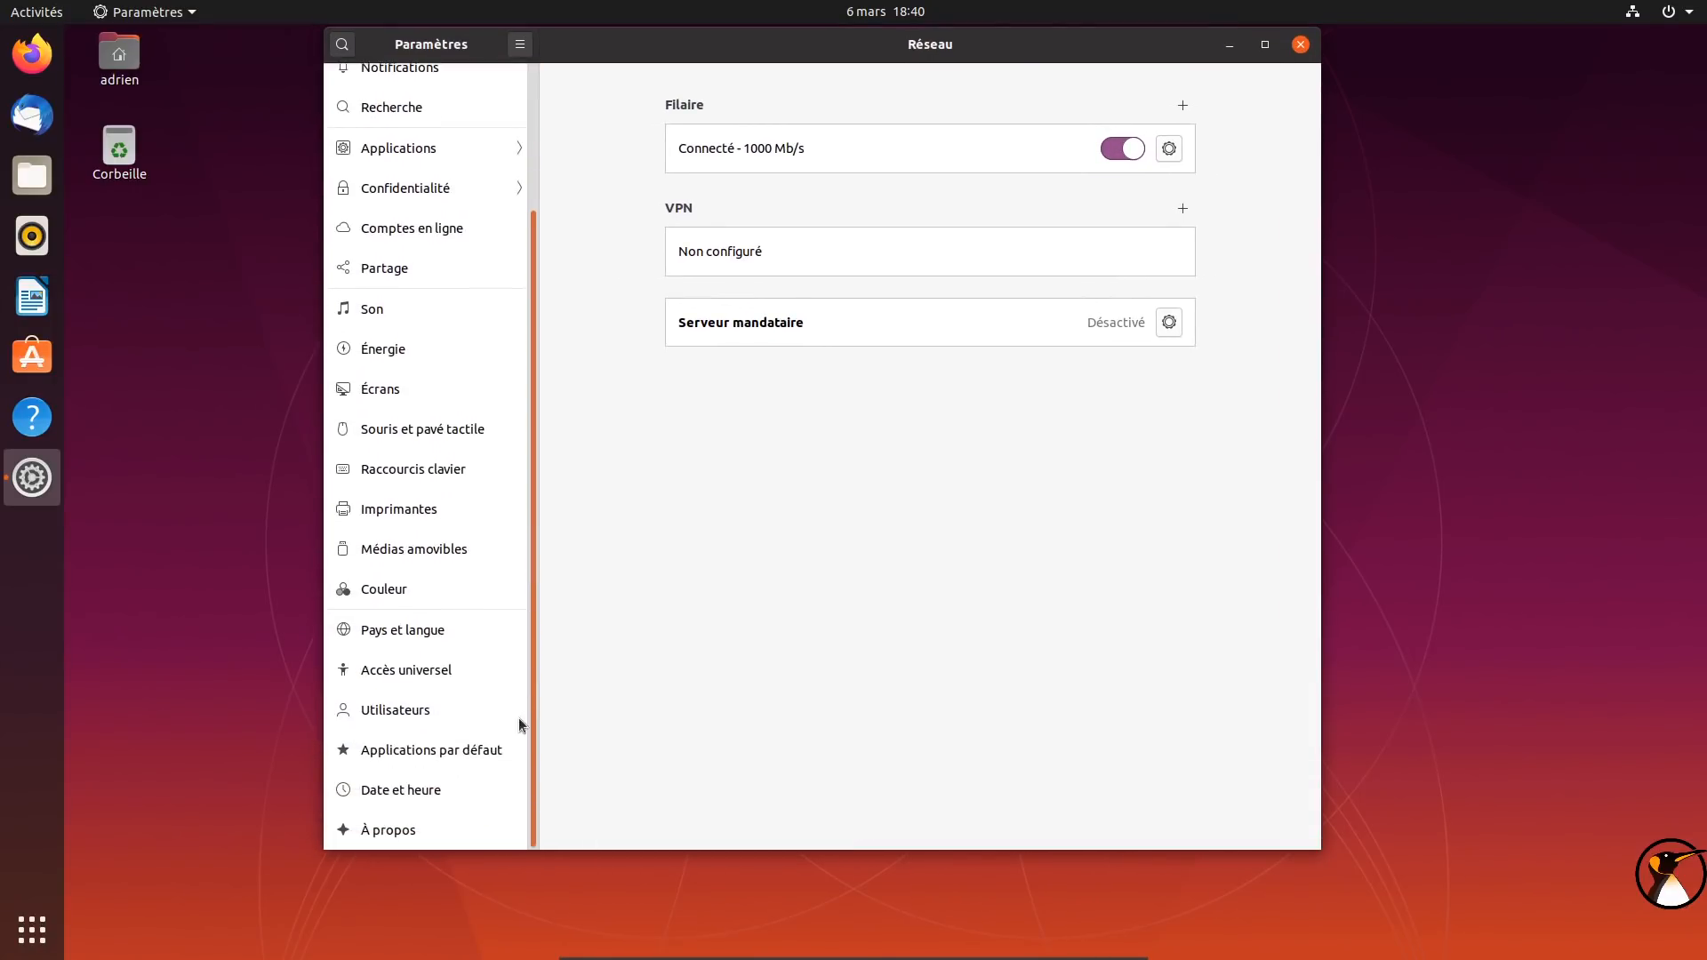
{"action": "left_click", "coordinate": [411, 840]}
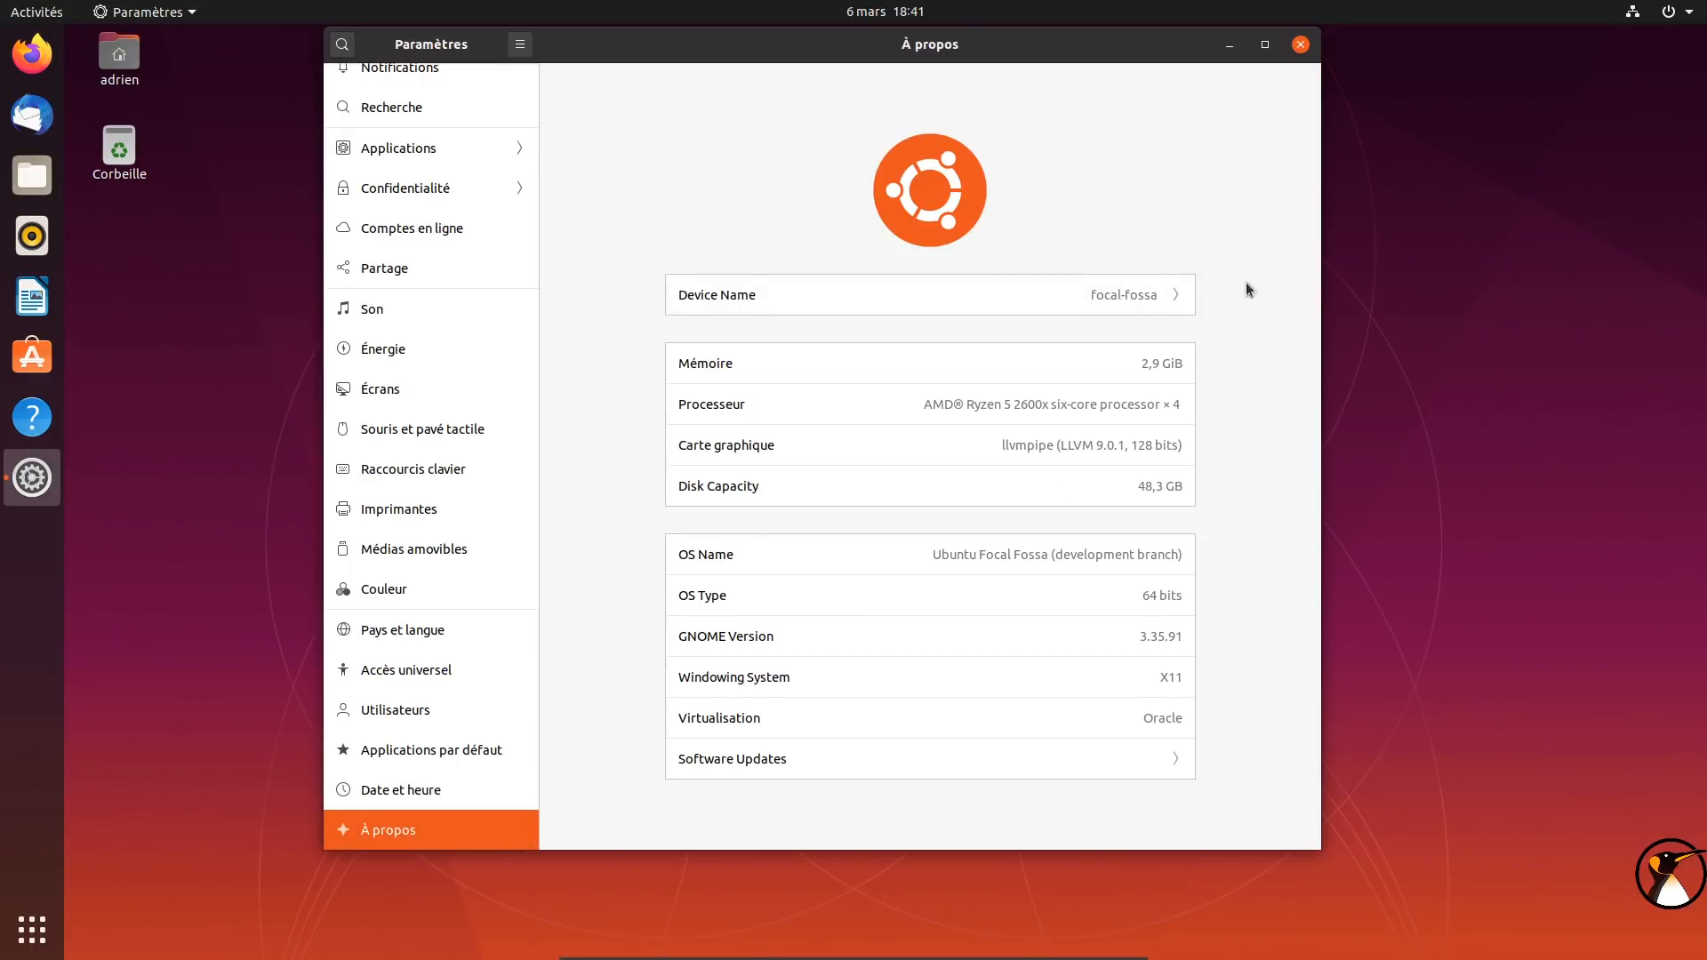
{"action": "left_click_drag", "start_coordinate": [1138, 636], "coordinate": [1183, 637]}
{"action": "left_click_drag", "start_coordinate": [1320, 852], "coordinate": [1352, 892]}
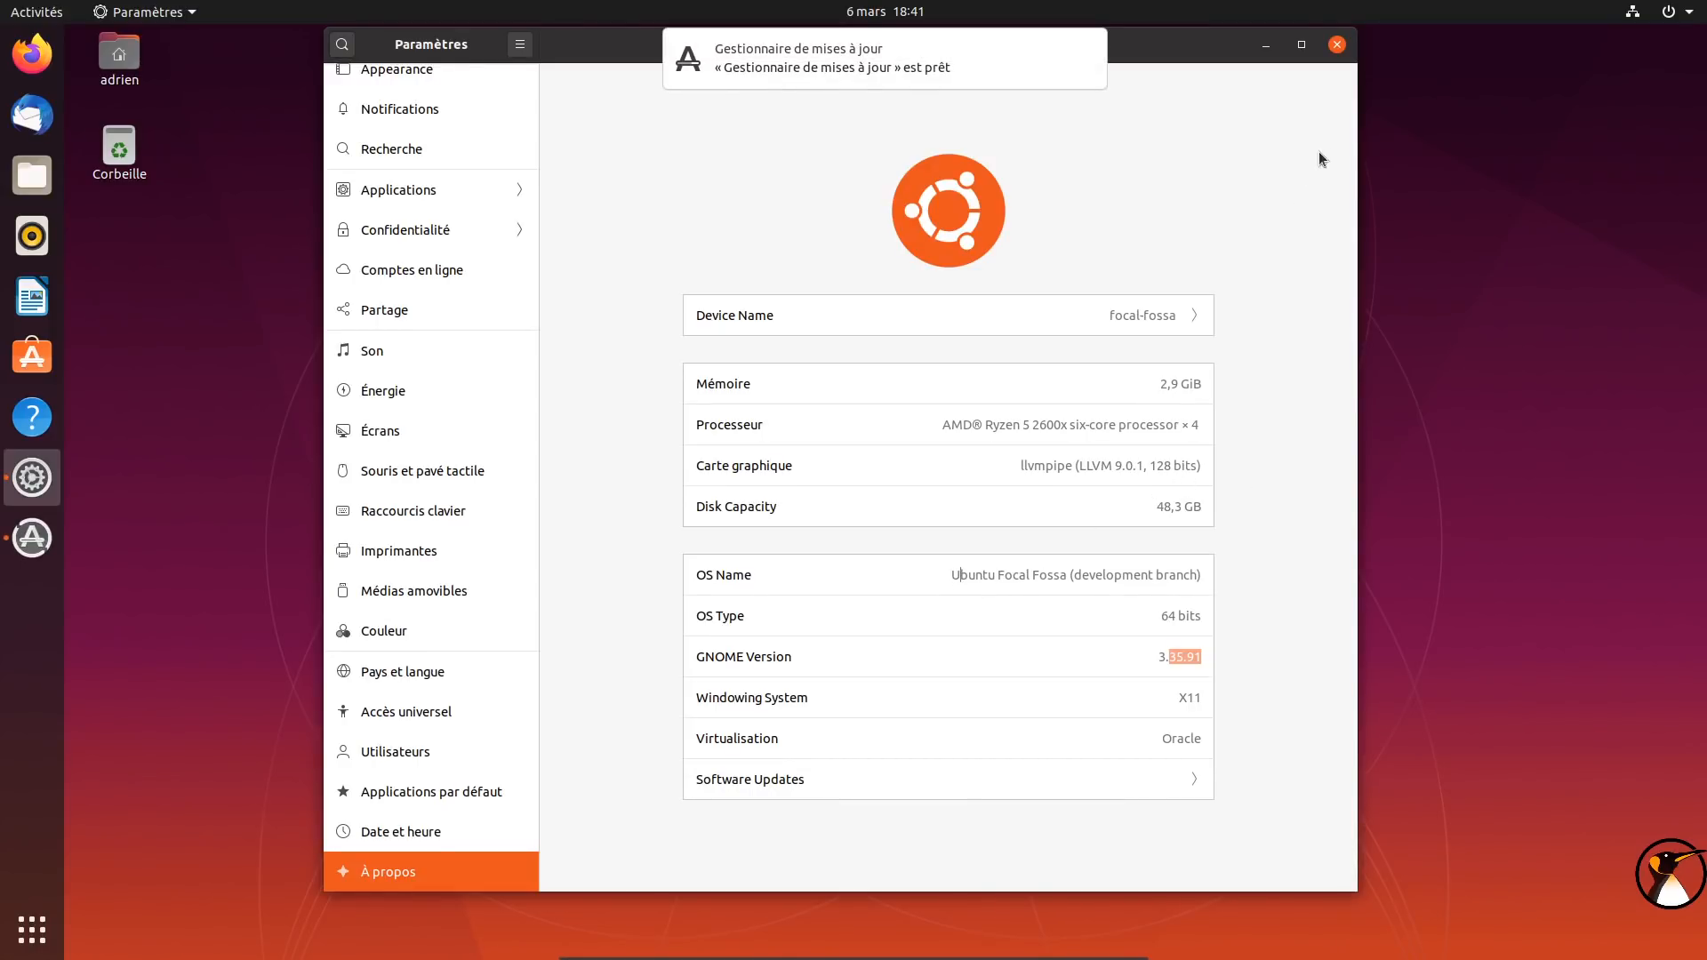
{"action": "left_click", "coordinate": [1336, 44]}
Expand the update details and the Composantes de base pour Ubuntu group, and examine the packages offered for installation
{"action": "left_click", "coordinate": [806, 445]}
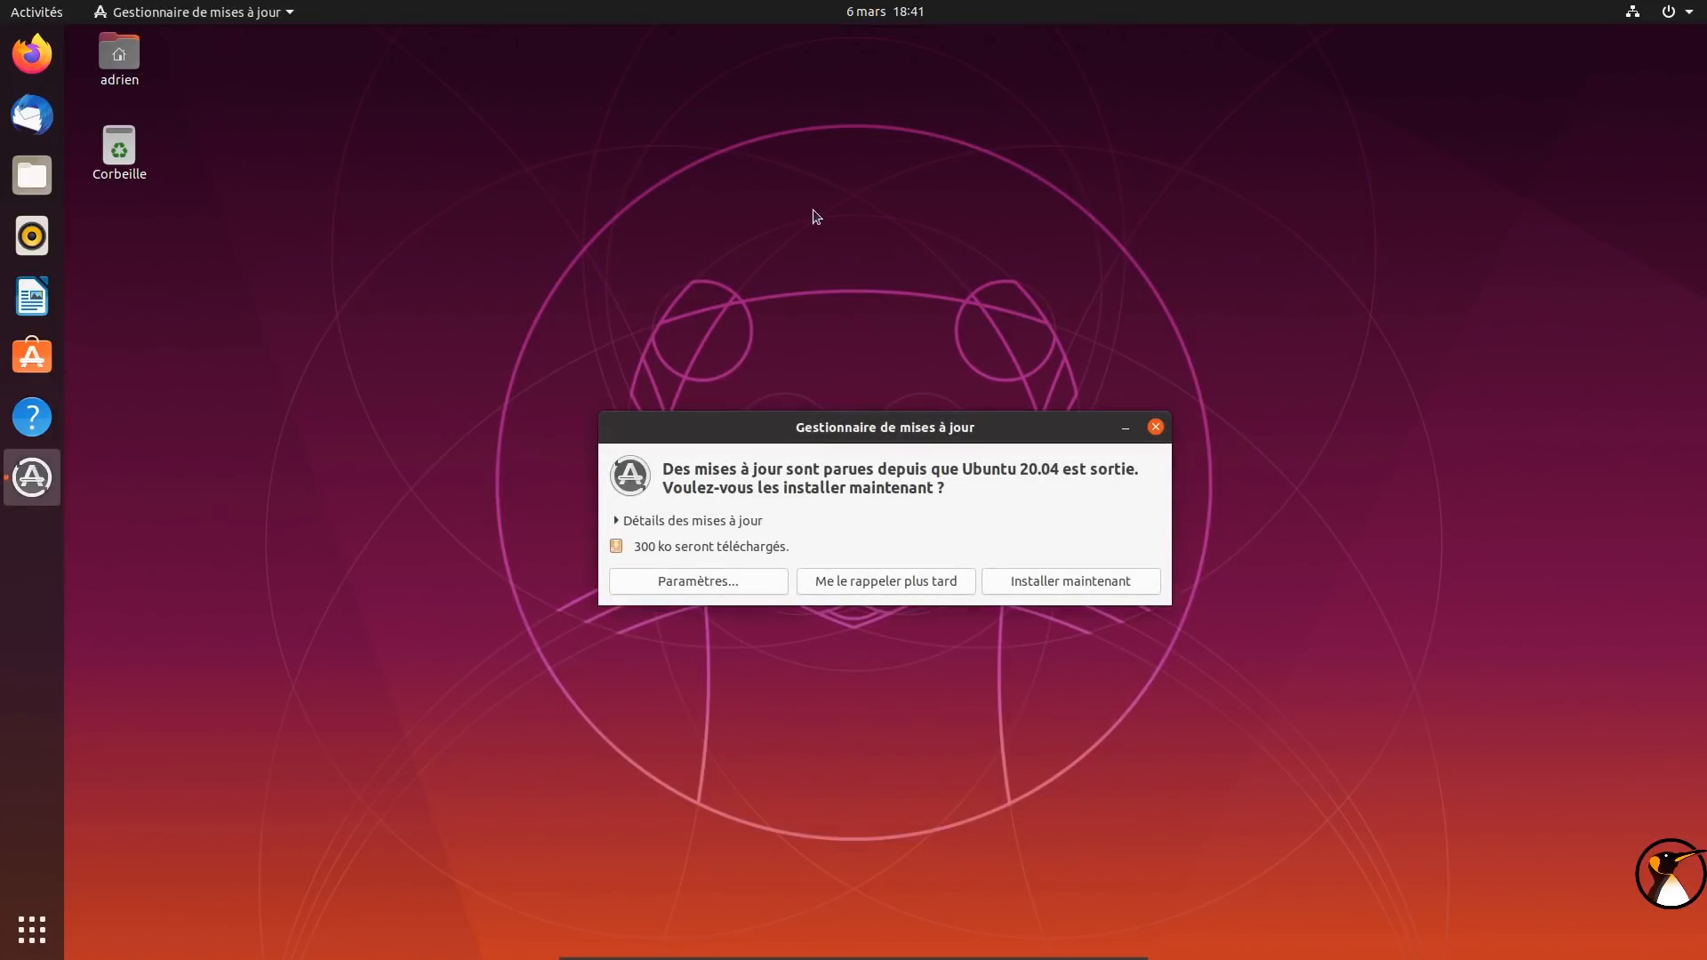
{"action": "left_click", "coordinate": [662, 523]}
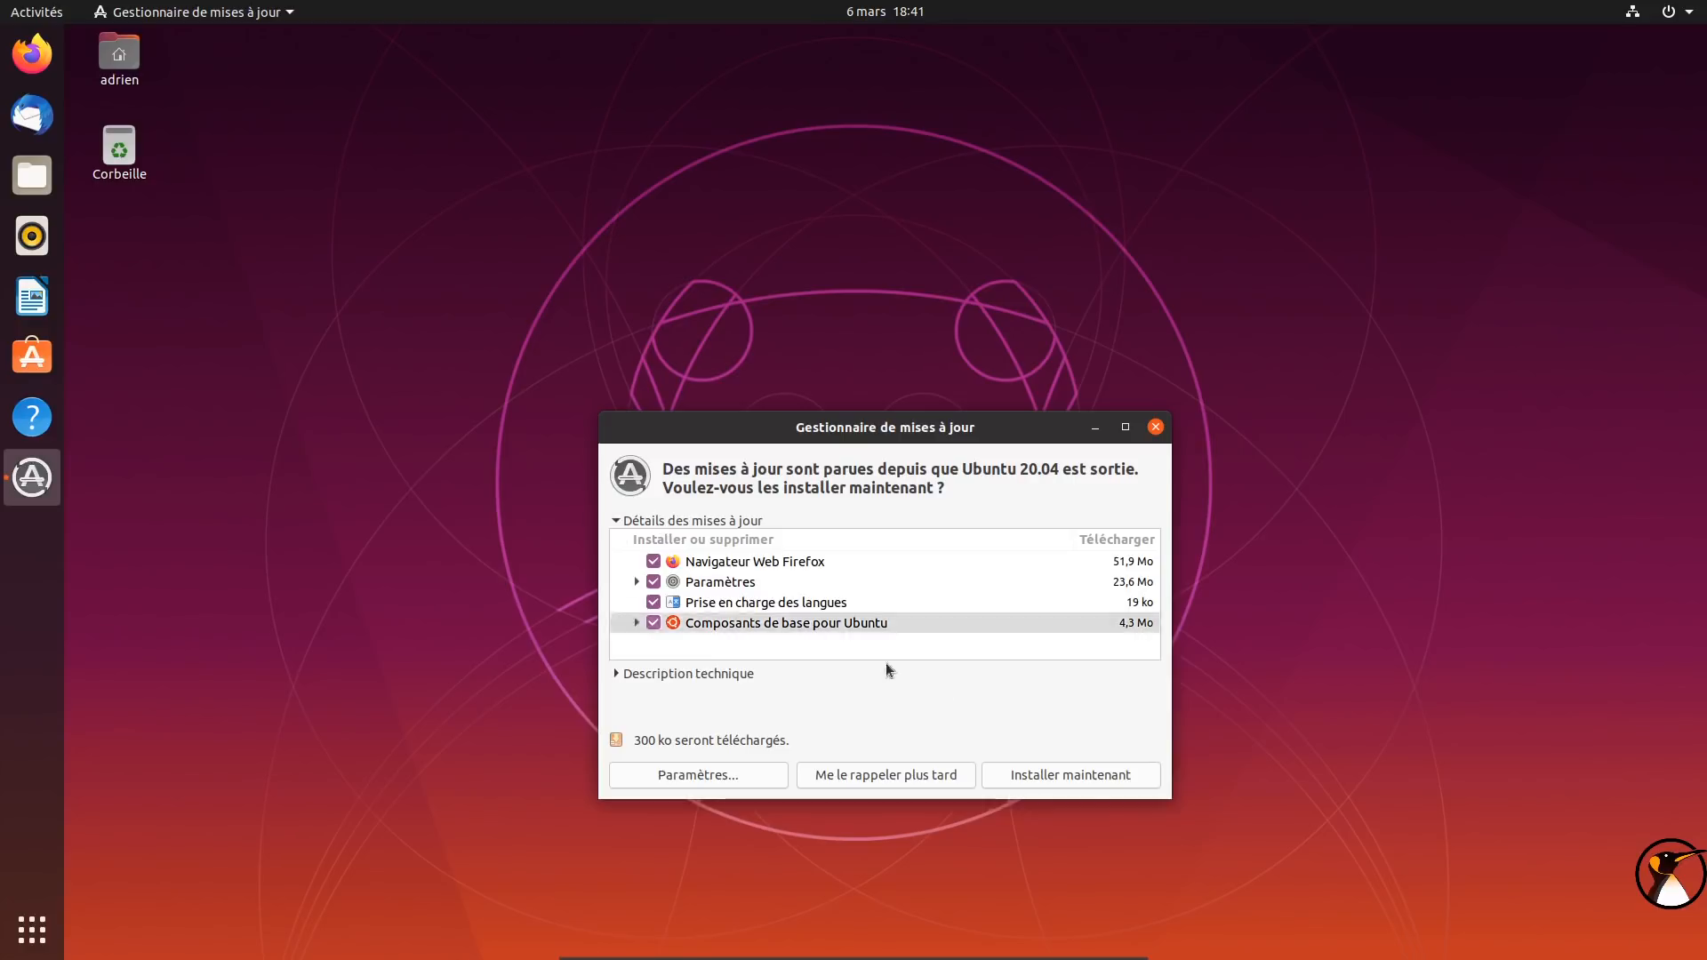
{"action": "left_click", "coordinate": [641, 626]}
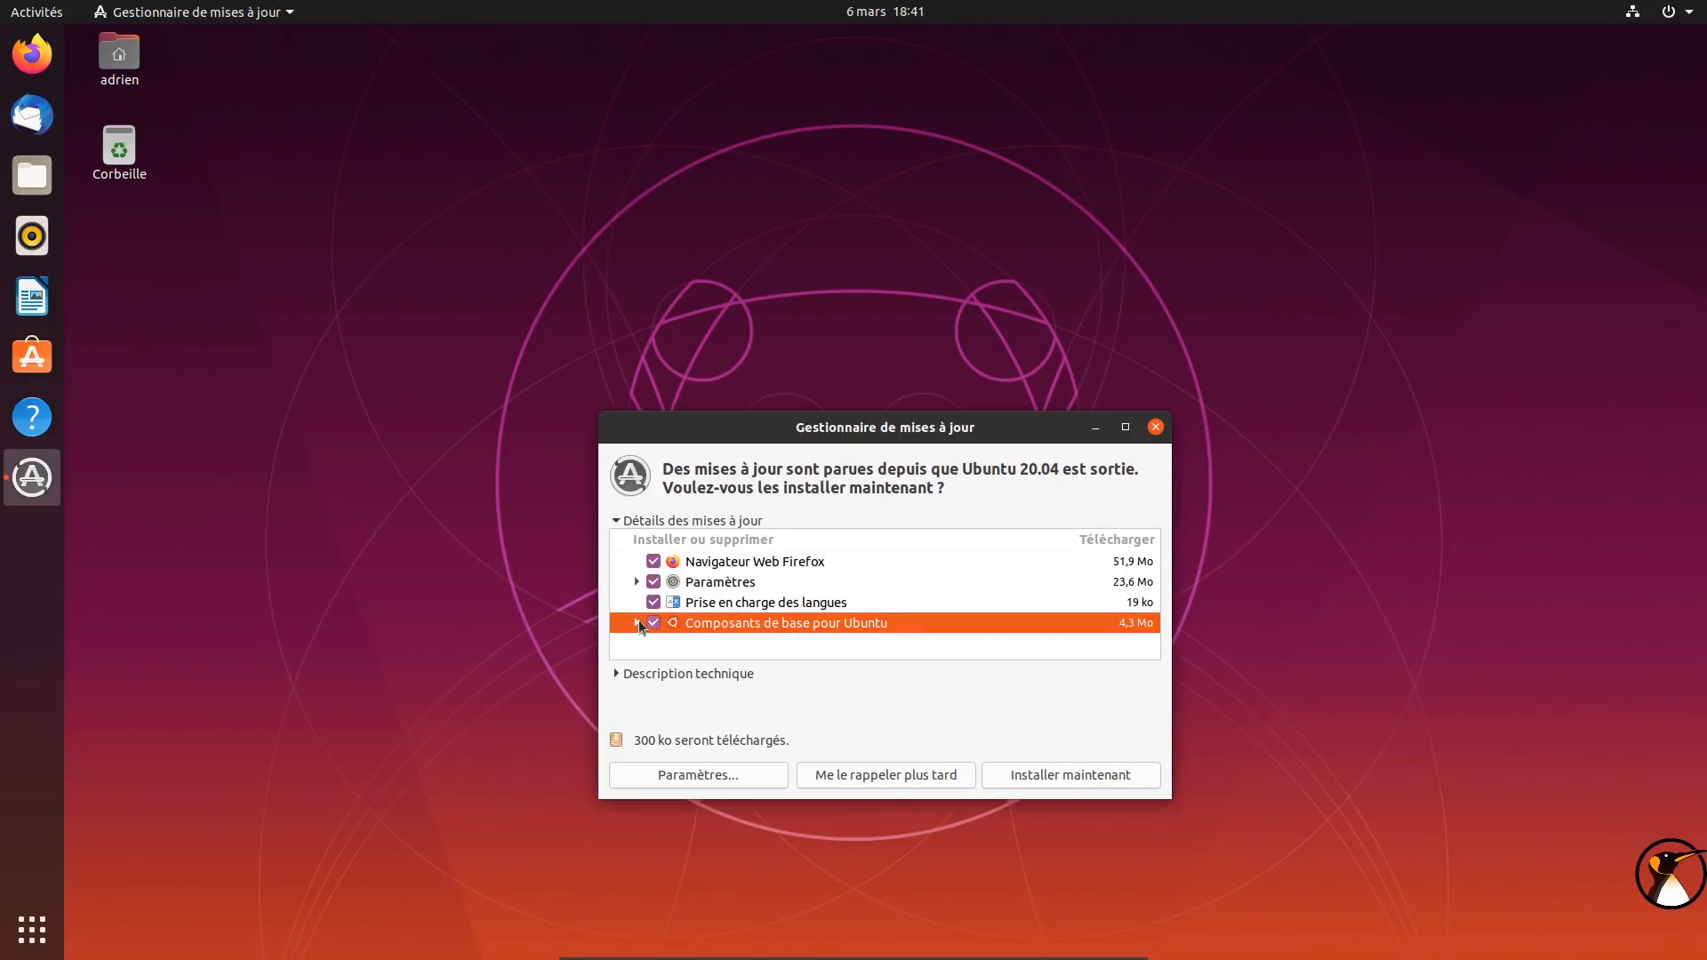
{"action": "left_click", "coordinate": [638, 624]}
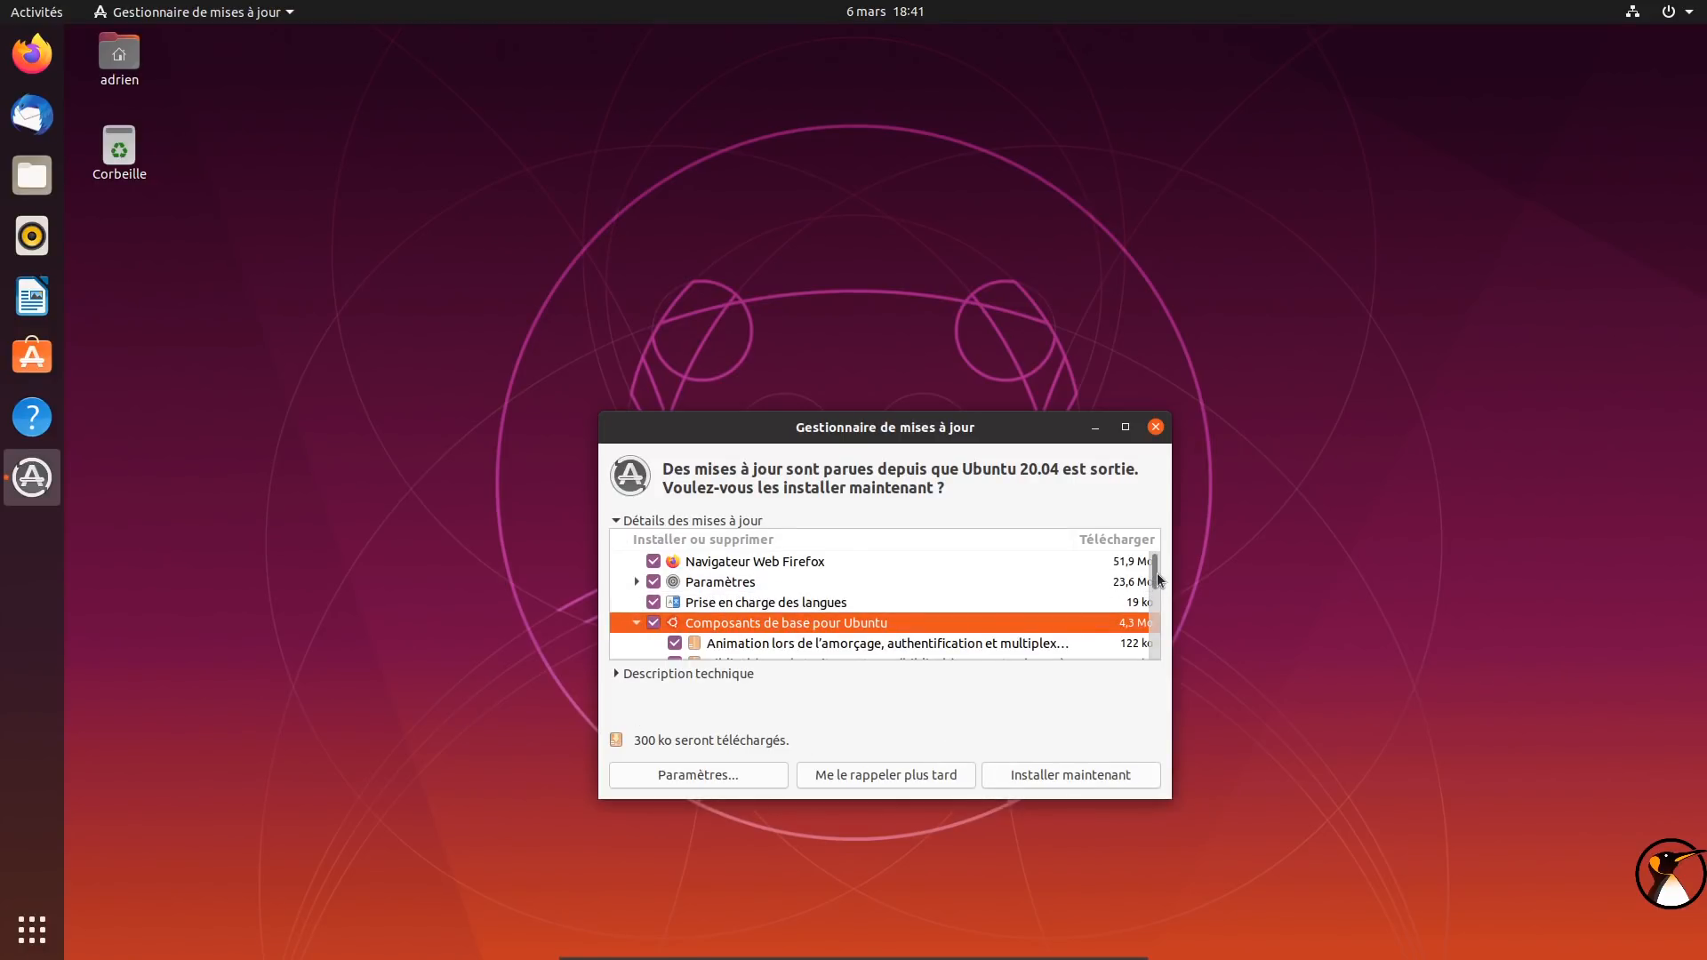
{"action": "scroll", "coordinate": [1158, 578], "scroll_direction": "down", "scroll_amount": 2}
{"action": "scroll", "coordinate": [1158, 582], "scroll_direction": "up", "scroll_amount": 1}
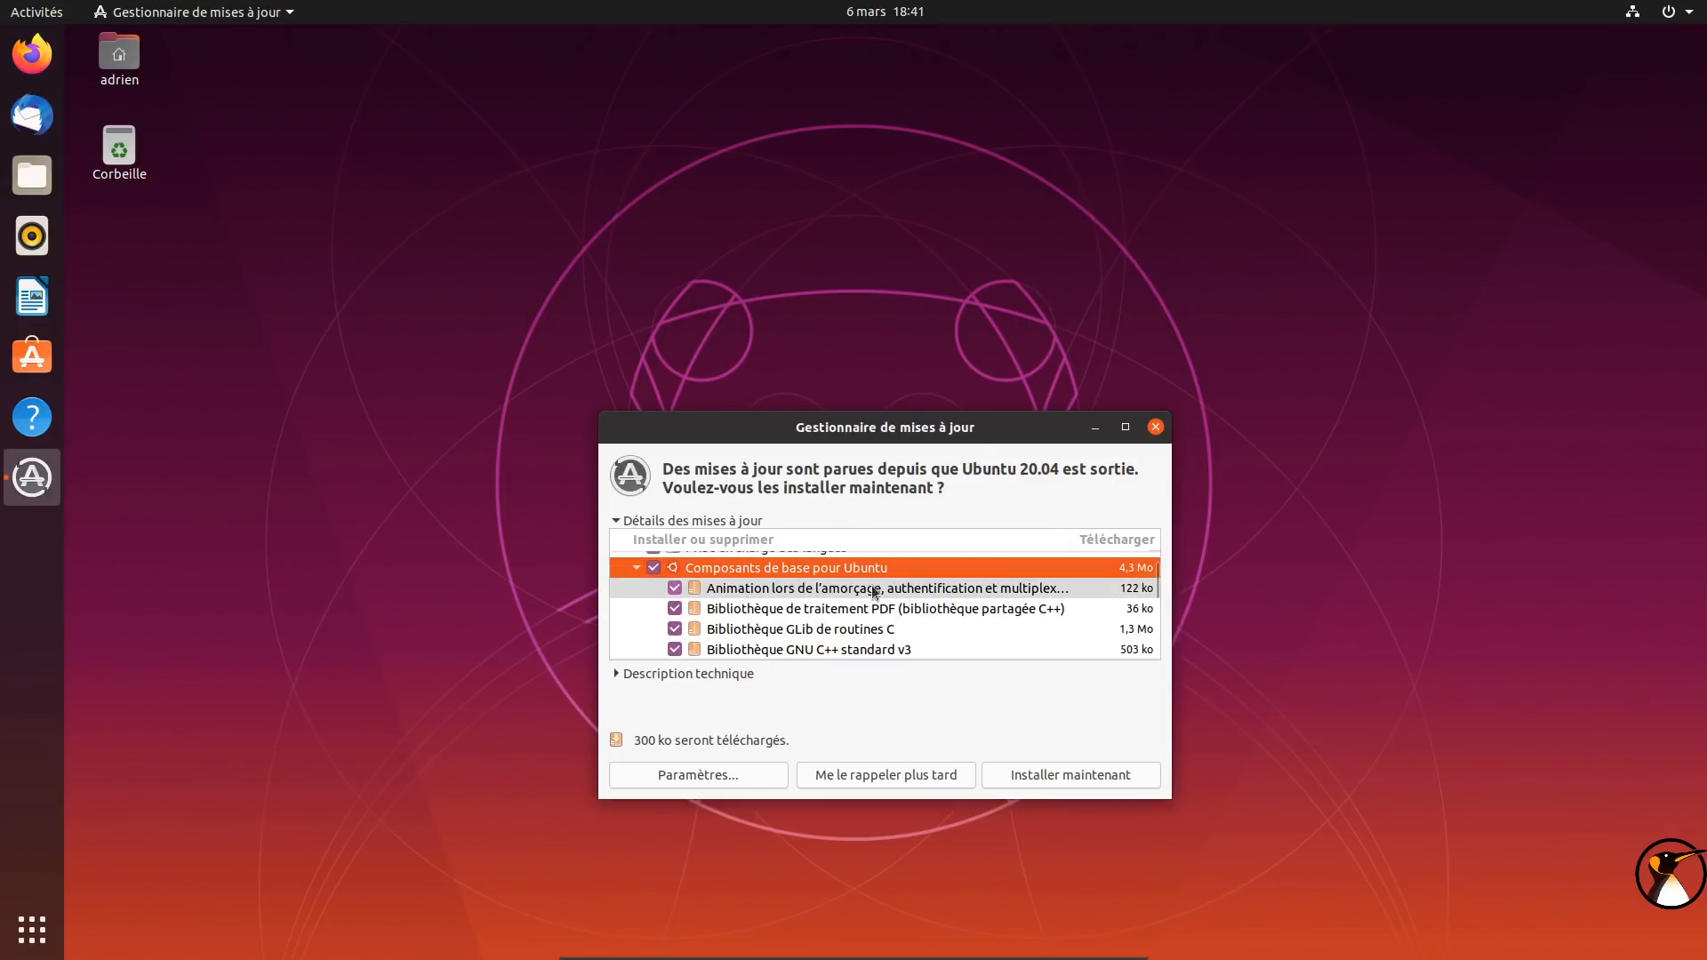
{"action": "left_click_drag", "start_coordinate": [1158, 582], "coordinate": [1155, 653]}
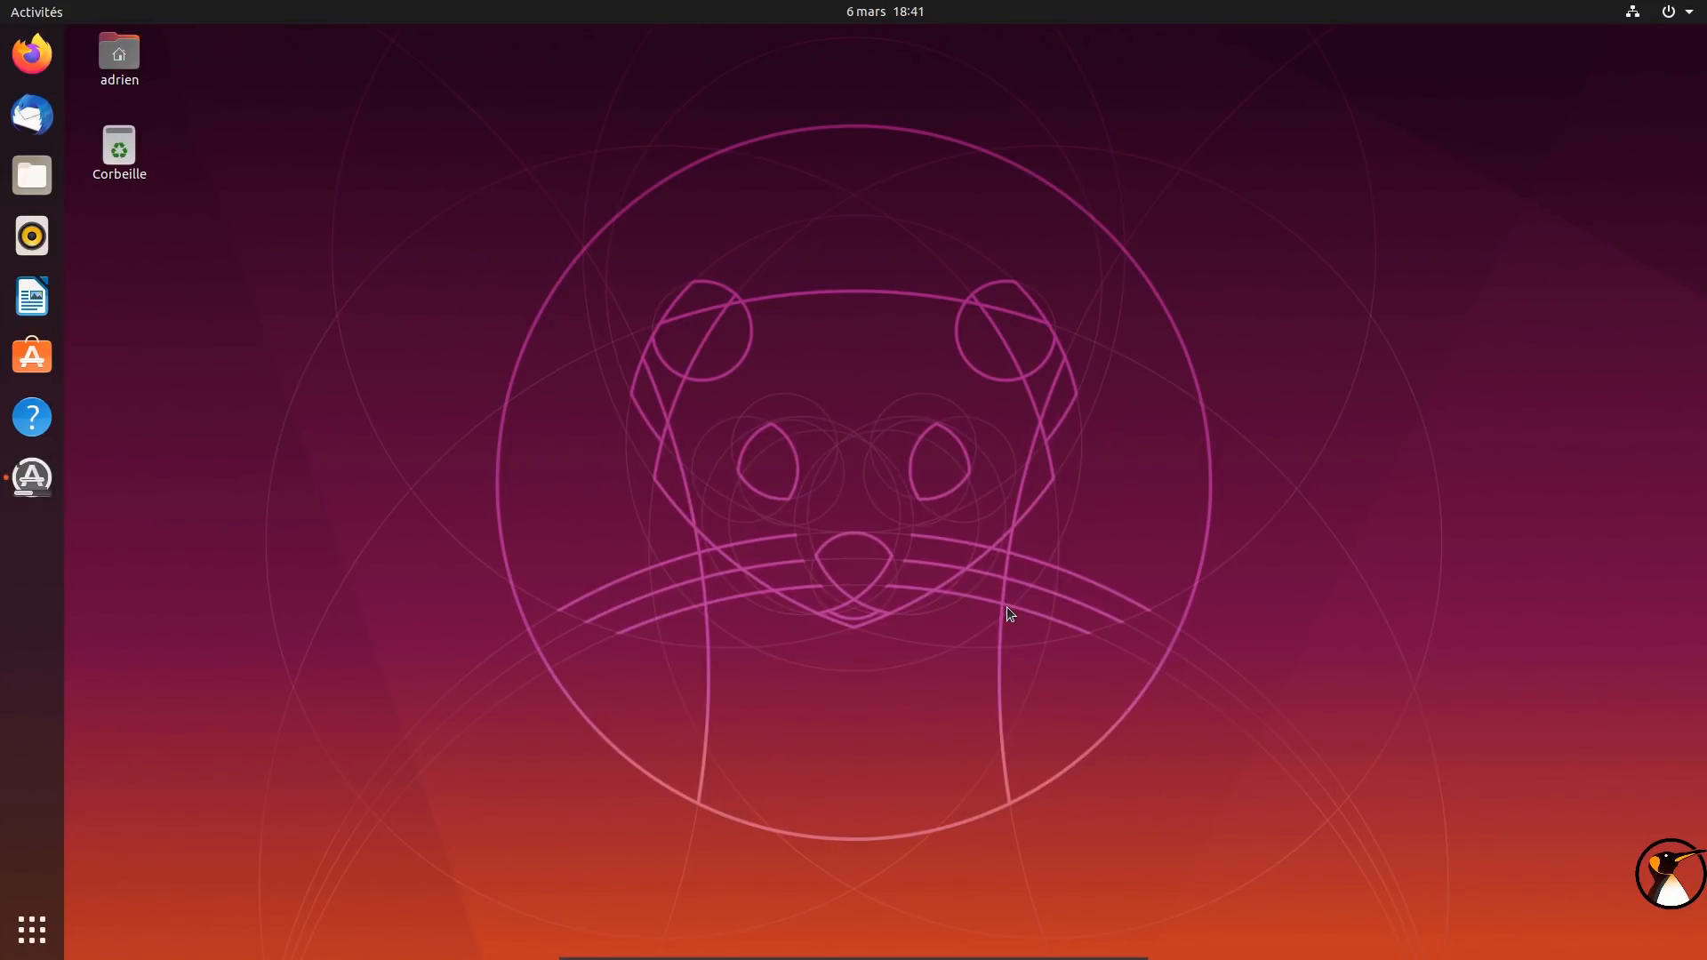
Bring the update manager forward, move it to the desktop's upper-right corner and acknowledge the completed update
{"action": "left_click", "coordinate": [32, 477]}
{"action": "left_click_drag", "start_coordinate": [881, 423], "coordinate": [1384, 7]}
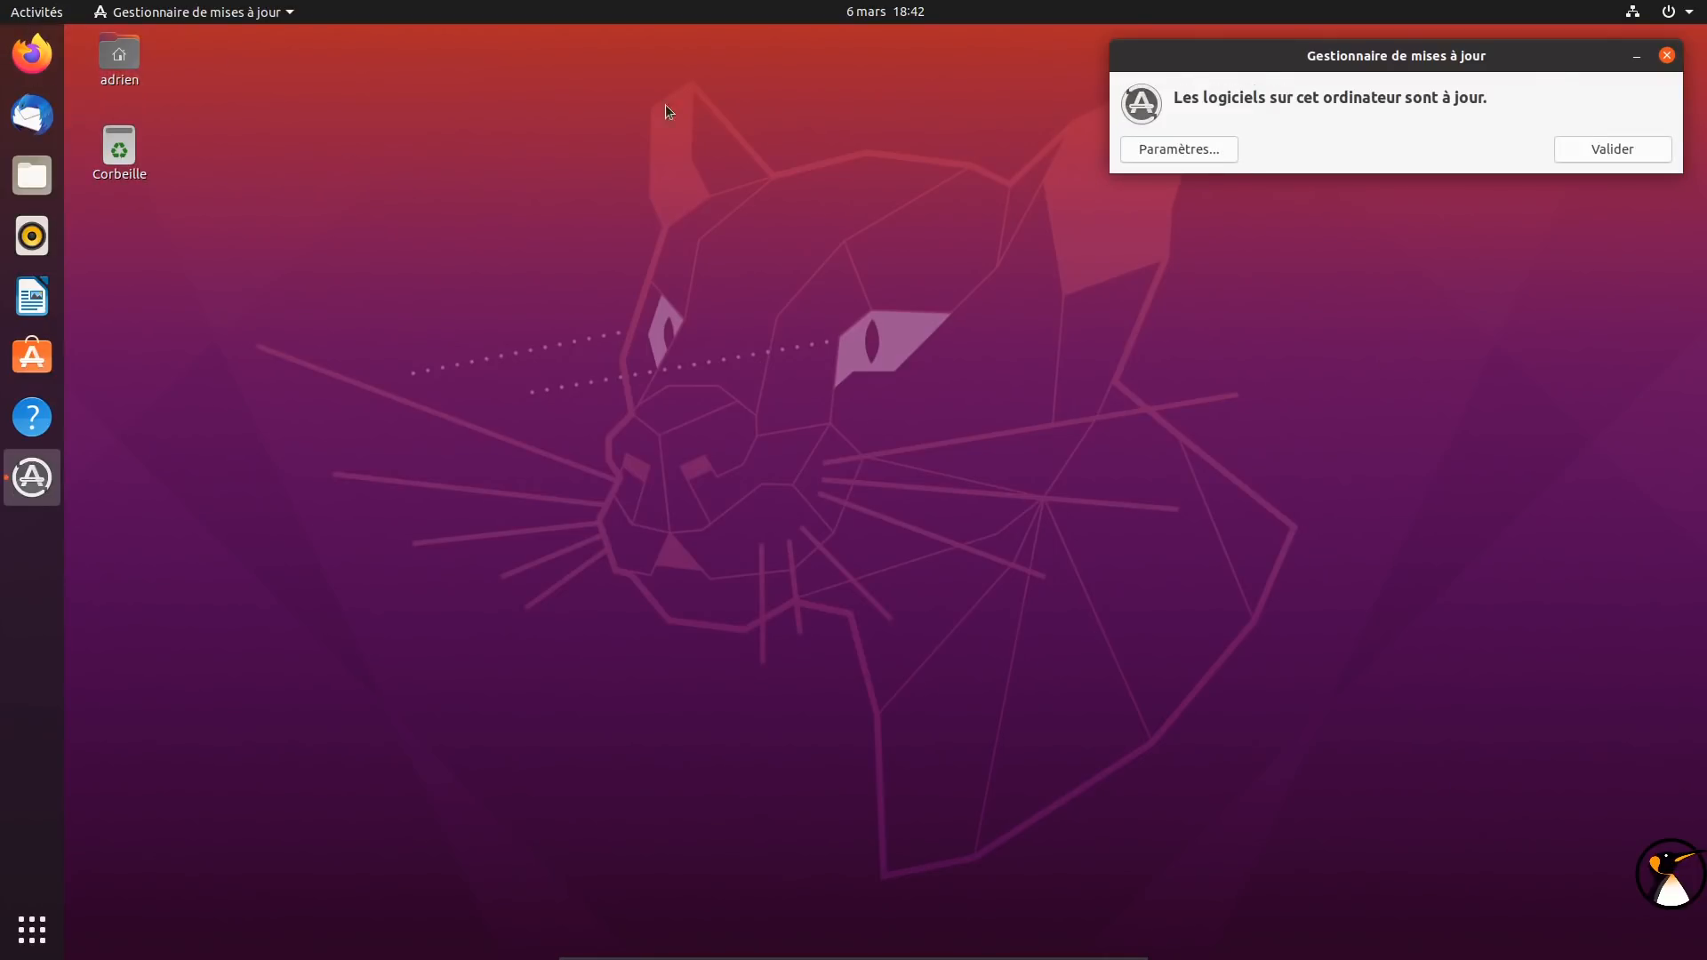
{"action": "left_click", "coordinate": [1599, 152]}
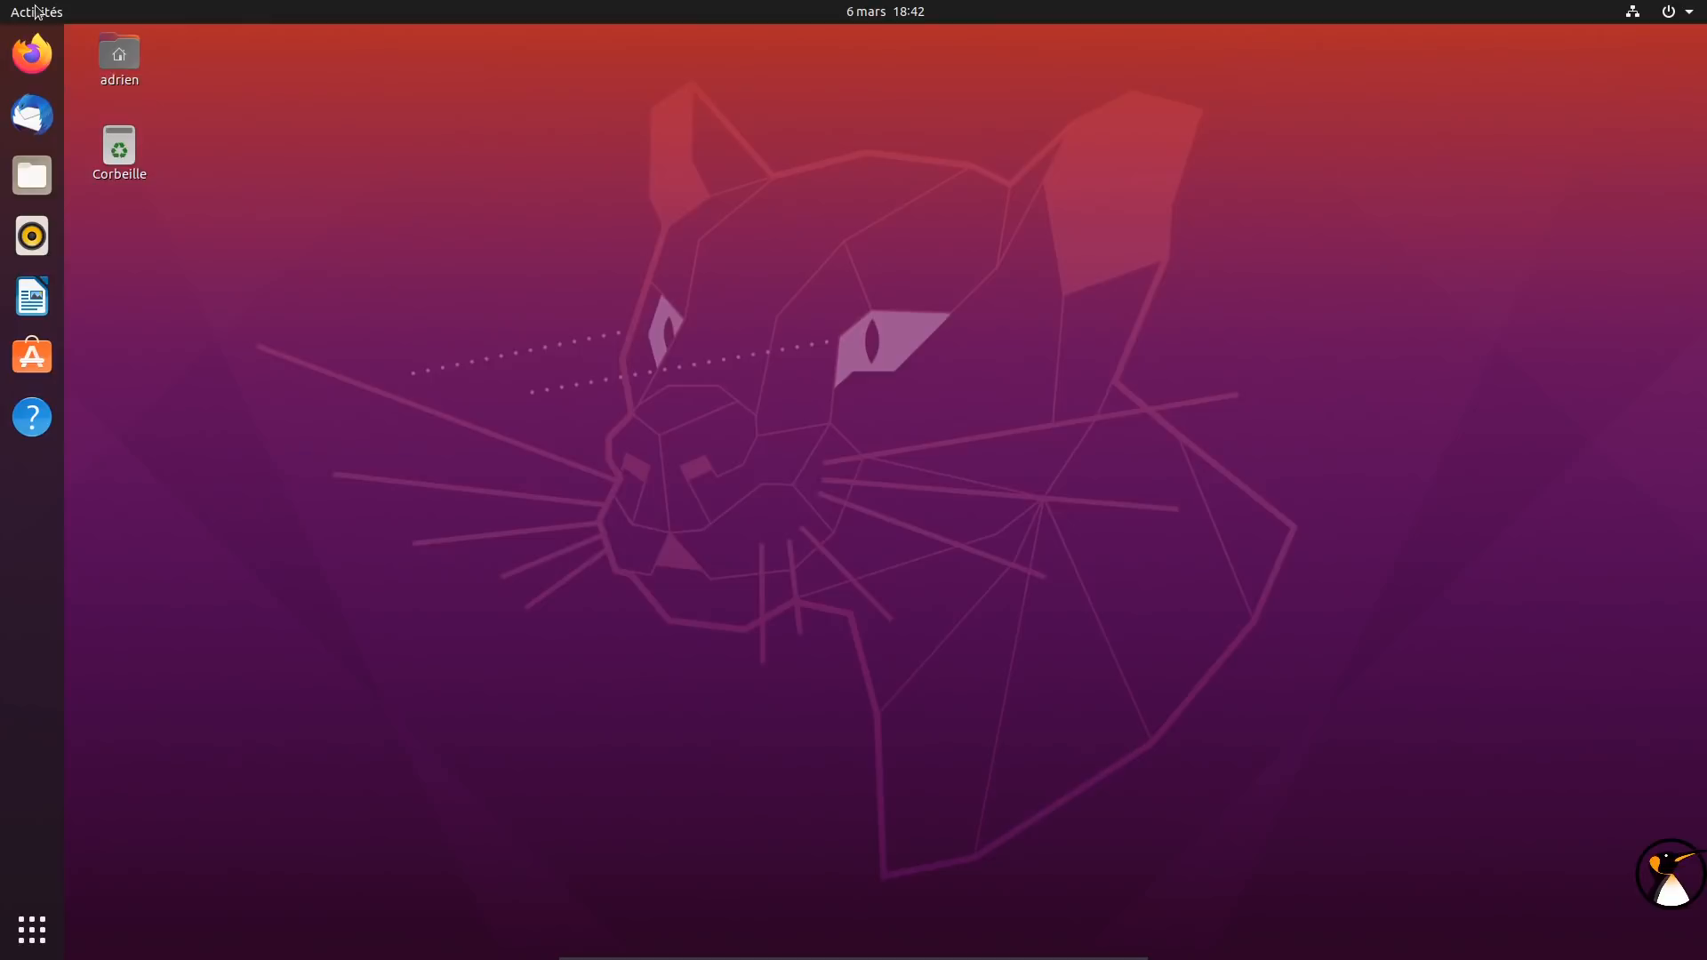
Search the applications for "term", open Terminal, enlarge its text four levels and dismiss the software update notification
{"action": "left_click", "coordinate": [37, 11]}
{"action": "left_click", "coordinate": [825, 62]}
{"action": "type", "text": "term"}
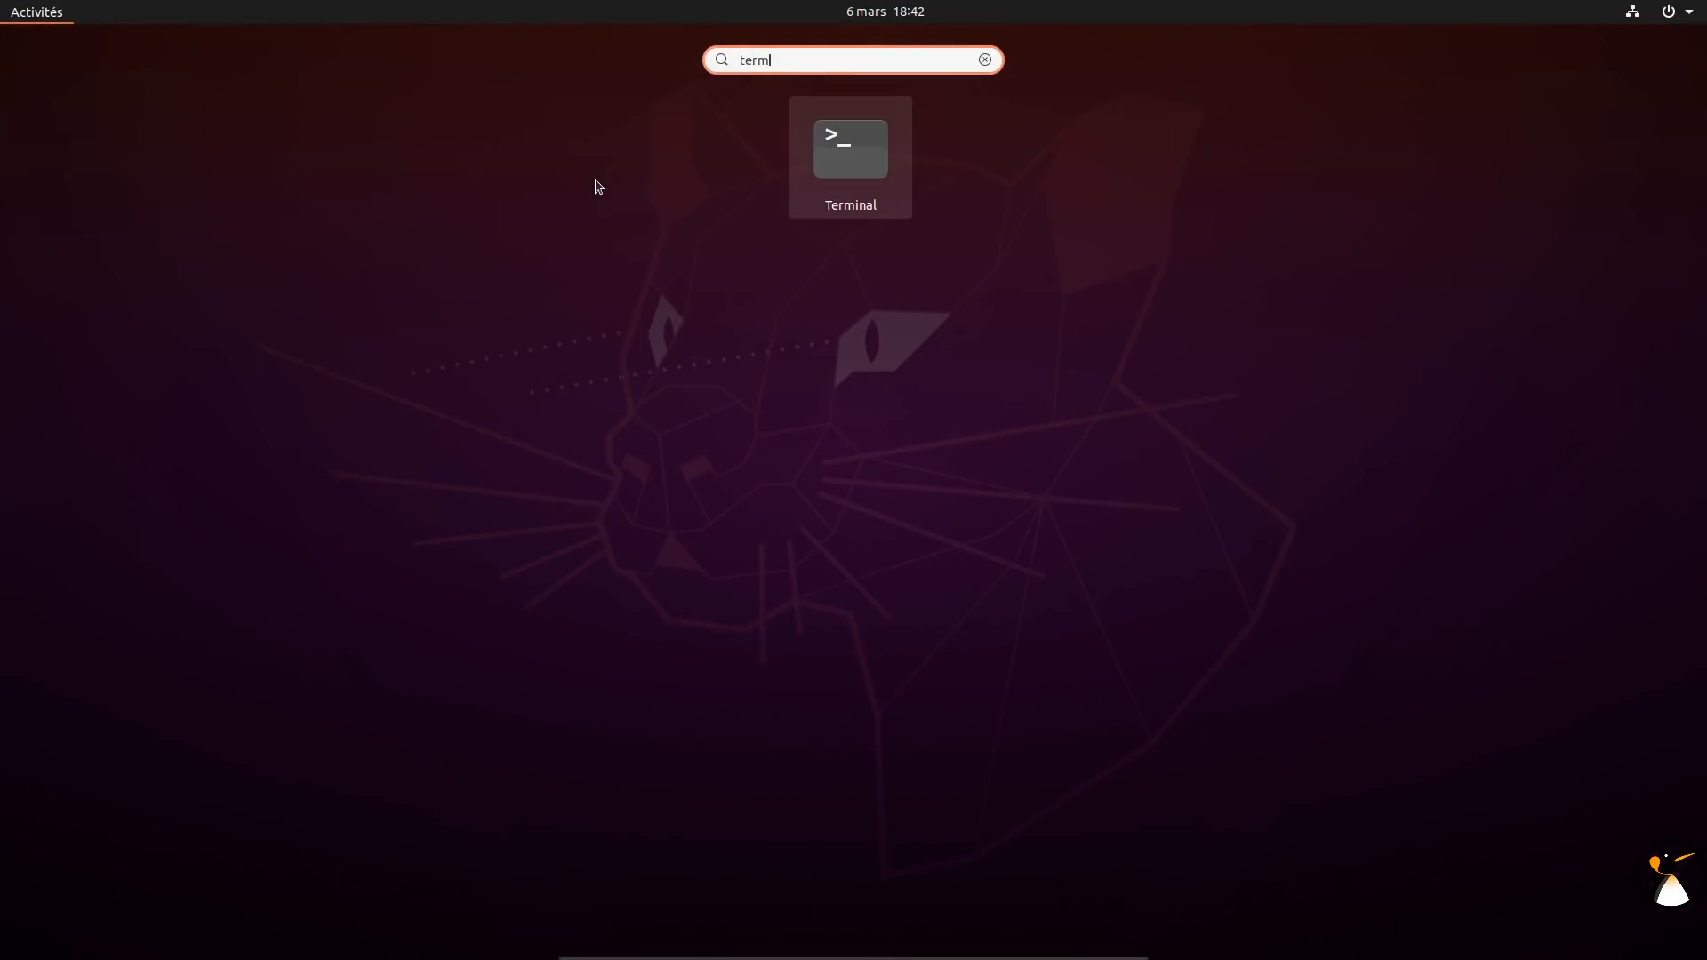
{"action": "left_click", "coordinate": [859, 160]}
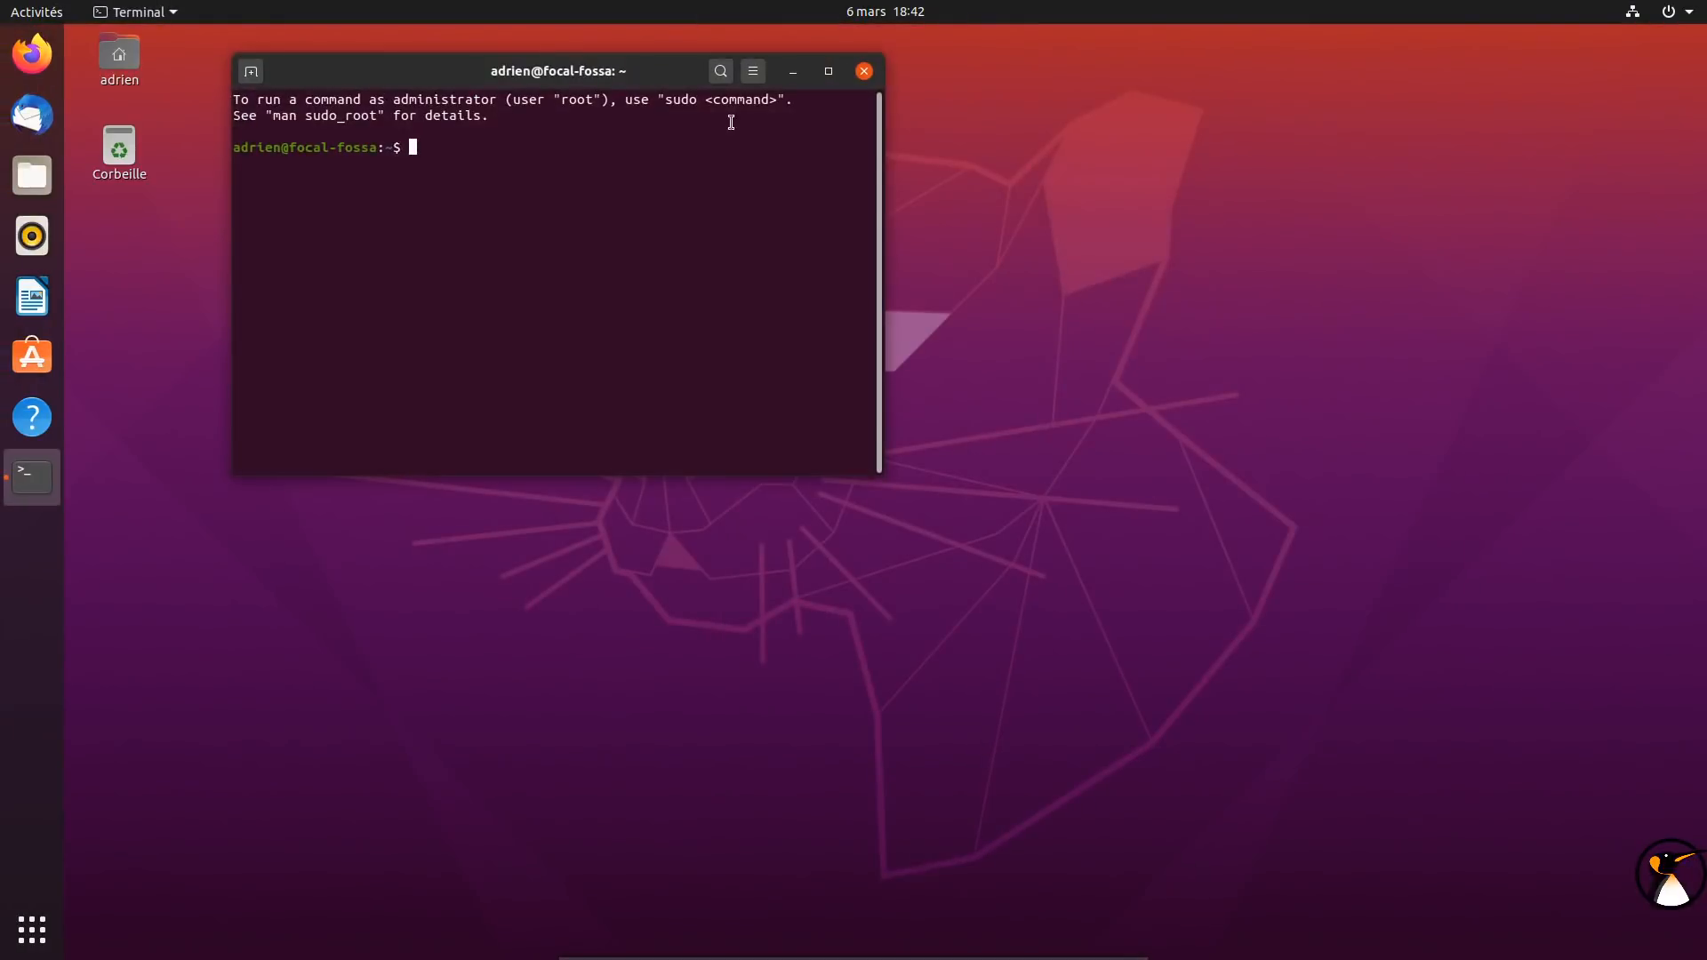
{"action": "key", "text": "ctrl+plus"}
{"action": "key", "text": "ctrl+plus"}
{"action": "key", "text": "ctrl+plus"}
{"action": "key", "text": "ctrl+plus"}
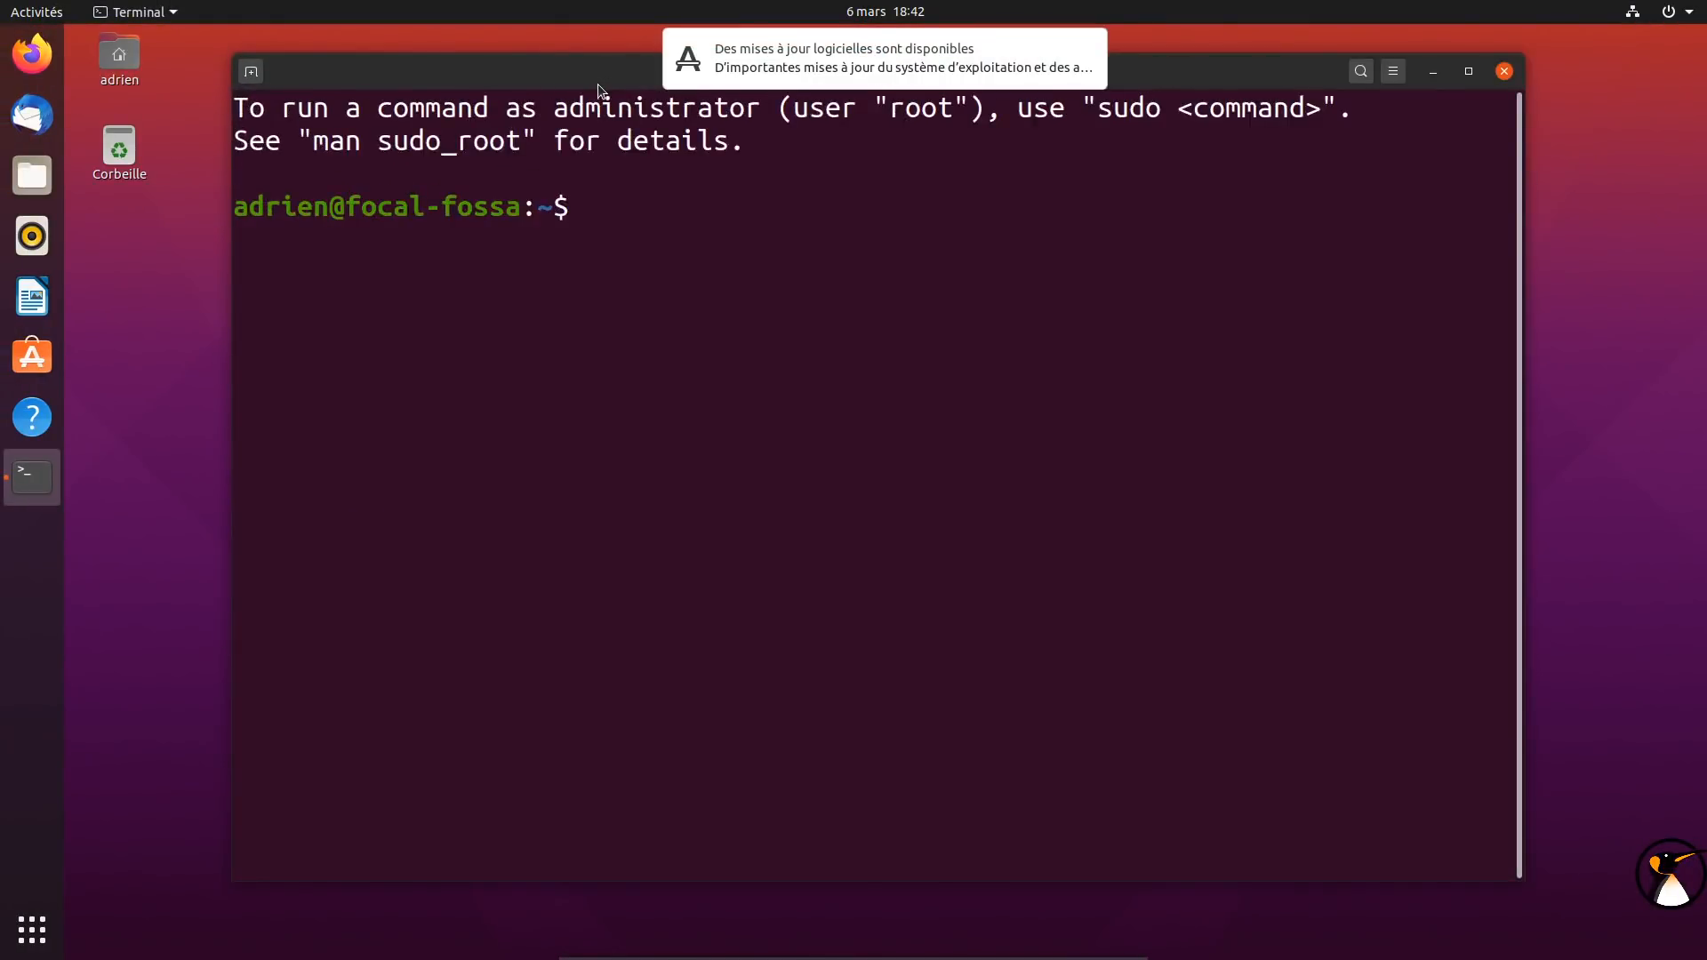
{"action": "mouse_move", "coordinate": [1023, 35]}
{"action": "left_click", "coordinate": [1088, 48]}
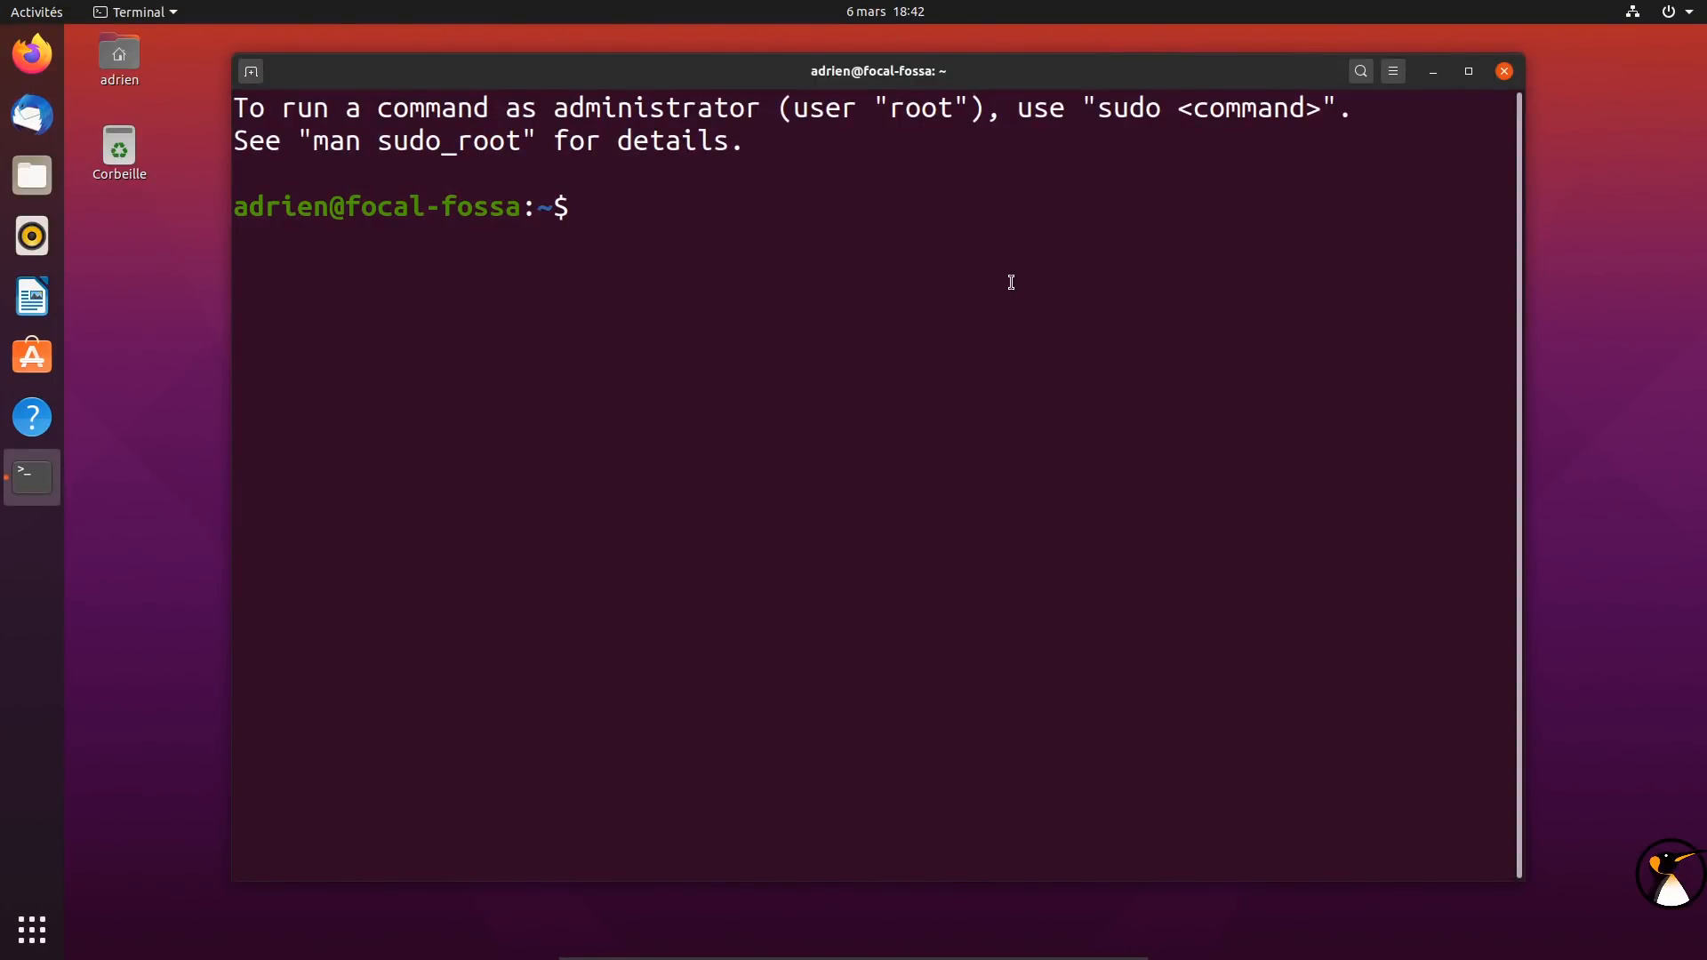
List the commands beginning with "snap" through completion and run snap to display its usage help
{"action": "type", "text": "snap"}
{"action": "key", "text": "Tab"}
{"action": "key", "text": "Tab"}
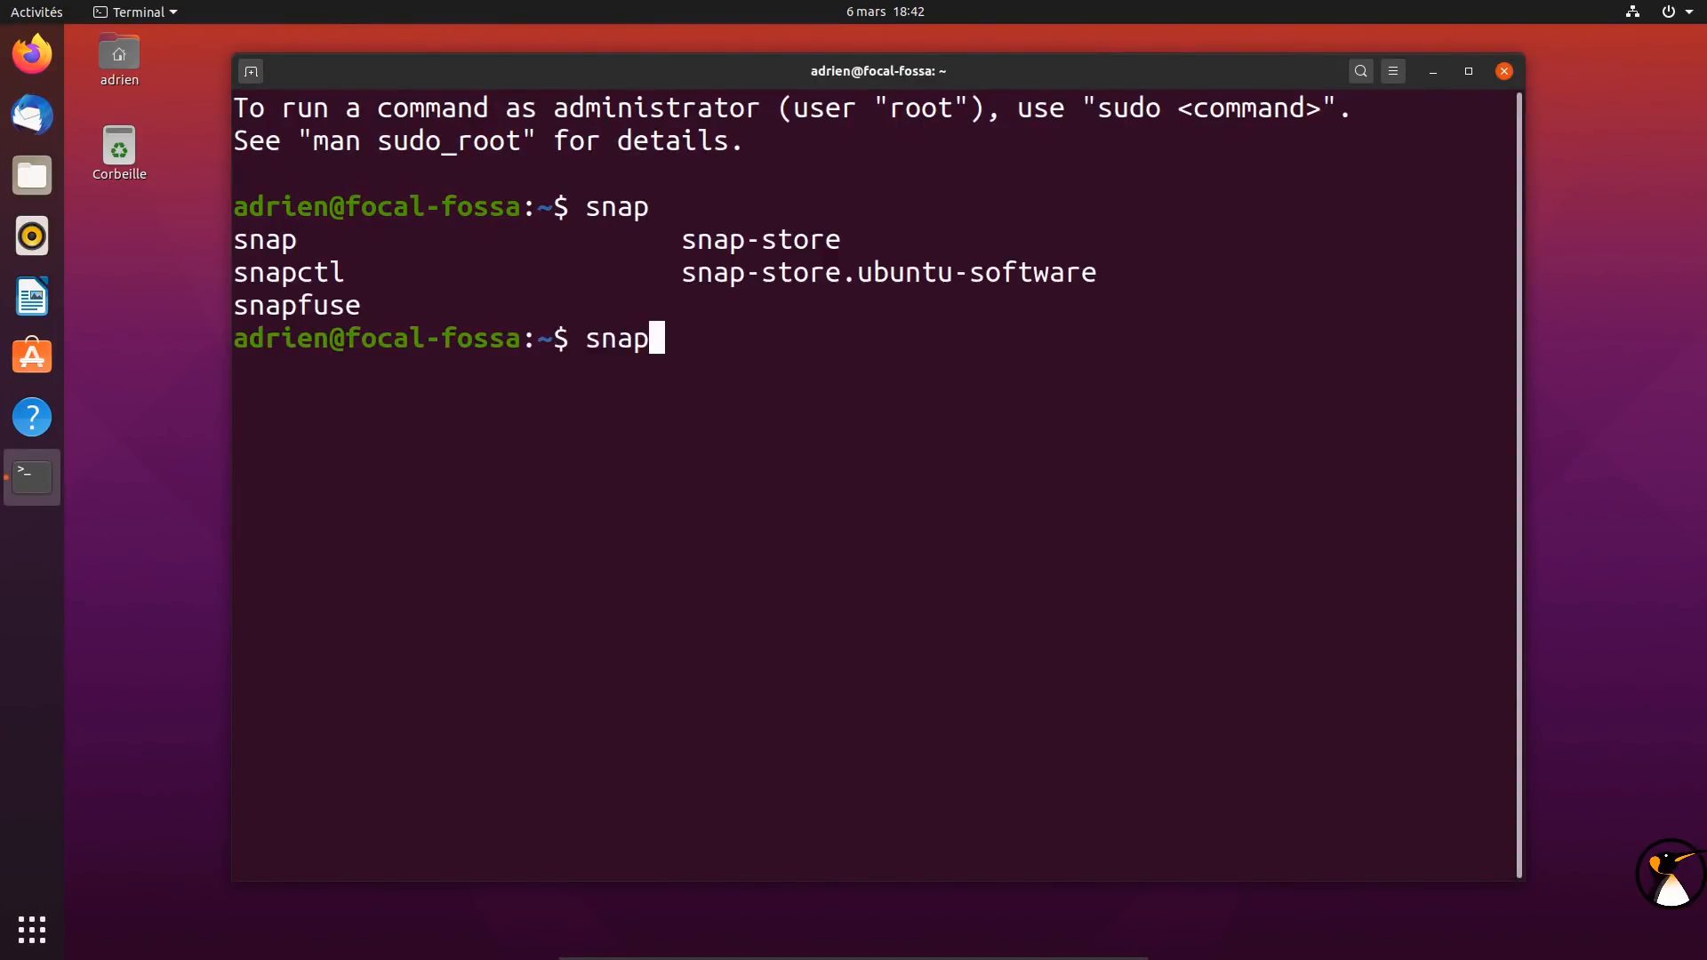
{"action": "key", "text": "Tab"}
{"action": "key", "text": "Return"}
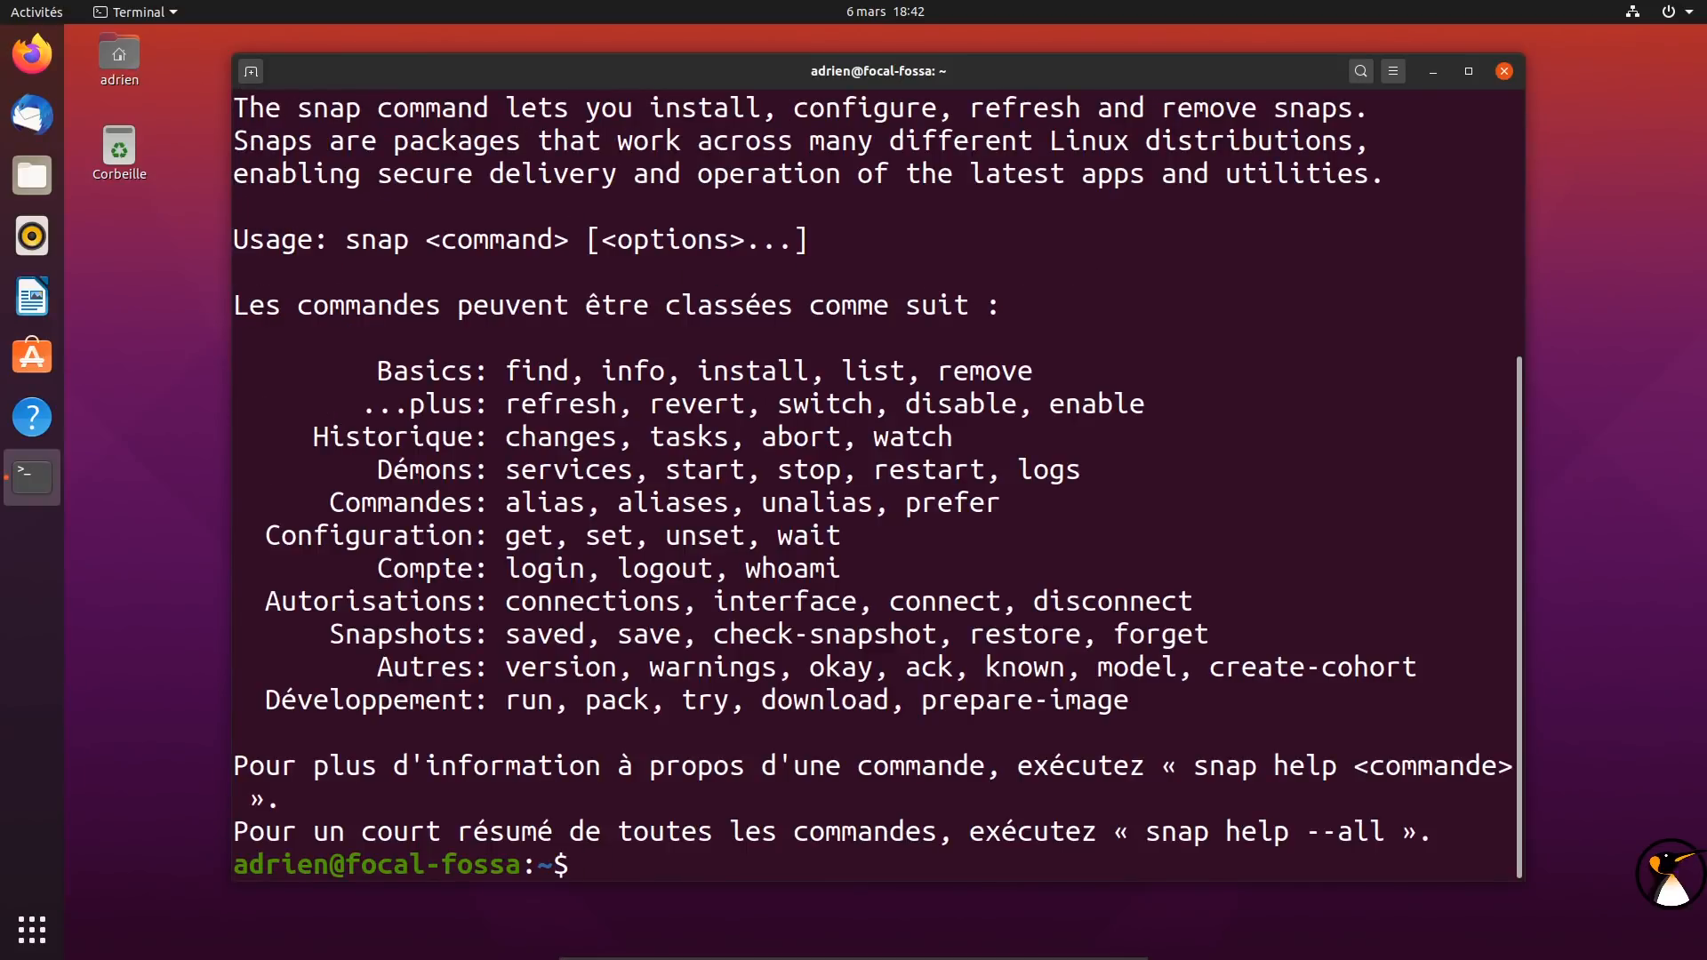
Run snap list in the maximized terminal, examine the snap-store entry among the installed snaps and close the terminal
{"action": "left_click", "coordinate": [1469, 71]}
{"action": "type", "text": "snd"}
{"action": "key", "text": "BackSpace"}
{"action": "type", "text": "ap list"}
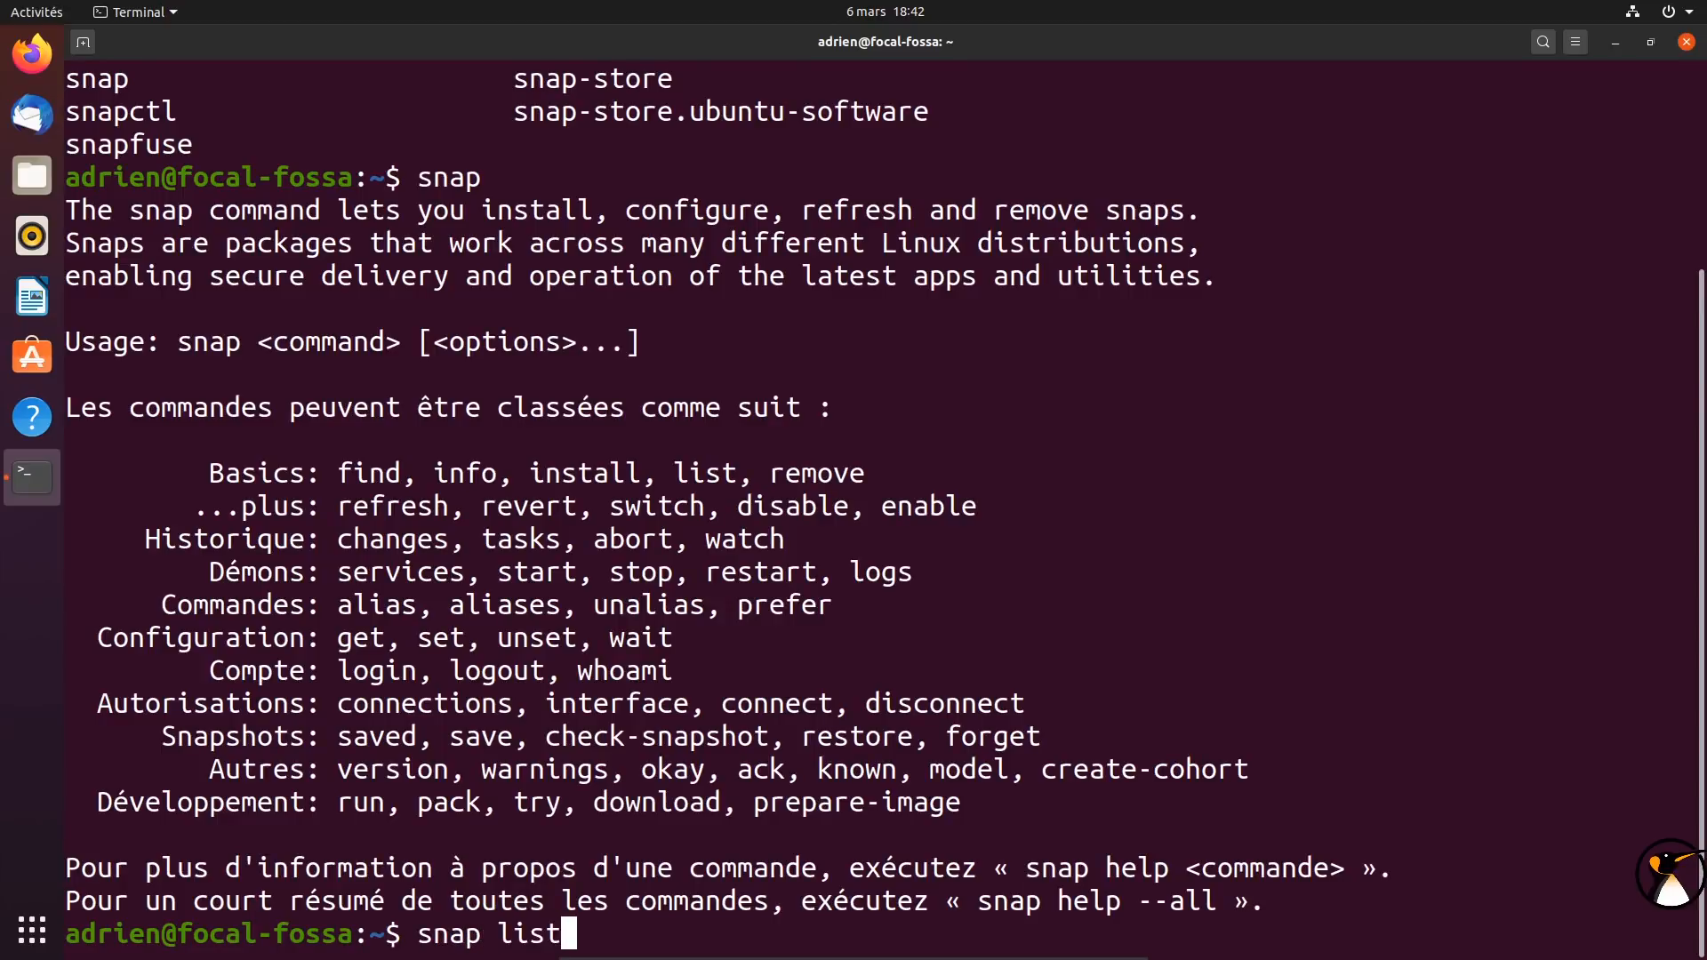
{"action": "key", "text": "Return"}
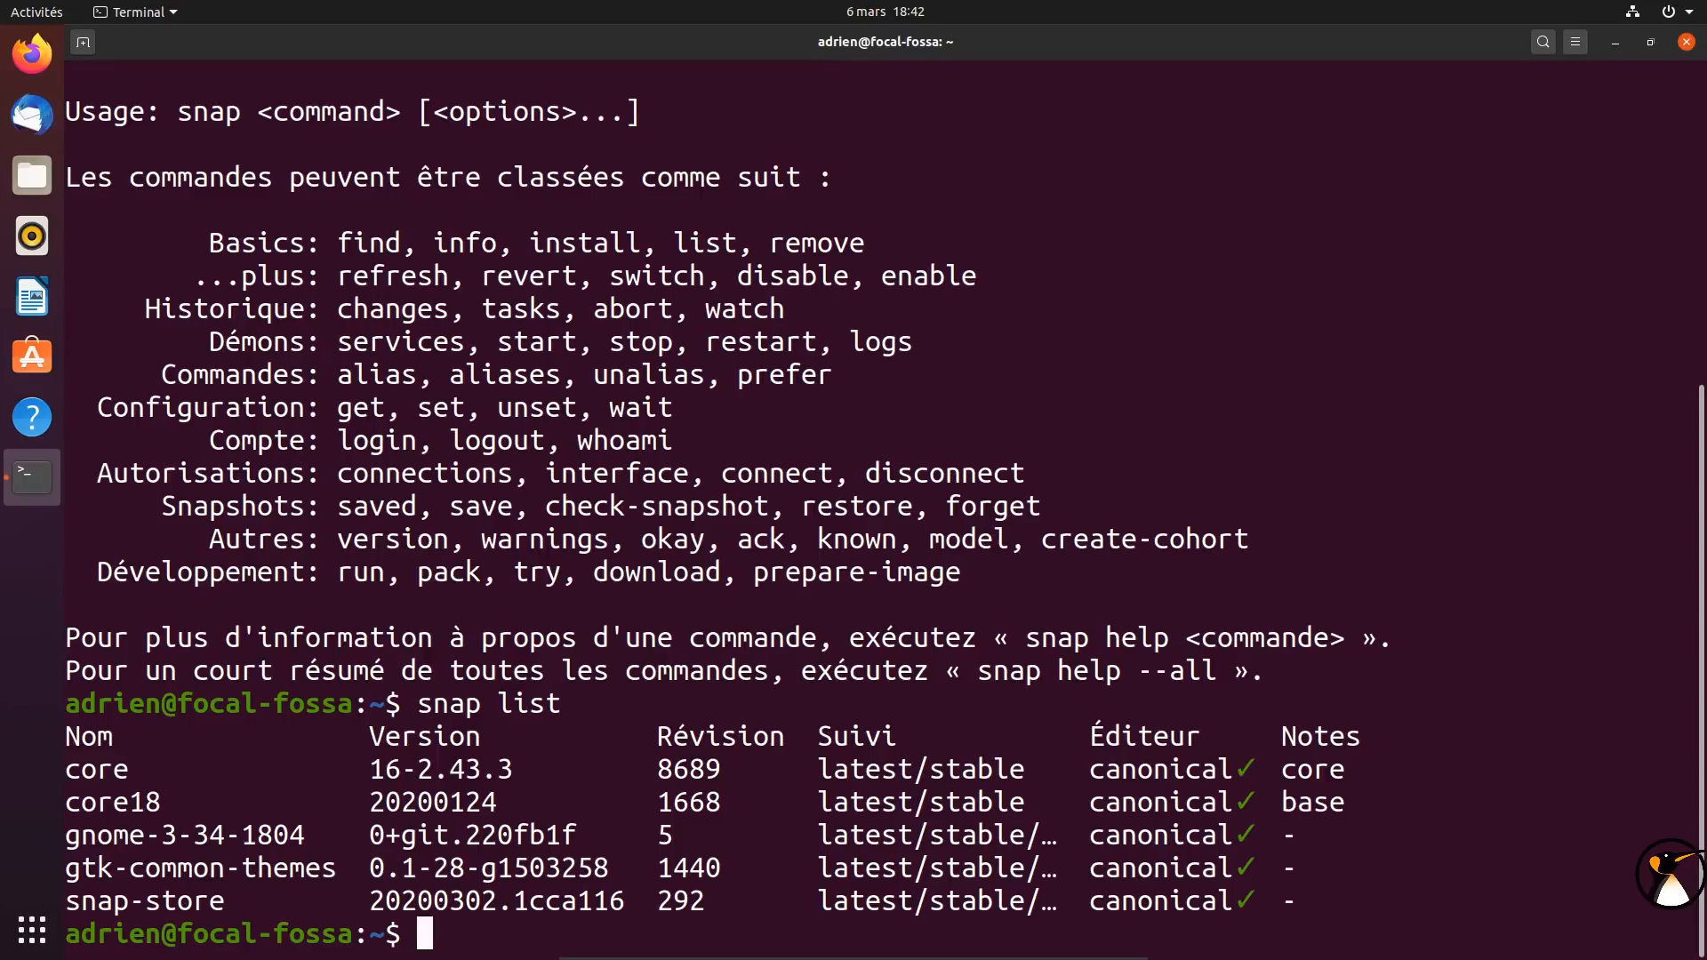
{"action": "double_click", "coordinate": [187, 896]}
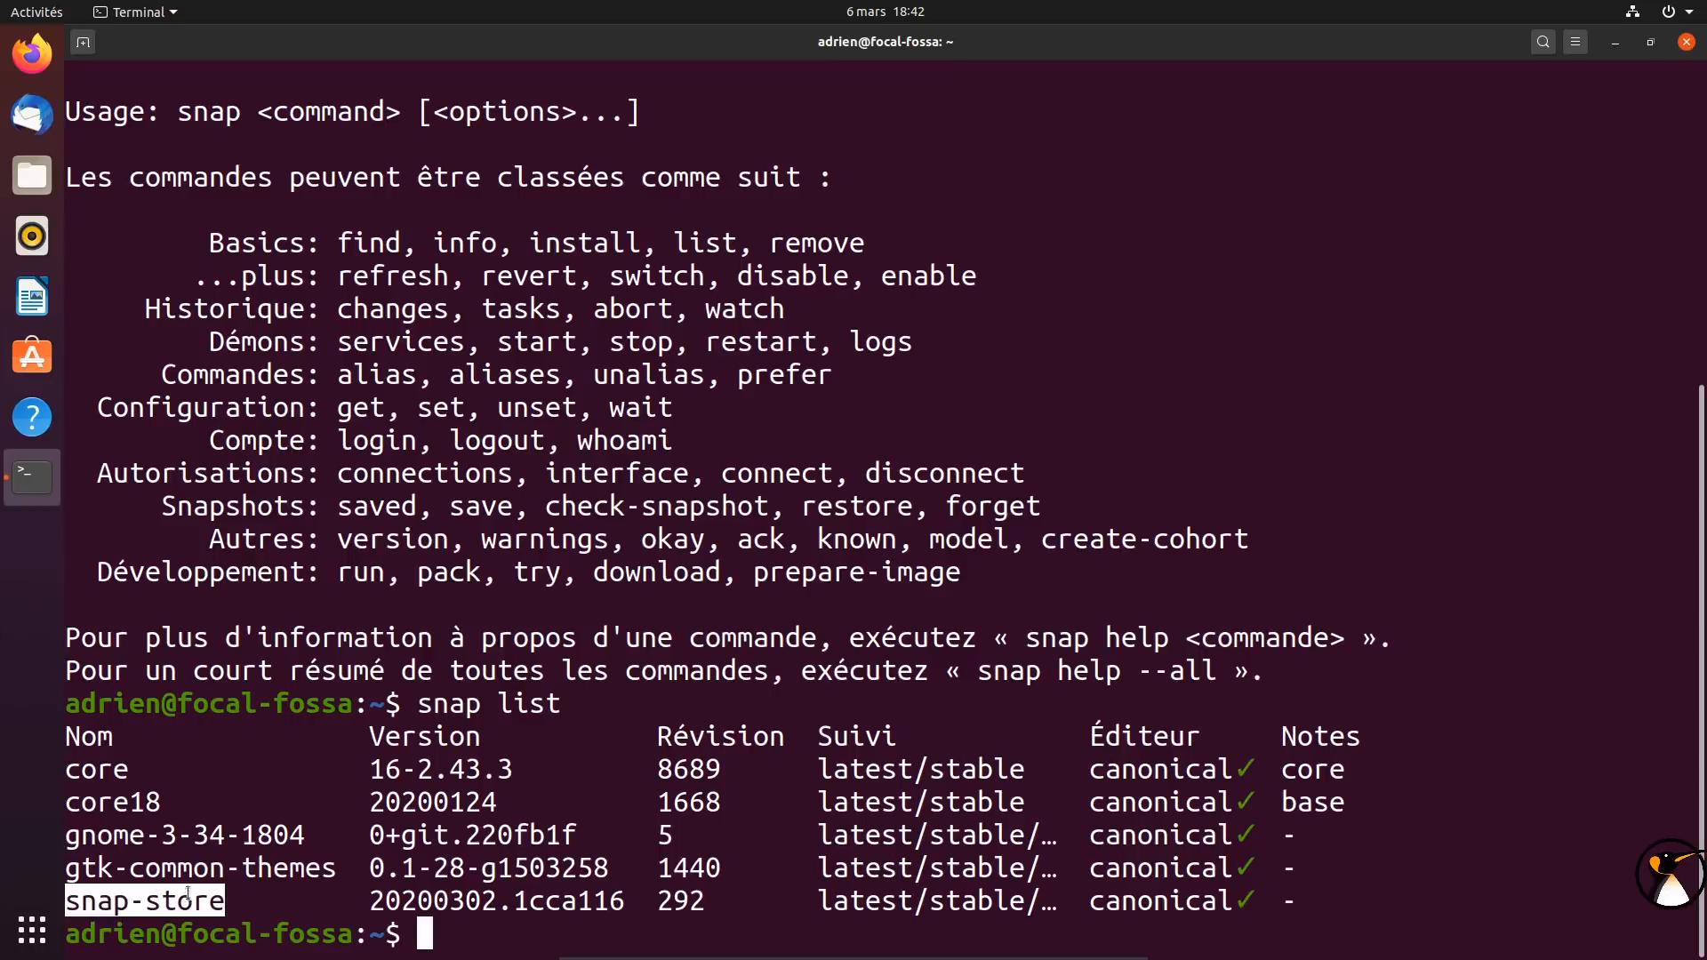
{"action": "left_click", "coordinate": [166, 837]}
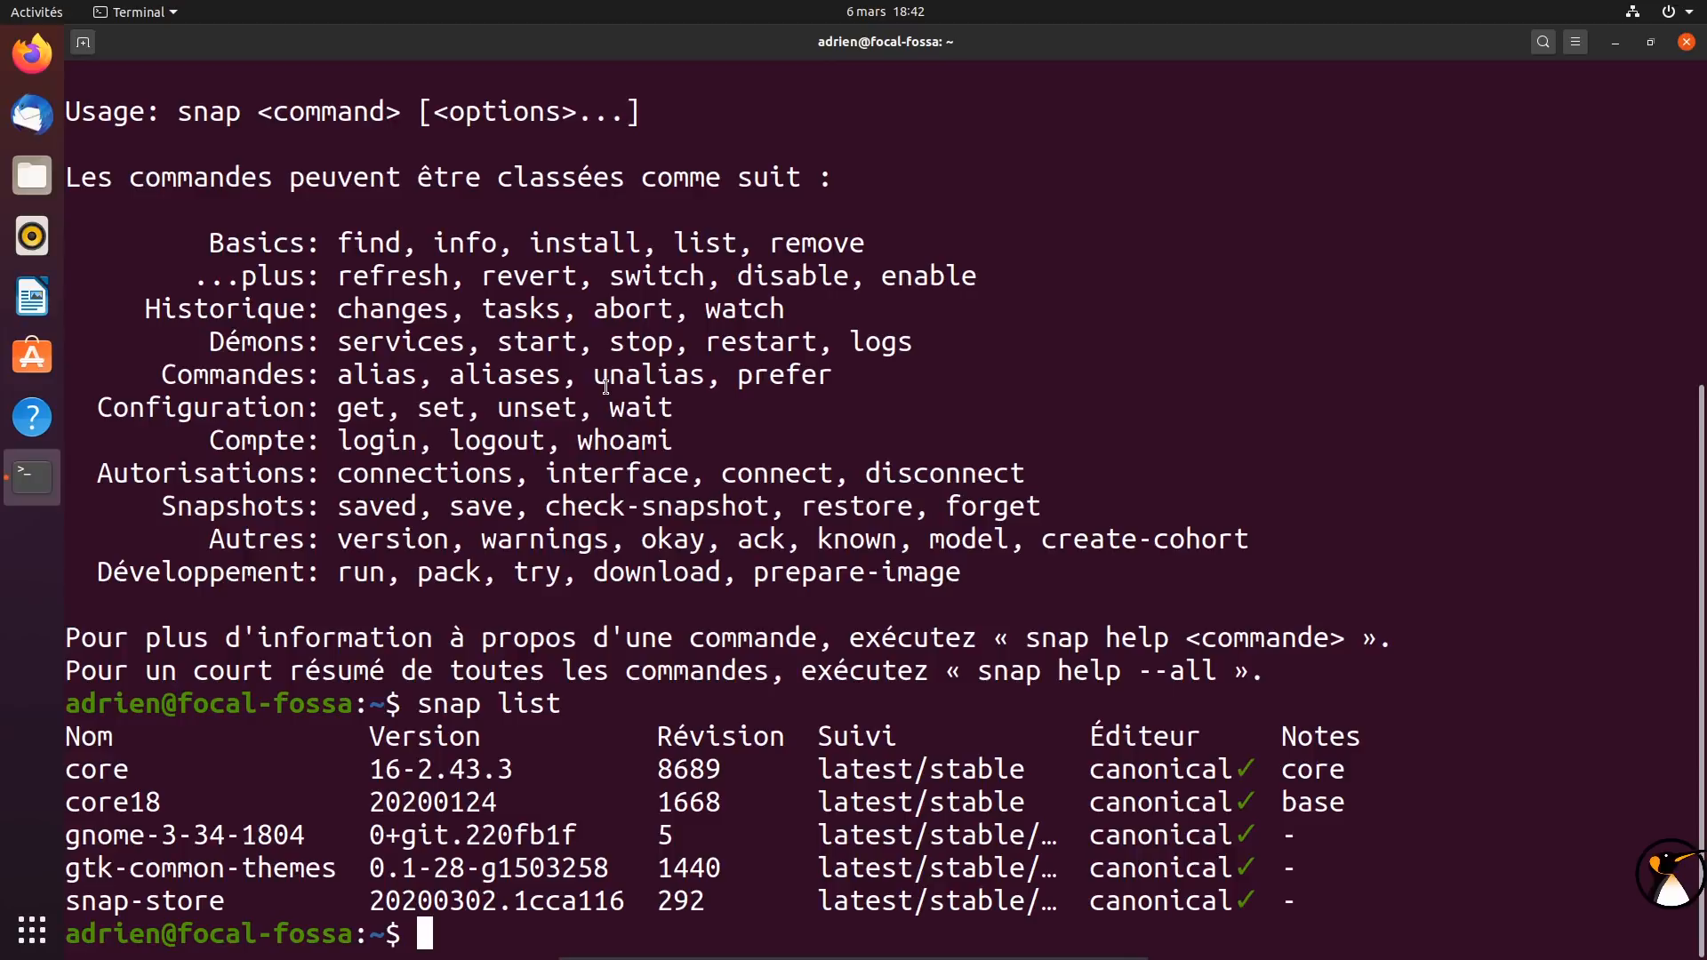
{"action": "left_click_drag", "start_coordinate": [770, 44], "coordinate": [795, 86]}
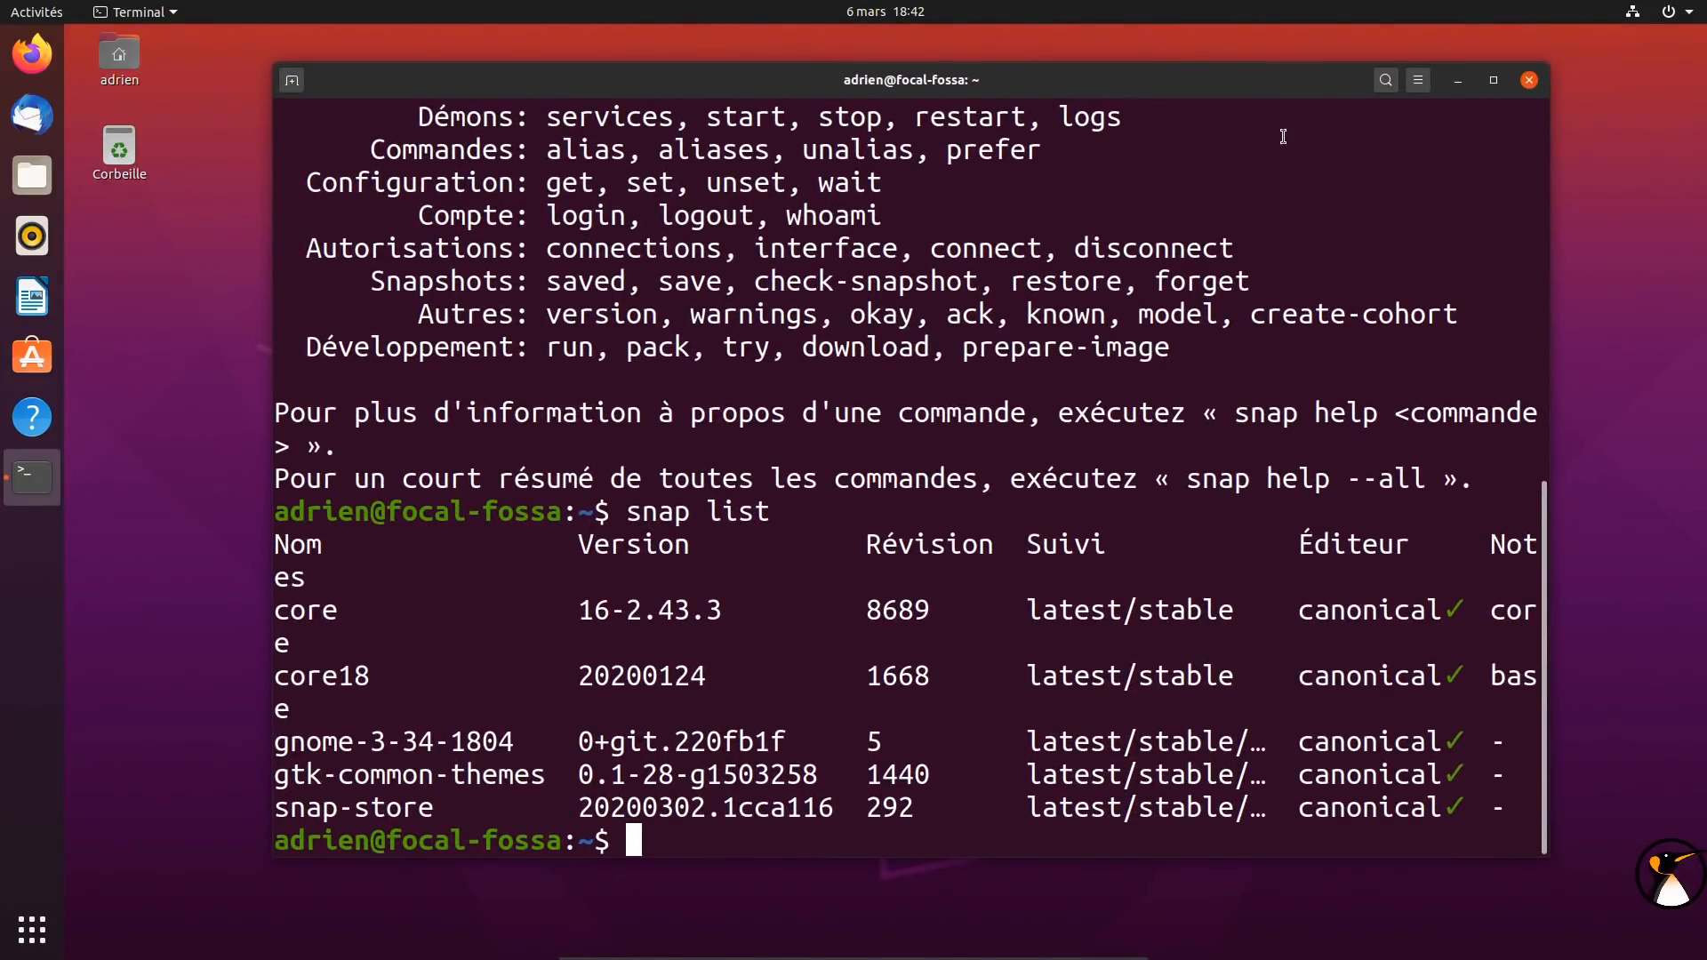
{"action": "left_click", "coordinate": [1529, 80]}
Browse all installed applications, launch Calculatrice from the Utilitaires folder and move its window toward the upper middle of the desktop
{"action": "left_click", "coordinate": [60, 11]}
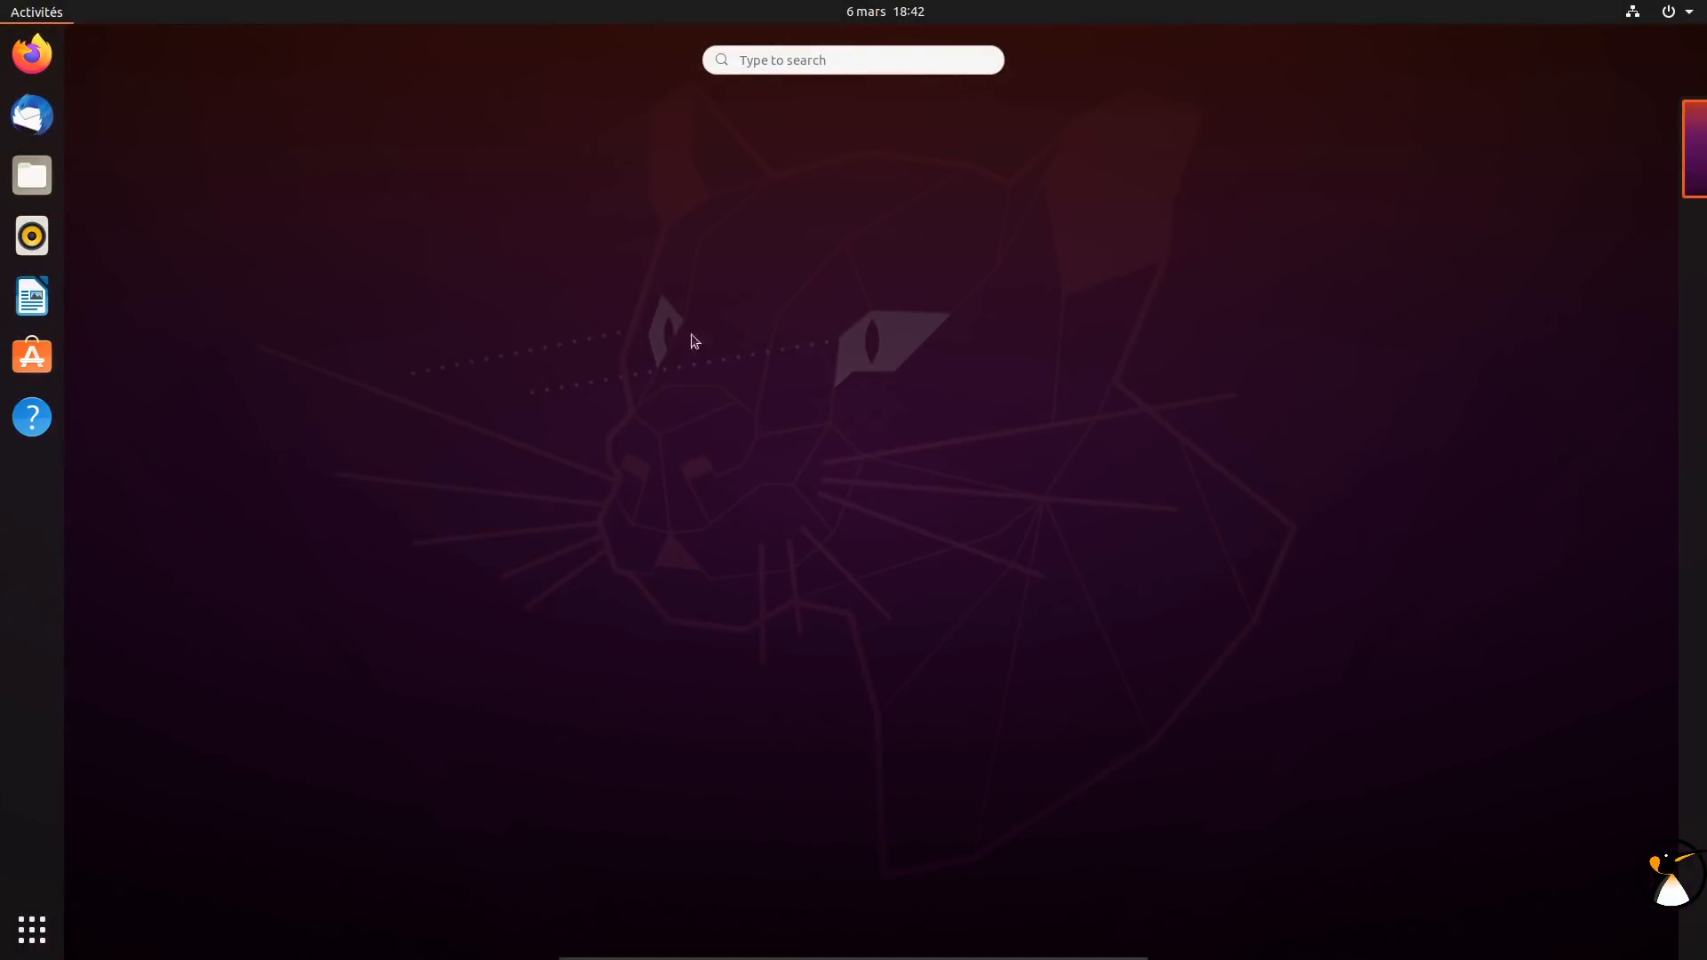
{"action": "left_click", "coordinate": [32, 929]}
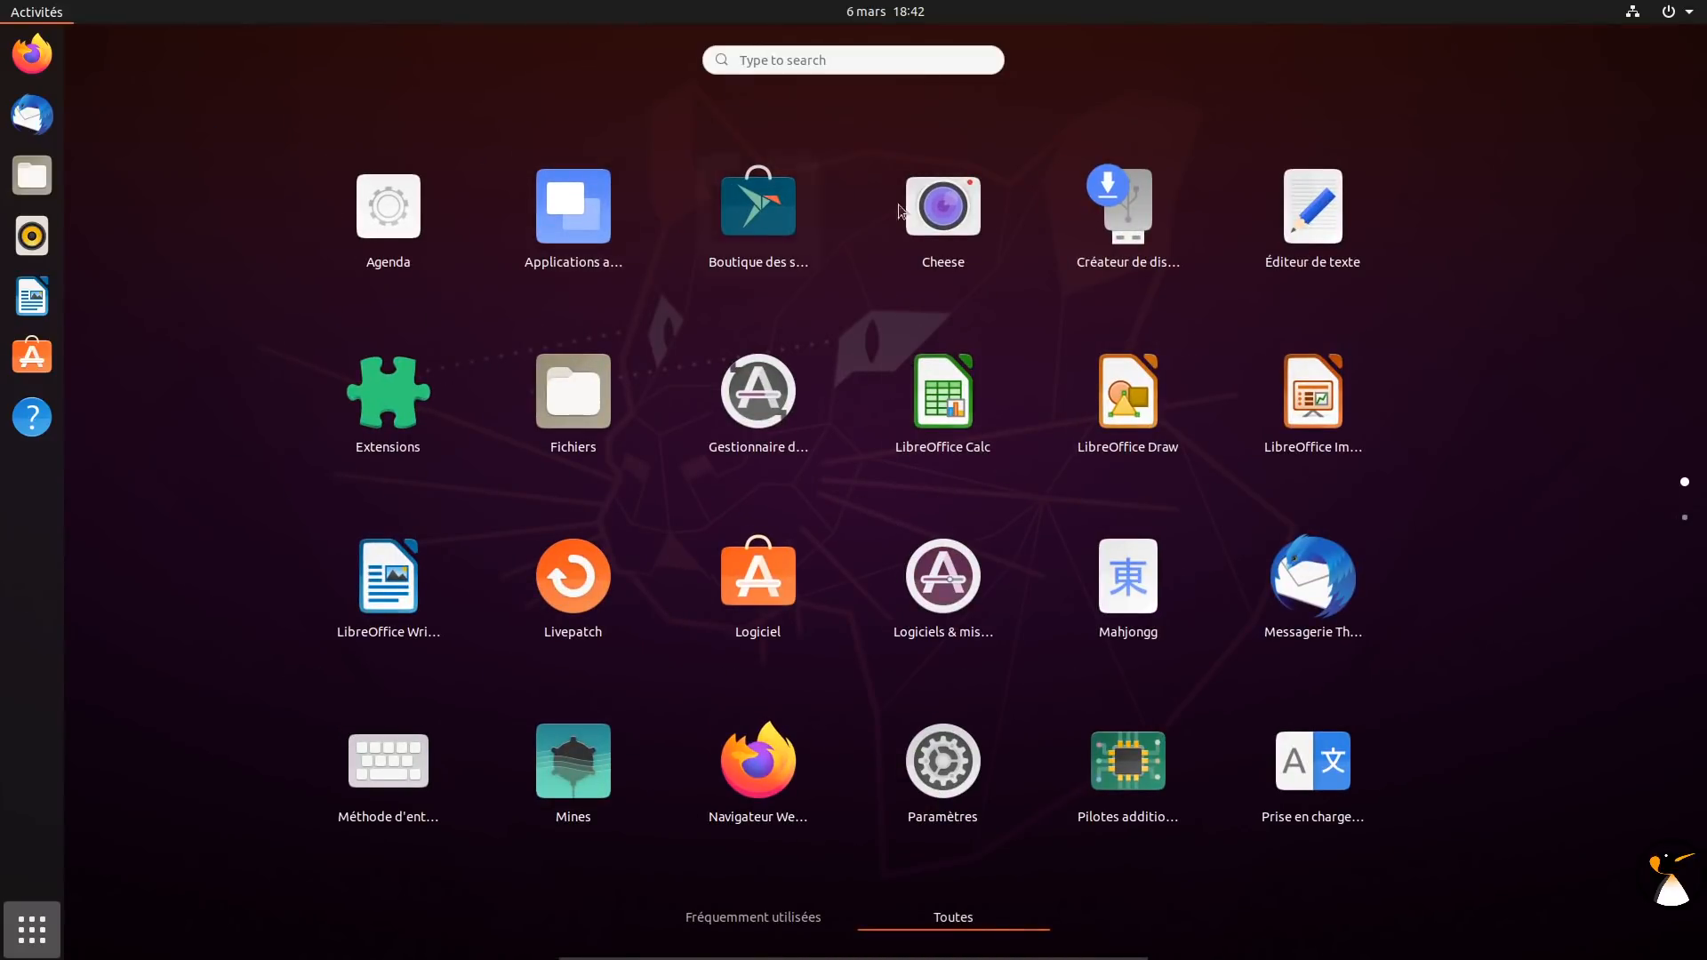
{"action": "scroll", "coordinate": [1315, 772], "scroll_direction": "down", "scroll_amount": 1}
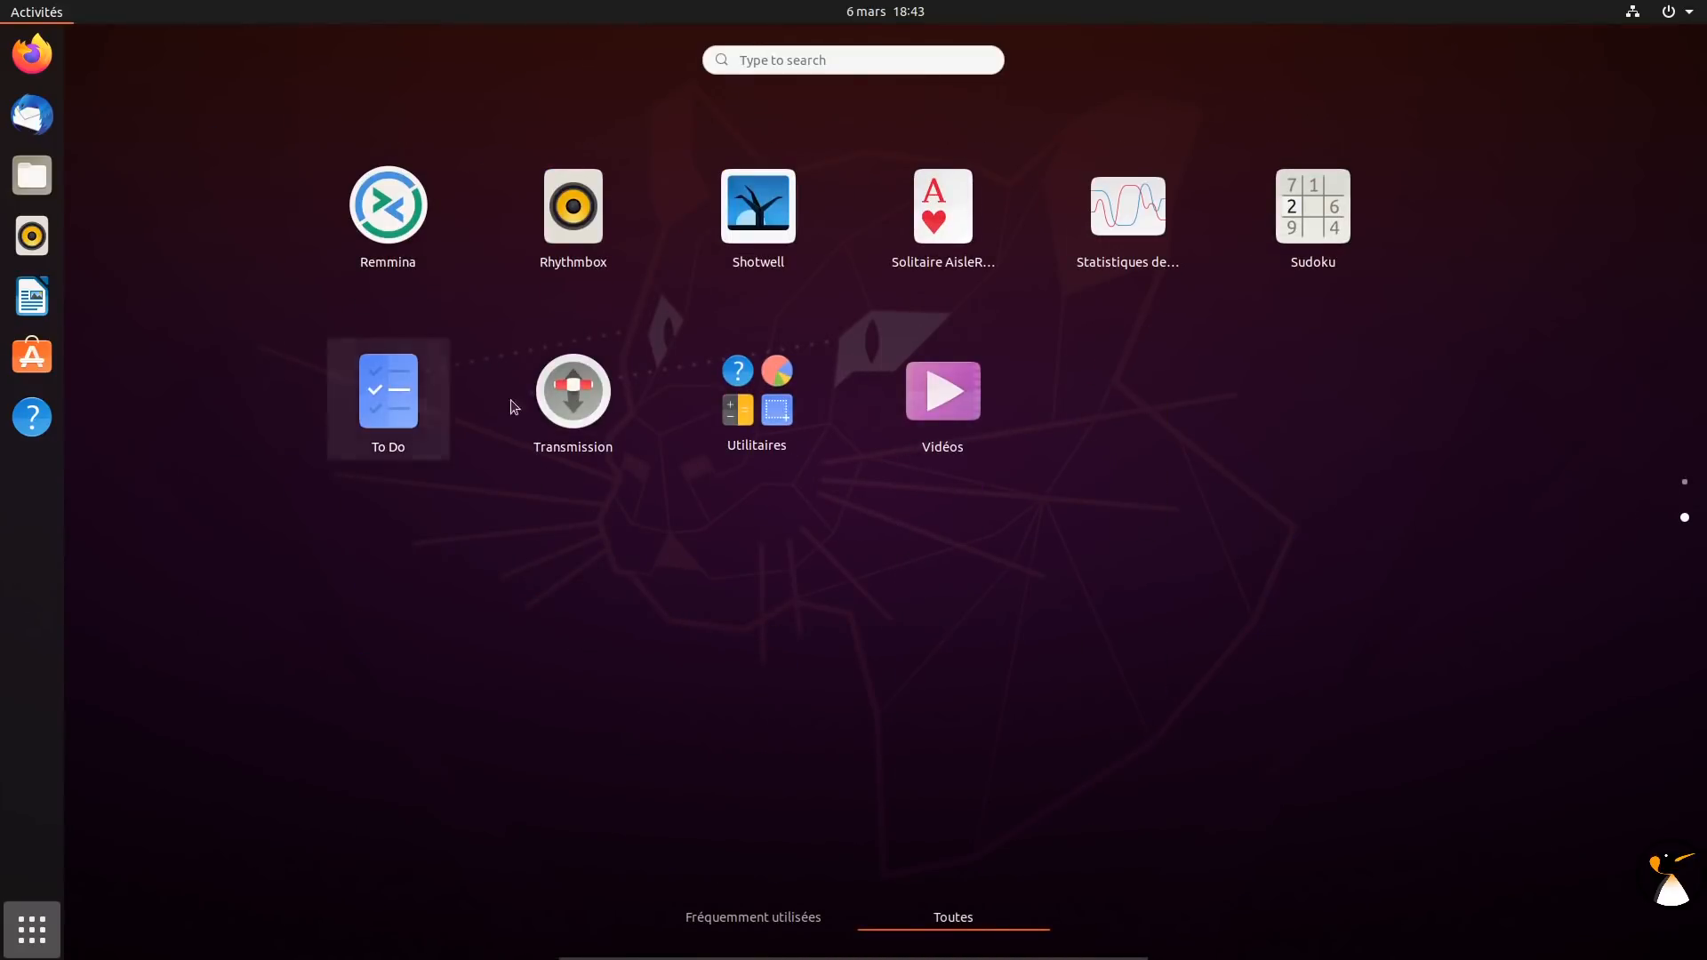
{"action": "left_click", "coordinate": [795, 425]}
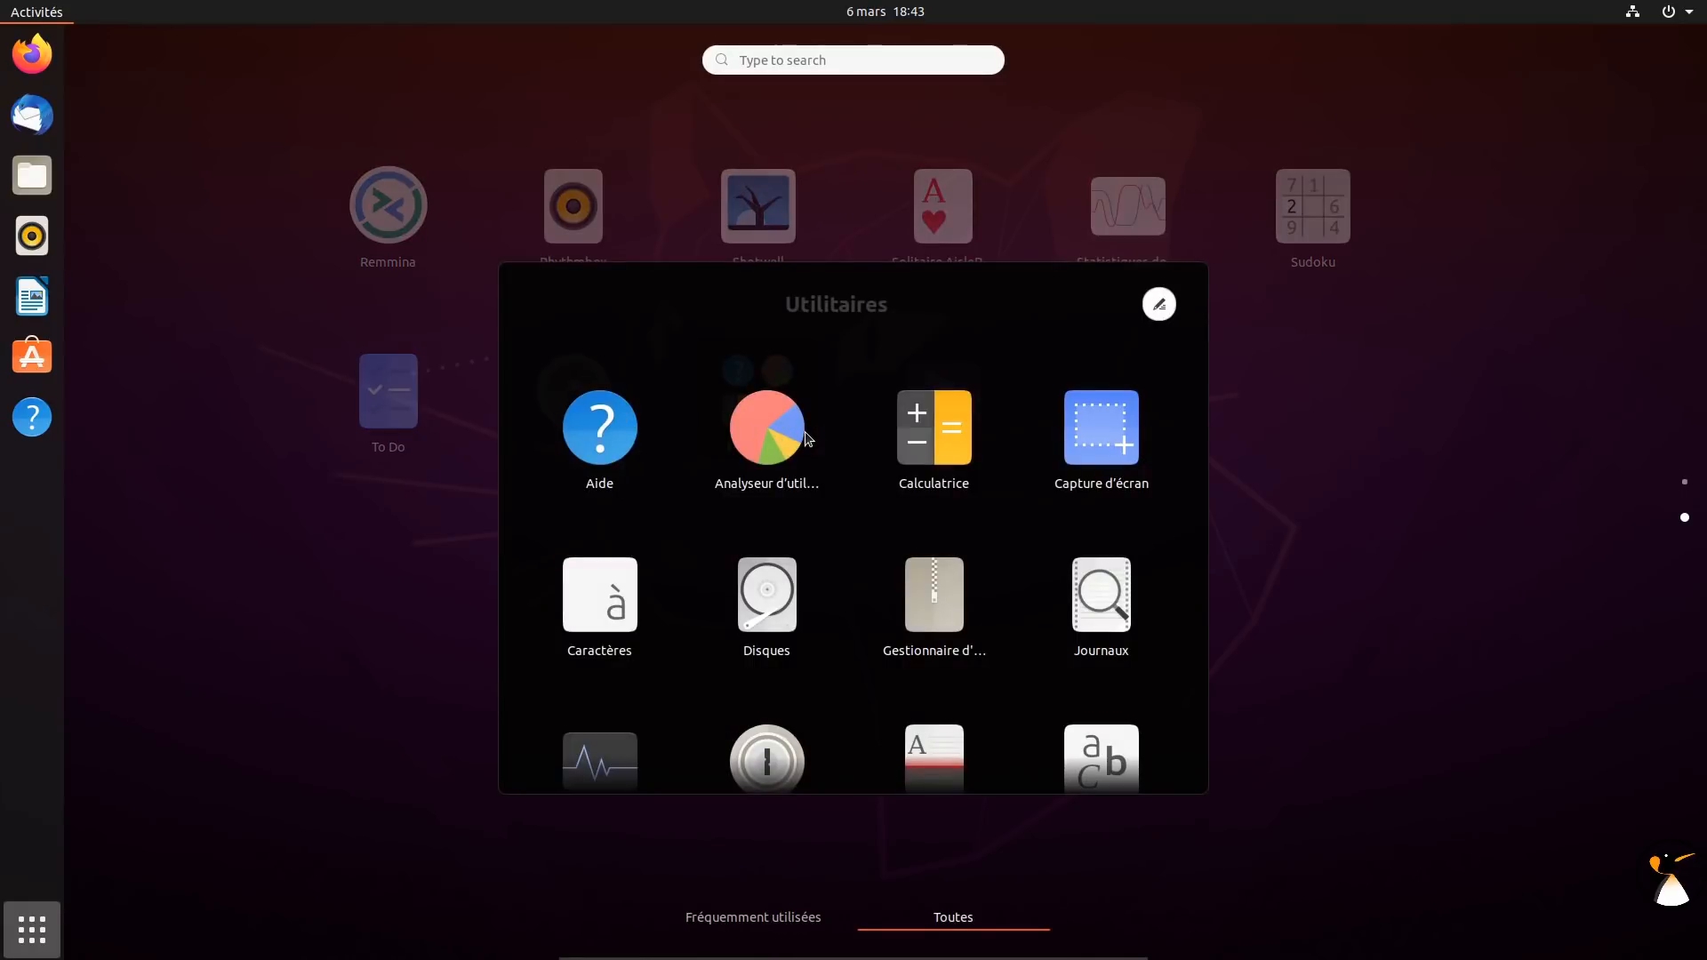
{"action": "left_click", "coordinate": [923, 422]}
{"action": "left_click_drag", "start_coordinate": [231, 147], "coordinate": [1014, 119]}
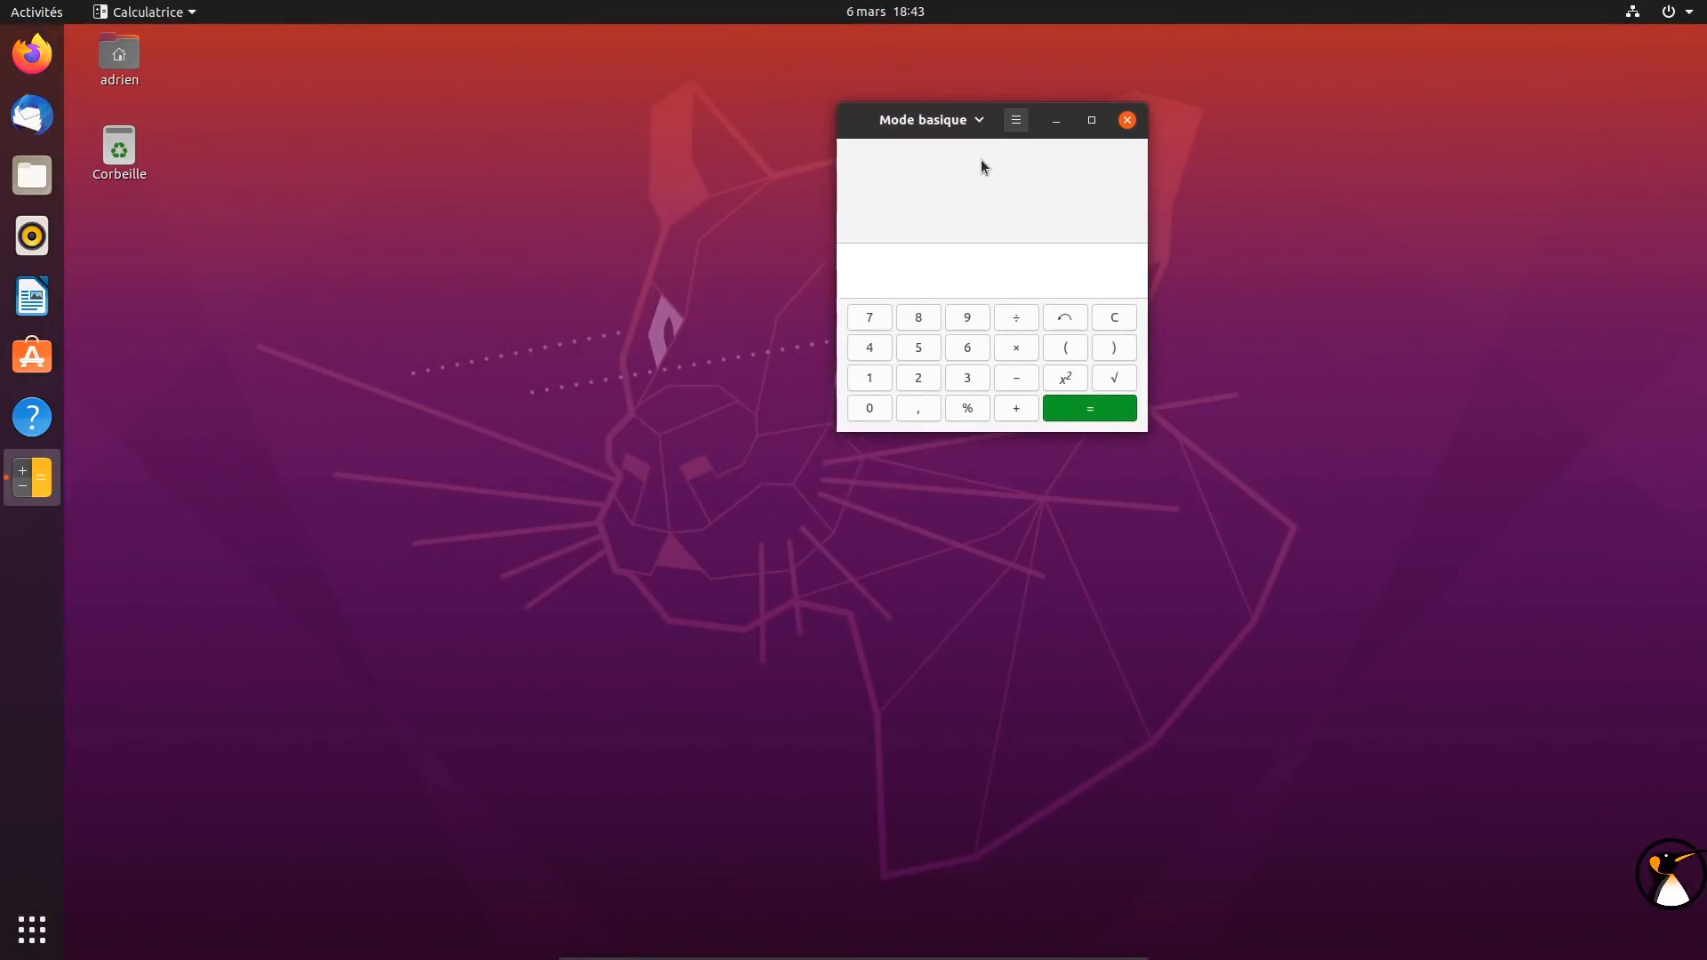
Search the applications for "termi", open a new terminal and move it to the left of the calculator
{"action": "left_click", "coordinate": [12, 8]}
{"action": "type", "text": "termi"}
{"action": "key", "text": "Return"}
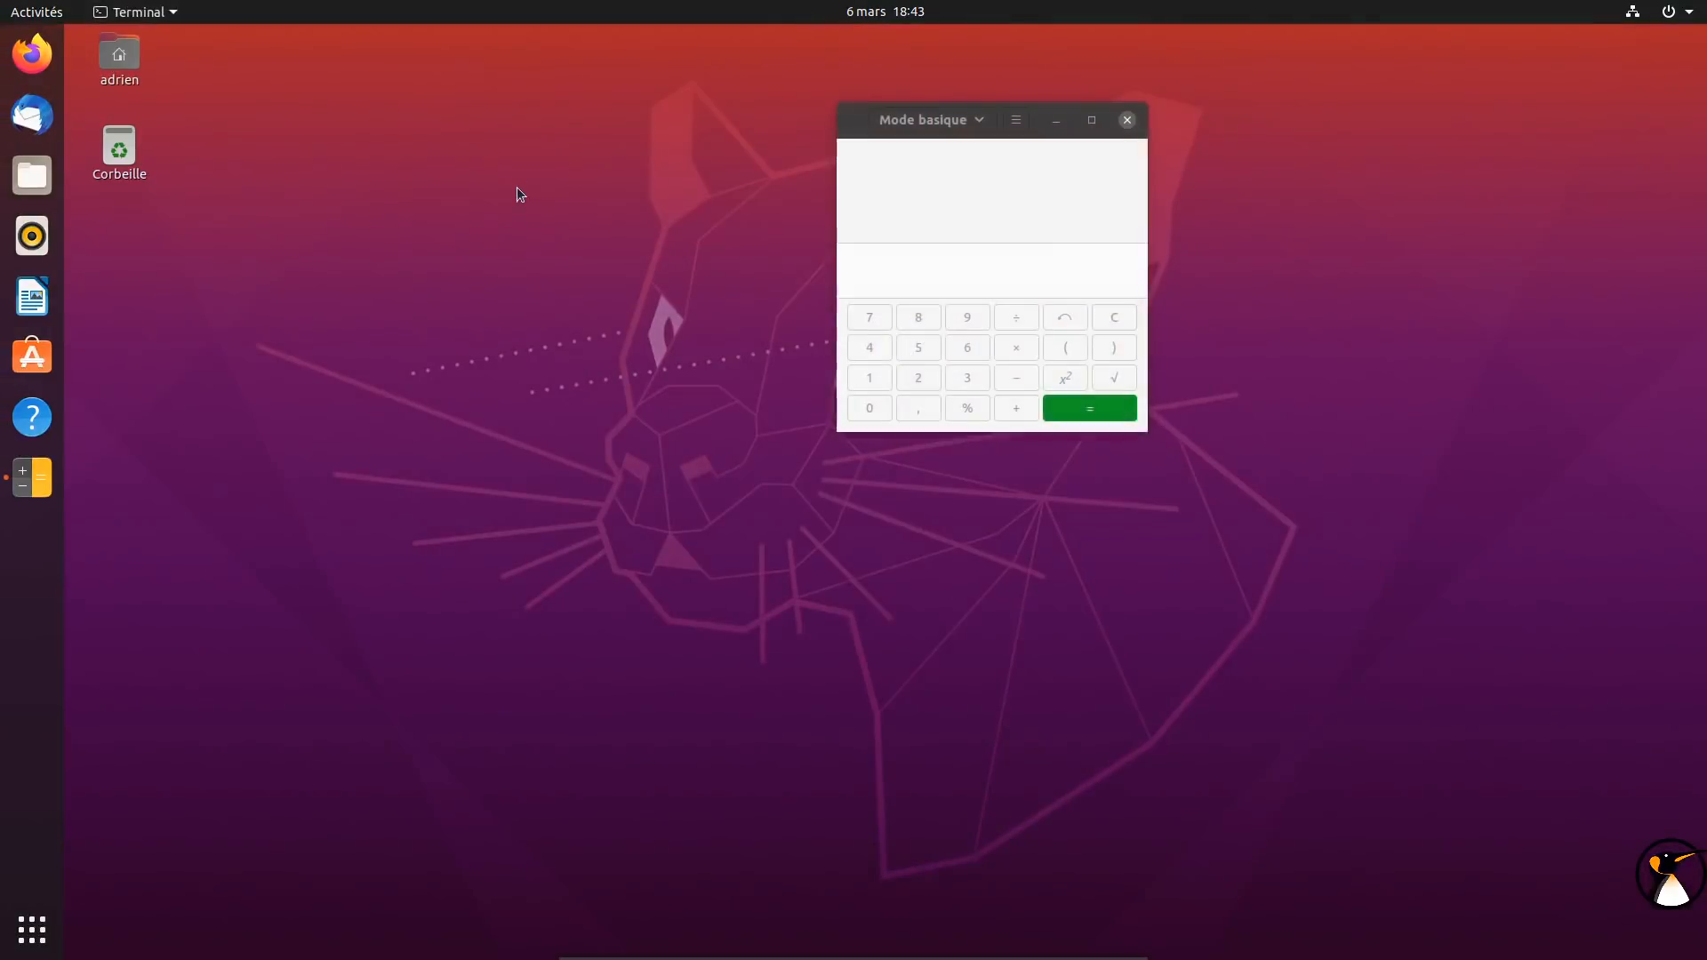
{"action": "left_click_drag", "start_coordinate": [899, 448], "coordinate": [279, 178]}
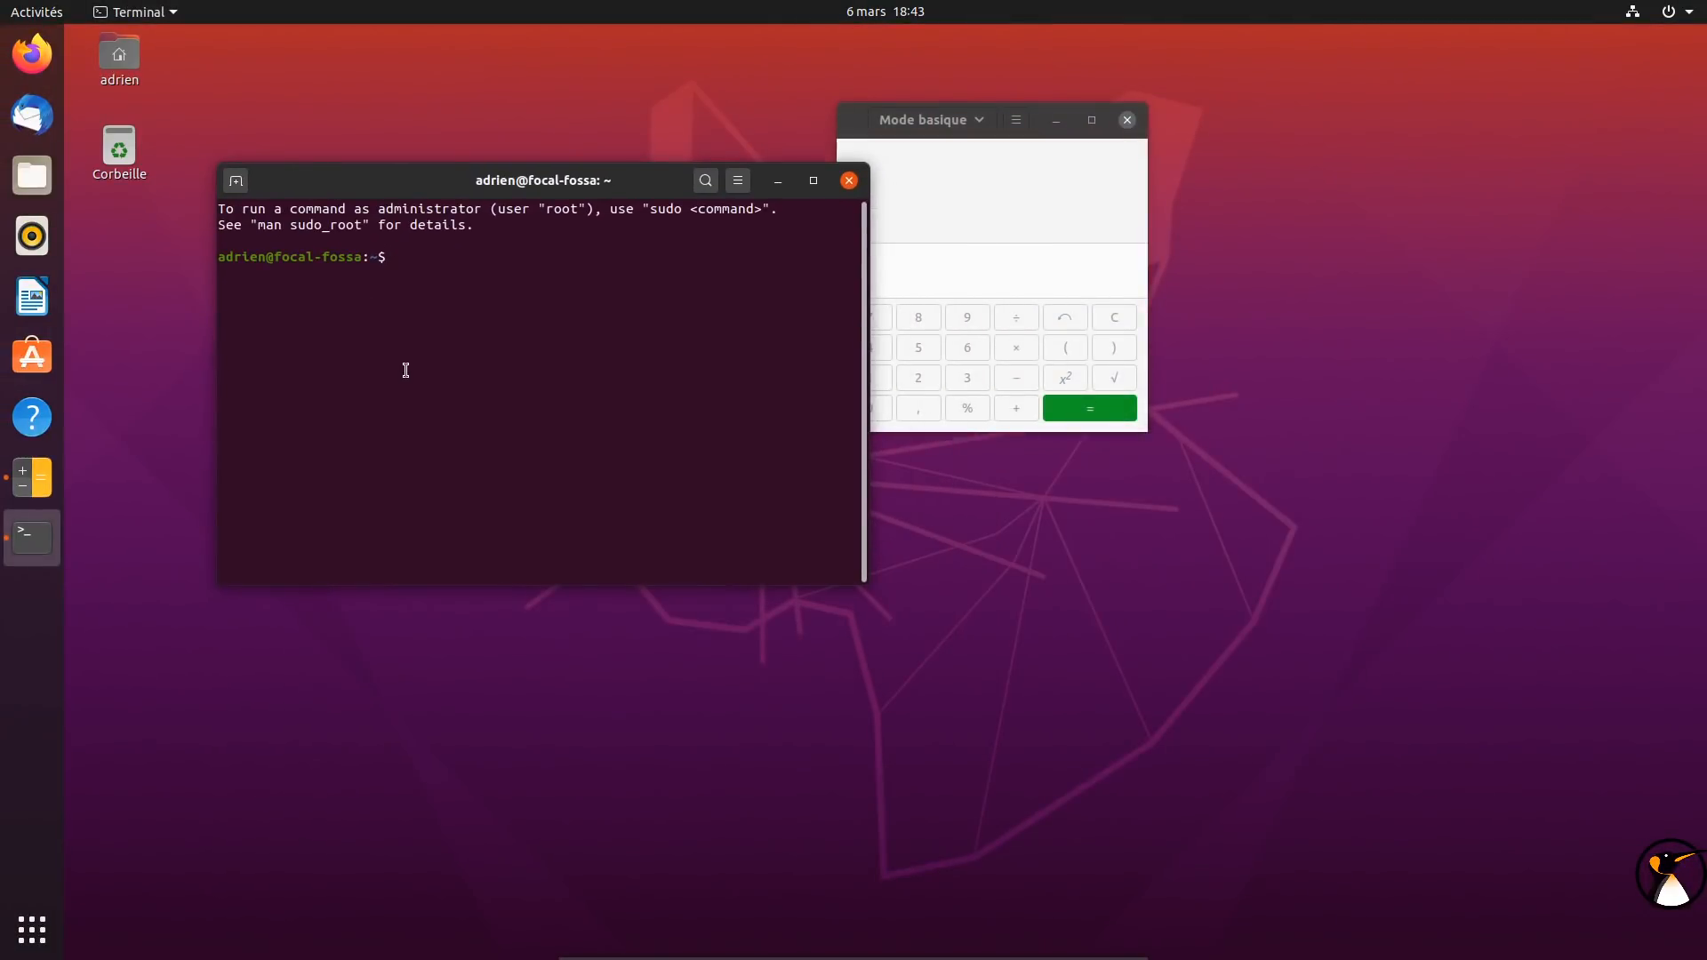
Run dpkg -l | grep calc to check the calculator's package, widen the terminal to fit the output and close the calculator
{"action": "type", "text": "dpkg -l | greo p calc"}
{"action": "key", "text": "Return"}
{"action": "left_click_drag", "start_coordinate": [853, 583], "coordinate": [1654, 630]}
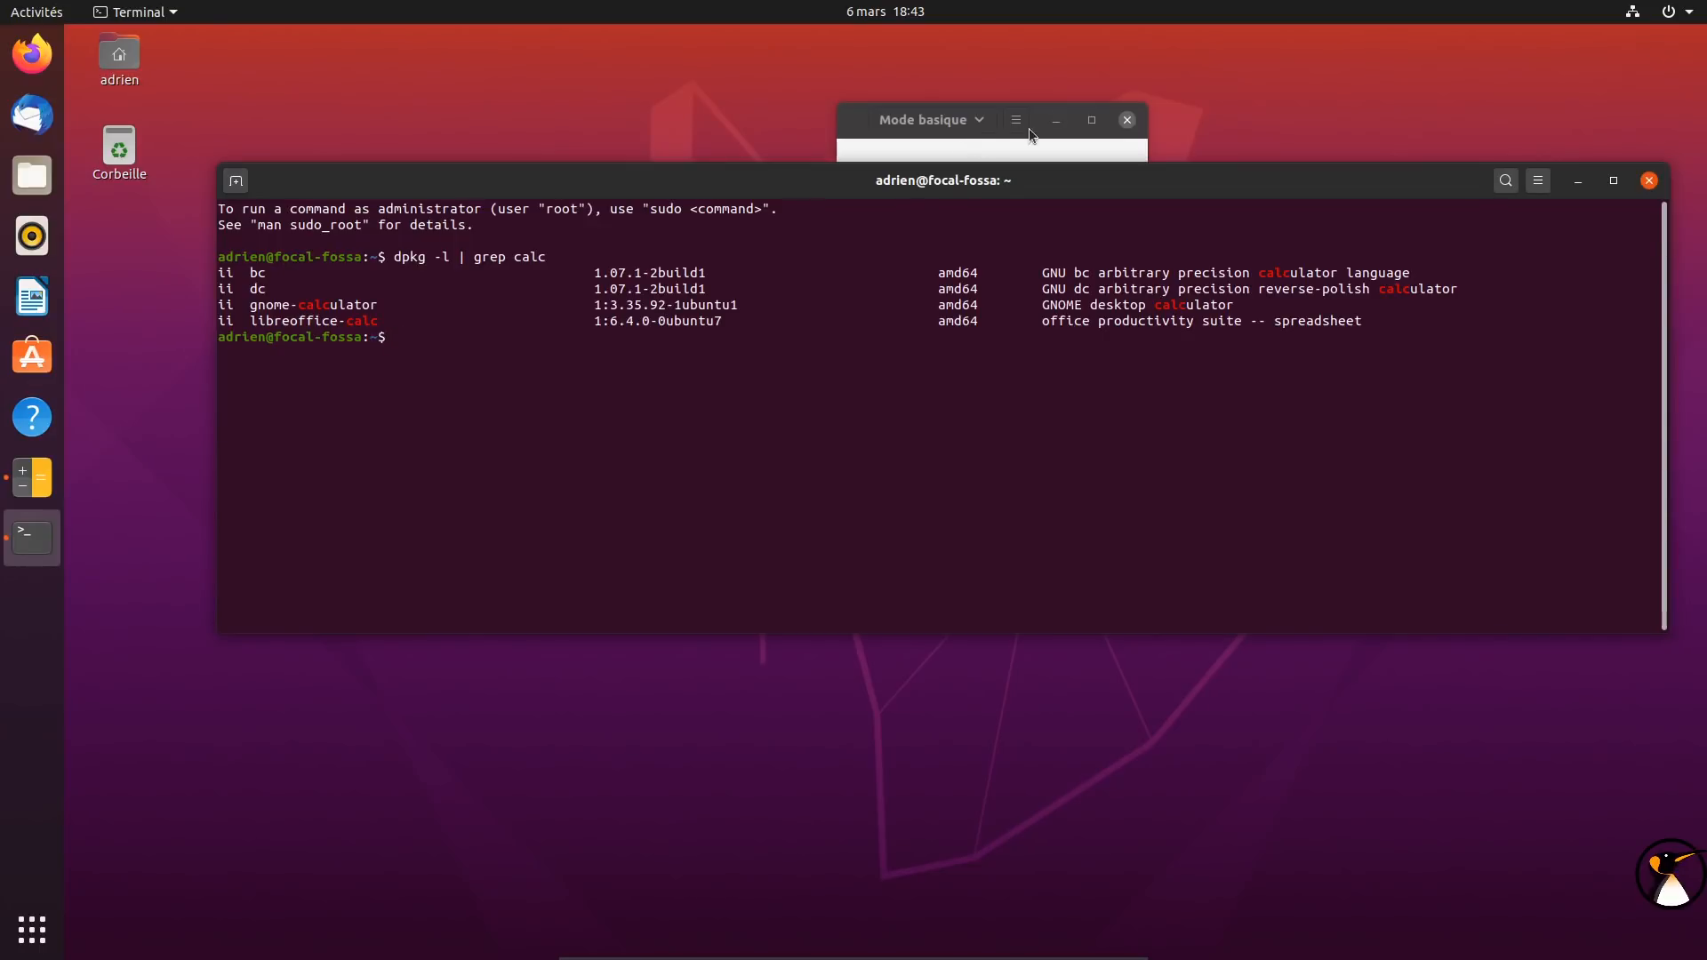
{"action": "left_click", "coordinate": [1127, 121]}
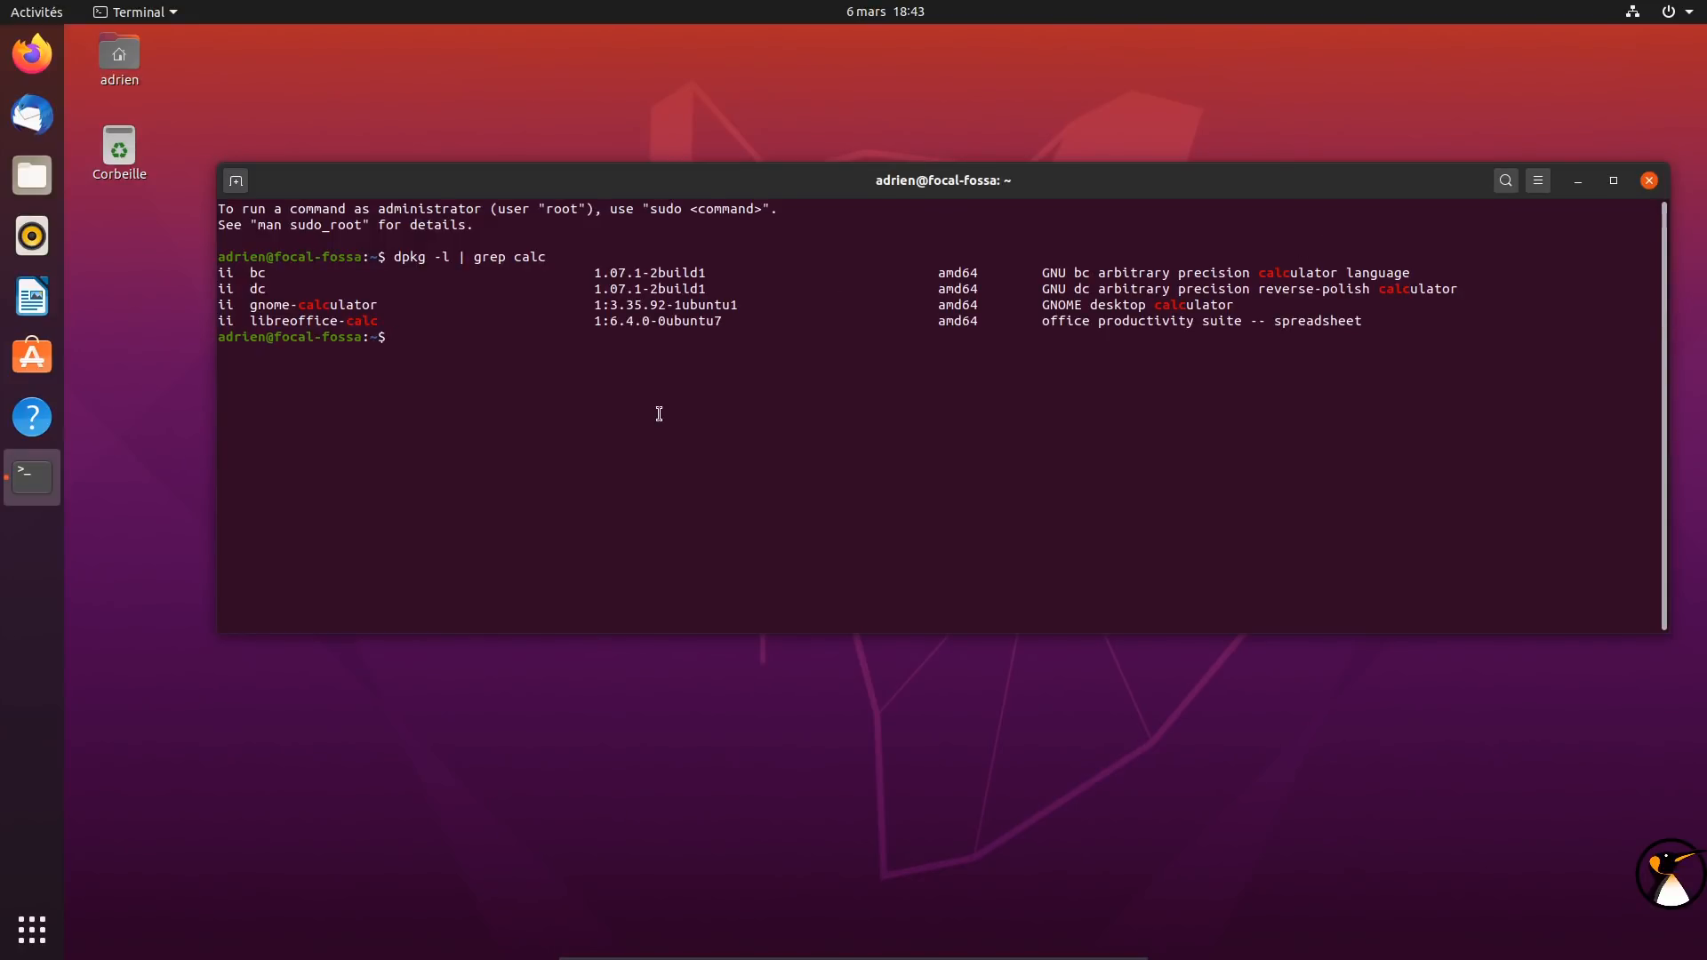
Check the distribution release with lsb_release -a and the kernel with uname -a, and close the terminal
{"action": "type", "text": "lsb_release -a"}
{"action": "key", "text": "Return"}
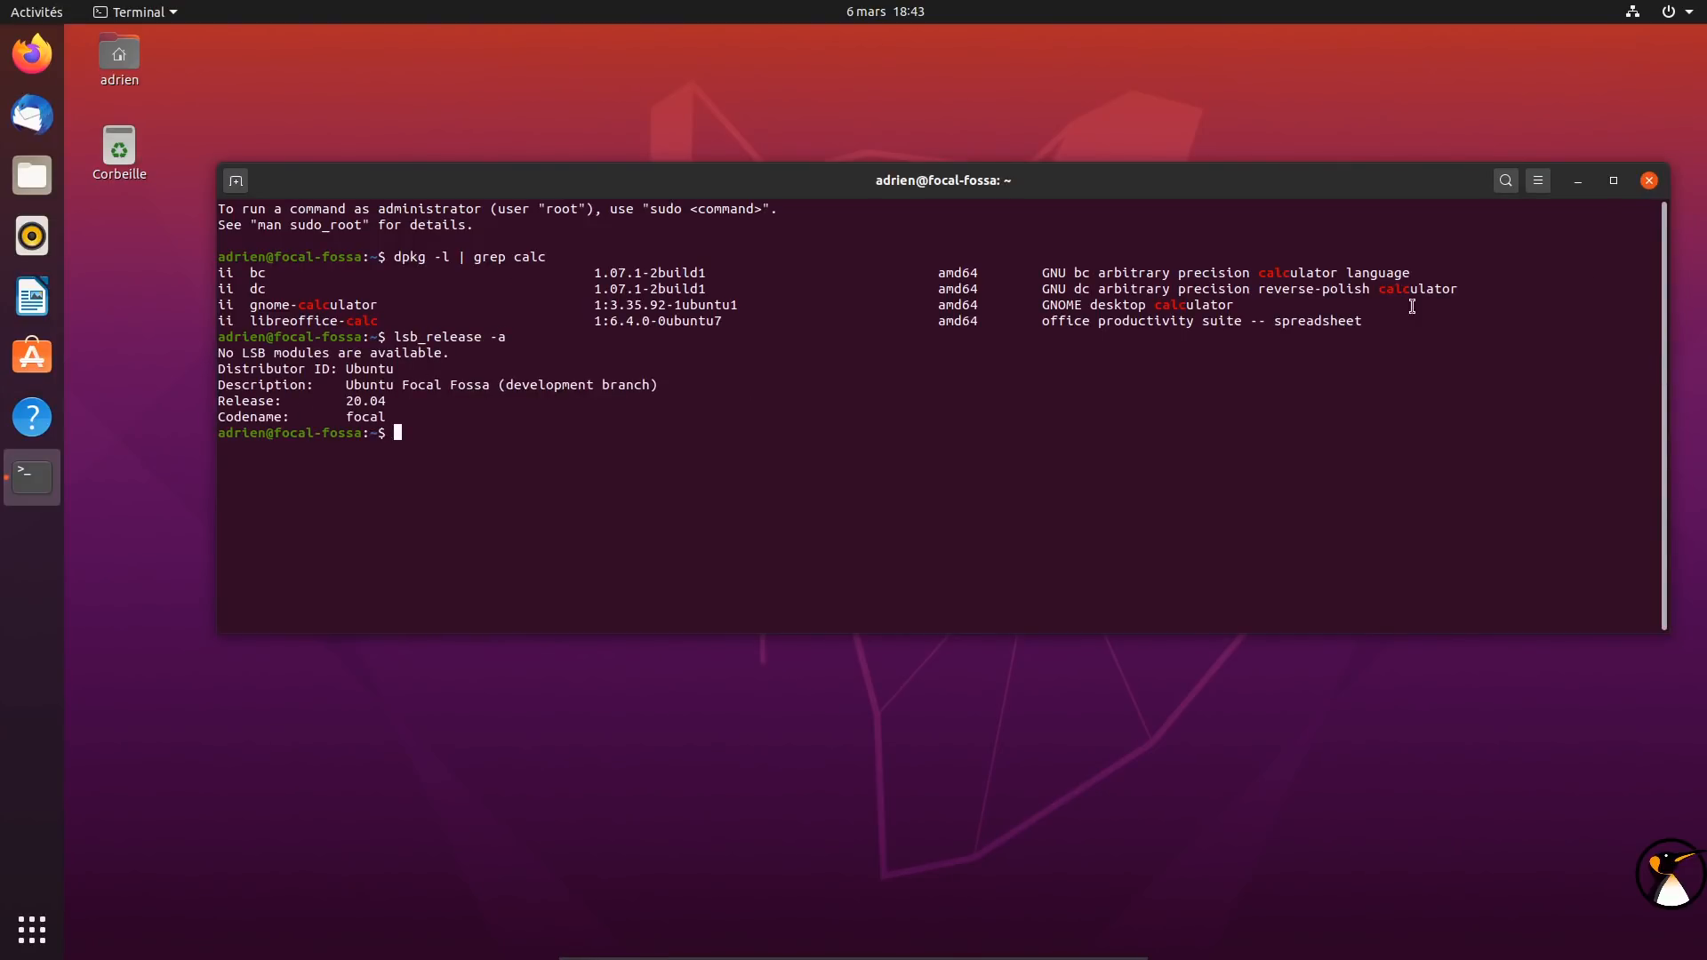
{"action": "type", "text": "uname -a"}
{"action": "key", "text": "Return"}
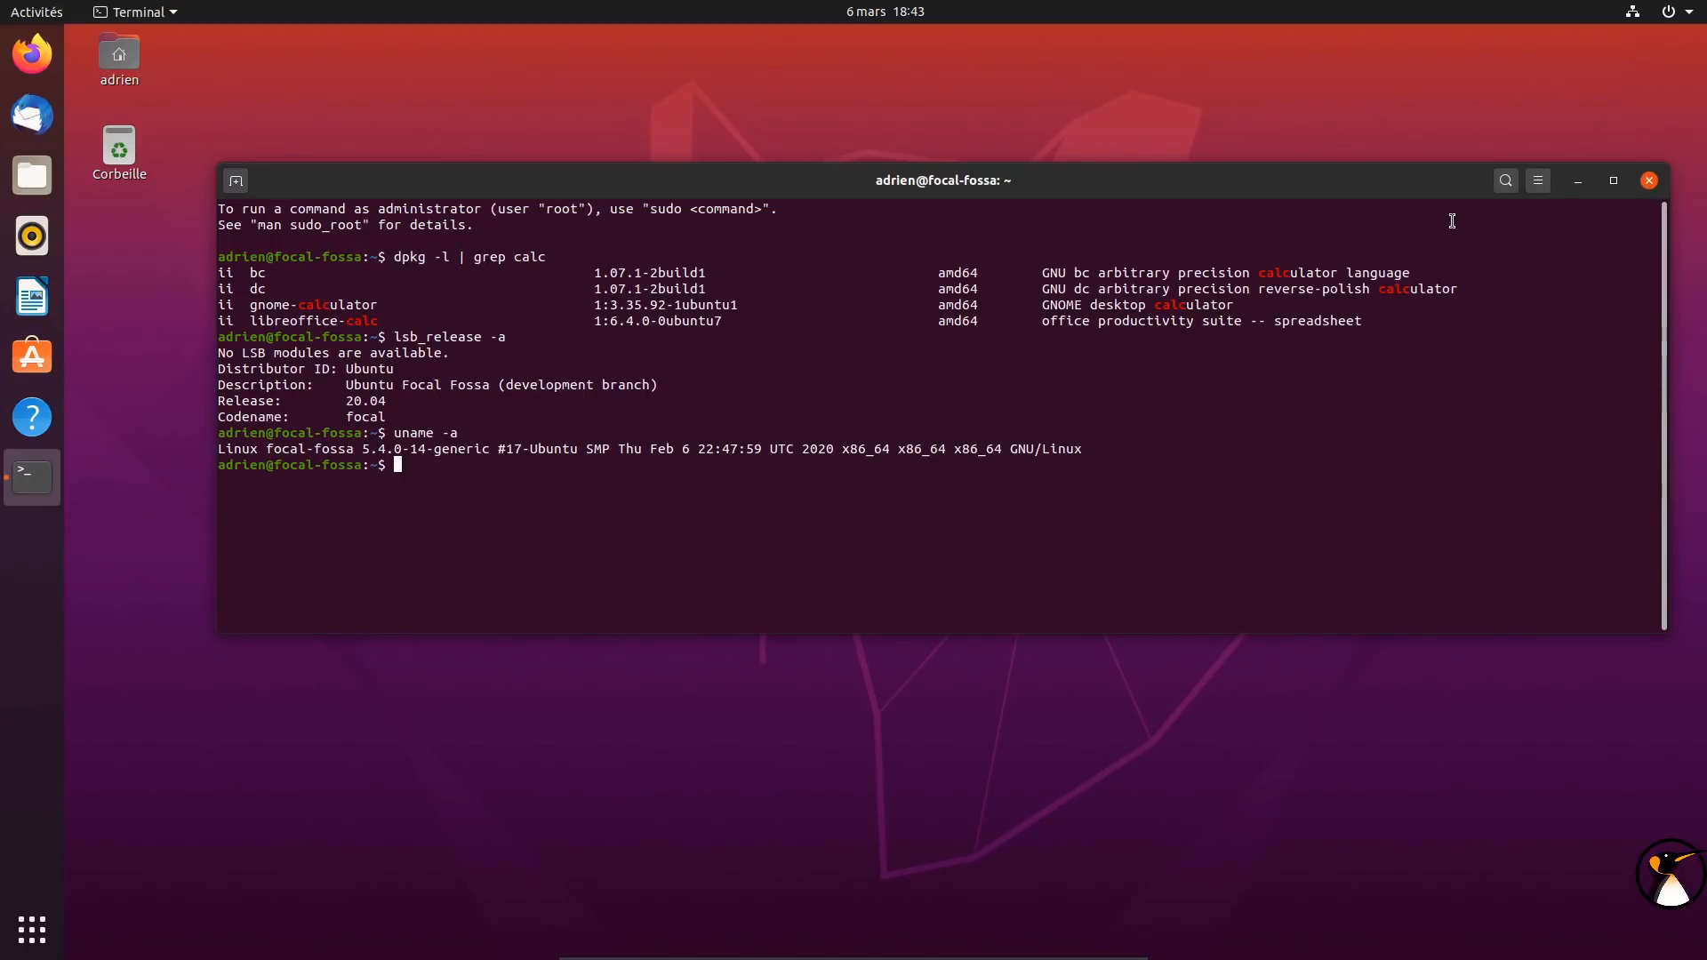
{"action": "left_click", "coordinate": [1648, 179]}
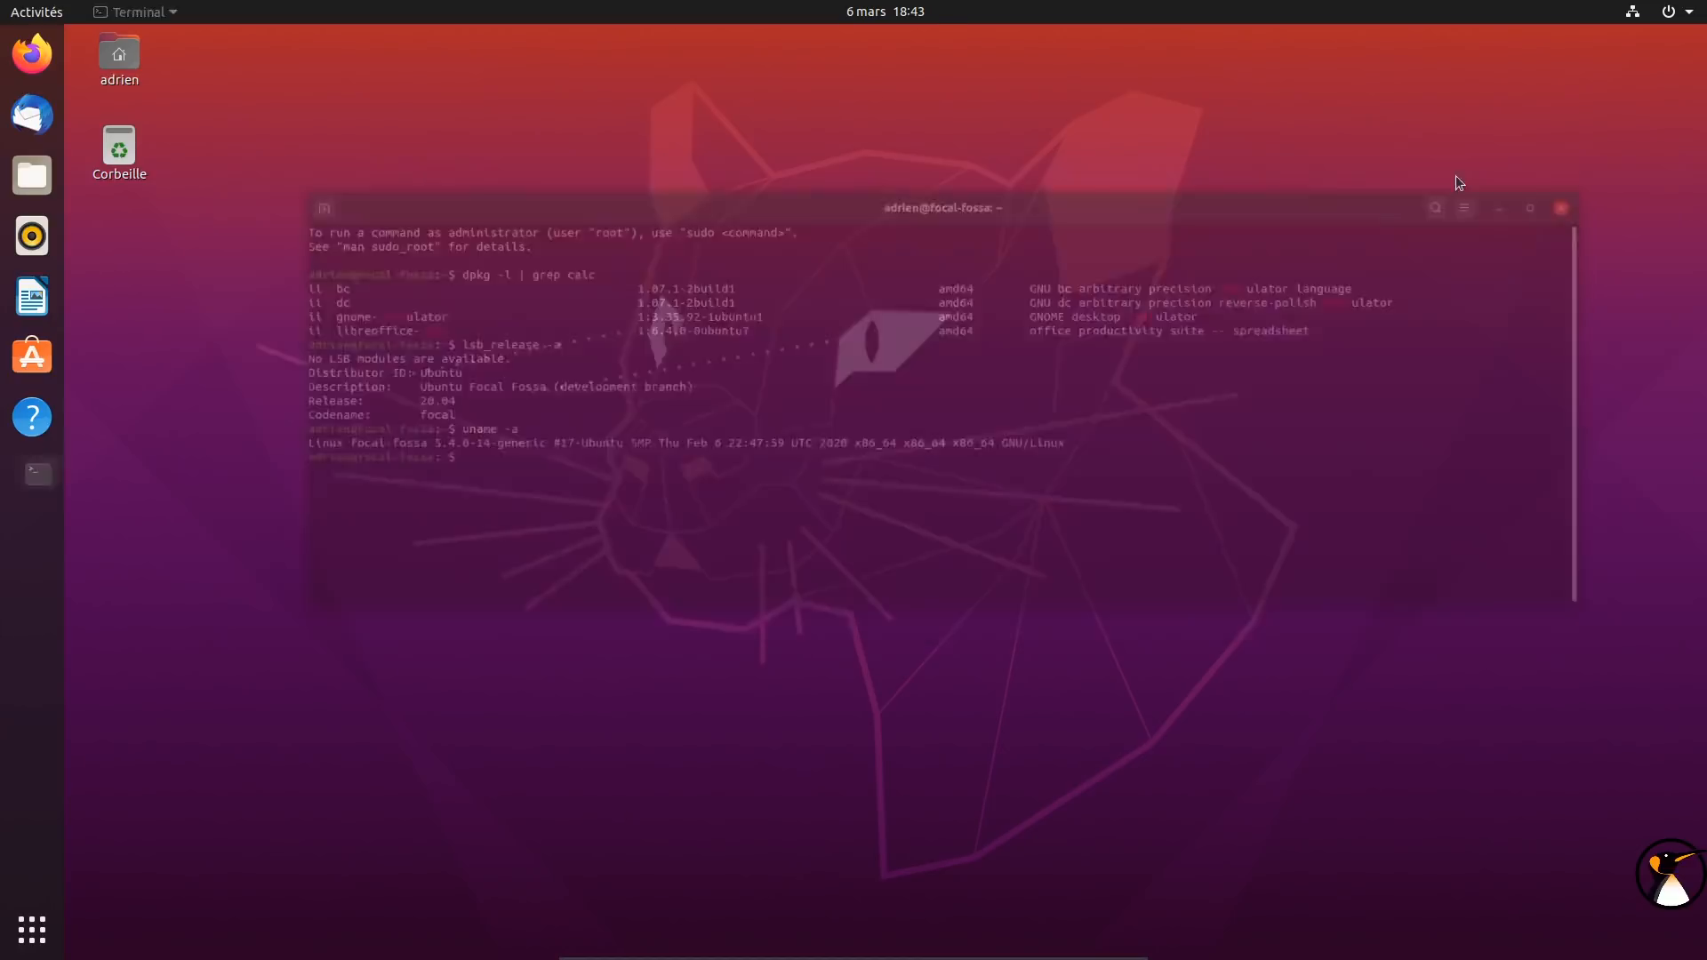
Launch Firefox, load kernel.org and highlight the longterm label beside the 5.4.24 kernel
{"action": "left_click", "coordinate": [32, 53]}
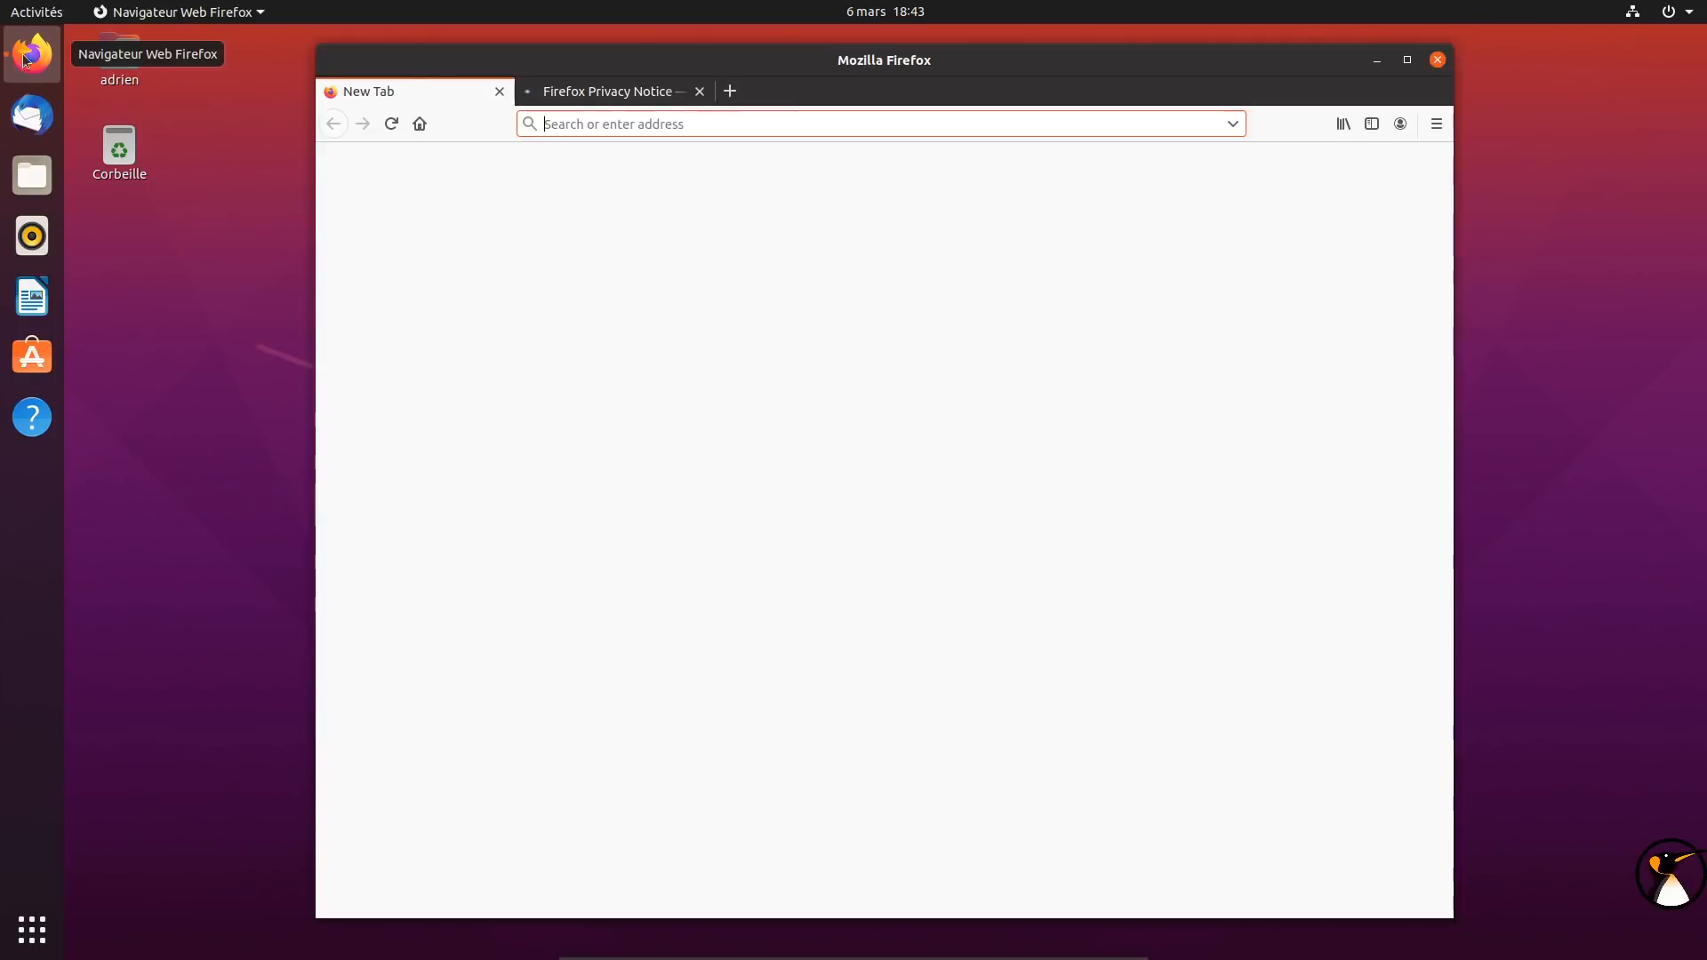
{"action": "type", "text": "kernel.org"}
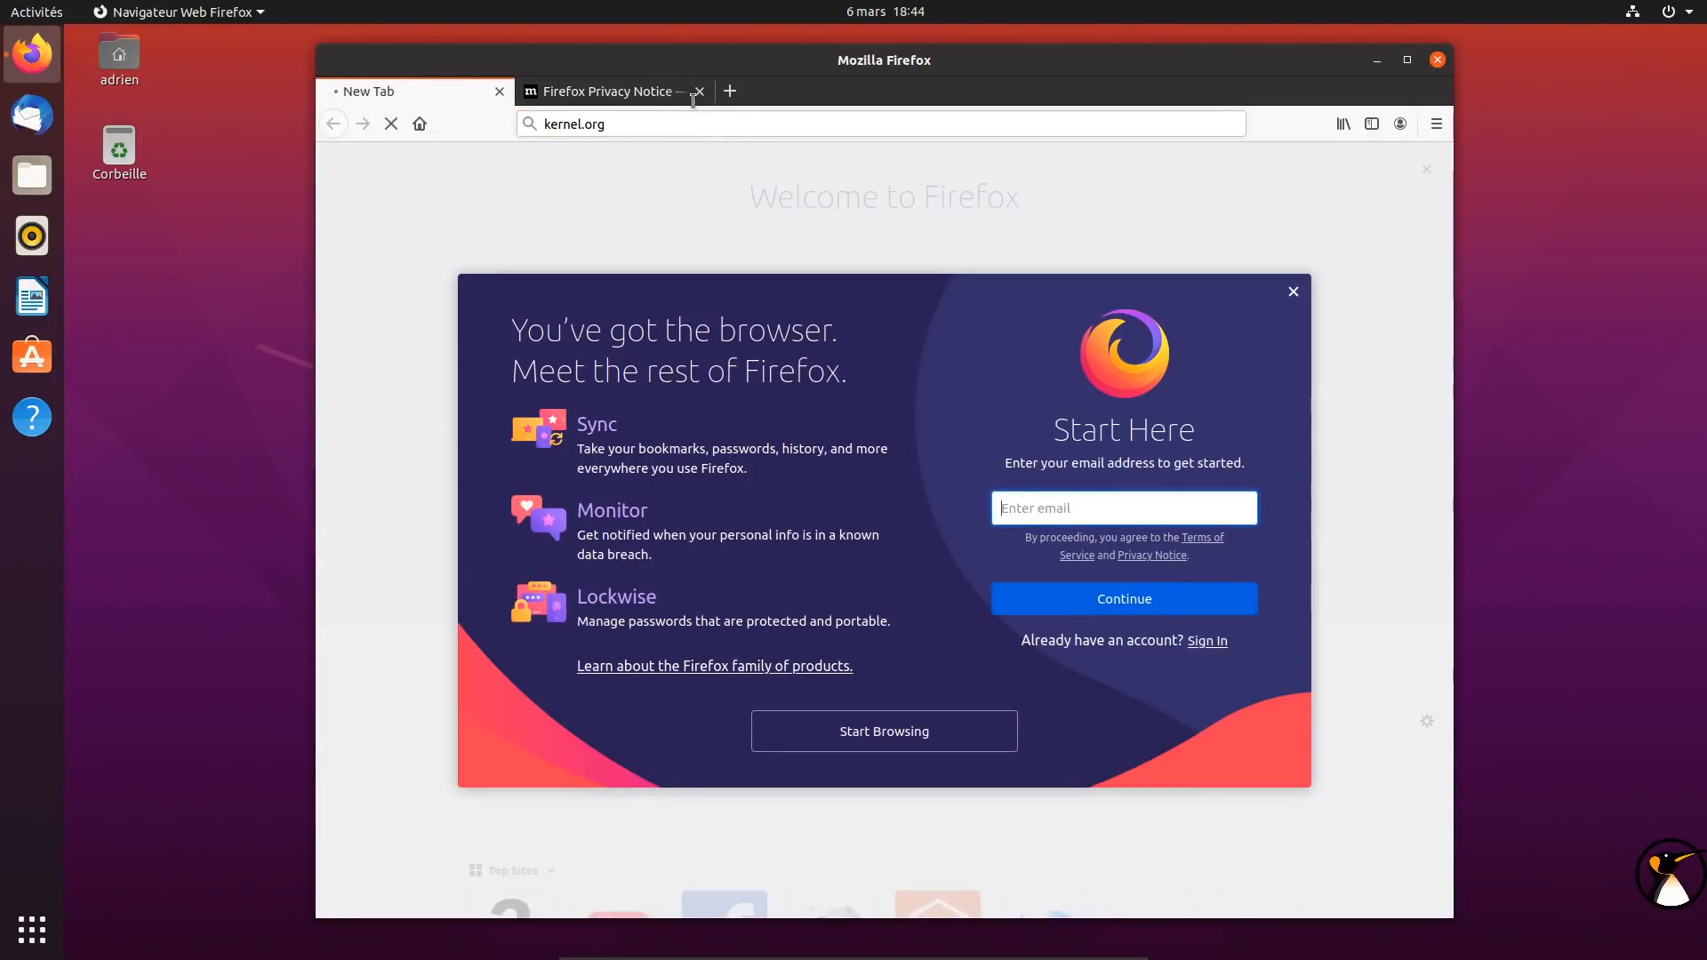
{"action": "key", "text": "Return"}
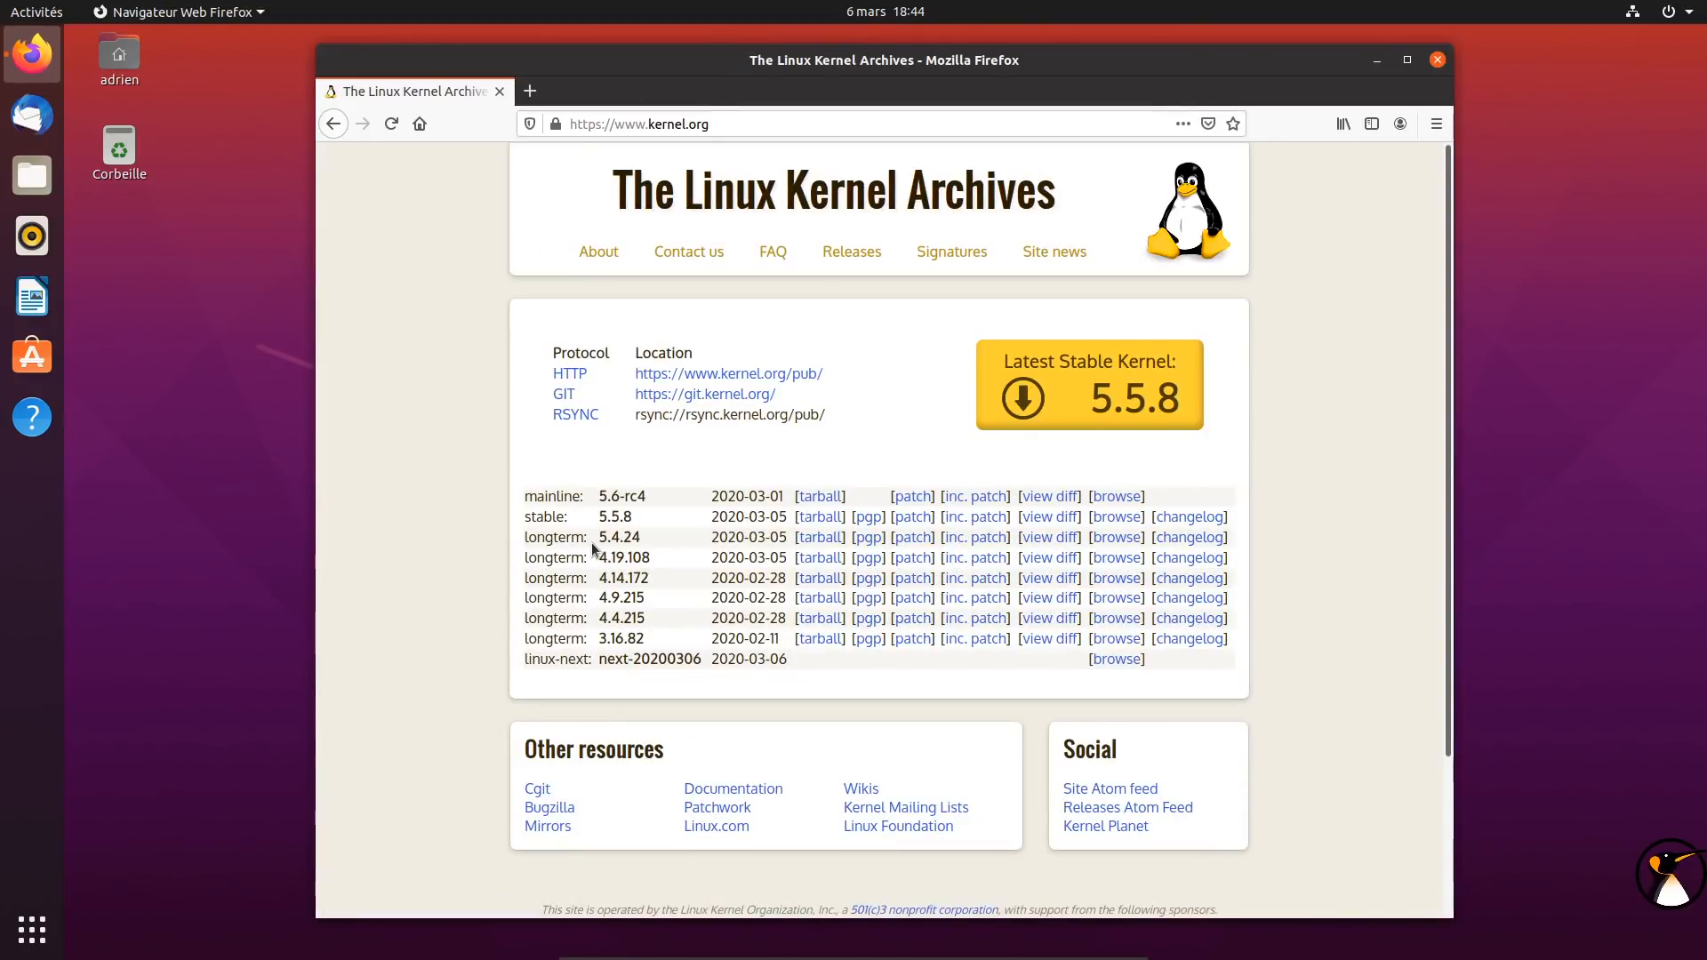
{"action": "double_click", "coordinate": [545, 537]}
Check the projected end of life of the 5.4 kernel on the Releases page, return to the kernel list and minimize Firefox
{"action": "left_click", "coordinate": [864, 257]}
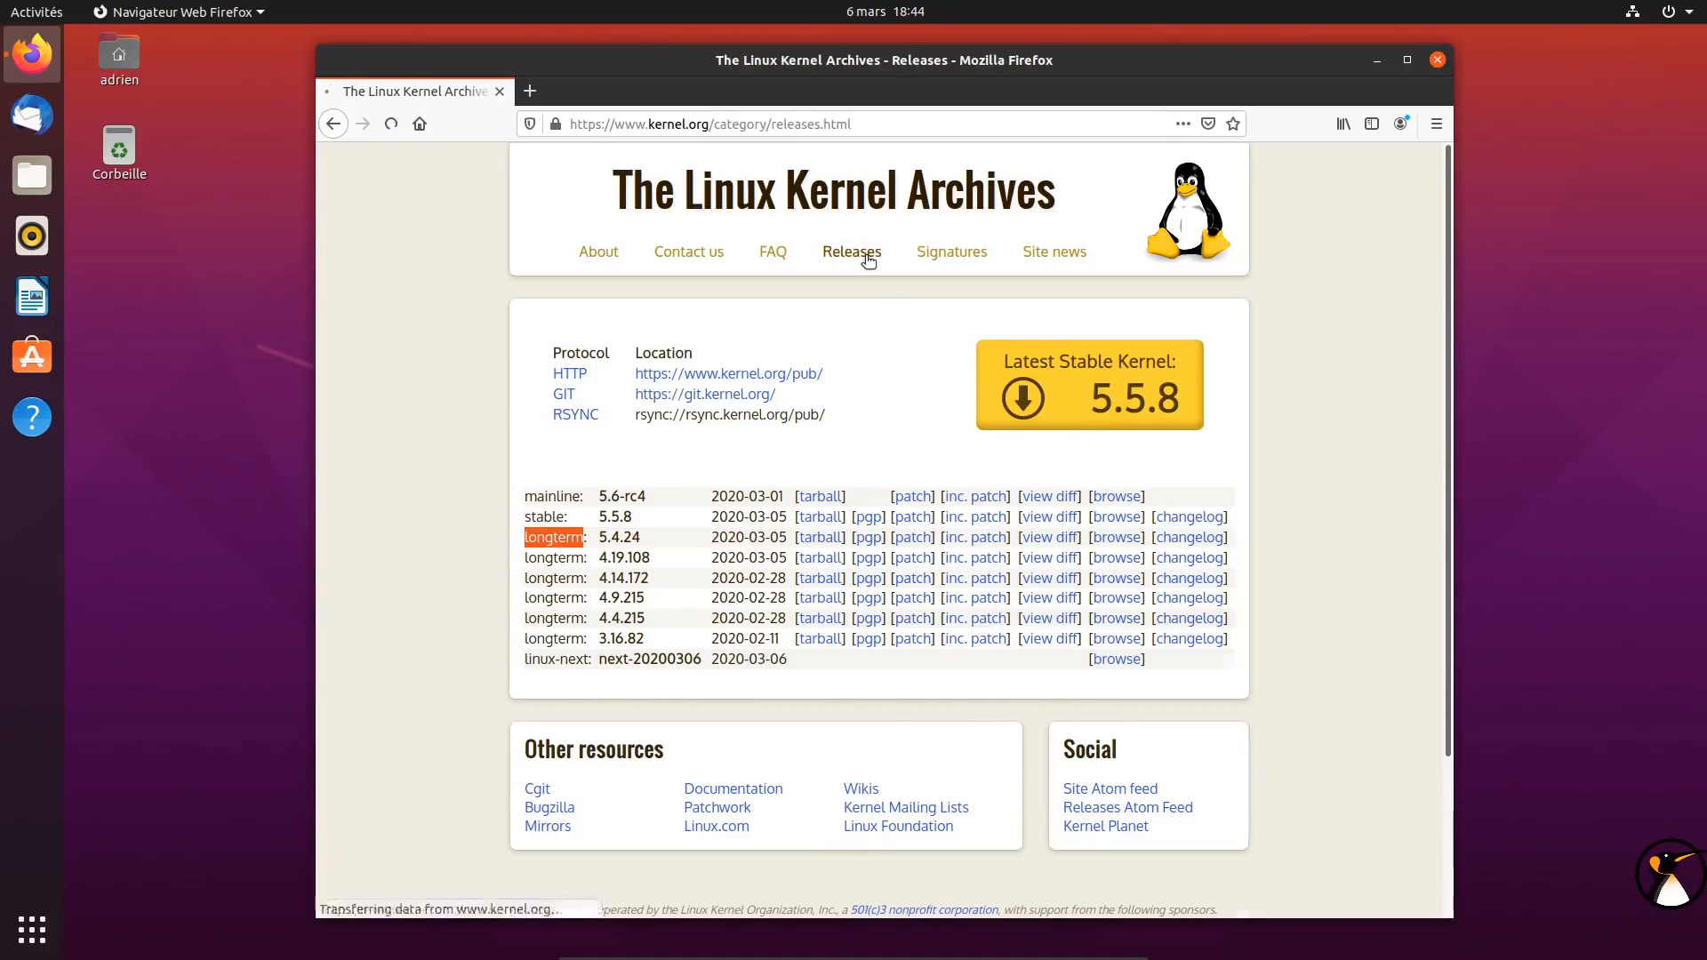
{"action": "scroll", "coordinate": [711, 734], "scroll_direction": "down", "scroll_amount": 2}
{"action": "double_click", "coordinate": [1064, 713]}
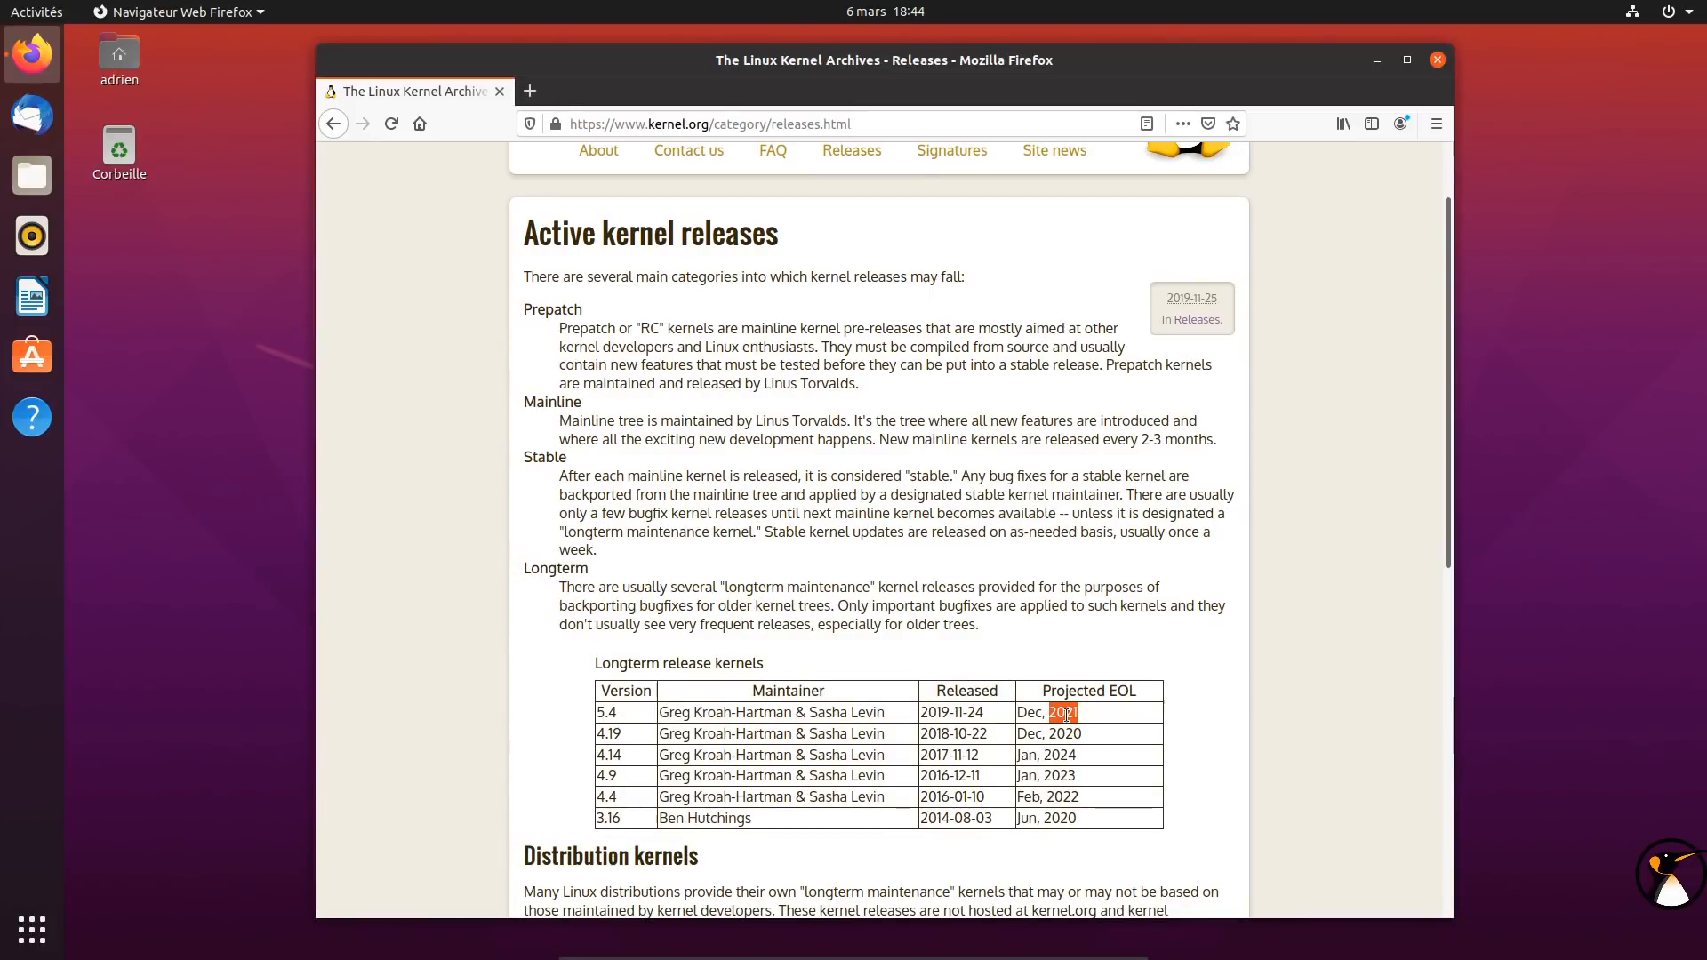
{"action": "left_click", "coordinate": [334, 125]}
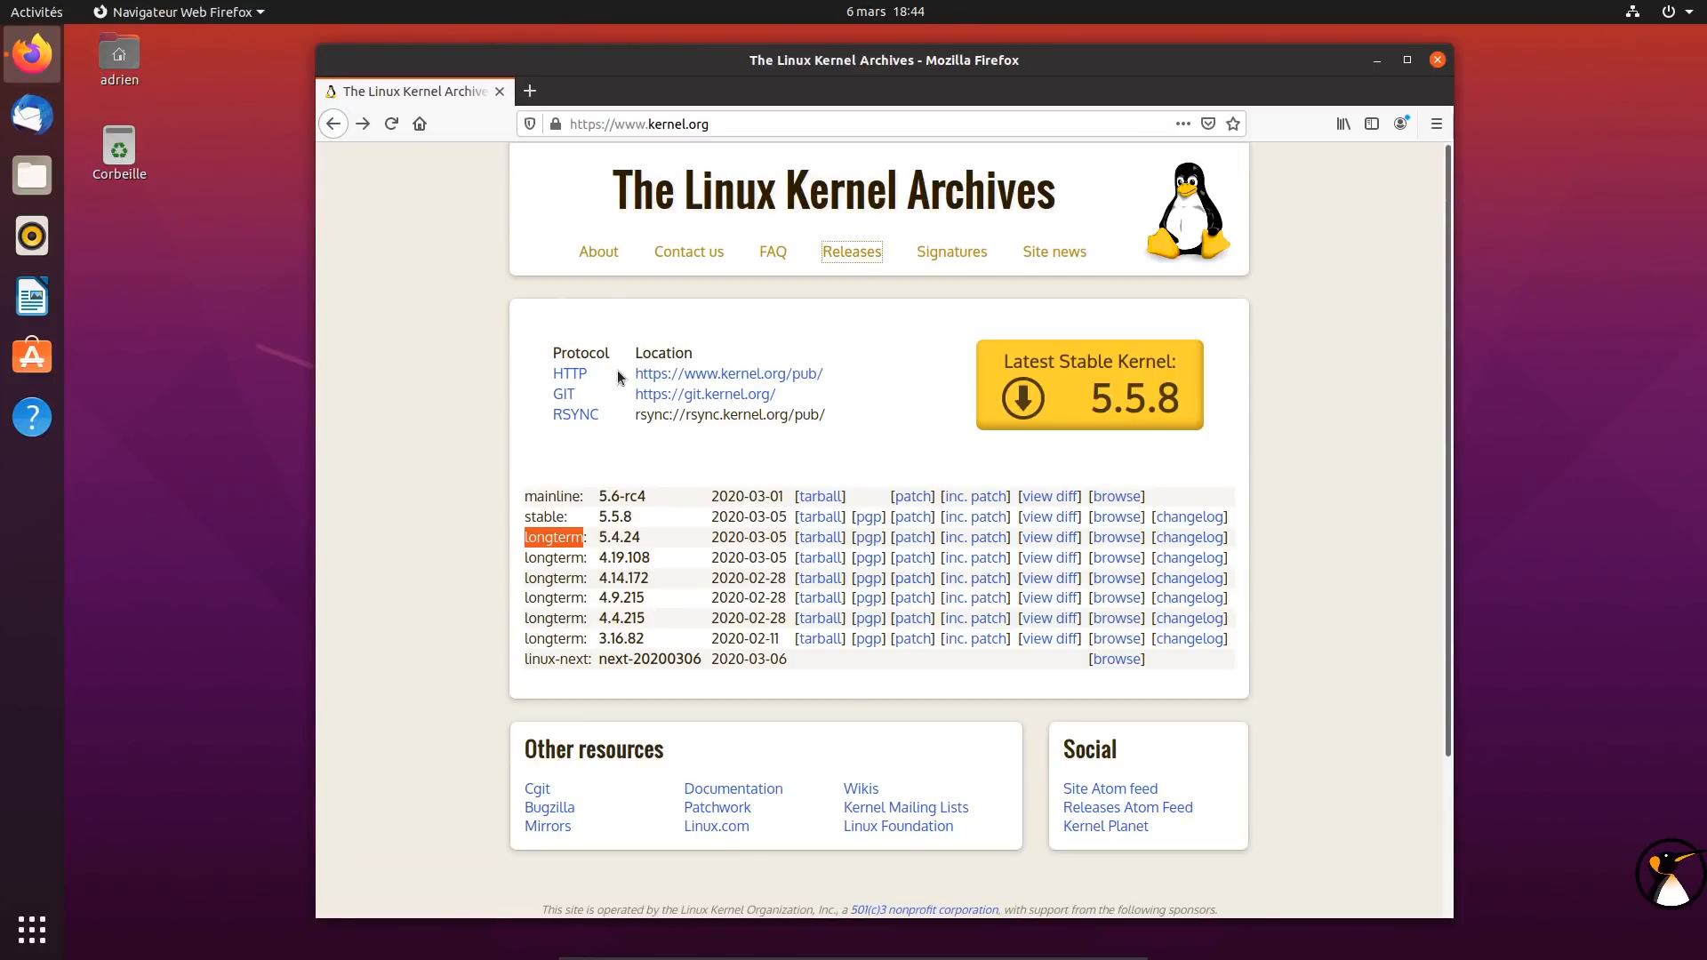
{"action": "left_click", "coordinate": [679, 441]}
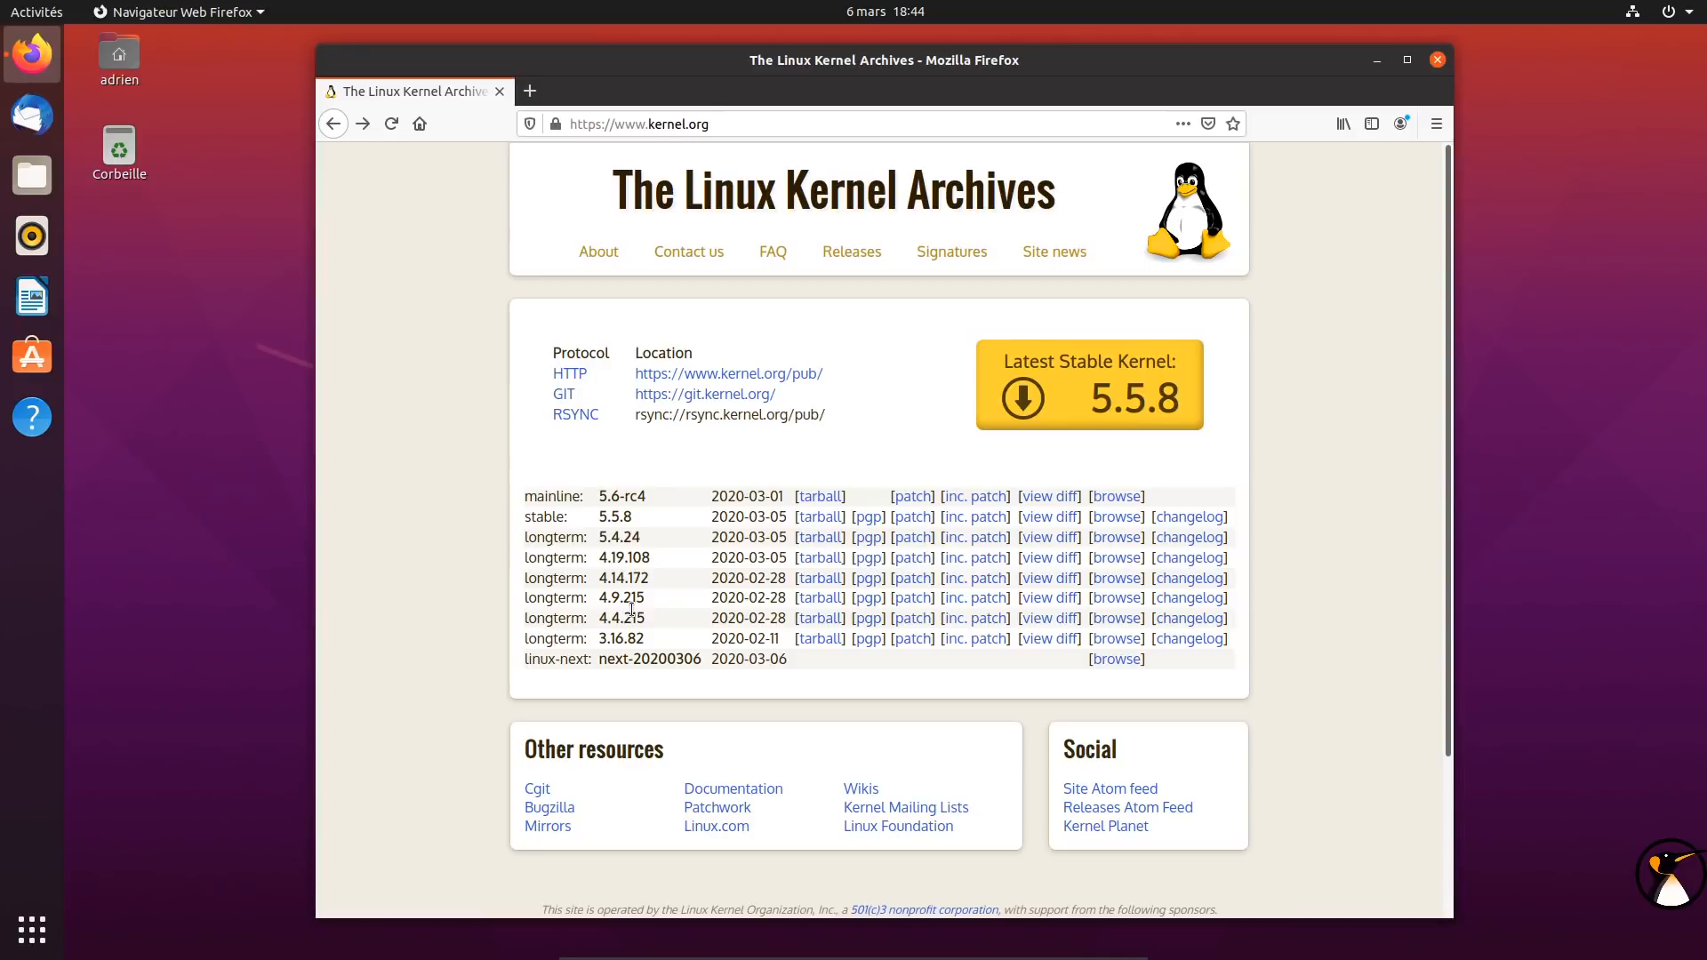
{"action": "left_click", "coordinate": [1378, 62]}
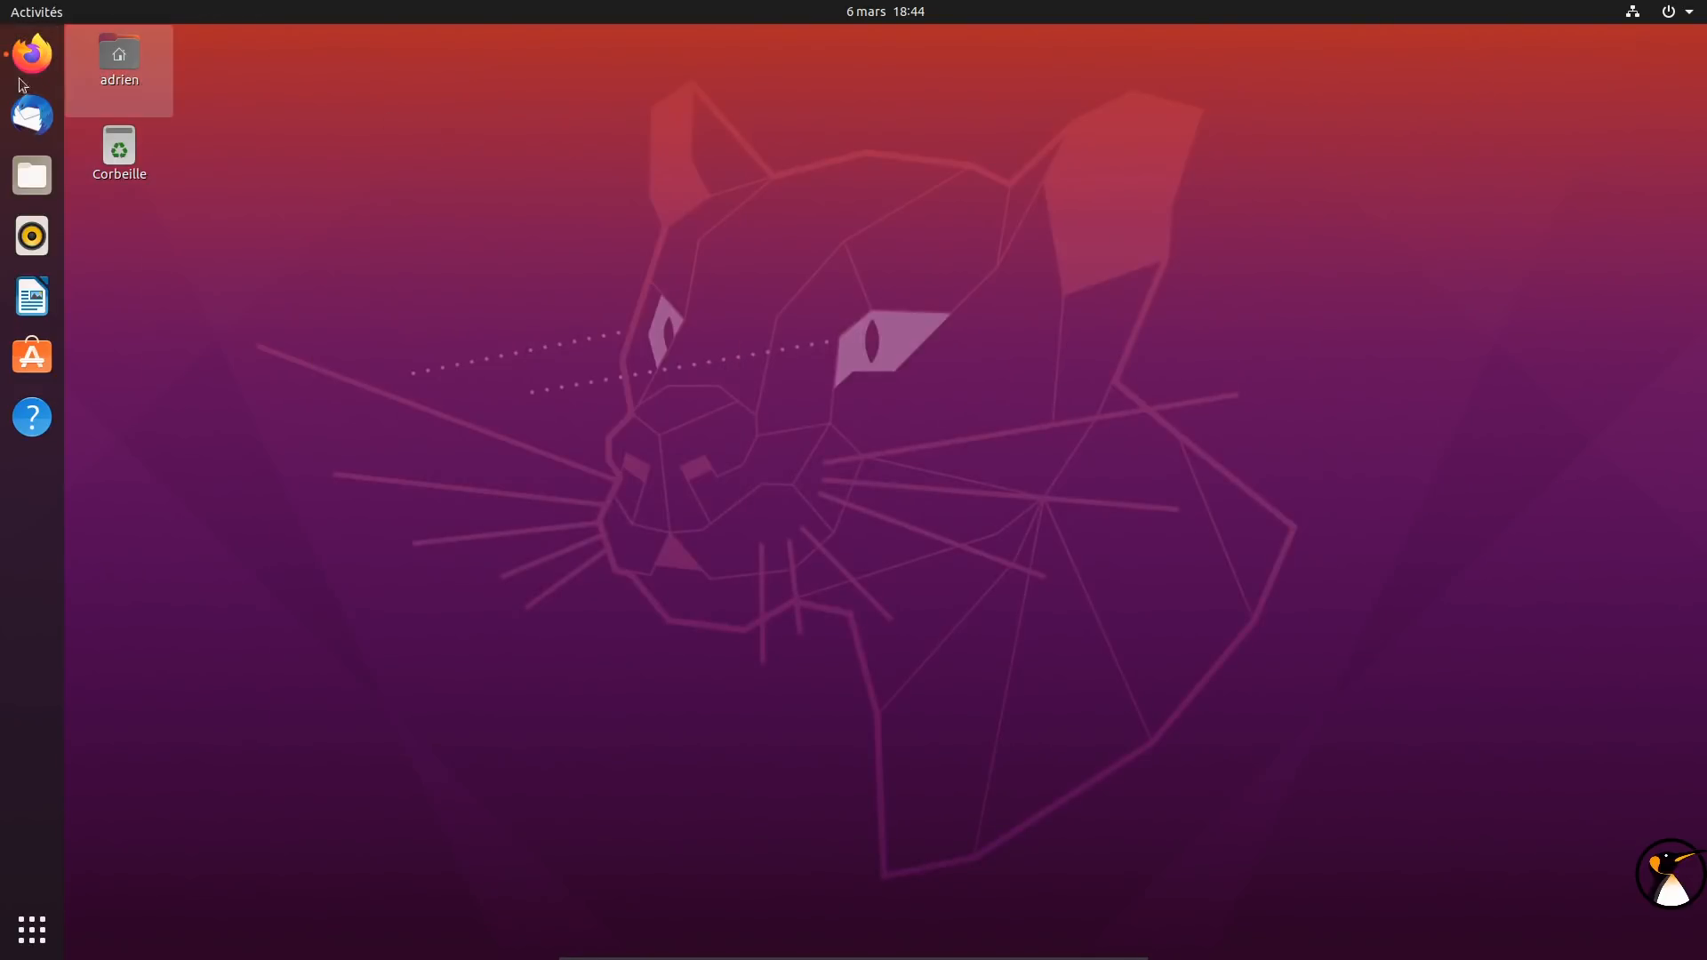
Open a file manager window, move it toward the upper middle of the desktop and enlarge its icons to 100%
{"action": "left_click", "coordinate": [20, 173]}
{"action": "left_click_drag", "start_coordinate": [593, 179], "coordinate": [839, 137]}
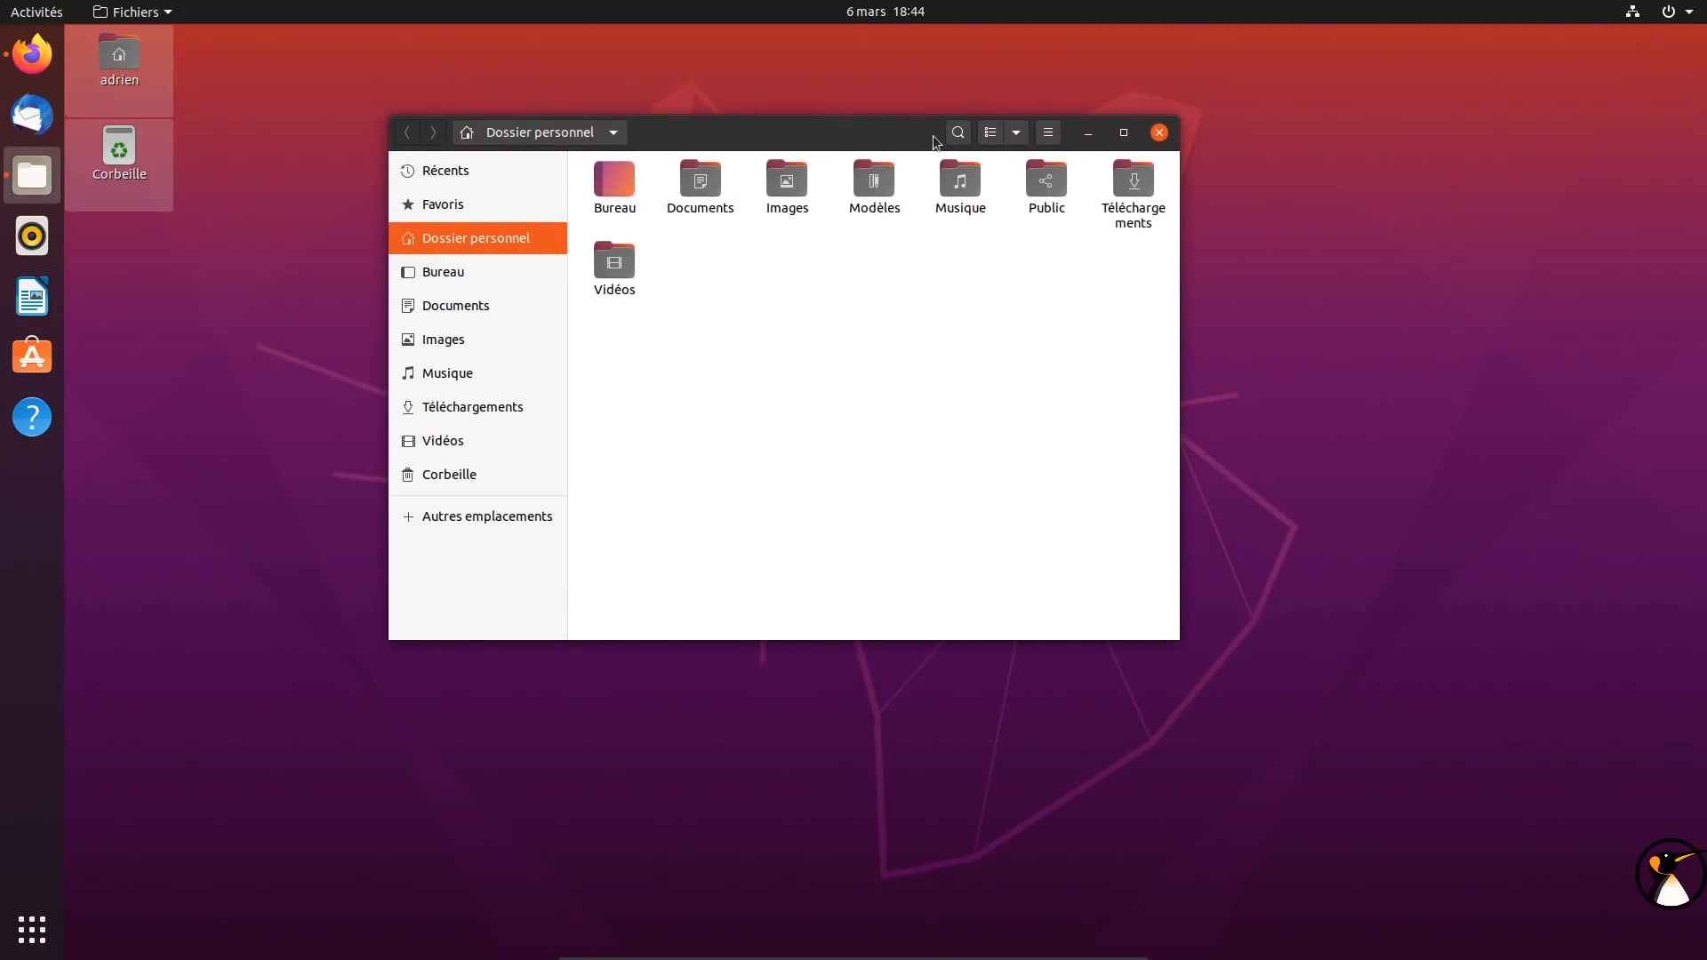
{"action": "left_click", "coordinate": [1016, 133]}
{"action": "left_click", "coordinate": [1072, 185]}
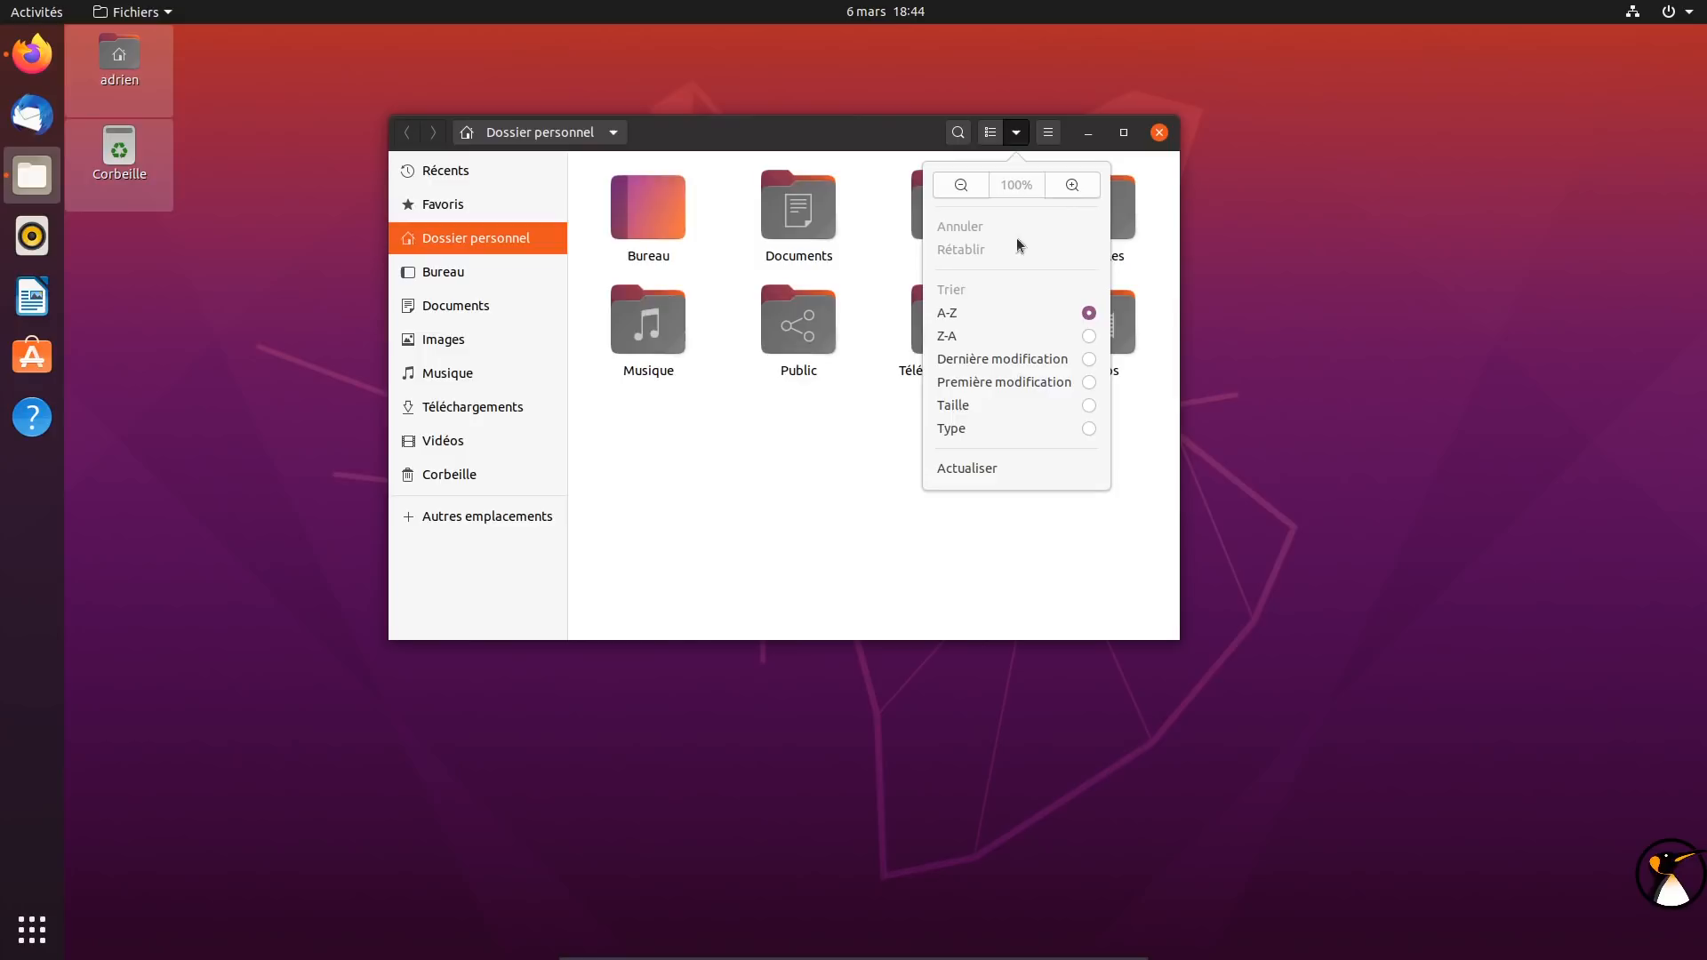
{"action": "left_click", "coordinate": [229, 160]}
Search the applications for "termi", open a terminal, run uname -a and highlight the kernel version in its output
{"action": "left_click", "coordinate": [16, 12]}
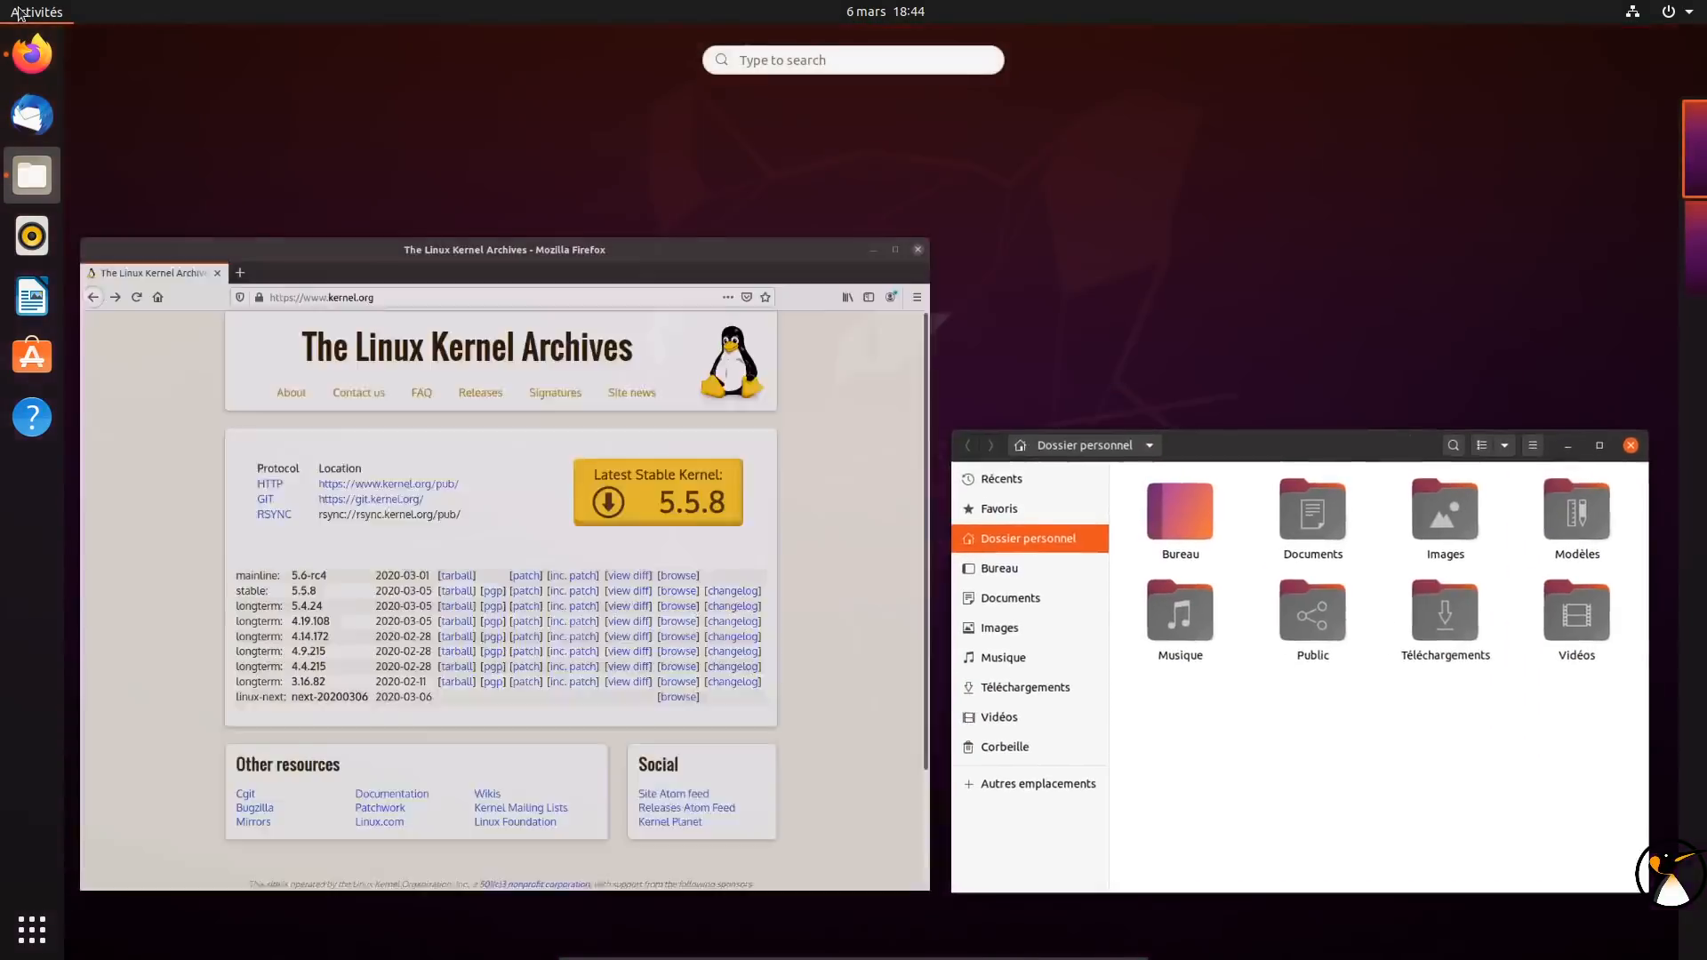
{"action": "type", "text": "termi"}
{"action": "key", "text": "Return"}
{"action": "type", "text": "uname -a"}
{"action": "key", "text": "Return"}
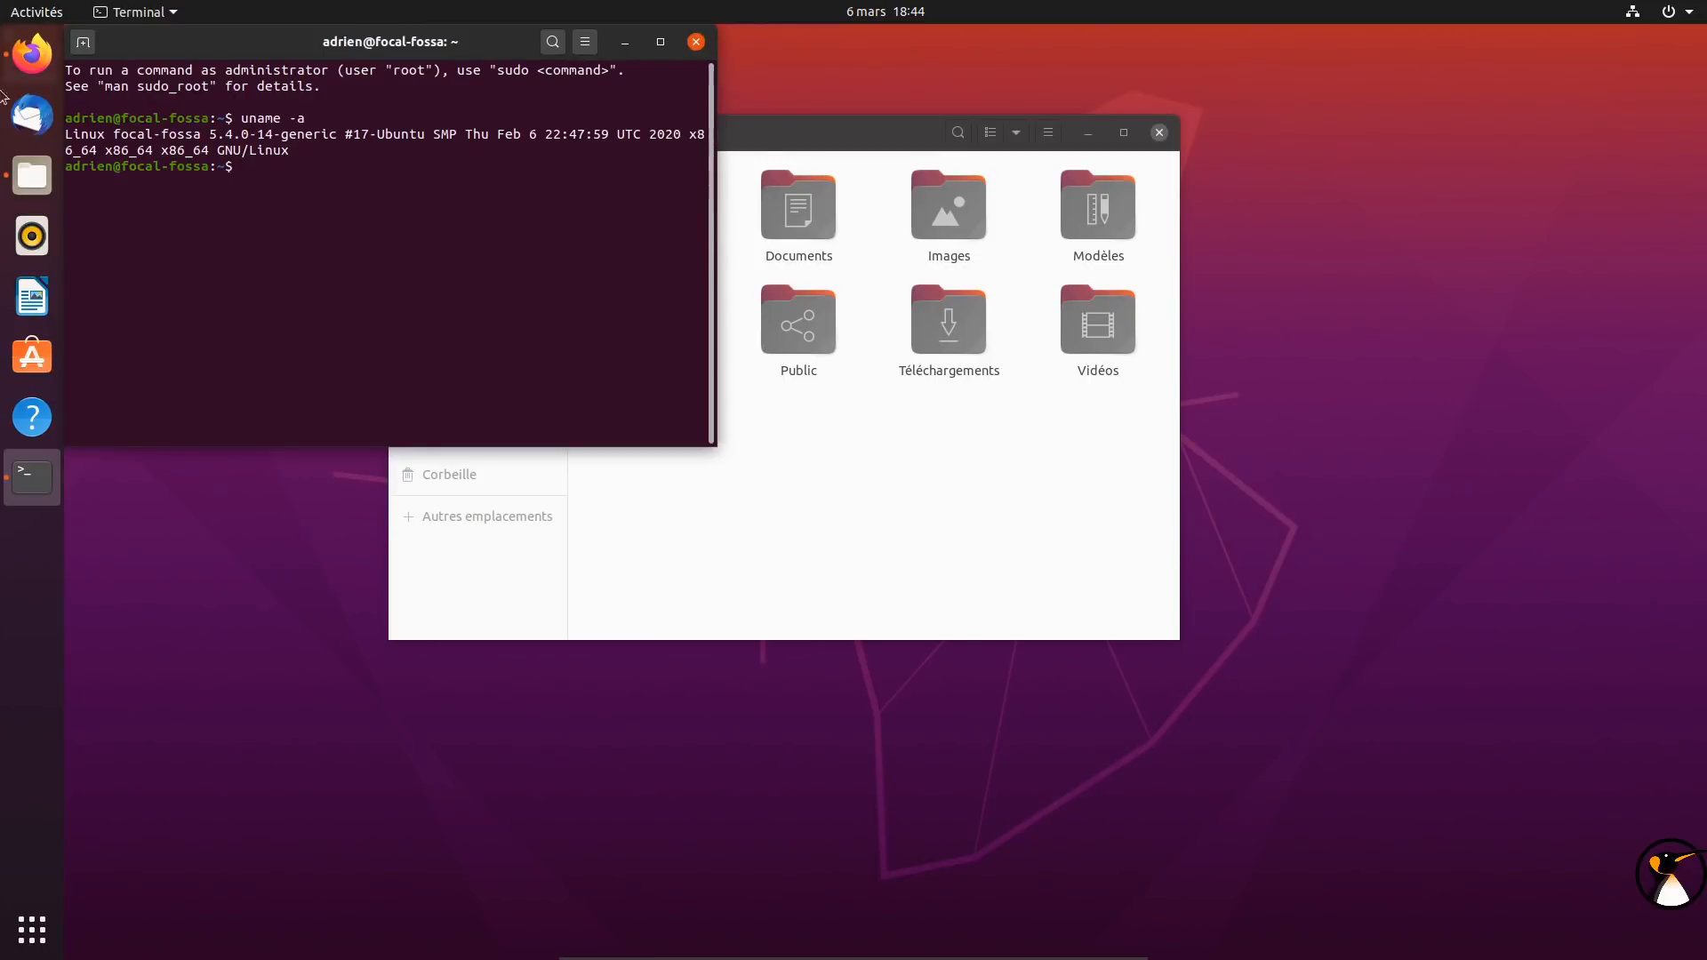
{"action": "left_click_drag", "start_coordinate": [210, 134], "coordinate": [274, 134]}
Place the Files window to the right of the terminal and browse to /usr/src/linux-5.4-headers-5.4.0-14 from the root file system
{"action": "left_click_drag", "start_coordinate": [934, 134], "coordinate": [1278, 95]}
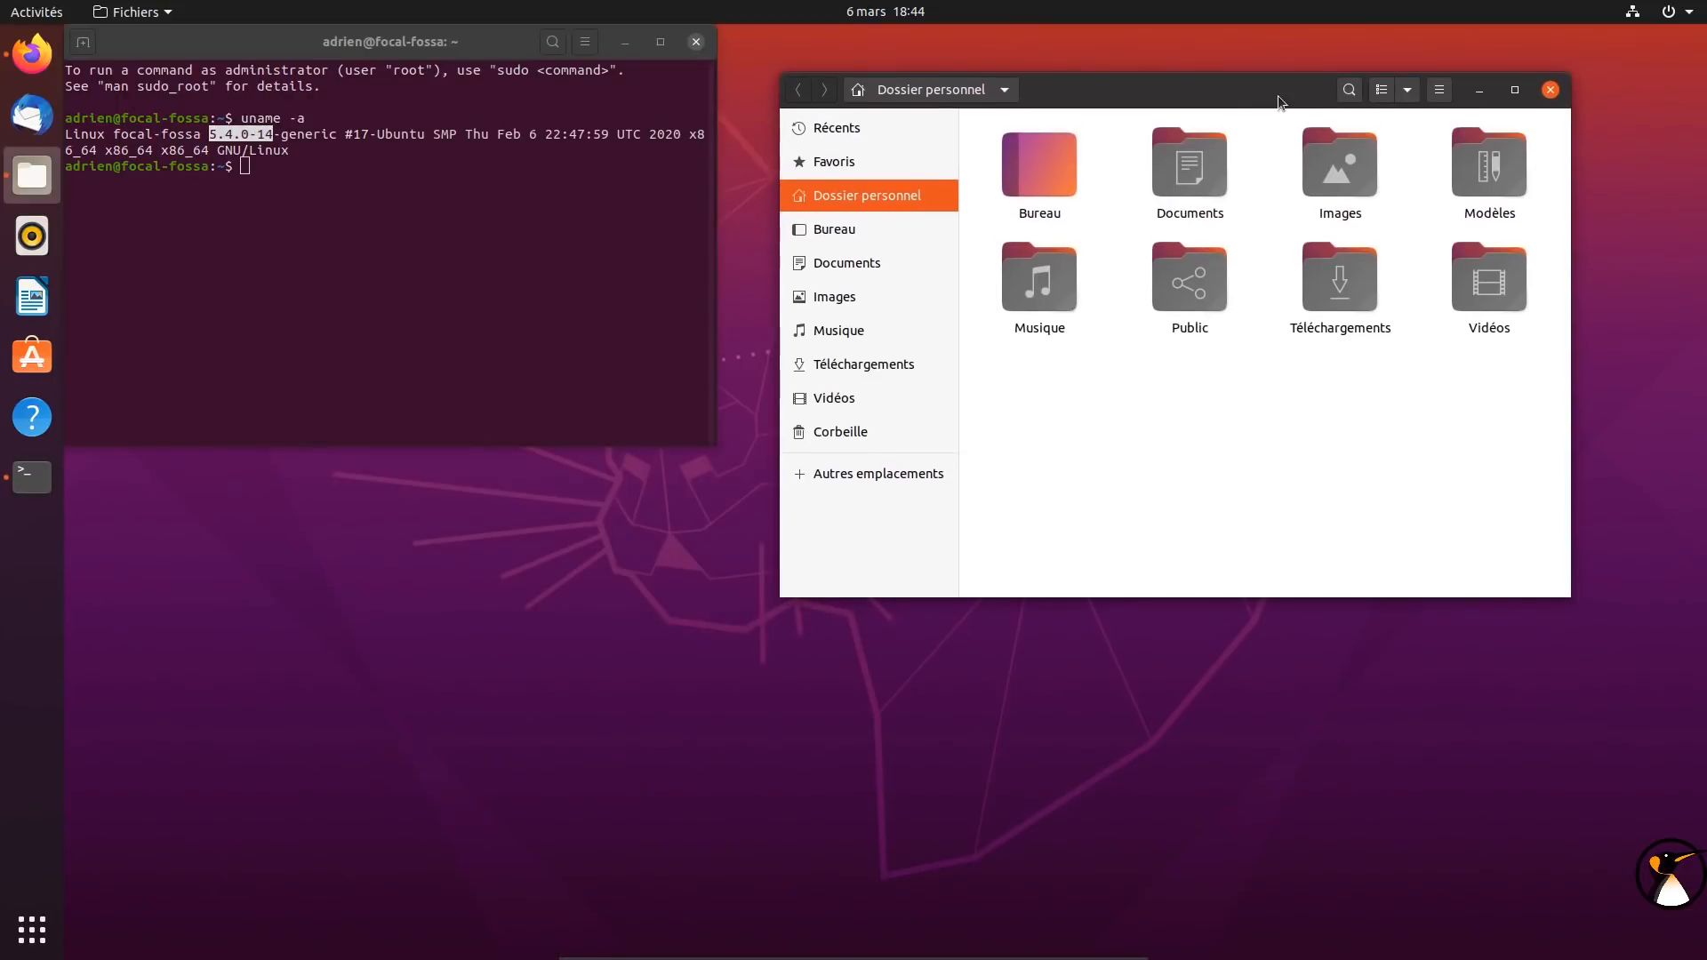
{"action": "left_click", "coordinate": [825, 473]}
{"action": "left_click", "coordinate": [1089, 172]}
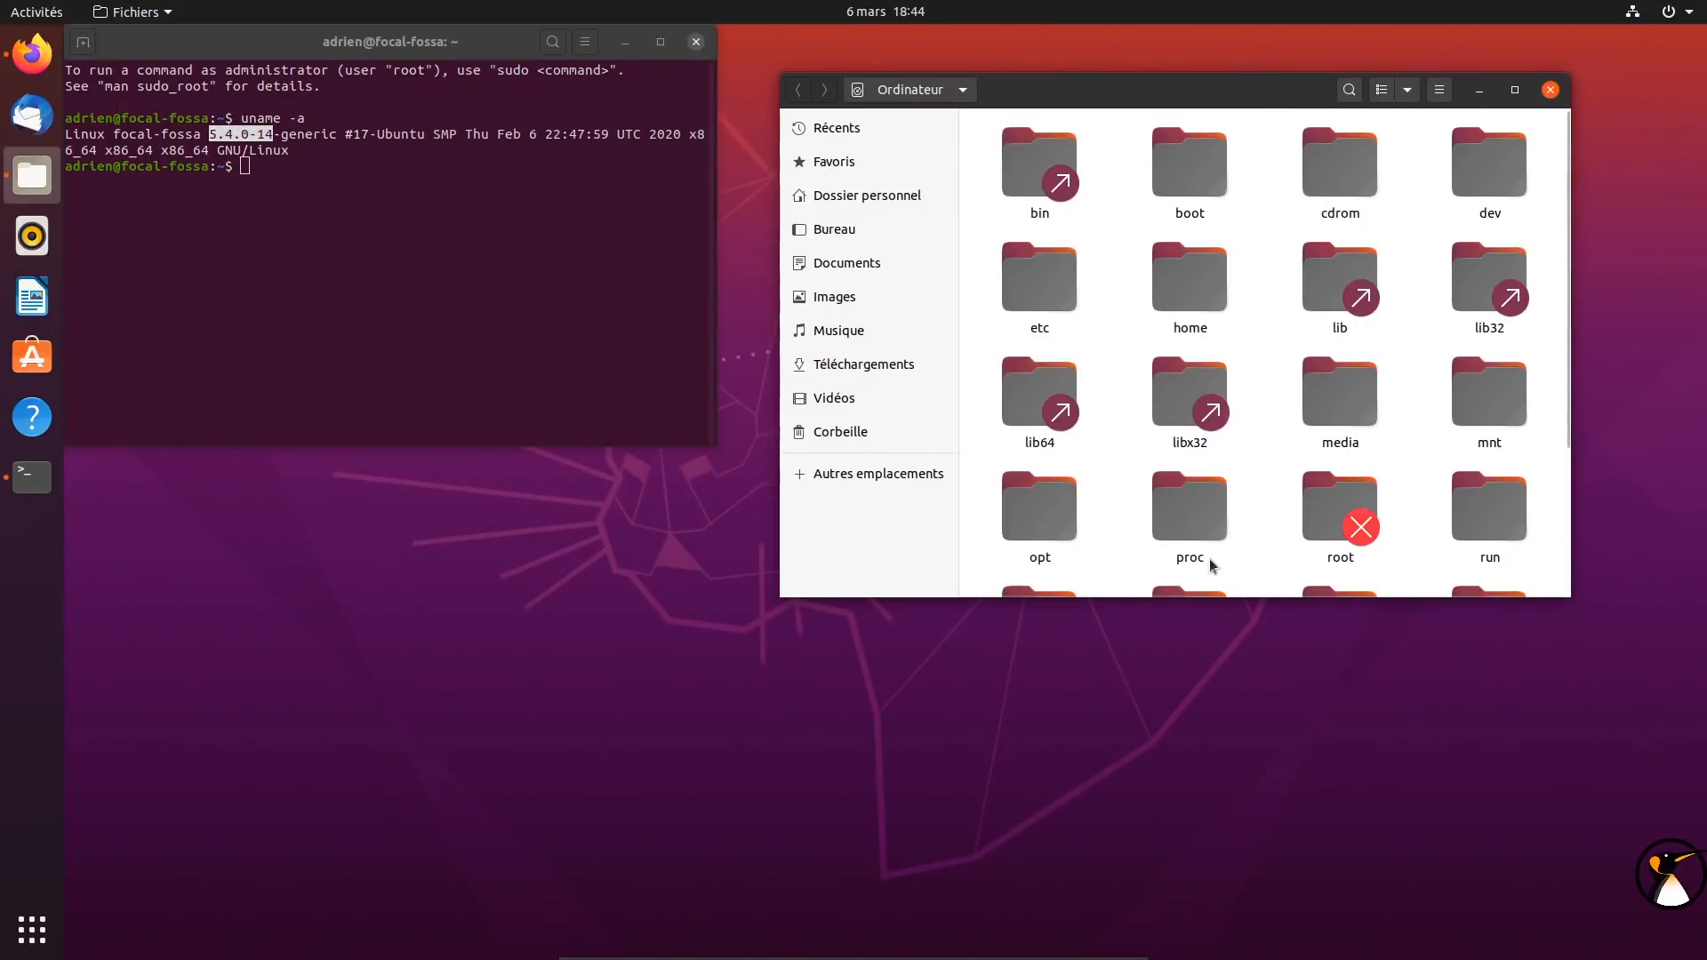
{"action": "scroll", "coordinate": [1280, 468], "scroll_direction": "down", "scroll_amount": 3}
{"action": "scroll", "coordinate": [1283, 466], "scroll_direction": "down", "scroll_amount": 1}
{"action": "double_click", "coordinate": [1208, 537]}
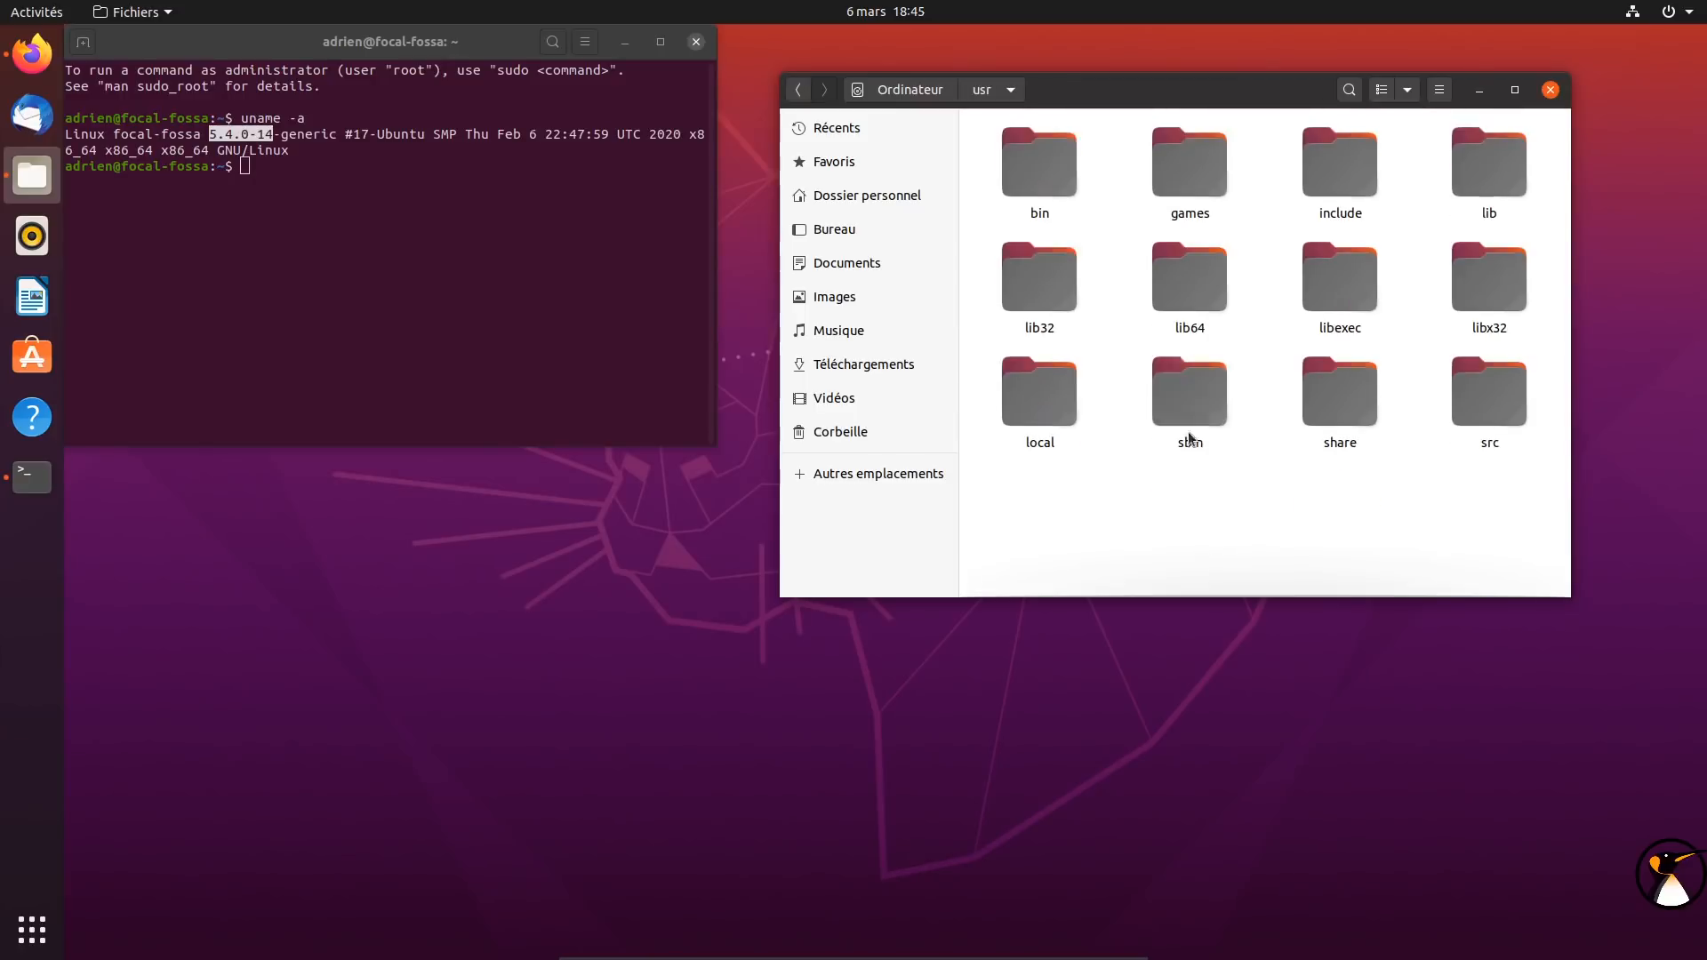
{"action": "left_click", "coordinate": [1476, 384]}
{"action": "double_click", "coordinate": [1476, 384]}
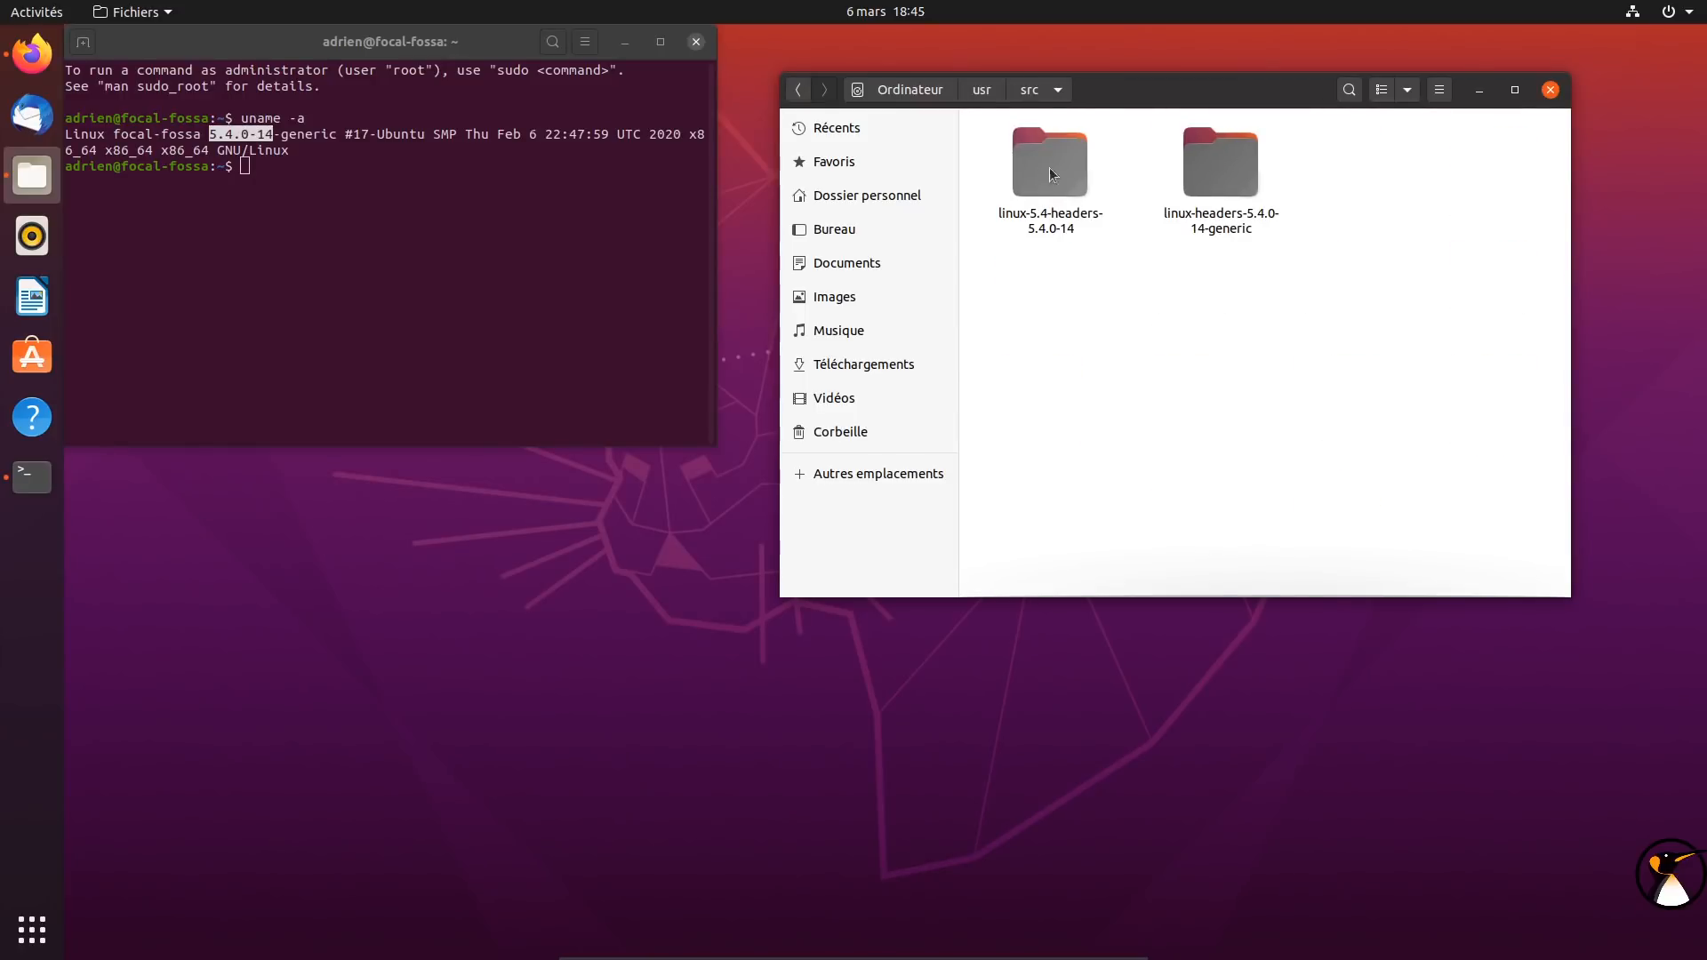
{"action": "double_click", "coordinate": [1049, 187]}
{"action": "scroll", "coordinate": [1281, 345], "scroll_direction": "down", "scroll_amount": 5}
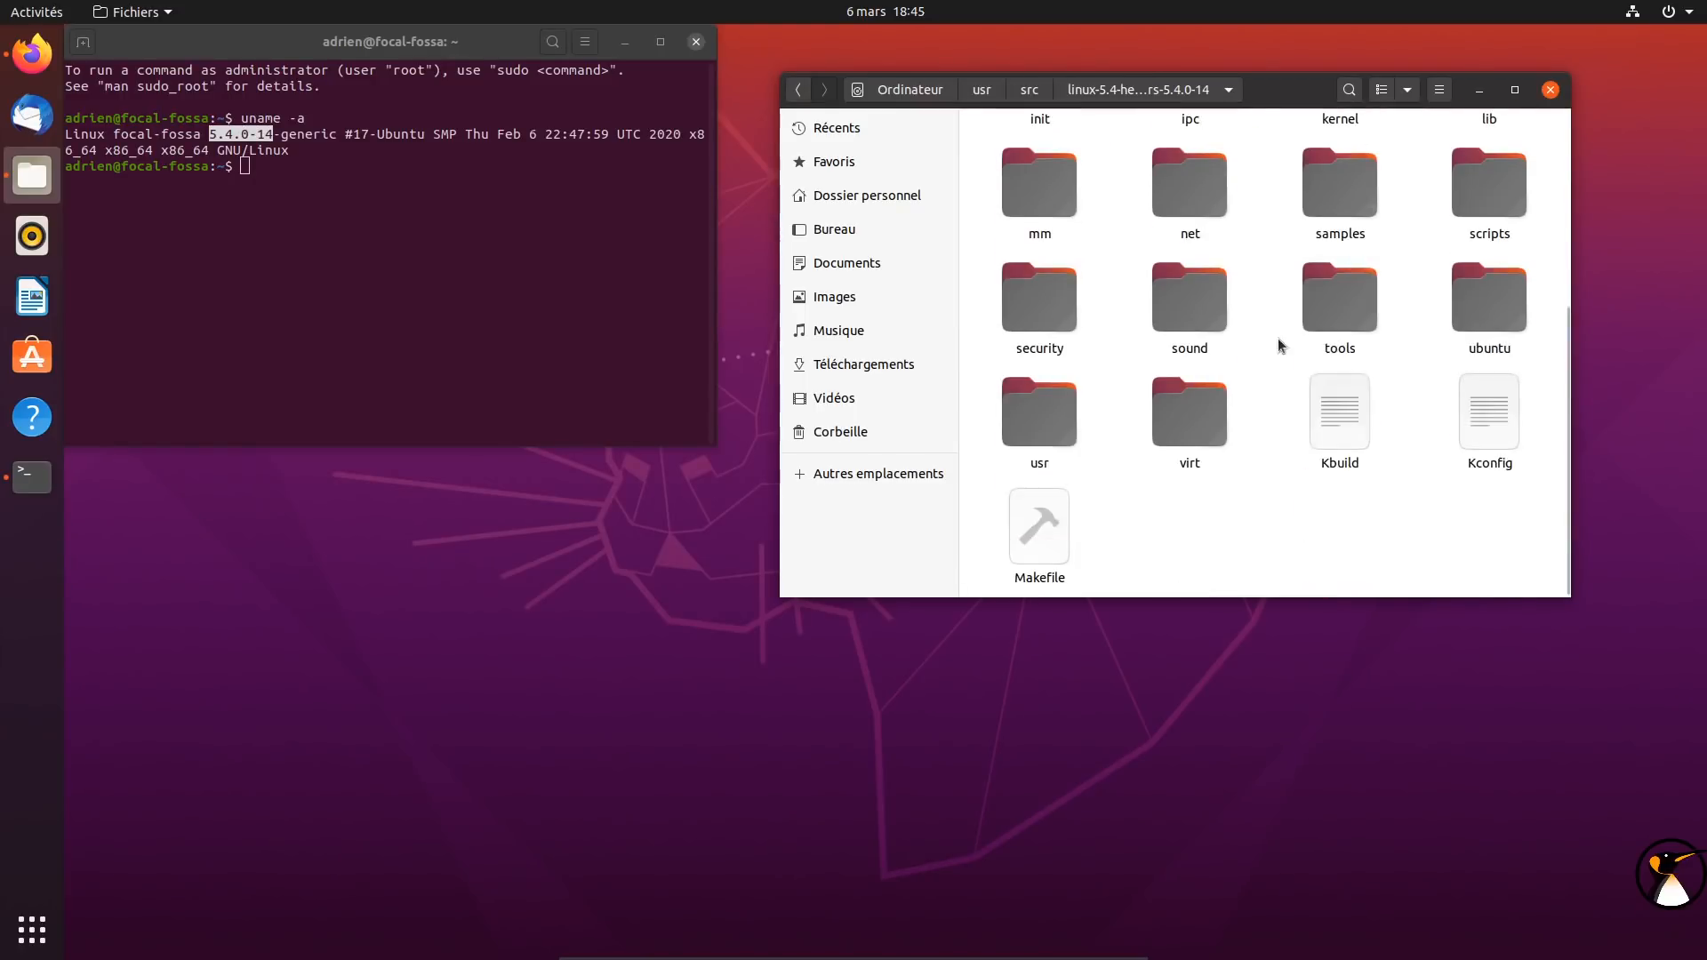
Open the kernel headers' Makefile, highlight its SUBLEVEL value and recheck the release list on kernel.org
{"action": "double_click", "coordinate": [1047, 537]}
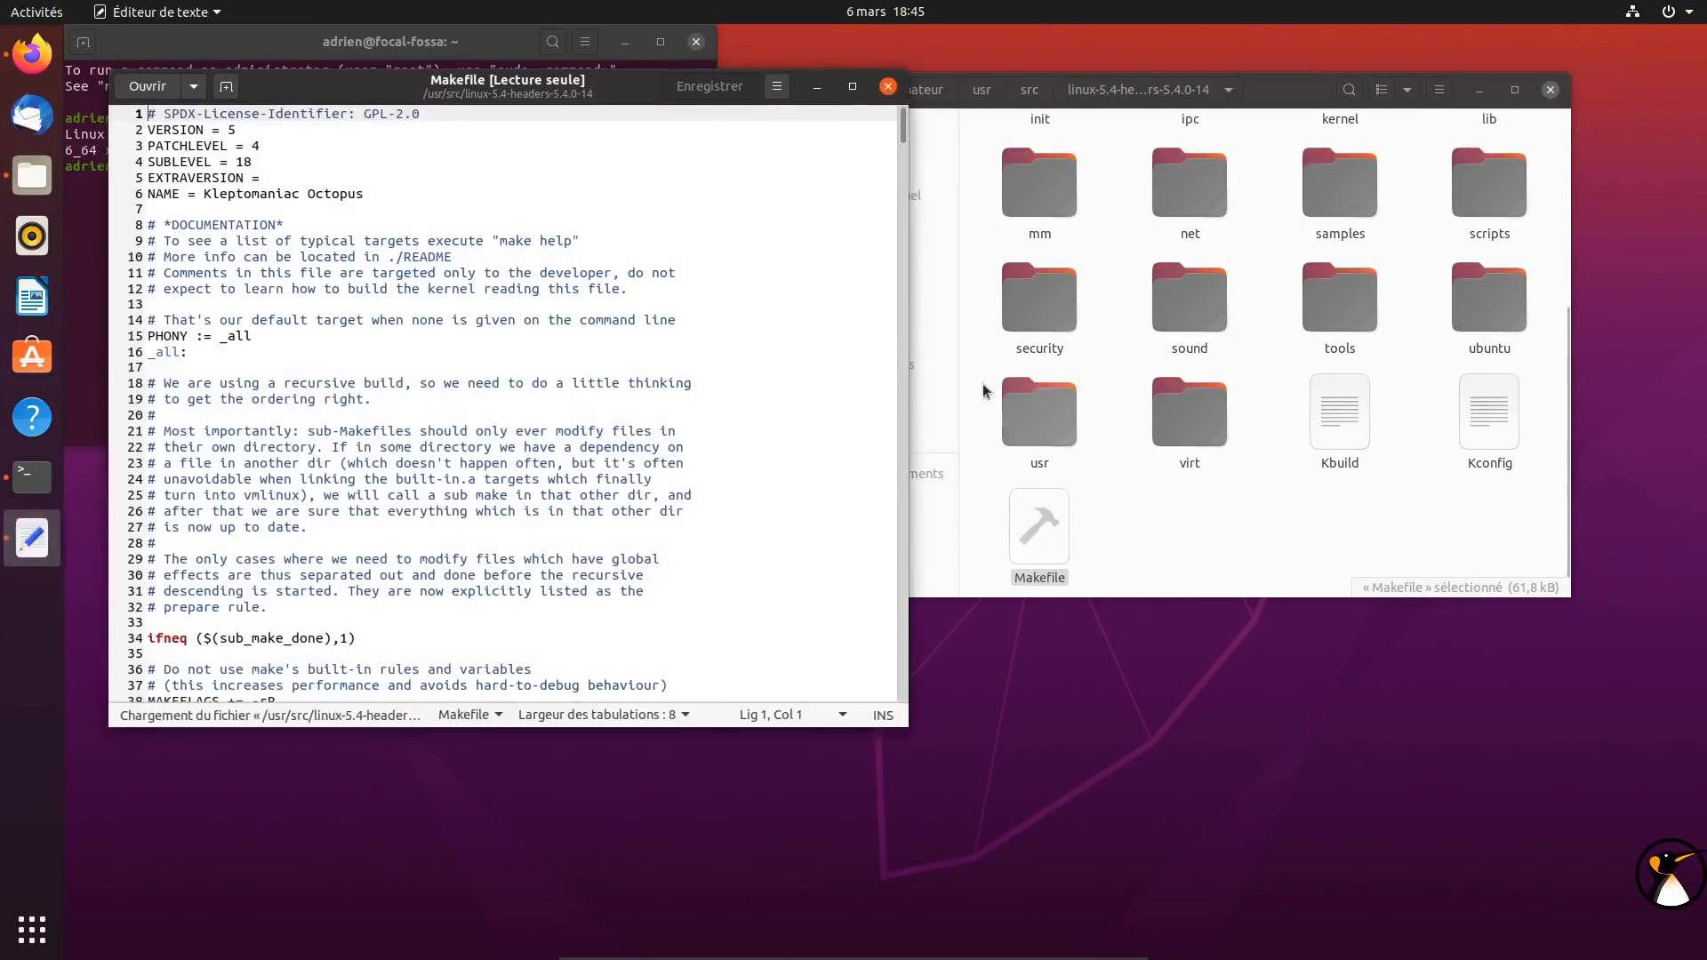
{"action": "left_click_drag", "start_coordinate": [638, 99], "coordinate": [1283, 210]}
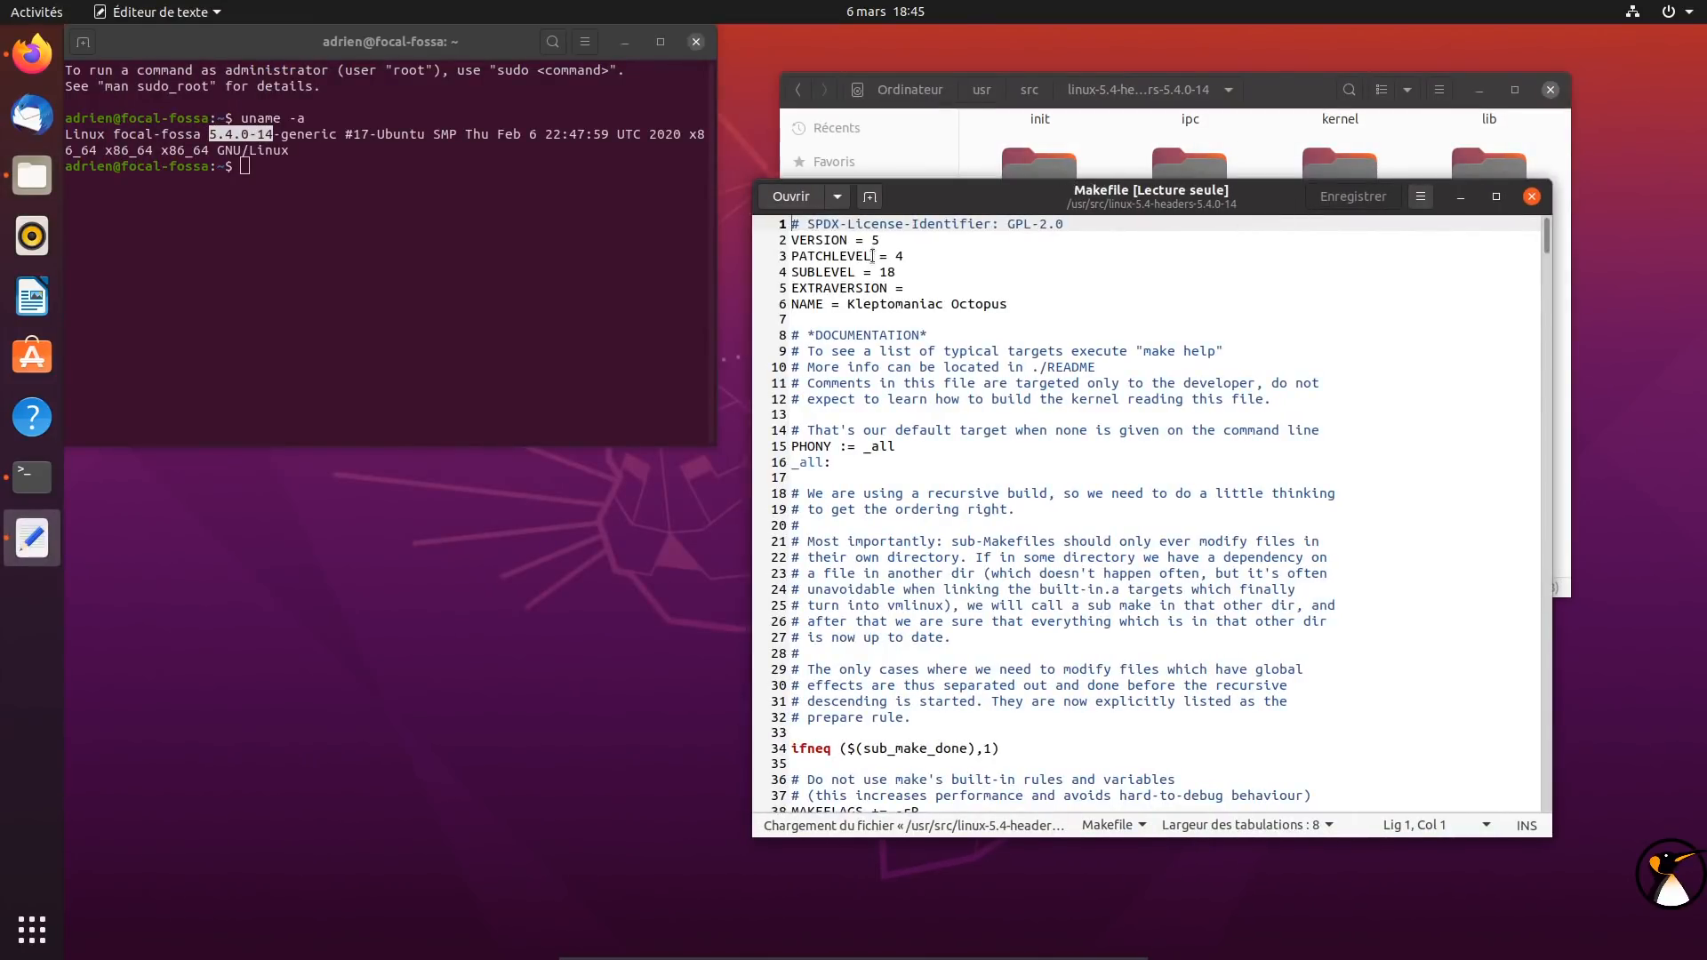
{"action": "left_click_drag", "start_coordinate": [870, 238], "coordinate": [1032, 267]}
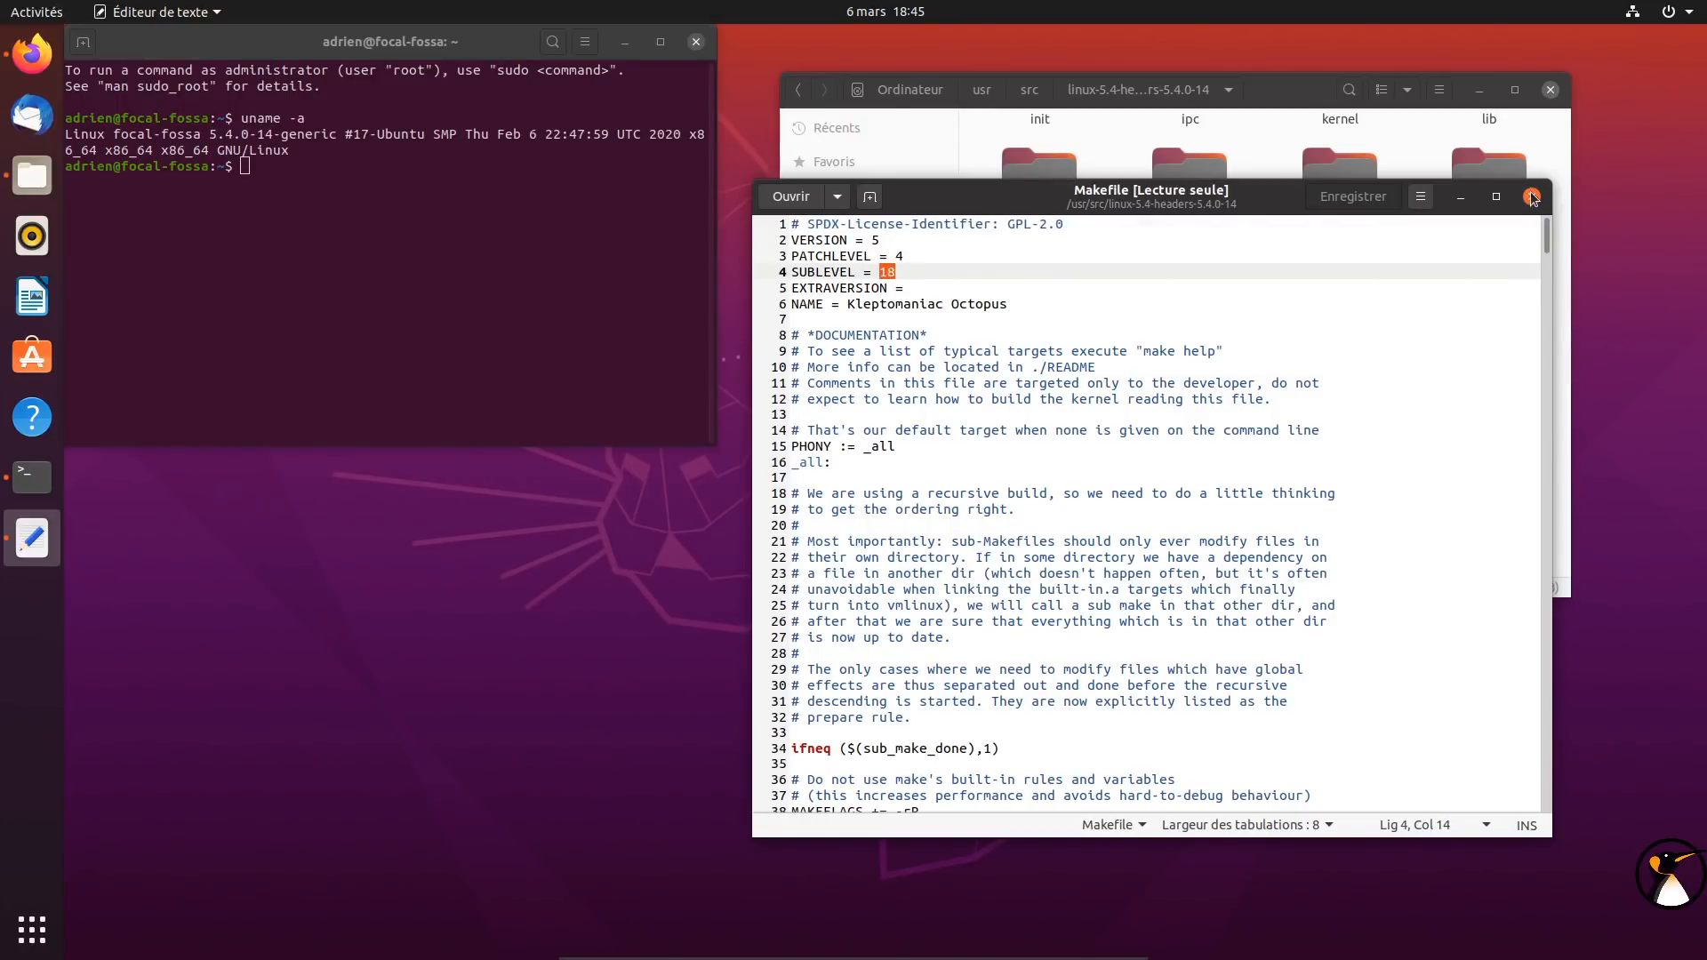
{"action": "left_click", "coordinate": [32, 53]}
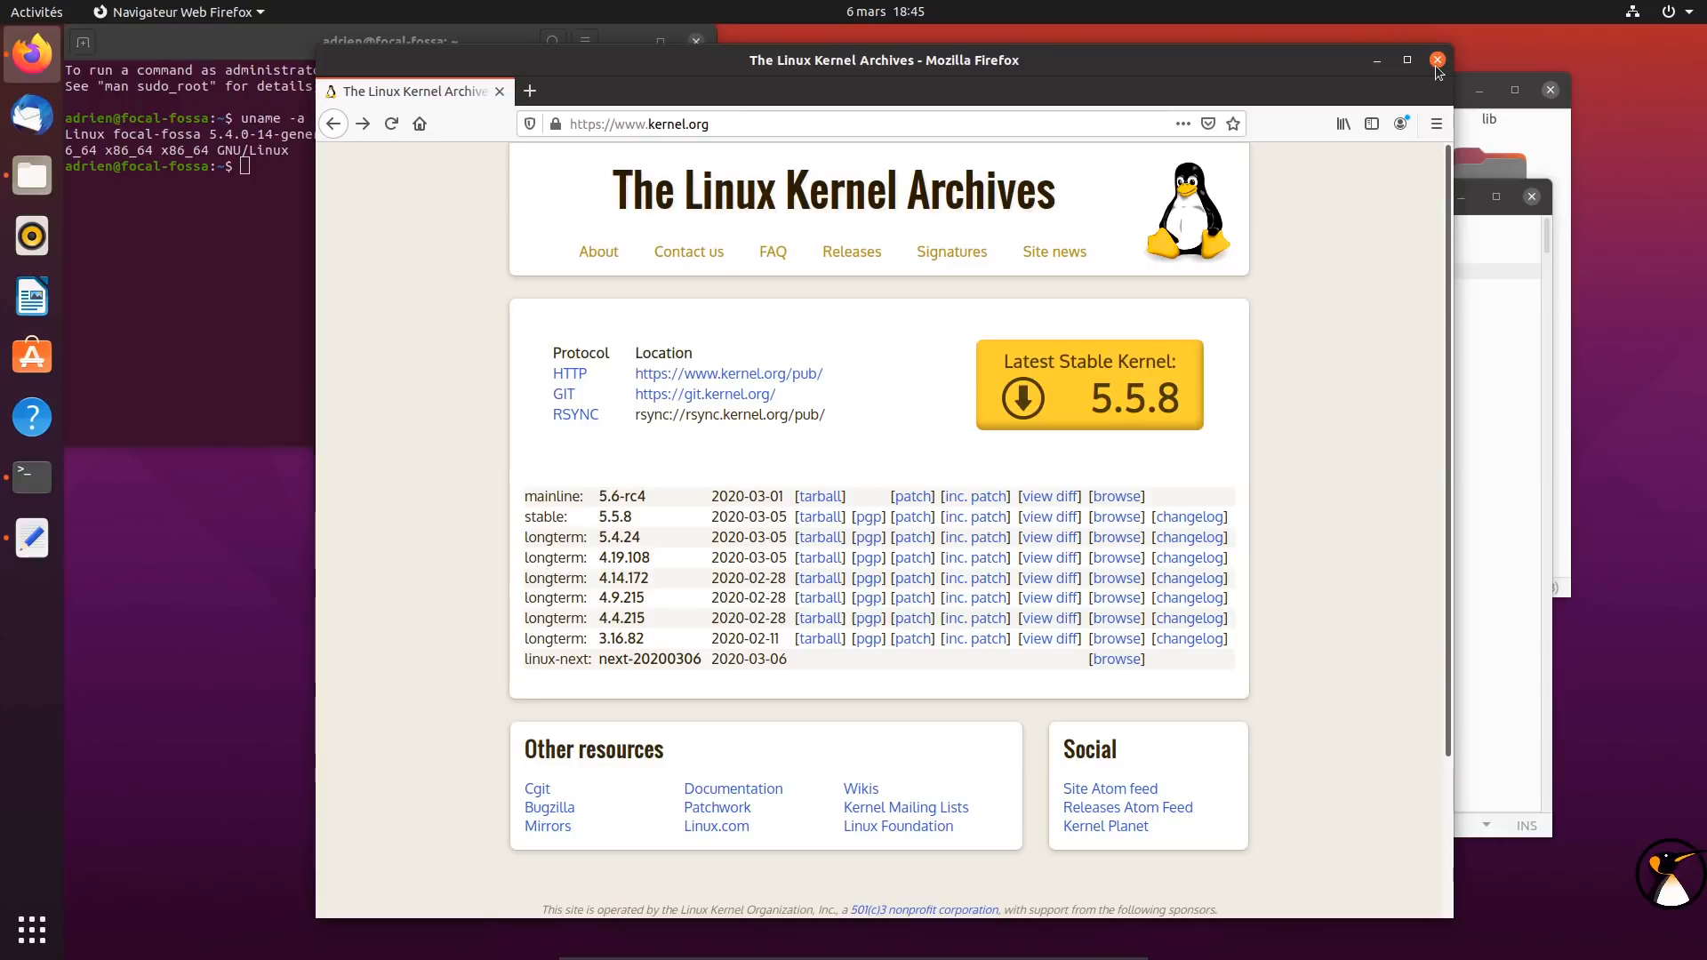
{"action": "left_click", "coordinate": [1380, 61]}
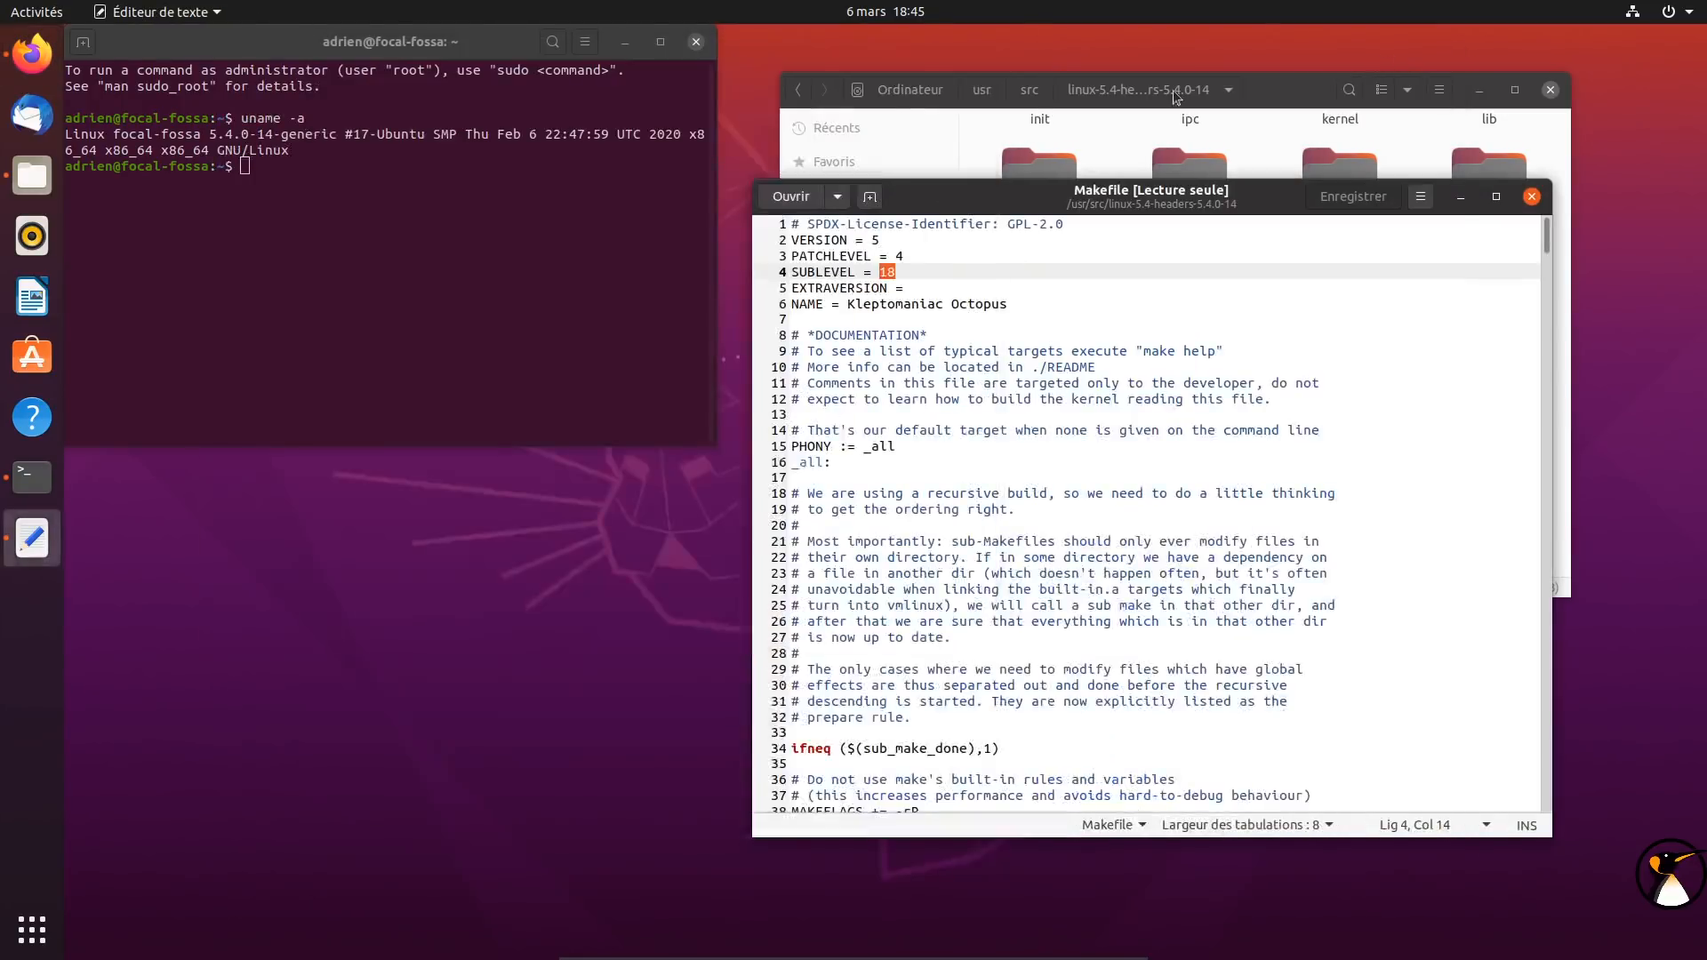
Close the Makefile and the terminal, and return the Files window to Dossier personnel
{"action": "left_click_drag", "start_coordinate": [436, 45], "coordinate": [811, 342]}
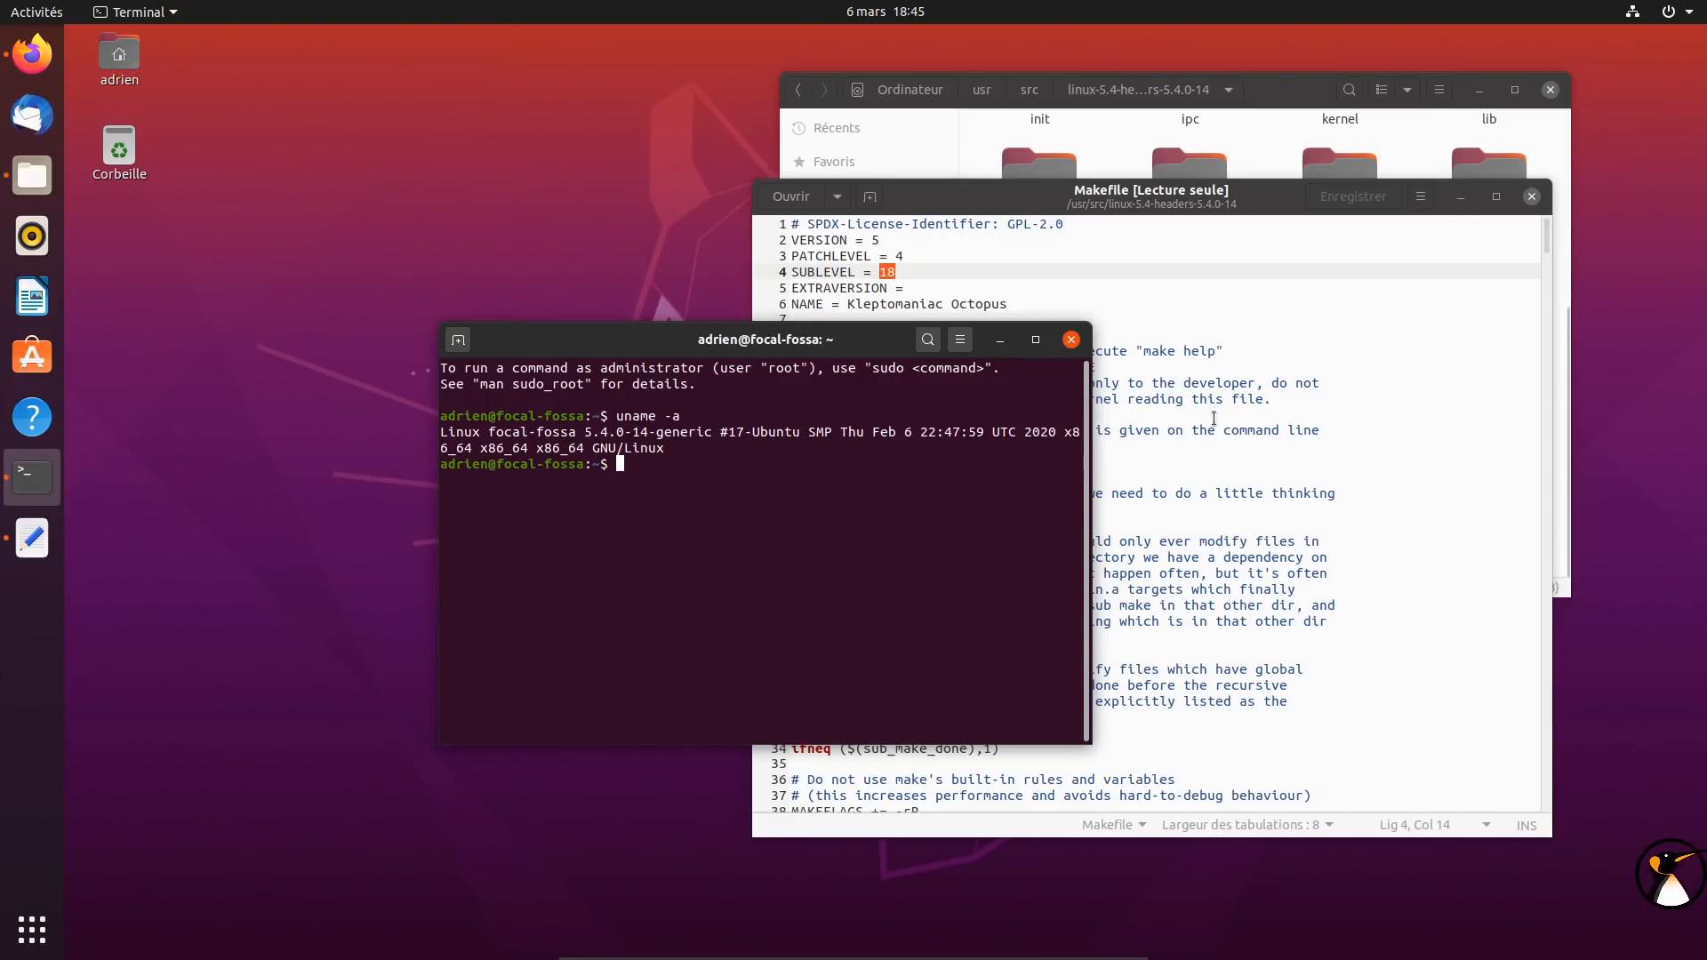
{"action": "left_click_drag", "start_coordinate": [877, 349], "coordinate": [770, 270]}
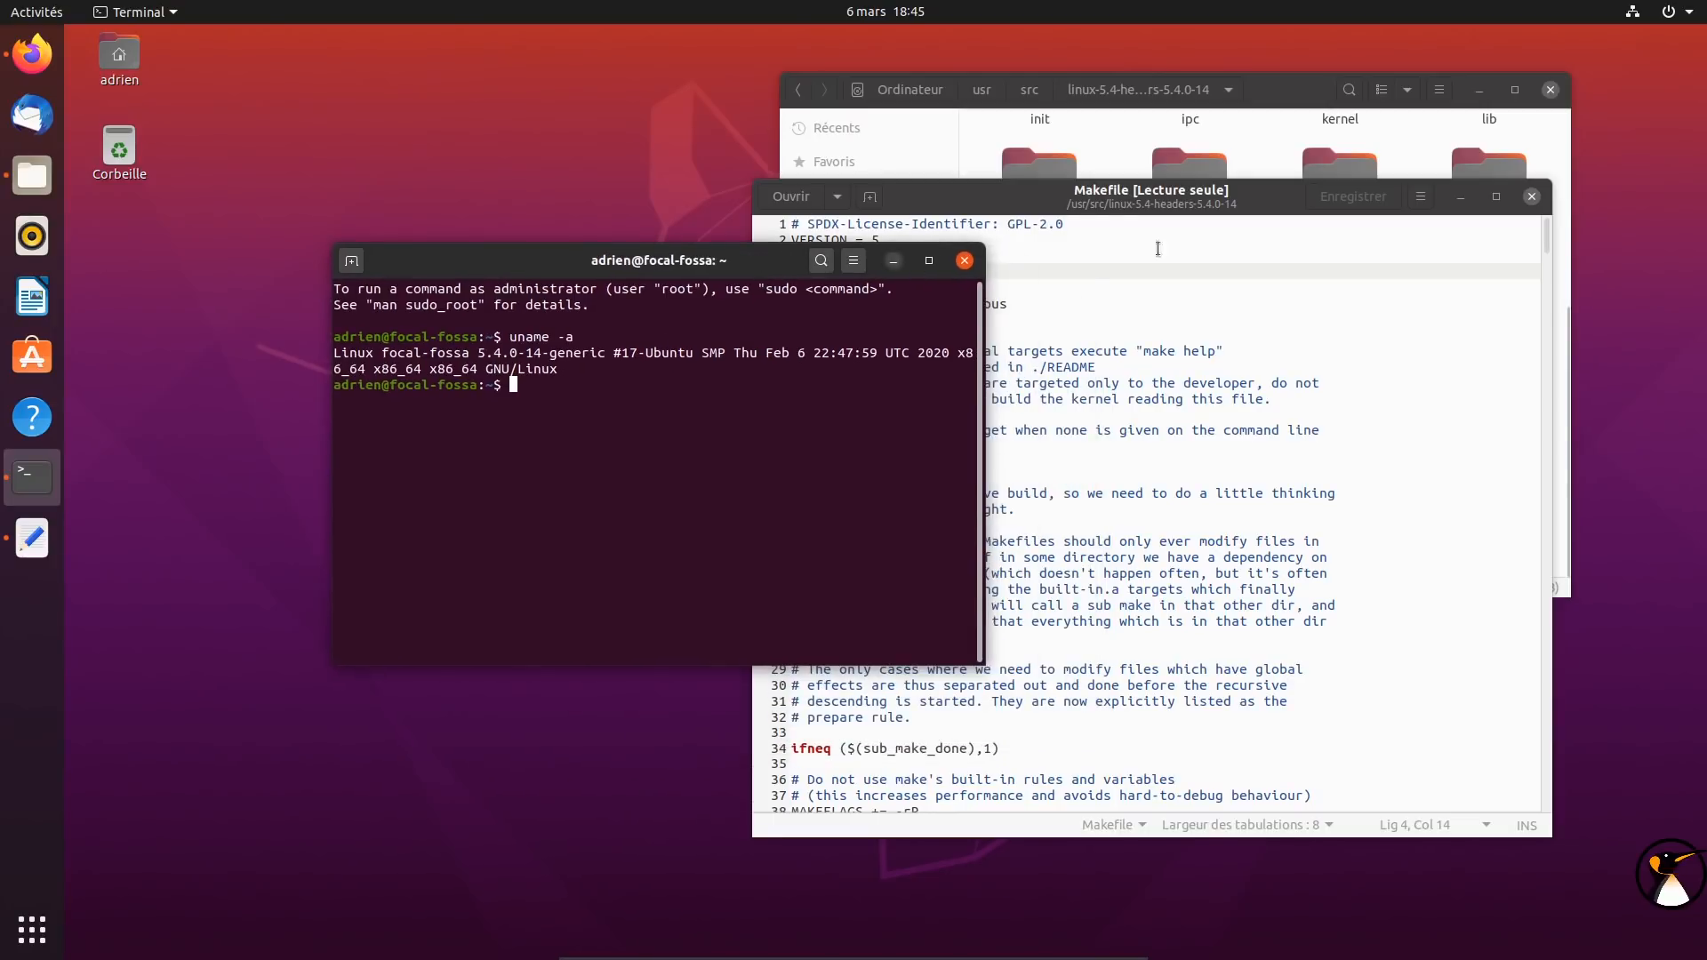
{"action": "left_click", "coordinate": [1532, 201]}
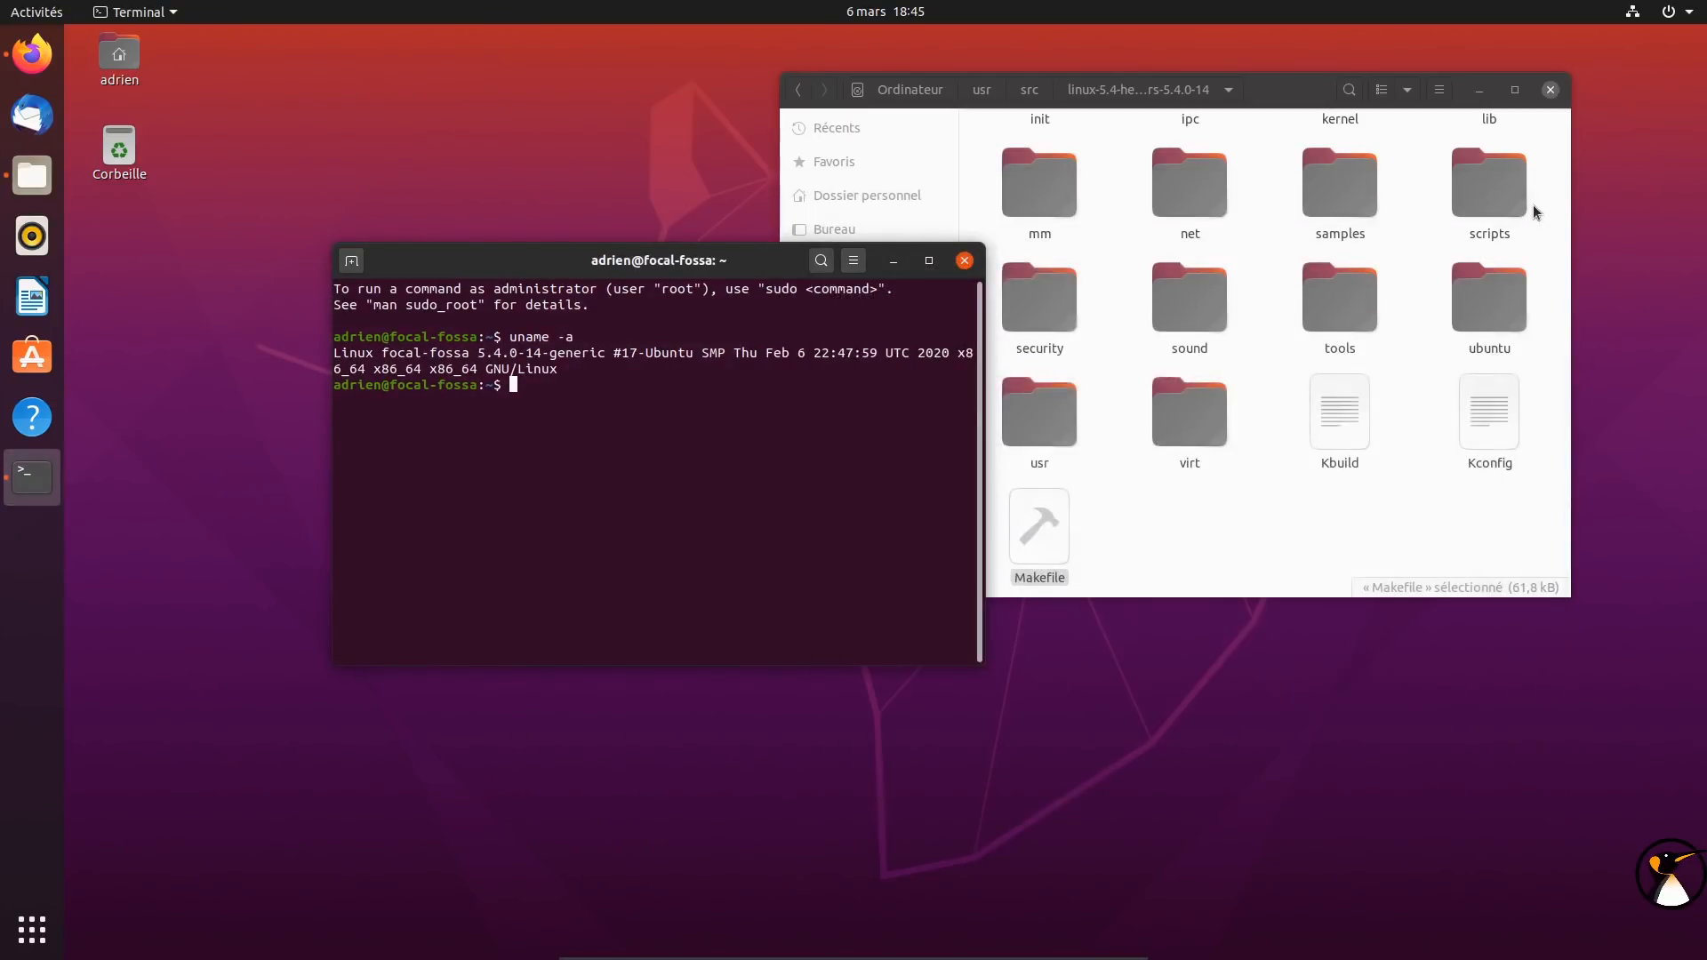
{"action": "left_click", "coordinate": [964, 259]}
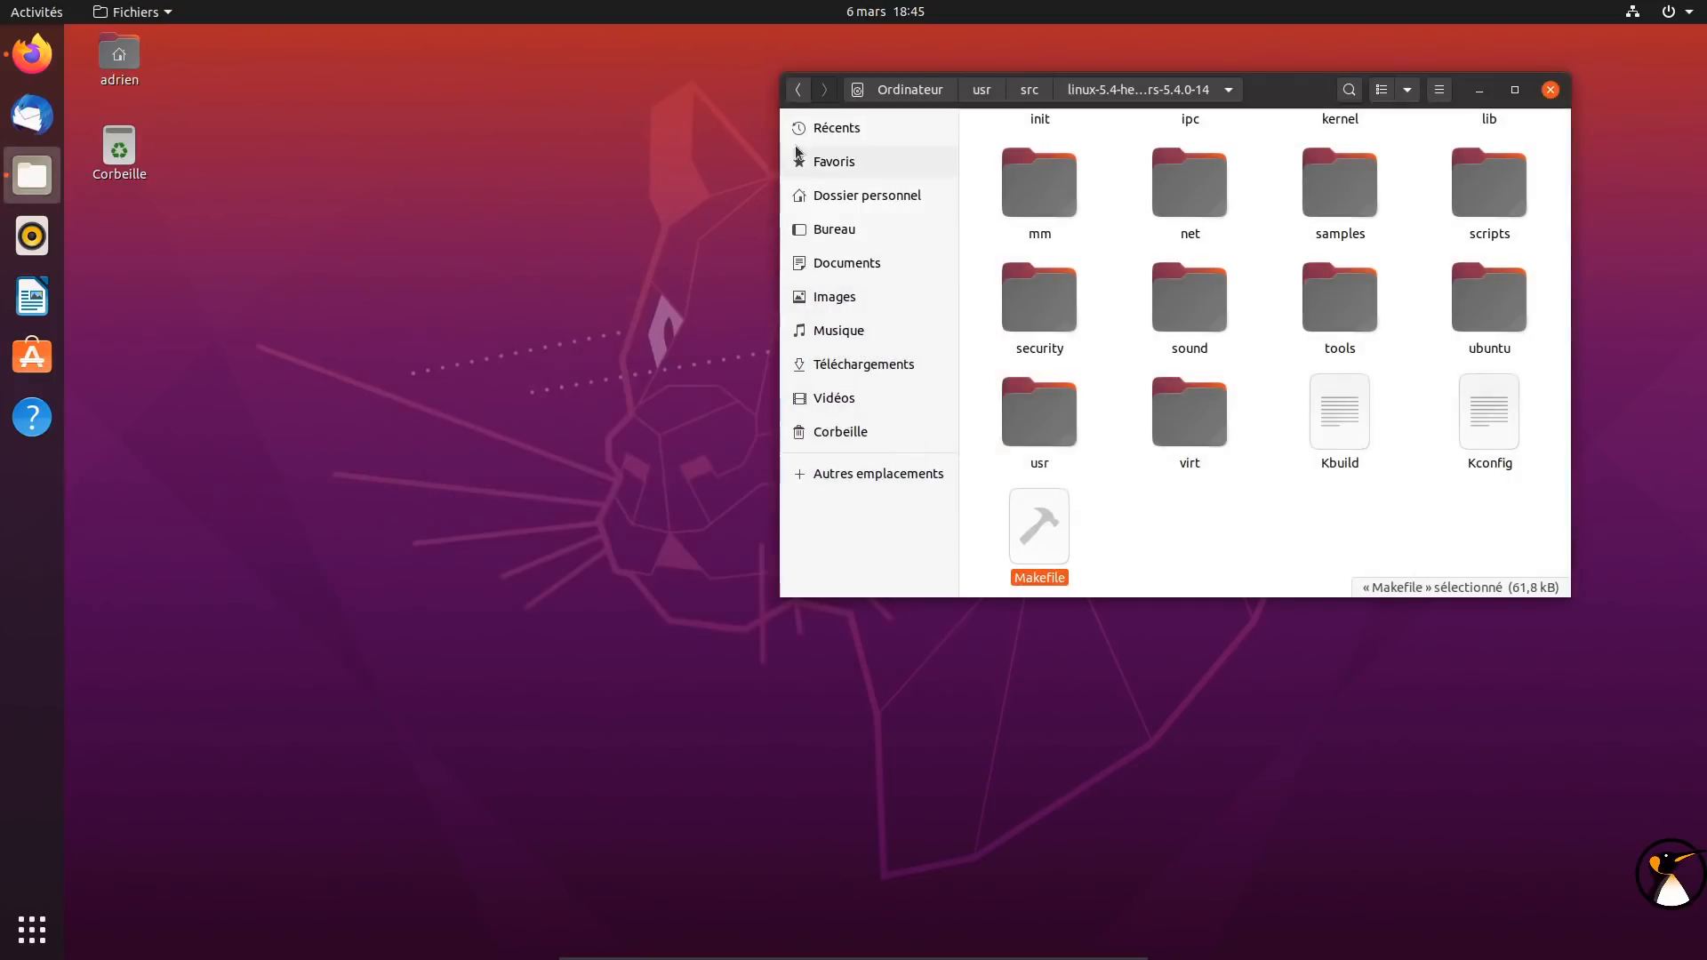
{"action": "left_click", "coordinate": [842, 189]}
Install gnome-tweaks with sudo apt in a new terminal, authenticating with the account password, and close the terminal
{"action": "mouse_move", "coordinate": [2, 2]}
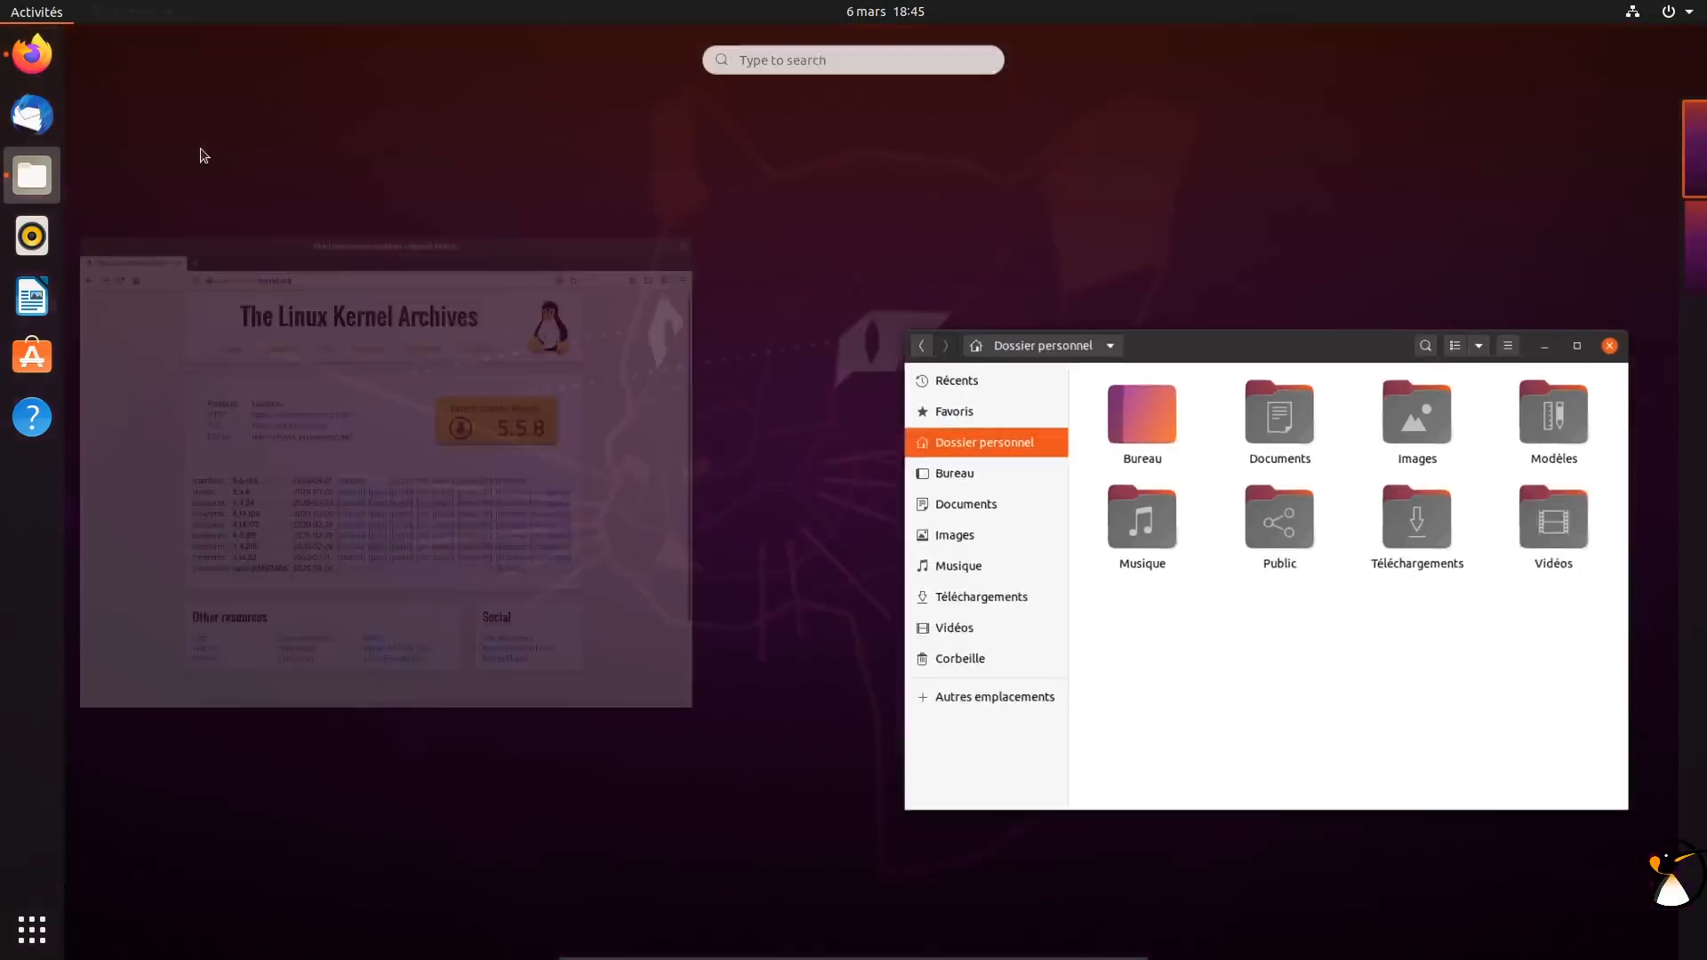
{"action": "type", "text": "term"}
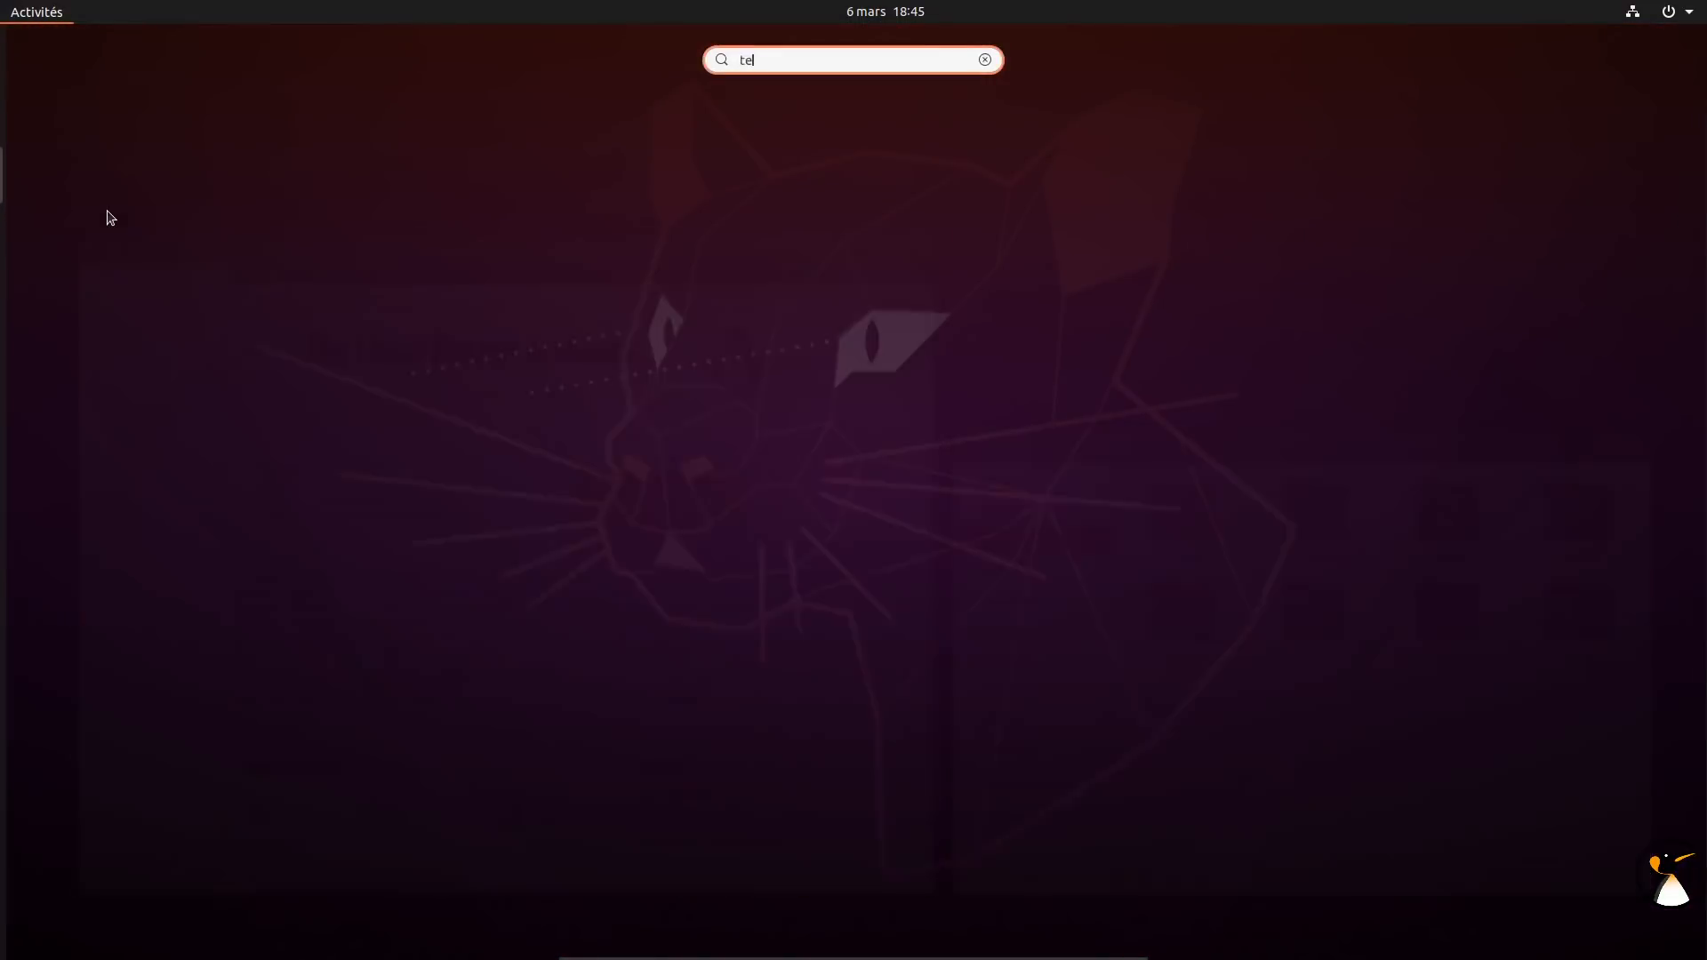
{"action": "key", "text": "Return"}
{"action": "type", "text": "sudp apt"}
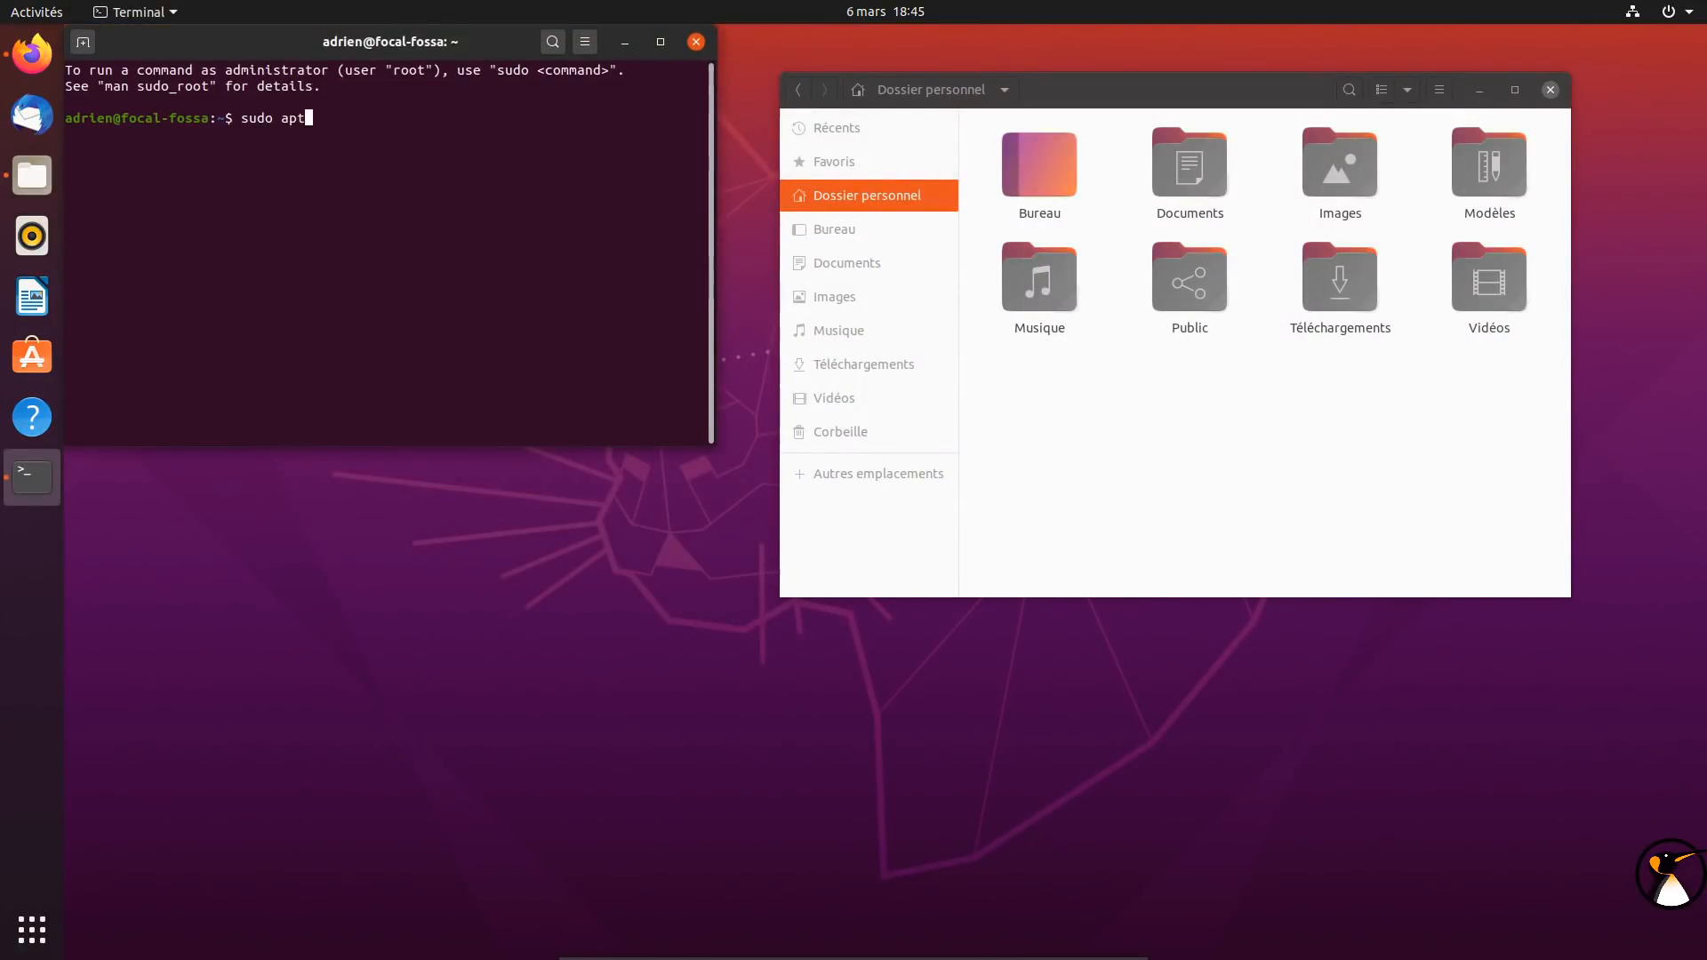
{"action": "type", "text": " install gnome-tweaks"}
{"action": "key", "text": "Return"}
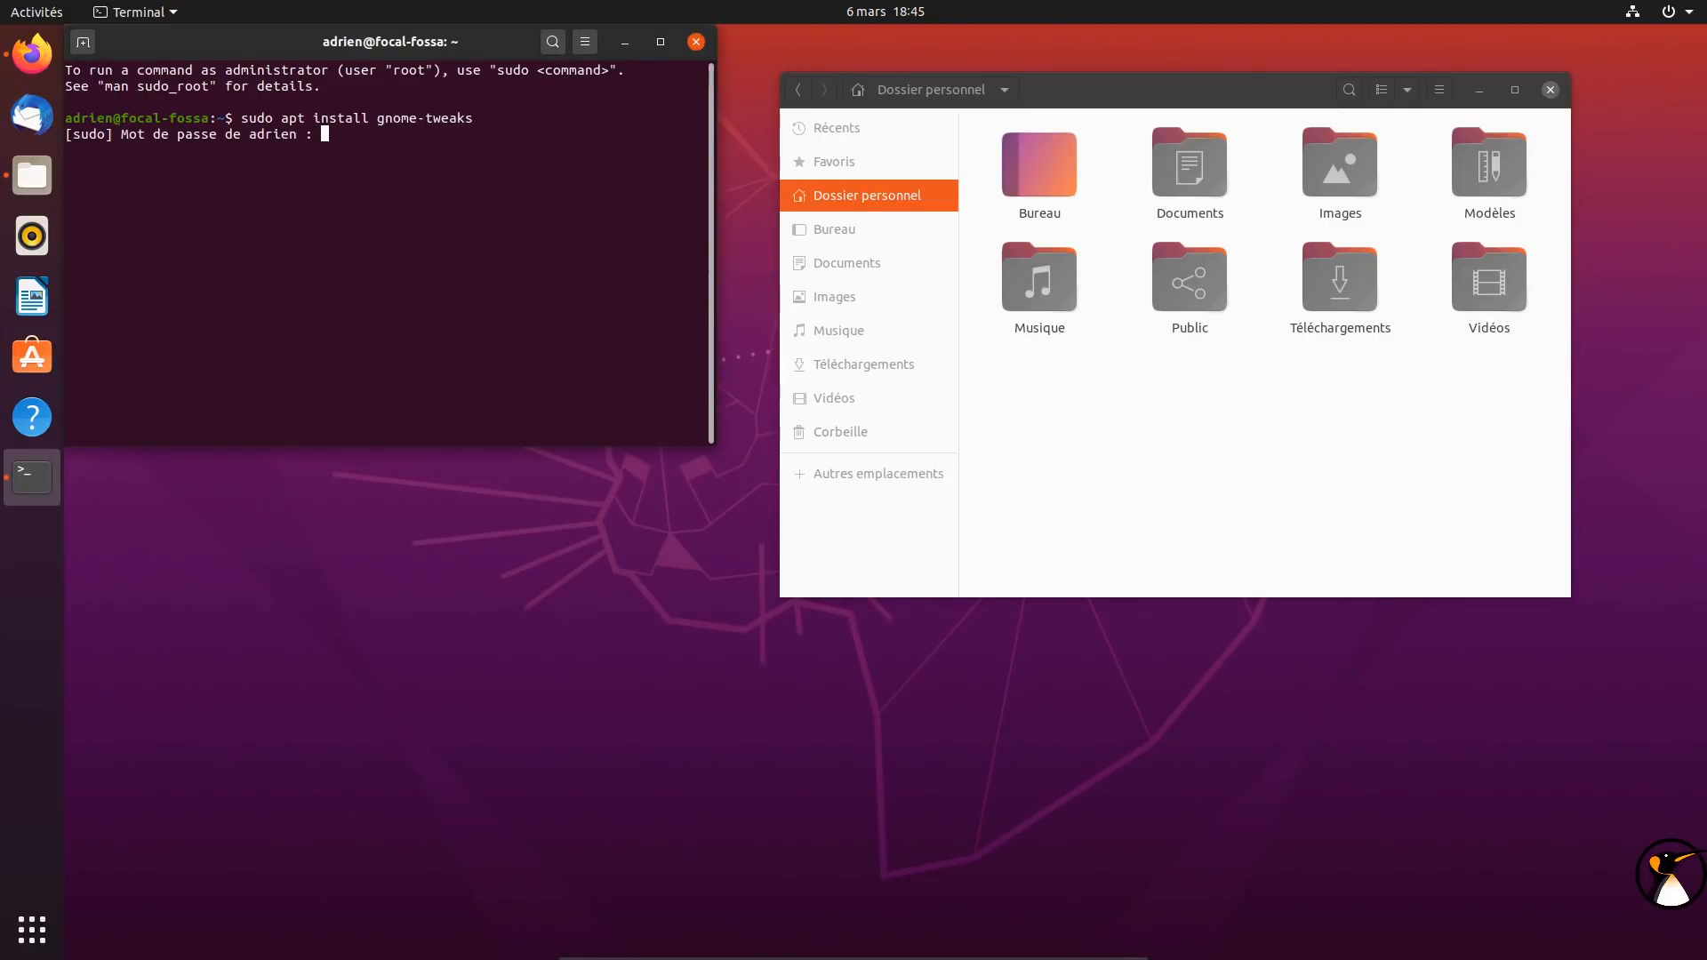
{"action": "key", "text": "Return"}
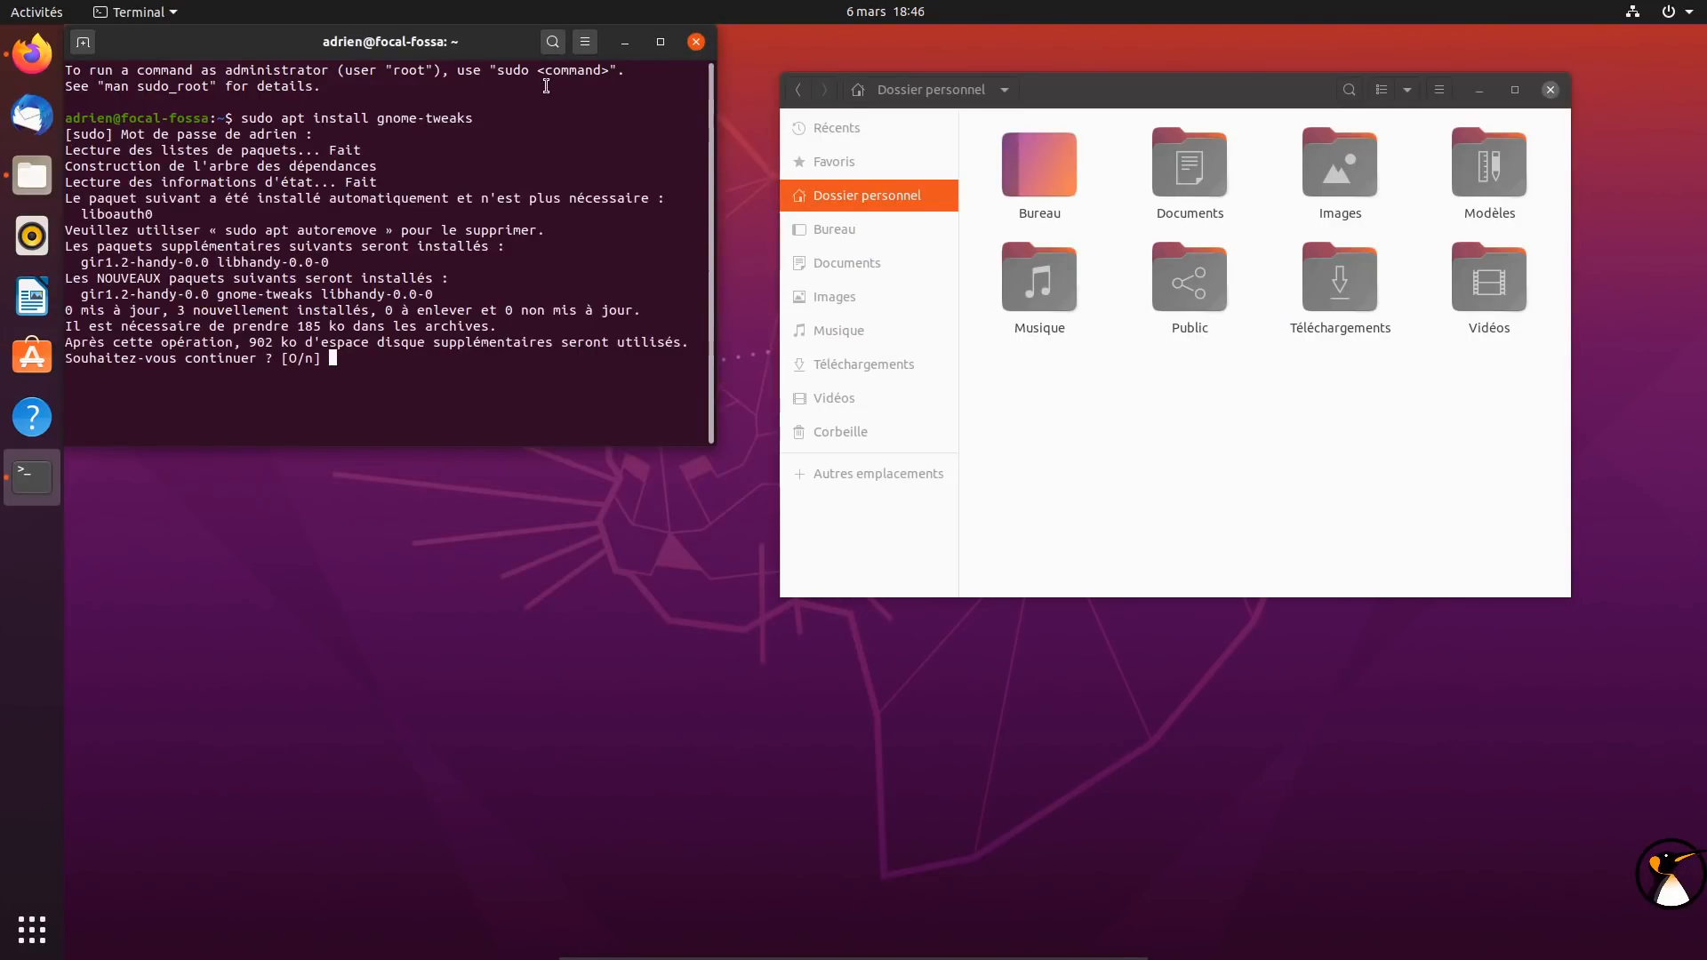
{"action": "key", "text": "Return"}
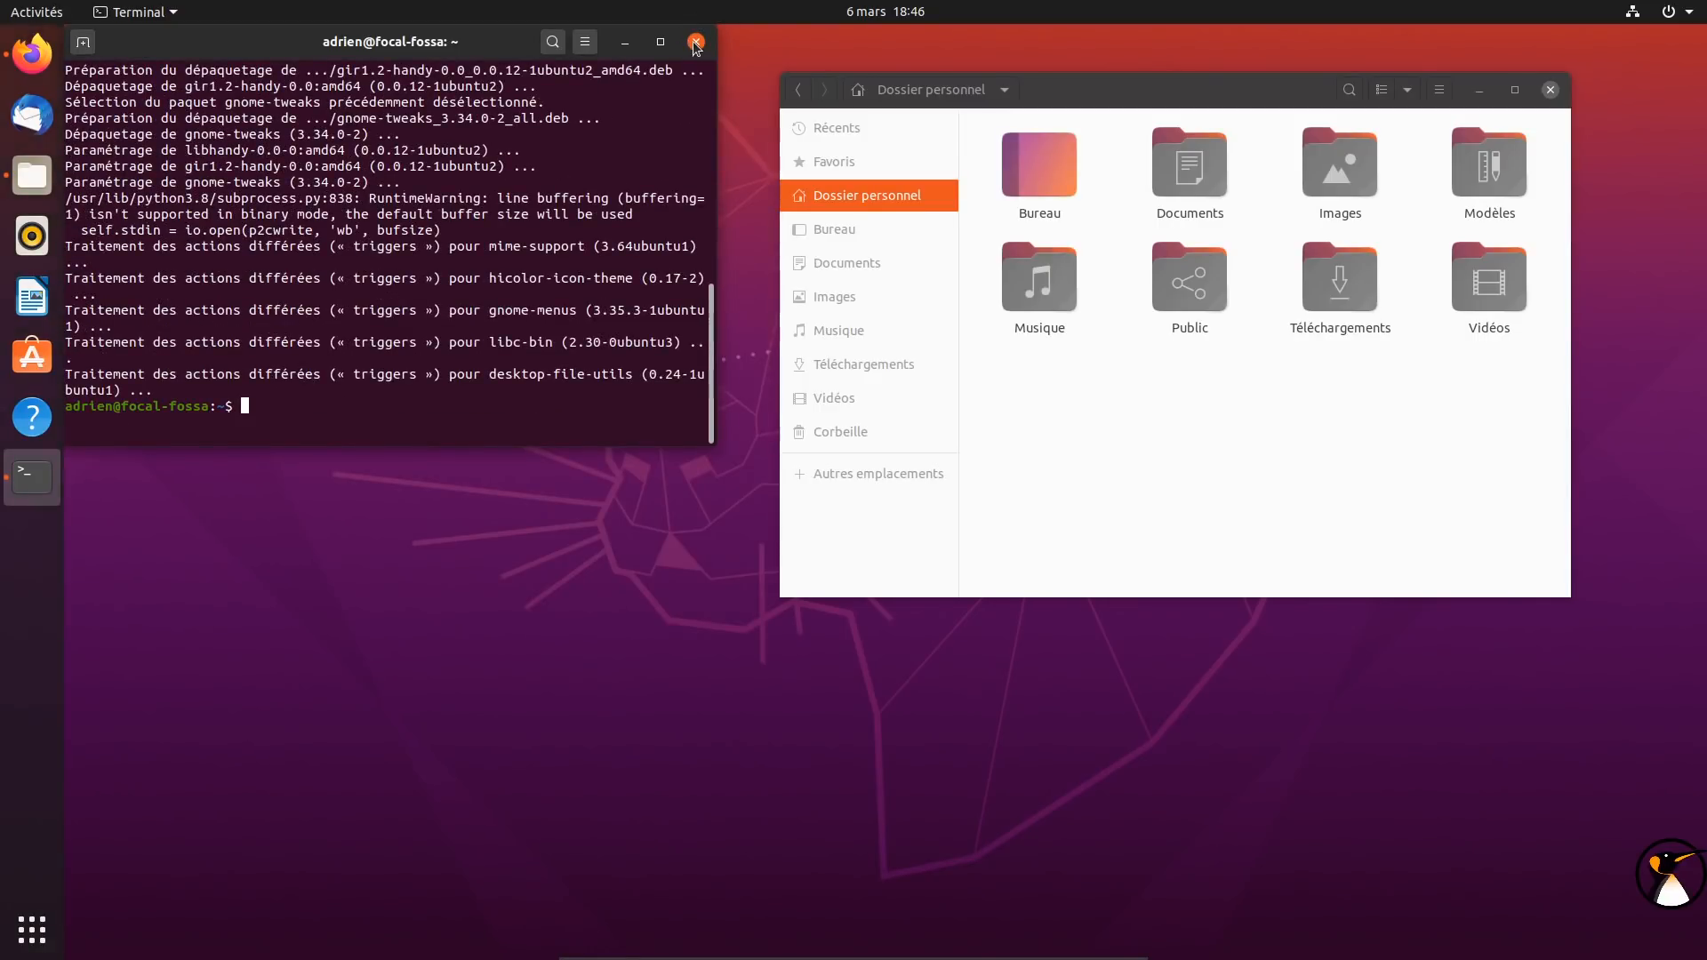
{"action": "left_click", "coordinate": [695, 42]}
Open a second Files window and arrange the two windows at the desktop's upper left and lower right
{"action": "middle_click", "coordinate": [32, 176]}
{"action": "left_click_drag", "start_coordinate": [515, 54], "coordinate": [1347, 365]}
{"action": "left_click_drag", "start_coordinate": [1092, 75], "coordinate": [639, 54]}
{"action": "left_click", "coordinate": [1235, 356]}
Search the applications for "twe" and launch Ajustements
{"action": "left_click", "coordinate": [17, 7]}
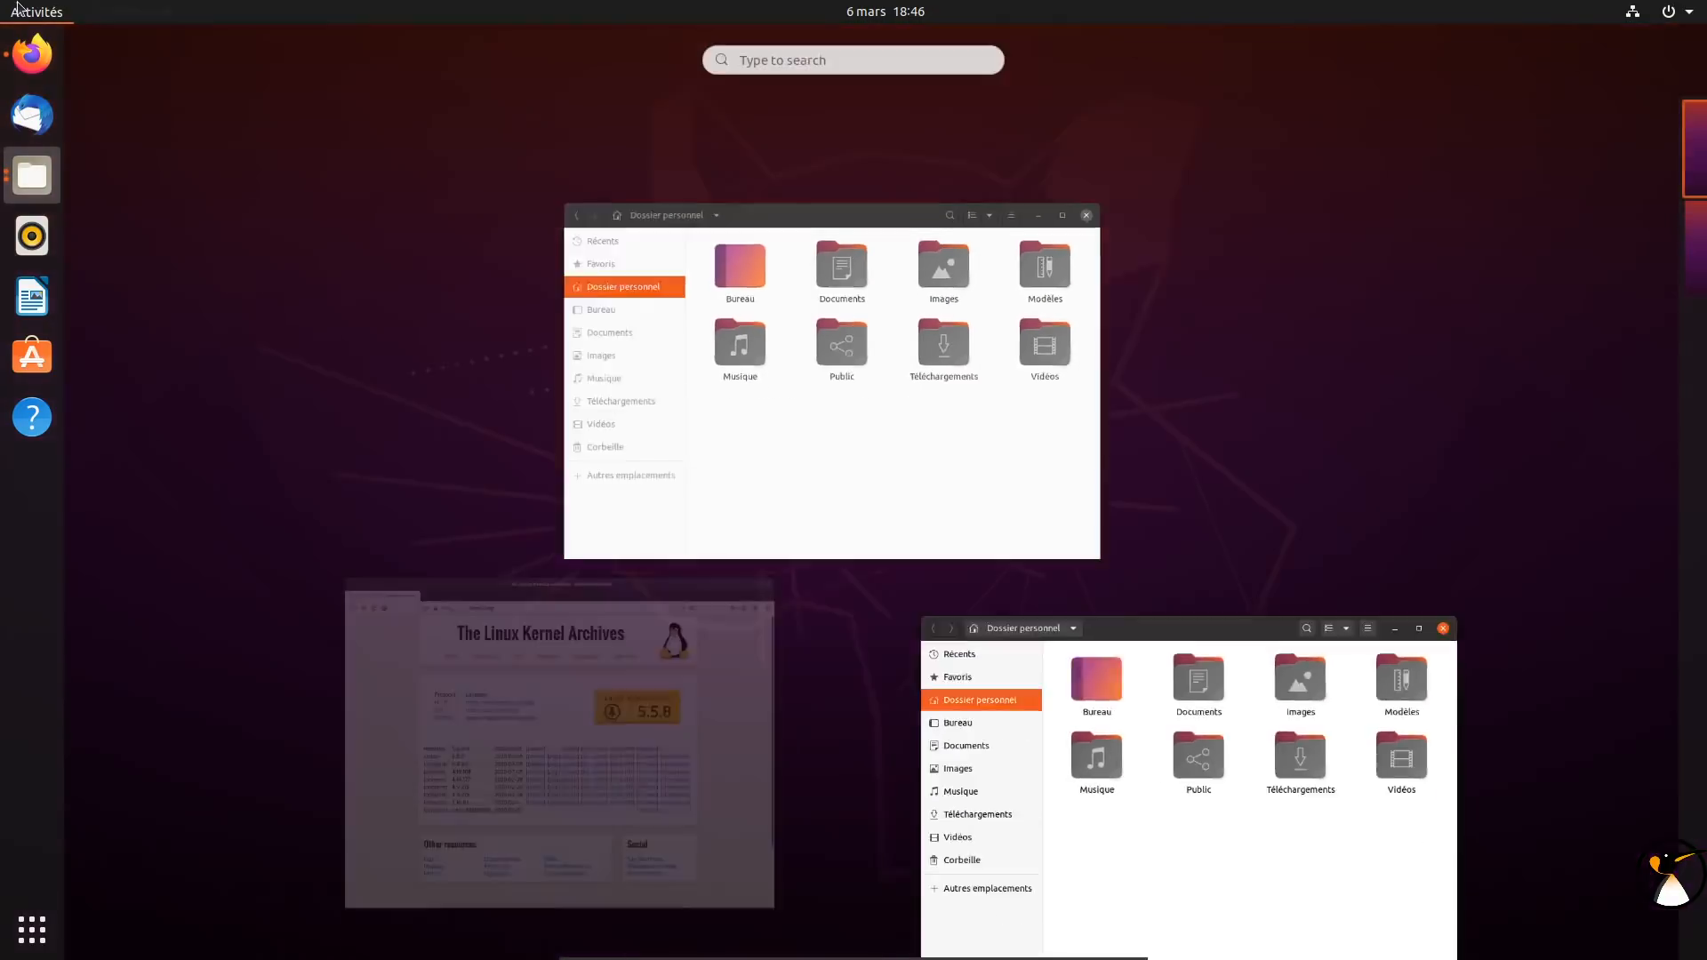
{"action": "type", "text": "twl"}
{"action": "type", "text": "e"}
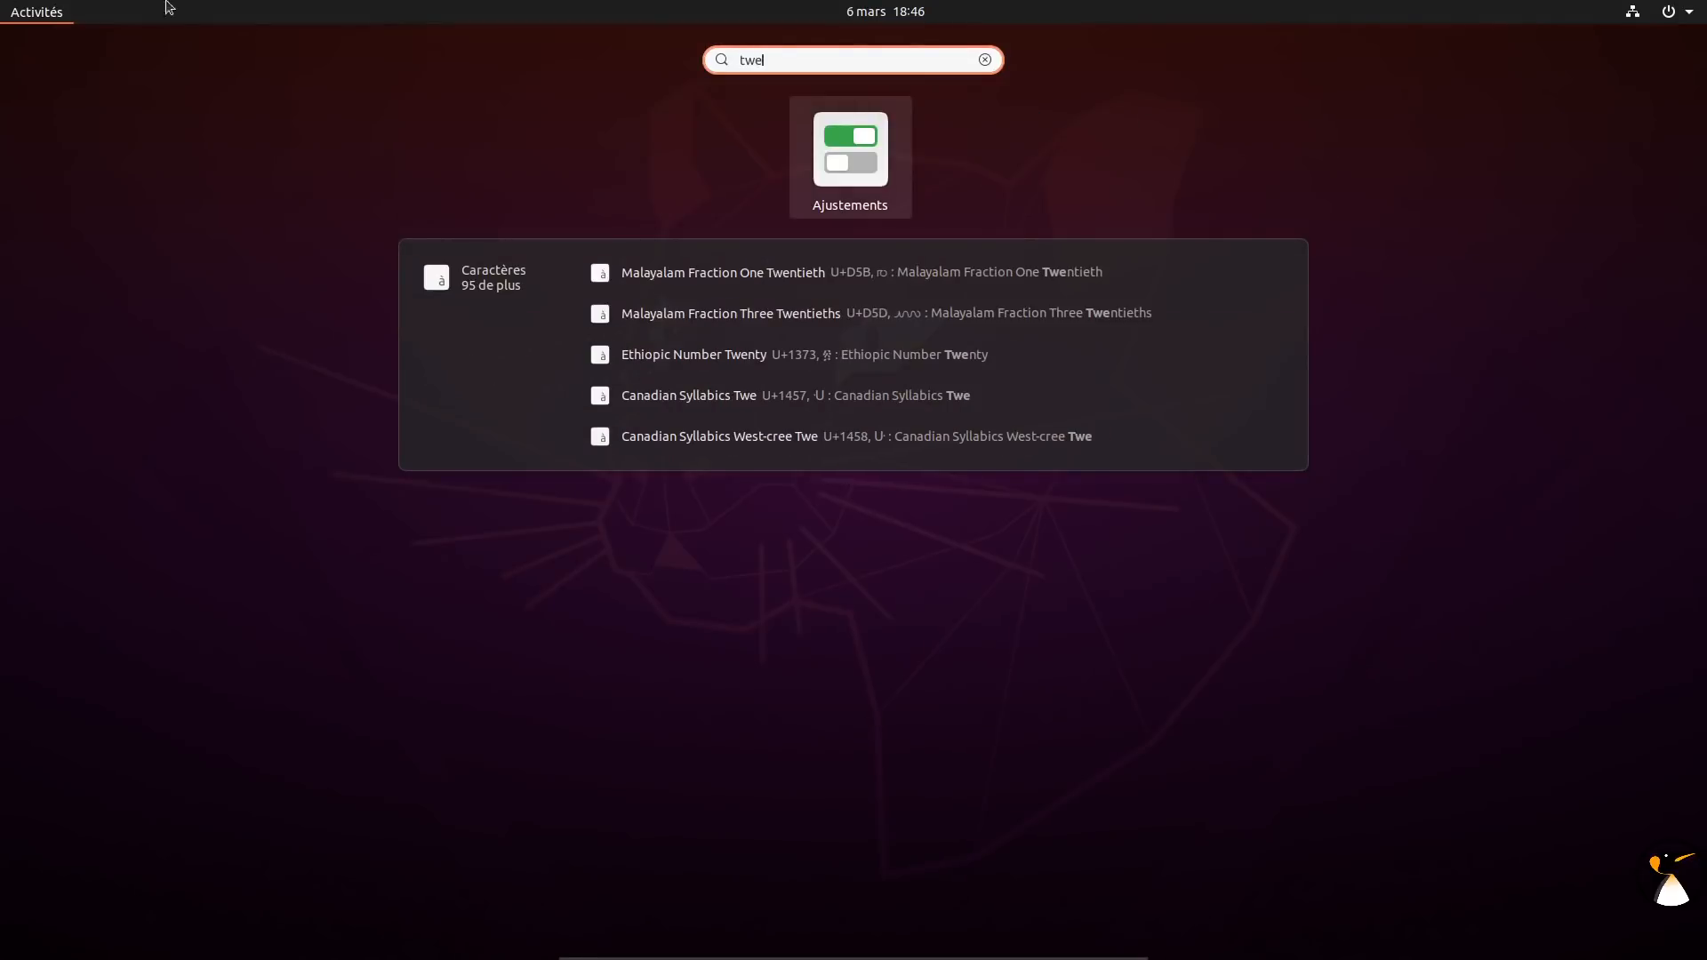
{"action": "left_click", "coordinate": [881, 189]}
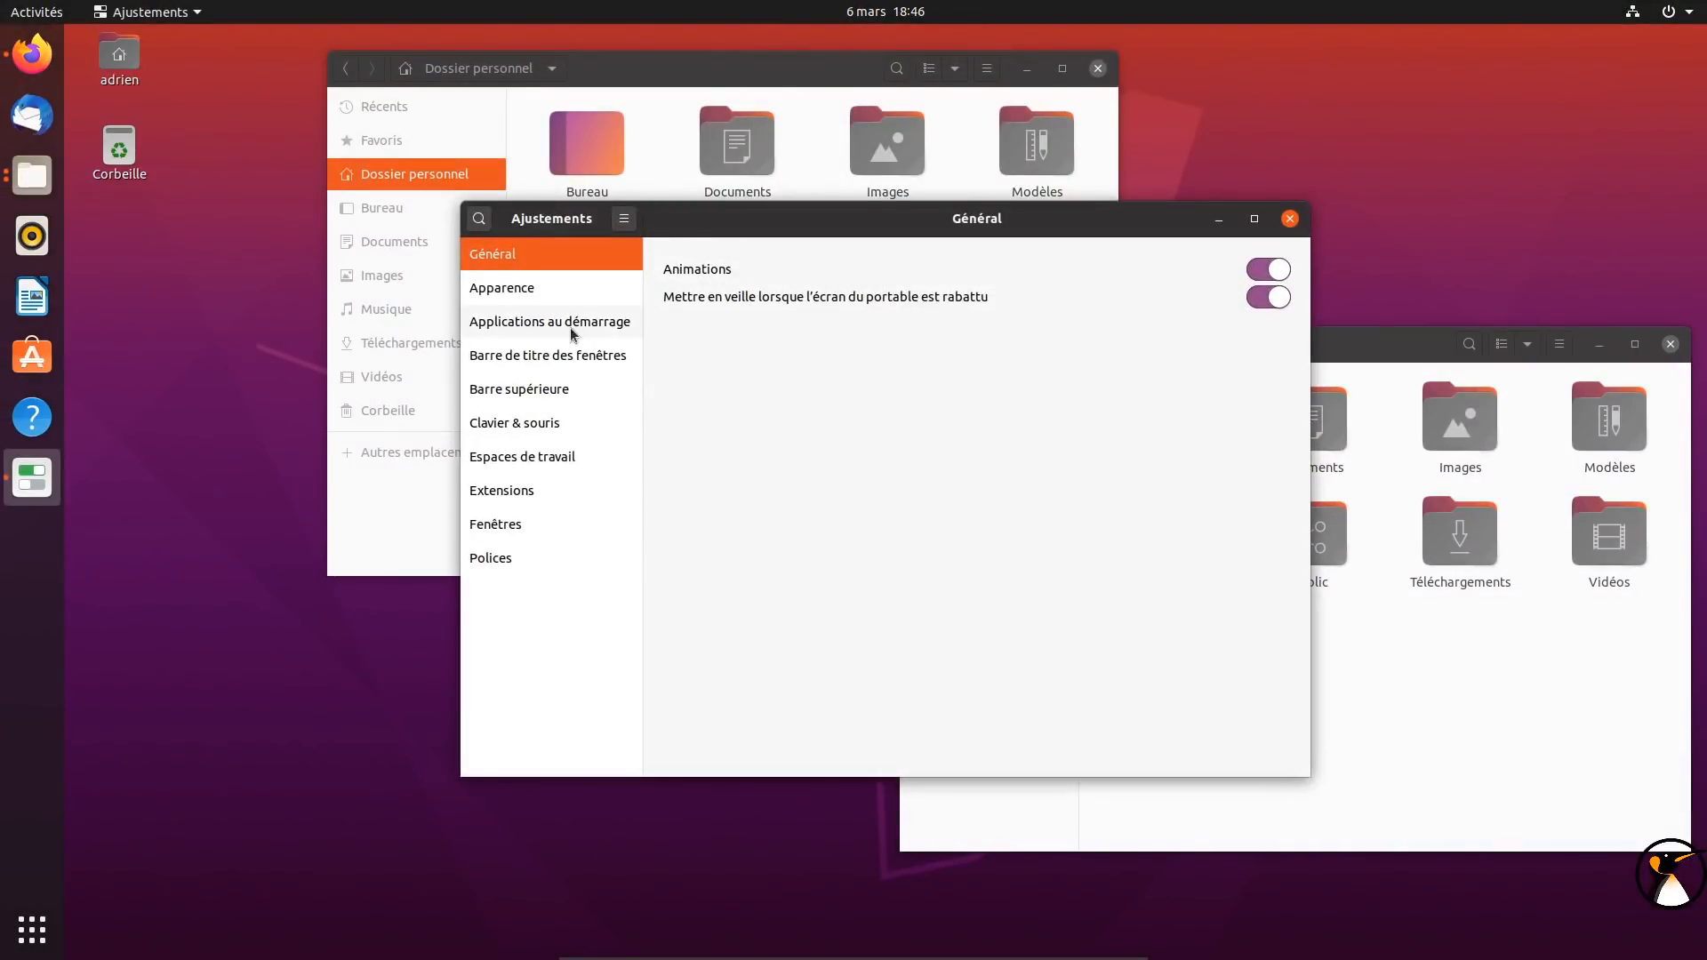
Show the Apparence settings of Ajustements and arrange its window beside the two Files windows so all three can be seen
{"action": "left_click", "coordinate": [569, 290]}
{"action": "left_click_drag", "start_coordinate": [1120, 228], "coordinate": [622, 687]}
{"action": "left_click_drag", "start_coordinate": [1267, 353], "coordinate": [1157, 263]}
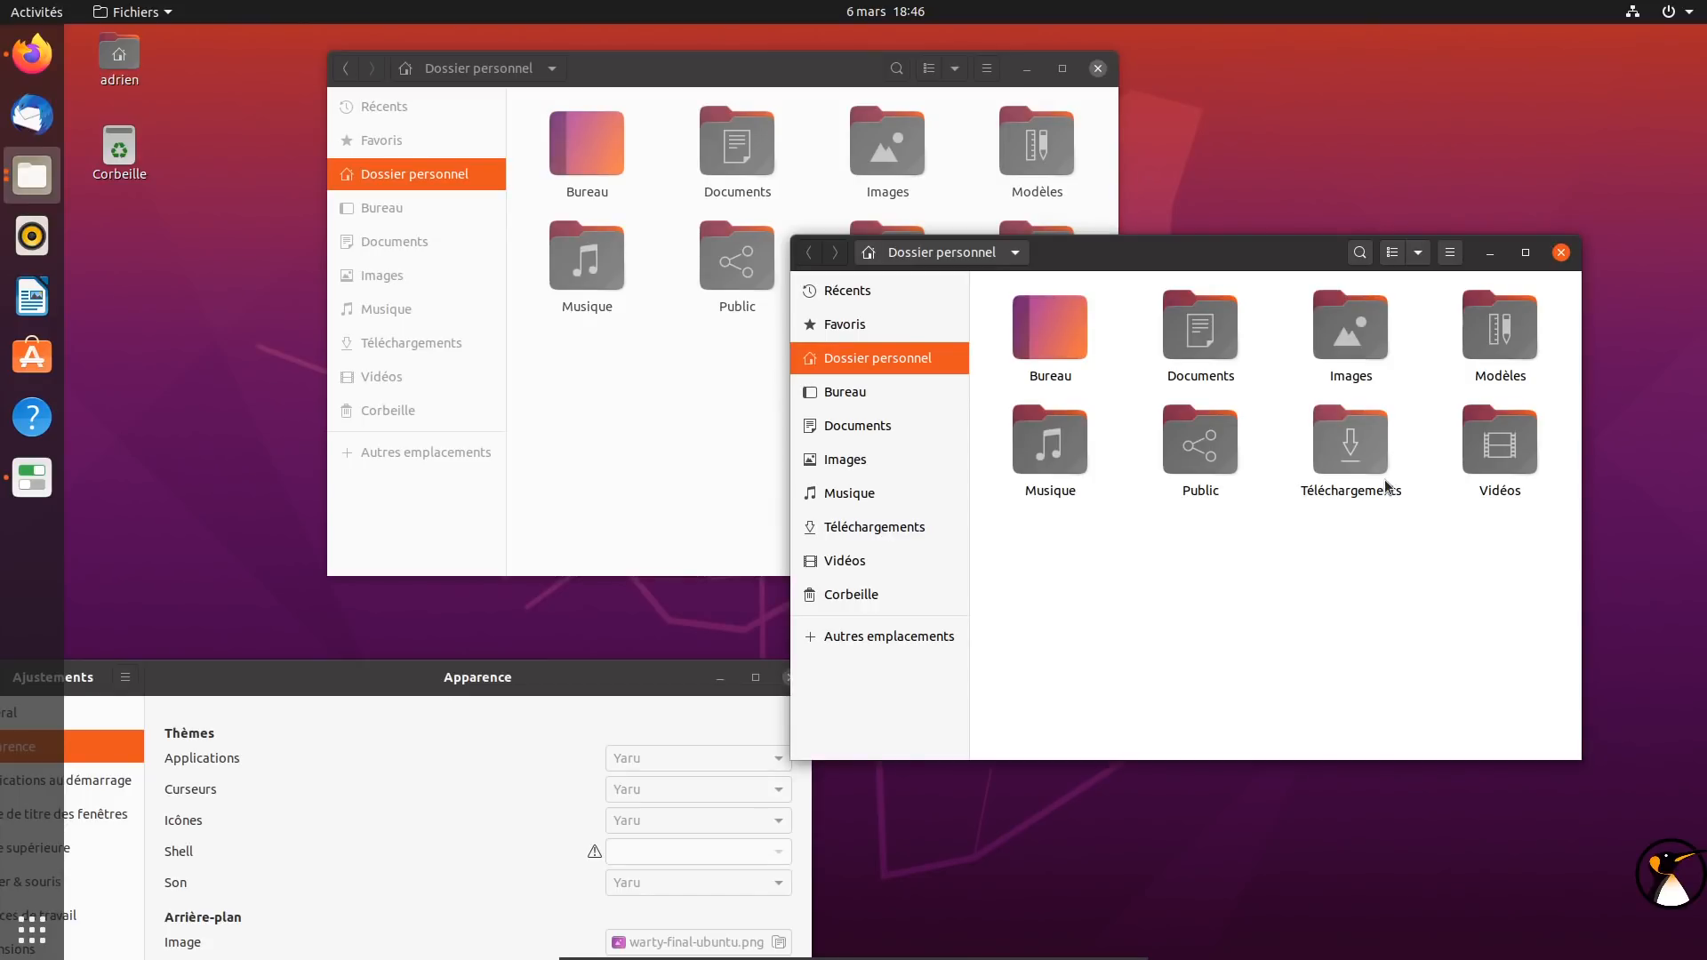
{"action": "left_click_drag", "start_coordinate": [604, 680], "coordinate": [711, 426]}
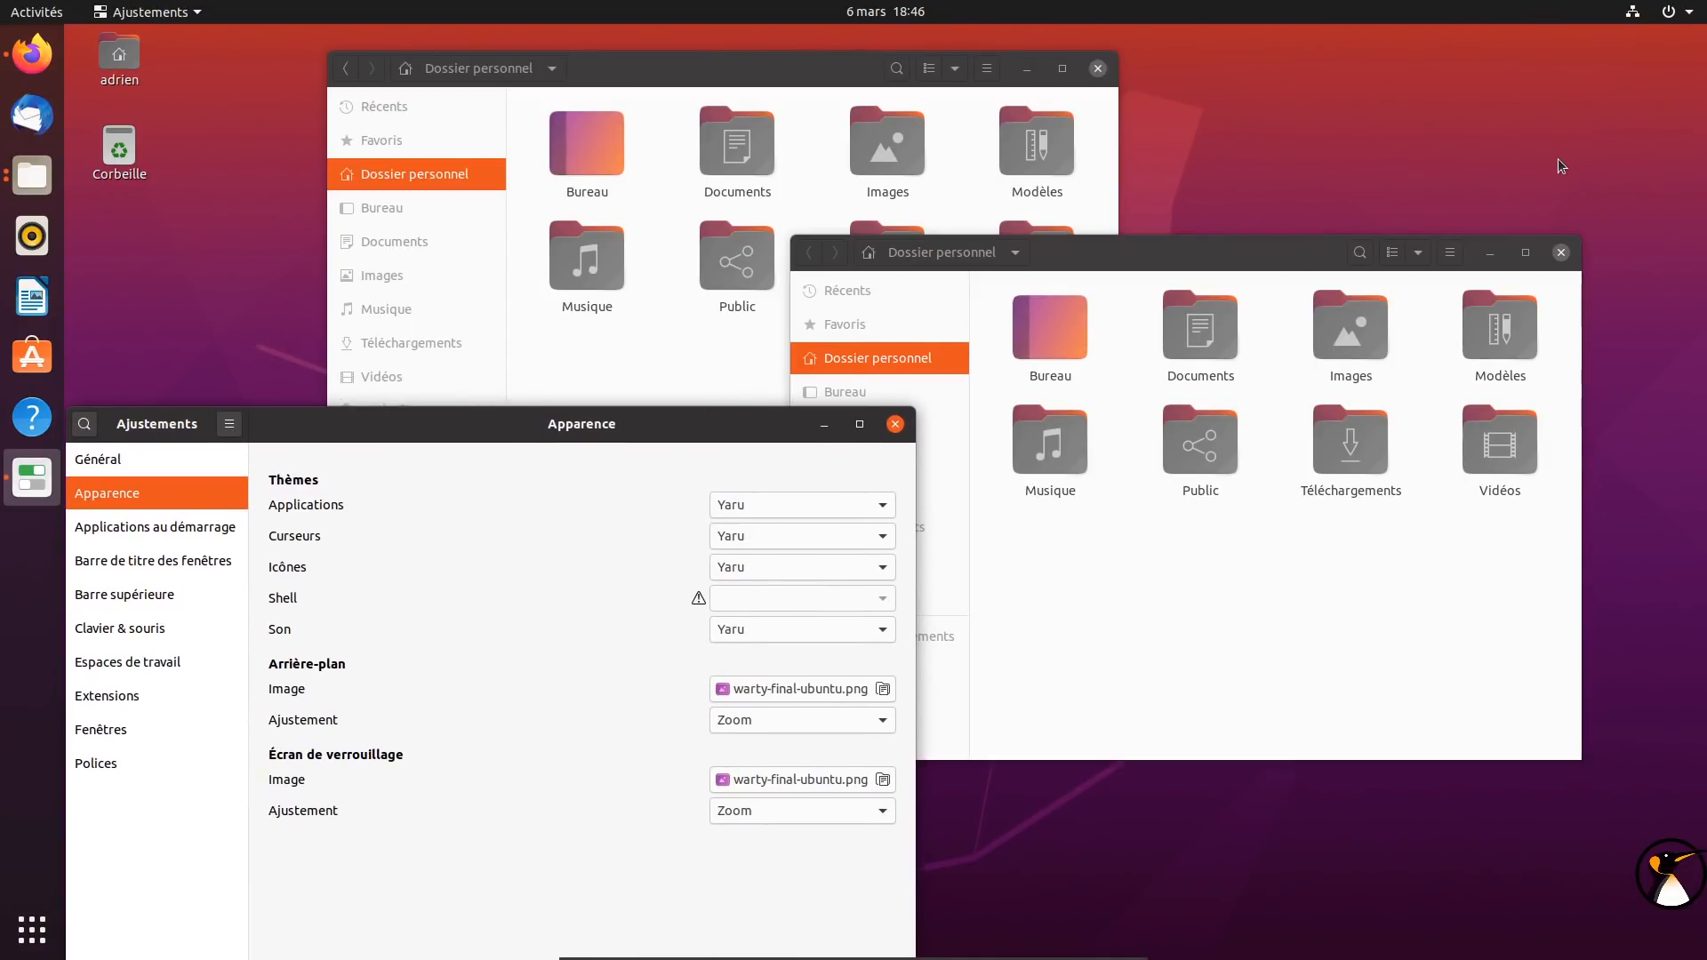
{"action": "left_click", "coordinate": [1135, 259]}
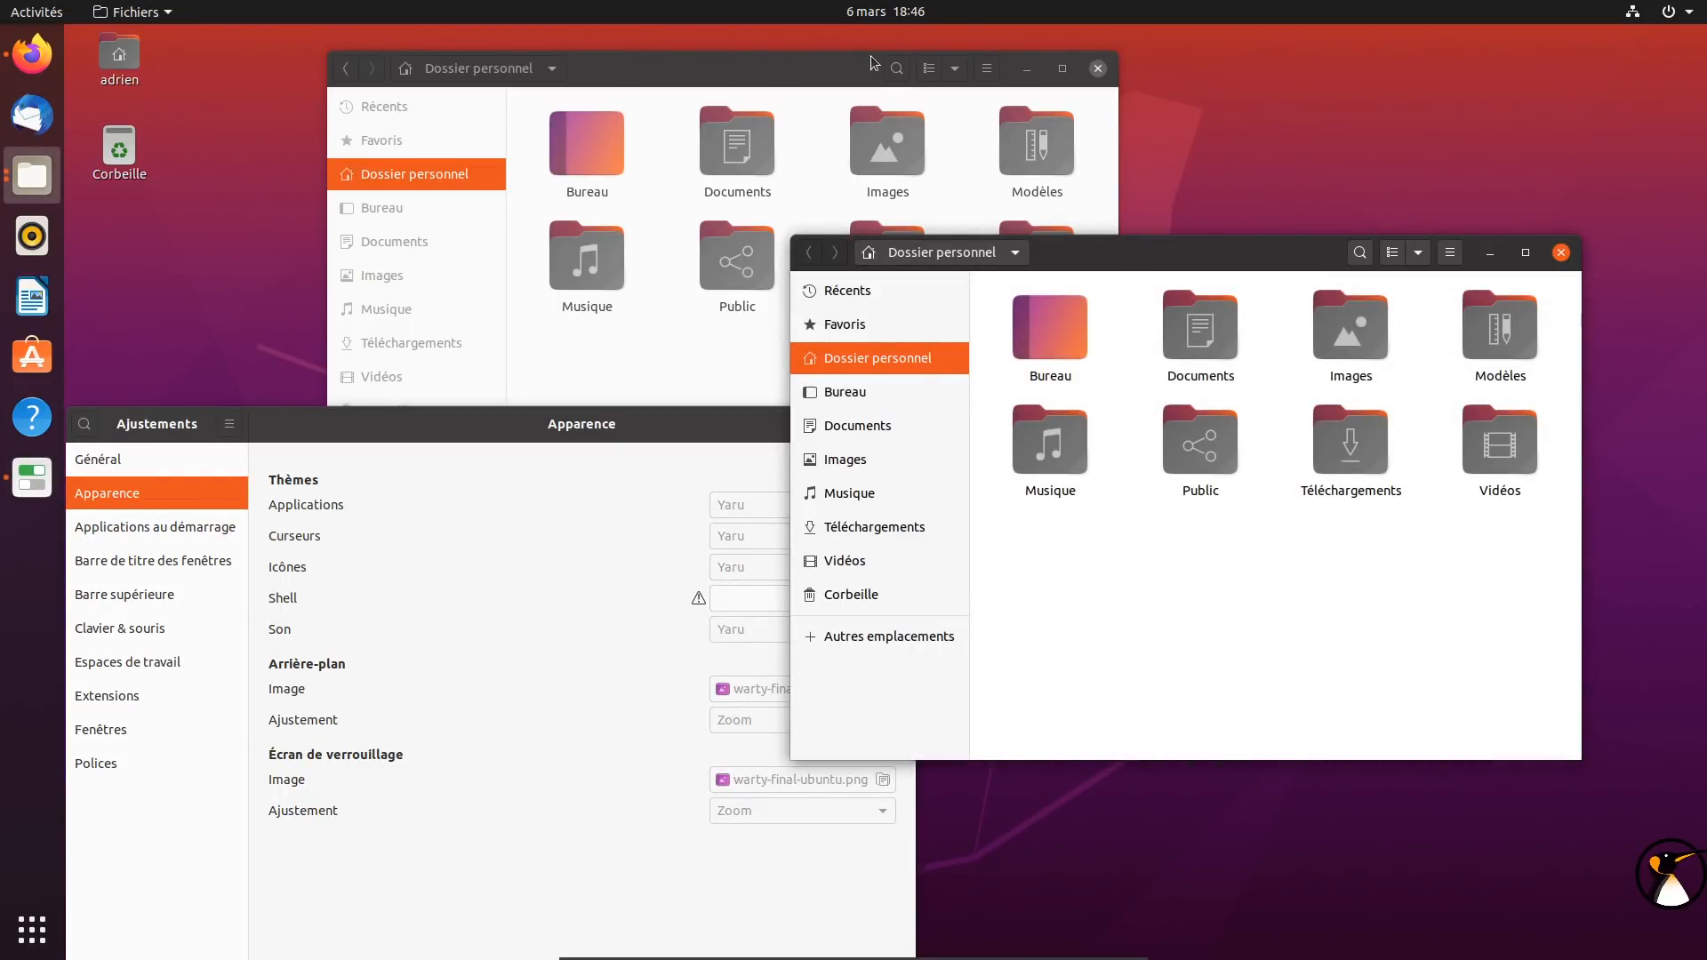
Try the Yaru-dark and Yaru-light themes for Applications, checking their look on the Files window
{"action": "left_click", "coordinate": [718, 500]}
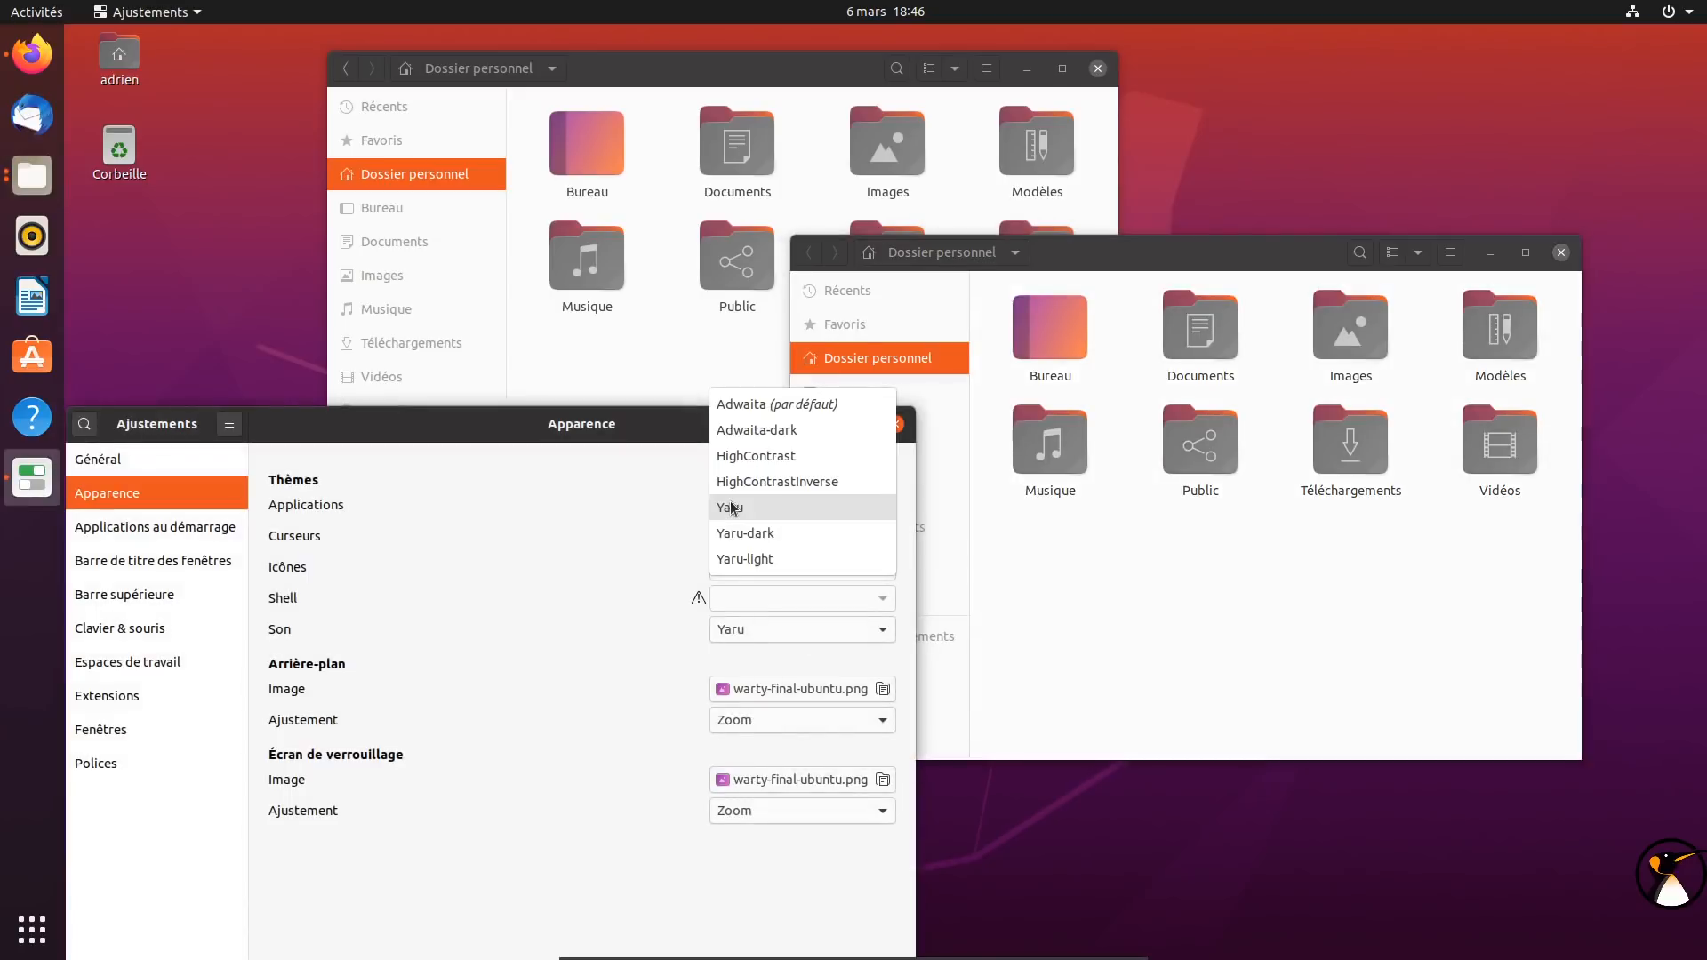
{"action": "left_click", "coordinate": [751, 532]}
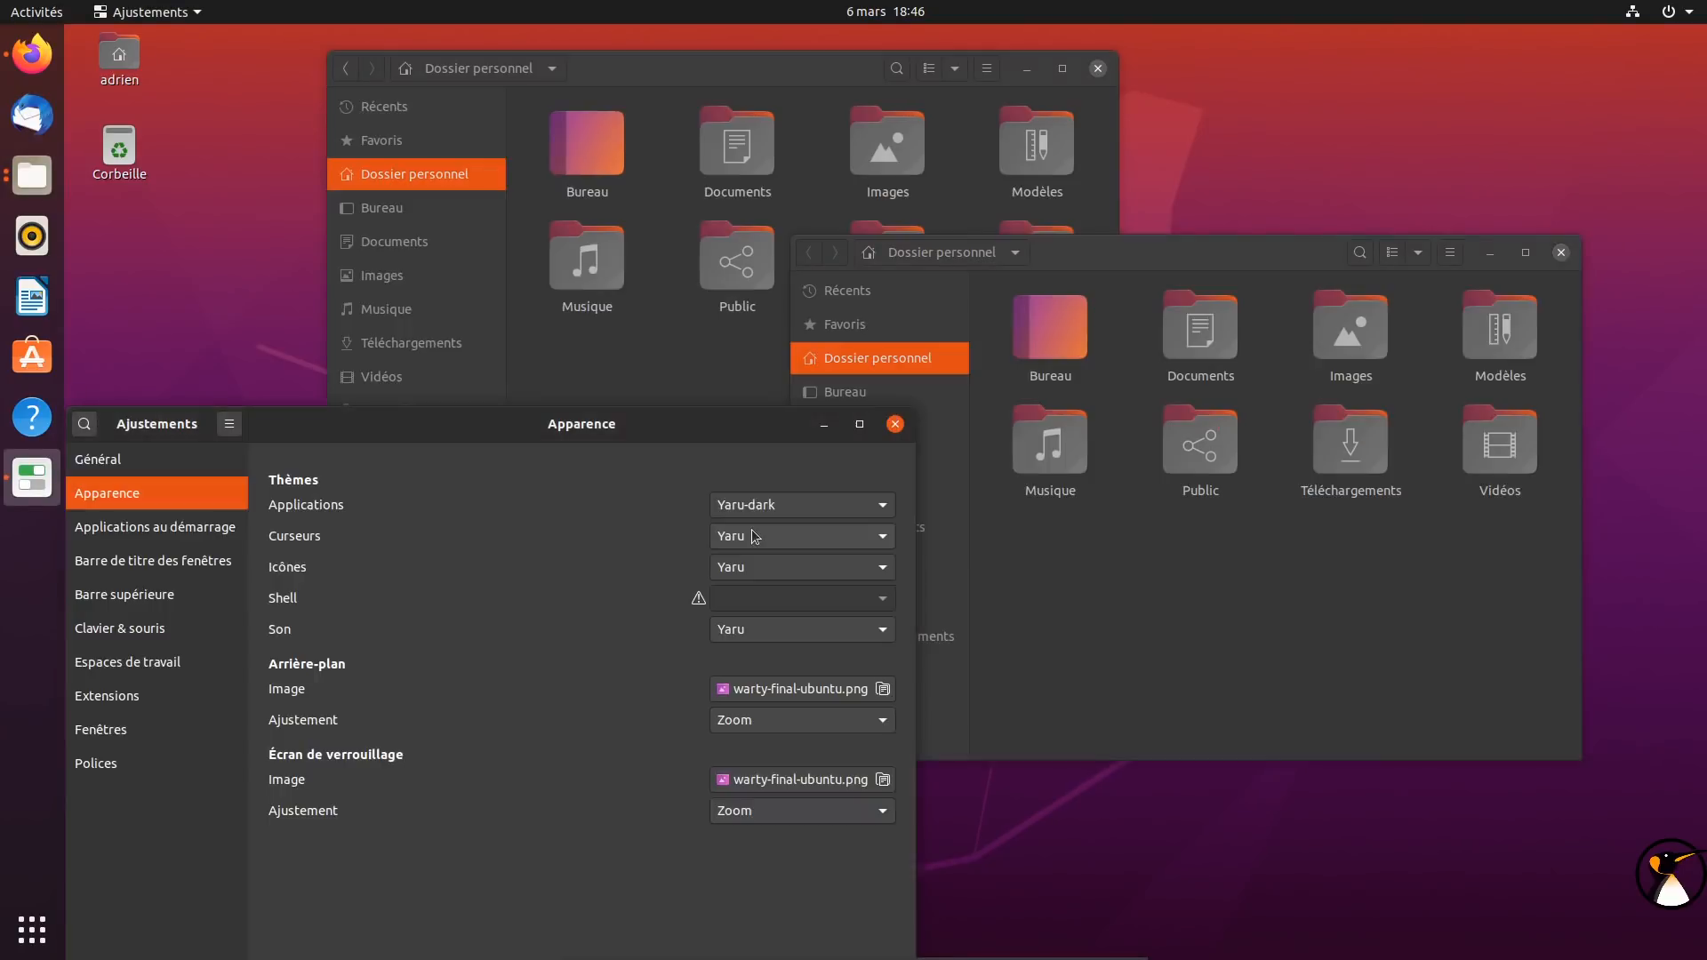
{"action": "left_click", "coordinate": [1058, 254]}
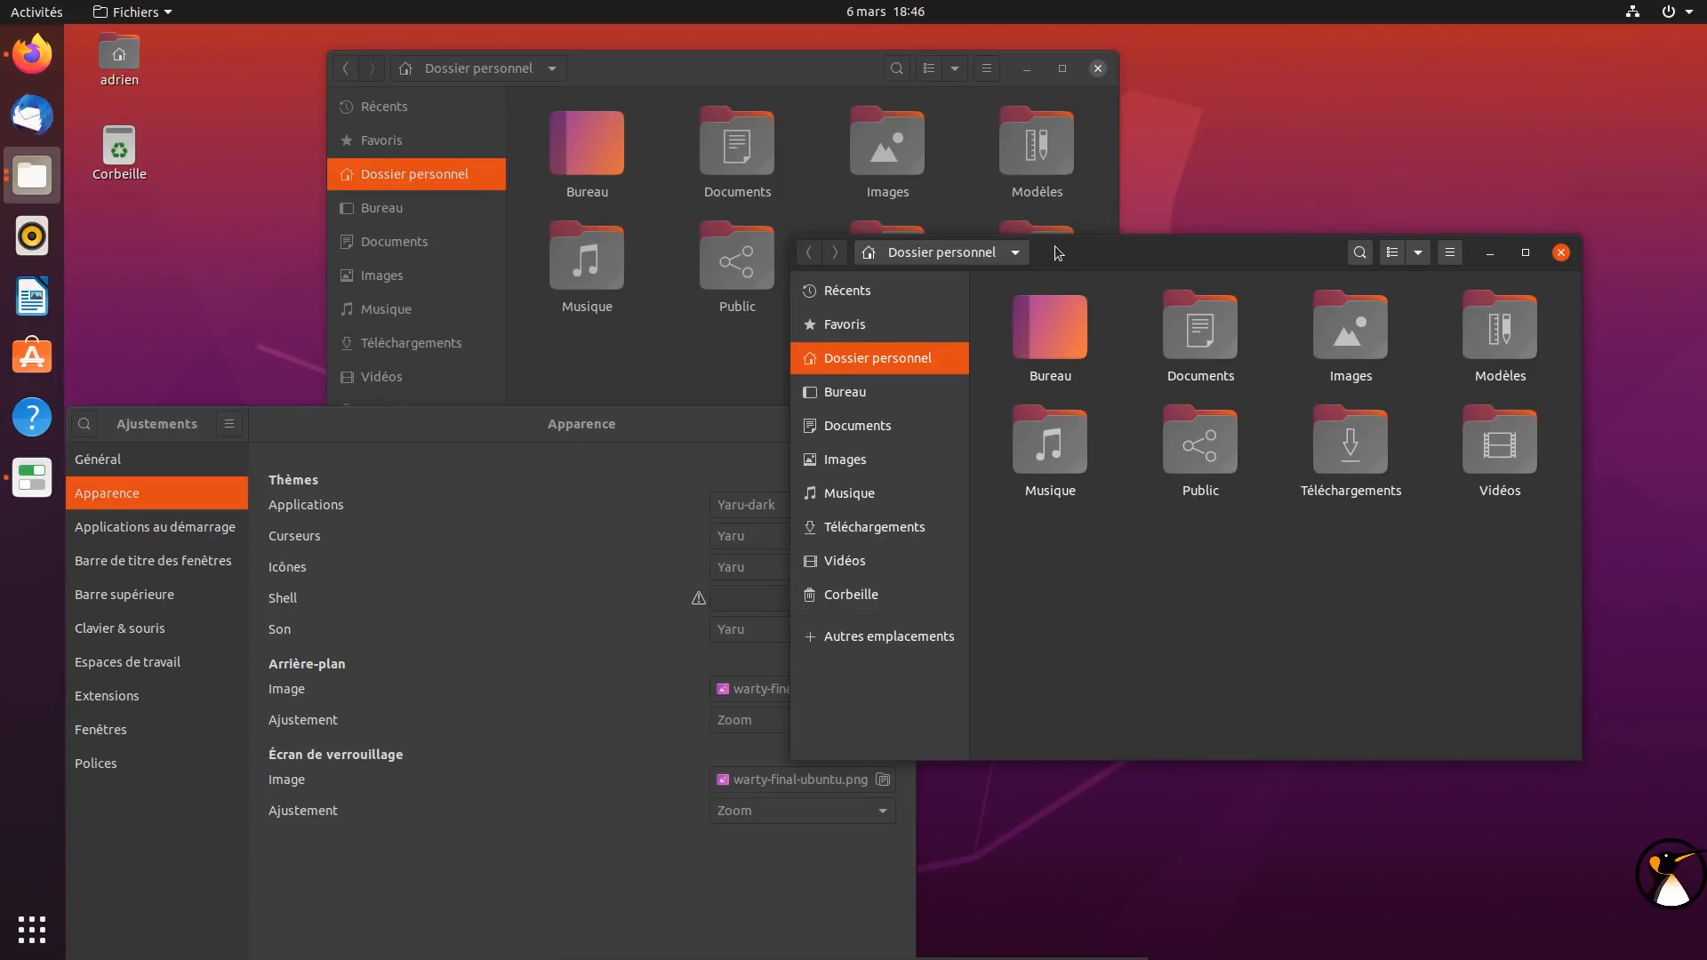
{"action": "left_click", "coordinate": [744, 505]}
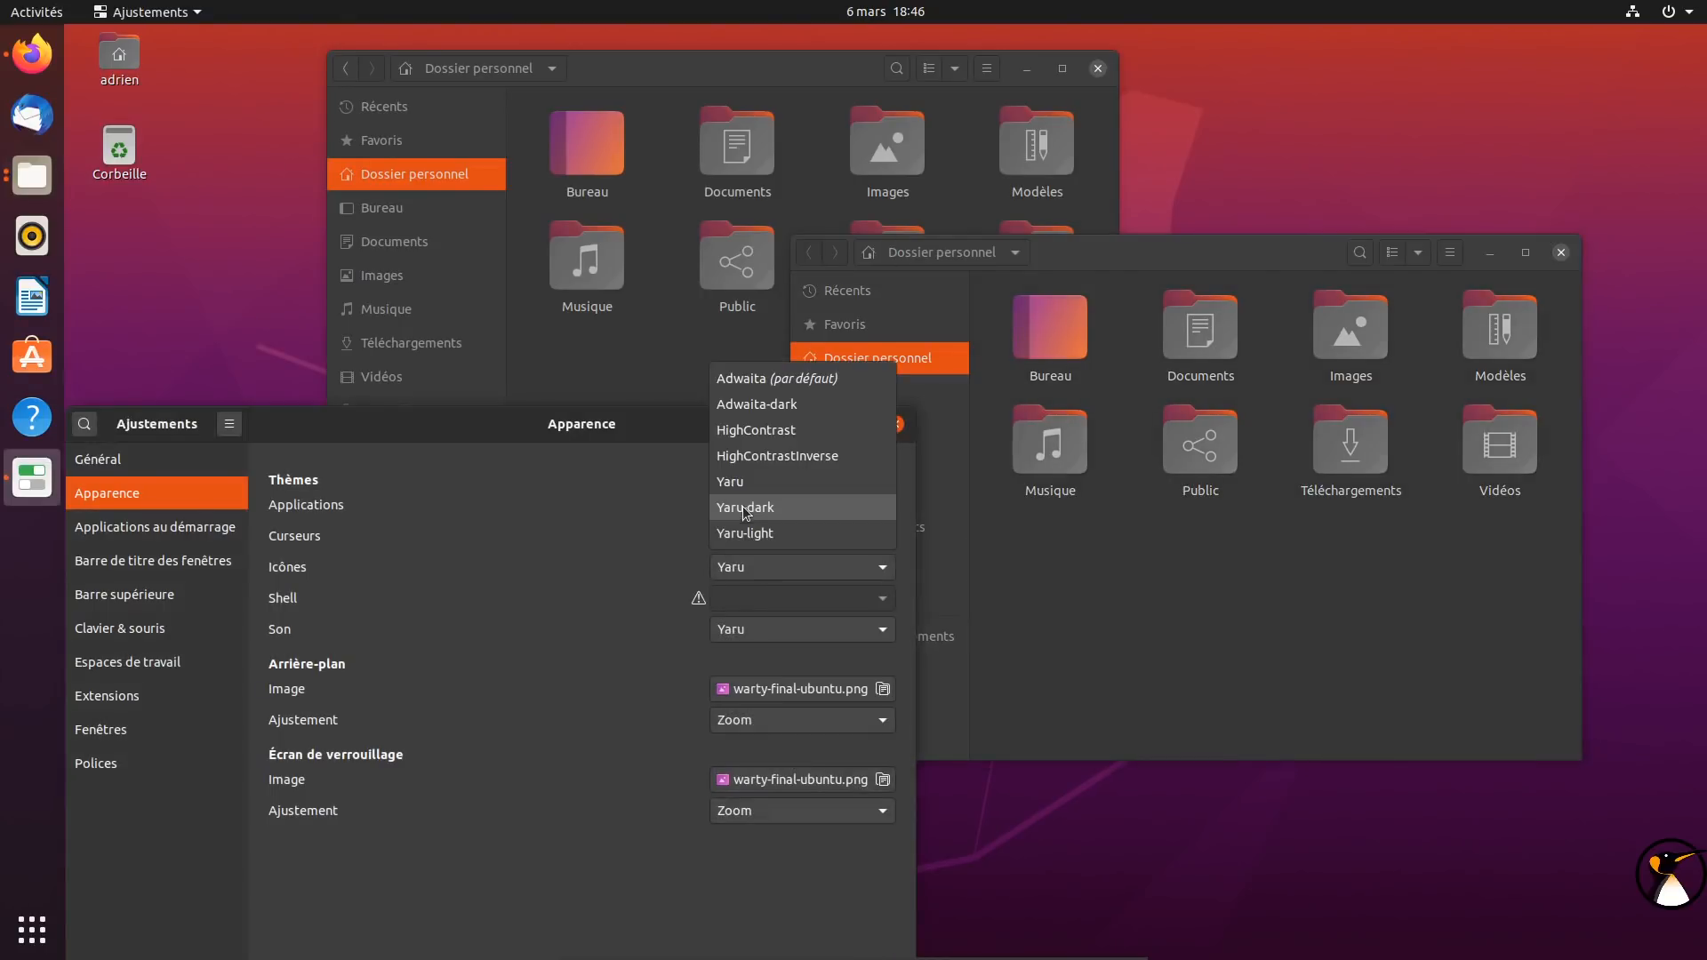
{"action": "left_click", "coordinate": [745, 528]}
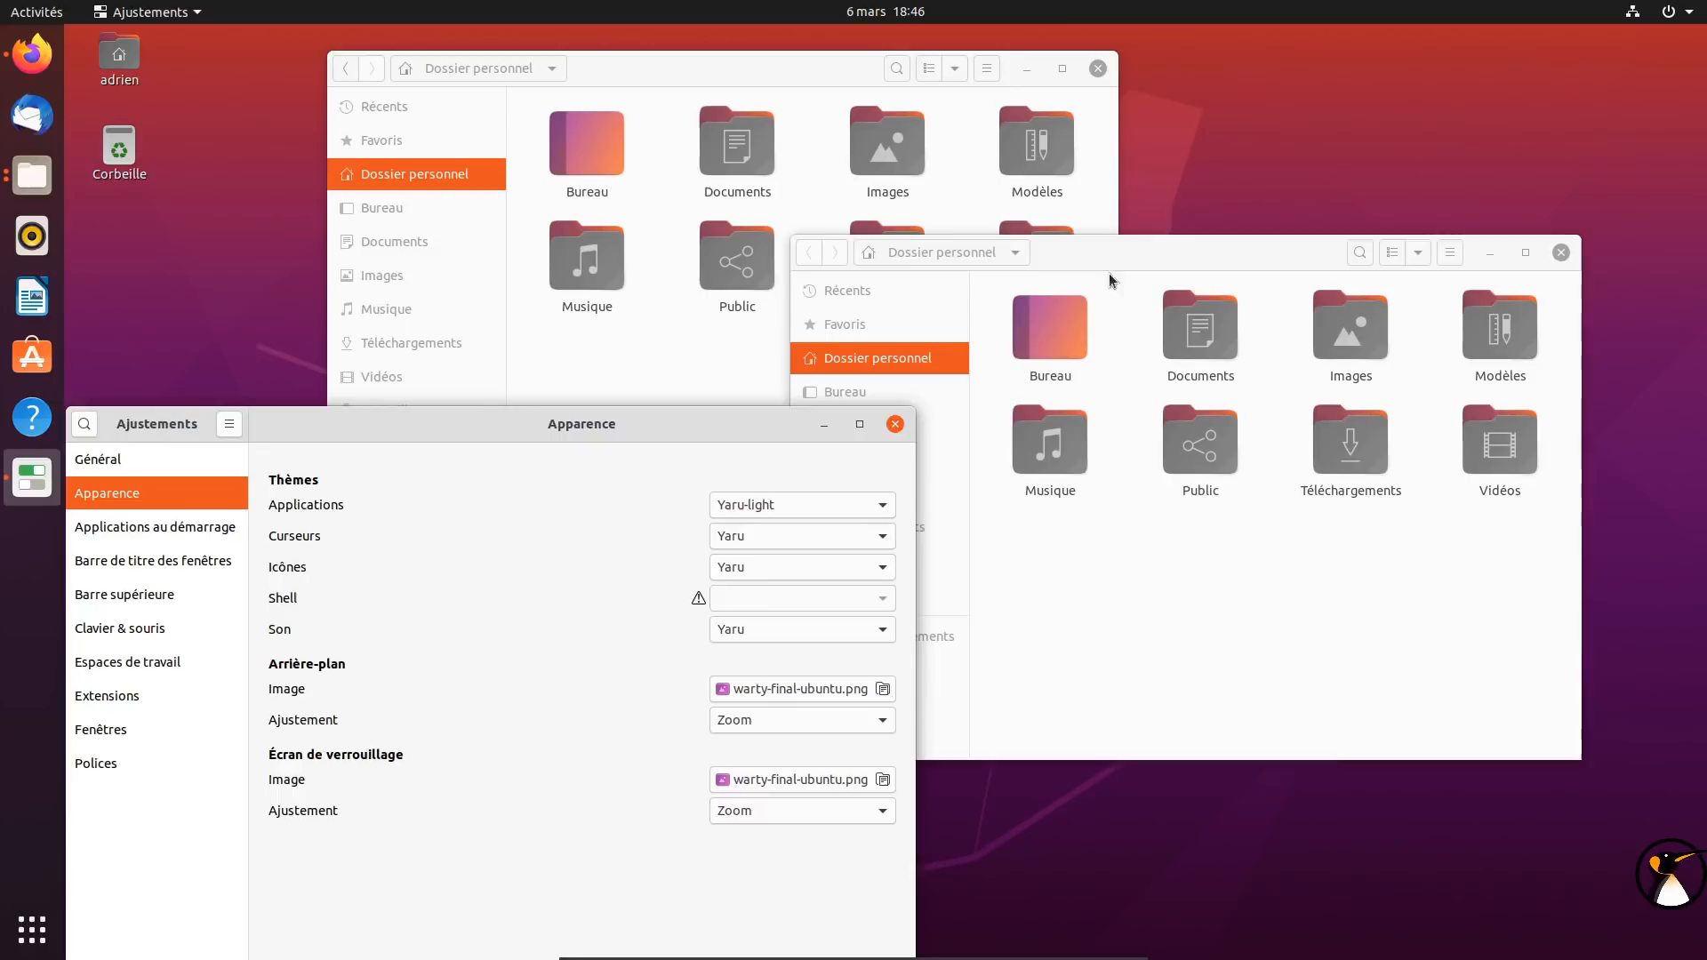
{"action": "left_click", "coordinate": [1113, 267]}
Set the Applications theme back to Yaru and look through the available cursor themes
{"action": "left_click", "coordinate": [729, 511]}
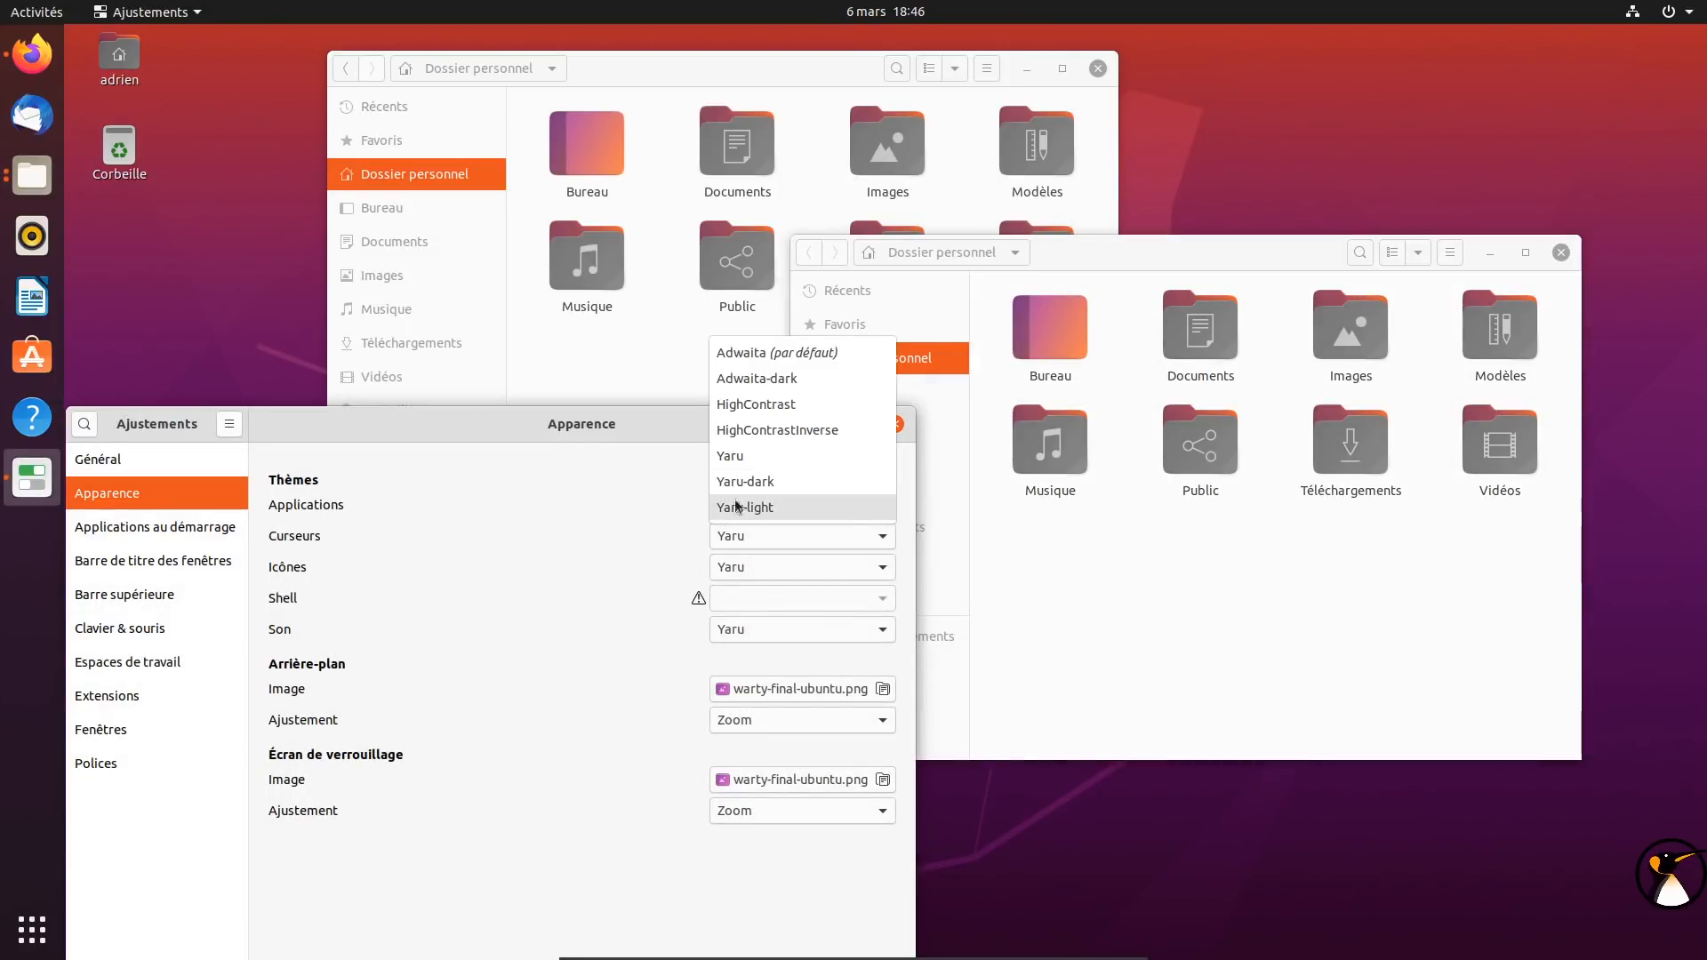
{"action": "left_click", "coordinate": [867, 456]}
{"action": "left_click", "coordinate": [1126, 275]}
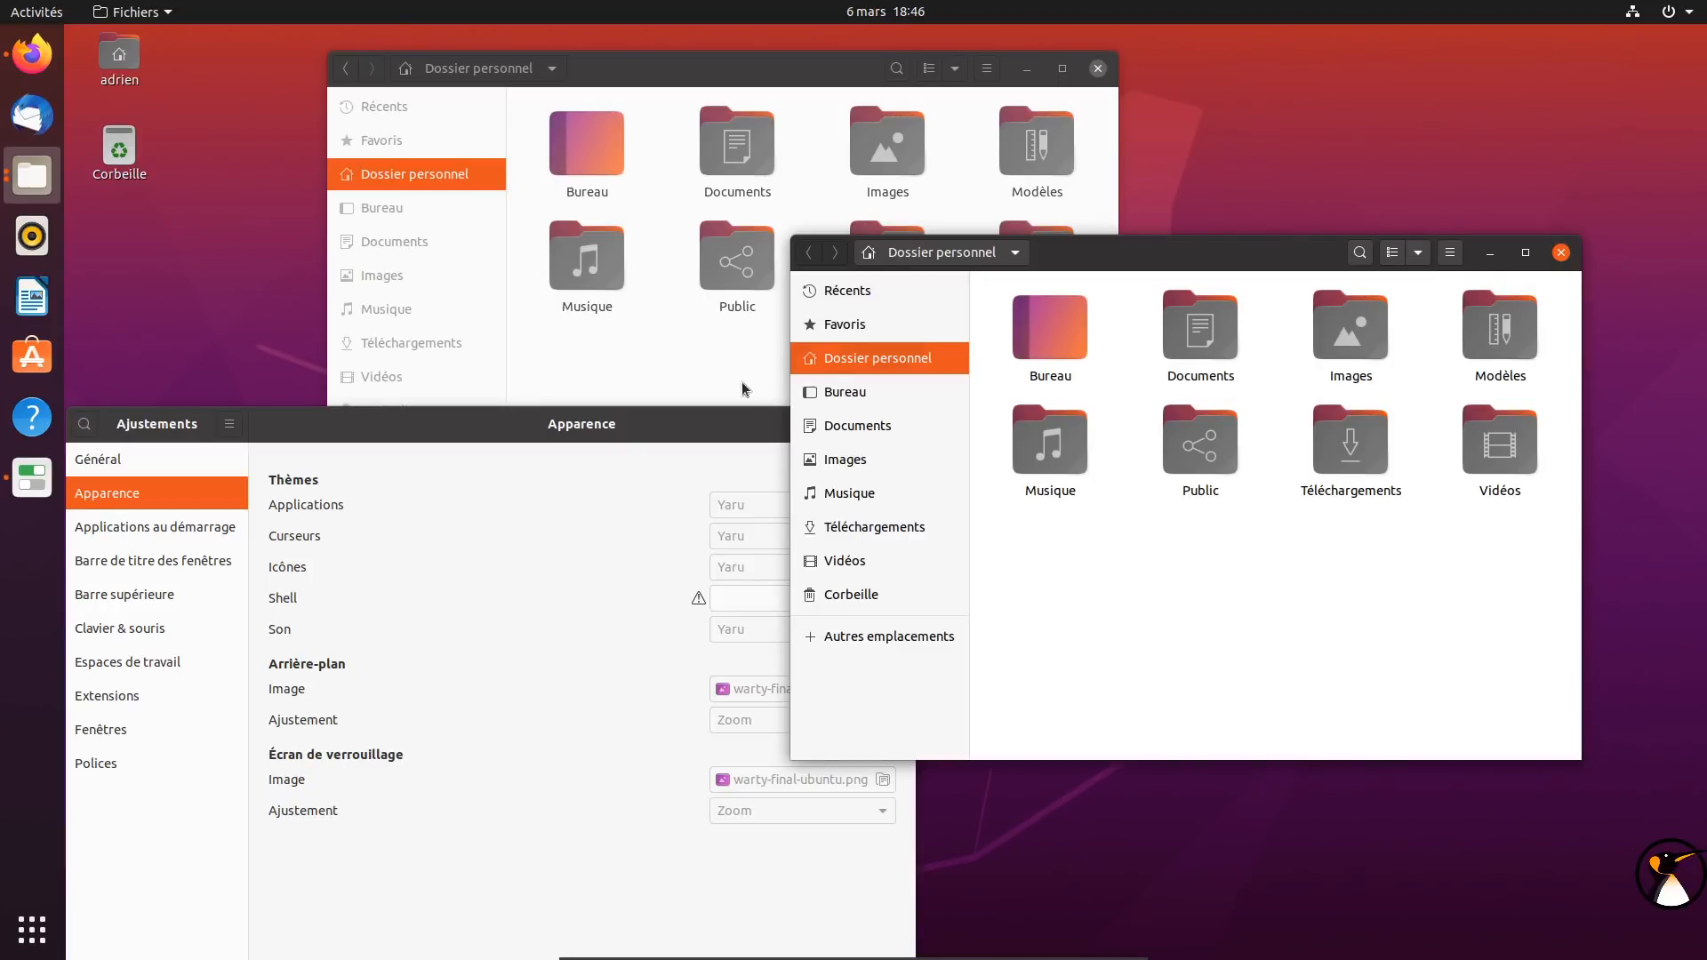
{"action": "left_click", "coordinate": [724, 419]}
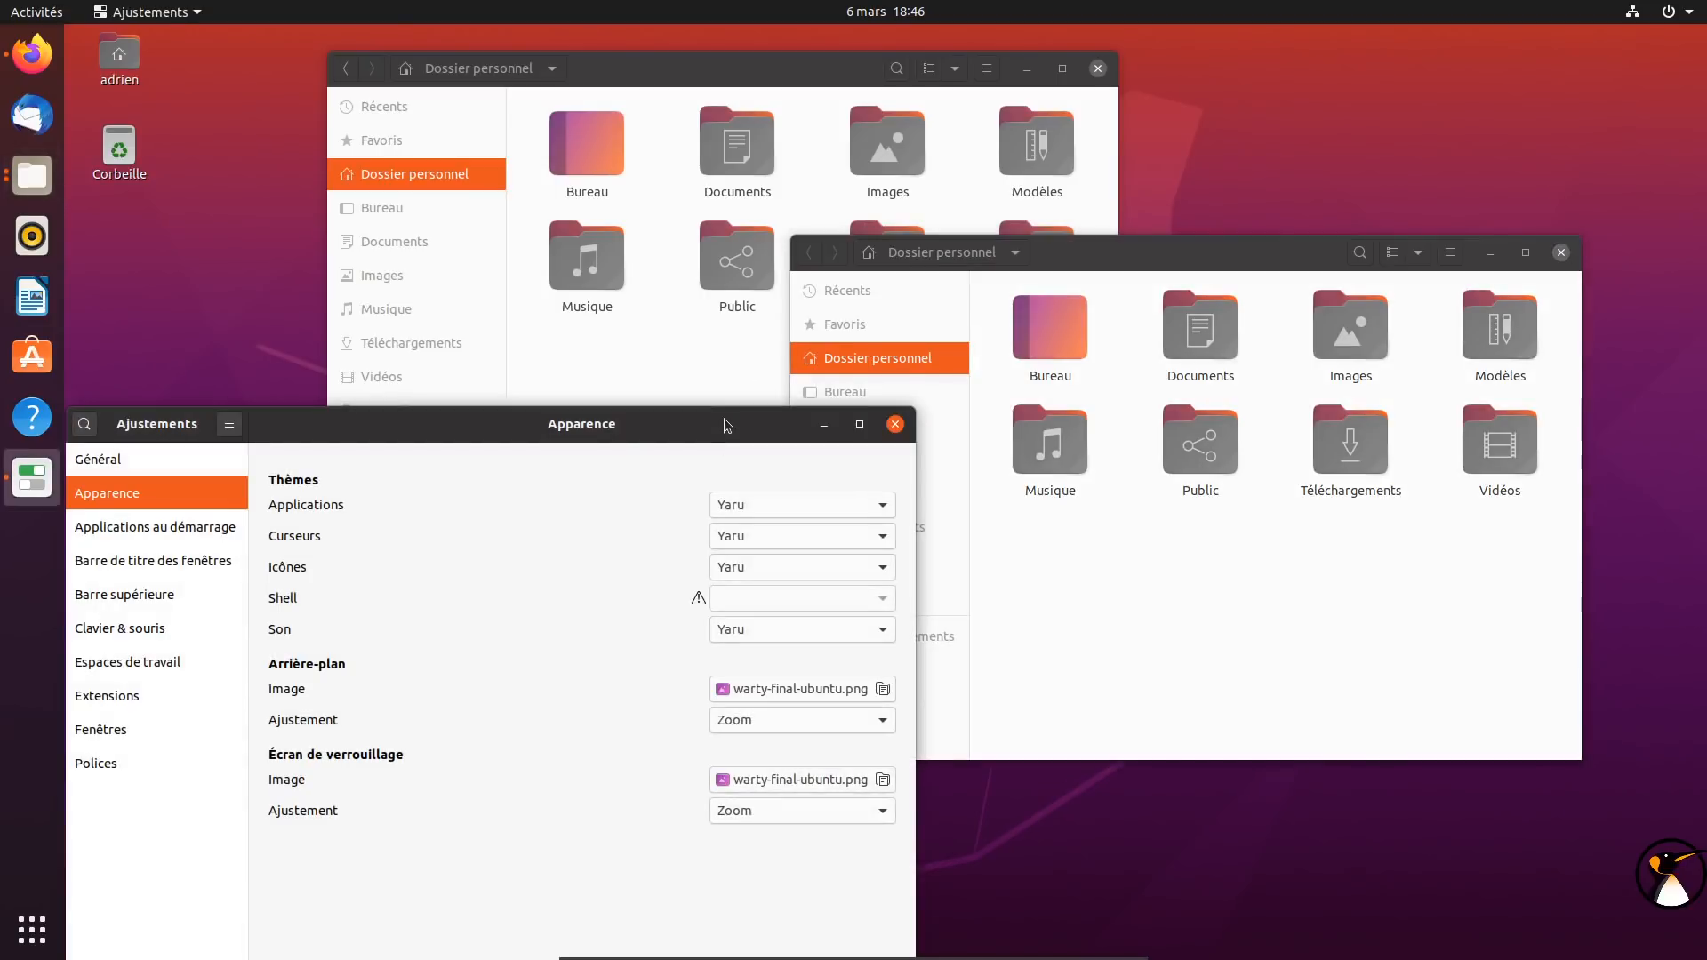
{"action": "left_click", "coordinate": [745, 539]}
{"action": "left_click", "coordinate": [745, 540]}
Try the LoginIcons, Humanity and Humanity-Dark icon themes on the open windows
{"action": "left_click", "coordinate": [745, 566]}
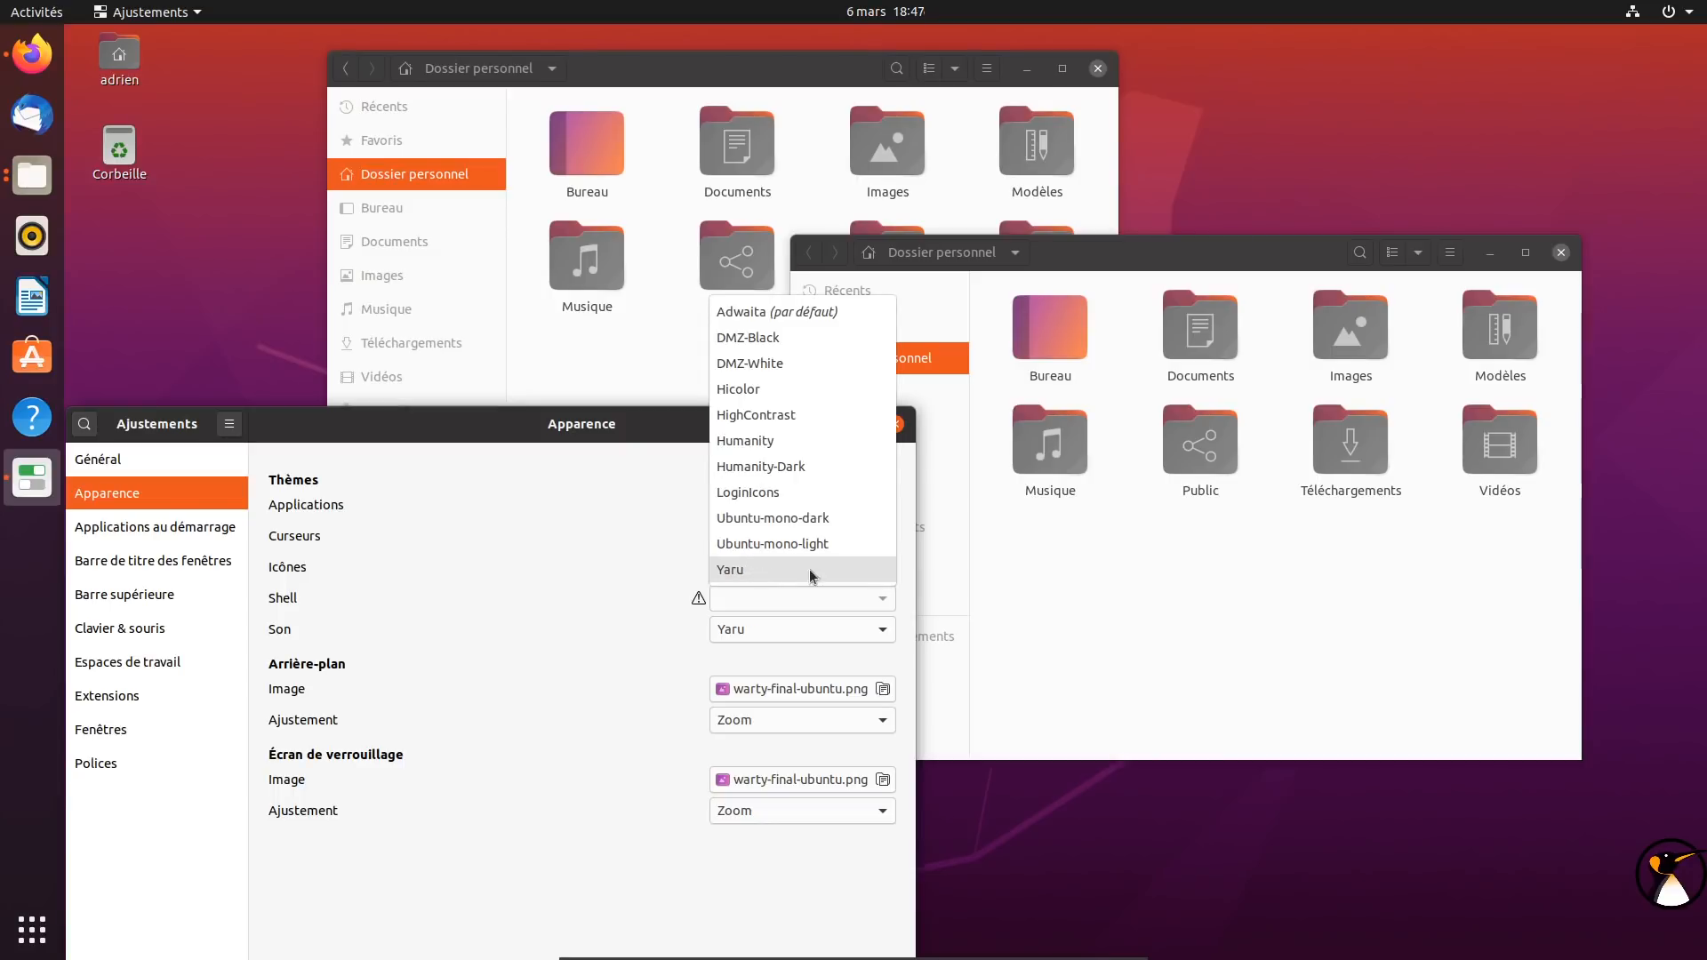
{"action": "left_click", "coordinate": [802, 491]}
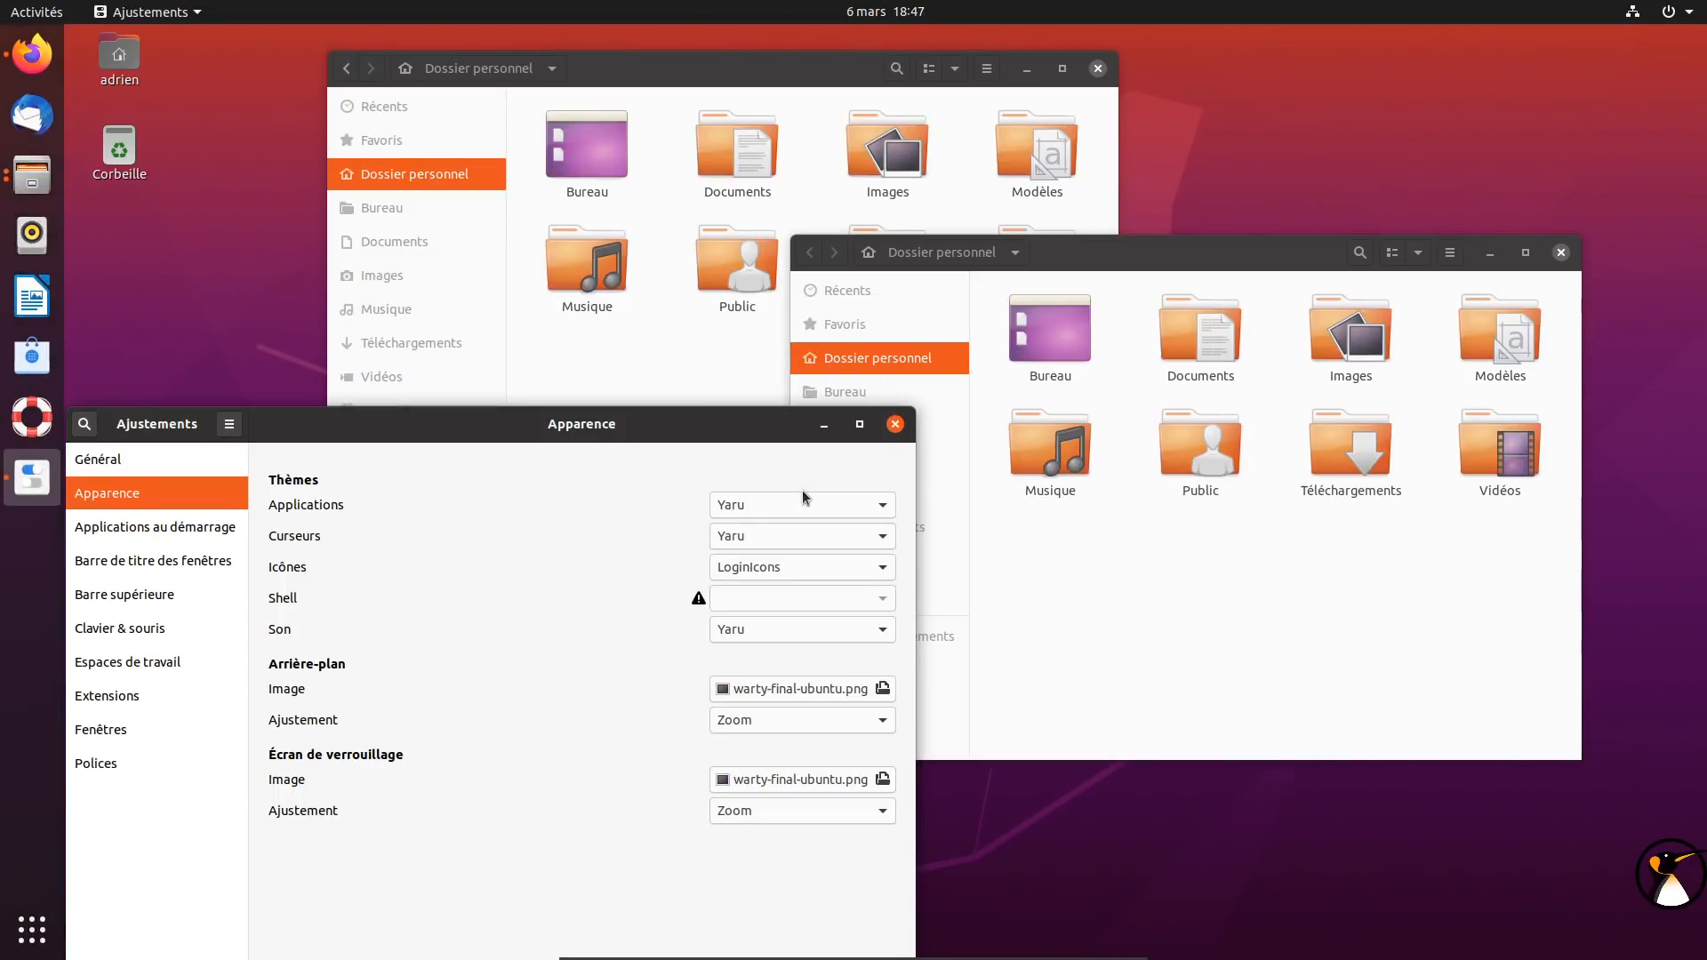
{"action": "left_click", "coordinate": [784, 570]}
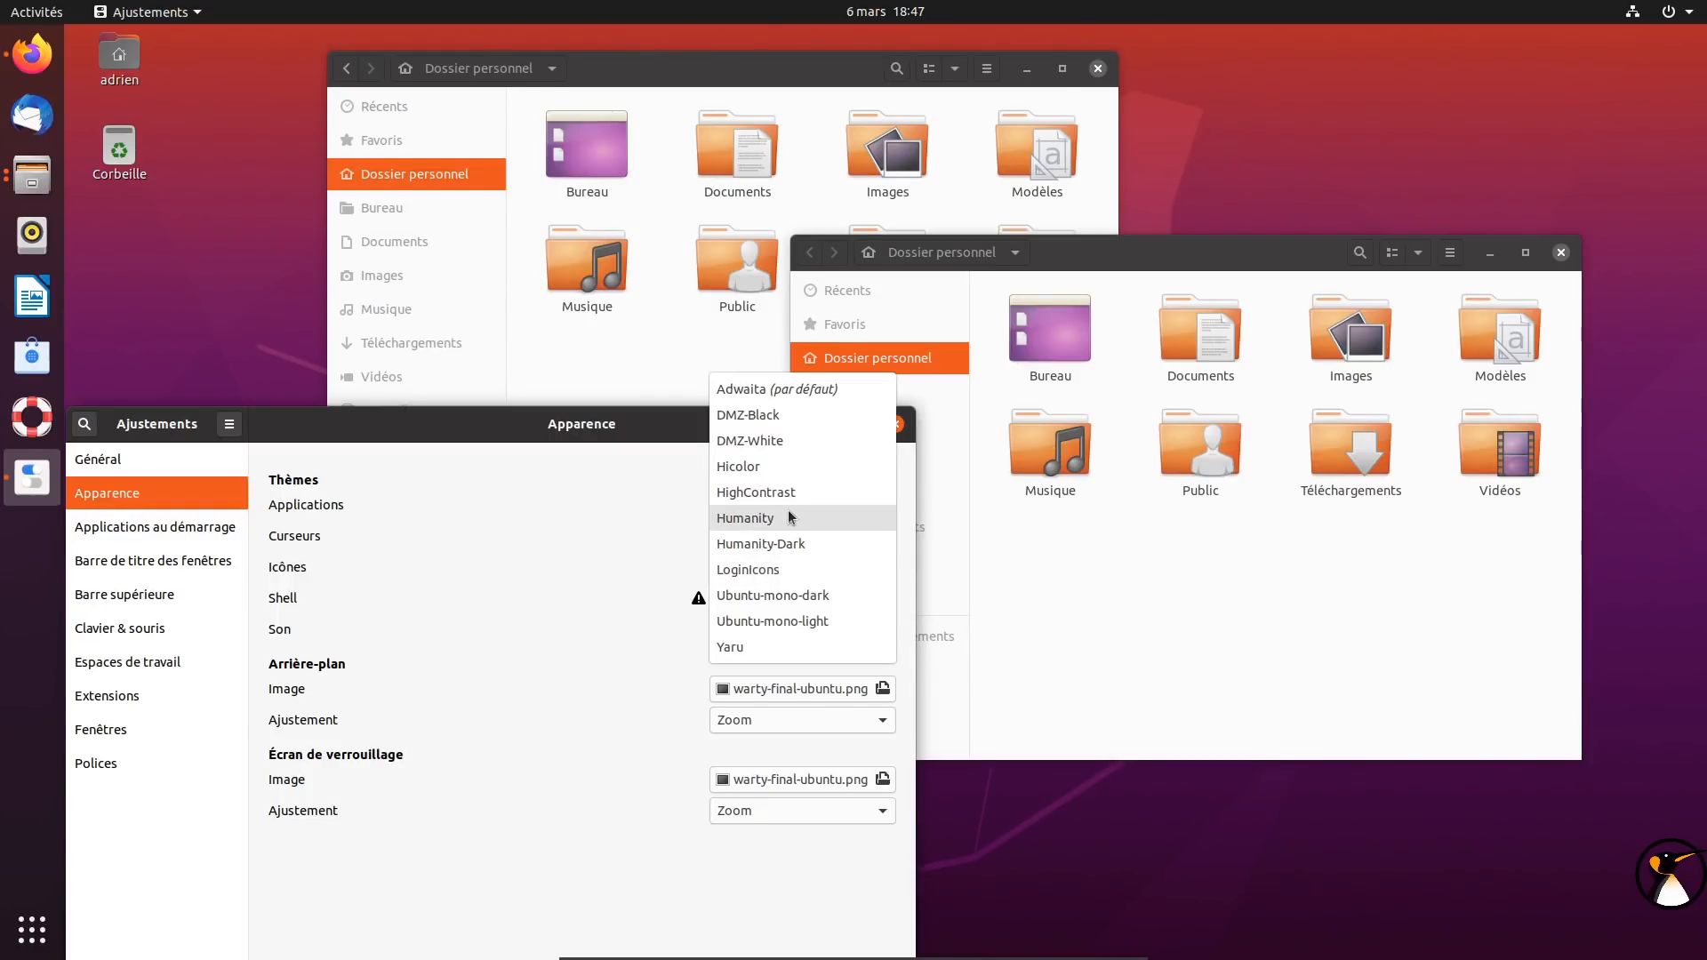
{"action": "left_click", "coordinate": [783, 519]}
{"action": "left_click", "coordinate": [774, 567]}
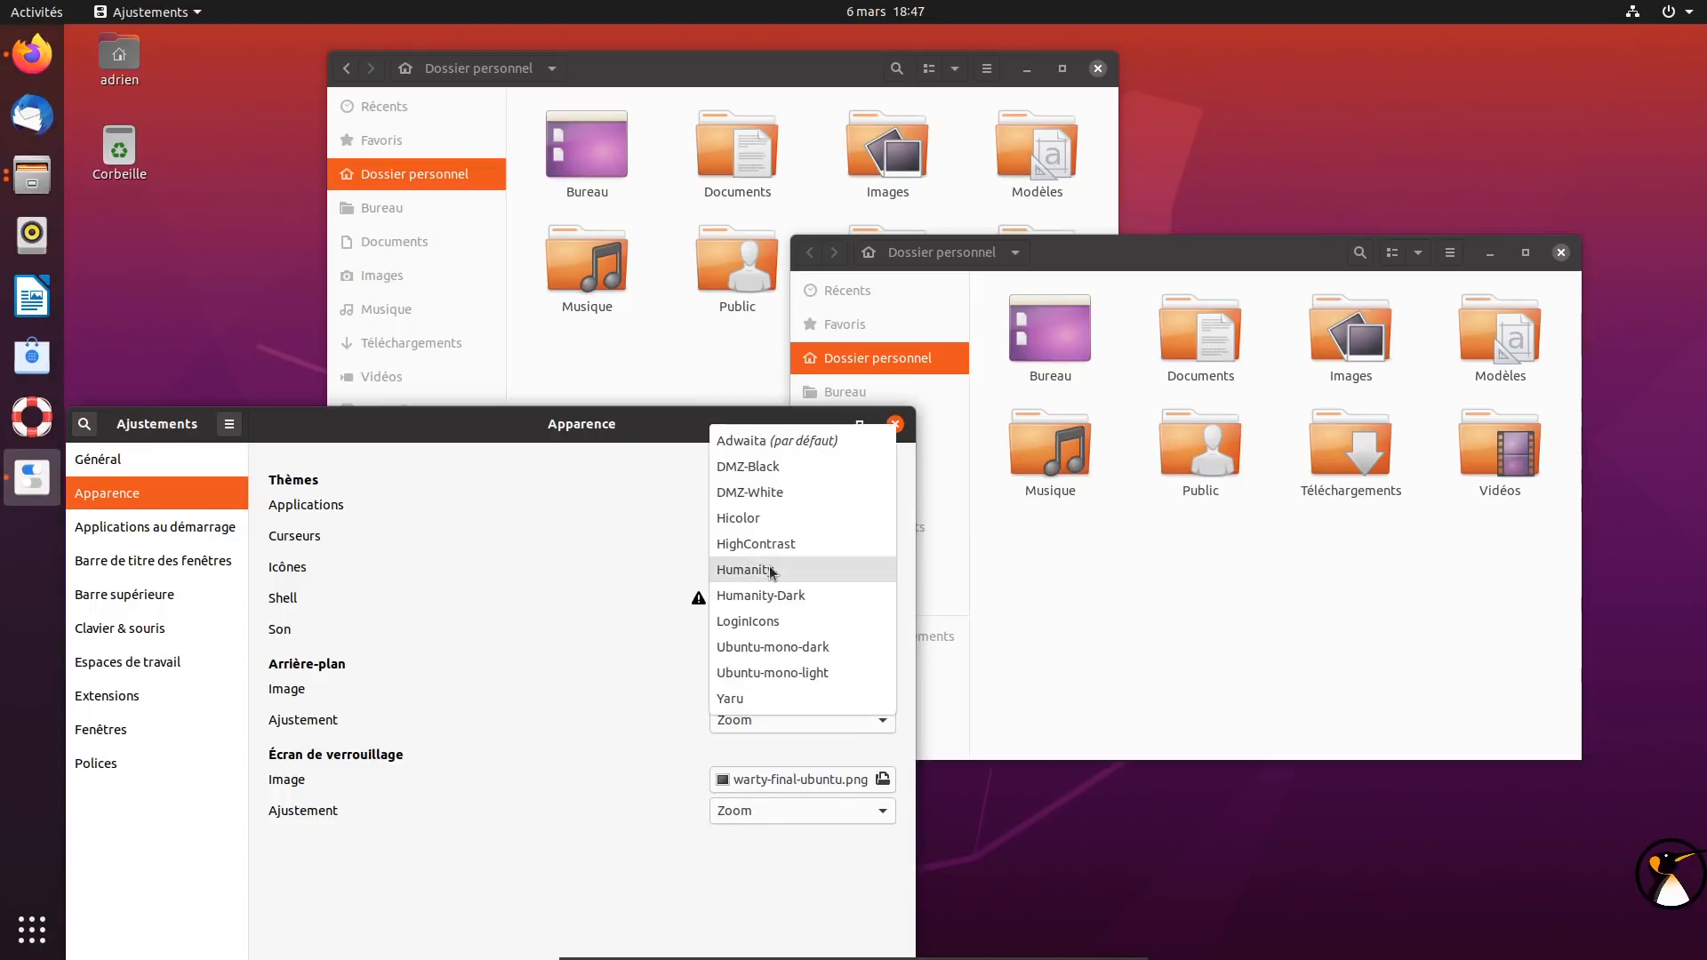
{"action": "left_click", "coordinate": [770, 590]}
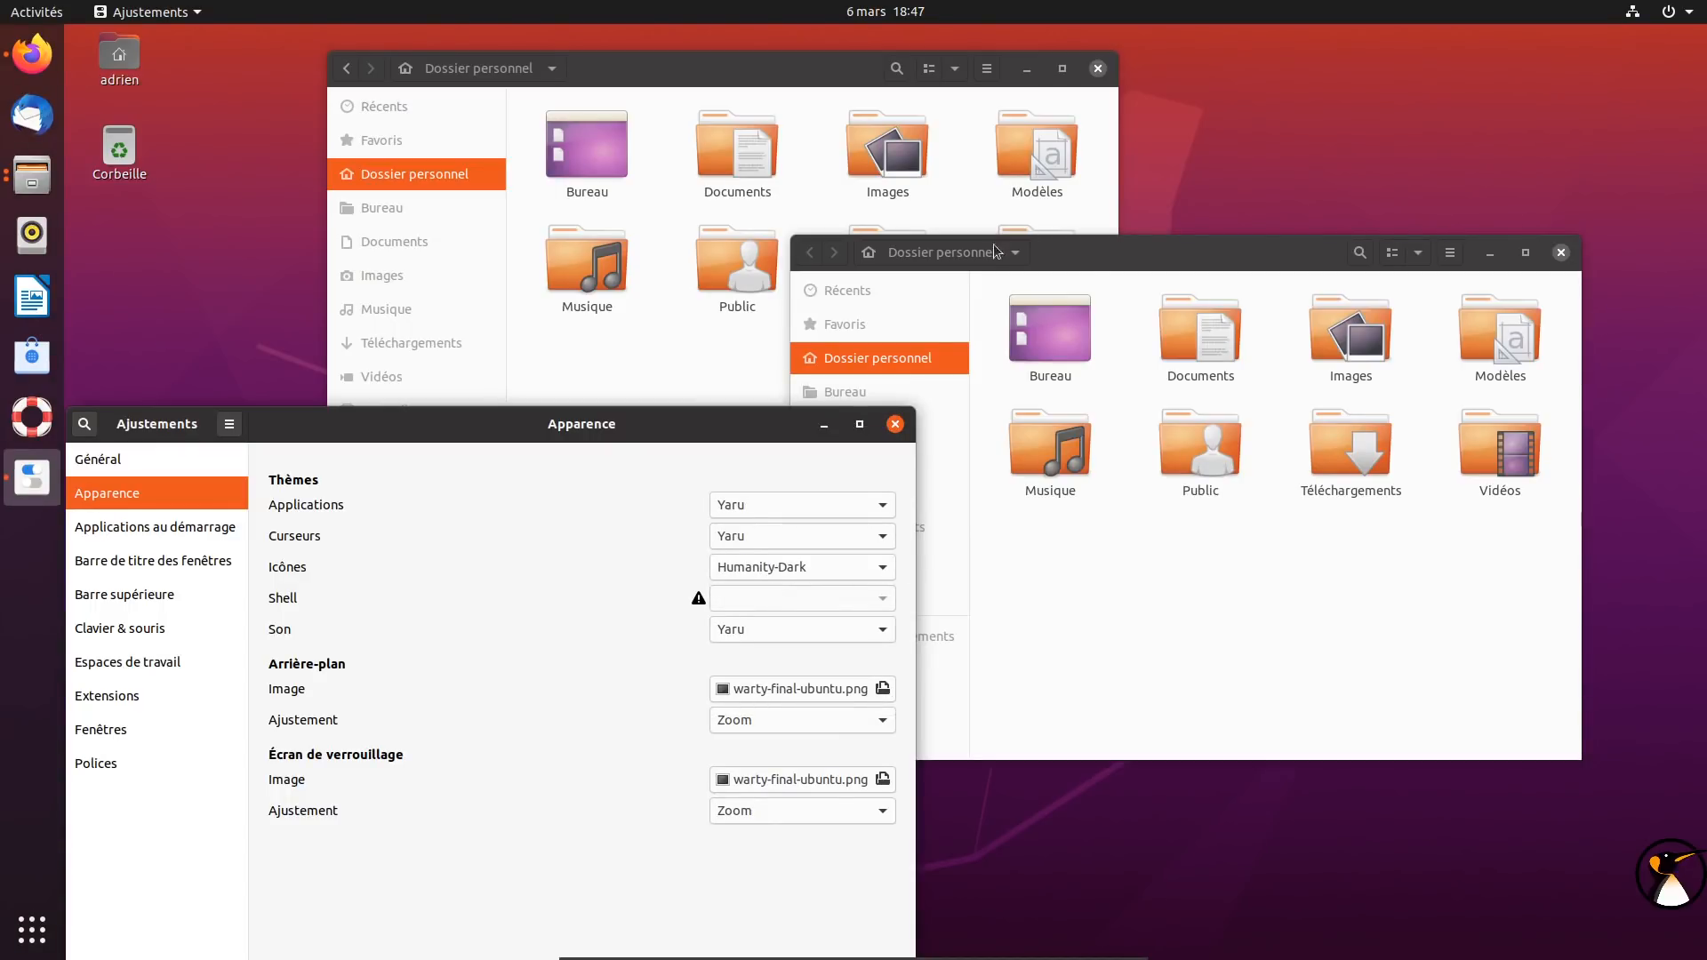
Try the Adwaita and DMZ-Black icon themes, and set the icons back to Yaru
{"action": "left_click", "coordinate": [800, 570]}
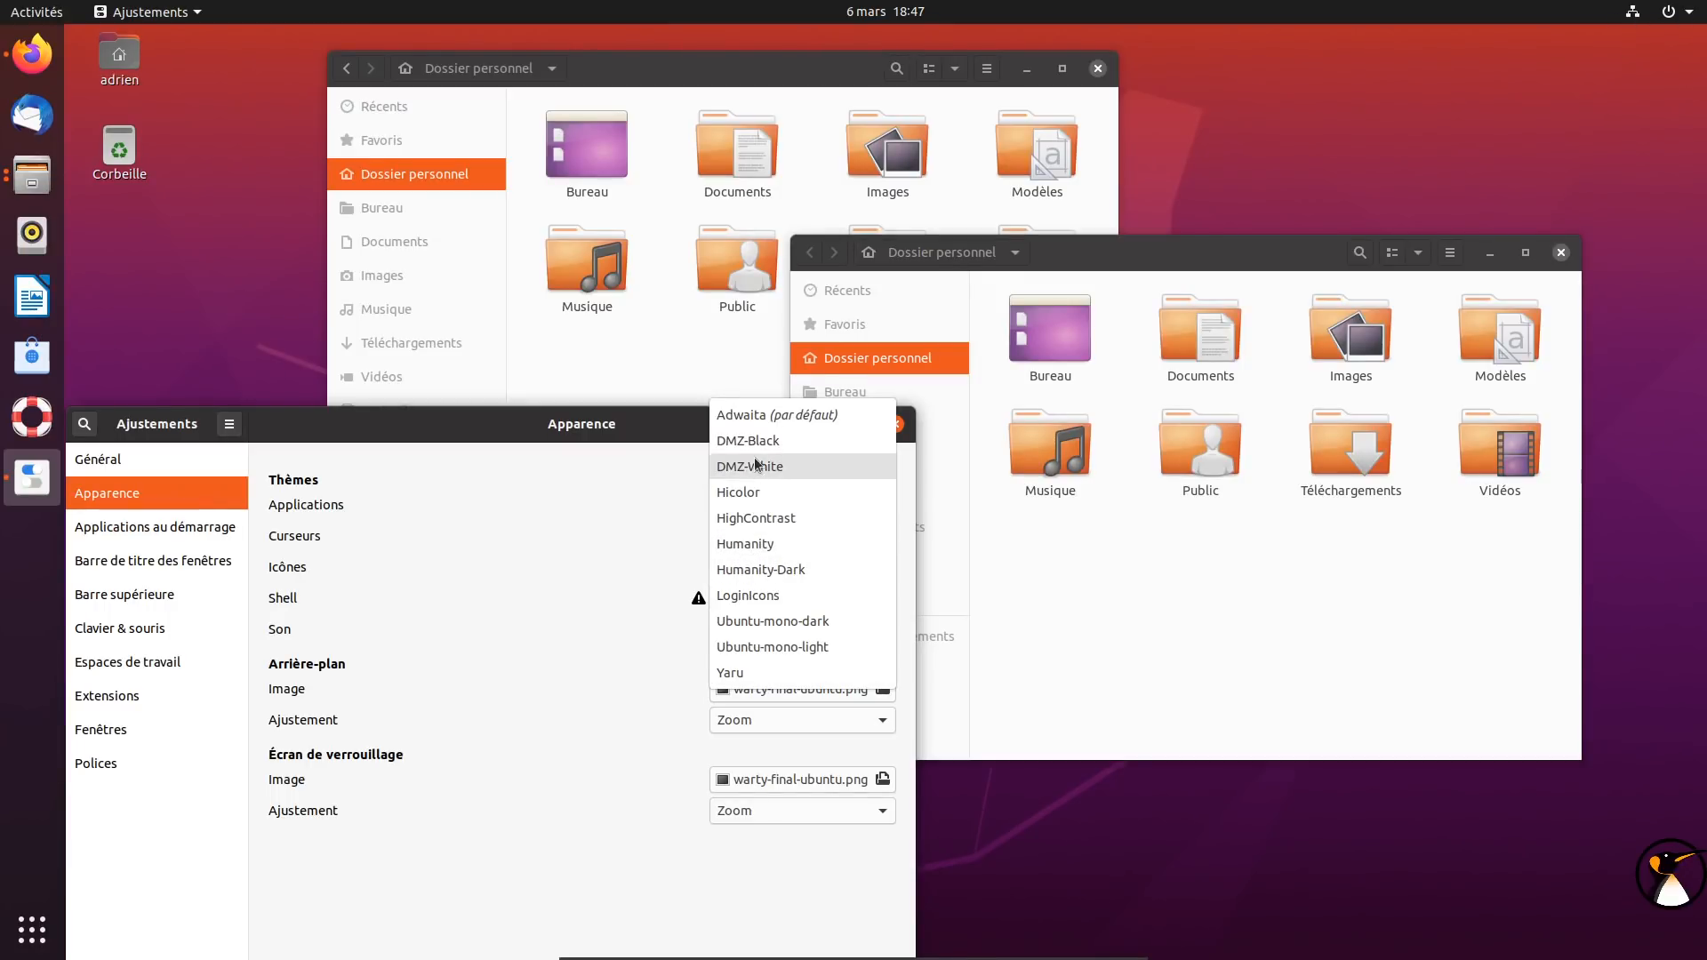
{"action": "left_click", "coordinate": [764, 417]}
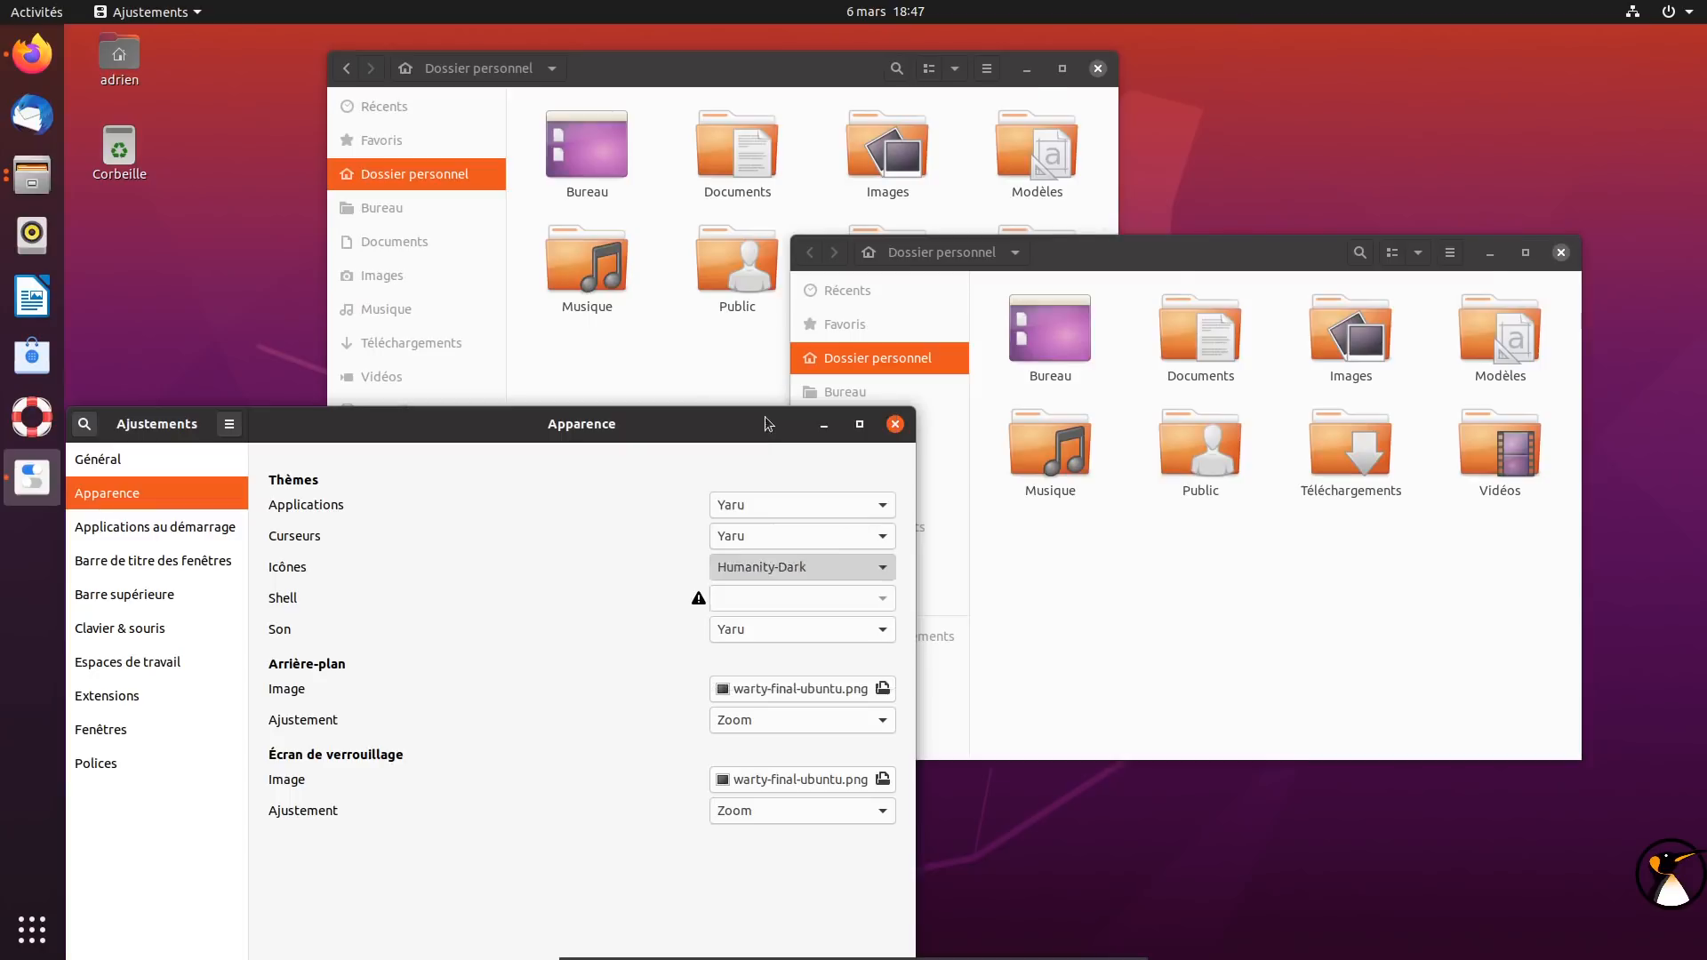
{"action": "left_click", "coordinate": [761, 570]}
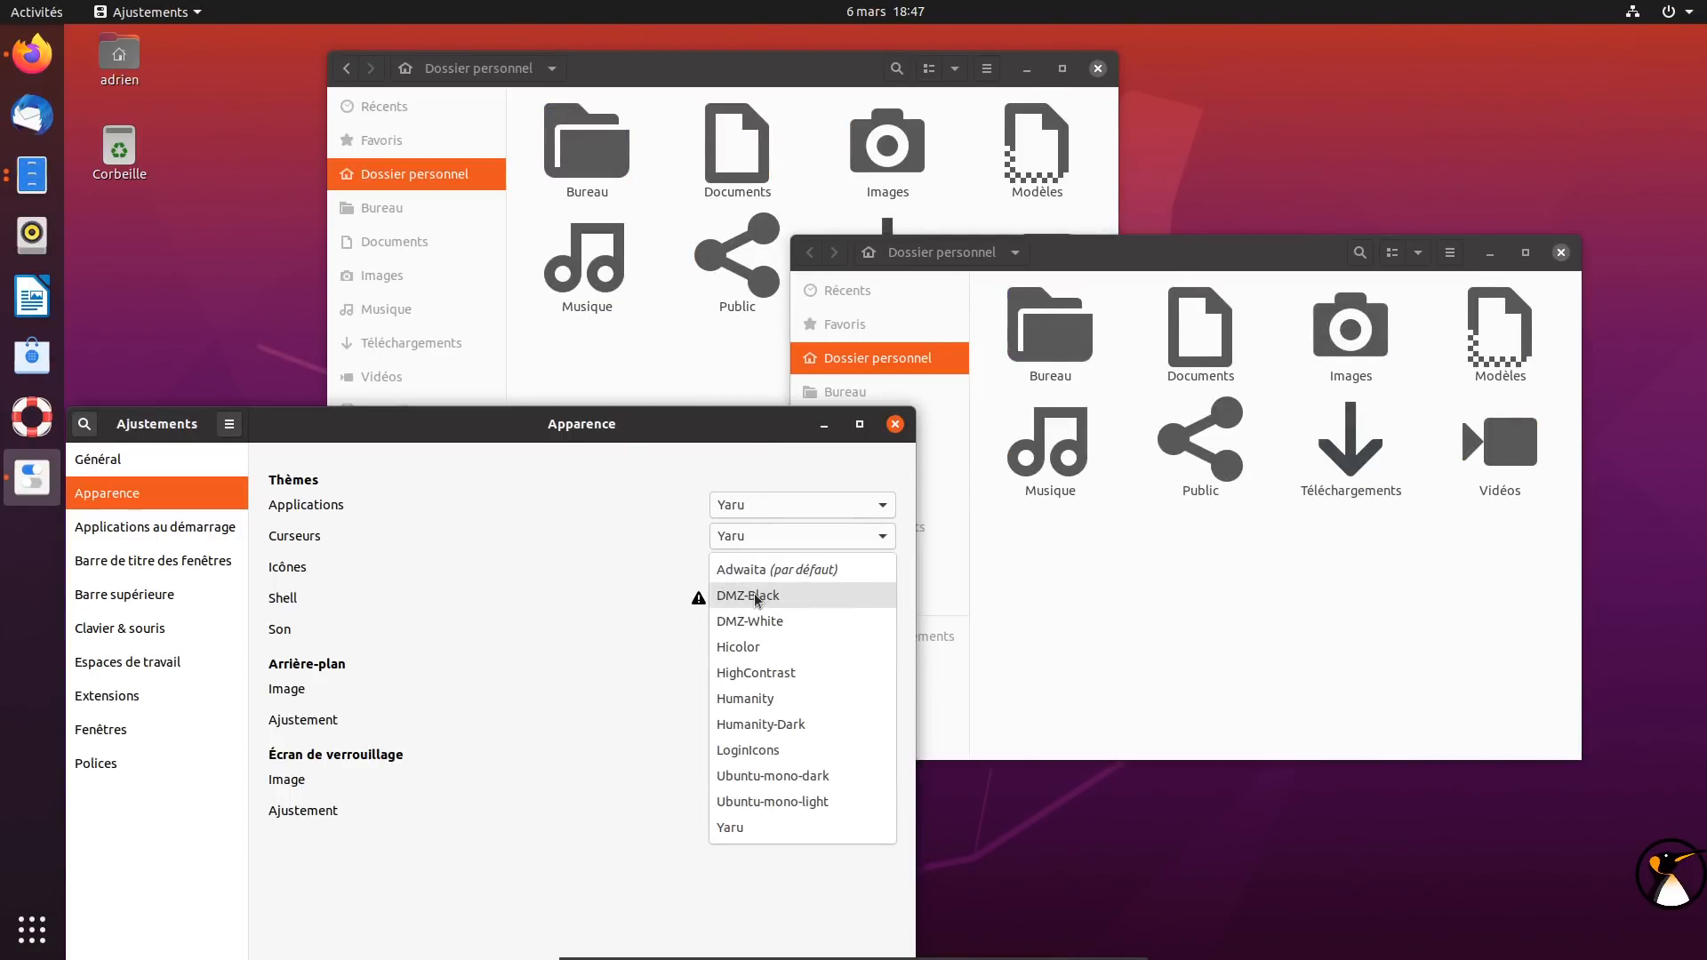
{"action": "left_click", "coordinate": [756, 595]}
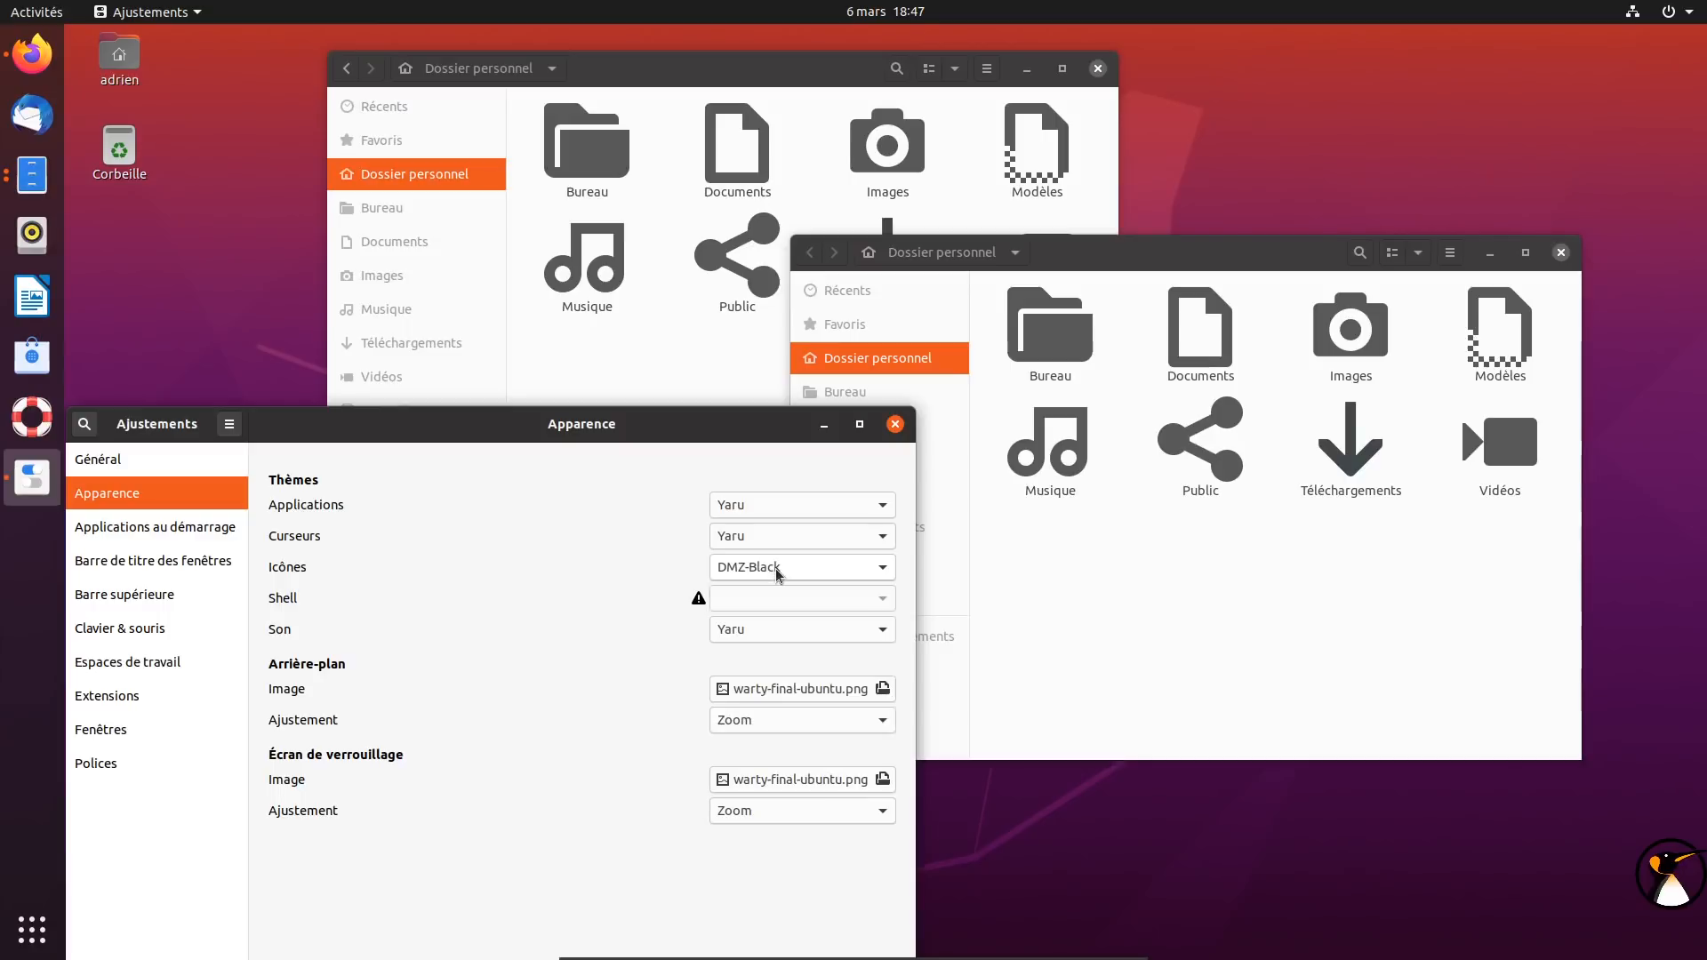
{"action": "left_click", "coordinate": [775, 568]}
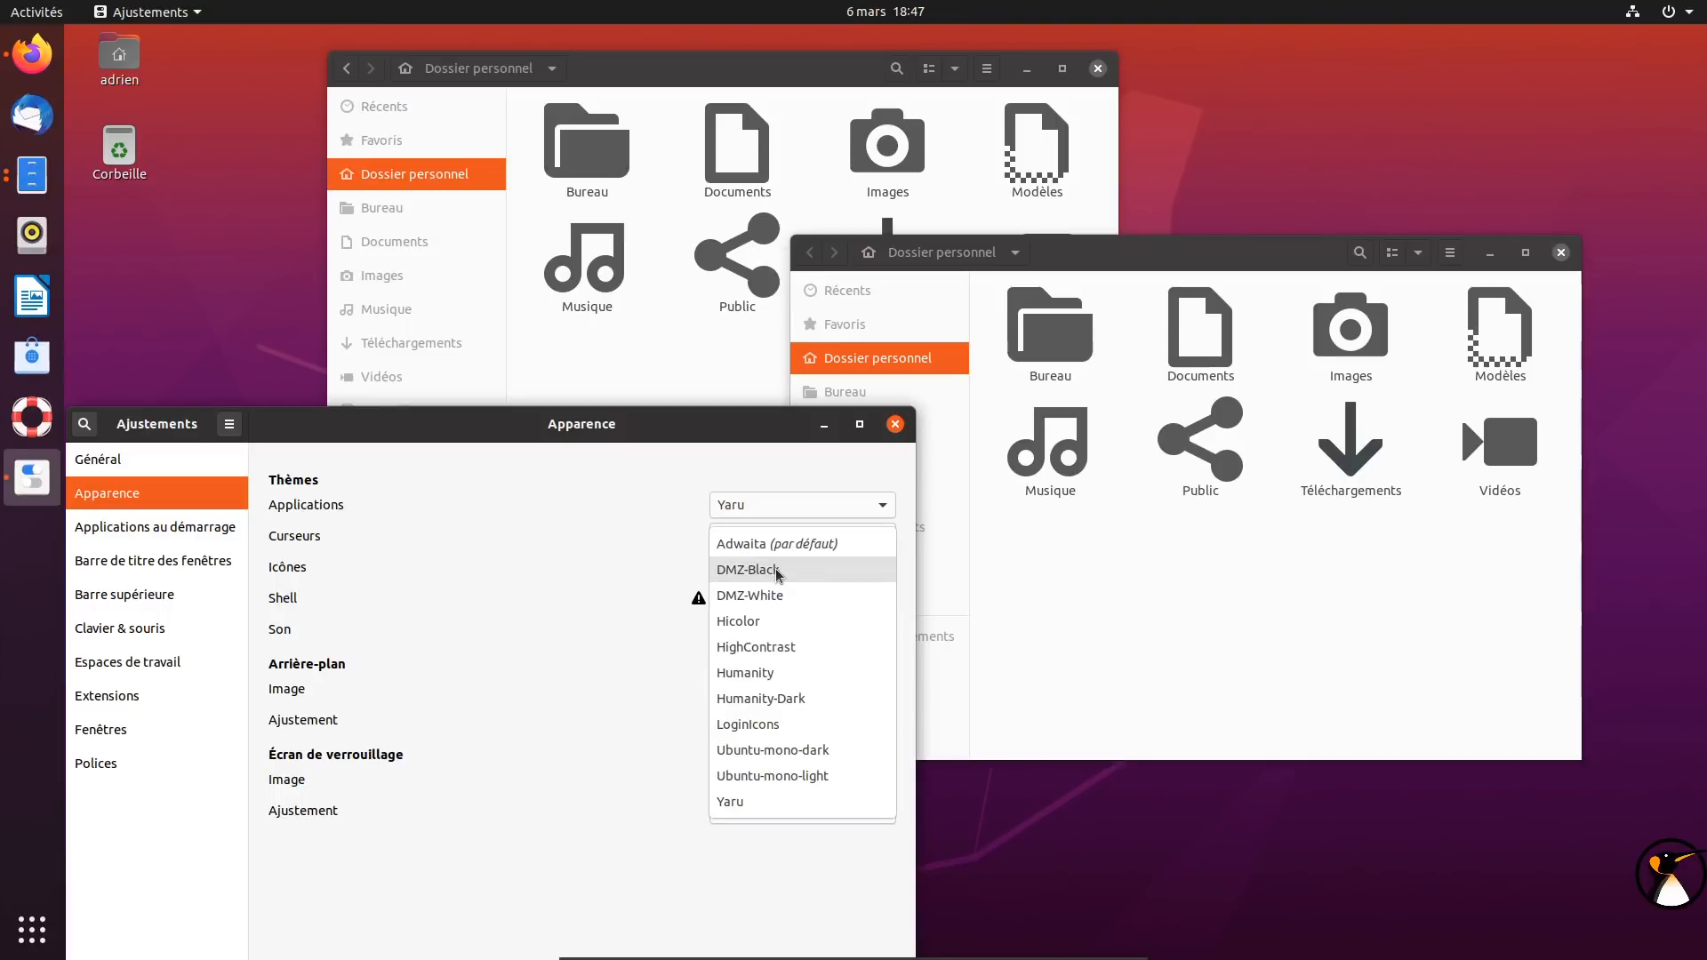
{"action": "left_click", "coordinate": [778, 801]}
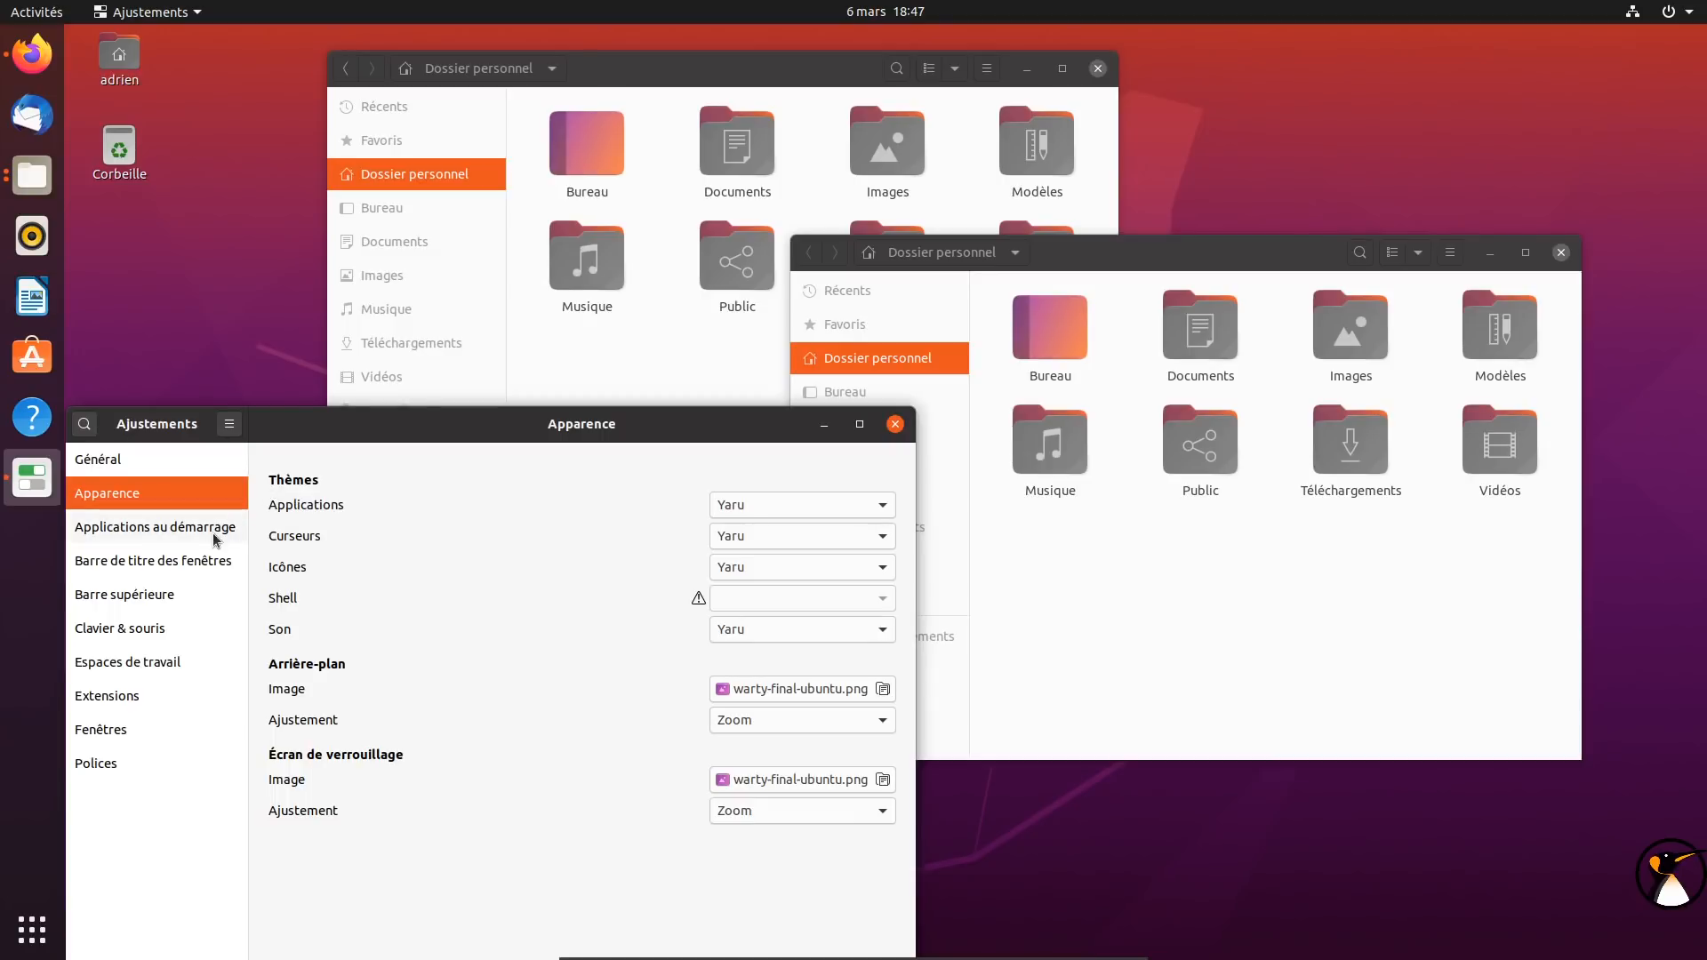
View the Extensions settings, and close Ajustements and both Files windows
{"action": "left_click", "coordinate": [156, 697]}
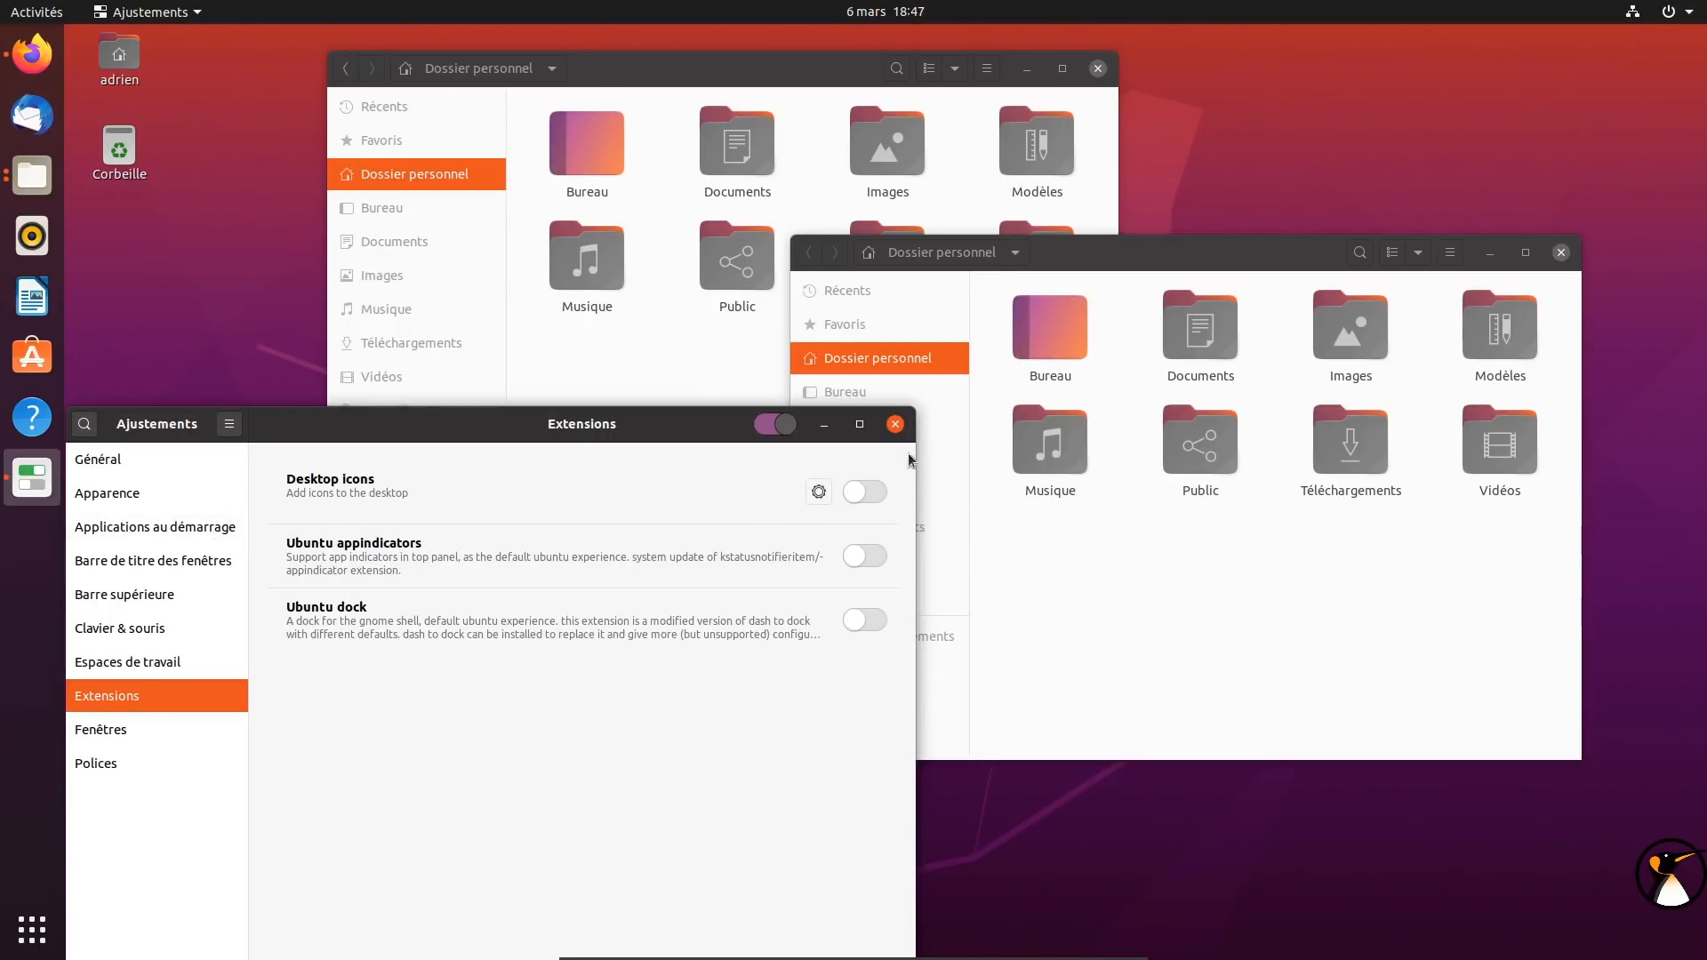
{"action": "left_click", "coordinate": [895, 424]}
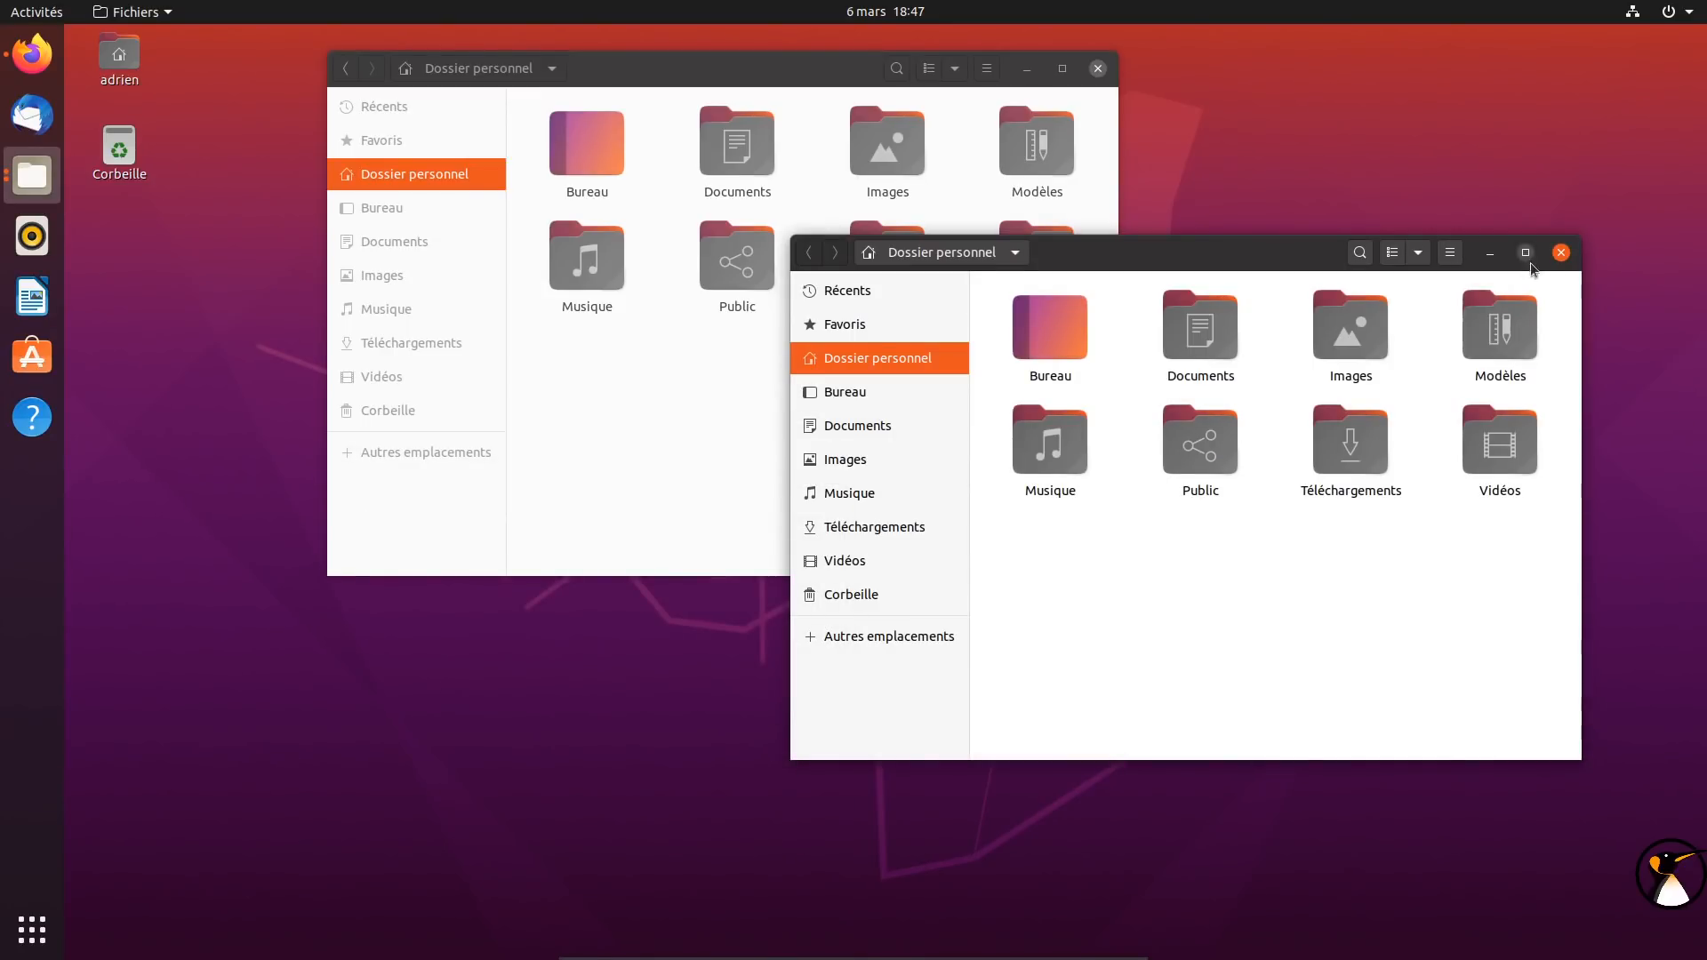
{"action": "left_click", "coordinate": [1561, 252]}
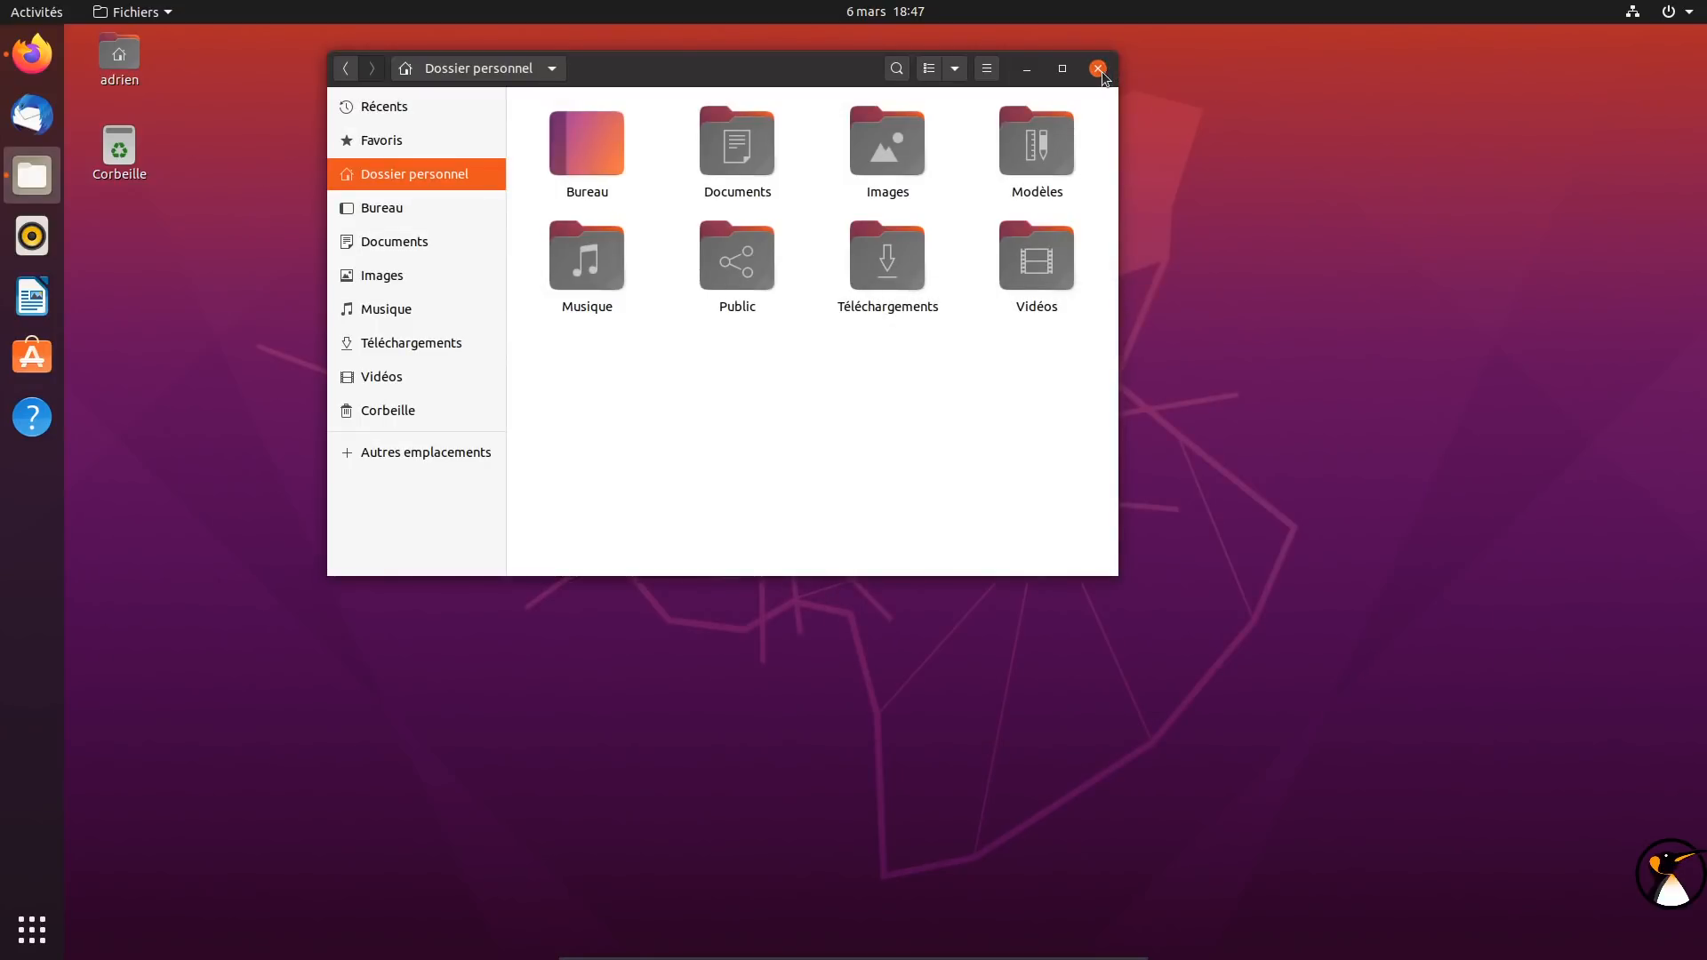
{"action": "left_click", "coordinate": [1098, 68]}
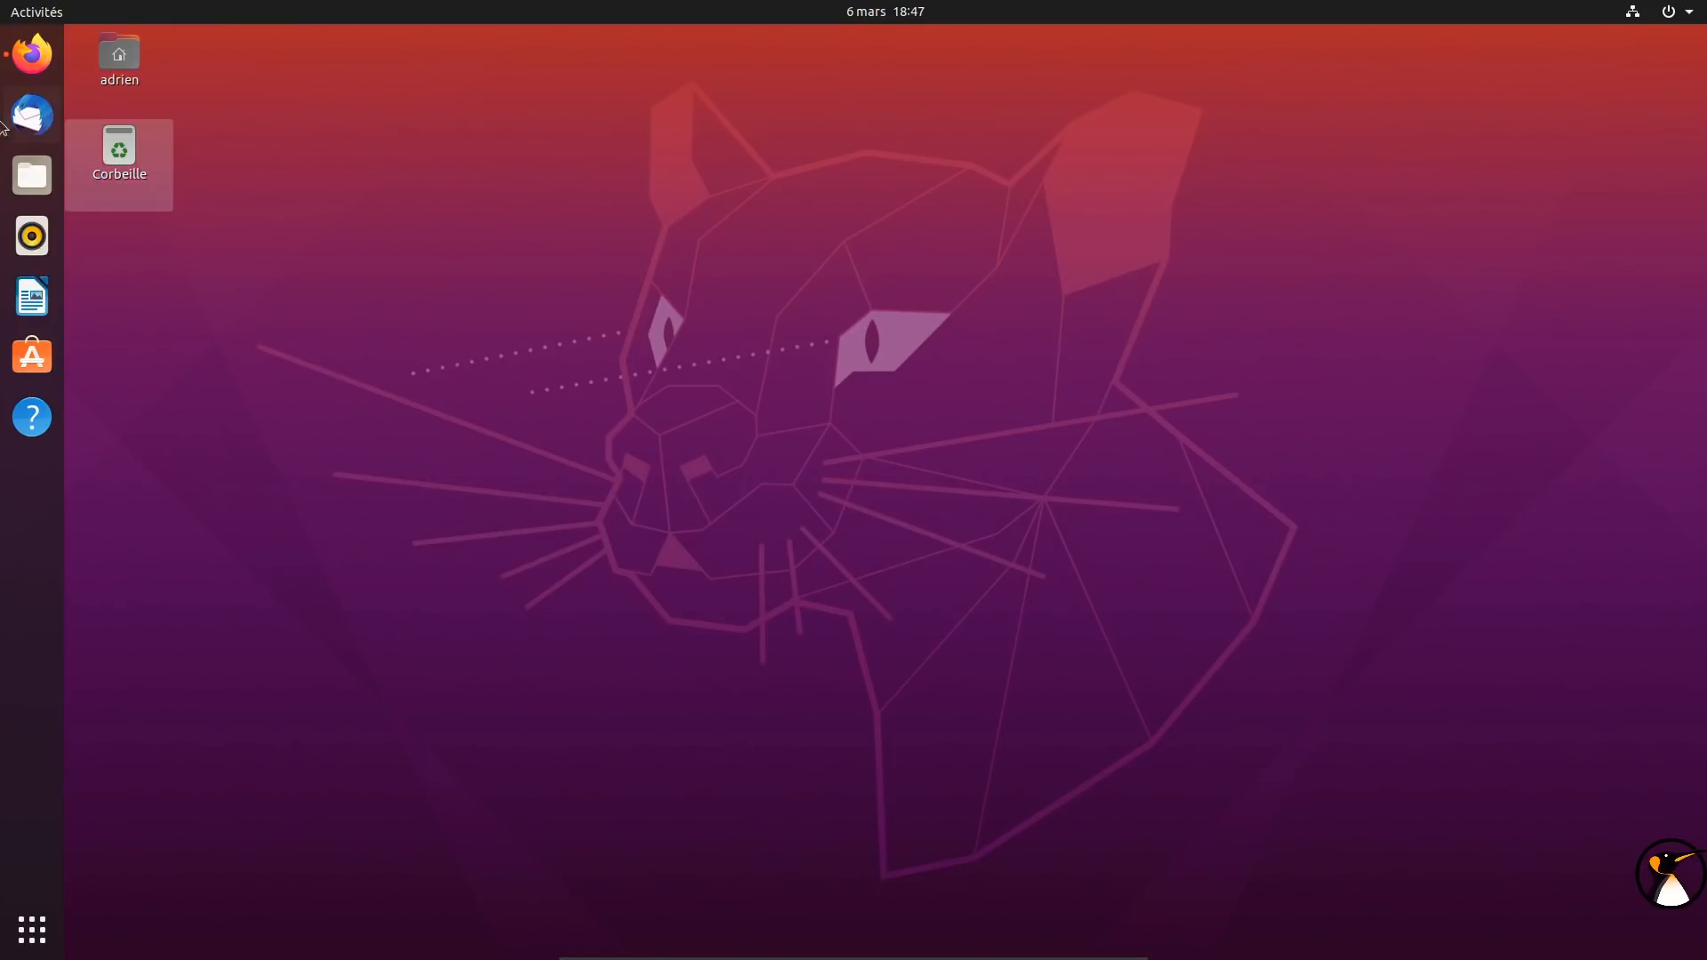
Install htop with sudo apt in a new terminal, authenticating with the account password
{"action": "left_click", "coordinate": [23, 12]}
{"action": "type", "text": "term"}
{"action": "key", "text": "Return"}
{"action": "type", "text": "sudo apt instal"}
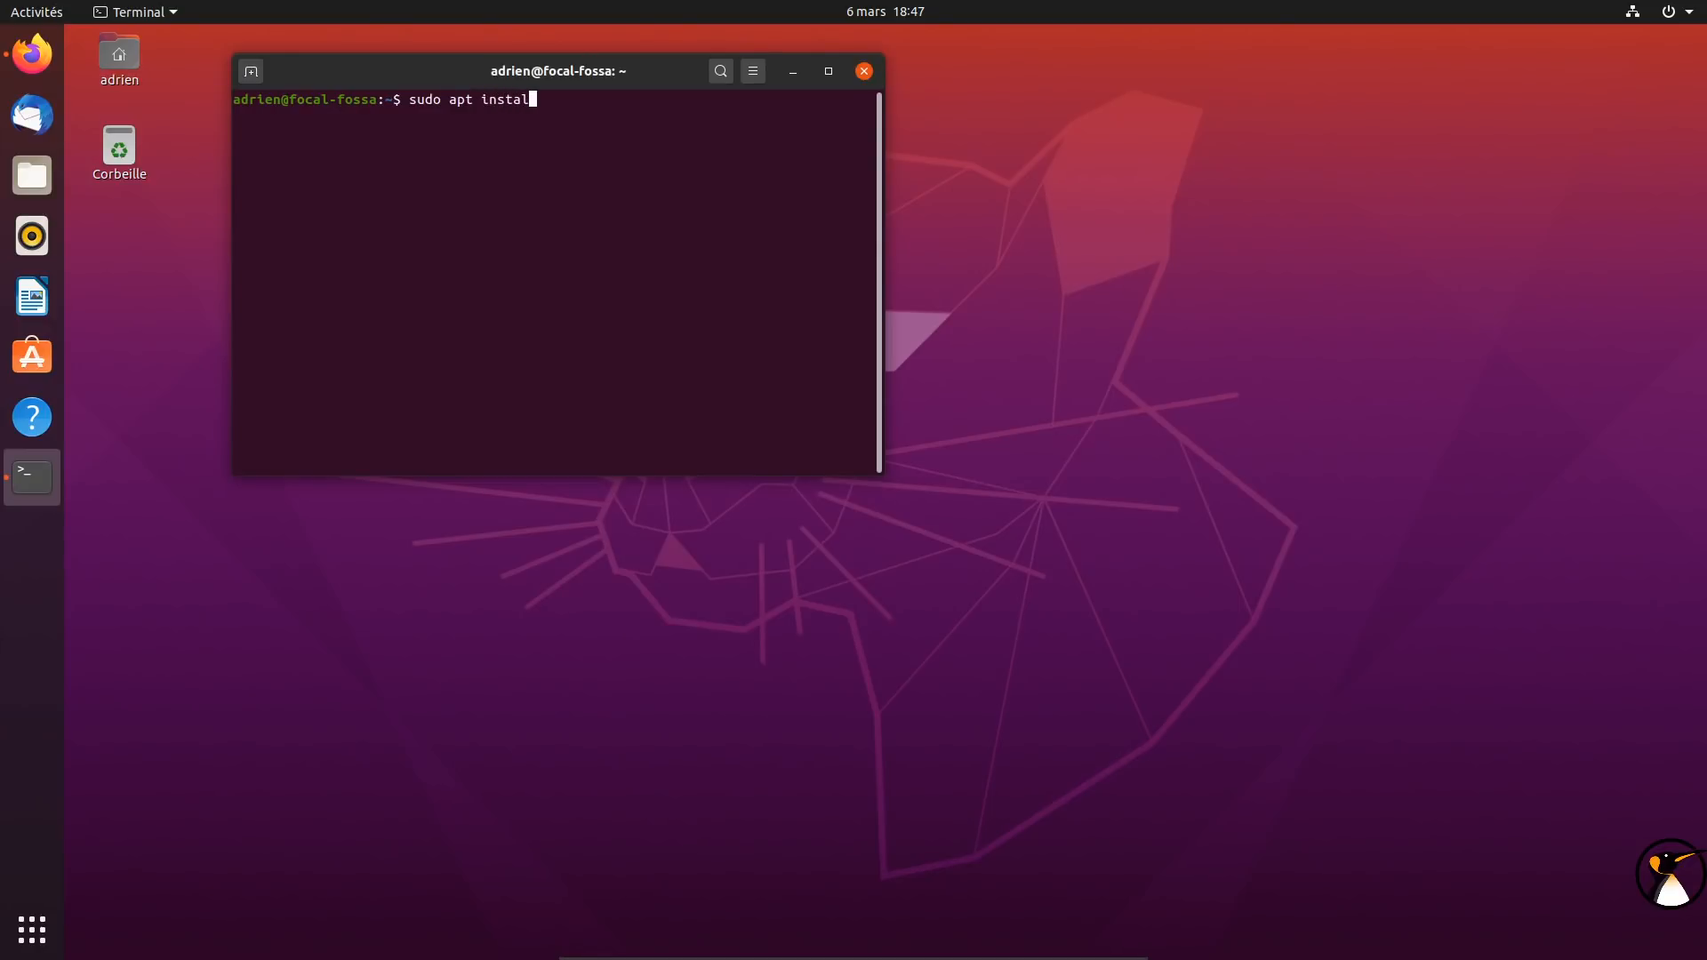
{"action": "type", "text": "l htop"}
{"action": "key", "text": "Return"}
{"action": "key", "text": "Return"}
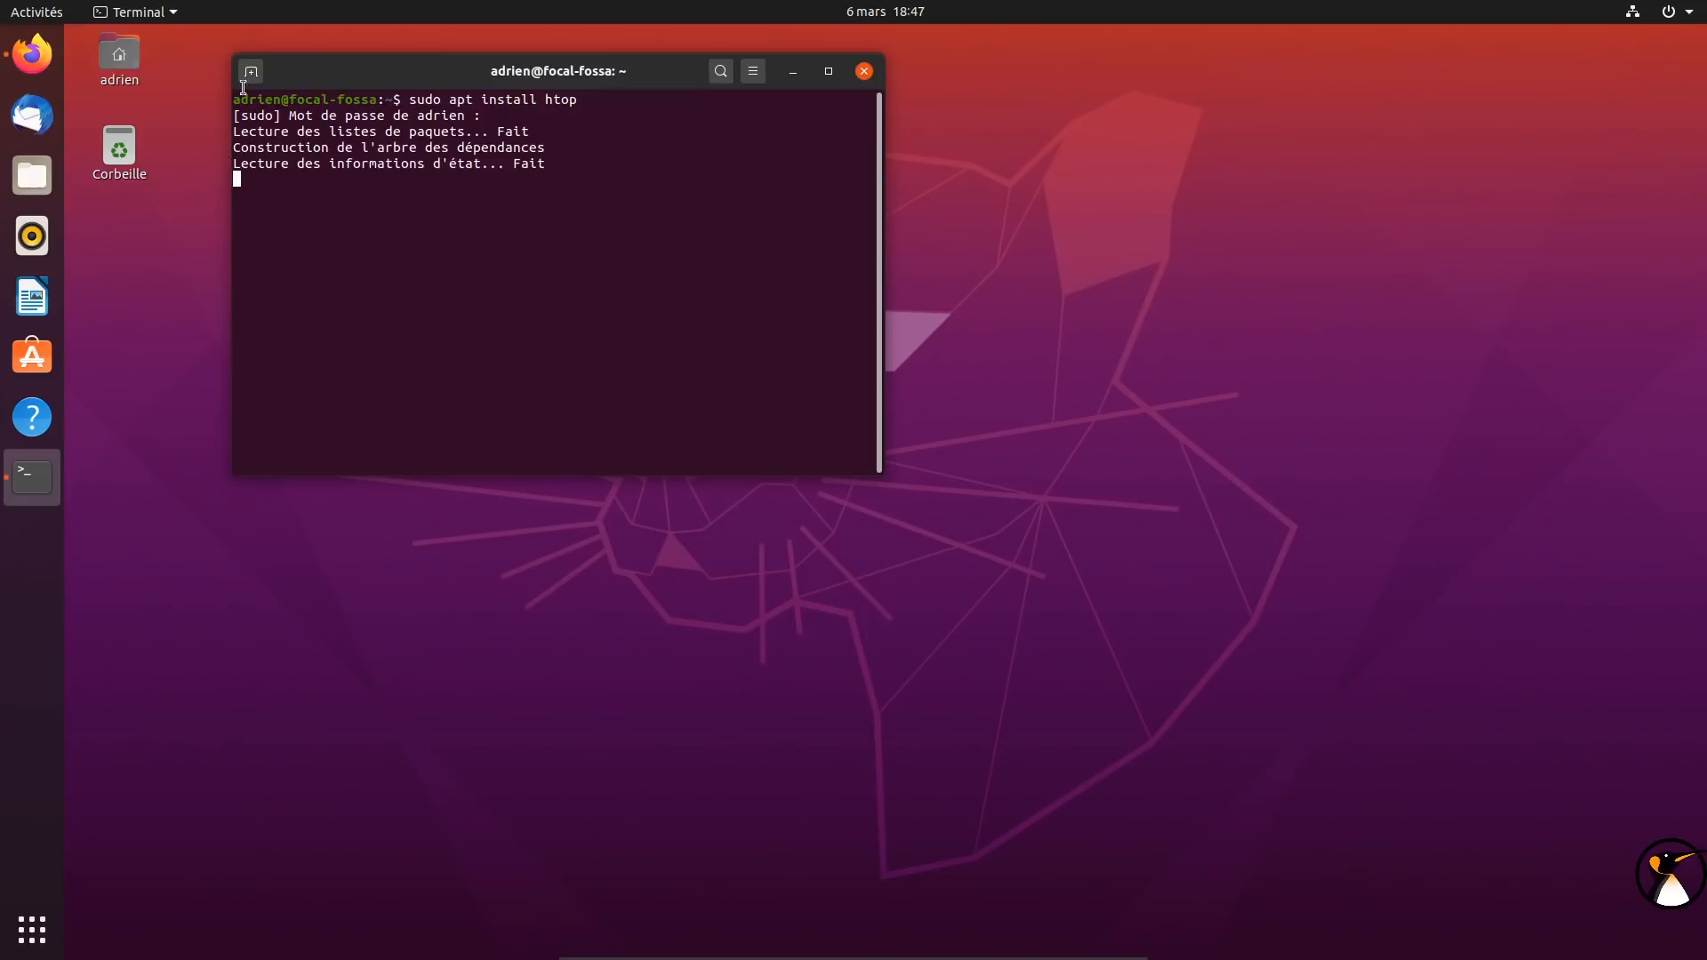
Bring up and close the Firefox window, and move and enlarge the terminal window
{"action": "left_click", "coordinate": [32, 55]}
{"action": "left_click", "coordinate": [1438, 59]}
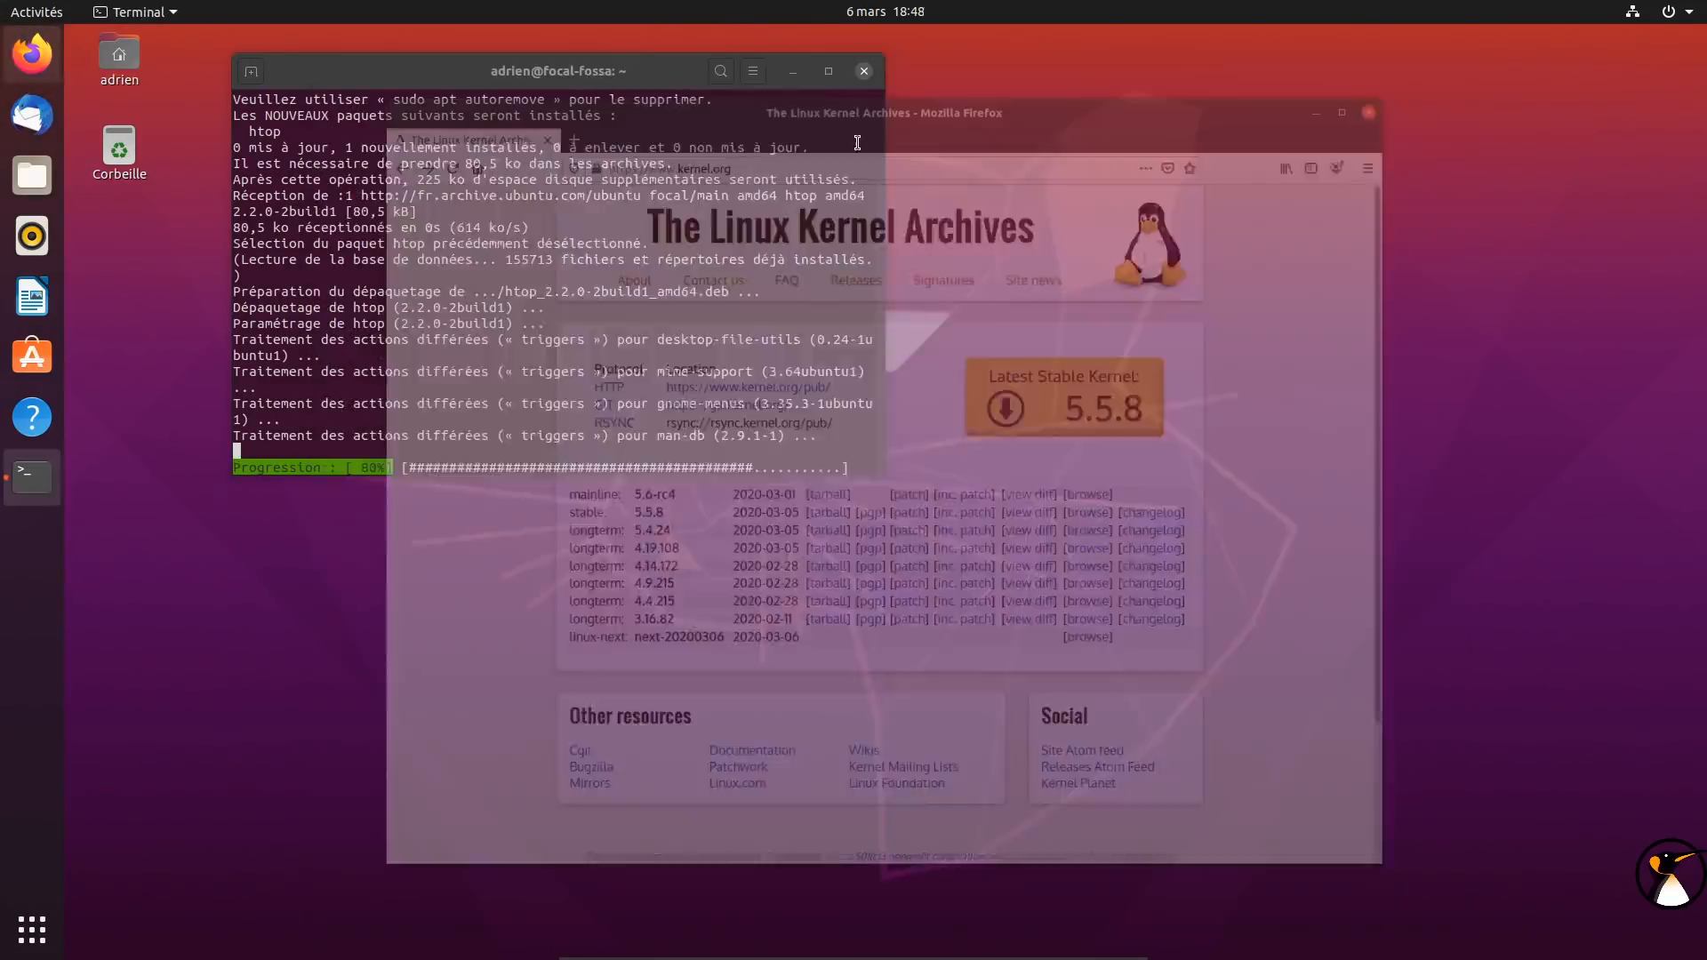
{"action": "left_click_drag", "start_coordinate": [606, 75], "coordinate": [813, 96]}
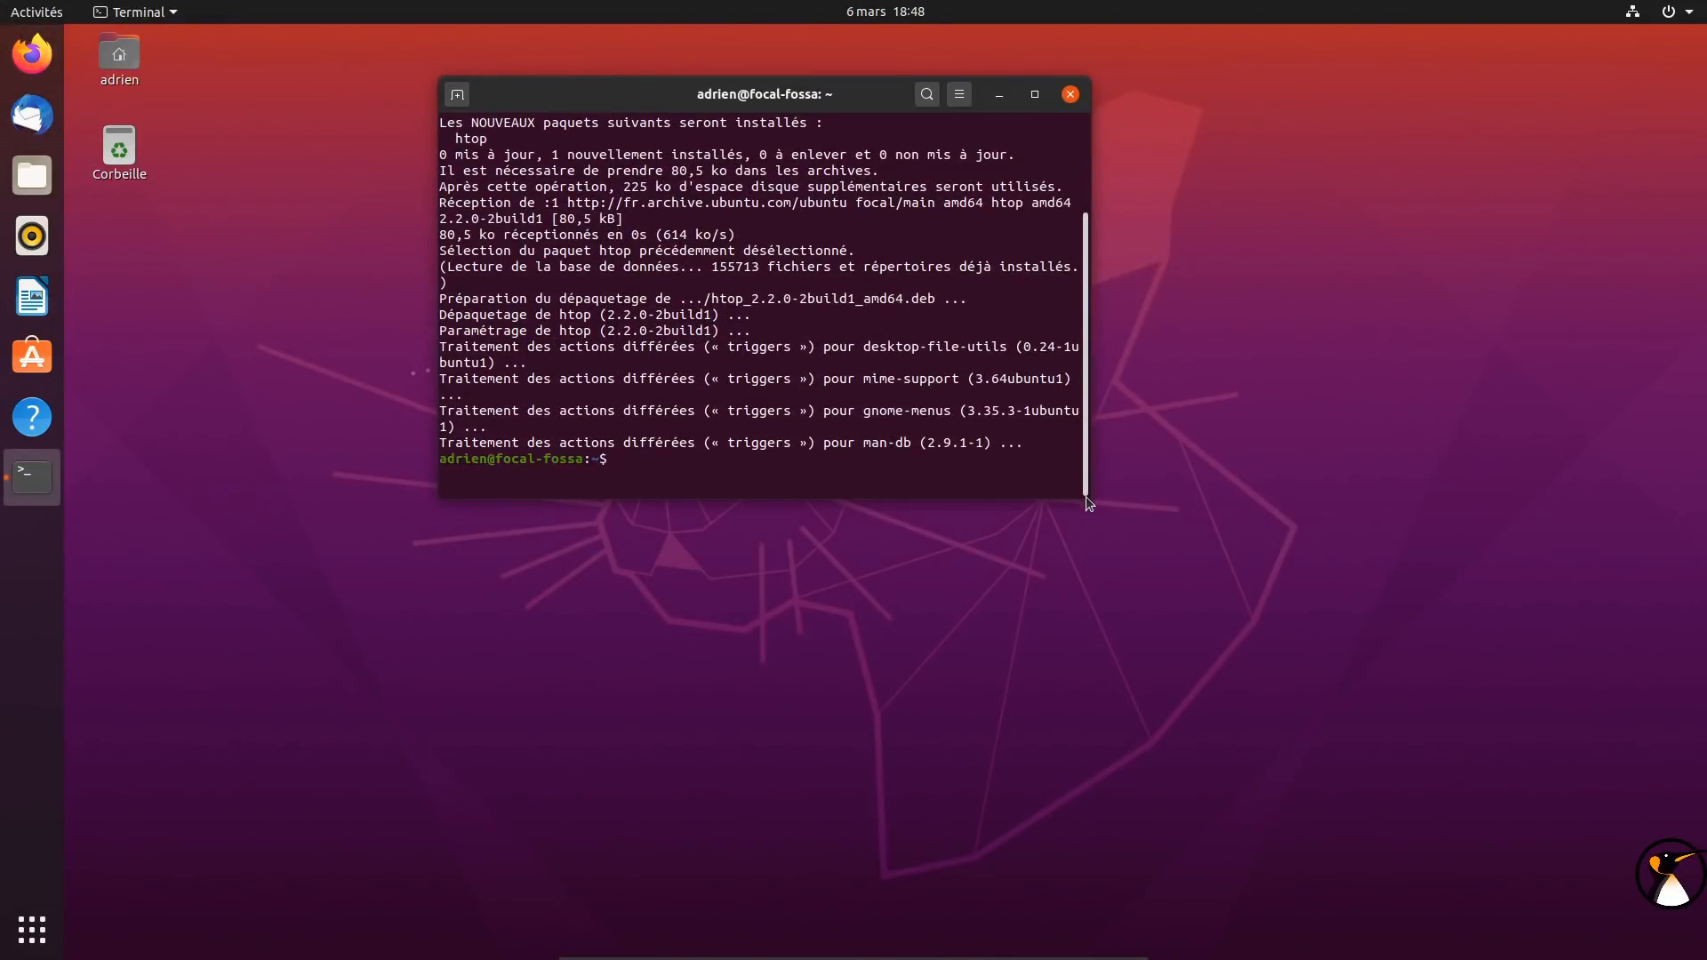
{"action": "left_click_drag", "start_coordinate": [1088, 491], "coordinate": [1370, 691]}
Run htop to view the running processes and memory use, and close the terminal despite the active process
{"action": "type", "text": "htop"}
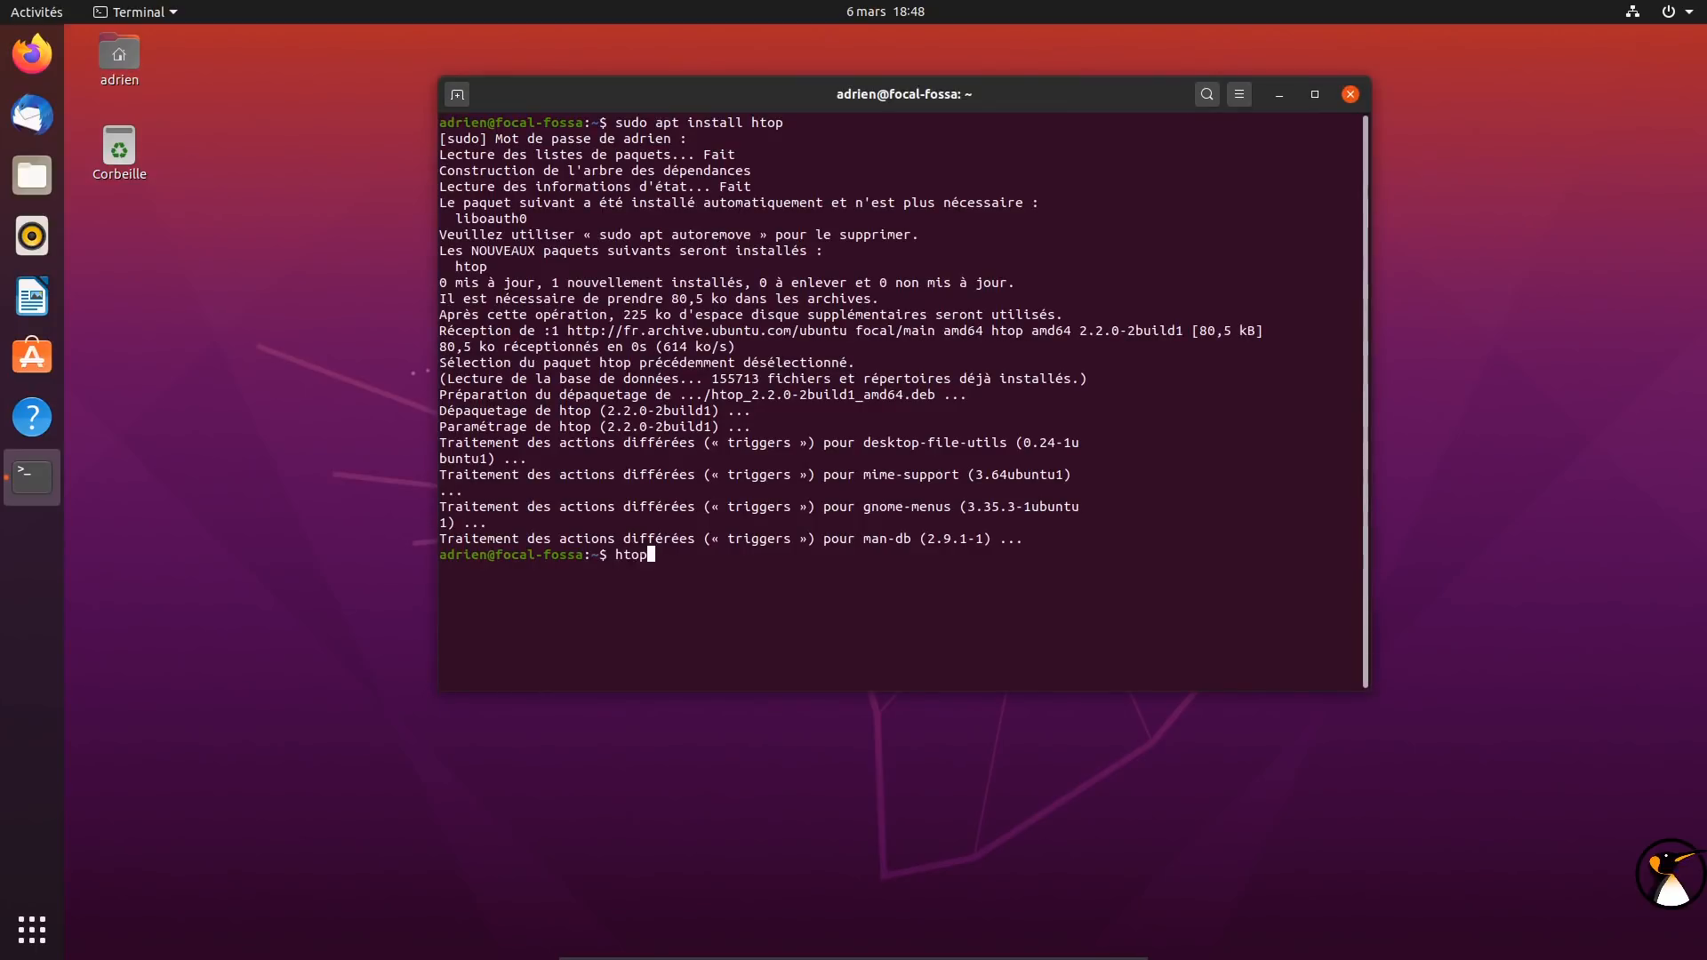
{"action": "key", "text": "Return"}
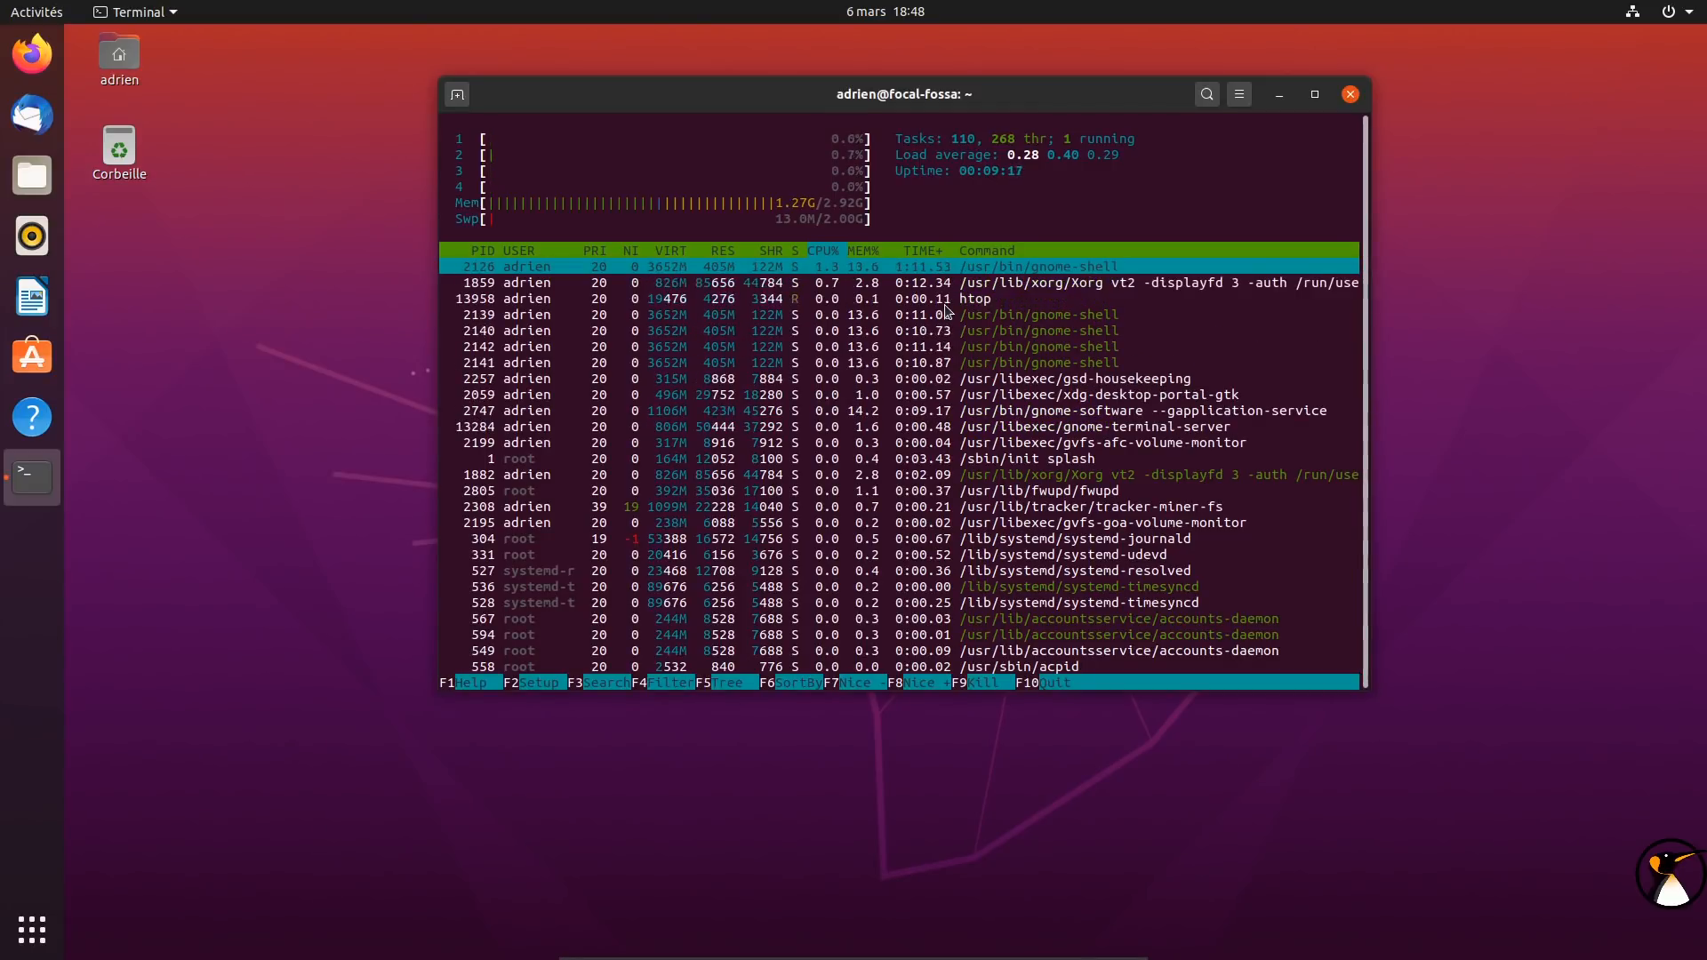
{"action": "left_click", "coordinate": [1349, 96]}
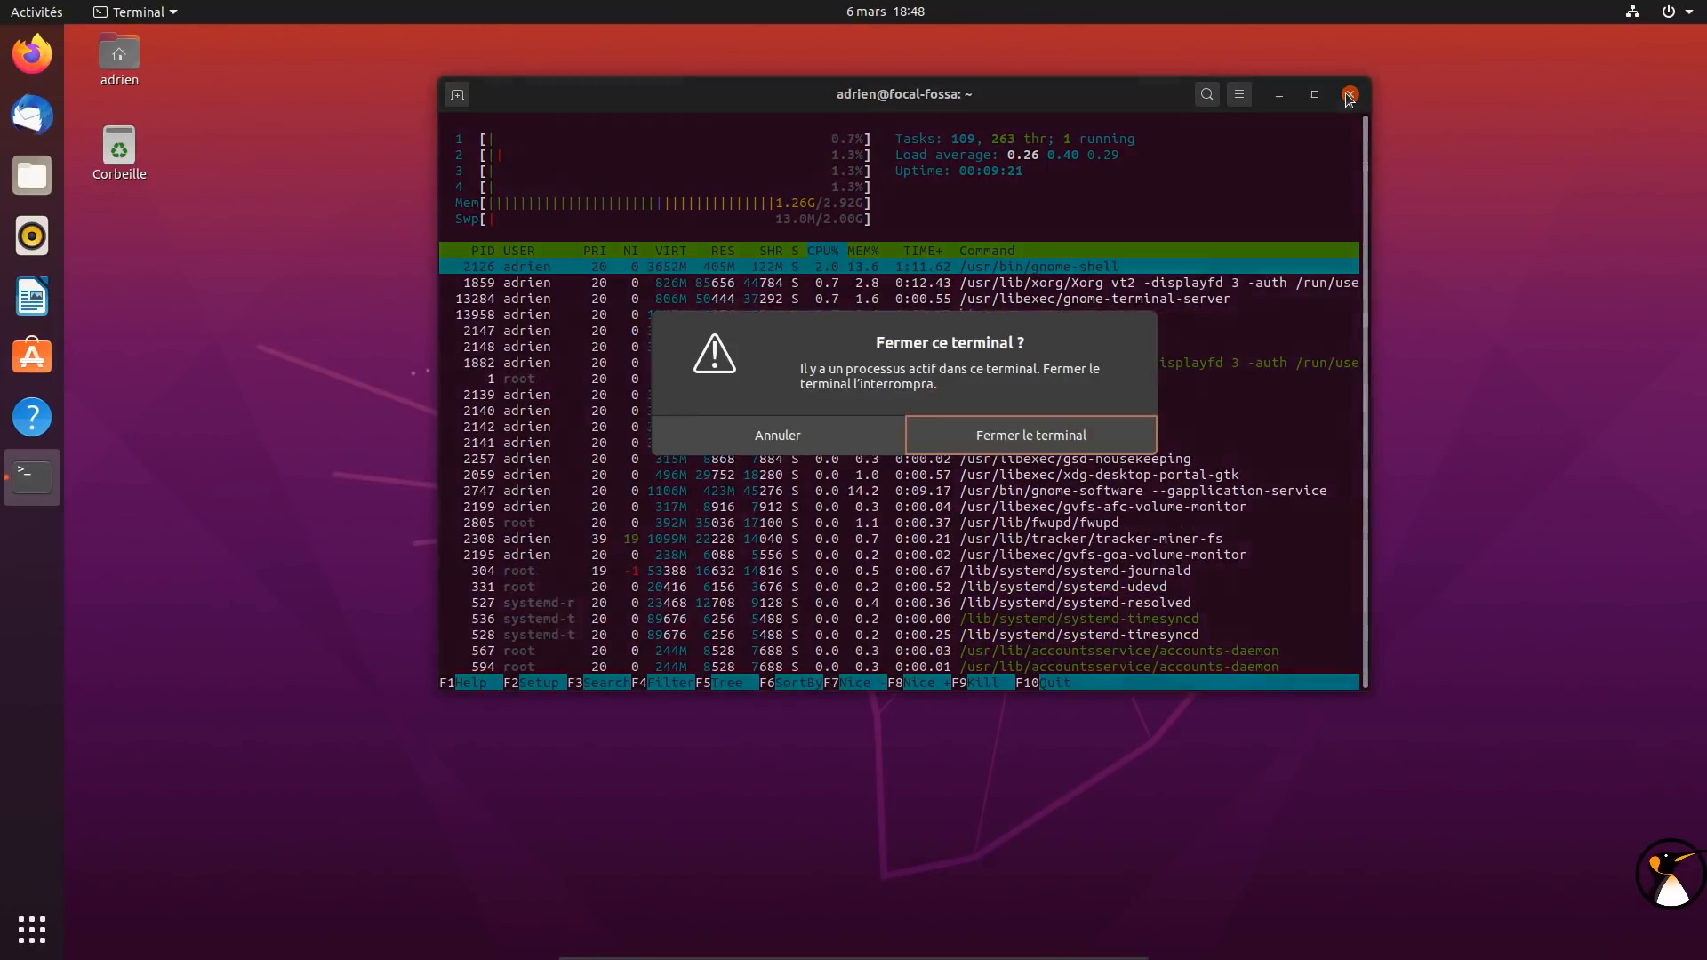
{"action": "left_click", "coordinate": [1019, 436]}
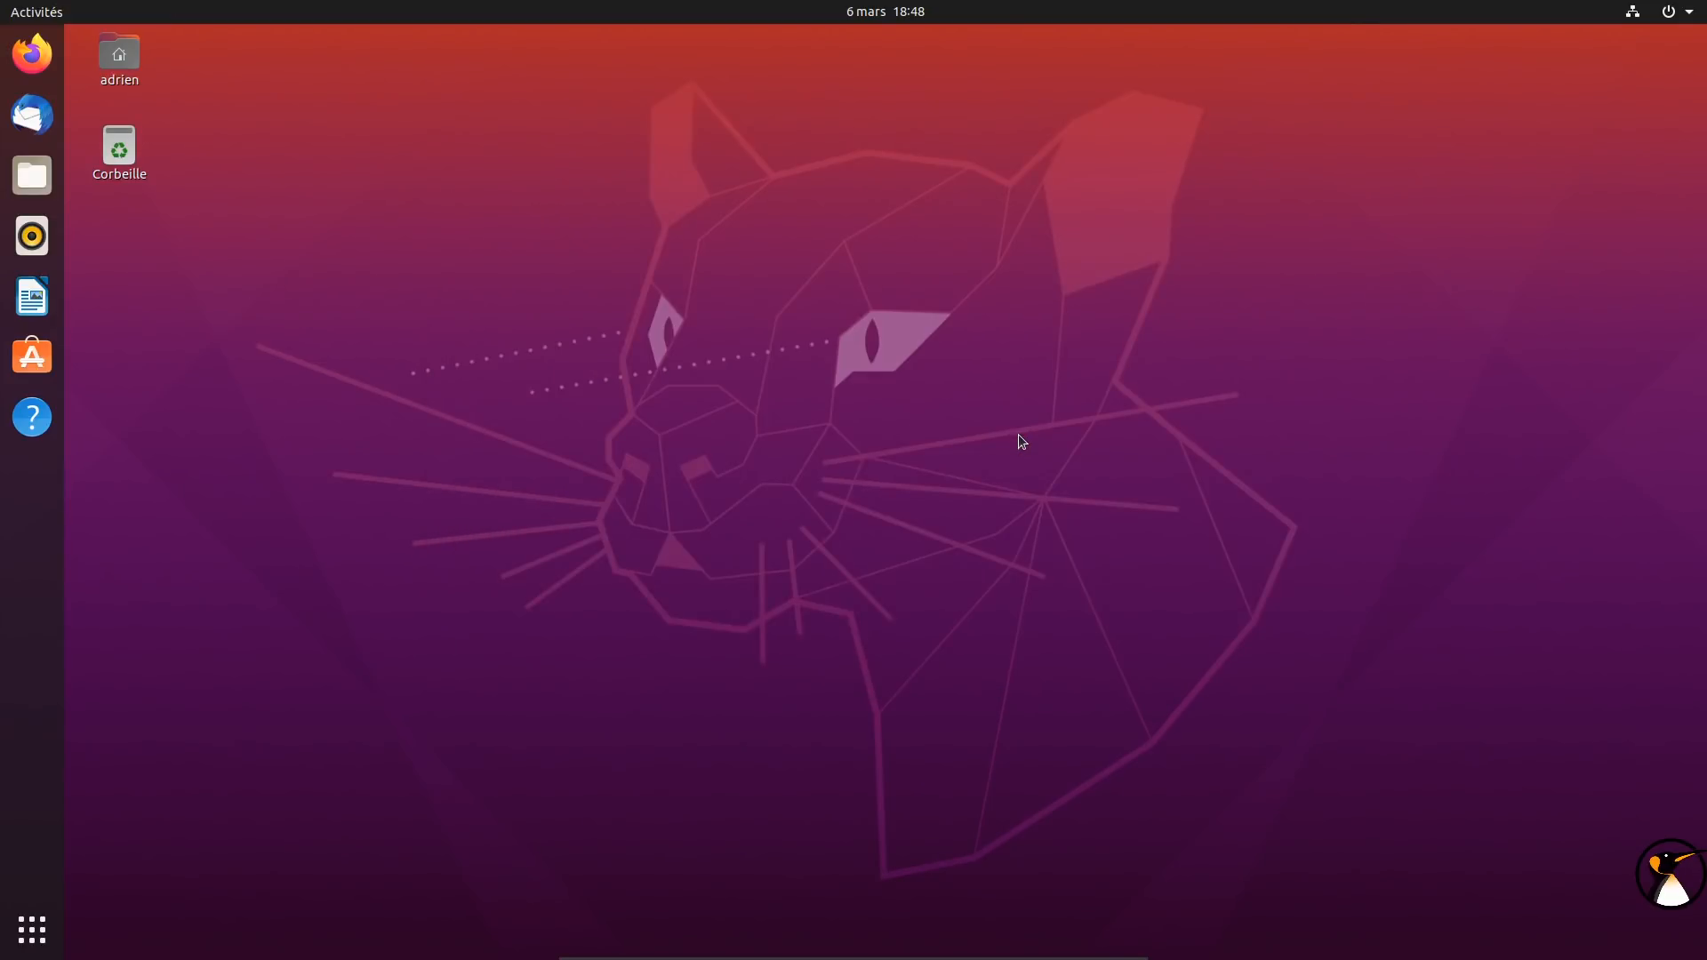
Look through the full list of installed applications and launch Logiciel
{"action": "left_click", "coordinate": [27, 7]}
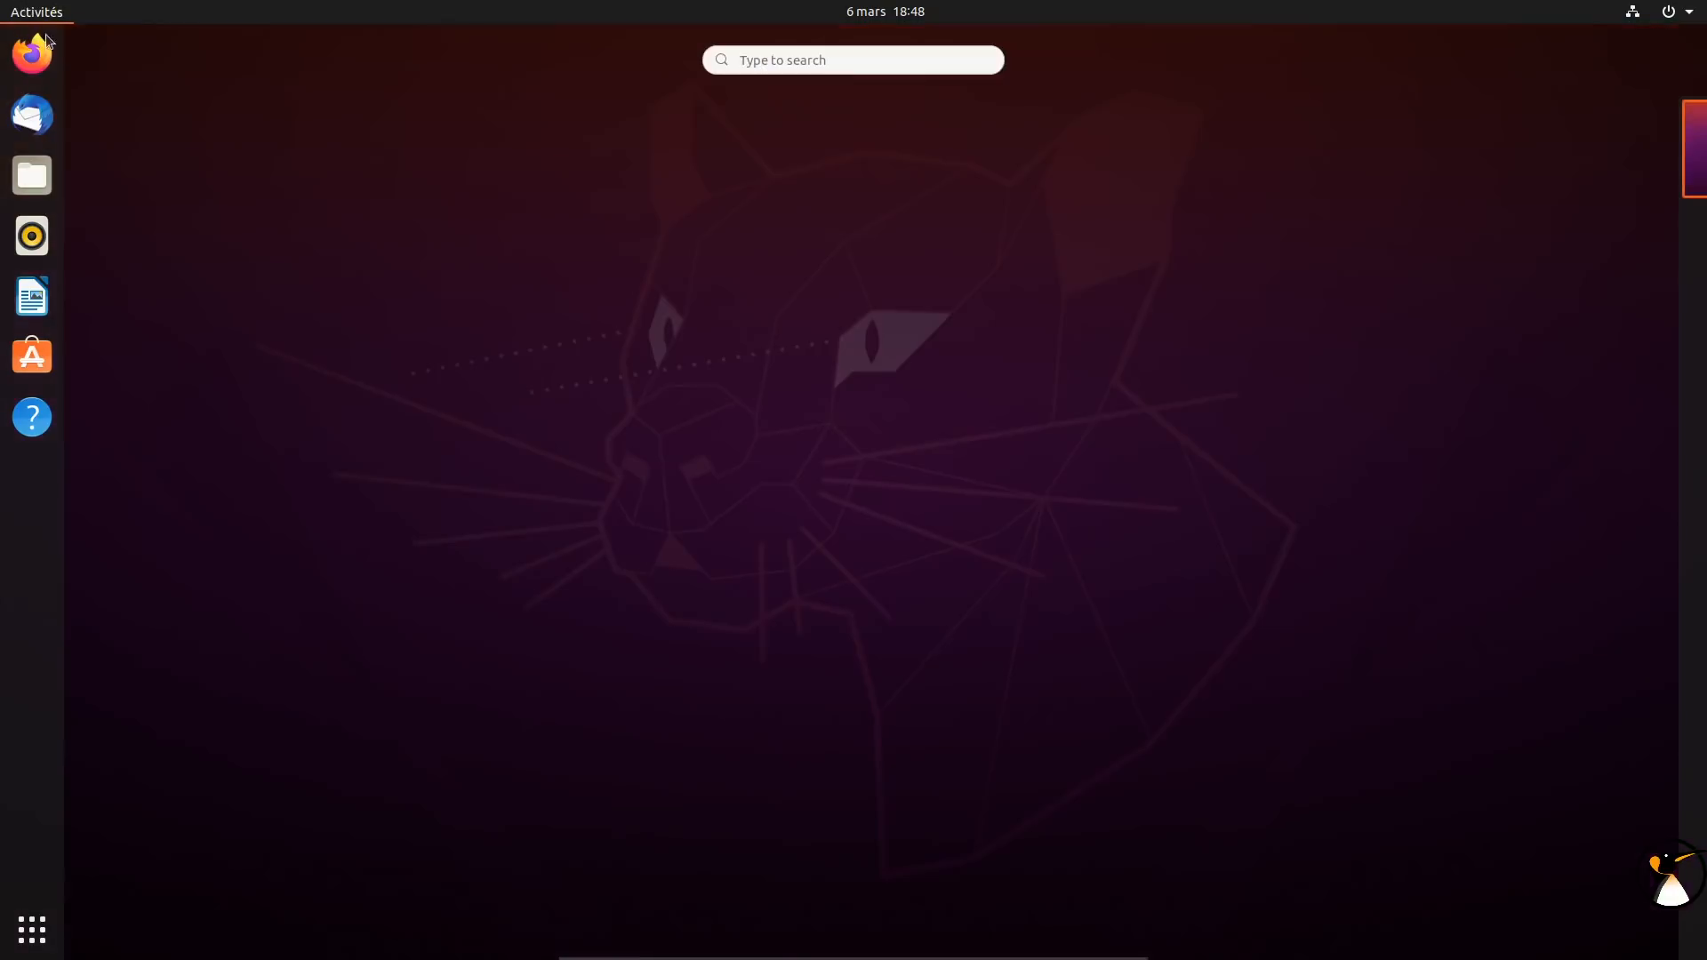
{"action": "left_click", "coordinate": [32, 929]}
{"action": "scroll", "coordinate": [828, 504], "scroll_direction": "down", "scroll_amount": 1}
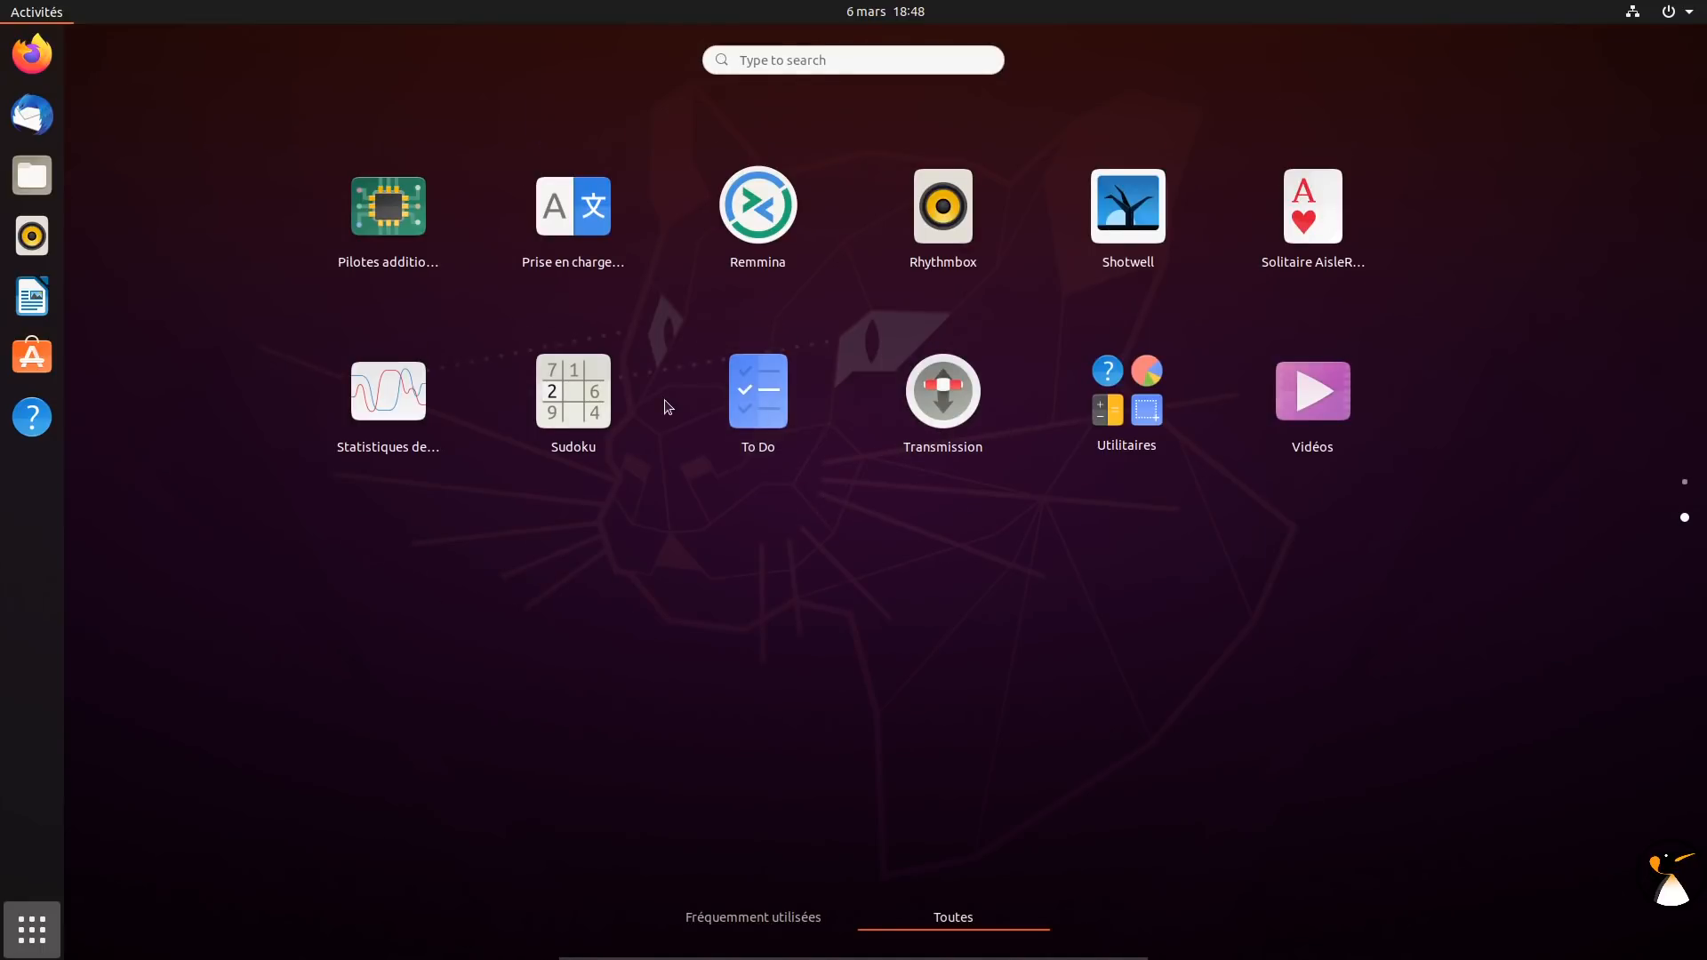
{"action": "scroll", "coordinate": [676, 396], "scroll_direction": "up", "scroll_amount": 1}
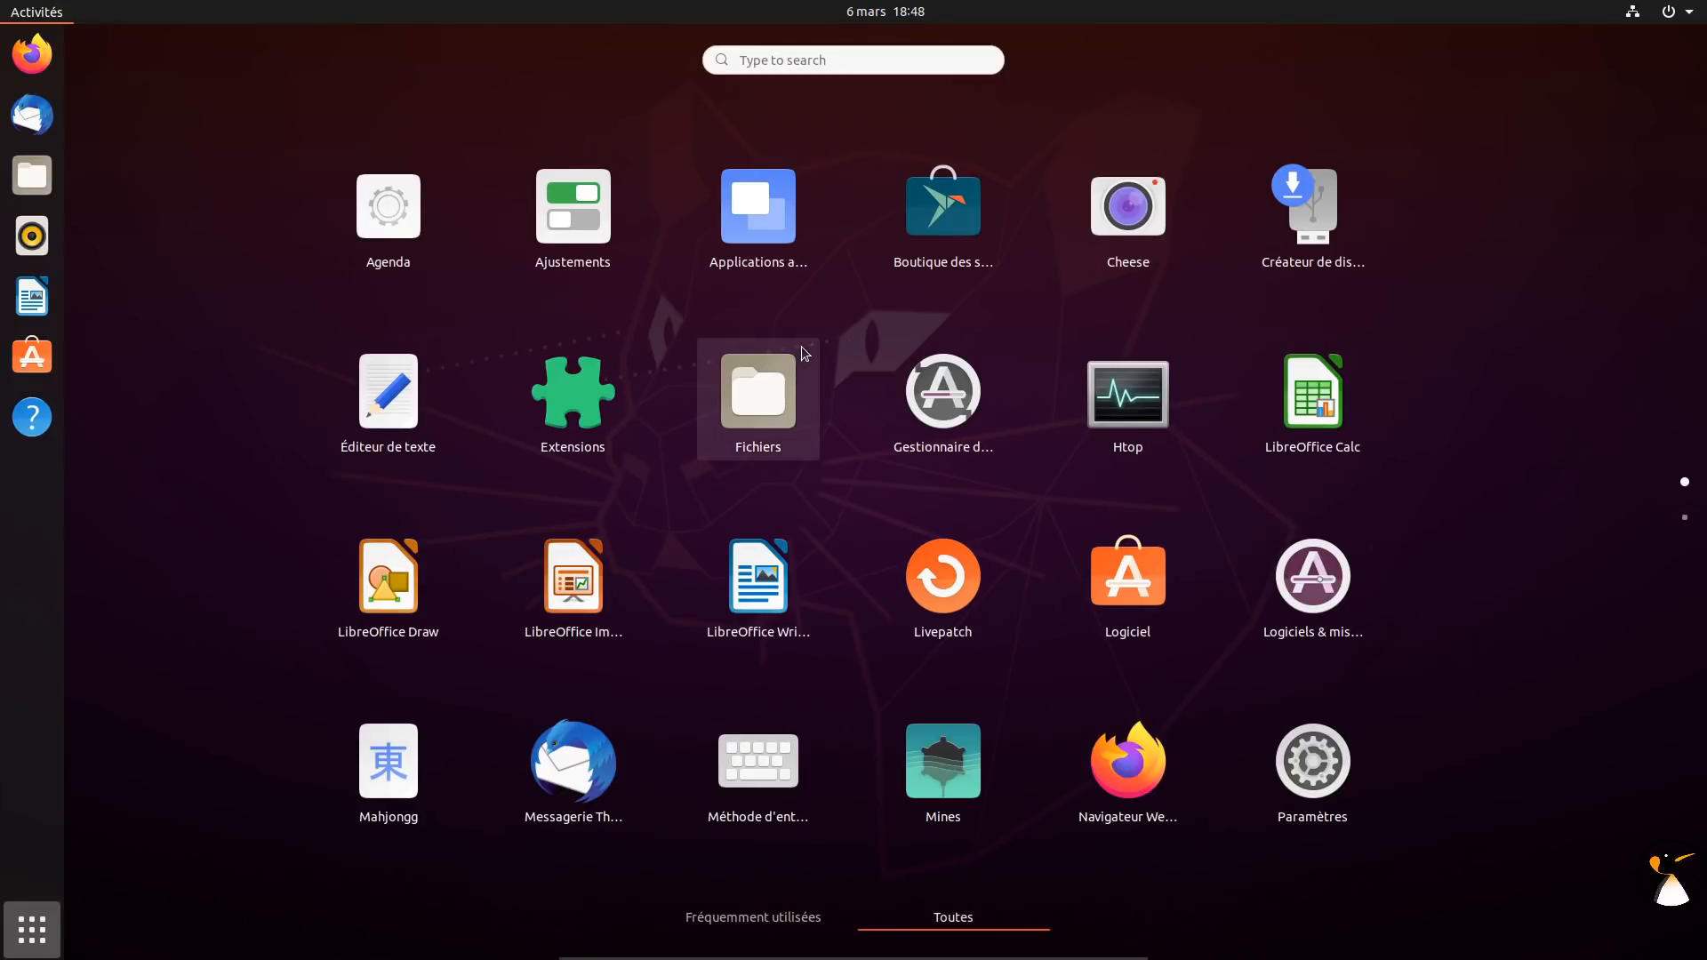
{"action": "left_click", "coordinate": [1127, 608]}
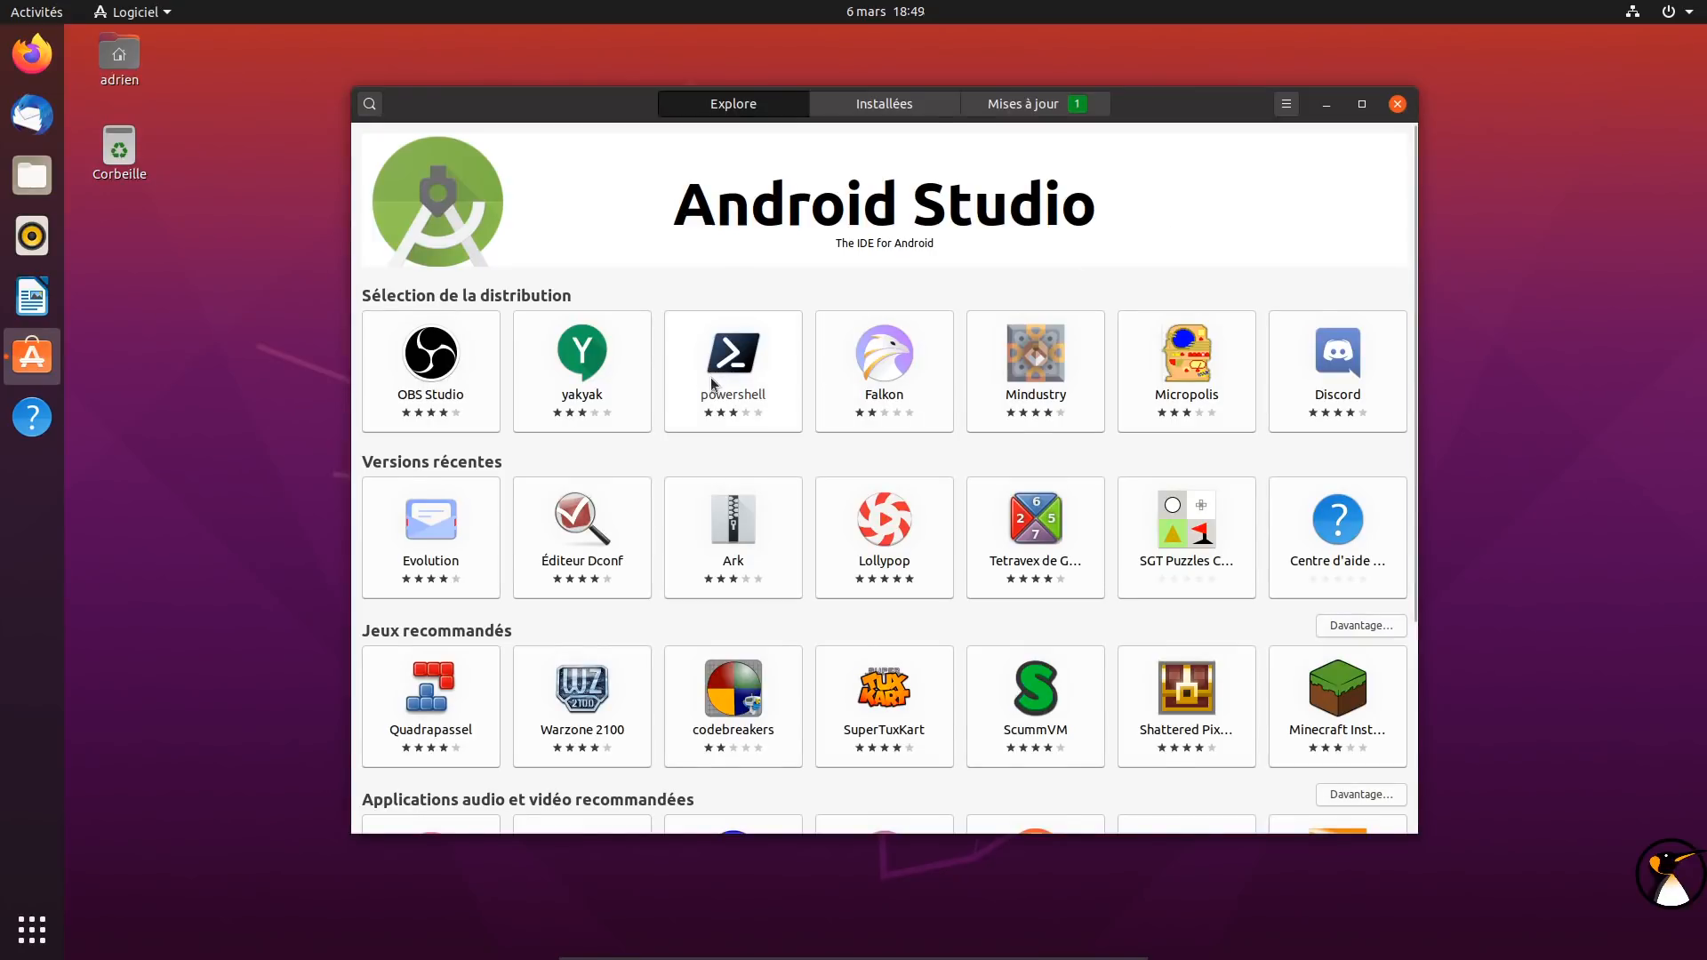
Examine the featured Audacity application's description, details and available sources, and return to the software overview
{"action": "scroll", "coordinate": [1022, 463], "scroll_direction": "down", "scroll_amount": 1}
{"action": "scroll", "coordinate": [1138, 516], "scroll_direction": "down", "scroll_amount": 1}
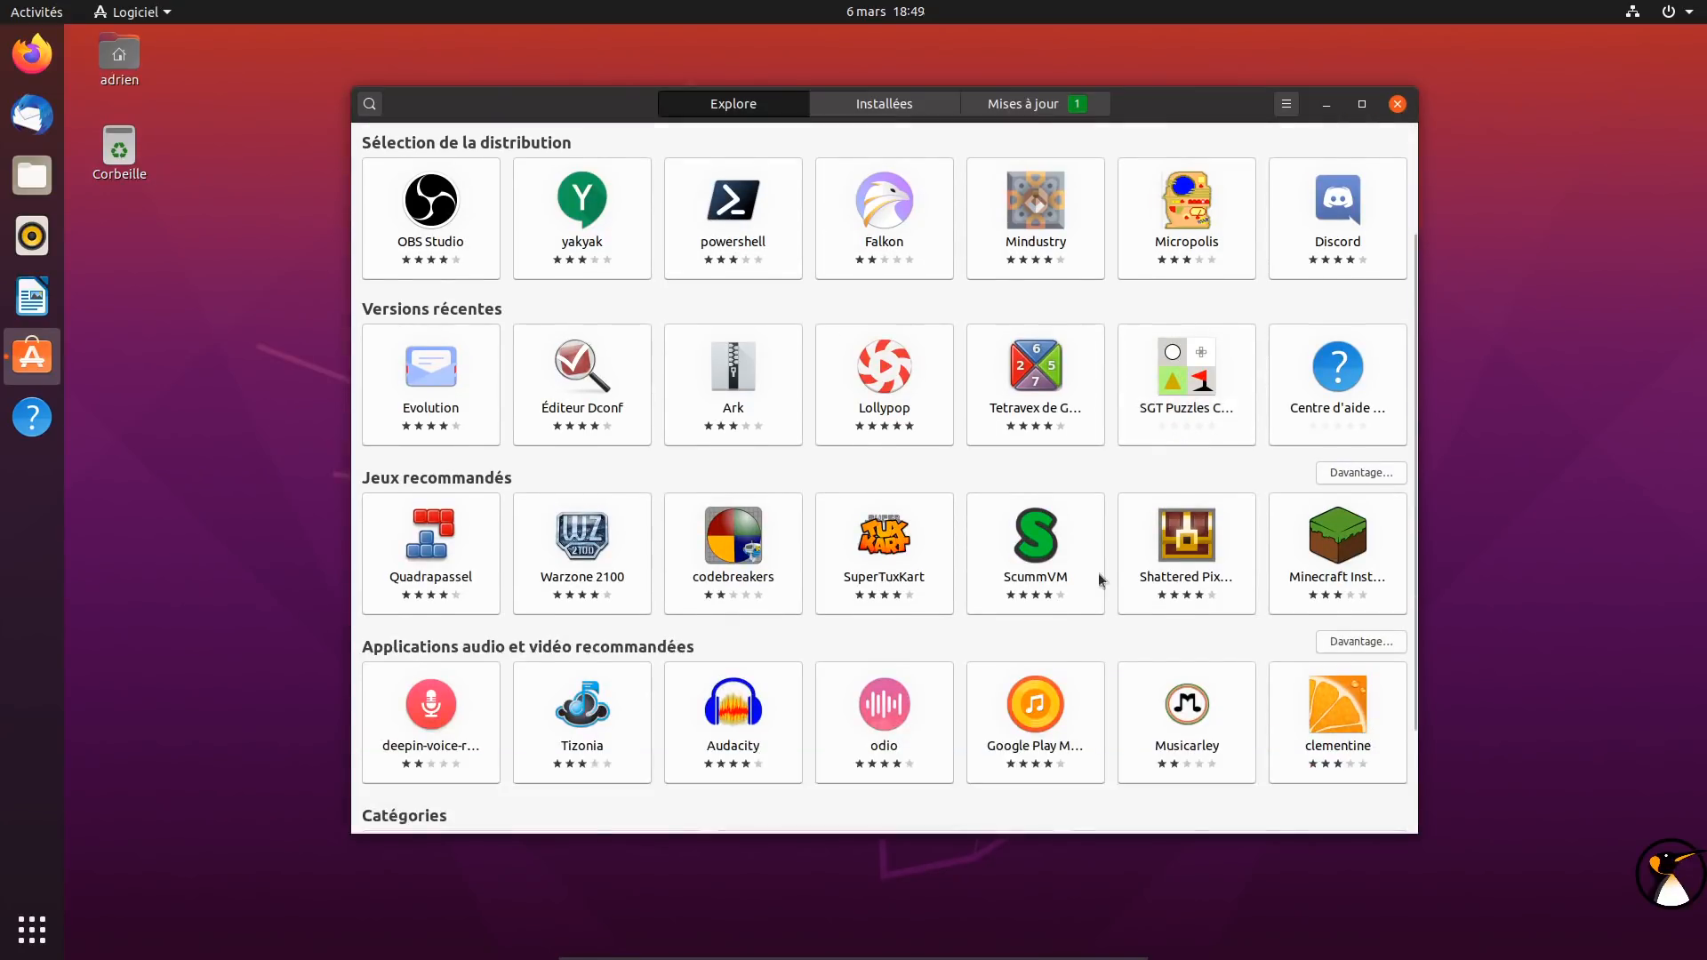
{"action": "left_click", "coordinate": [761, 712]}
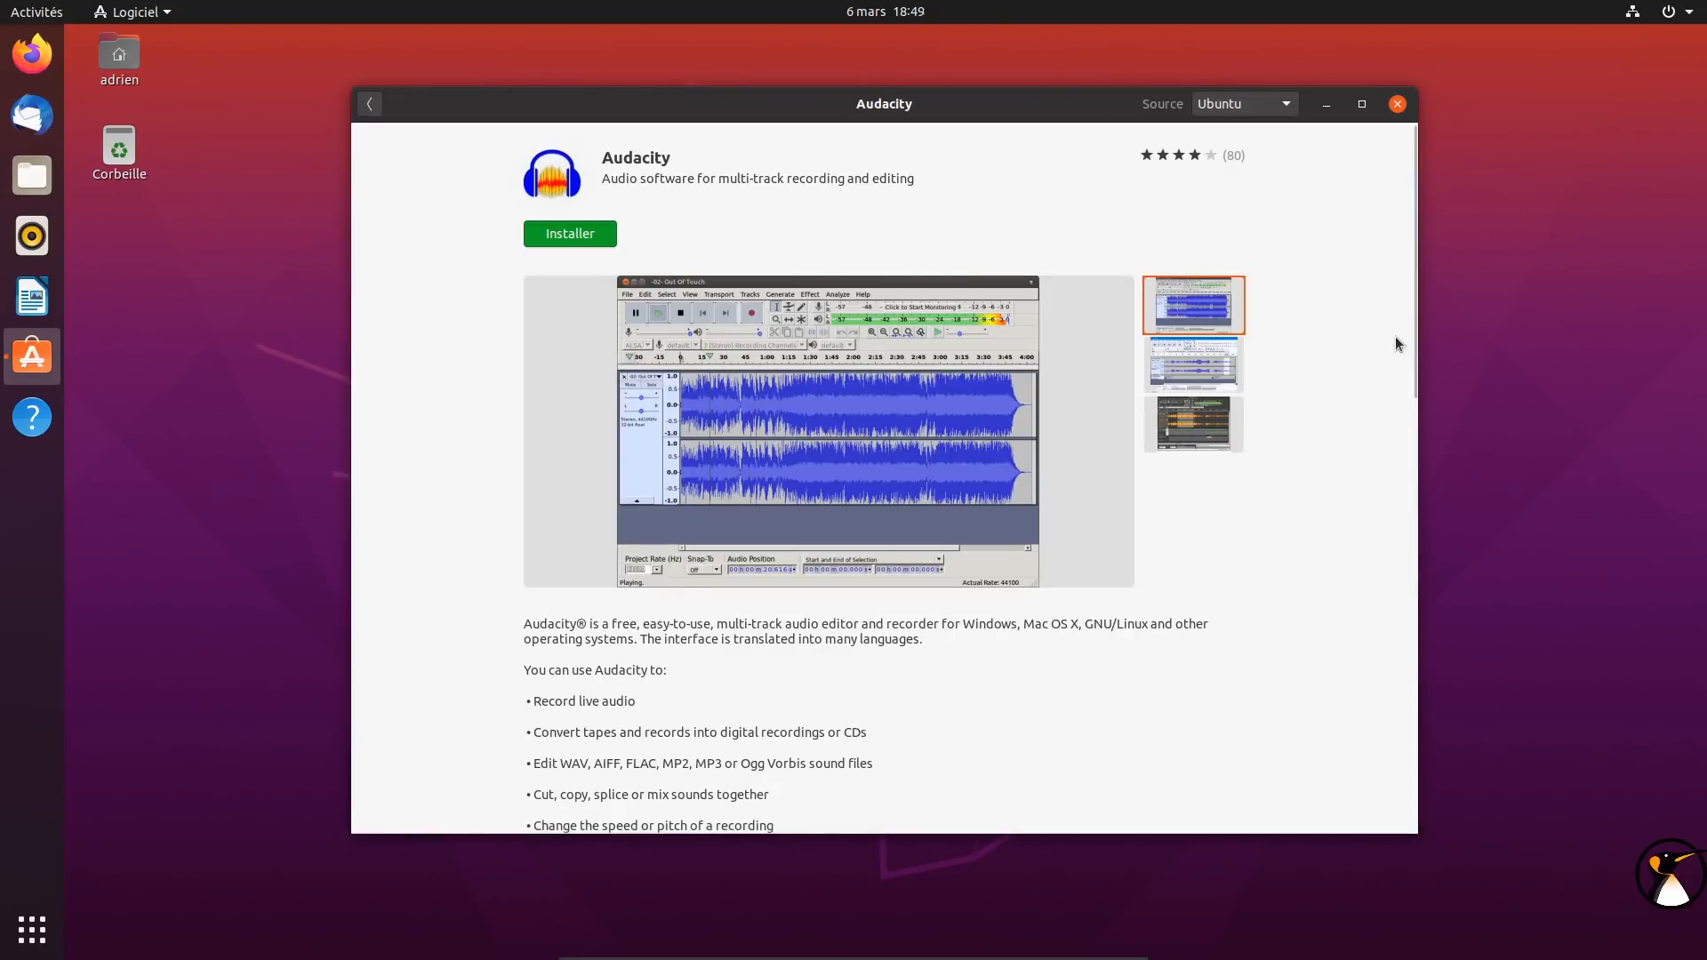
{"action": "left_click_drag", "start_coordinate": [1414, 302], "coordinate": [1408, 472]}
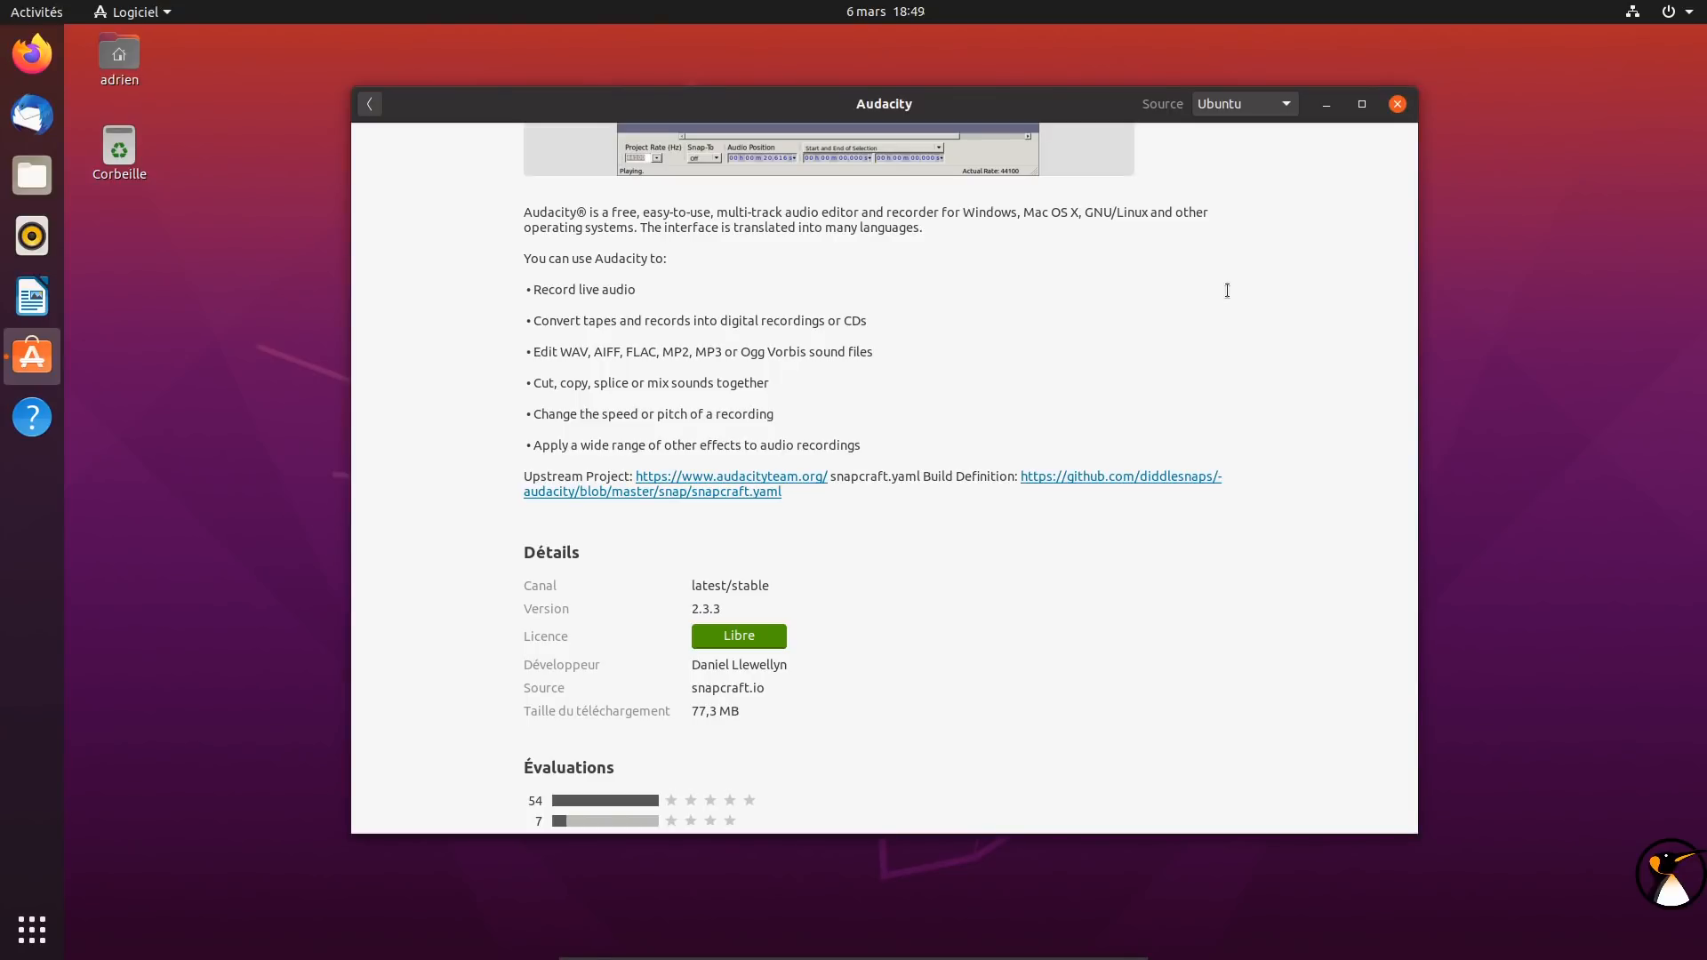
{"action": "scroll", "coordinate": [1220, 287], "scroll_direction": "up", "scroll_amount": 3}
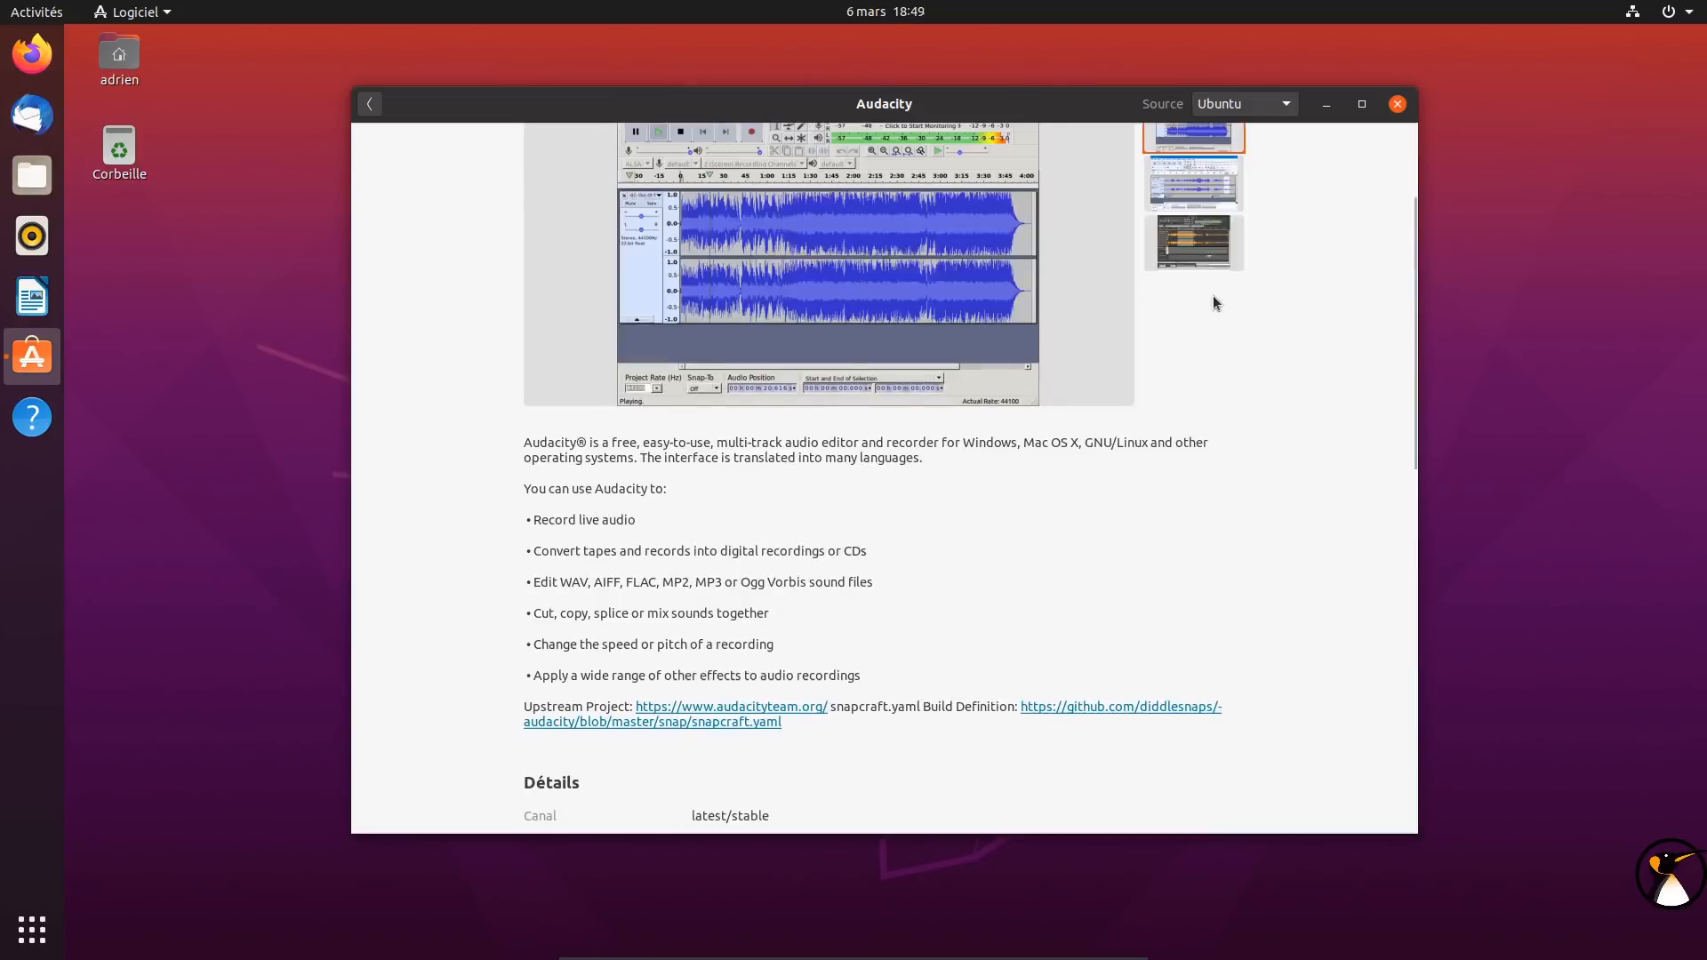
{"action": "left_click", "coordinate": [1289, 107]}
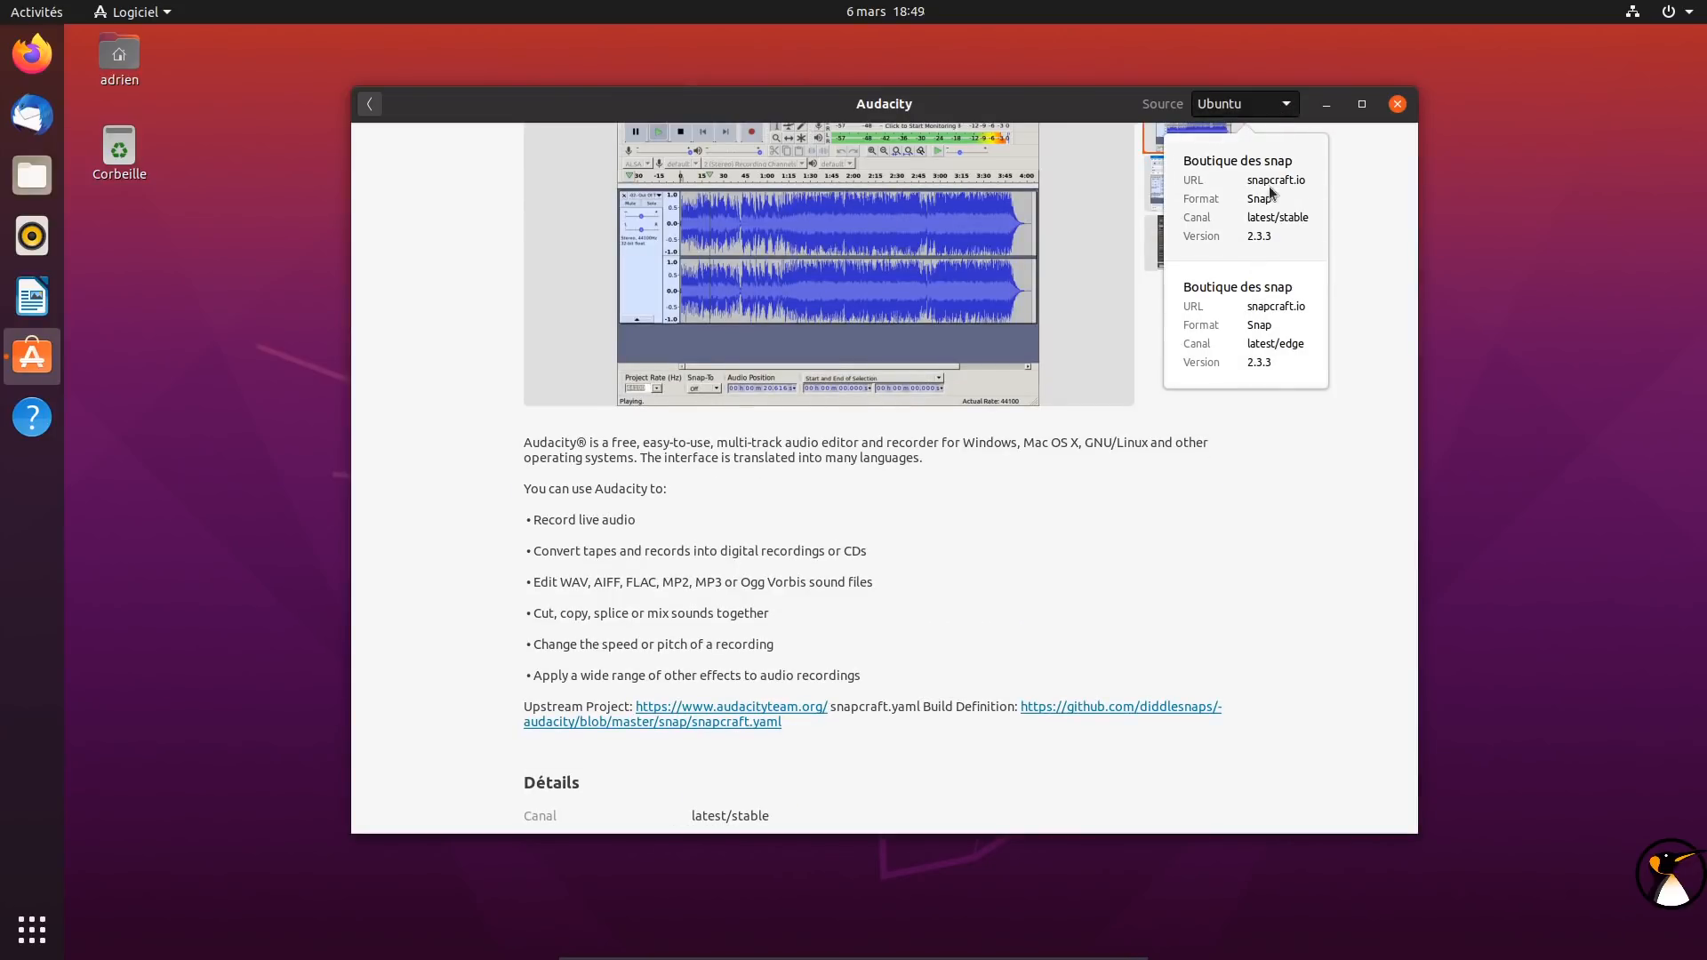
{"action": "left_click", "coordinate": [1354, 222]}
{"action": "left_click", "coordinate": [370, 104]}
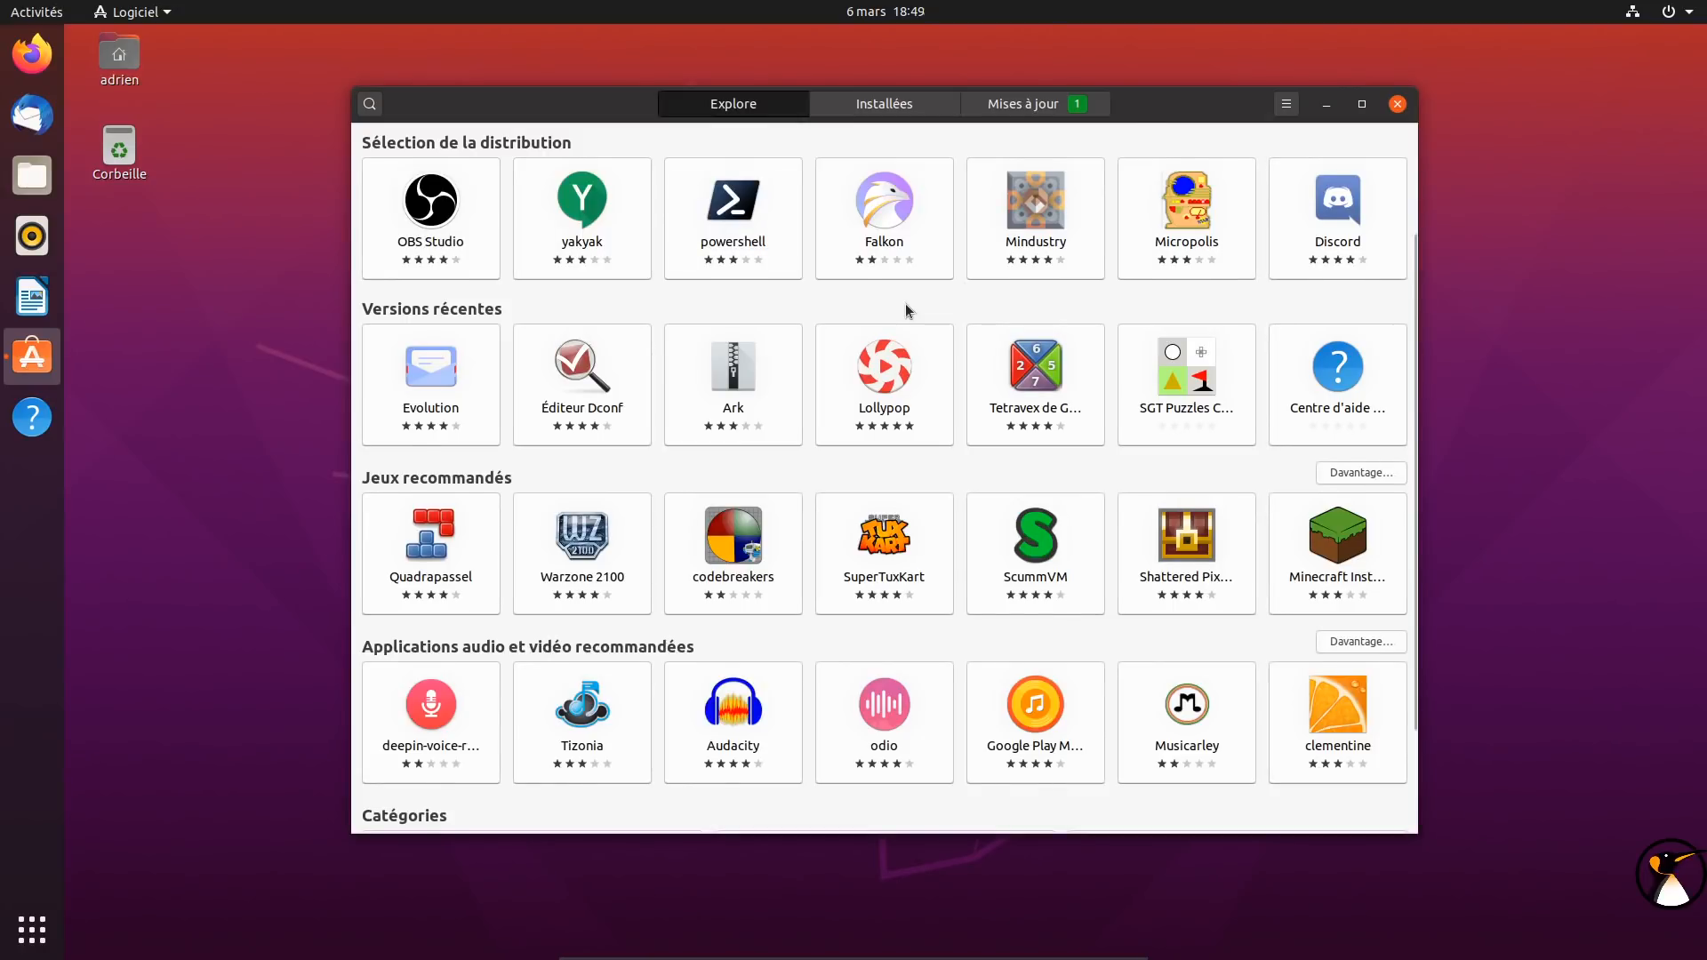
Search the software catalogue for "clemen", view the details of the snap version of clementine, and return to the results
{"action": "type", "text": "clemen"}
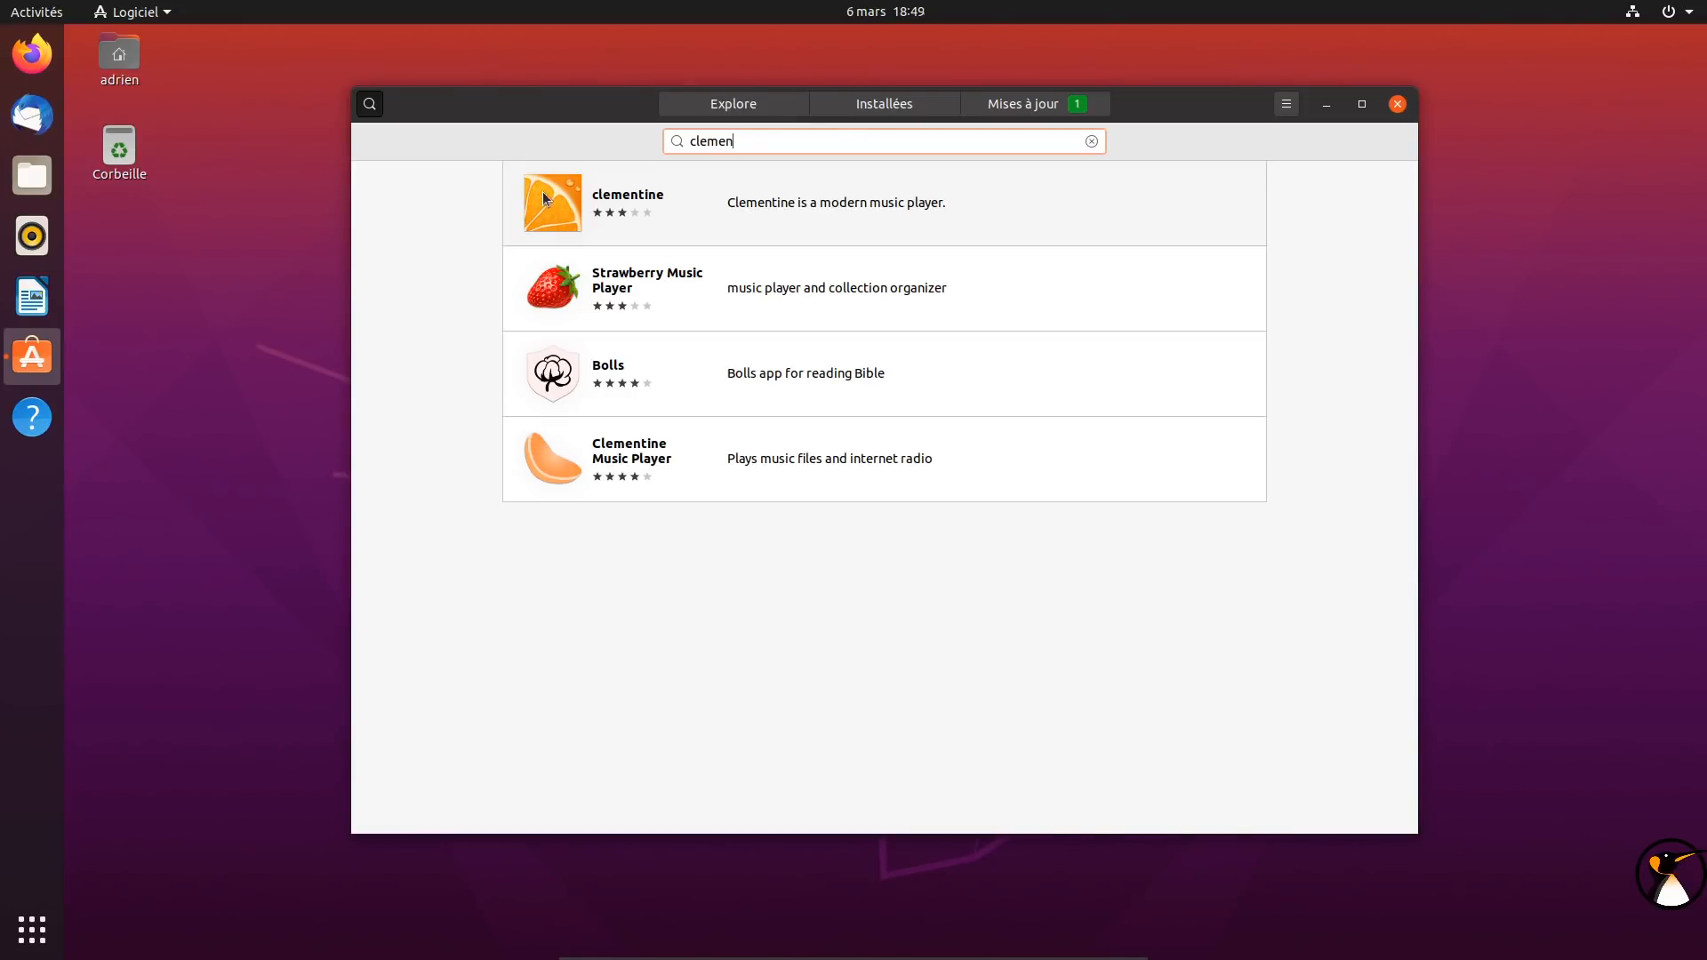
{"action": "left_click", "coordinate": [903, 210]}
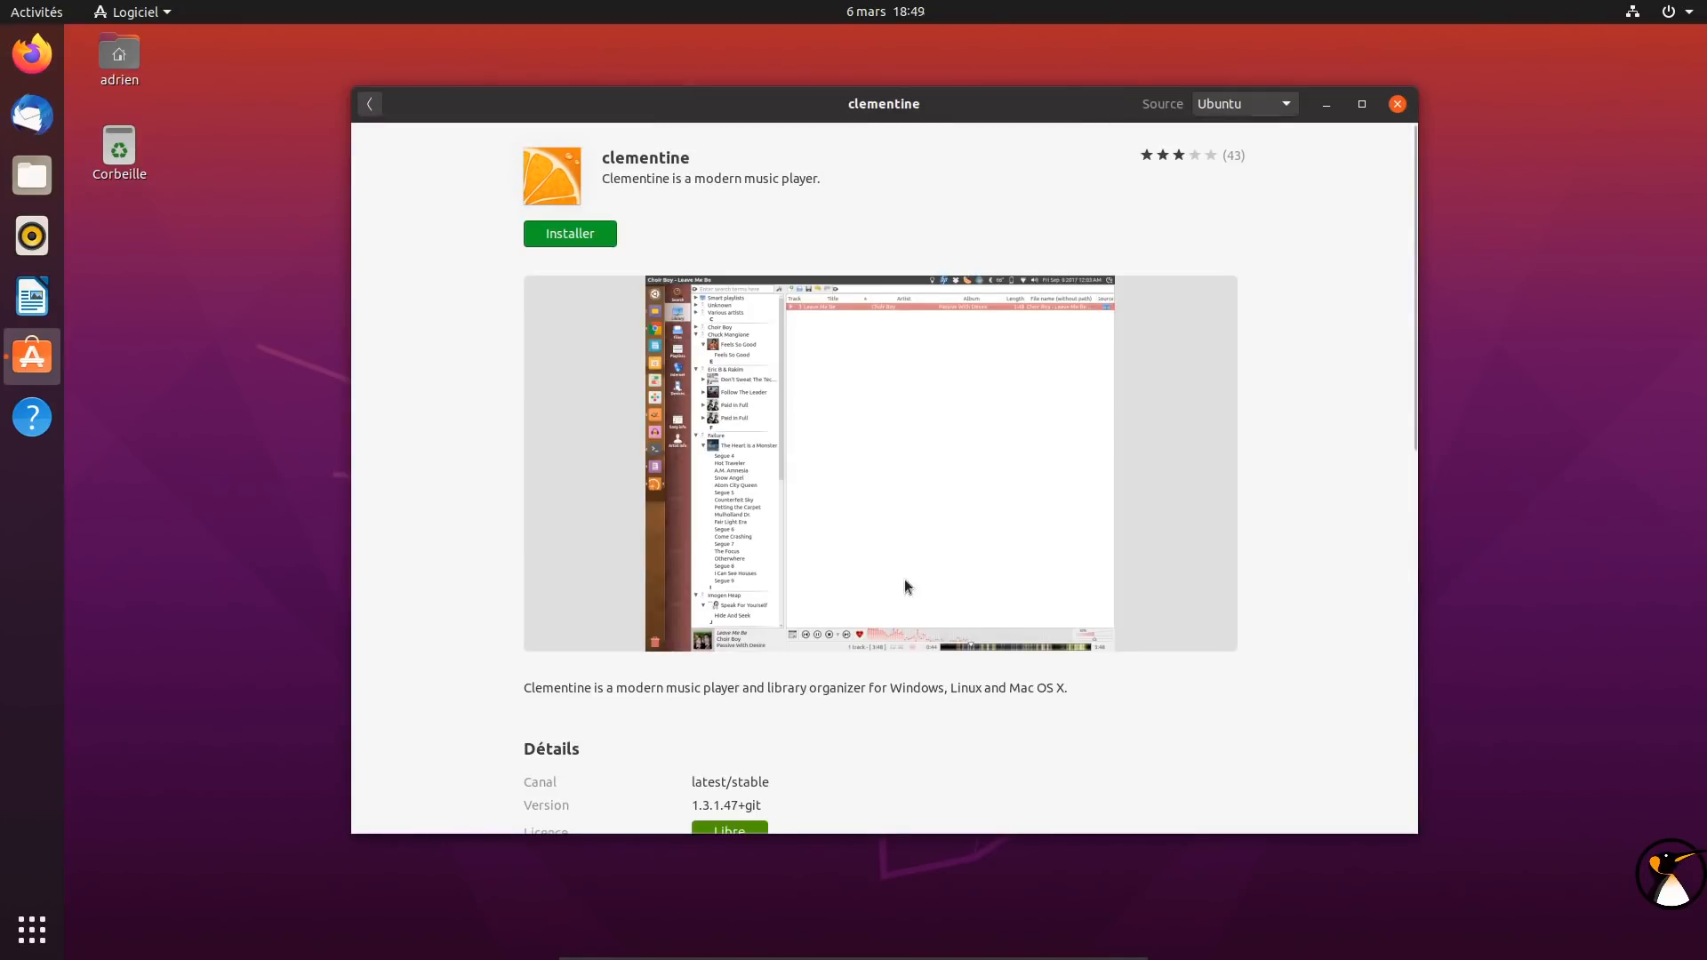
{"action": "left_click_drag", "start_coordinate": [1414, 285], "coordinate": [1419, 393]}
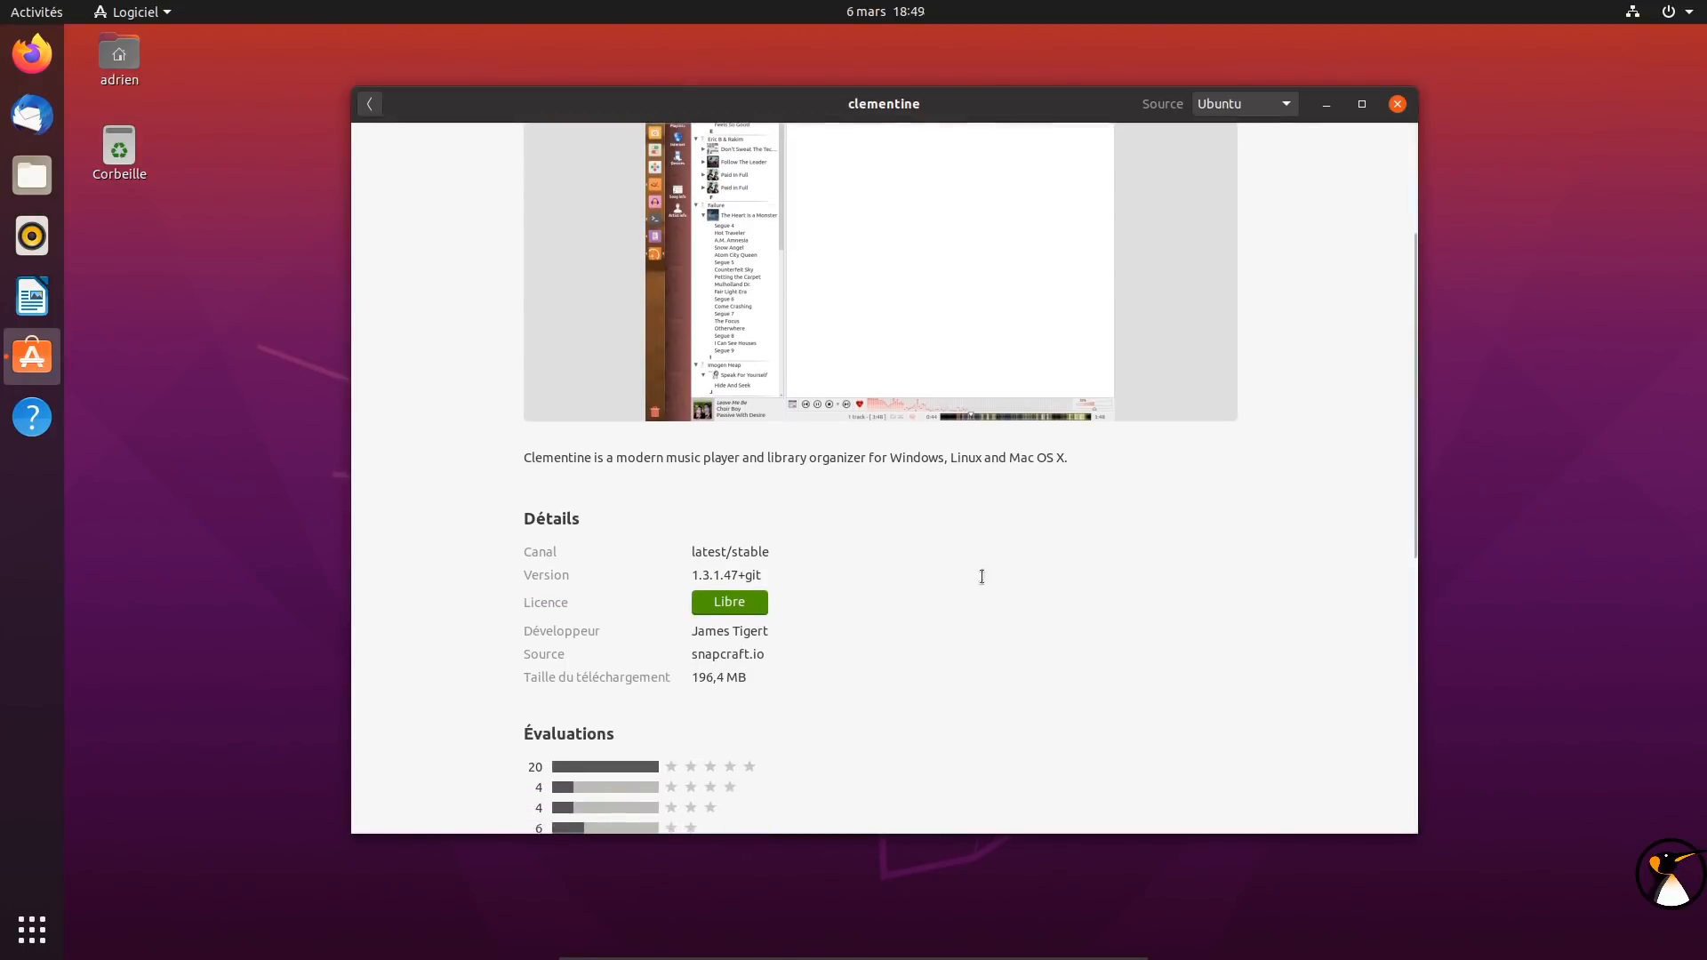
{"action": "left_click", "coordinate": [377, 104]}
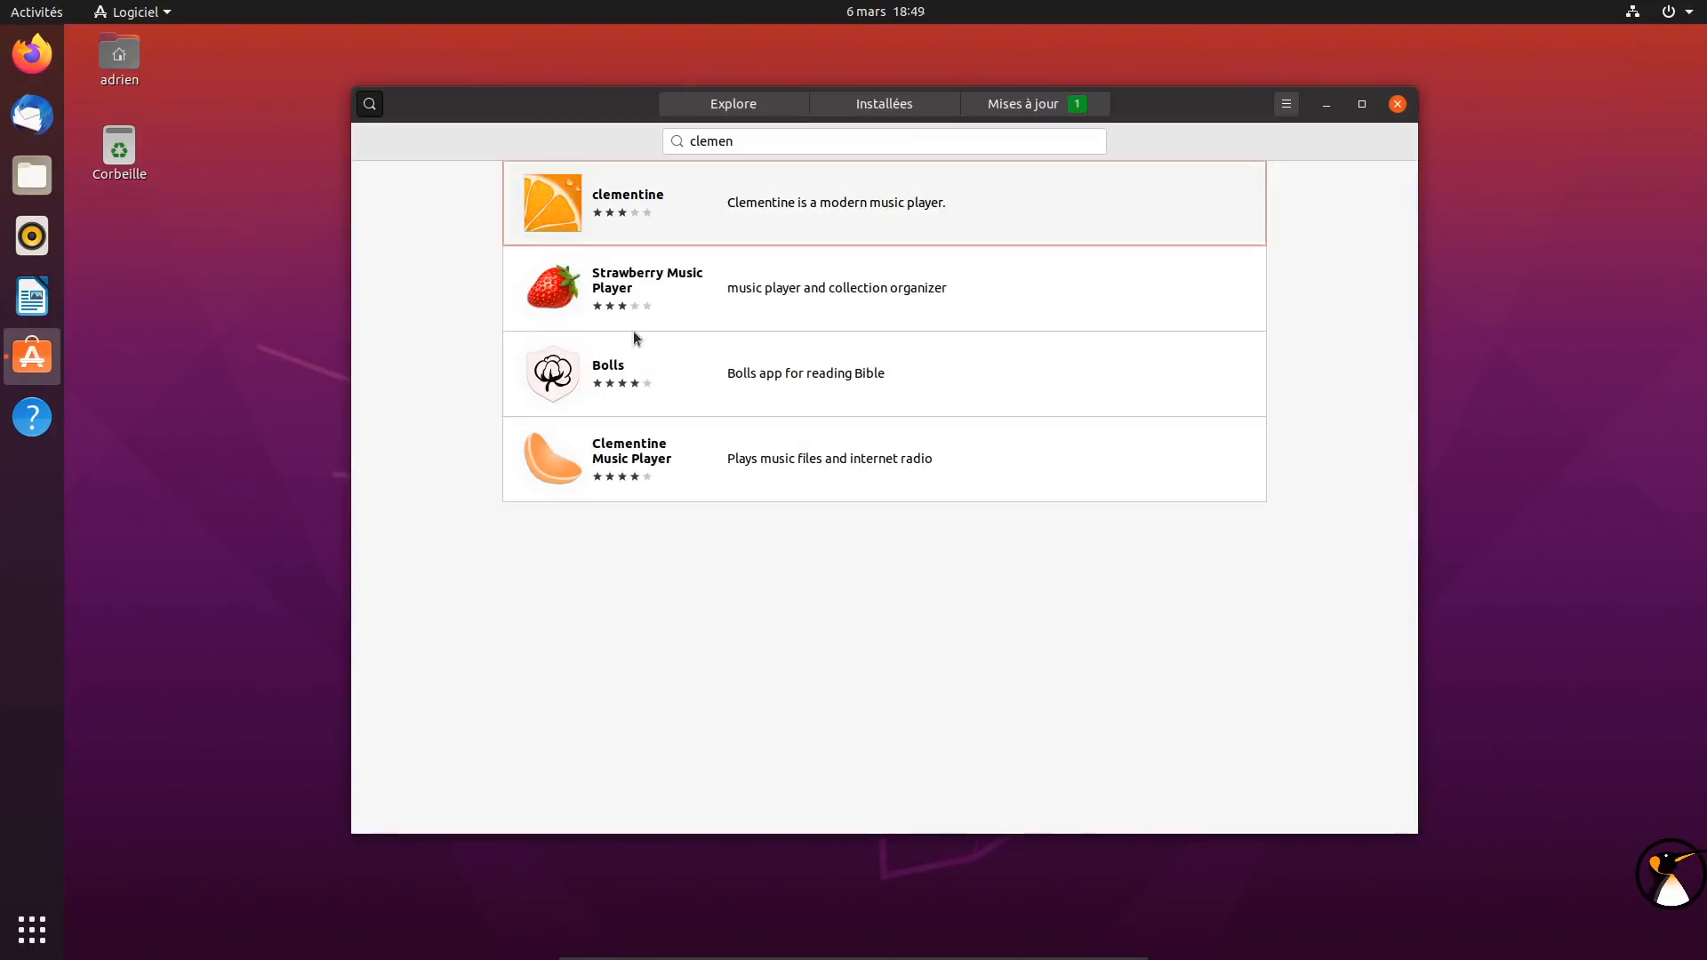
Examine the Clementine Music Player entry's details, highlight its source, and return to the results
{"action": "left_click", "coordinate": [808, 484]}
{"action": "left_click_drag", "start_coordinate": [1412, 275], "coordinate": [1401, 466]}
{"action": "left_click_drag", "start_coordinate": [704, 714], "coordinate": [858, 705]}
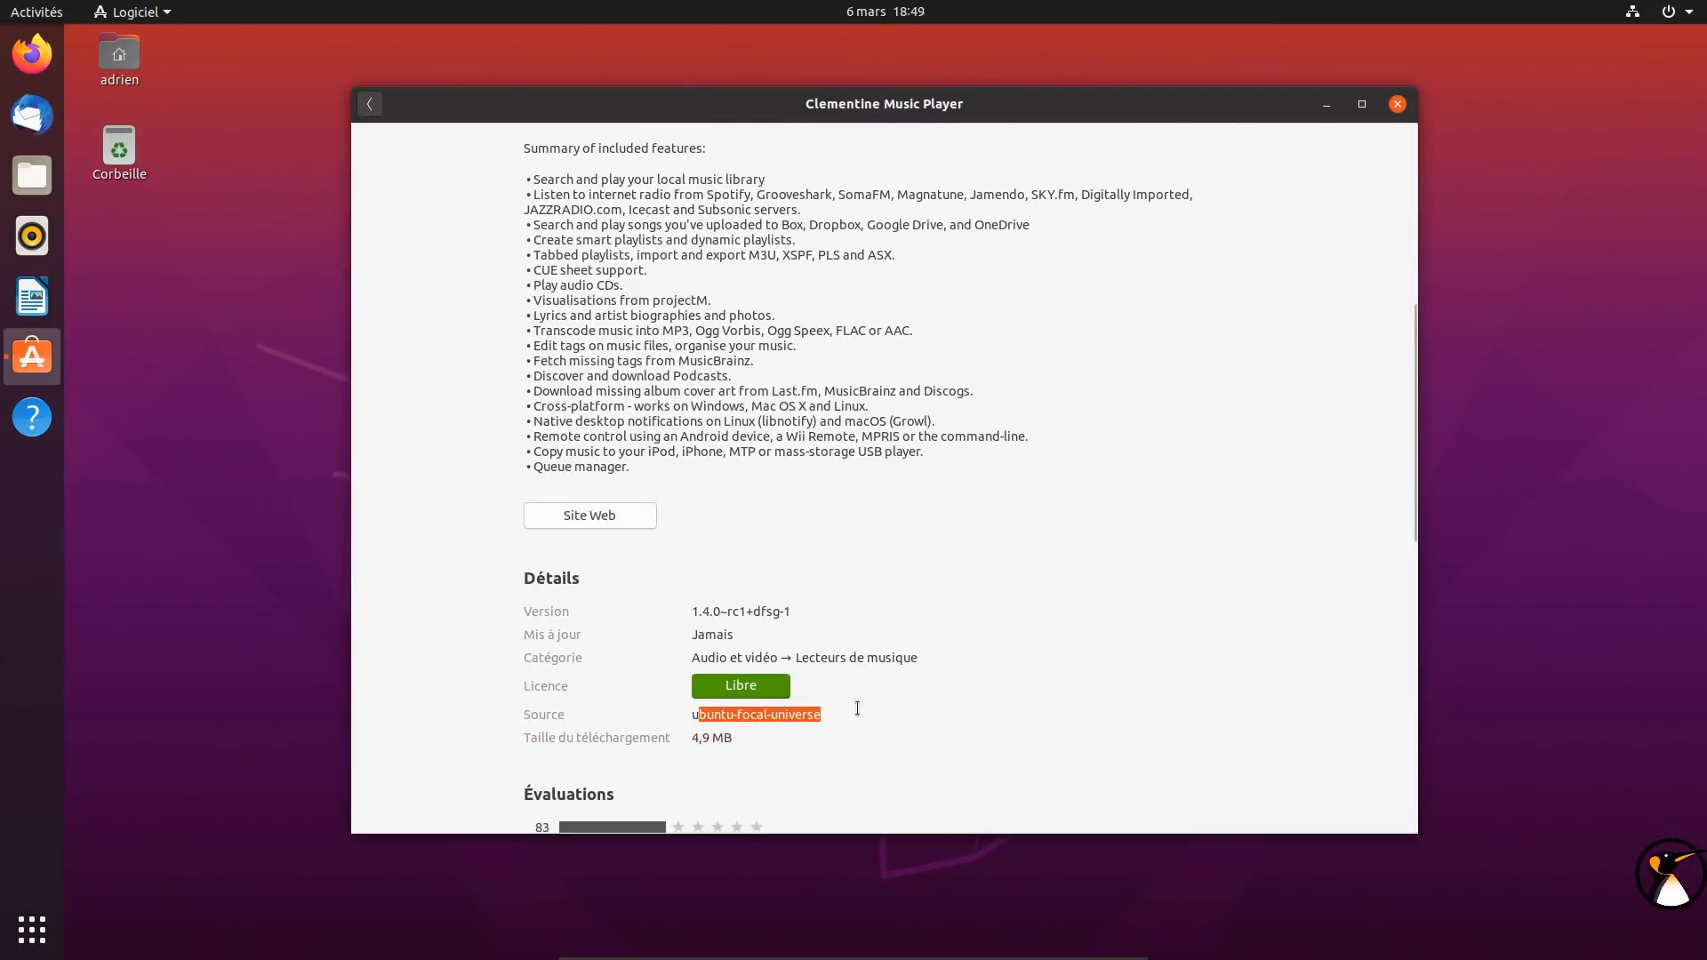
{"action": "left_click", "coordinate": [372, 104]}
Search the software catalogue for "audacity", examine the details of the snap version, and return to the results
{"action": "left_click", "coordinate": [852, 142]}
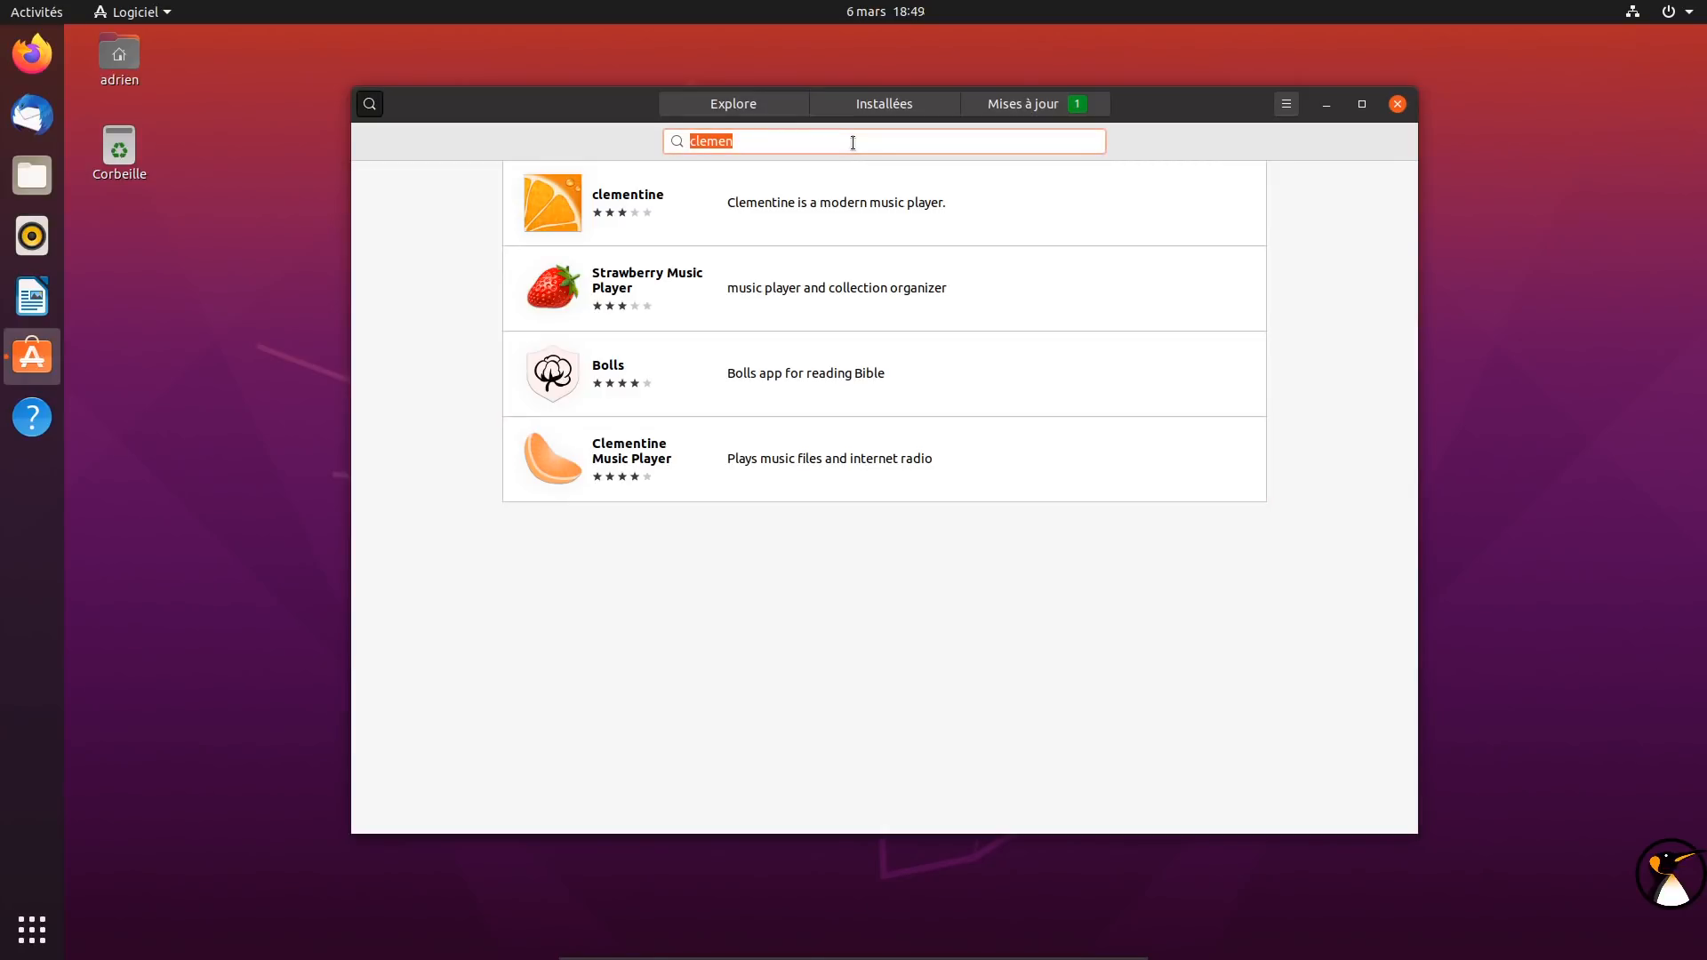
{"action": "type", "text": "audacity"}
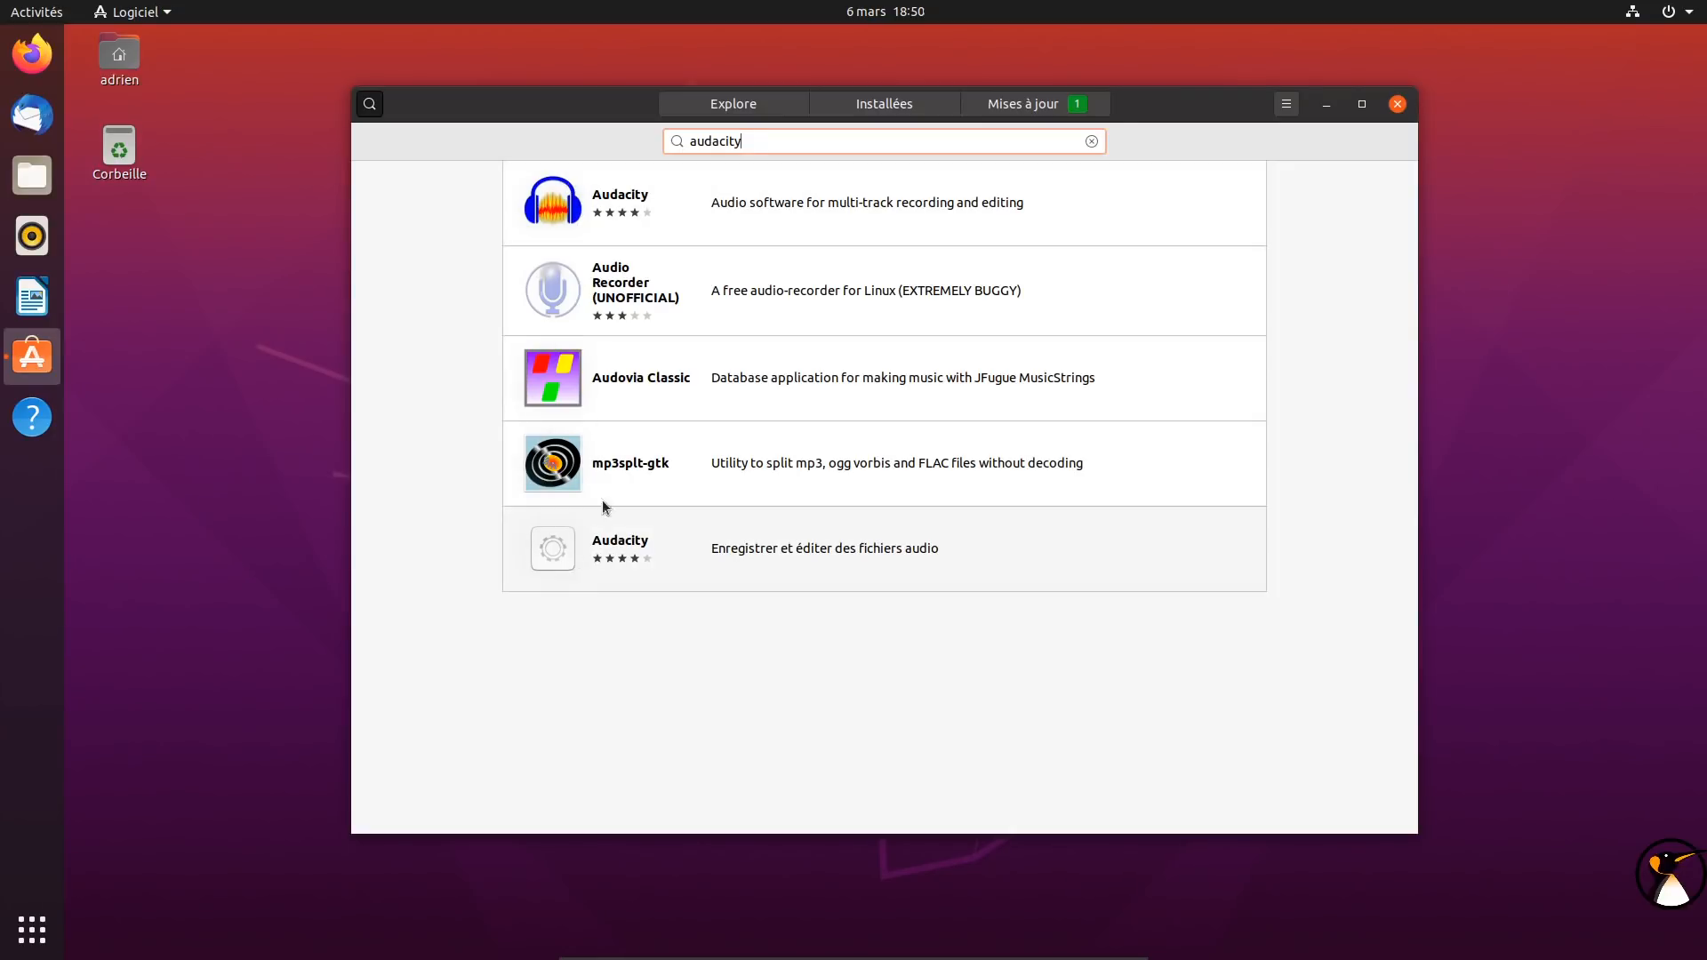
{"action": "left_click", "coordinate": [740, 217]}
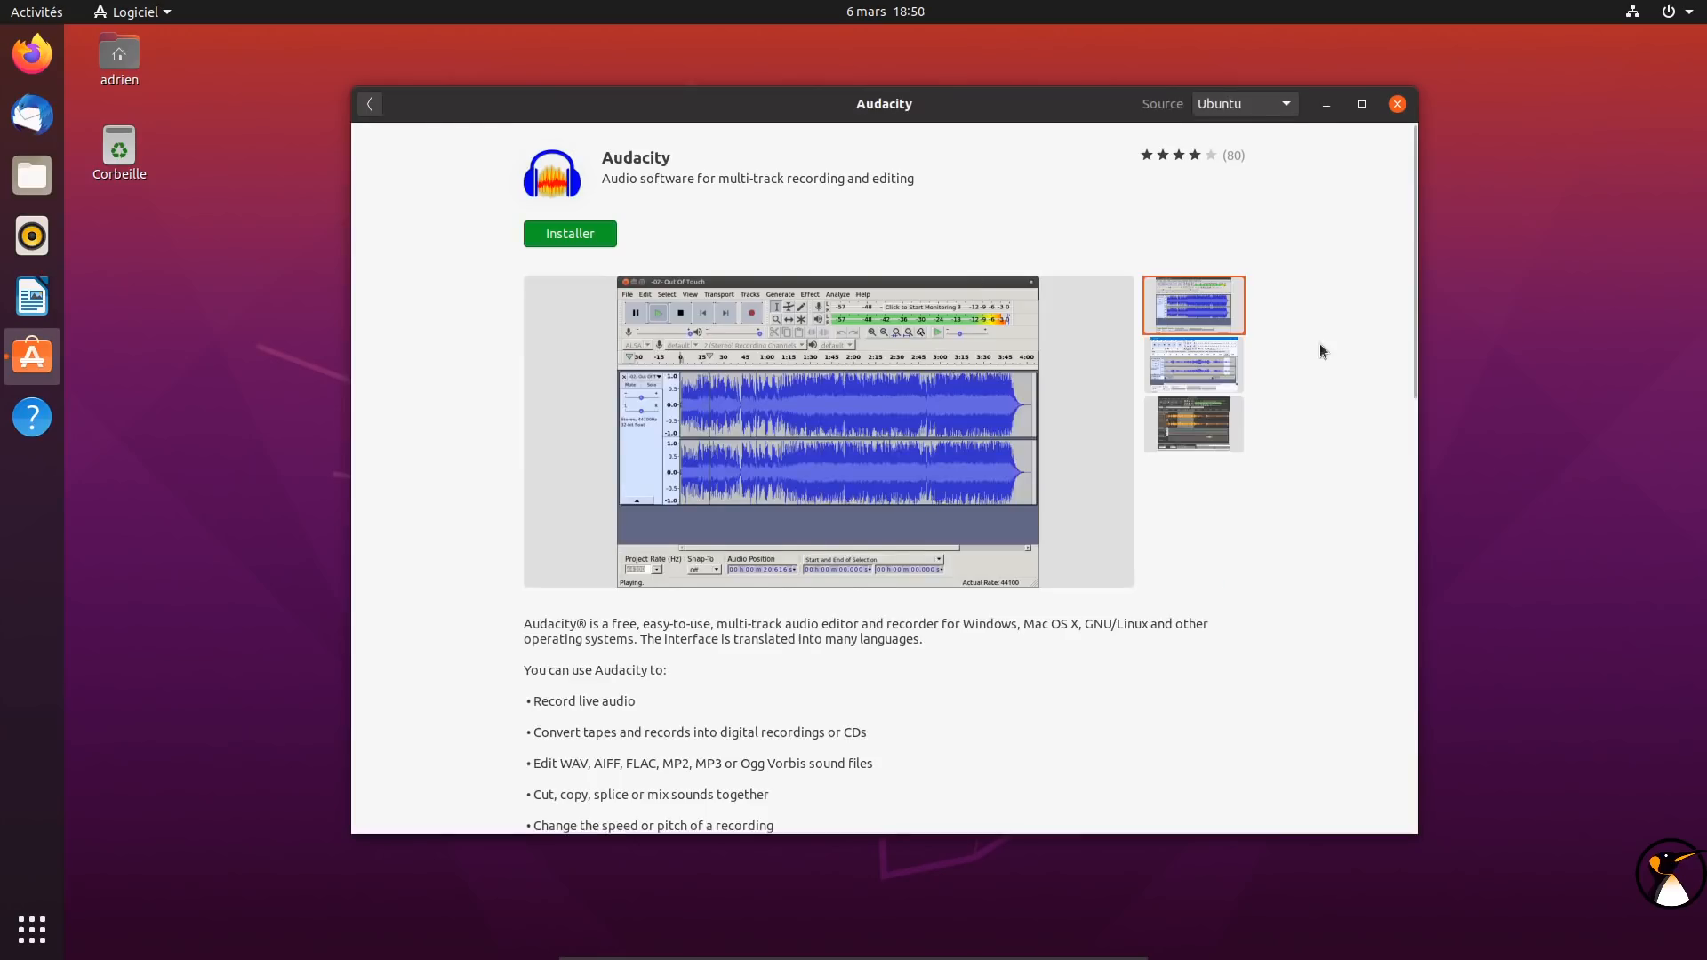
{"action": "scroll", "coordinate": [775, 374], "scroll_direction": "down", "scroll_amount": 10}
{"action": "scroll", "coordinate": [752, 286], "scroll_direction": "up", "scroll_amount": 5}
{"action": "double_click", "coordinate": [711, 446]}
{"action": "left_click", "coordinate": [369, 104]}
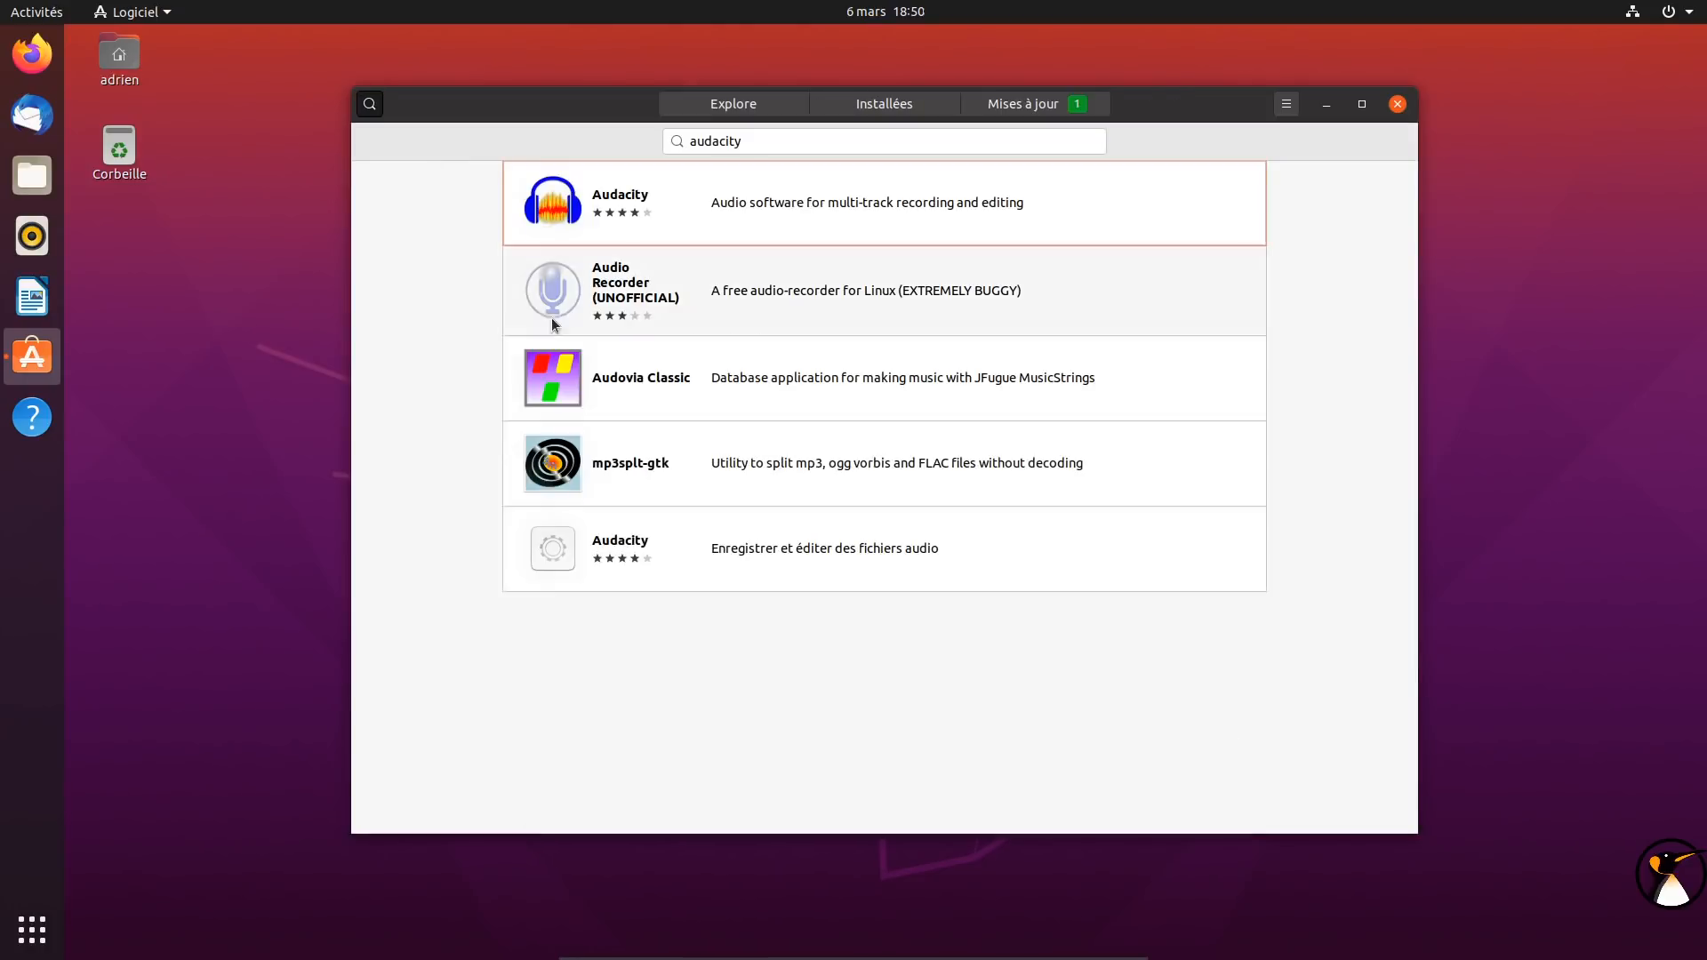
View the Audacity entry described as "Enregistrer et éditer des fichiers audio", highlight its source, and return to the results
{"action": "left_click", "coordinate": [655, 552]}
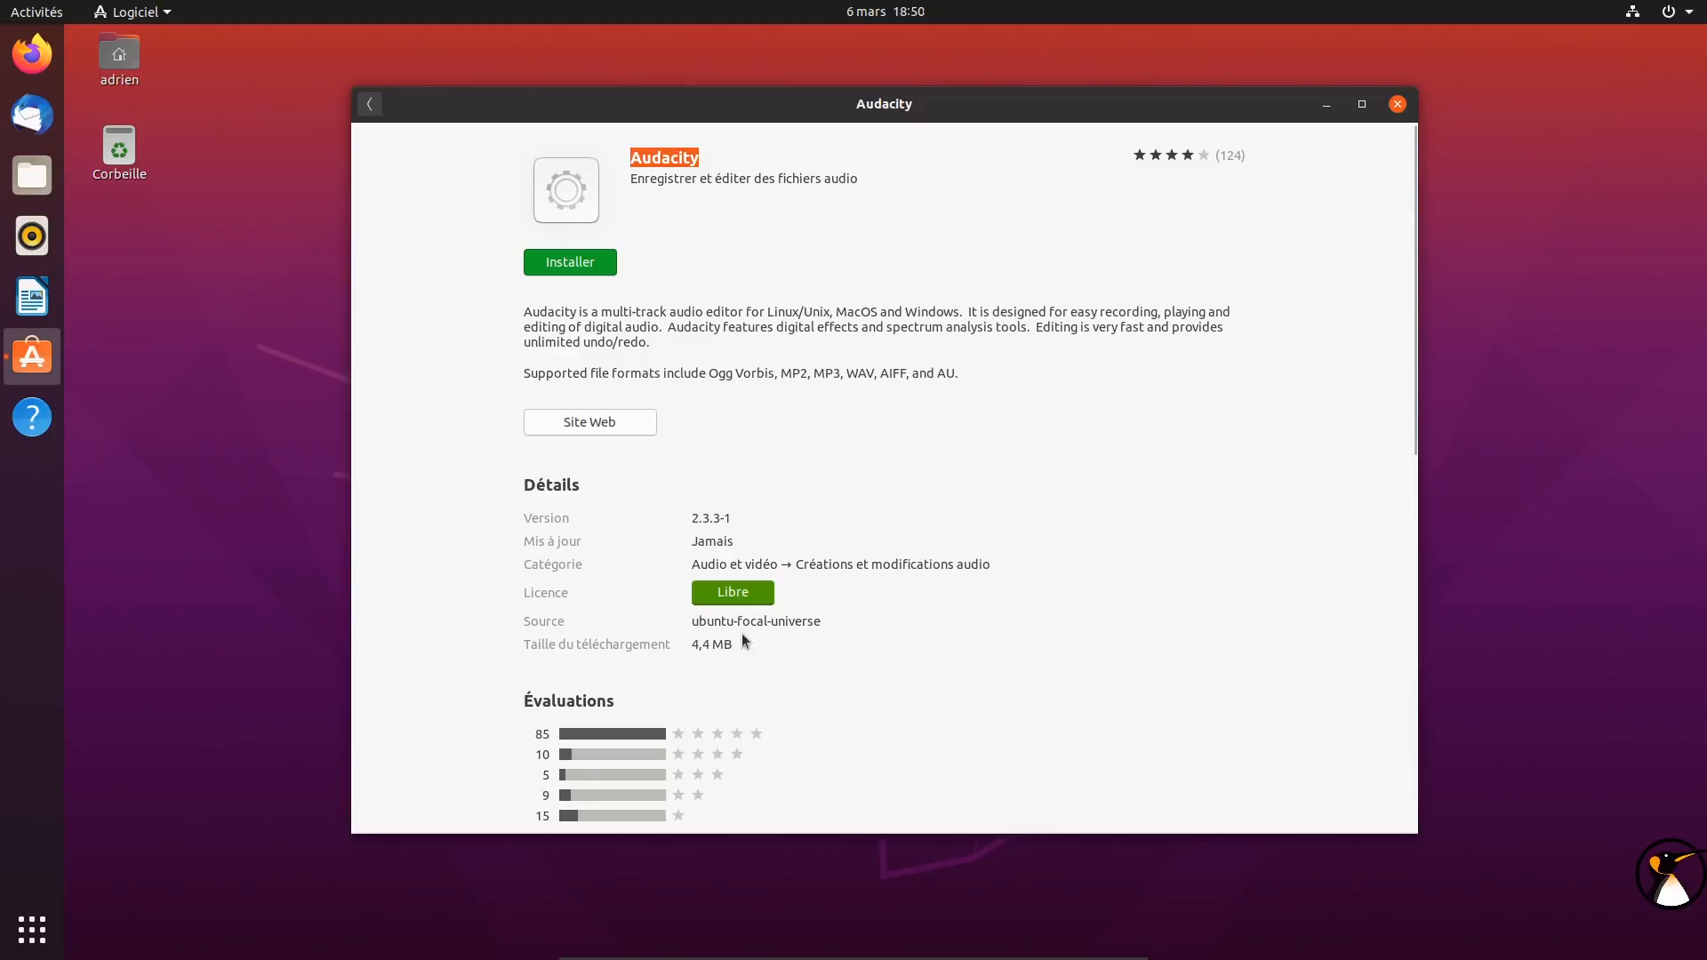
{"action": "left_click_drag", "start_coordinate": [820, 621], "coordinate": [692, 621]}
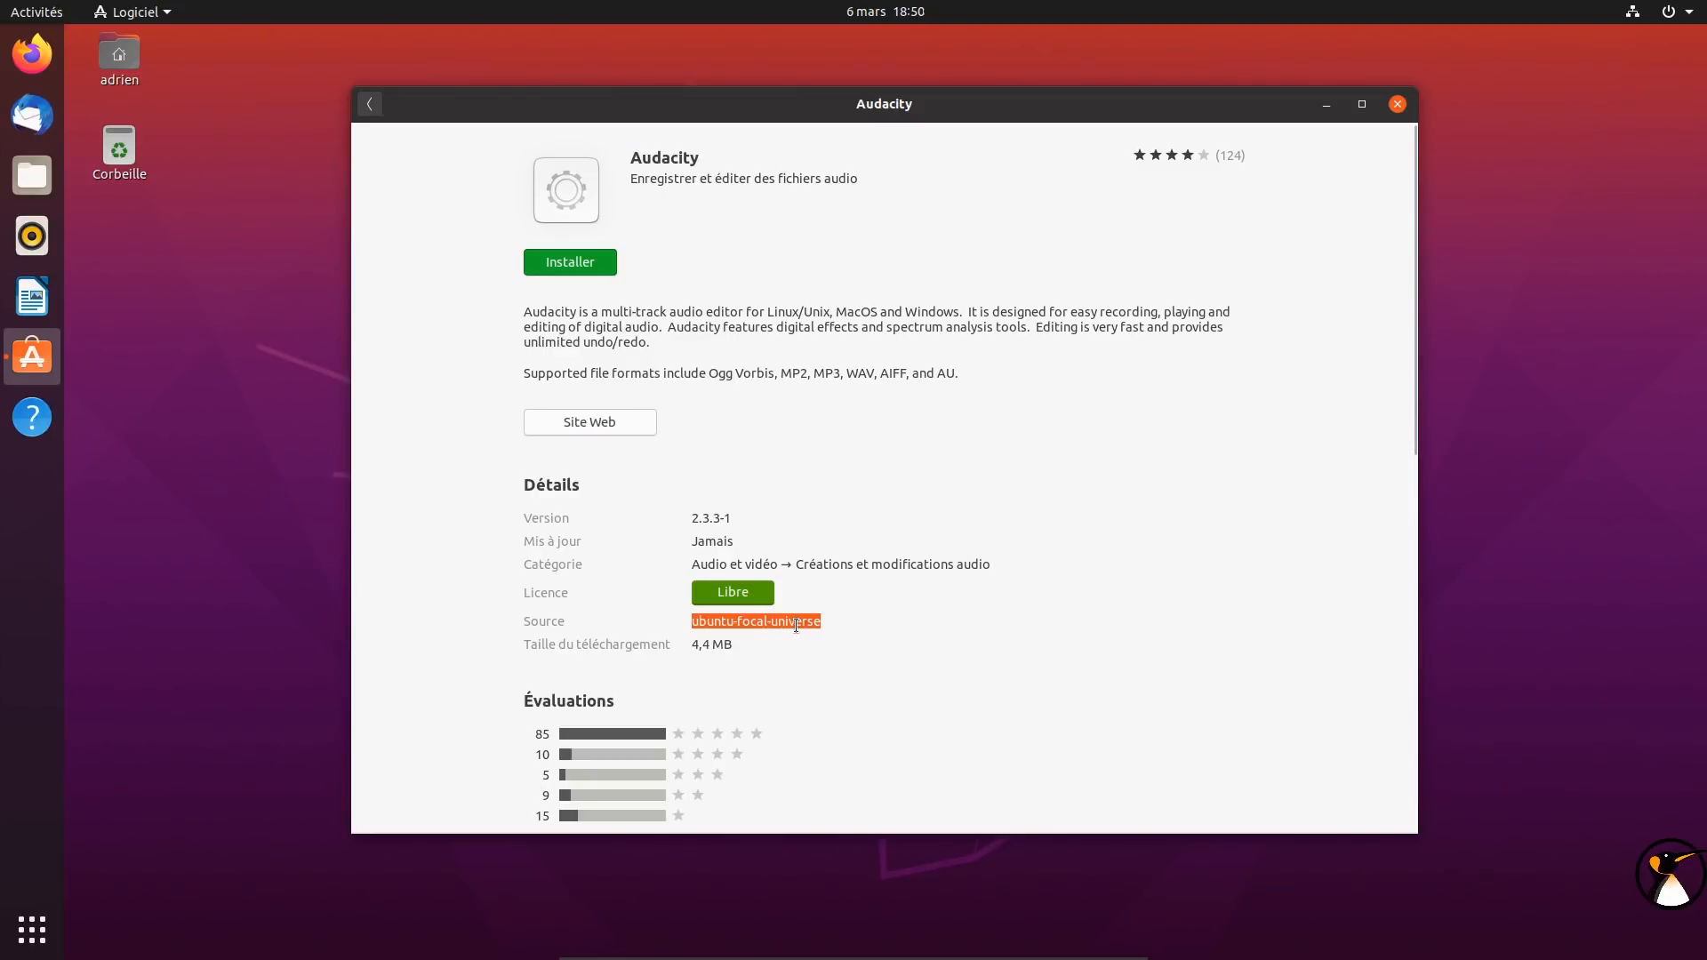
{"action": "left_click", "coordinate": [368, 105]}
Search the software catalogue for "steam", and return to the featured applications
{"action": "key", "text": "ctrl+a"}
{"action": "type", "text": "steam"}
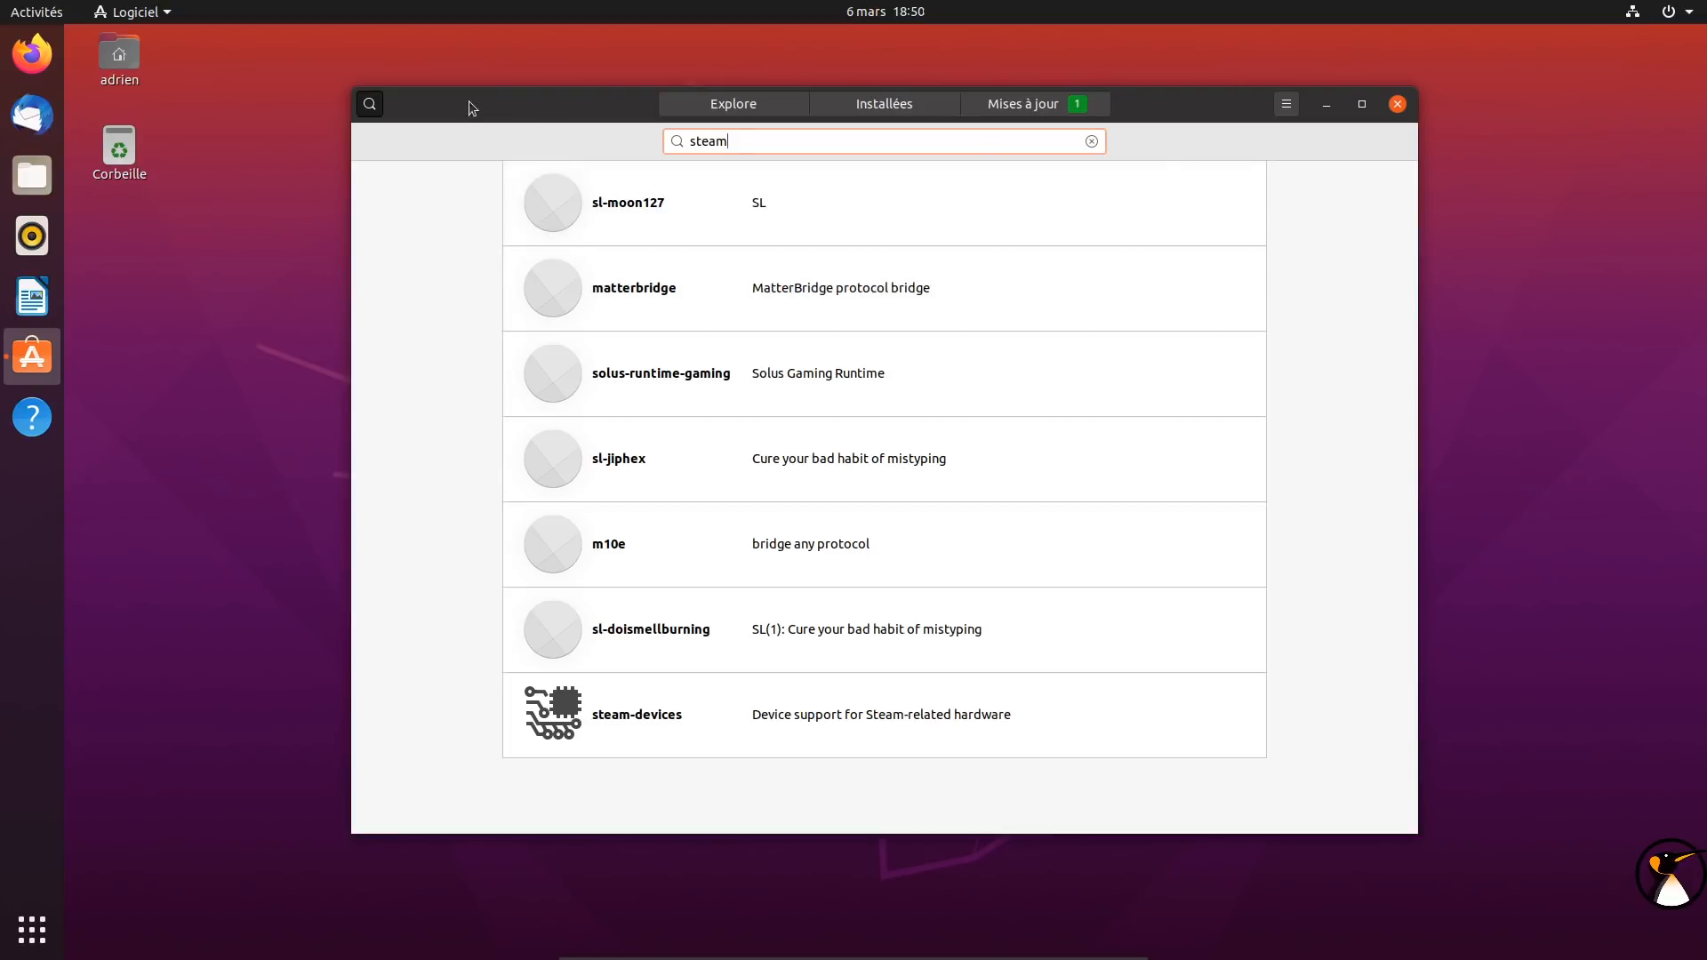
{"action": "left_click", "coordinate": [742, 105]}
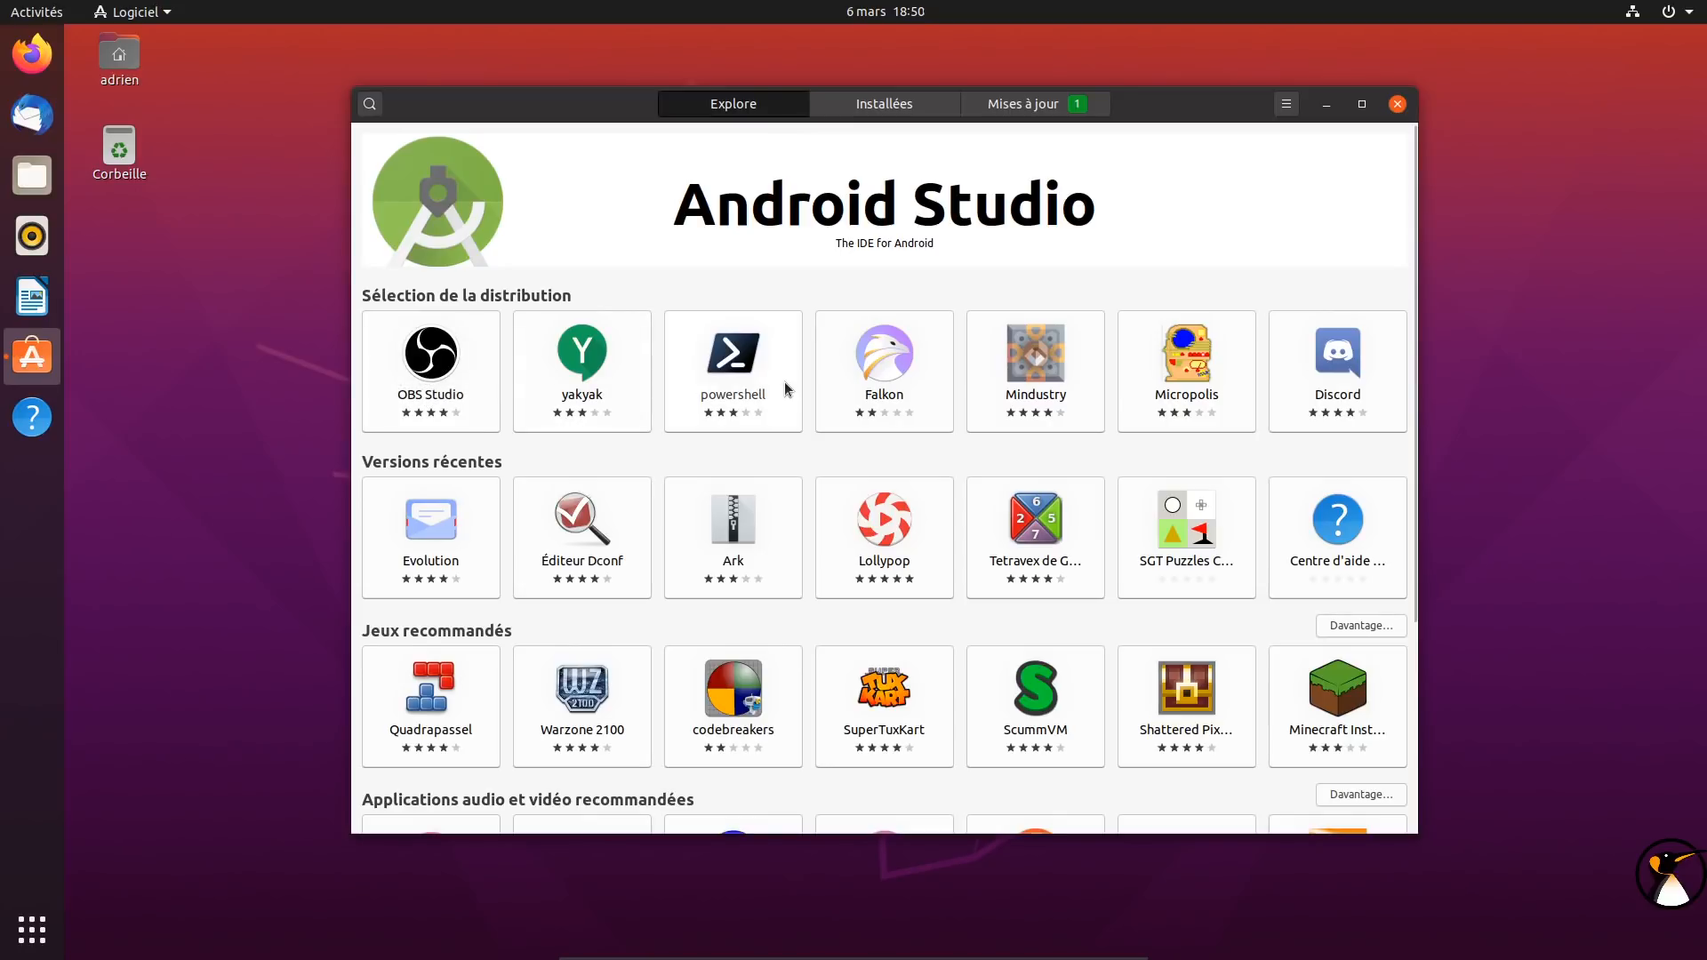
Install all pending application updates, authenticating with the account password
{"action": "left_click", "coordinate": [1032, 110]}
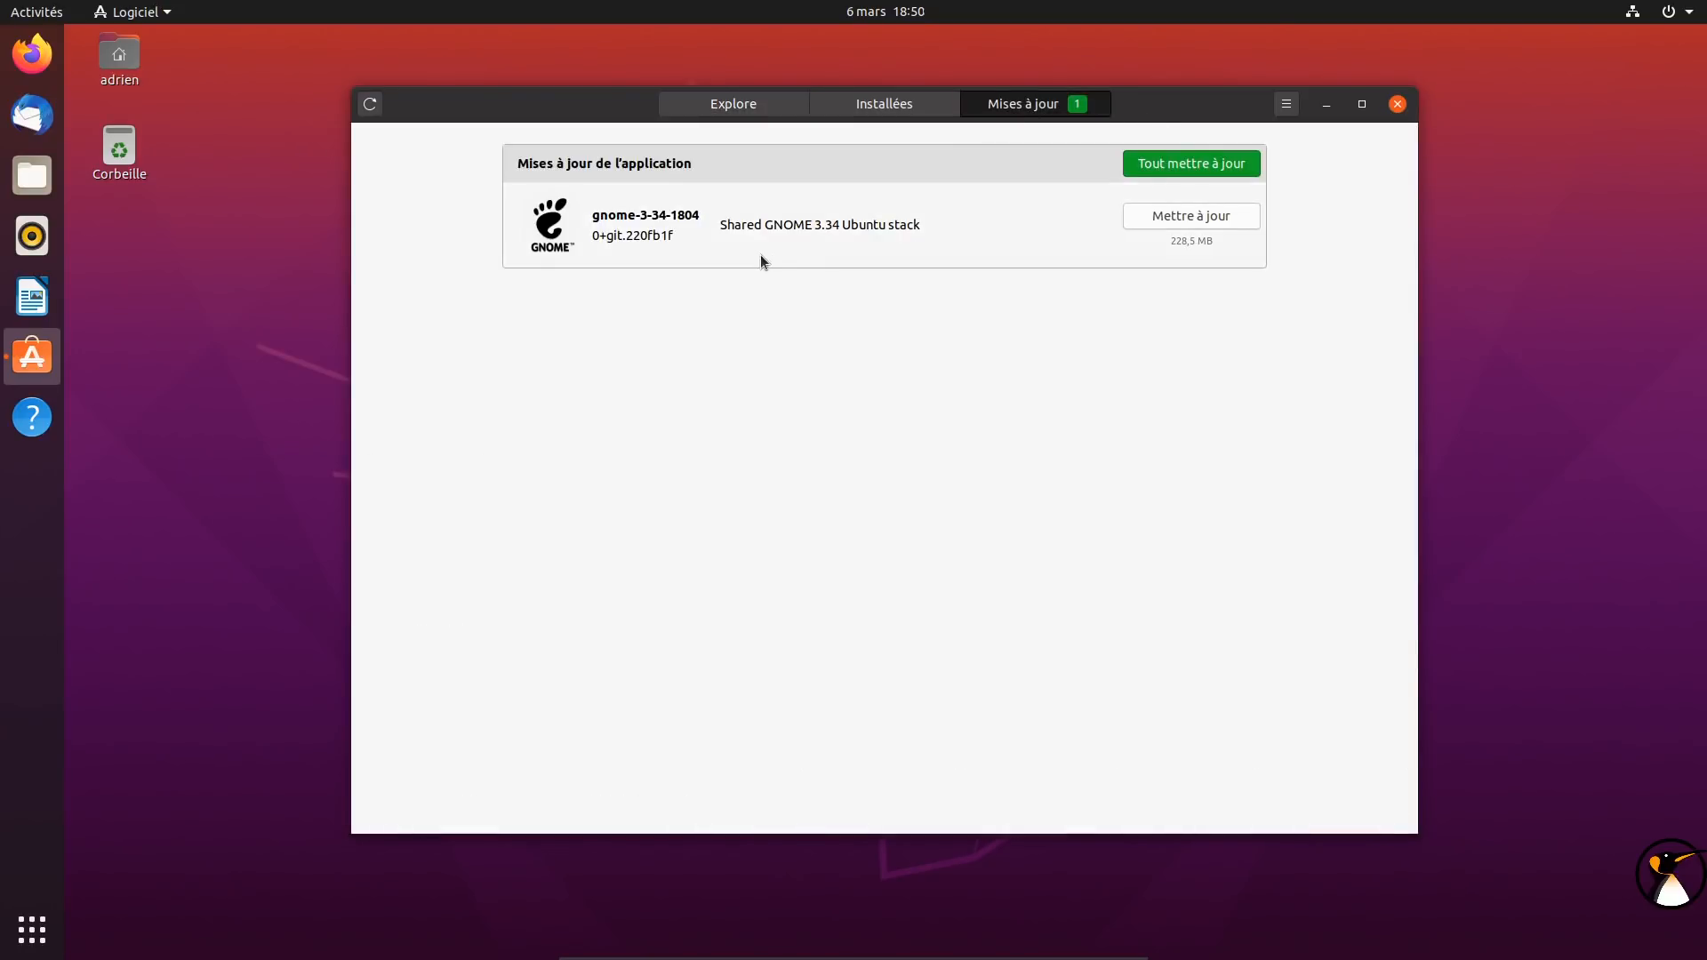
{"action": "left_click", "coordinate": [1201, 162]}
{"action": "type", "text": "••"}
{"action": "left_click", "coordinate": [983, 633]}
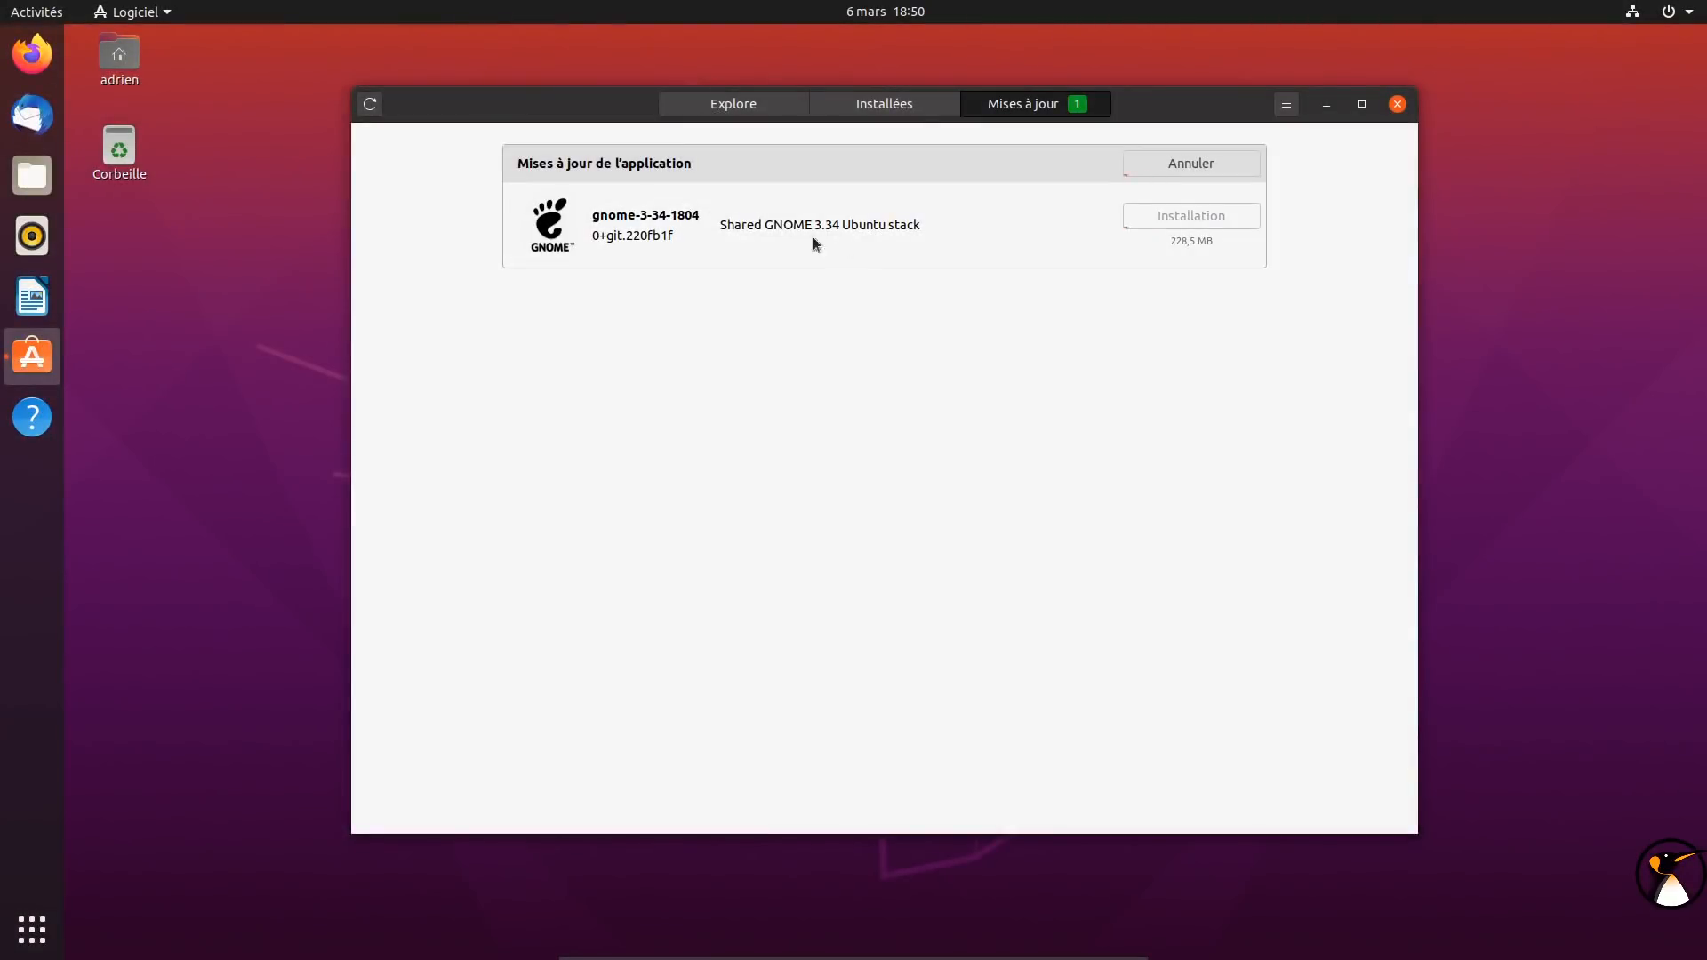
View the details of the gnome-3-34-1804 update, revisit the featured applications, and recheck the pending updates
{"action": "left_click", "coordinate": [765, 228]}
{"action": "left_click", "coordinate": [1130, 194]}
{"action": "left_click", "coordinate": [708, 112]}
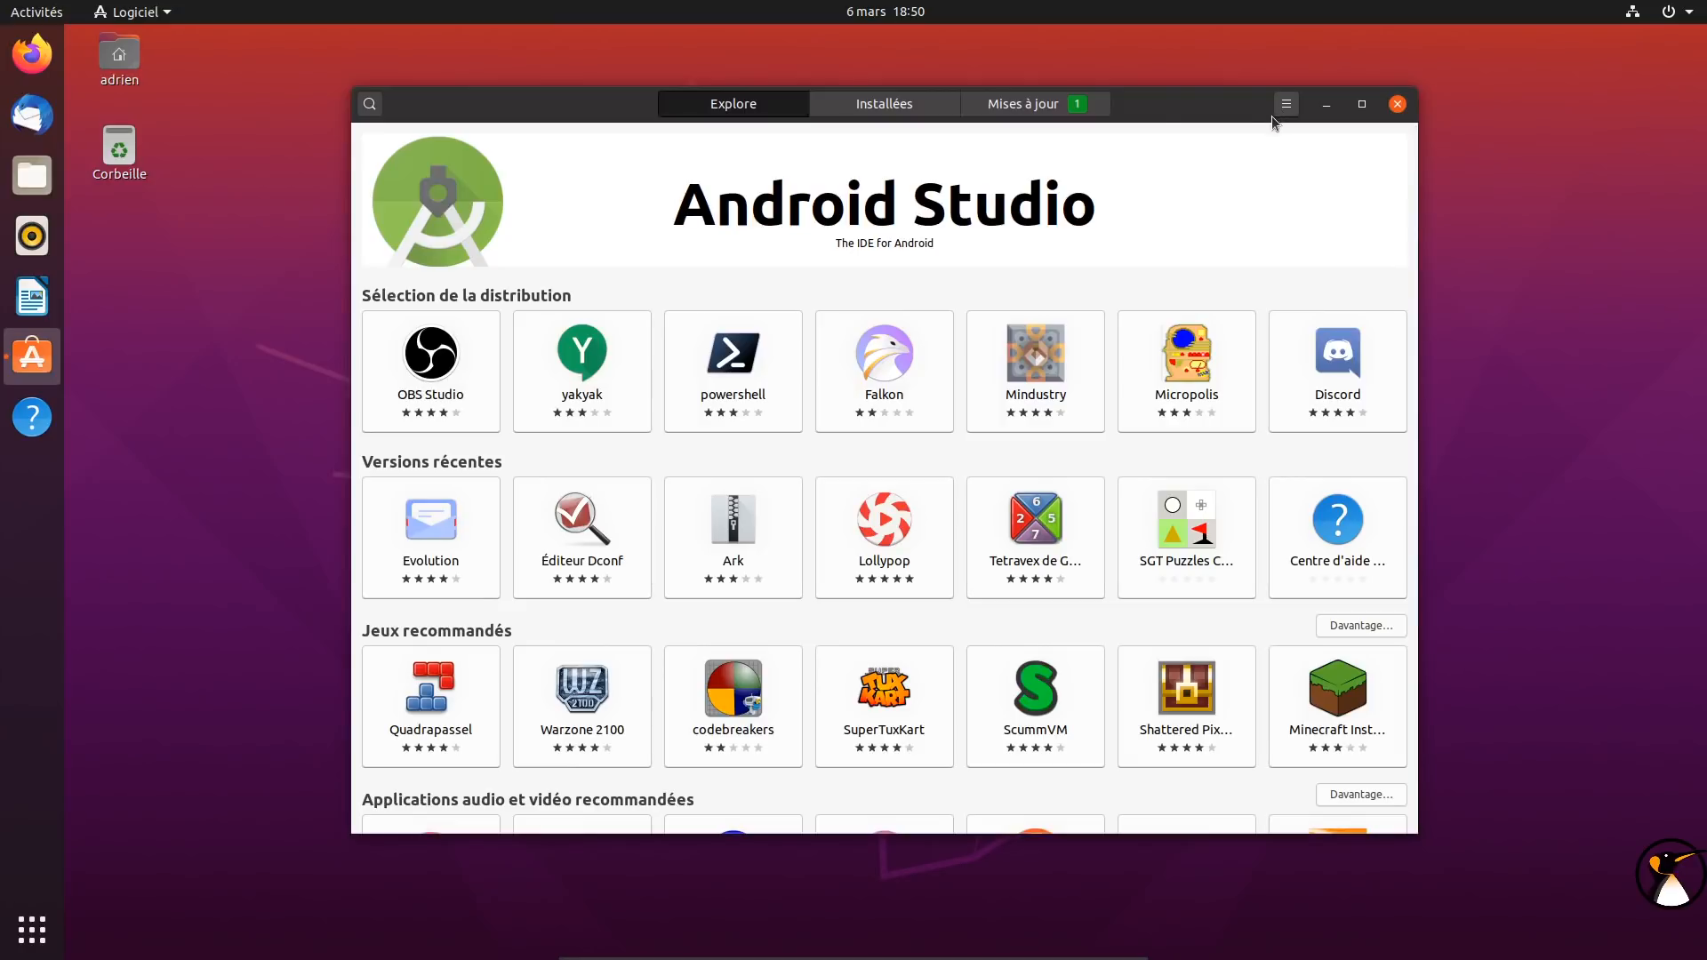
{"action": "left_click", "coordinate": [1013, 105]}
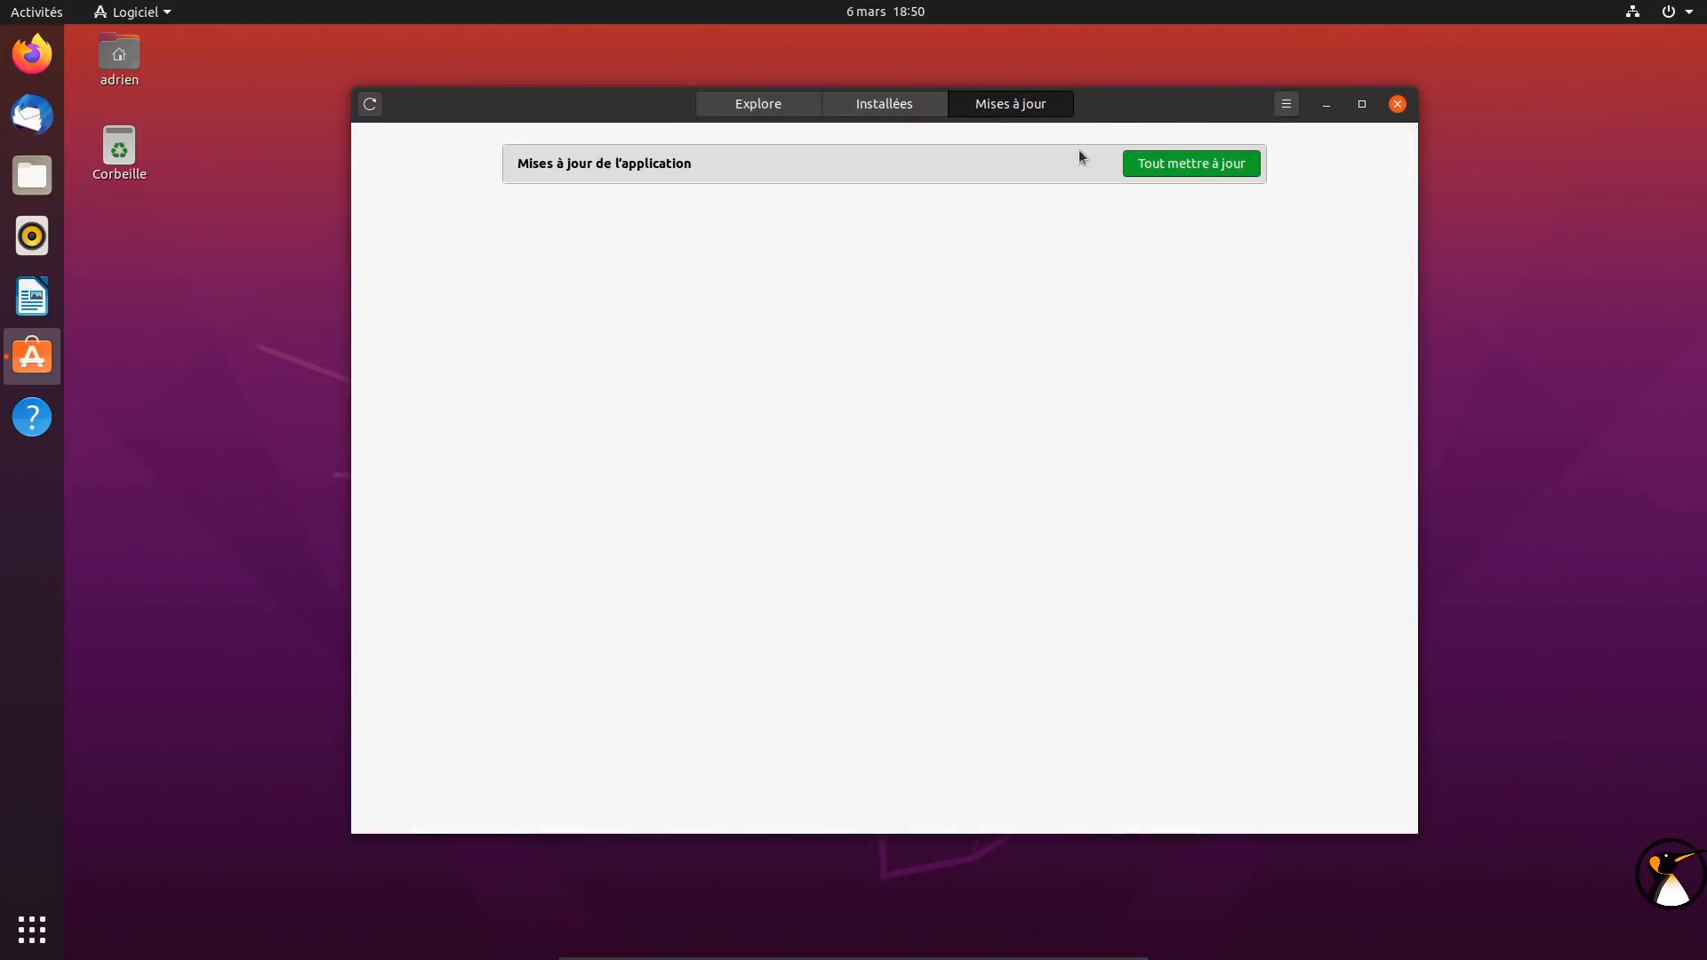
Review the Logiciels & mises à jour settings for other software, updates, authentication, additional drivers and Livepatch, and close them
{"action": "left_click_drag", "start_coordinate": [1192, 110], "coordinate": [1140, 128]}
{"action": "left_click", "coordinate": [1232, 125]}
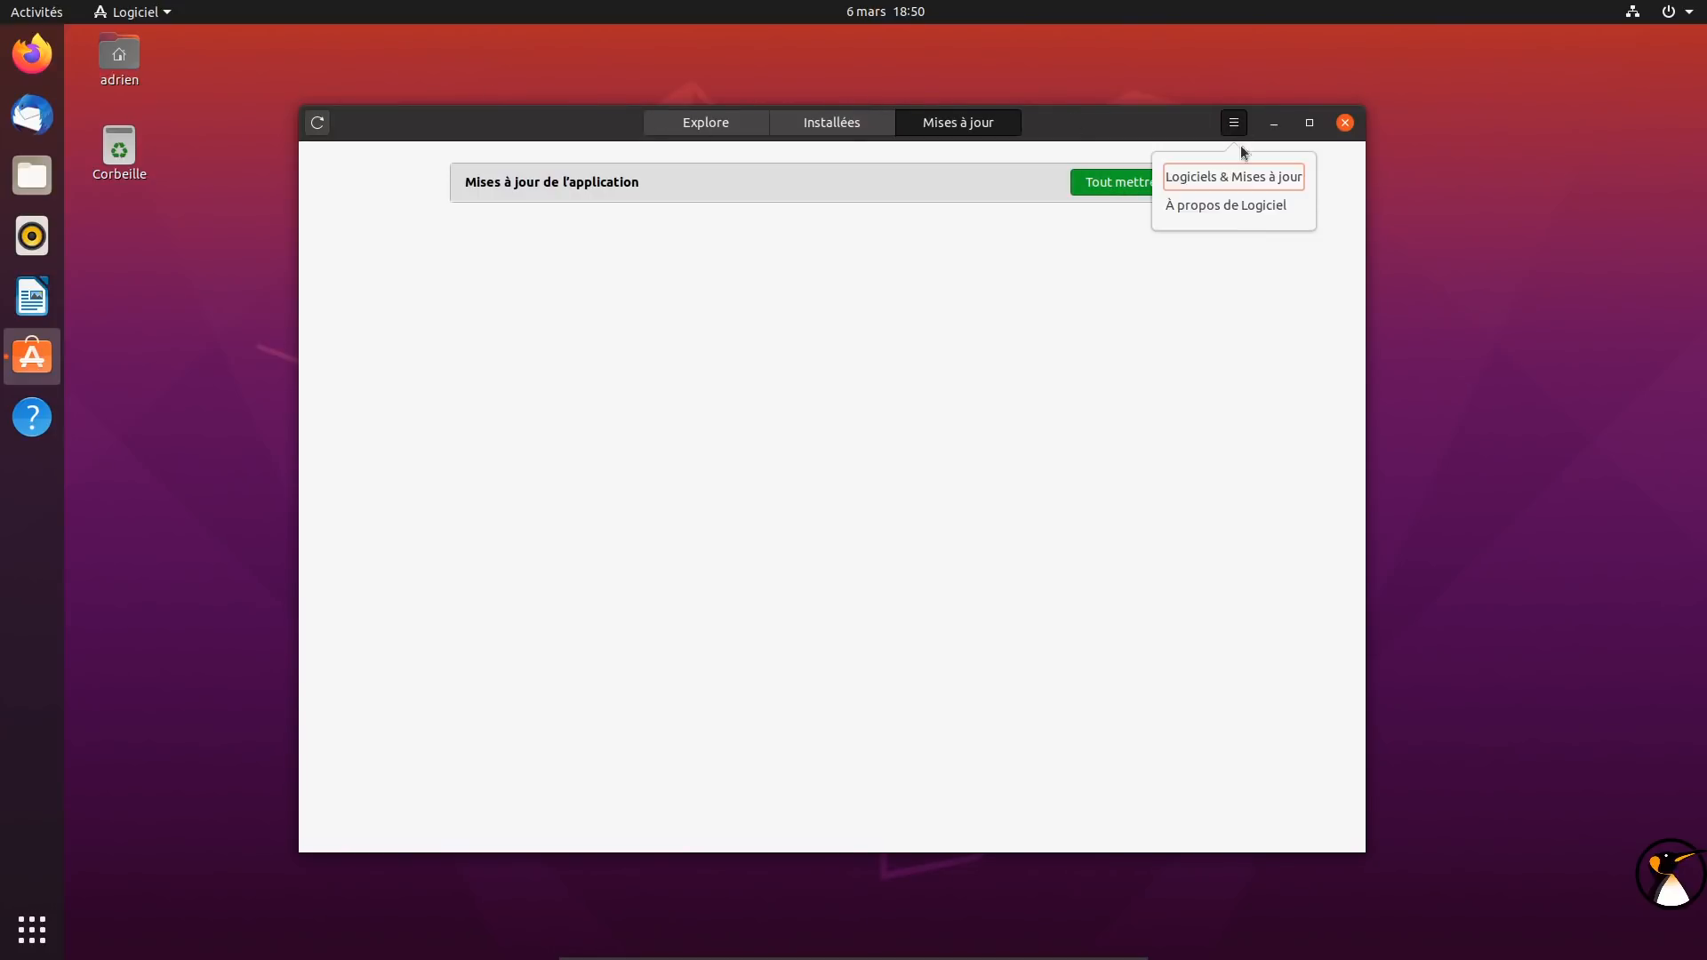
{"action": "left_click", "coordinate": [1234, 179]}
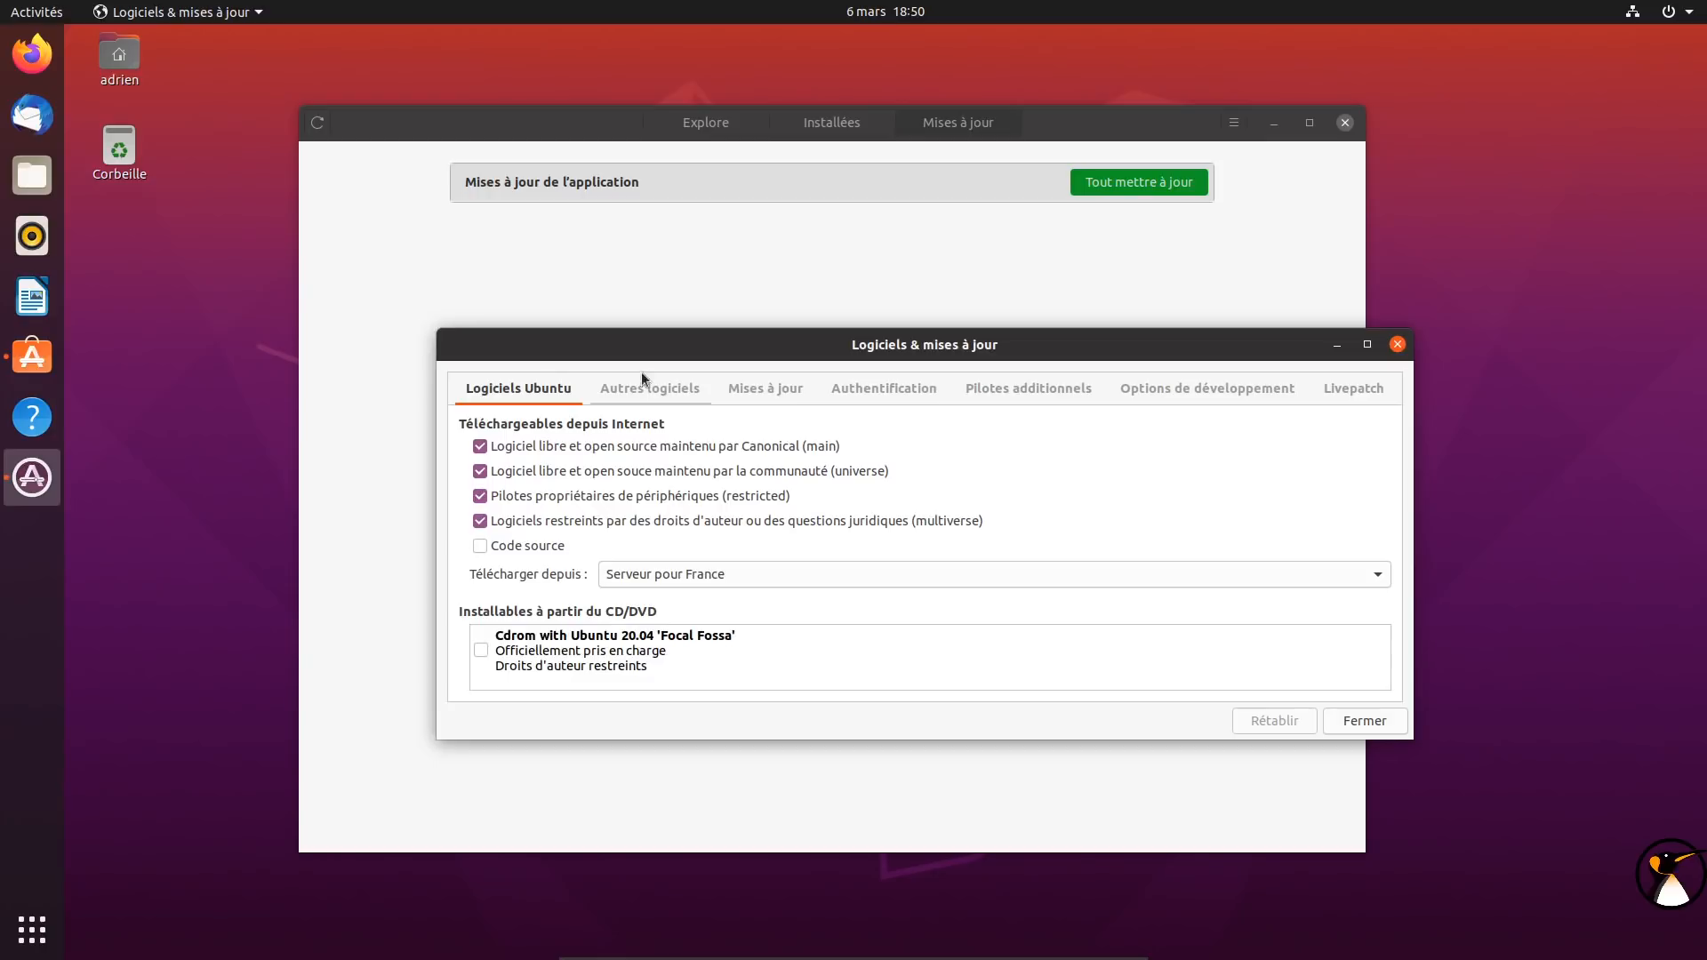
{"action": "left_click", "coordinate": [622, 384]}
{"action": "left_click", "coordinate": [742, 388]}
{"action": "left_click", "coordinate": [880, 391]}
{"action": "left_click", "coordinate": [1006, 391]}
{"action": "left_click", "coordinate": [1334, 391]}
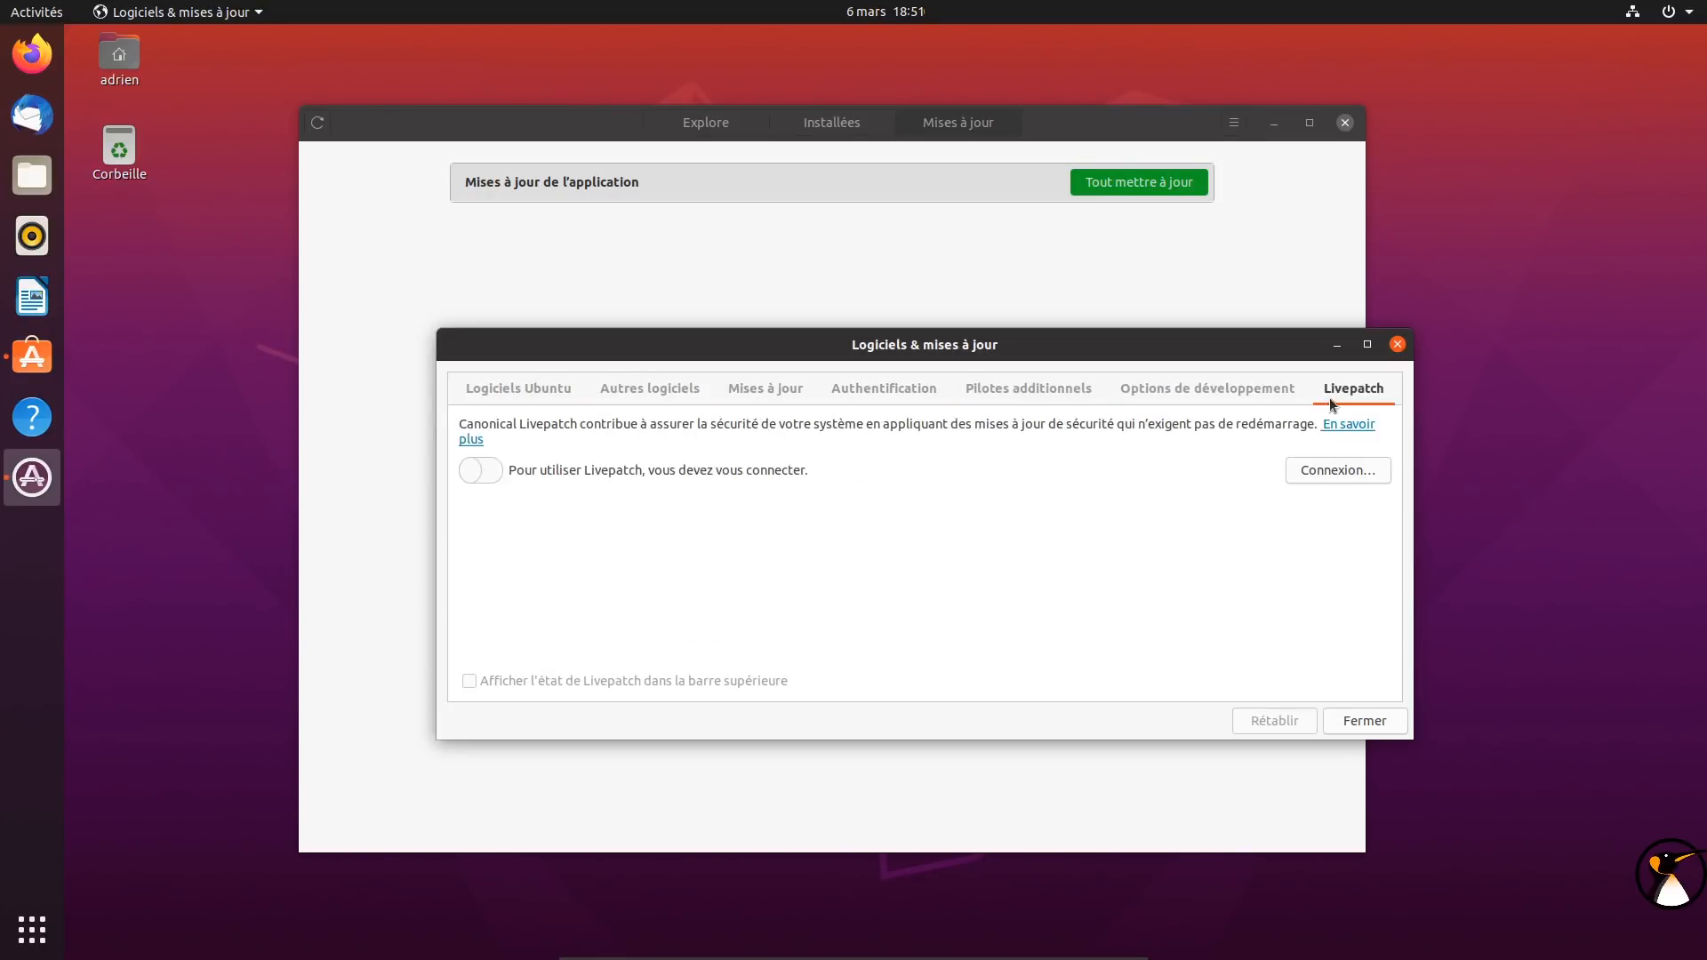
{"action": "left_click", "coordinate": [1396, 345]}
Search the software catalogue for "audacity" and install the snap version
{"action": "left_click", "coordinate": [751, 130]}
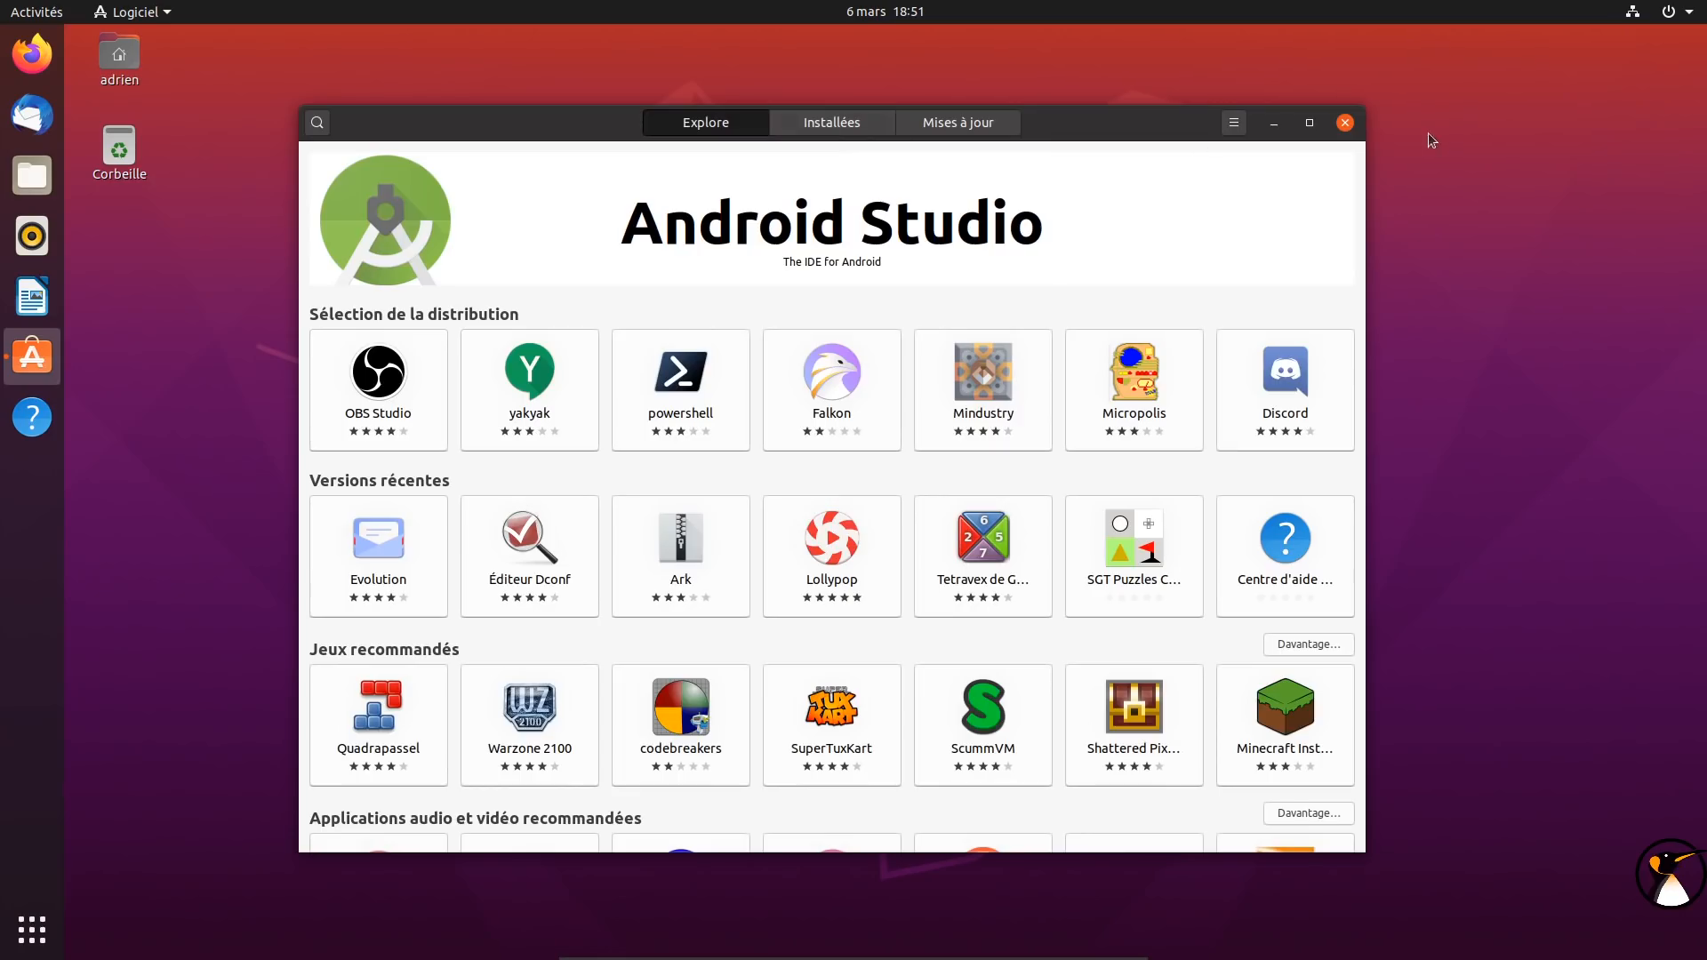
{"action": "type", "text": "audacity"}
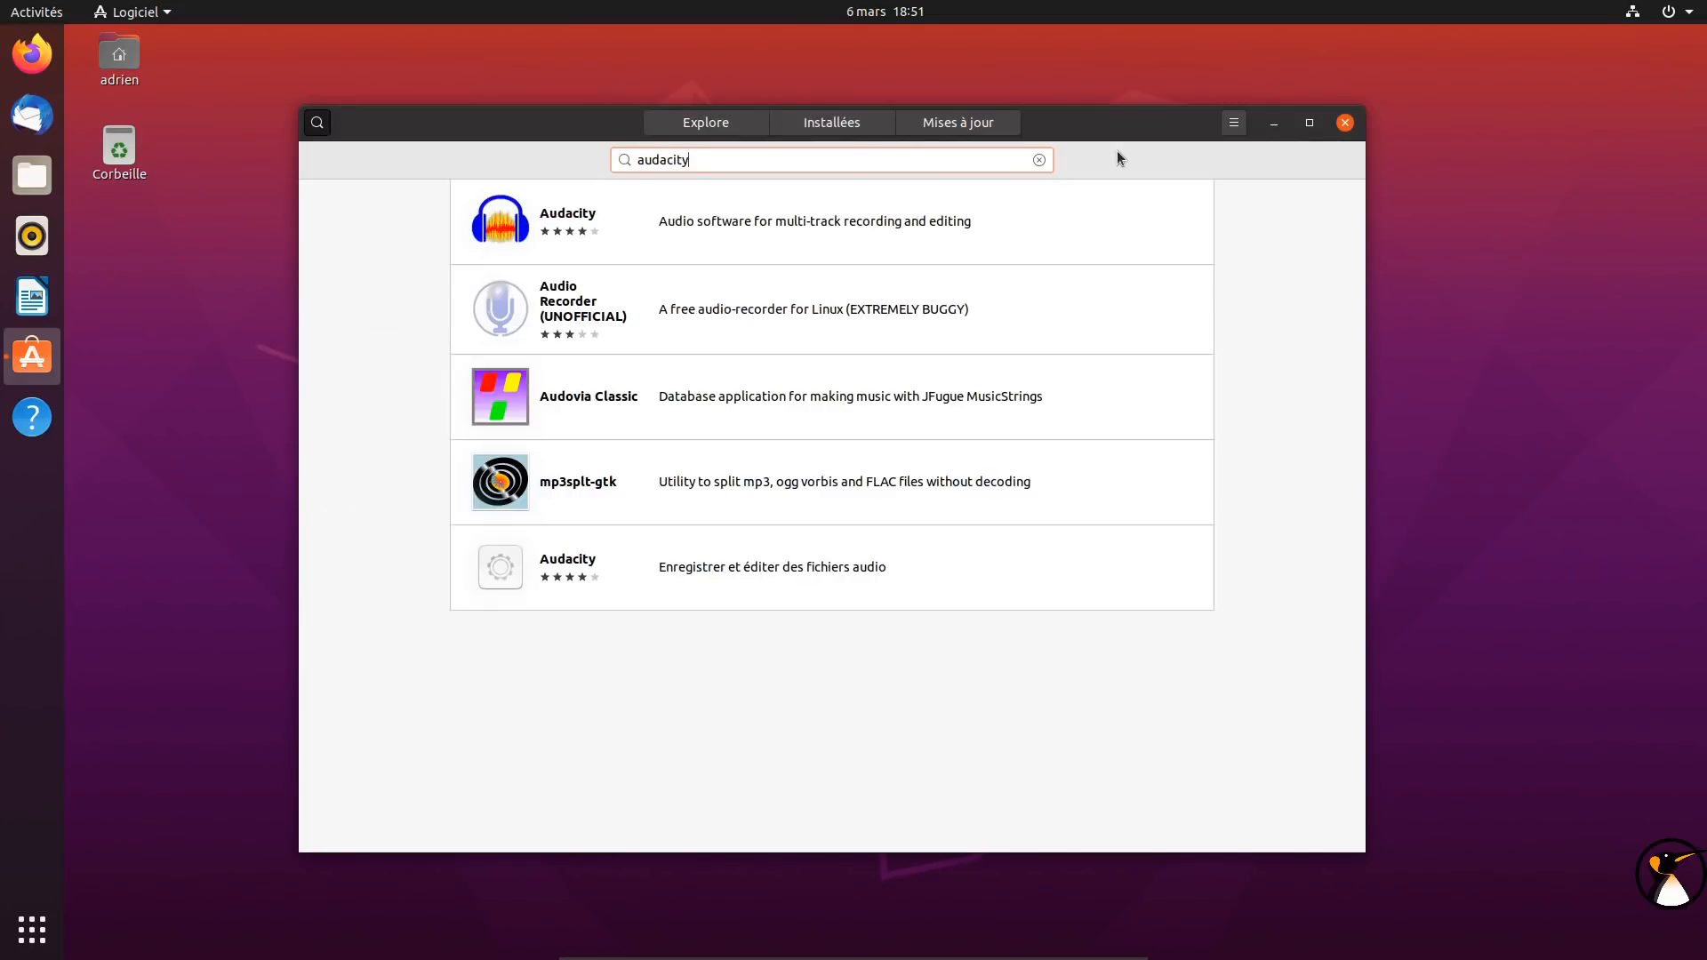
{"action": "left_click", "coordinate": [793, 242]}
{"action": "left_click", "coordinate": [538, 254]}
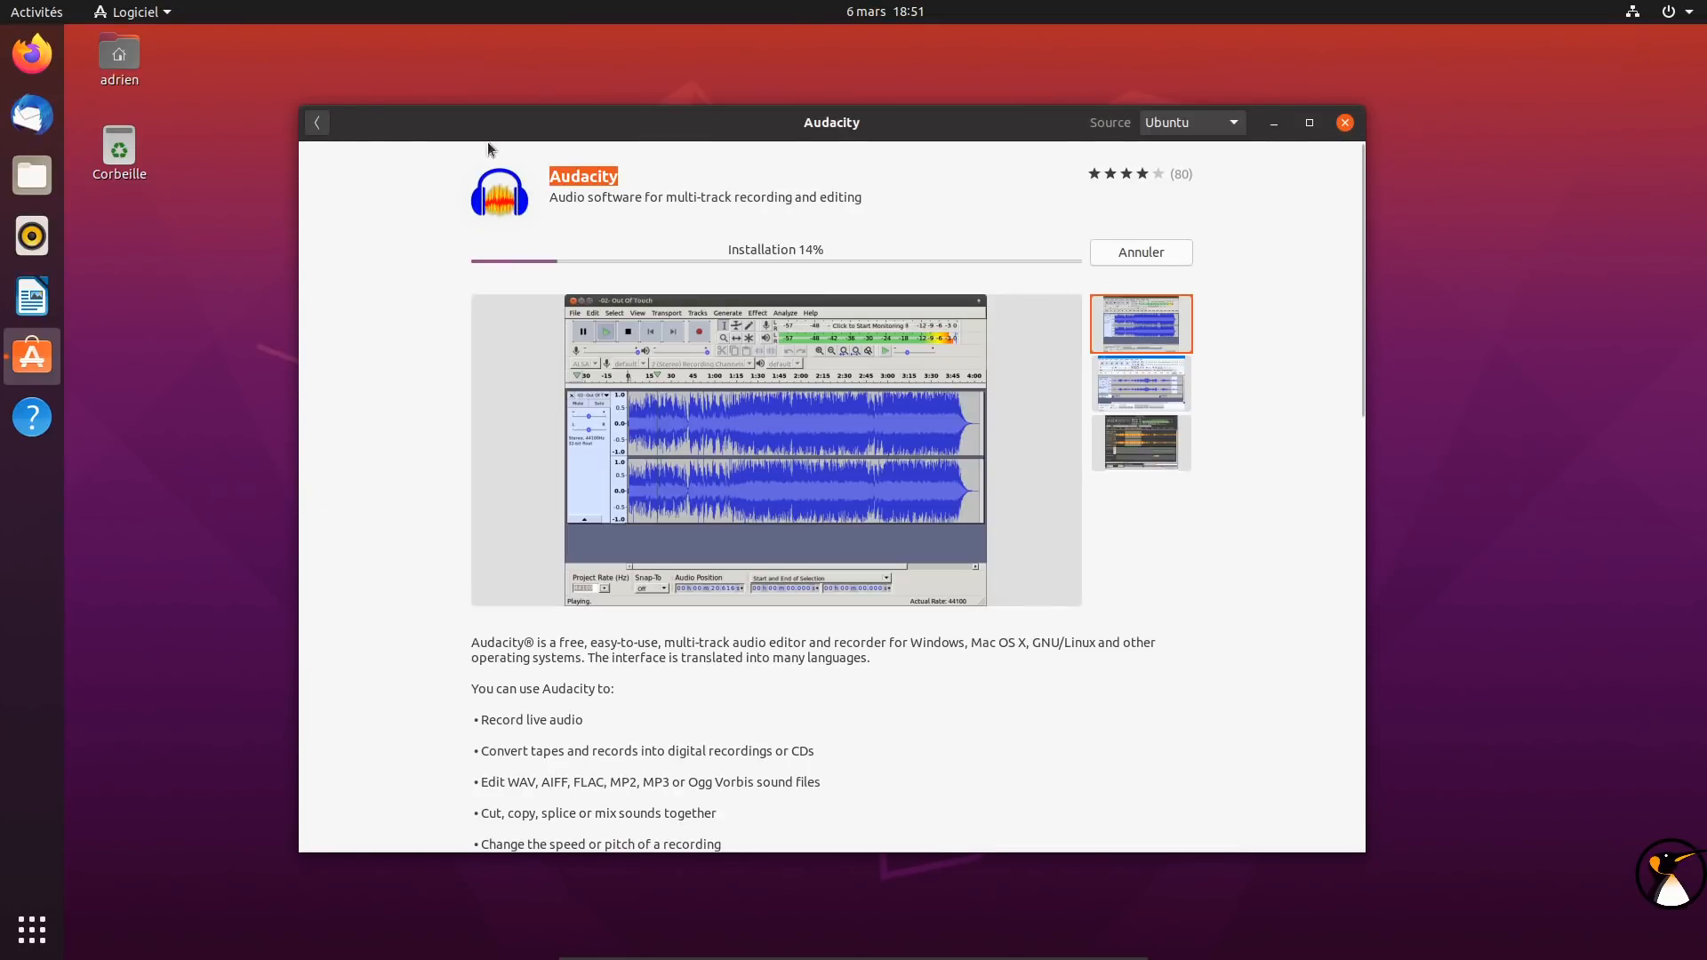
Install the Audacity package from the ubuntu-focal-universe source, authenticating with the account password, and close the software catalogue
{"action": "left_click", "coordinate": [317, 124]}
{"action": "left_click", "coordinate": [823, 576]}
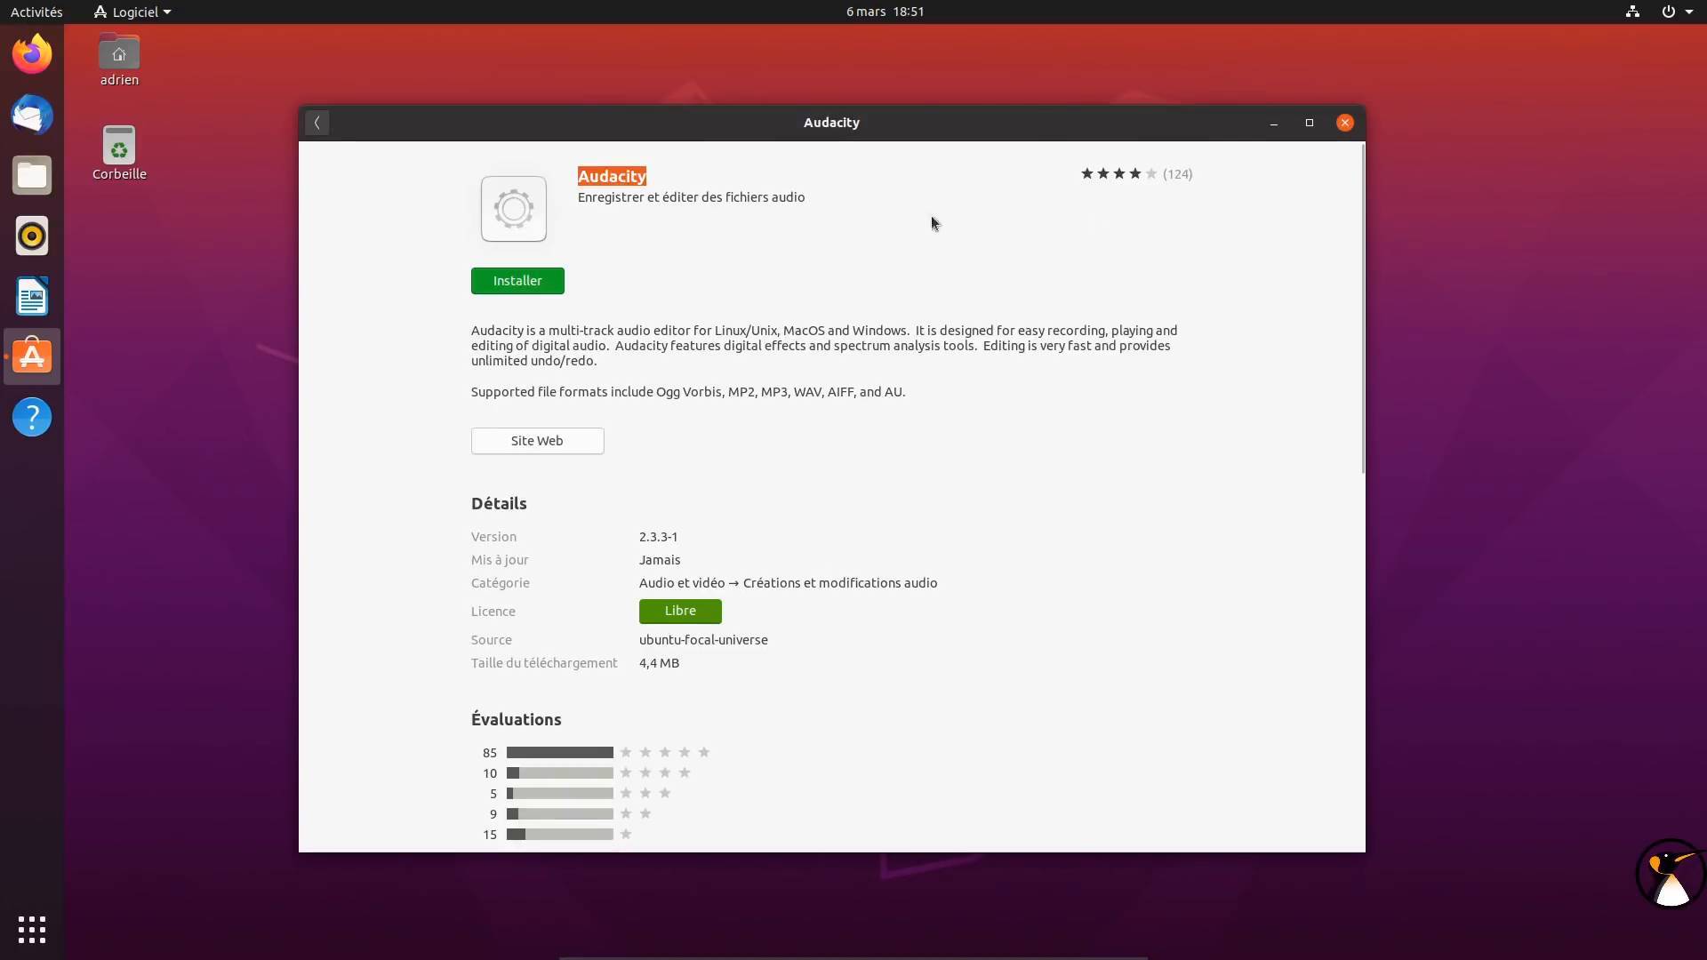
{"action": "left_click", "coordinate": [517, 281]}
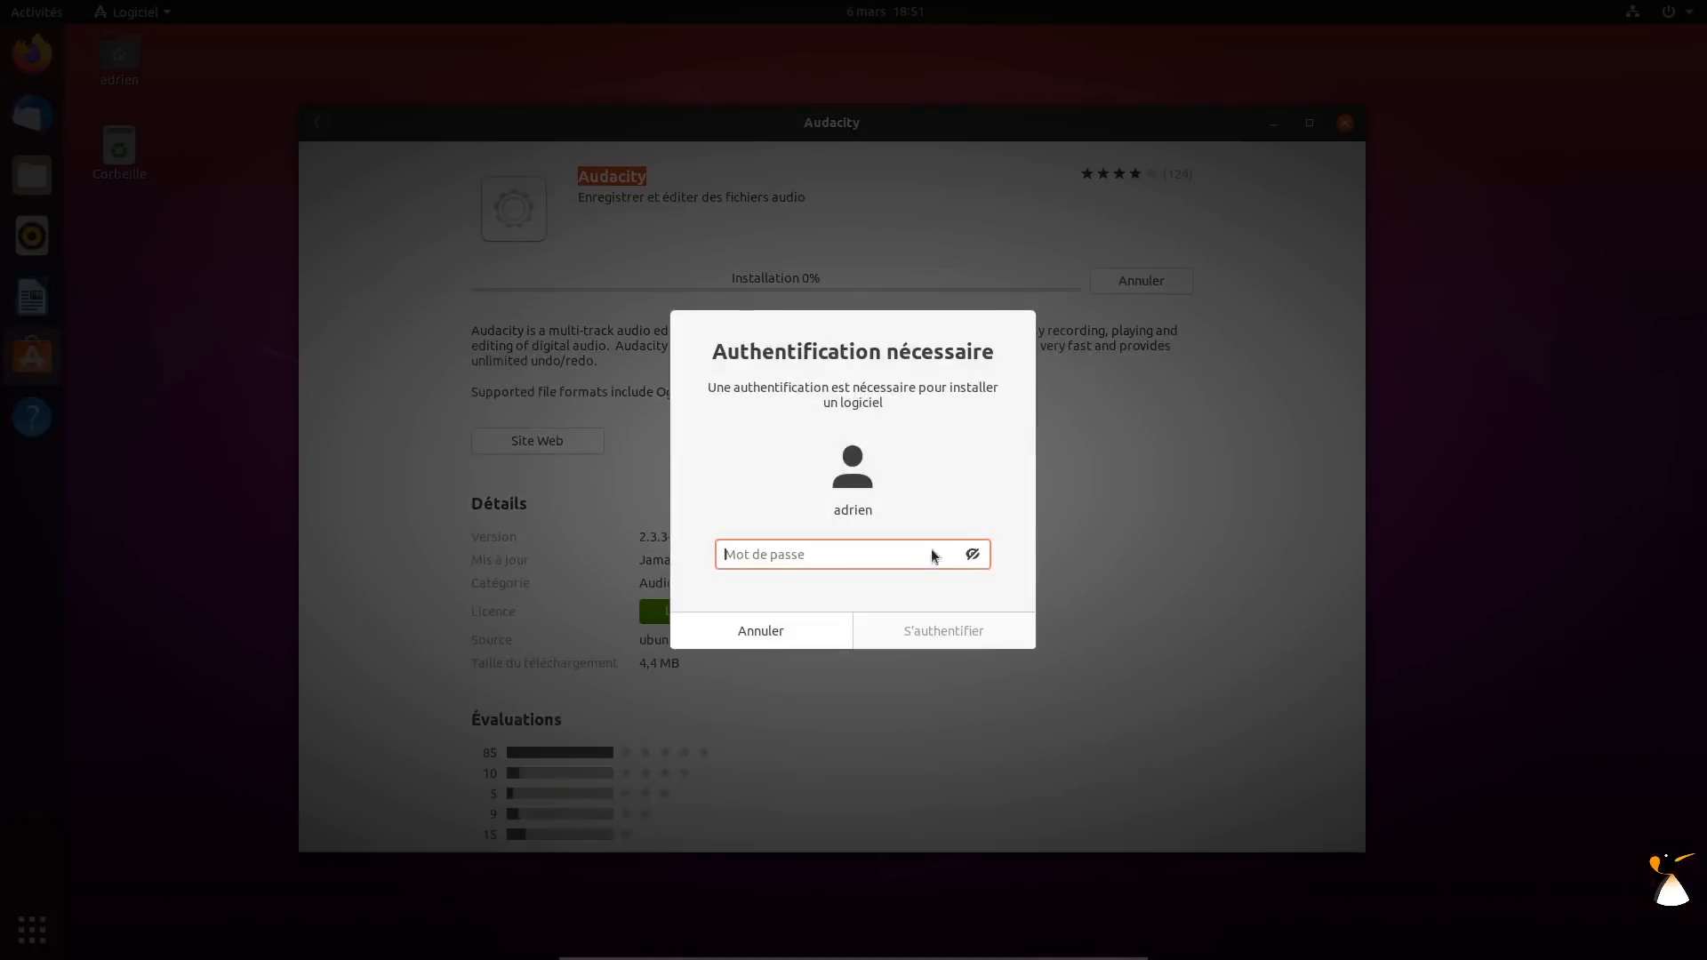
{"action": "type", "text": "****"}
{"action": "left_click", "coordinate": [924, 633]}
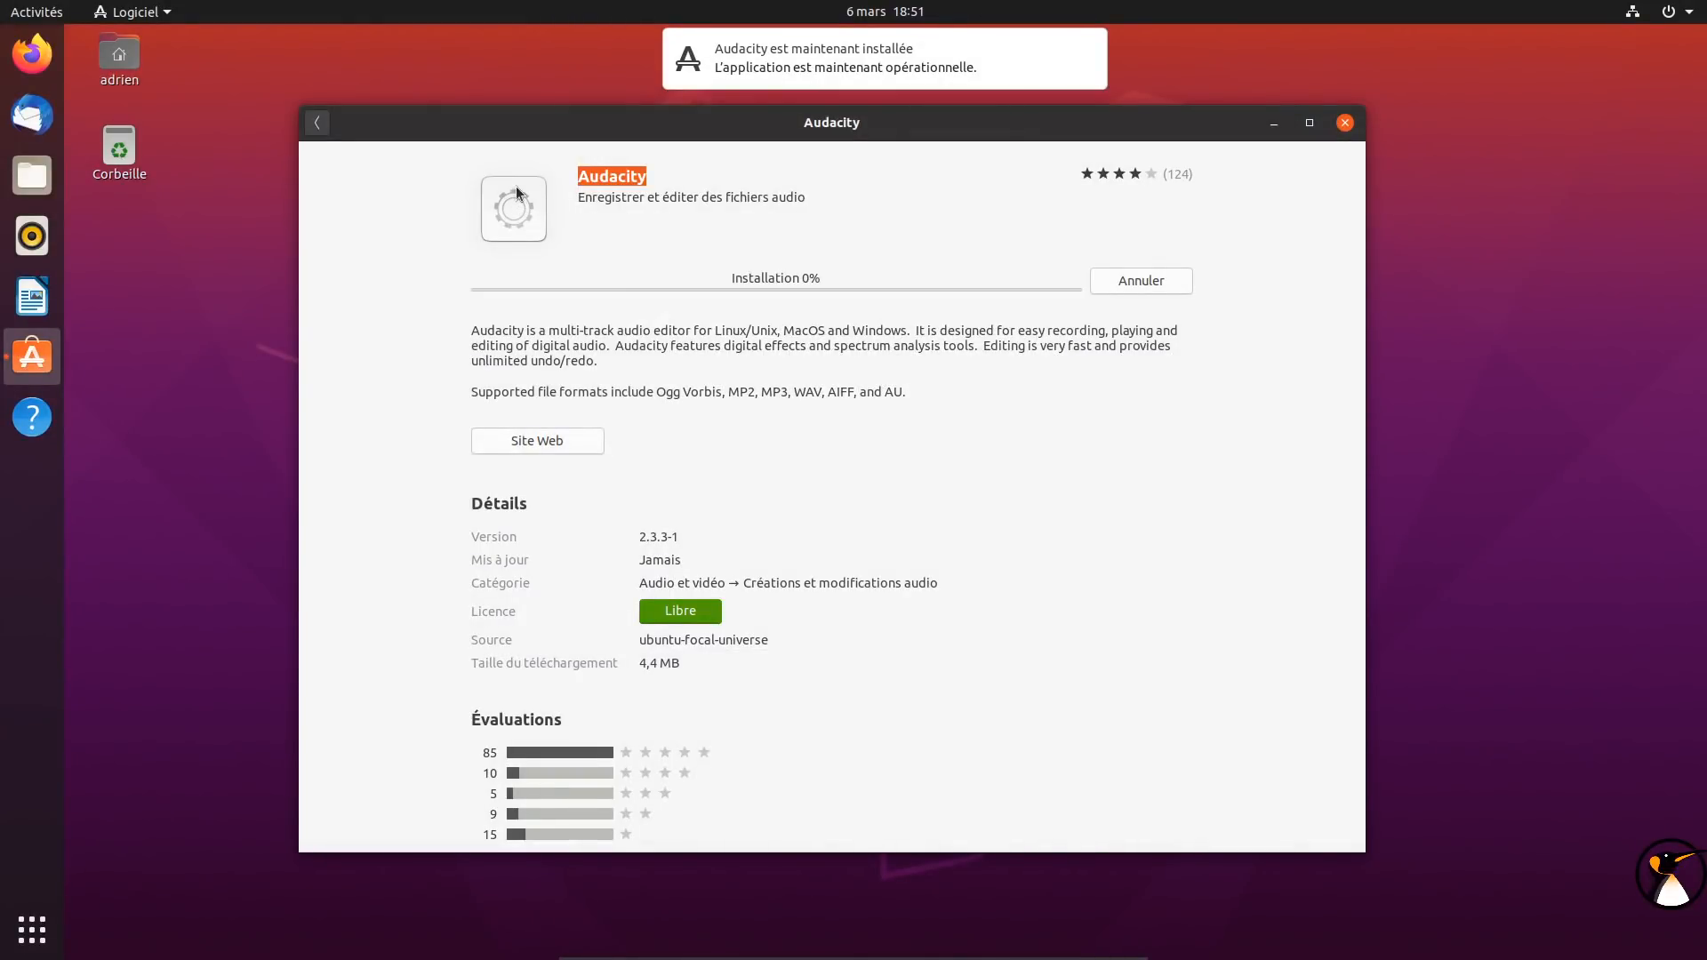
{"action": "left_click", "coordinate": [317, 125]}
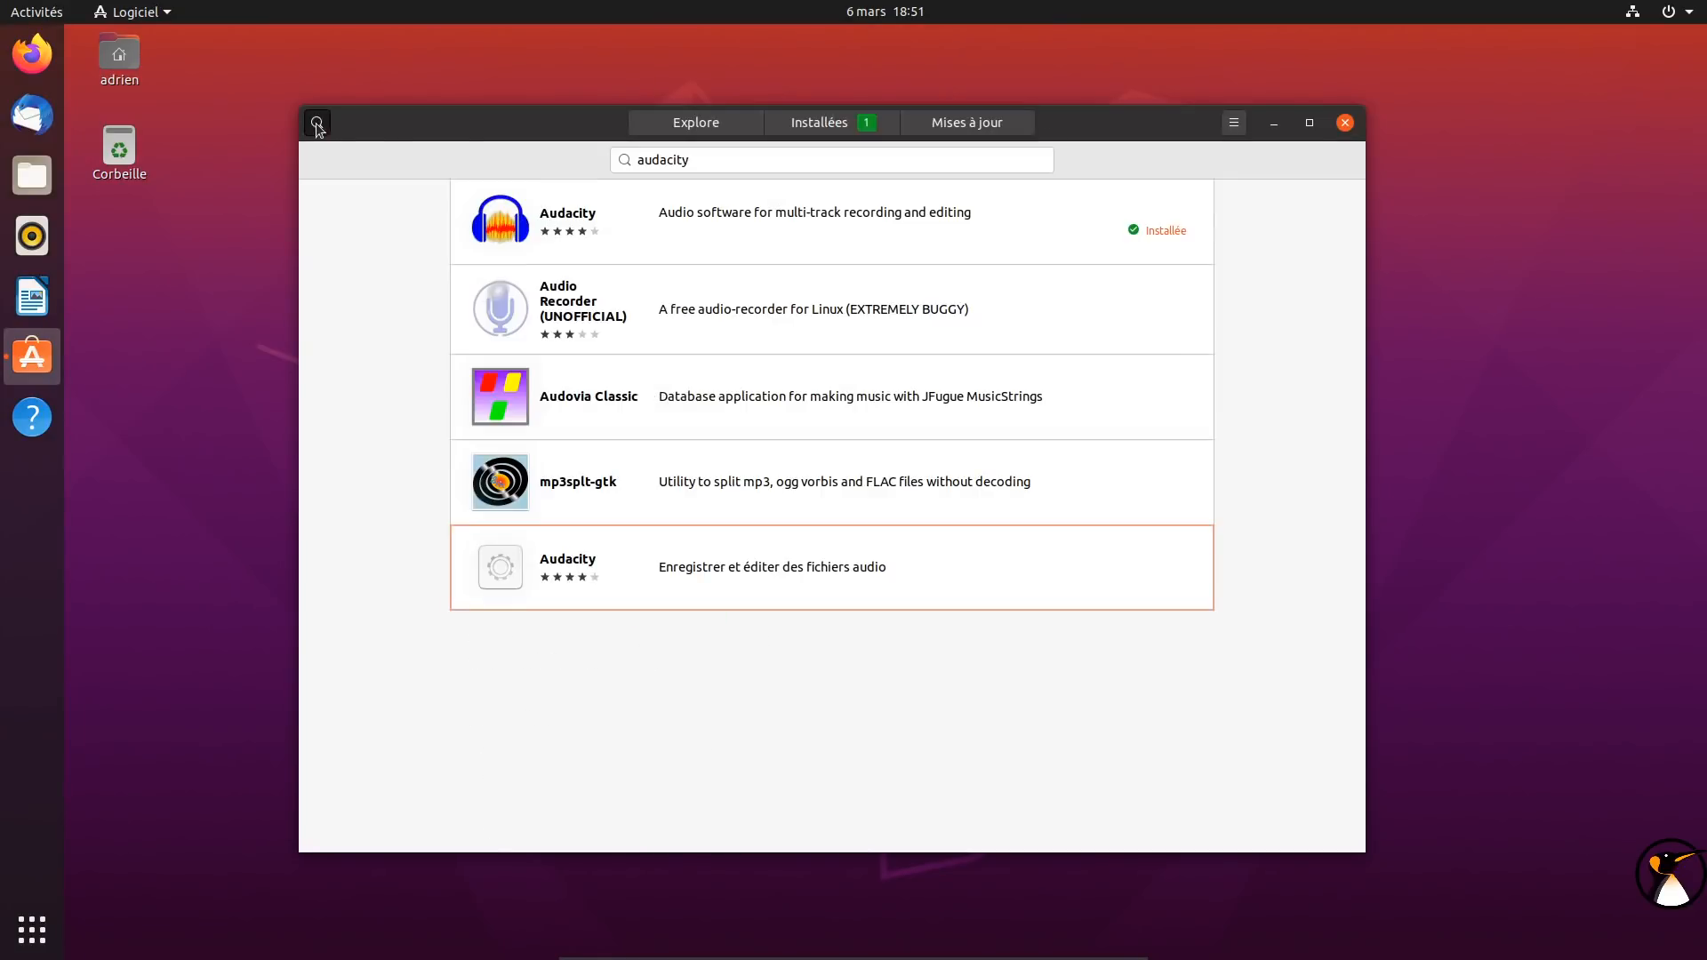
{"action": "left_click", "coordinate": [1346, 123]}
Launch both installed Audacity versions, dismiss their welcome dialogs and arrange the two windows next to each other
{"action": "left_click", "coordinate": [44, 14]}
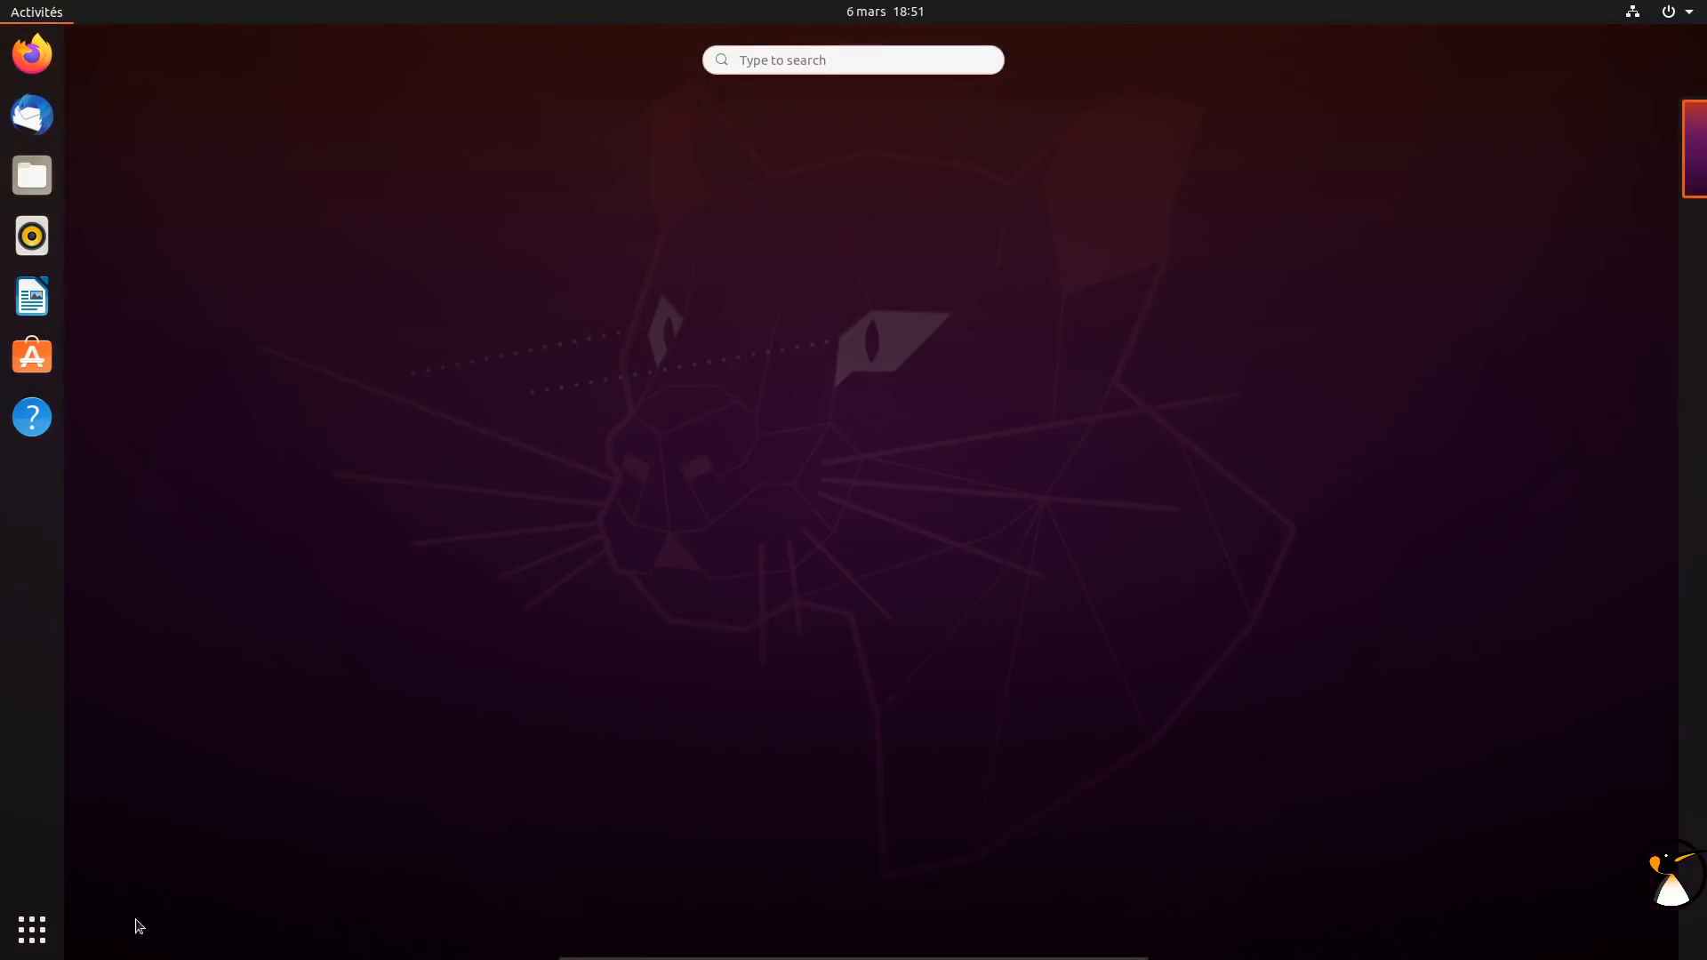
{"action": "left_click", "coordinate": [32, 929]}
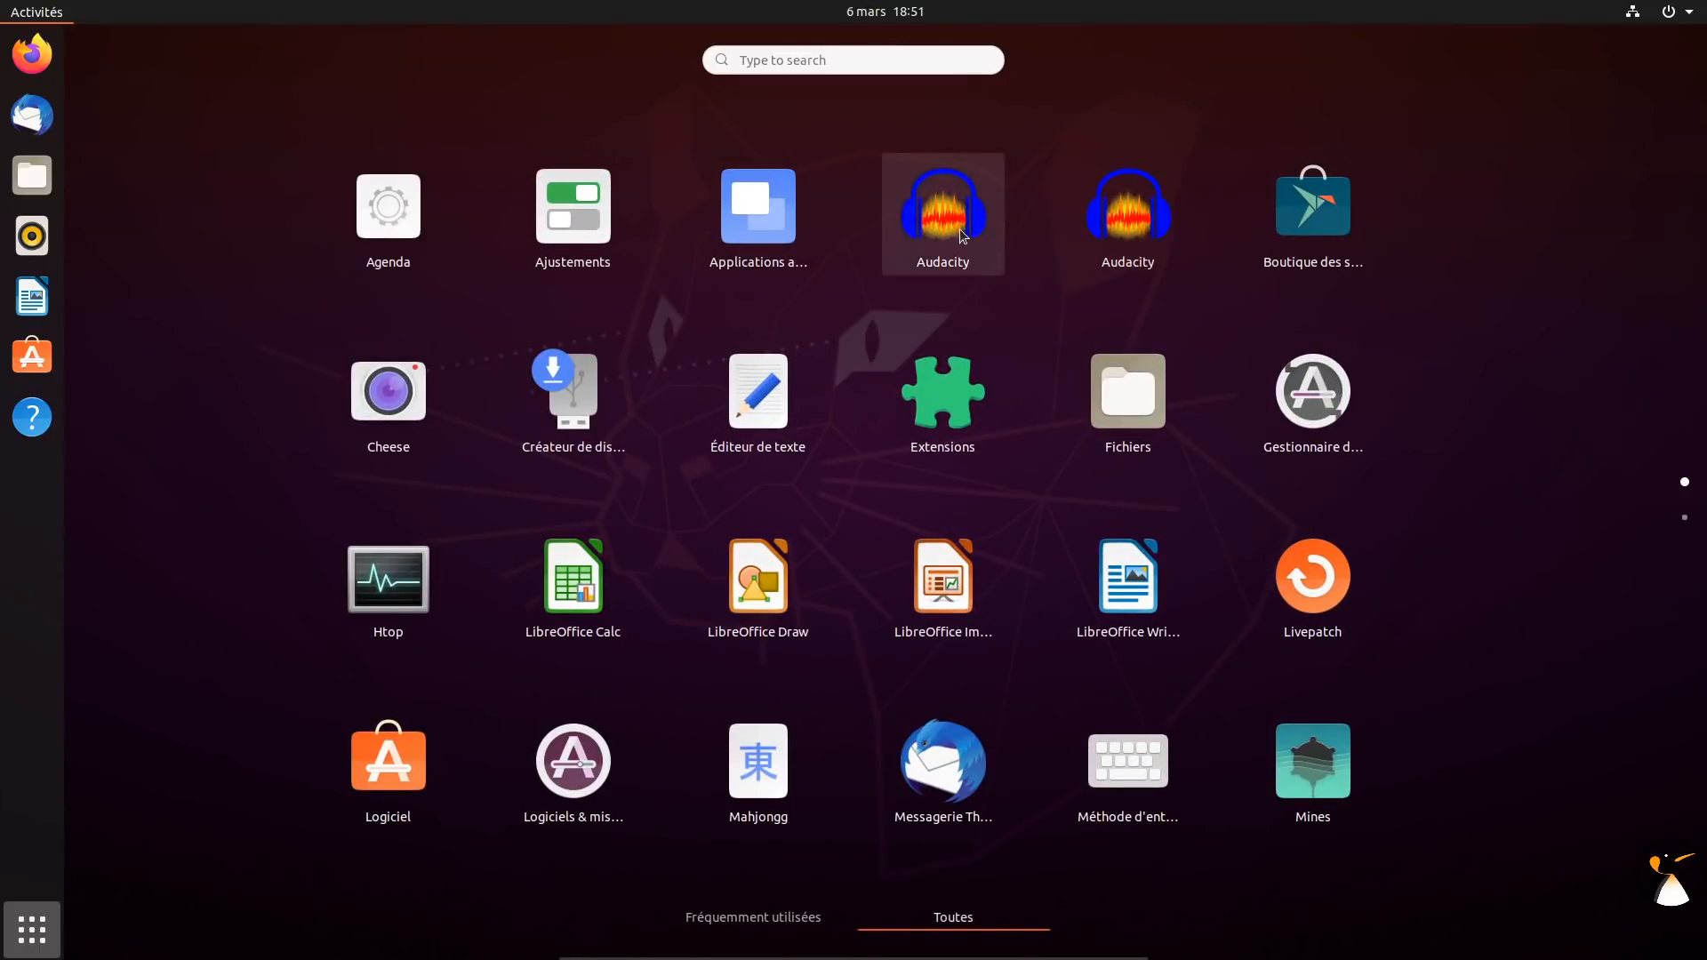
{"action": "left_click", "coordinate": [960, 234]}
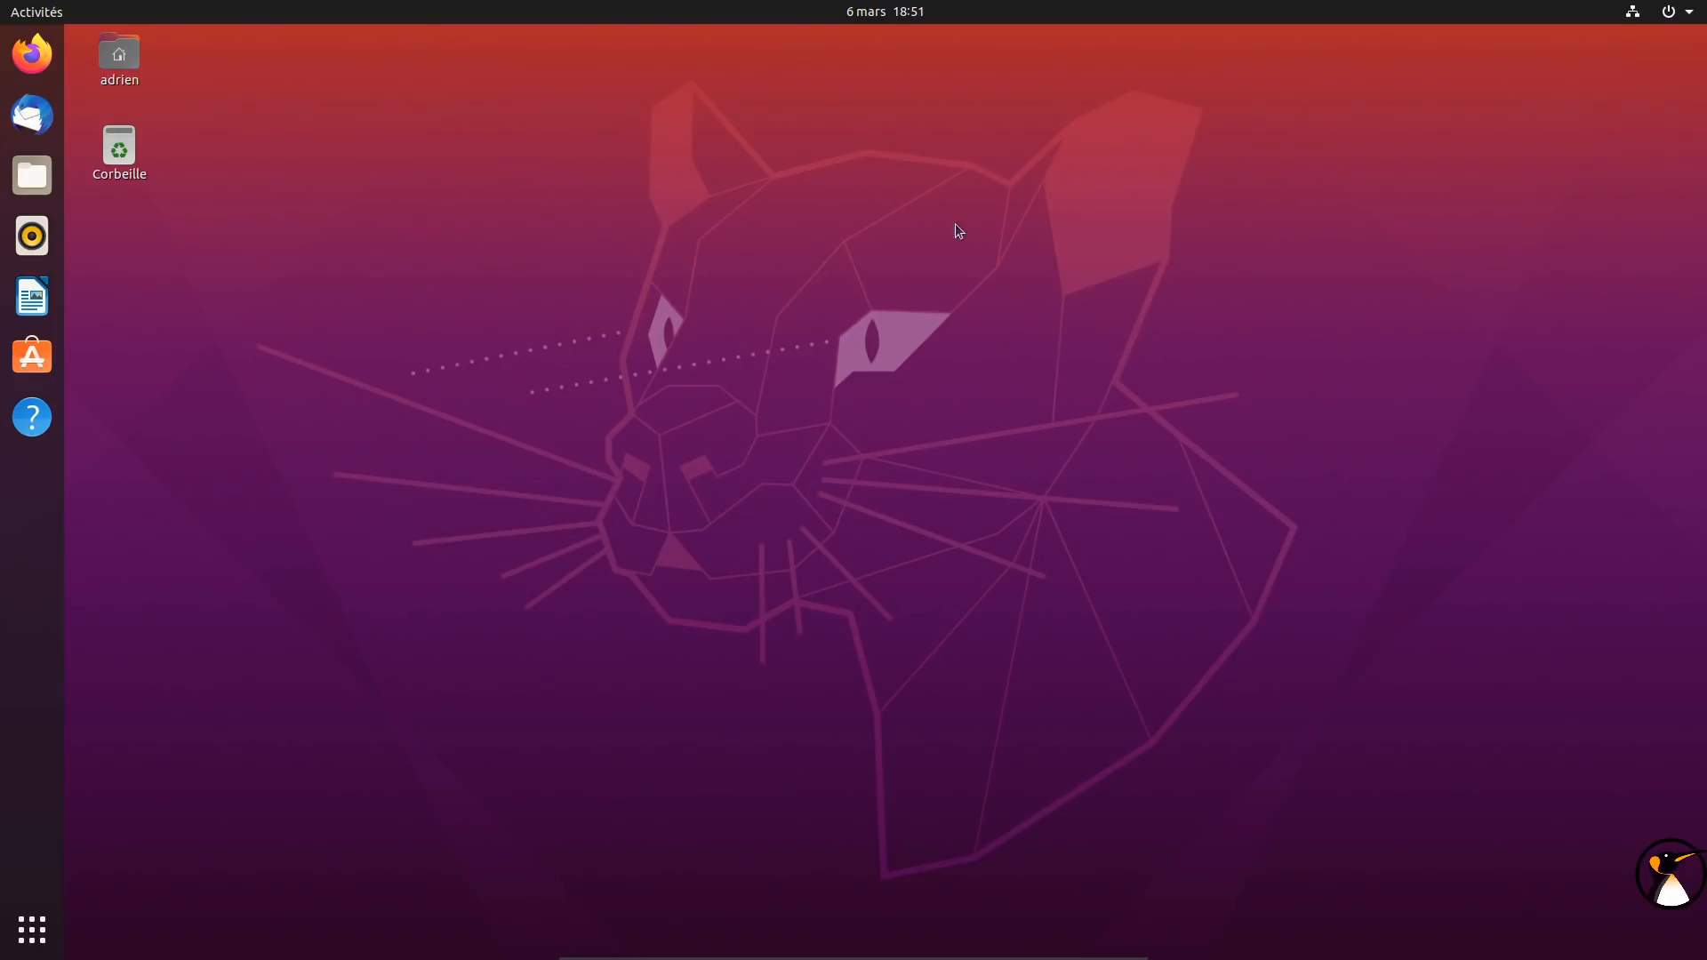
{"action": "left_click", "coordinate": [43, 13]}
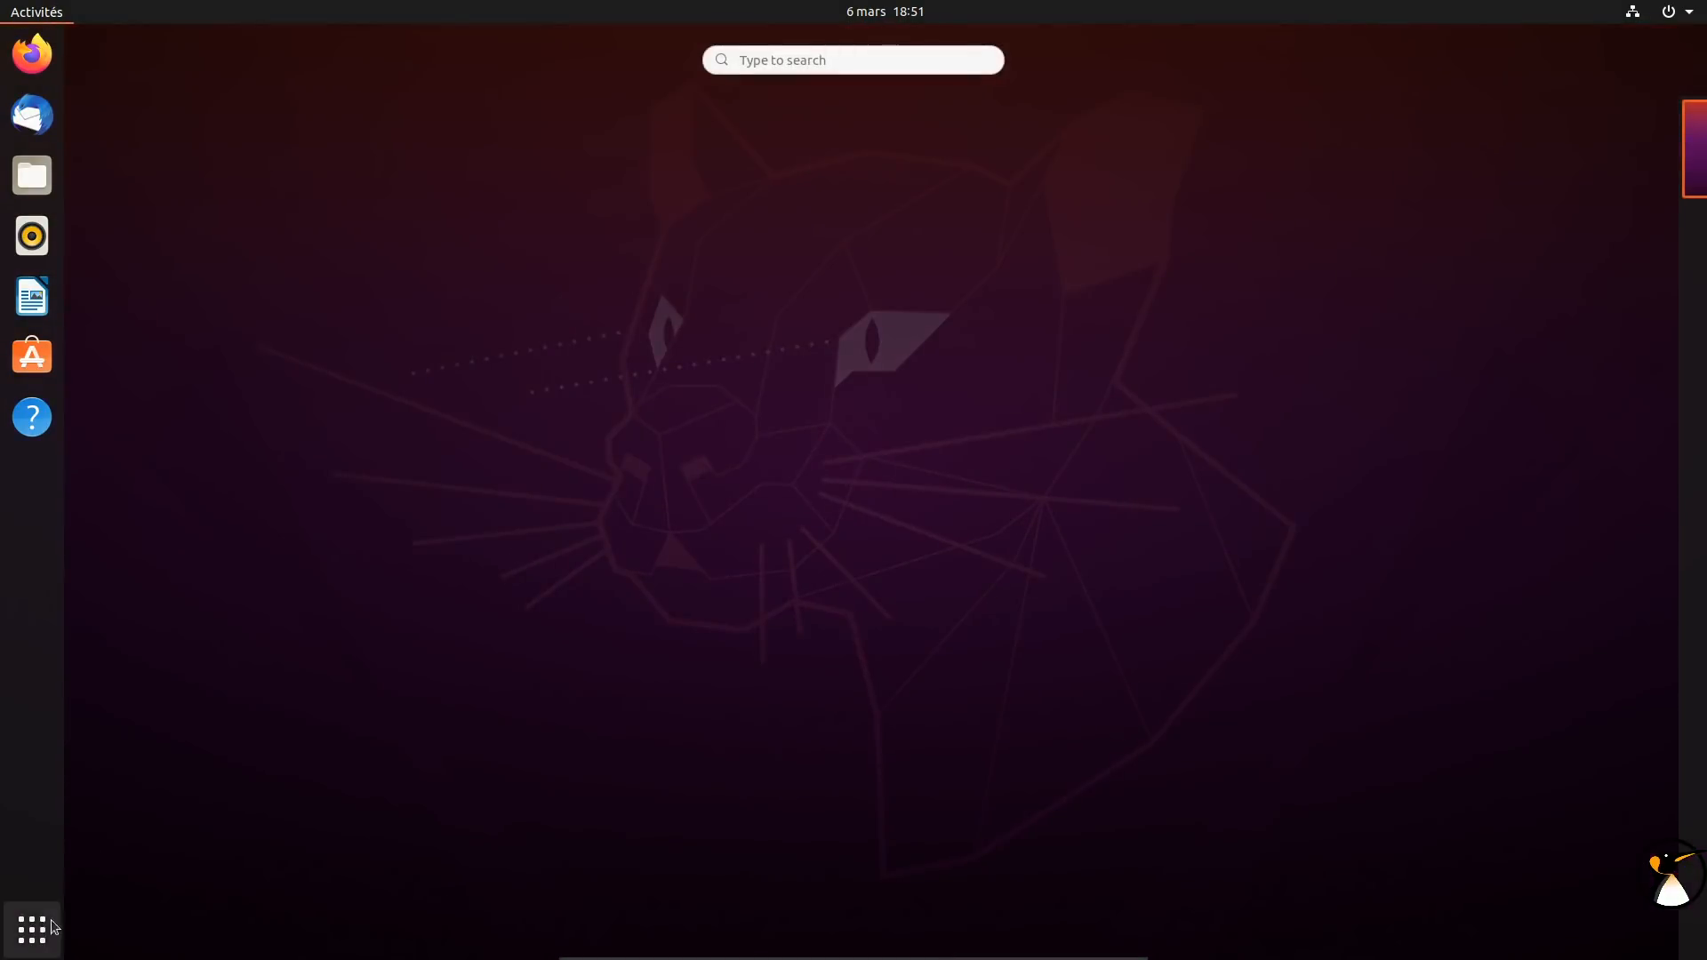
{"action": "left_click", "coordinate": [1199, 246]}
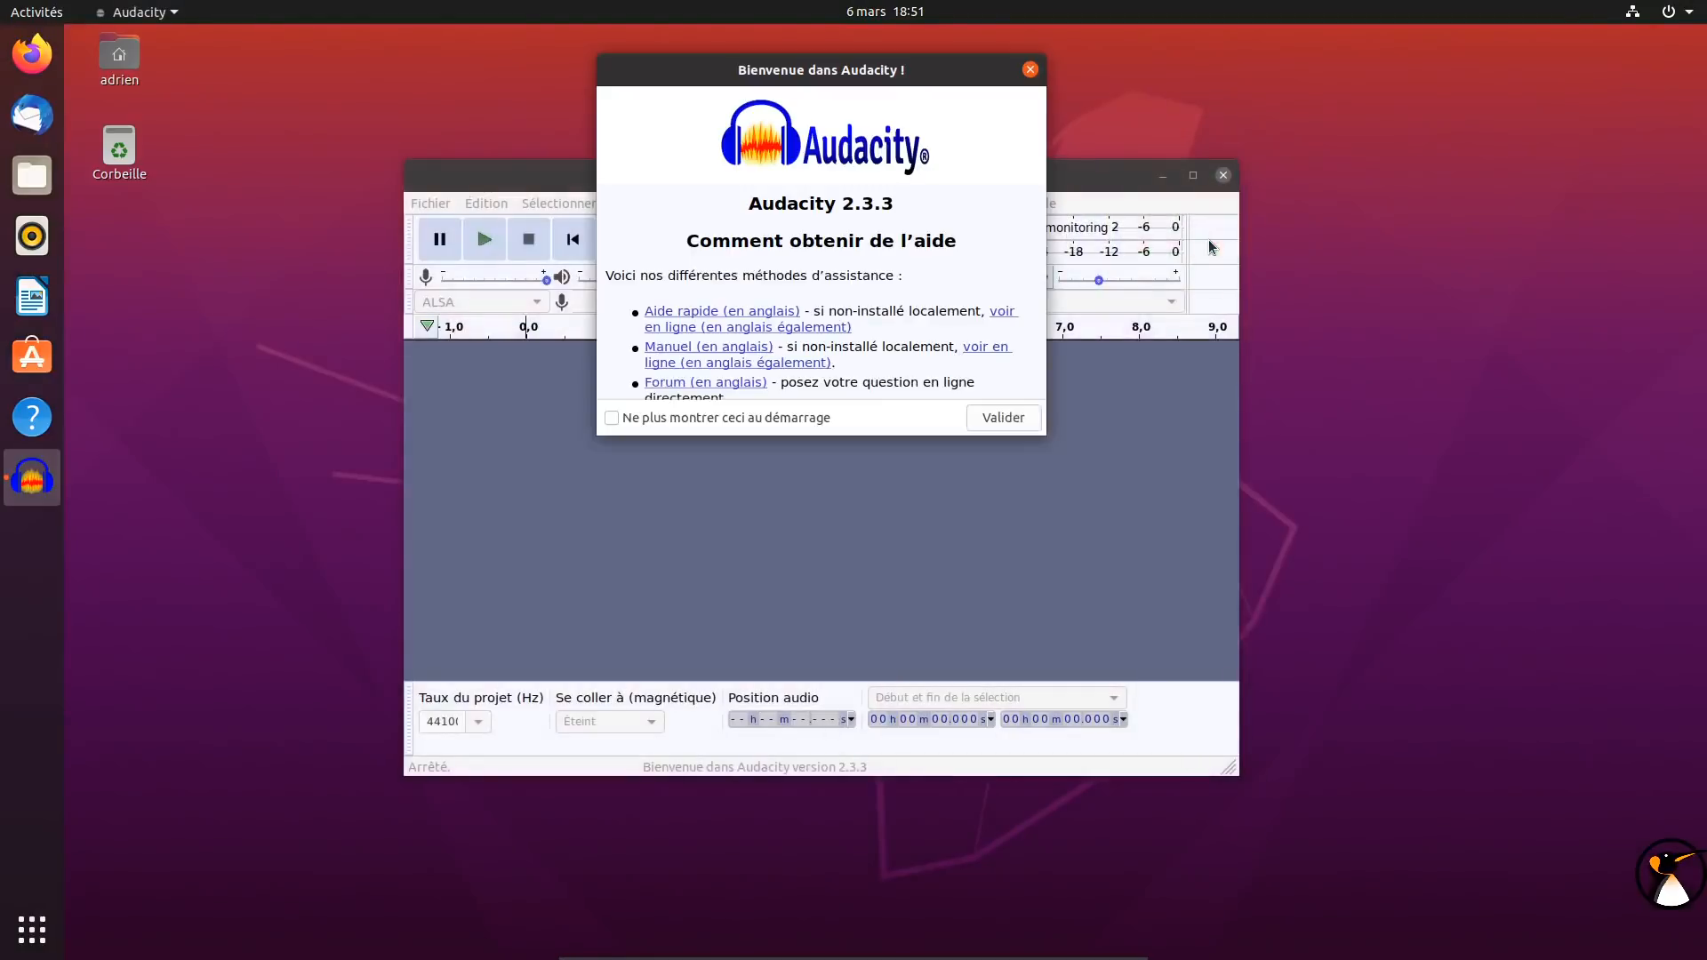
{"action": "left_click", "coordinate": [1003, 418]}
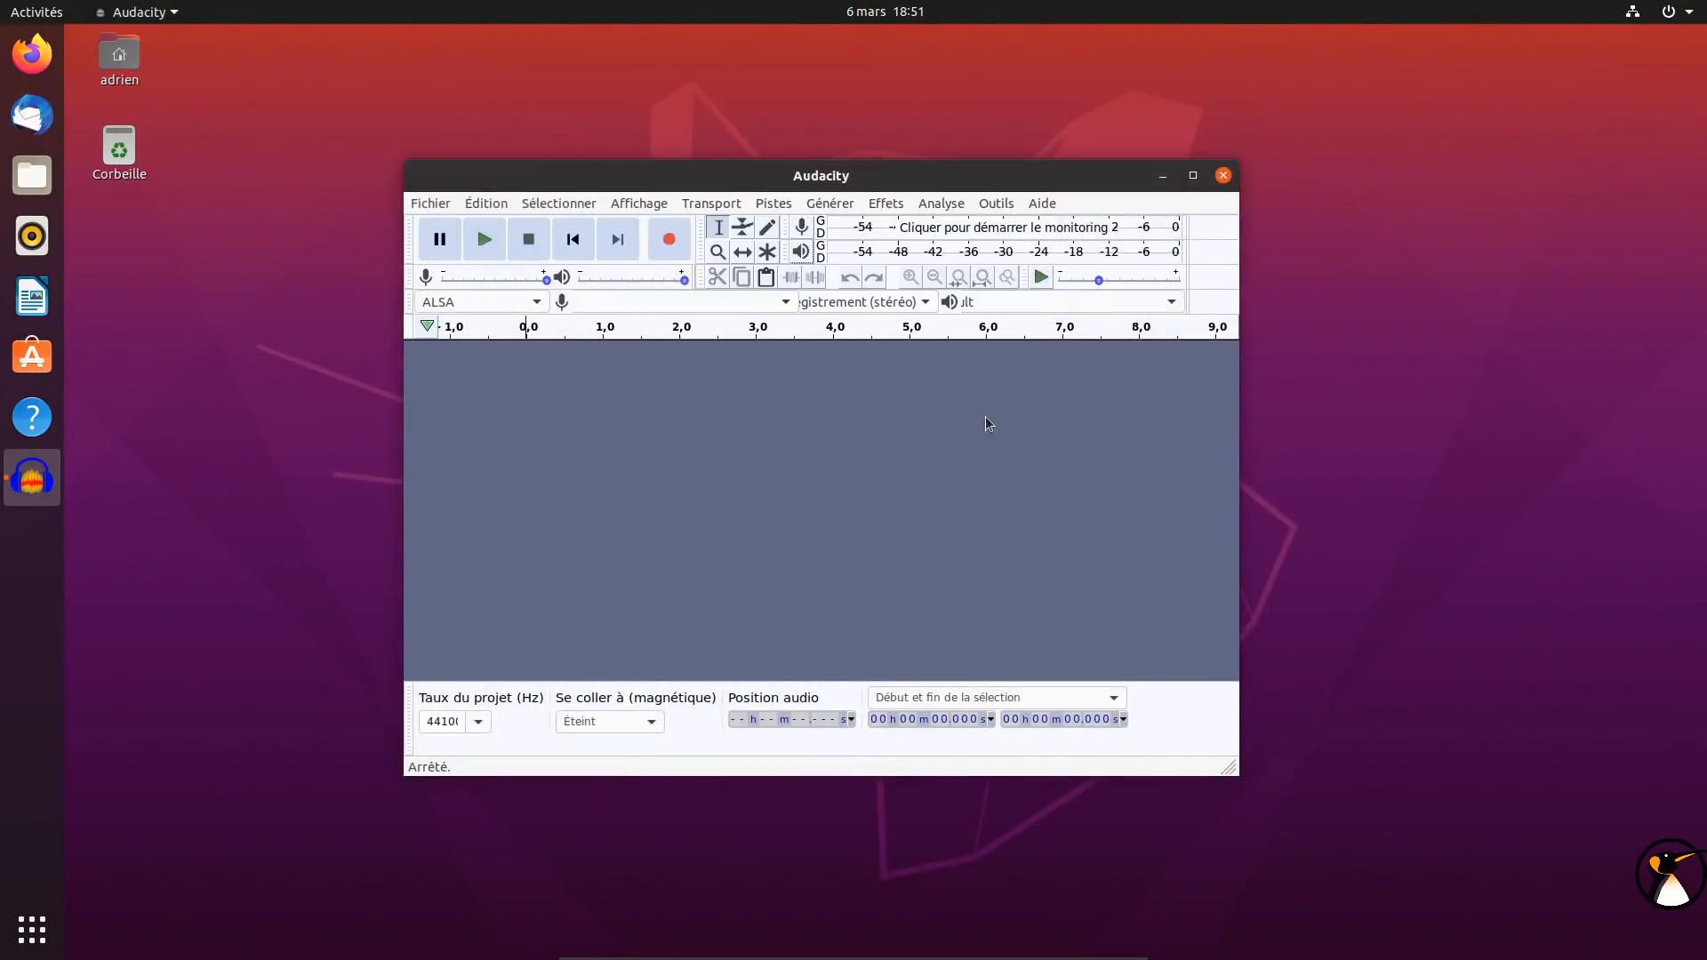
{"action": "left_click_drag", "start_coordinate": [785, 182], "coordinate": [496, 163]}
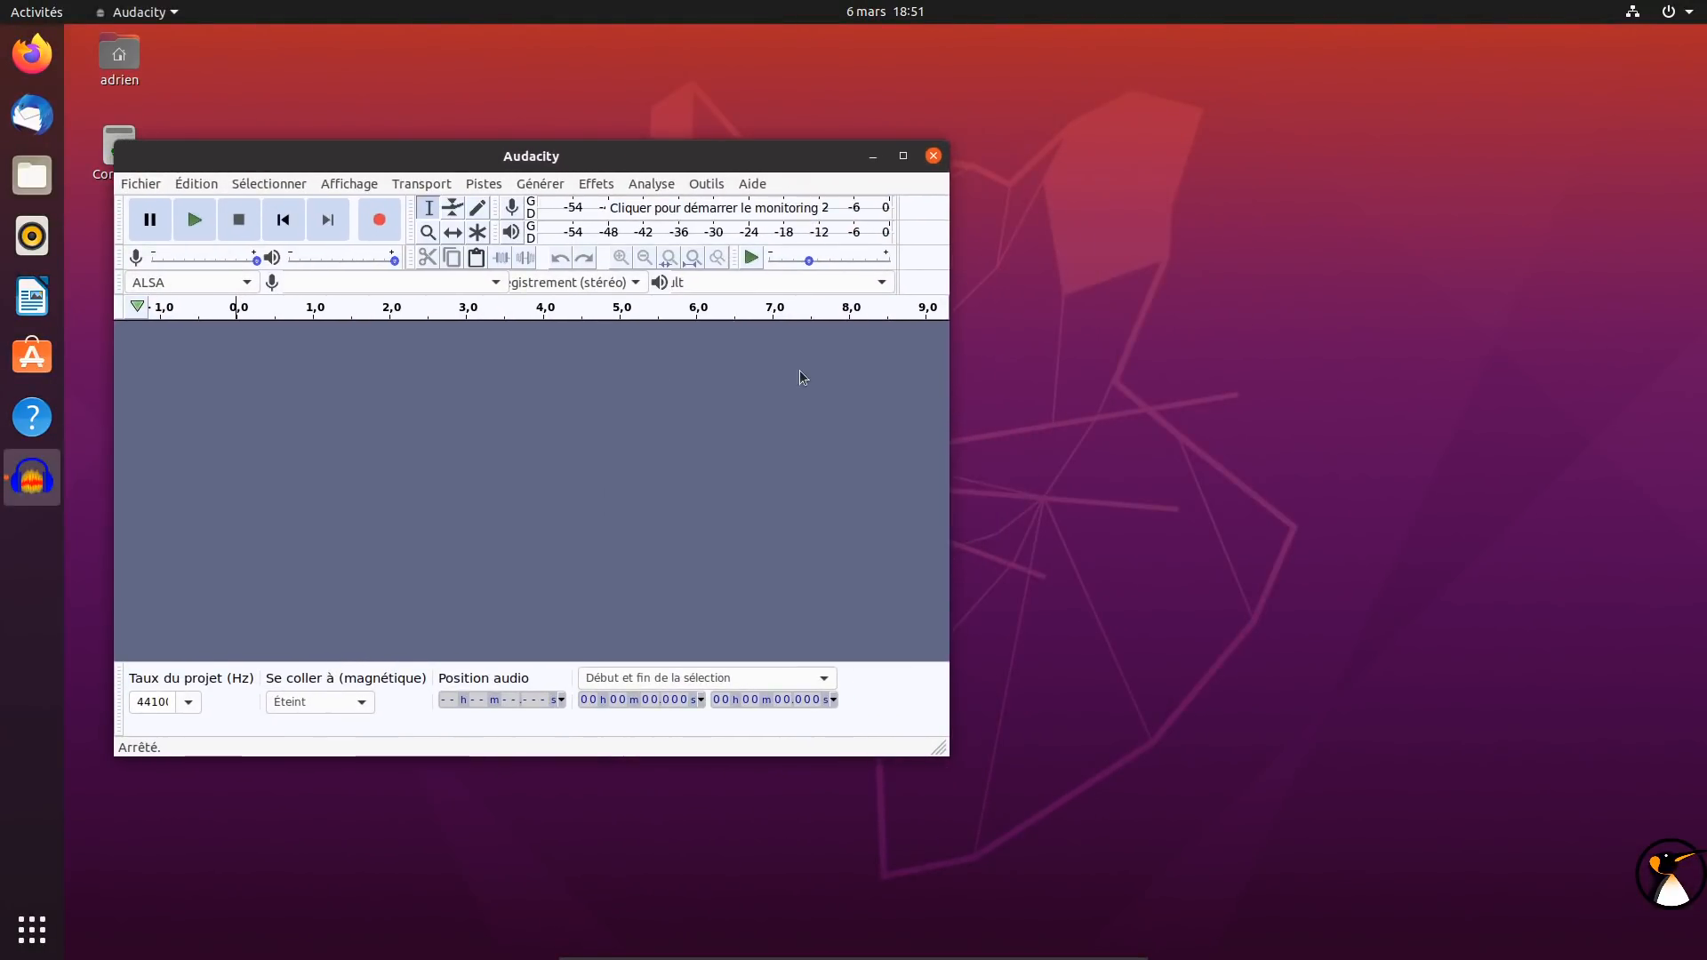
{"action": "left_click", "coordinate": [1003, 419]}
{"action": "left_click_drag", "start_coordinate": [853, 181], "coordinate": [1097, 168]}
View the credits and build information of the English-language Audacity version and close the About dialog
{"action": "left_click", "coordinate": [1170, 190]}
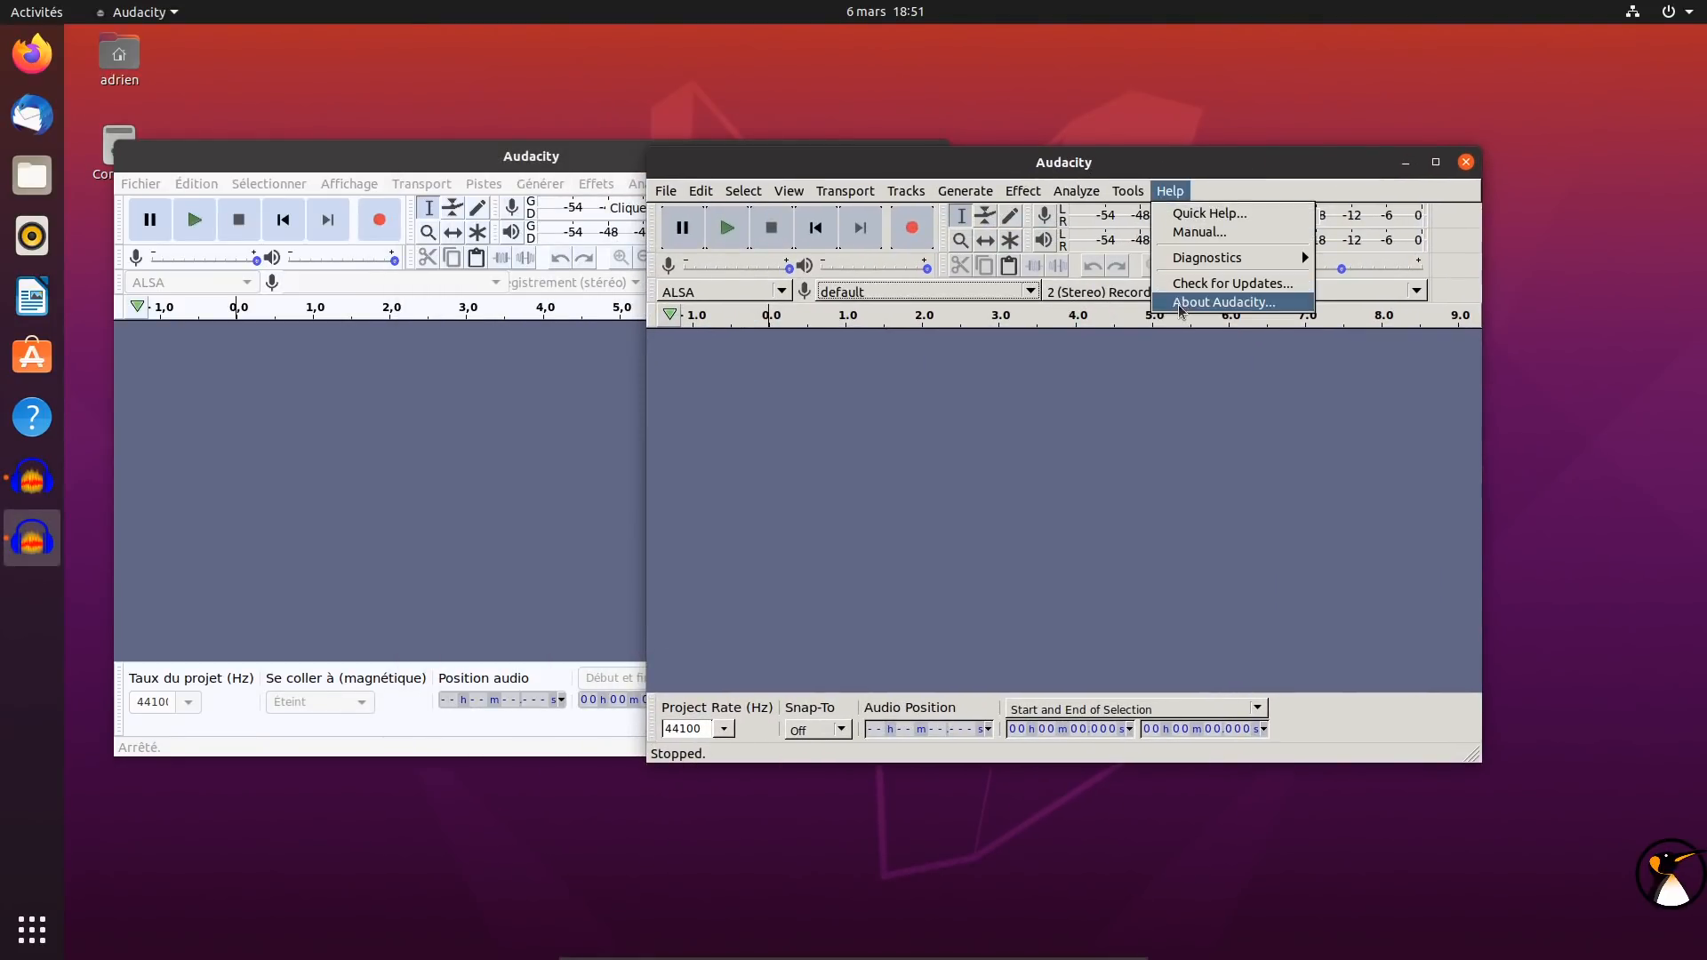
{"action": "left_click", "coordinate": [1181, 306]}
{"action": "scroll", "coordinate": [1151, 370], "scroll_direction": "down", "scroll_amount": 5}
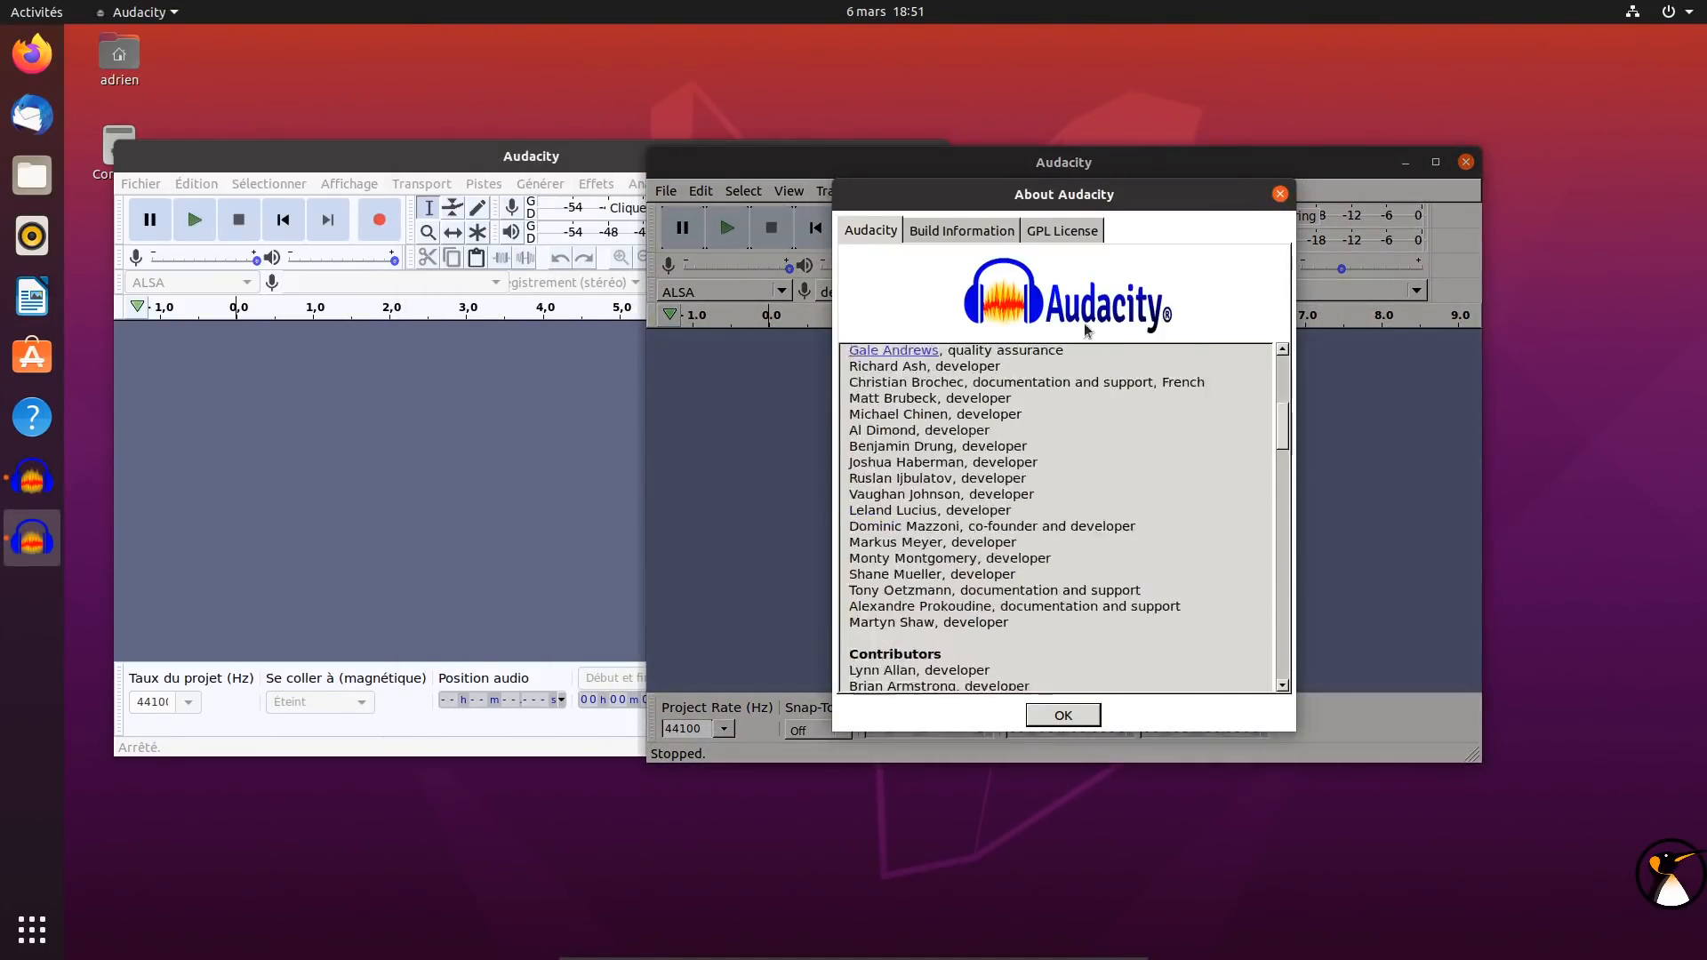
{"action": "left_click", "coordinate": [965, 230]}
{"action": "scroll", "coordinate": [1043, 337], "scroll_direction": "down", "scroll_amount": 12}
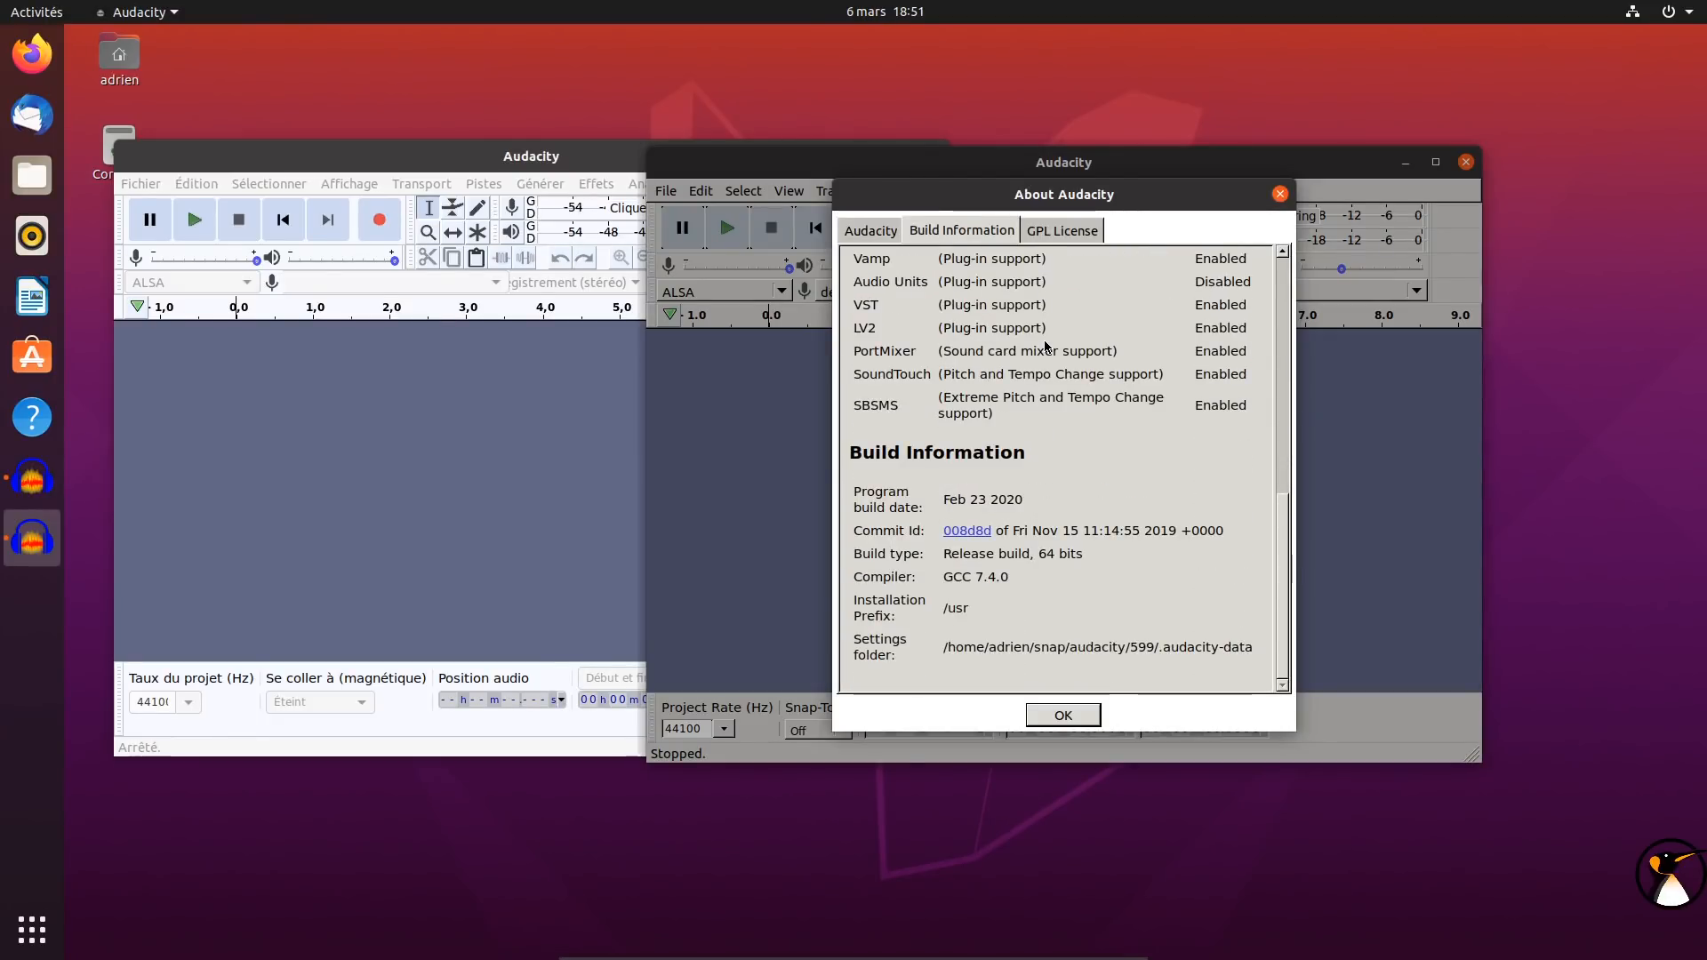
{"action": "left_click", "coordinate": [1060, 720]}
Quit the English-language Audacity, move the French-language window aside and quit it too
{"action": "left_click", "coordinate": [667, 191]}
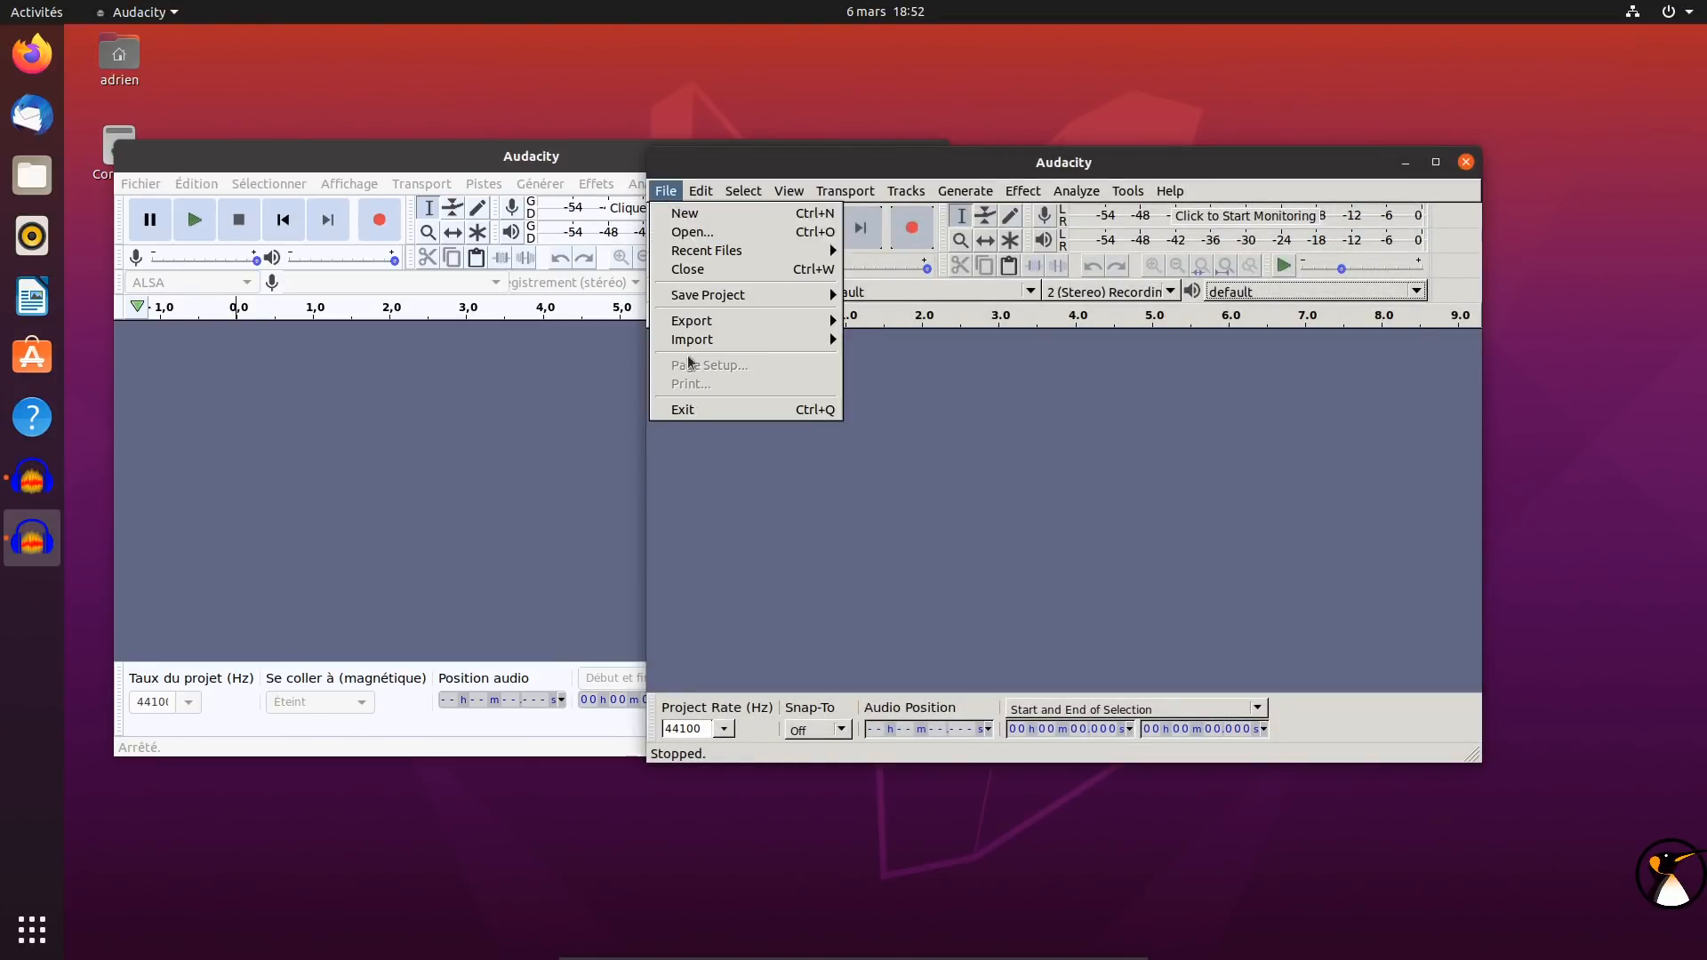
{"action": "left_click", "coordinate": [691, 410]}
{"action": "left_click_drag", "start_coordinate": [583, 167], "coordinate": [1036, 138]}
{"action": "left_click", "coordinate": [628, 160]}
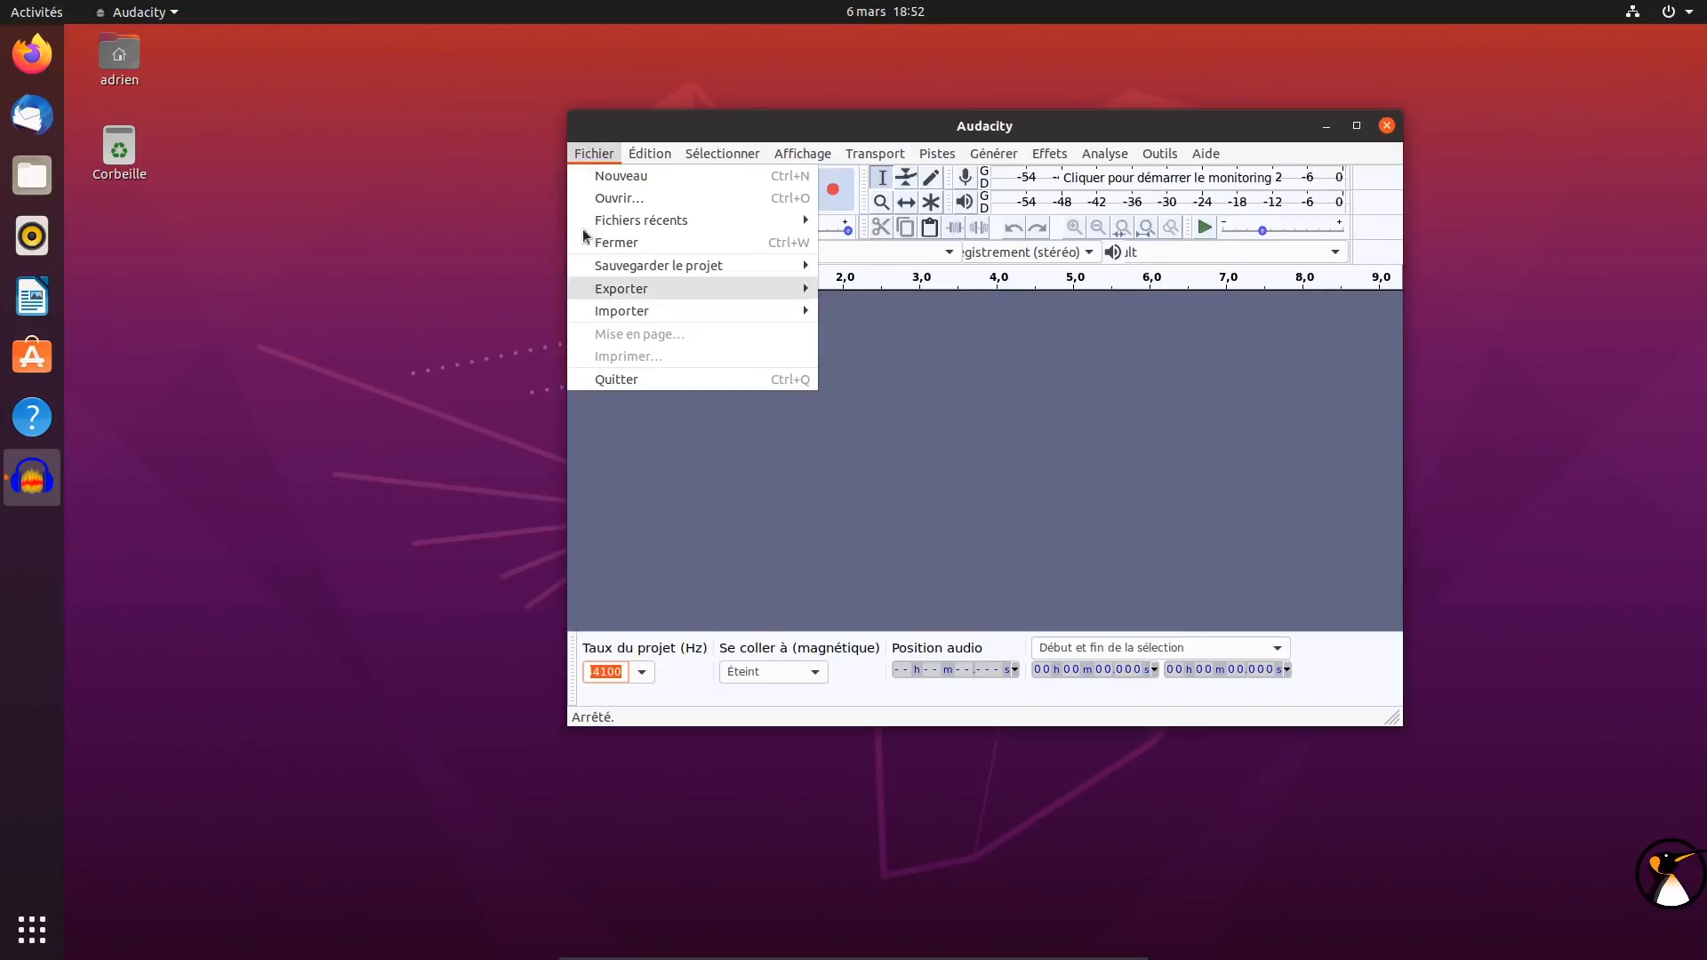
{"action": "left_click", "coordinate": [604, 380]}
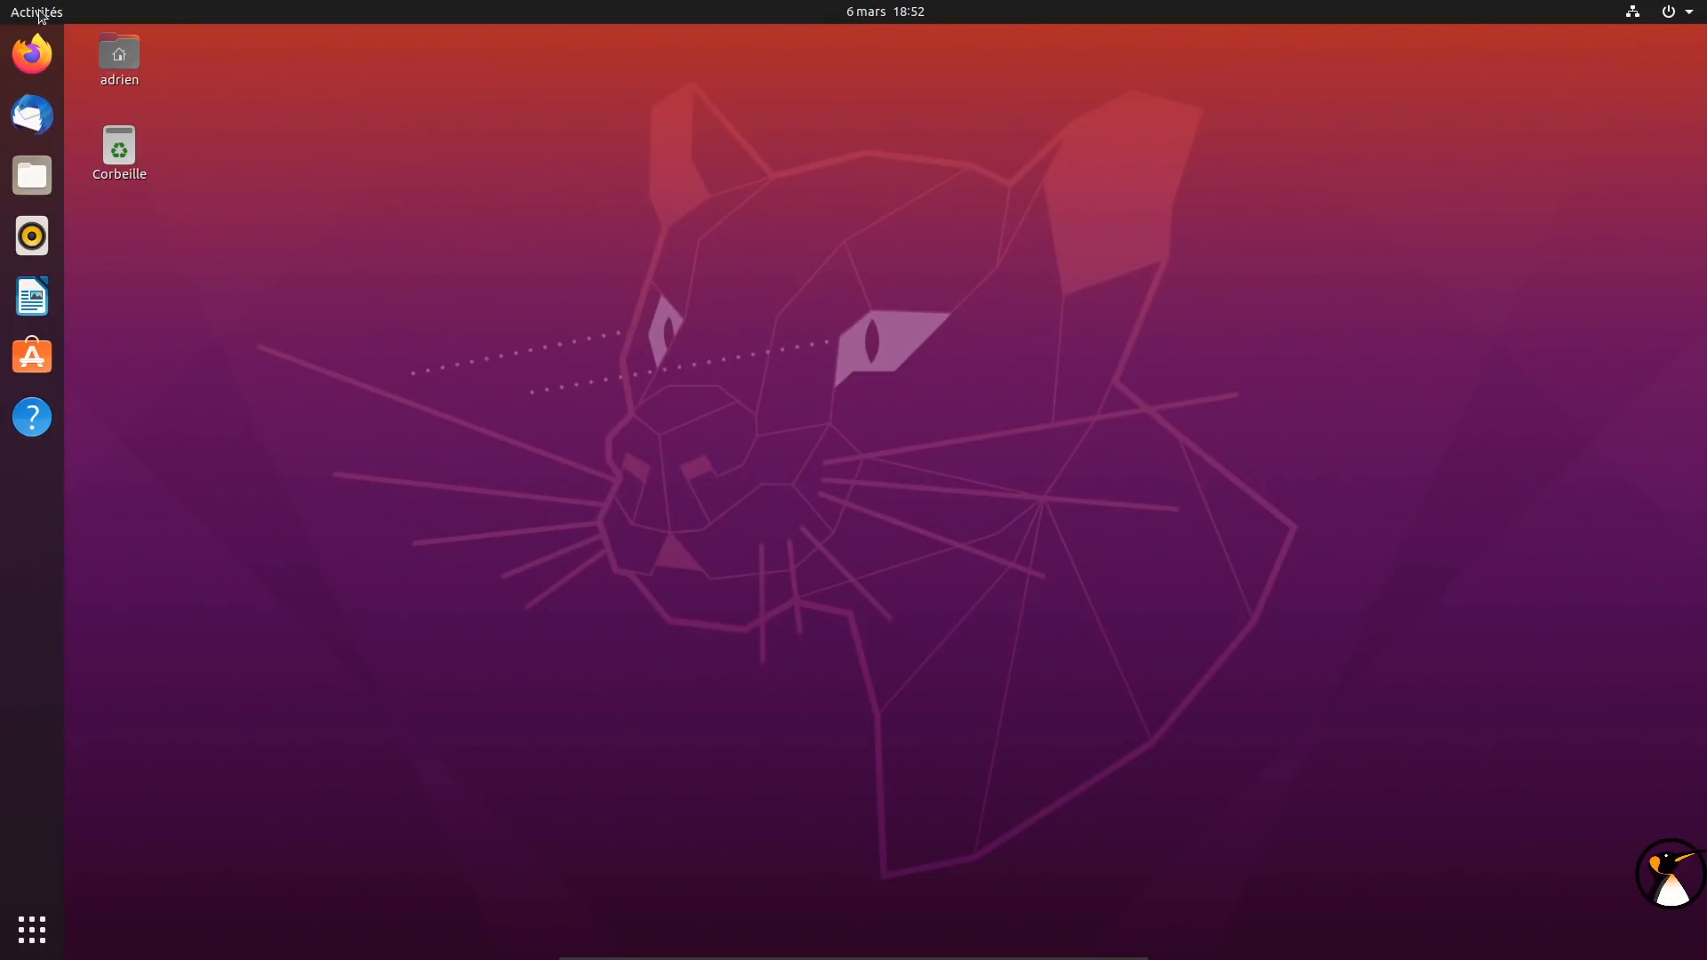
Relaunch the French-language Audacity from the full application list and dismiss its welcome dialog
{"action": "left_click", "coordinate": [41, 15]}
{"action": "left_click", "coordinate": [36, 12]}
{"action": "left_click", "coordinate": [36, 920]}
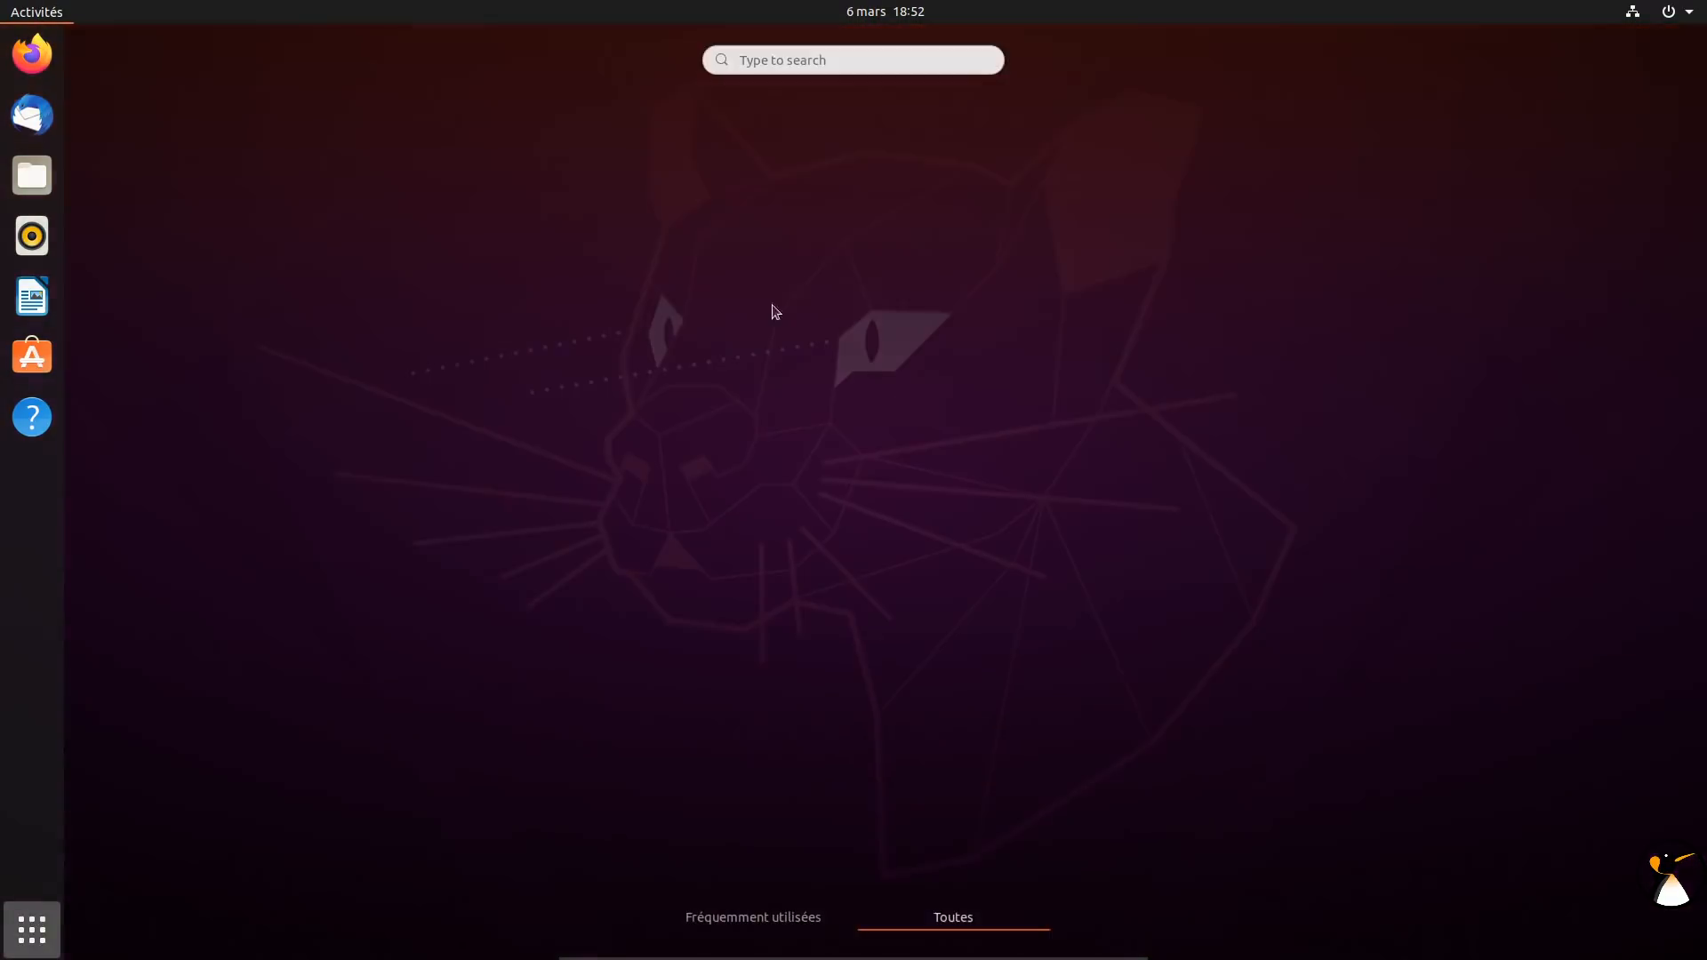
{"action": "left_click", "coordinate": [950, 219]}
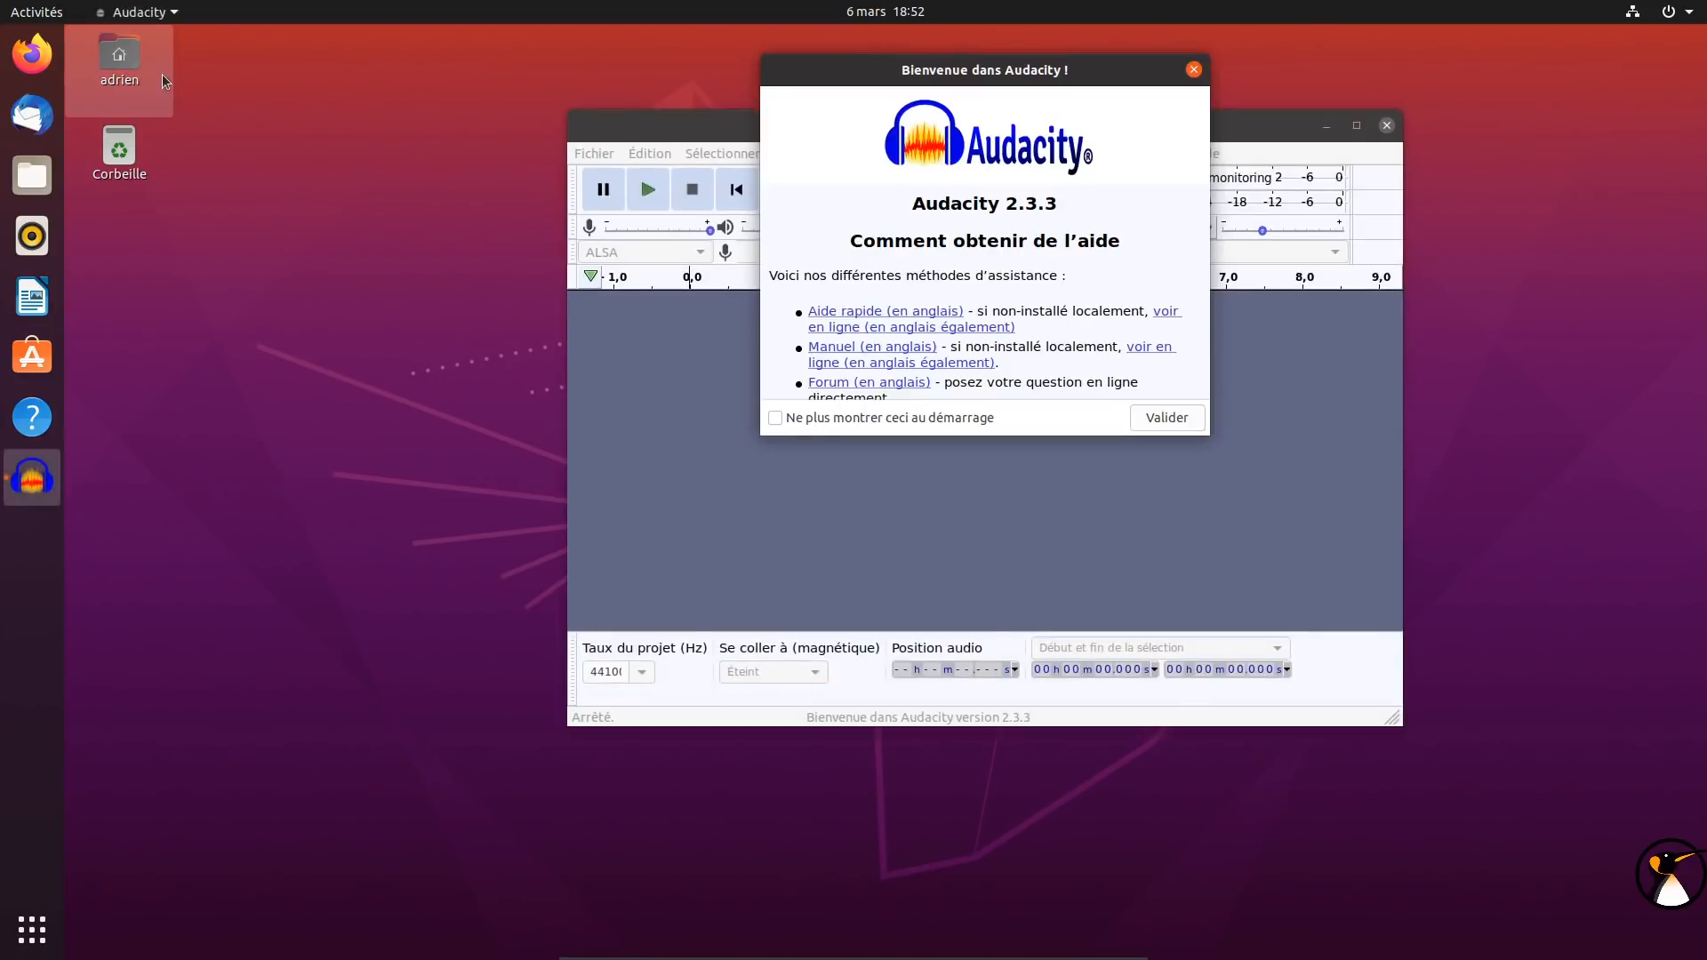
{"action": "left_click", "coordinate": [1164, 418]}
View the build information in the French-language Audacity's About dialog, and close the dialog and the program
{"action": "left_click", "coordinate": [1204, 153]}
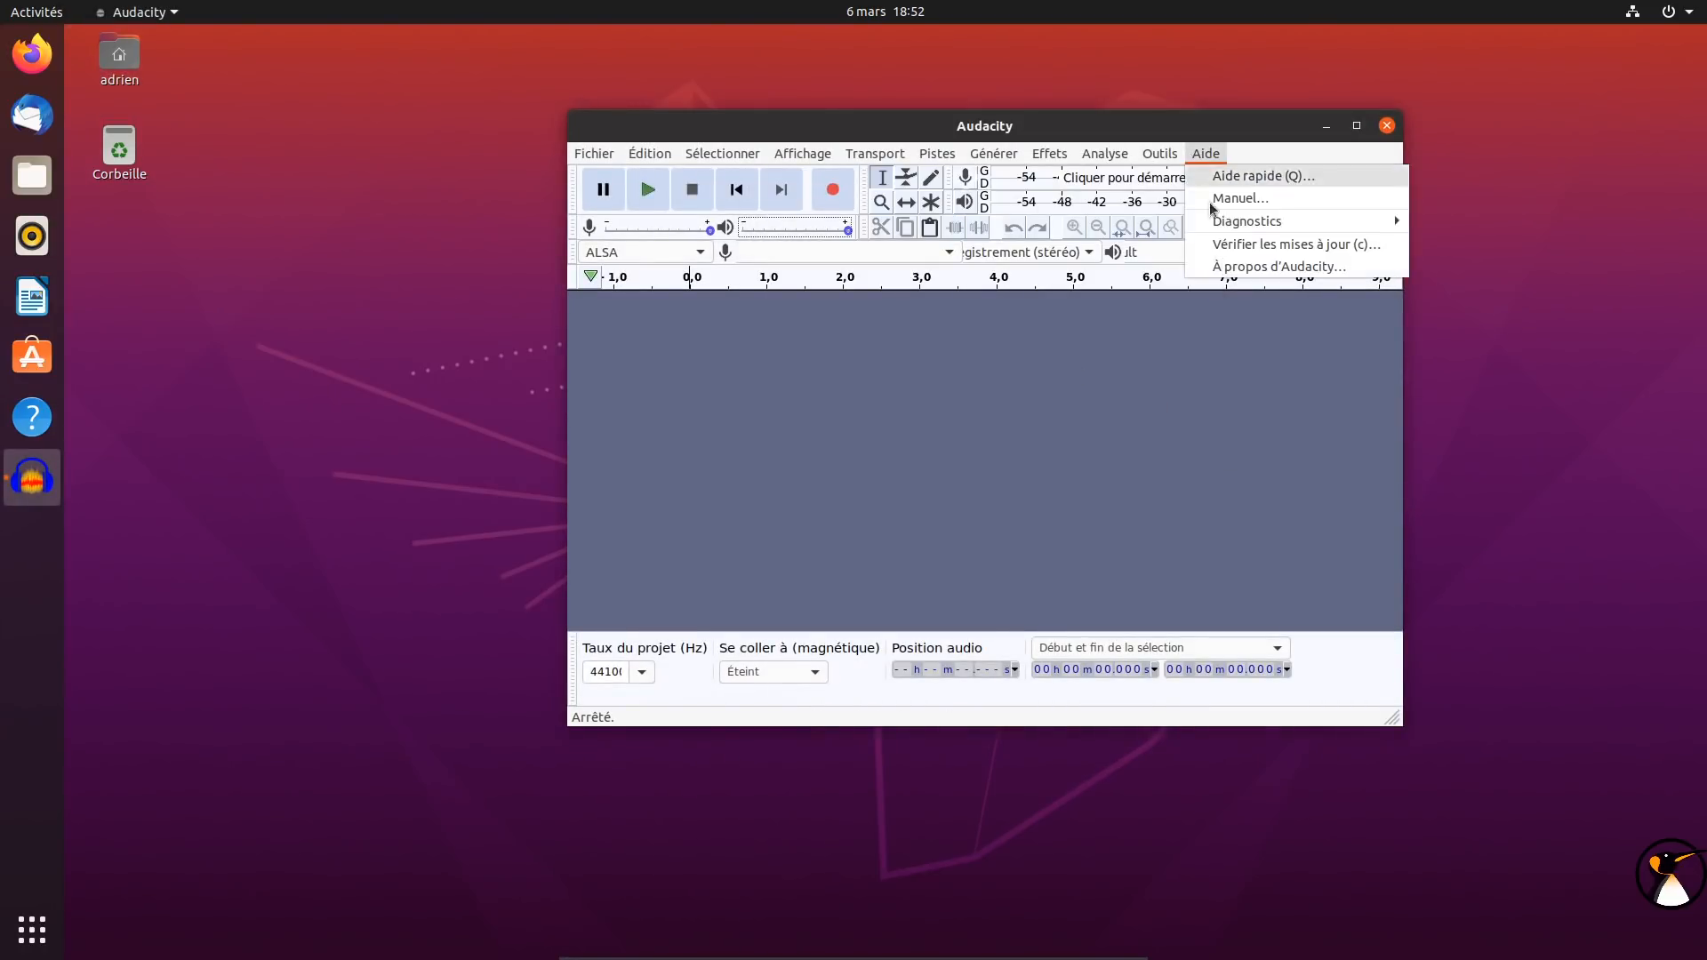
{"action": "left_click", "coordinate": [1238, 264]}
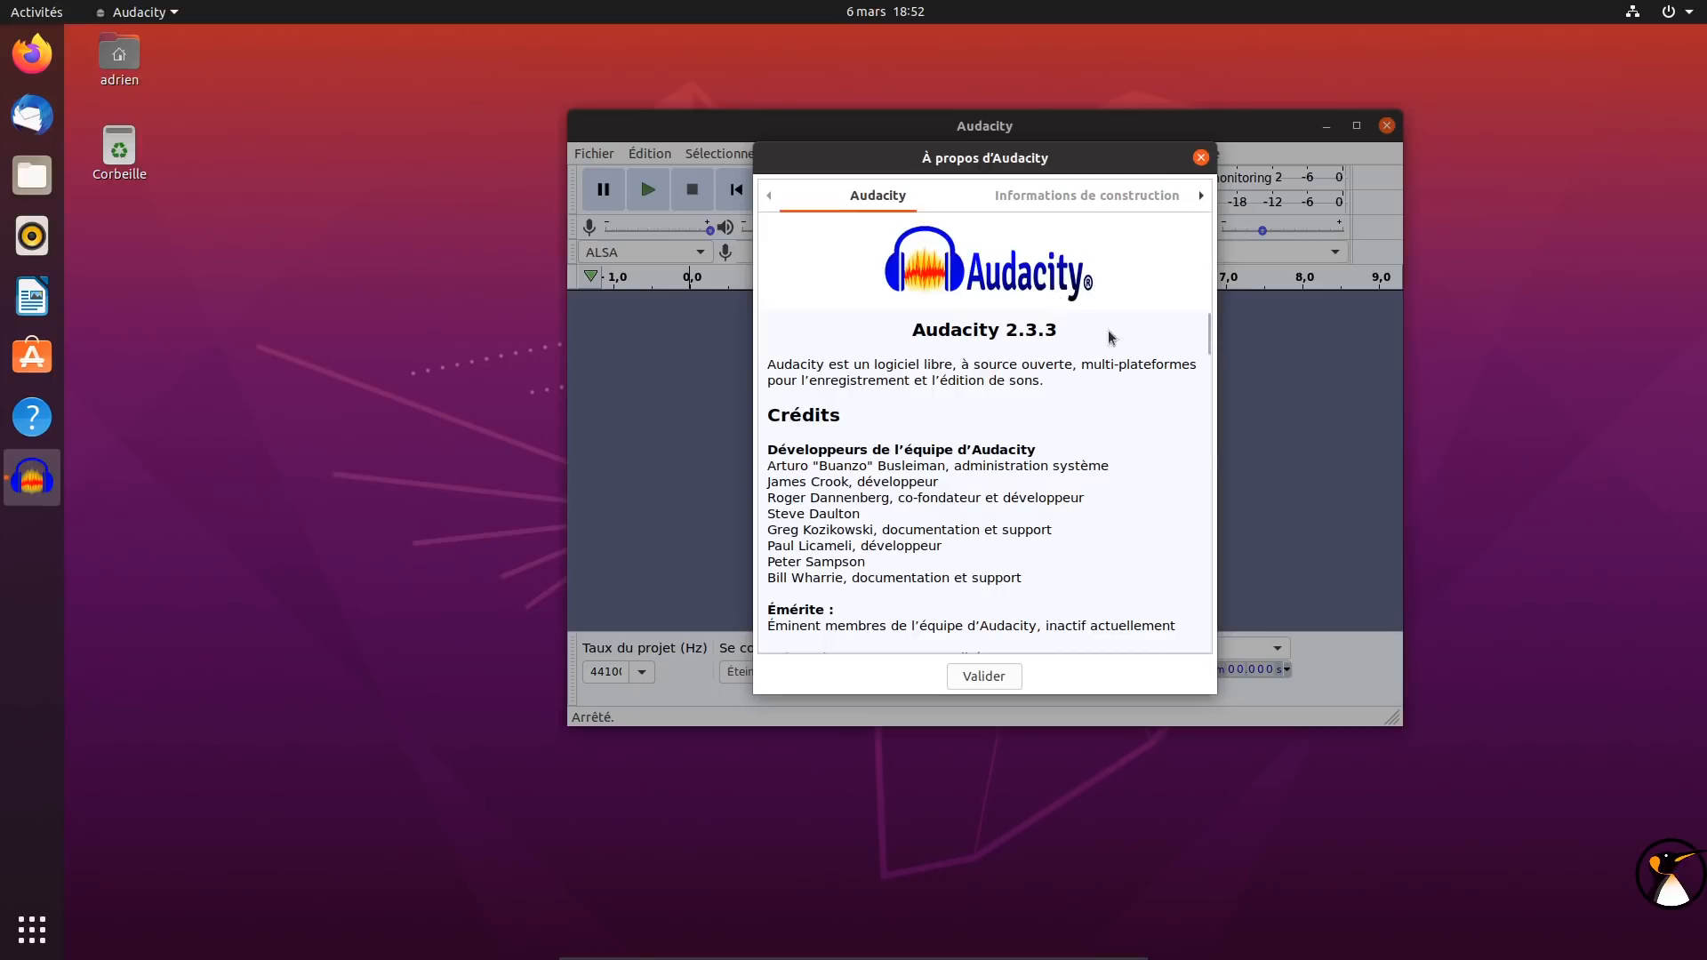
{"action": "left_click", "coordinate": [1140, 183]}
{"action": "left_click_drag", "start_coordinate": [1206, 296], "coordinate": [1189, 557]}
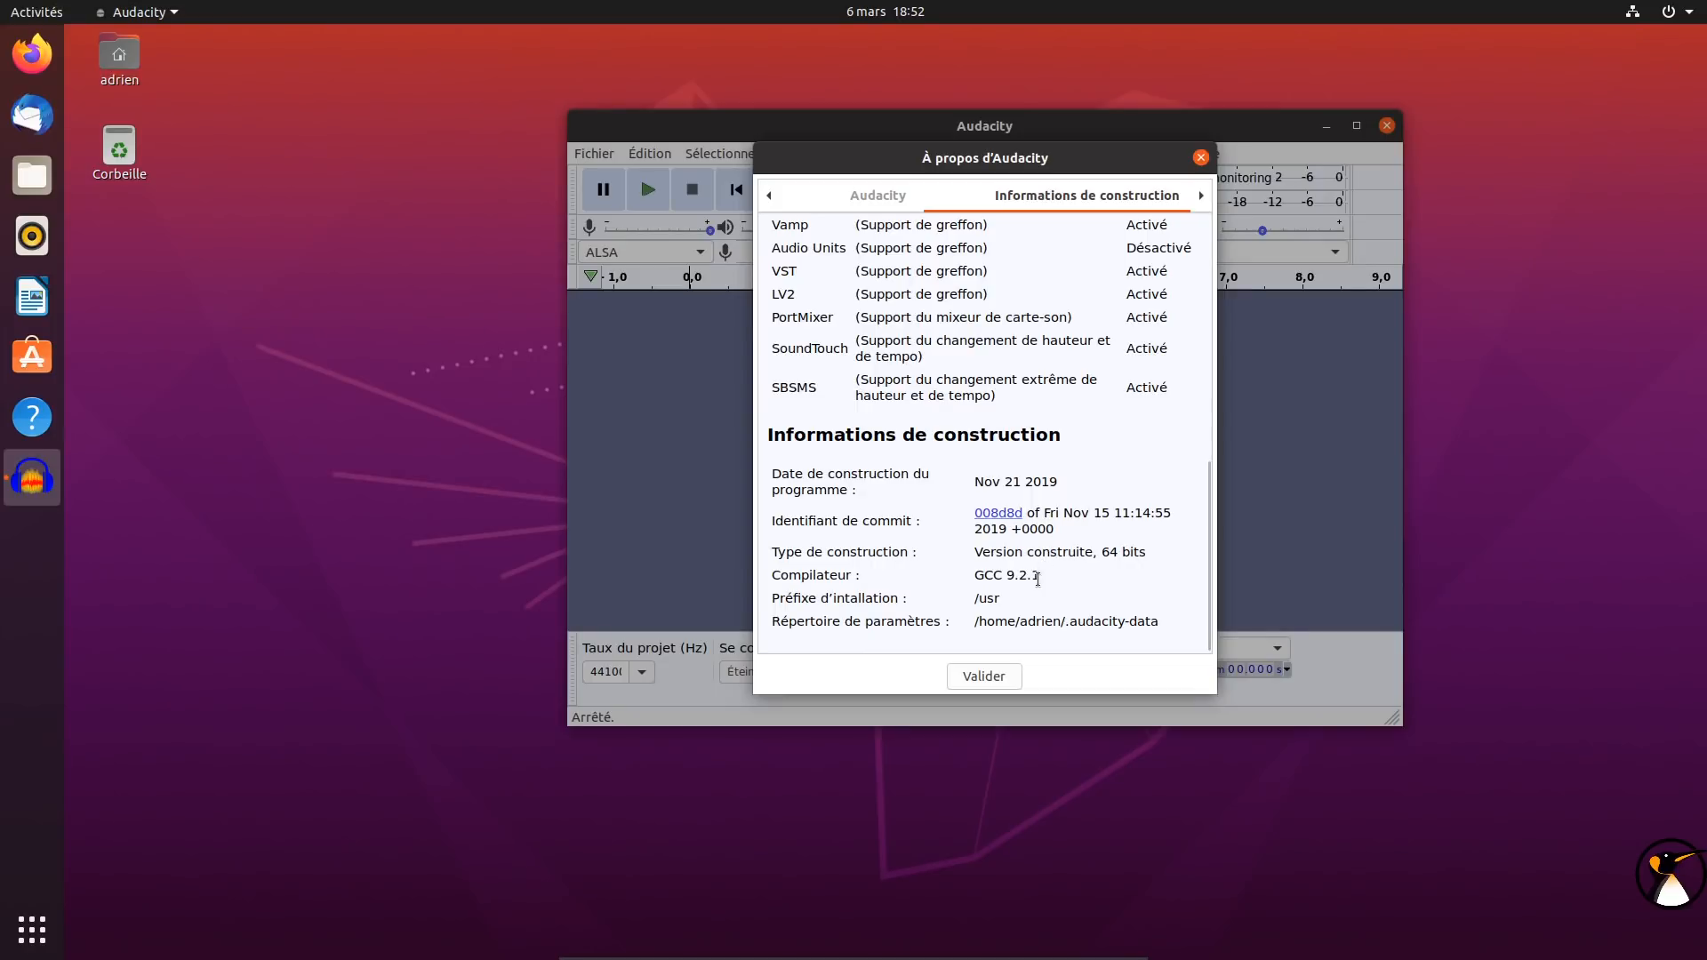
{"action": "left_click", "coordinate": [1200, 157]}
{"action": "left_click", "coordinate": [1387, 126]}
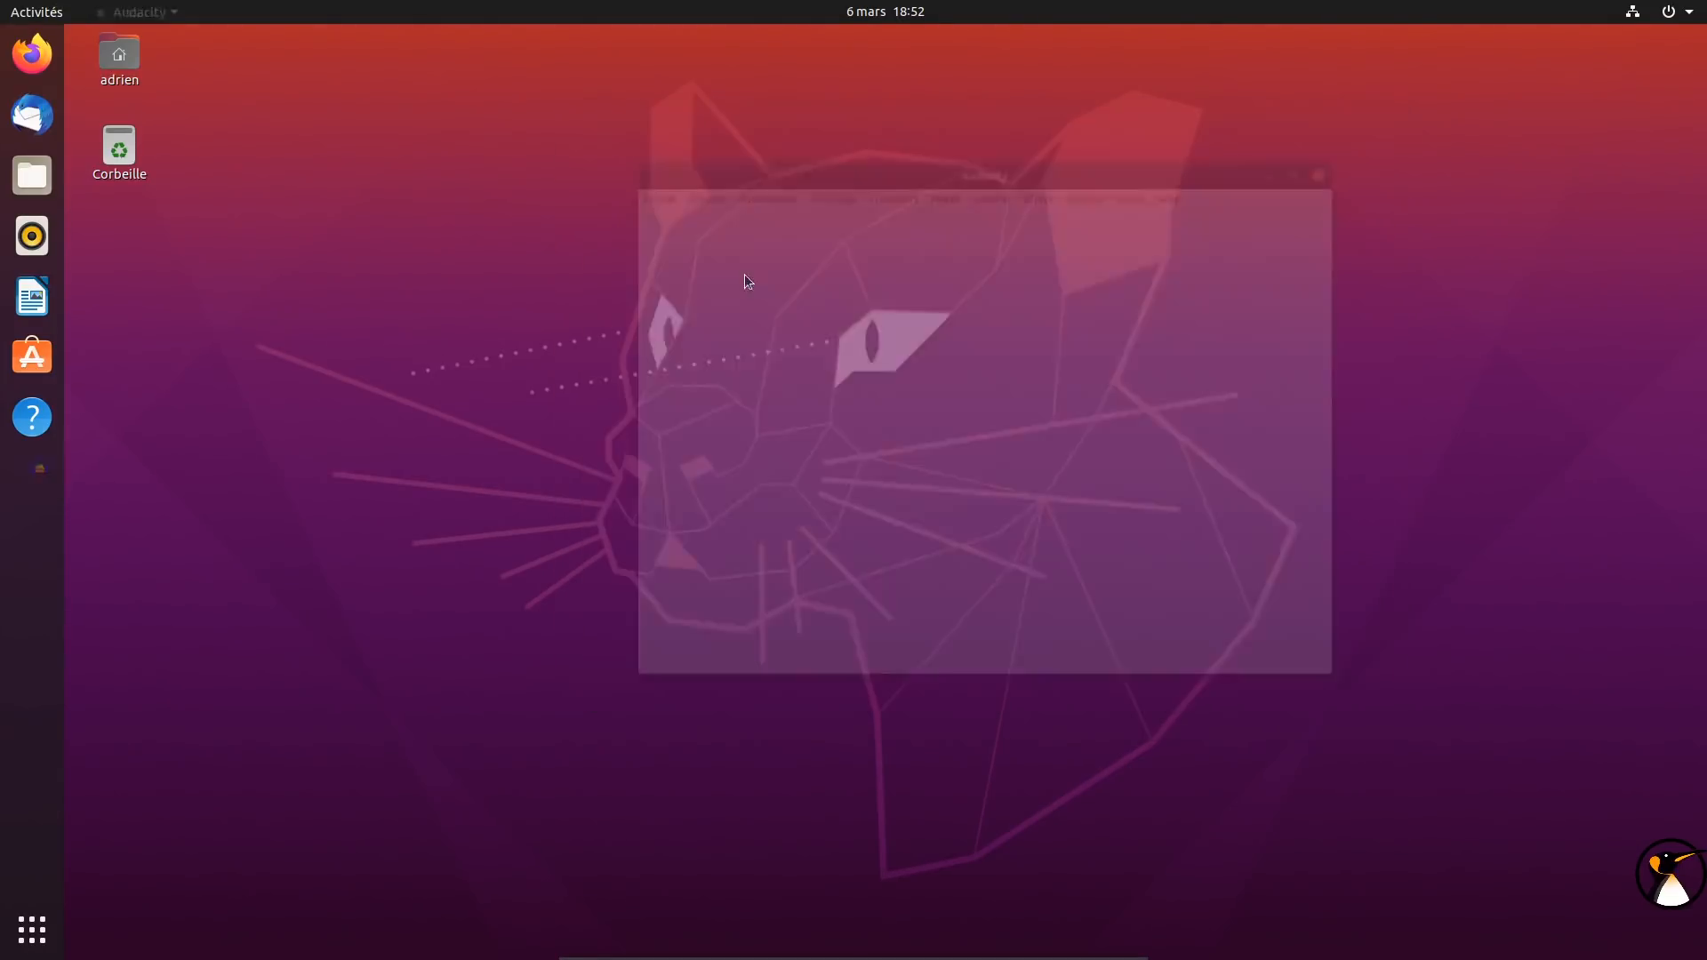
Open Boutique des snap from the application list, move its window aside and close it
{"action": "left_click", "coordinate": [17, 946]}
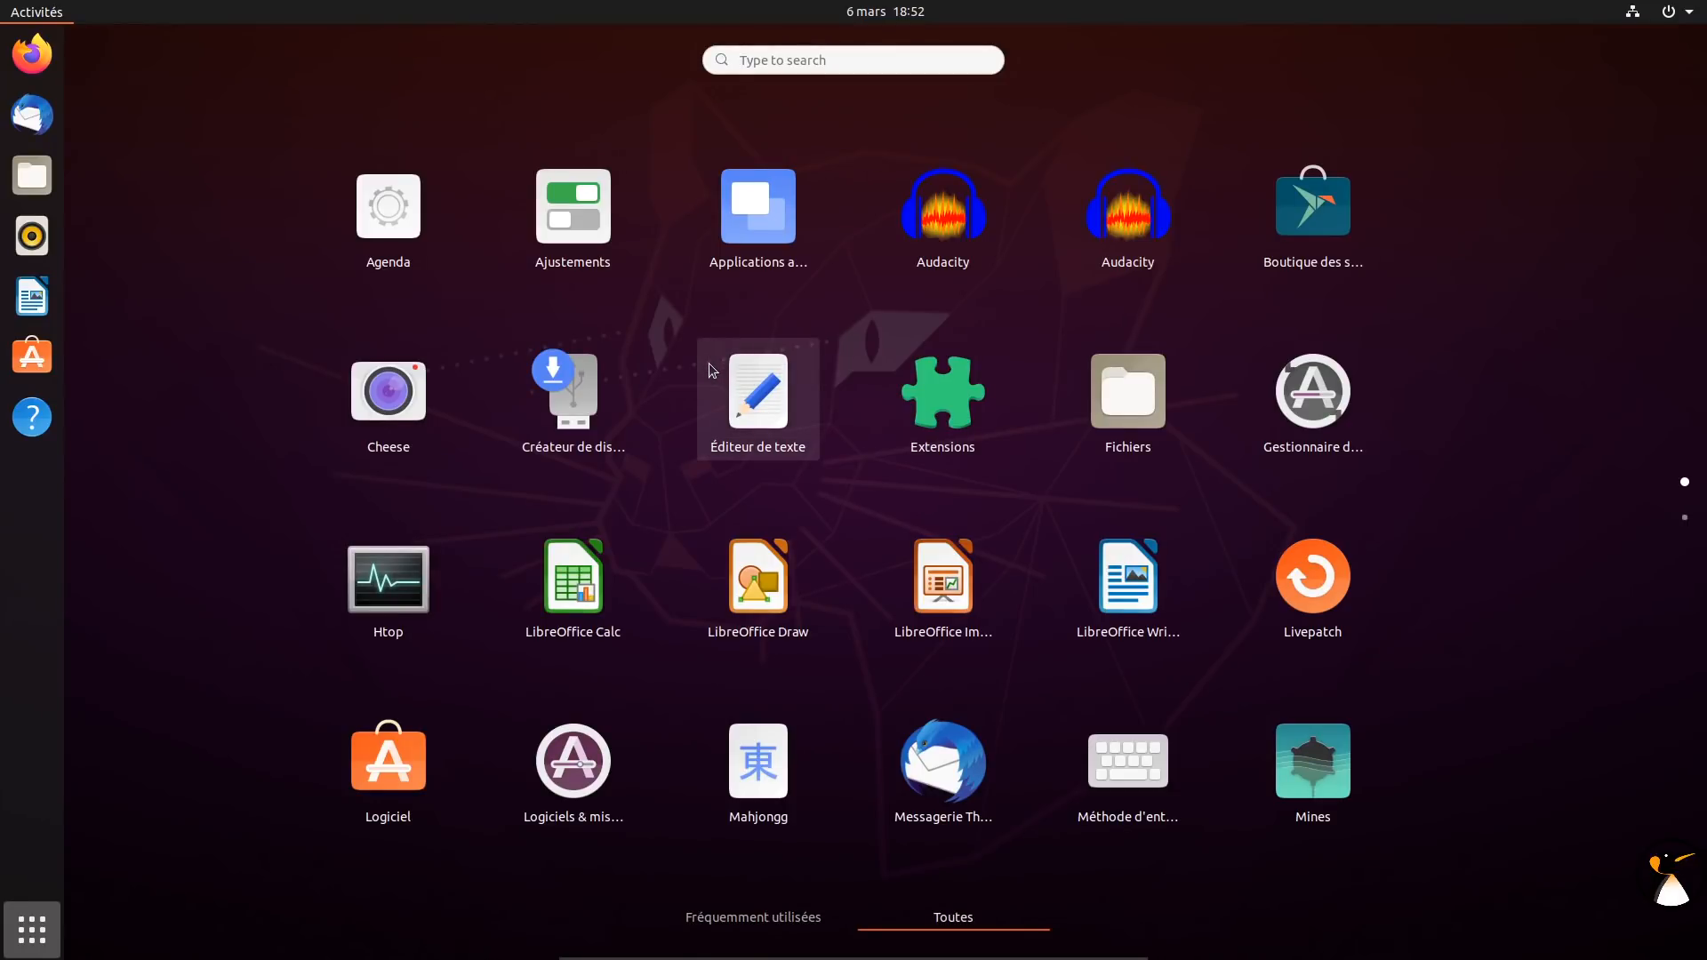
{"action": "left_click", "coordinate": [1337, 256]}
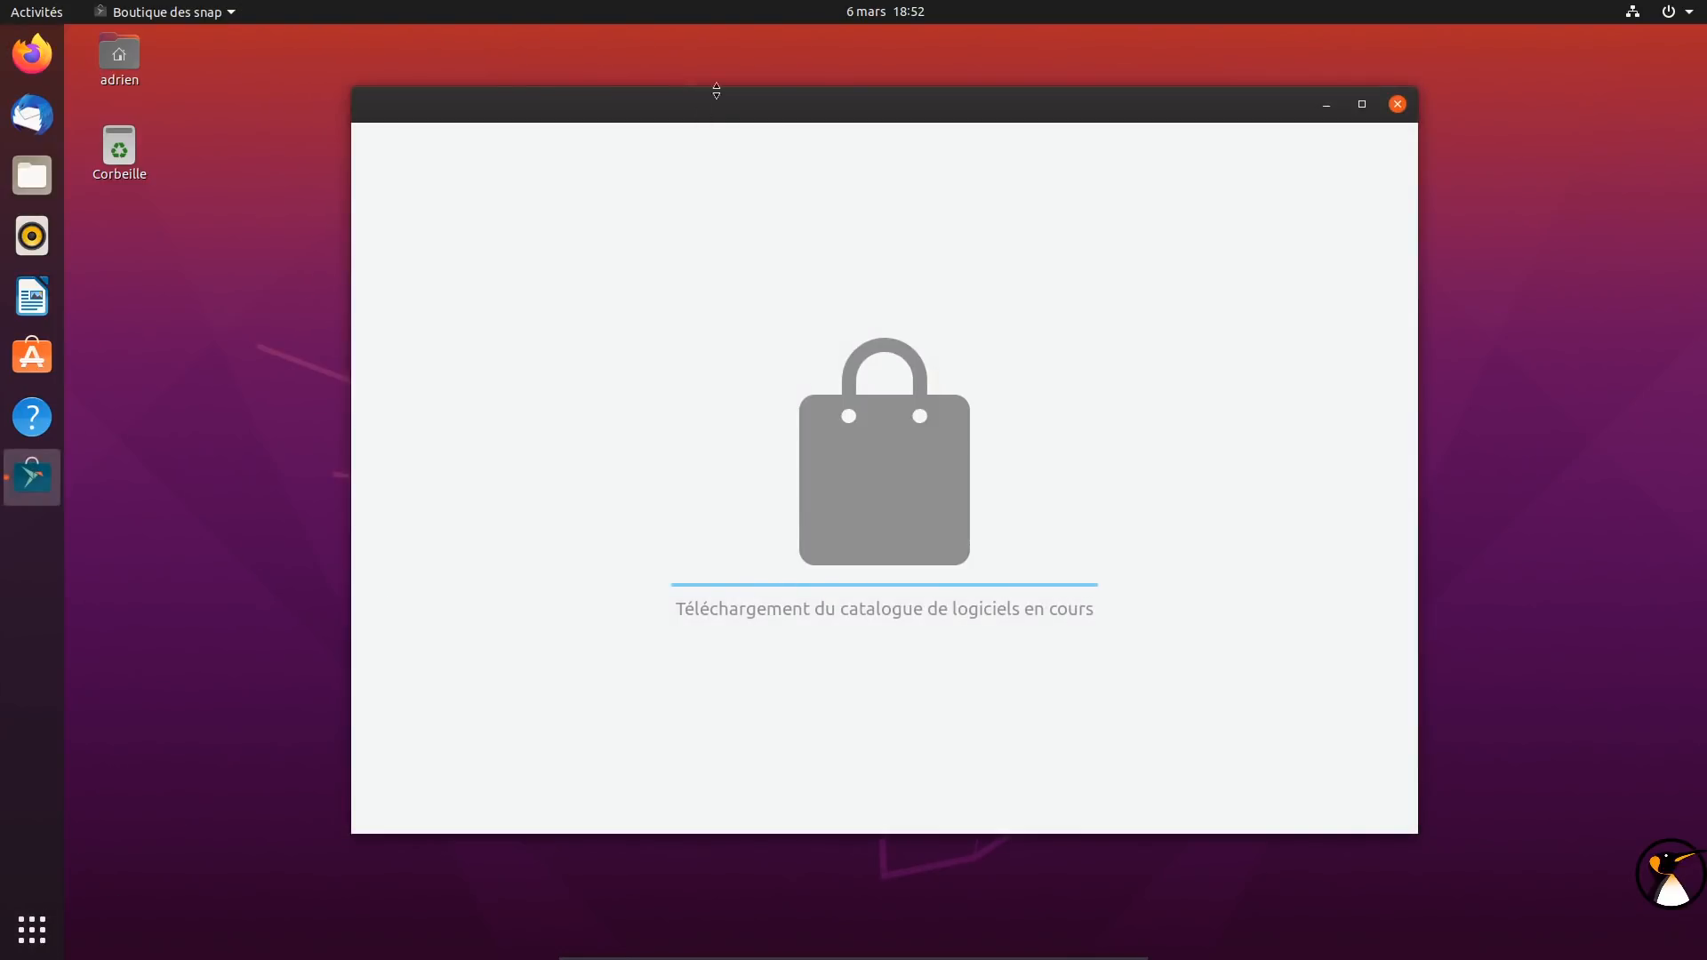
{"action": "left_click_drag", "start_coordinate": [880, 100], "coordinate": [1152, 65]}
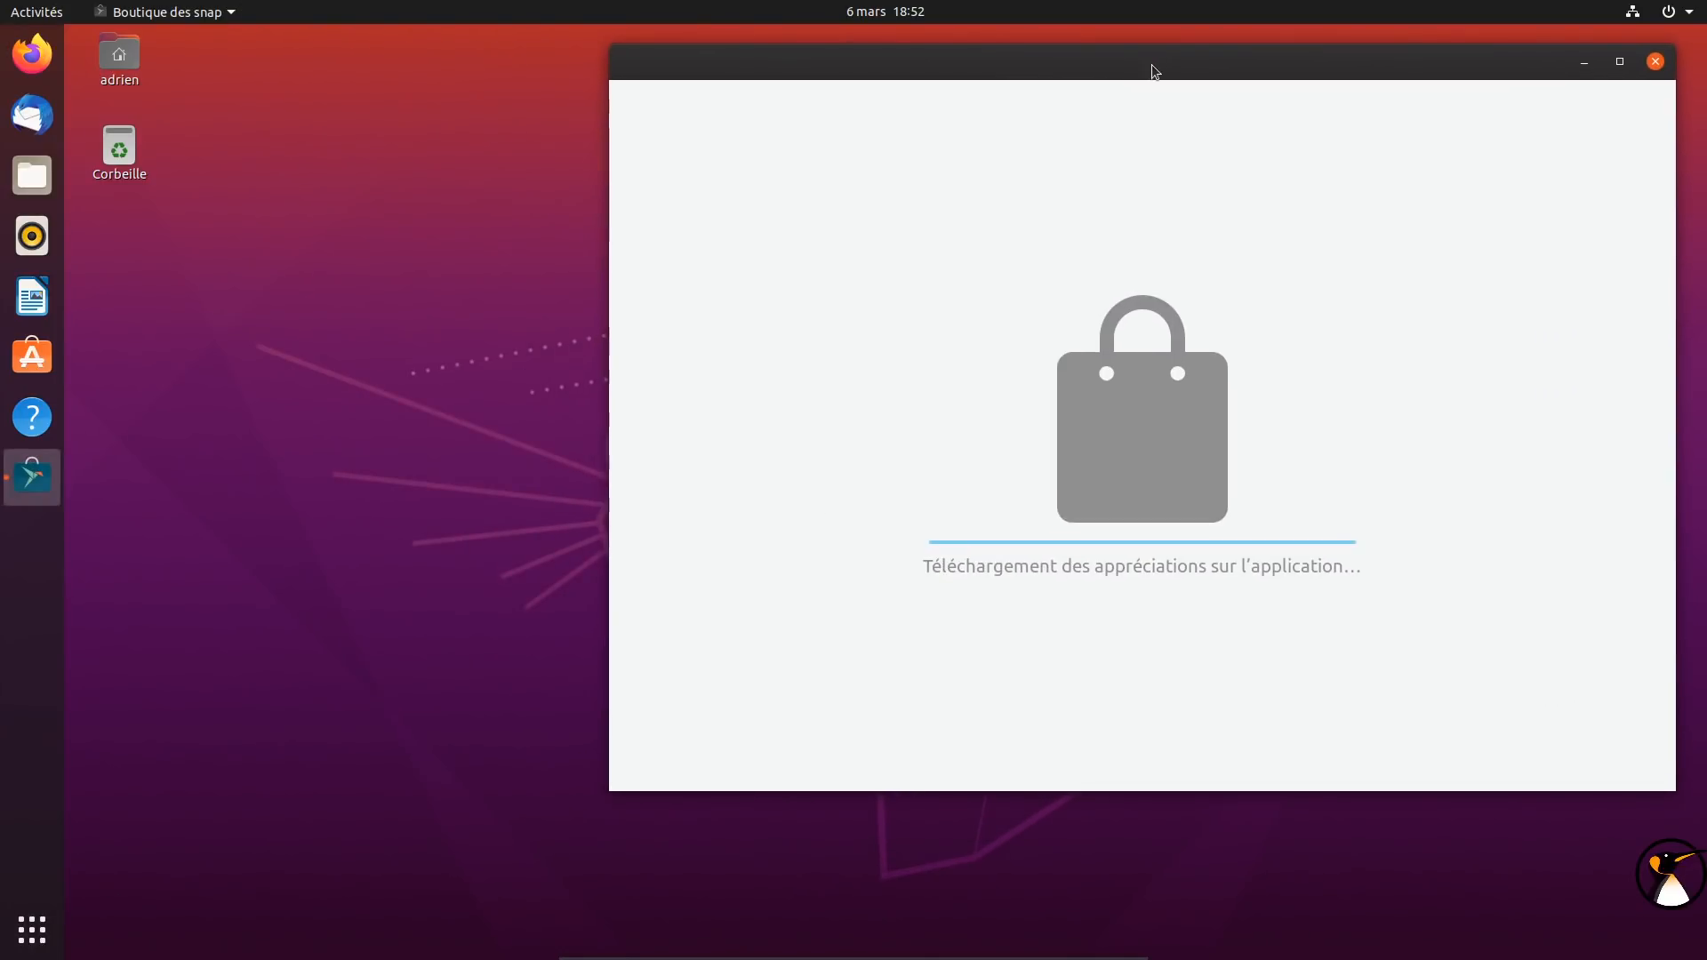
{"action": "left_click", "coordinate": [1656, 61]}
Open the startup disk creator (Créateur de disque de démarrage) to view its options, and close it
{"action": "left_click", "coordinate": [42, 23]}
{"action": "left_click", "coordinate": [32, 929]}
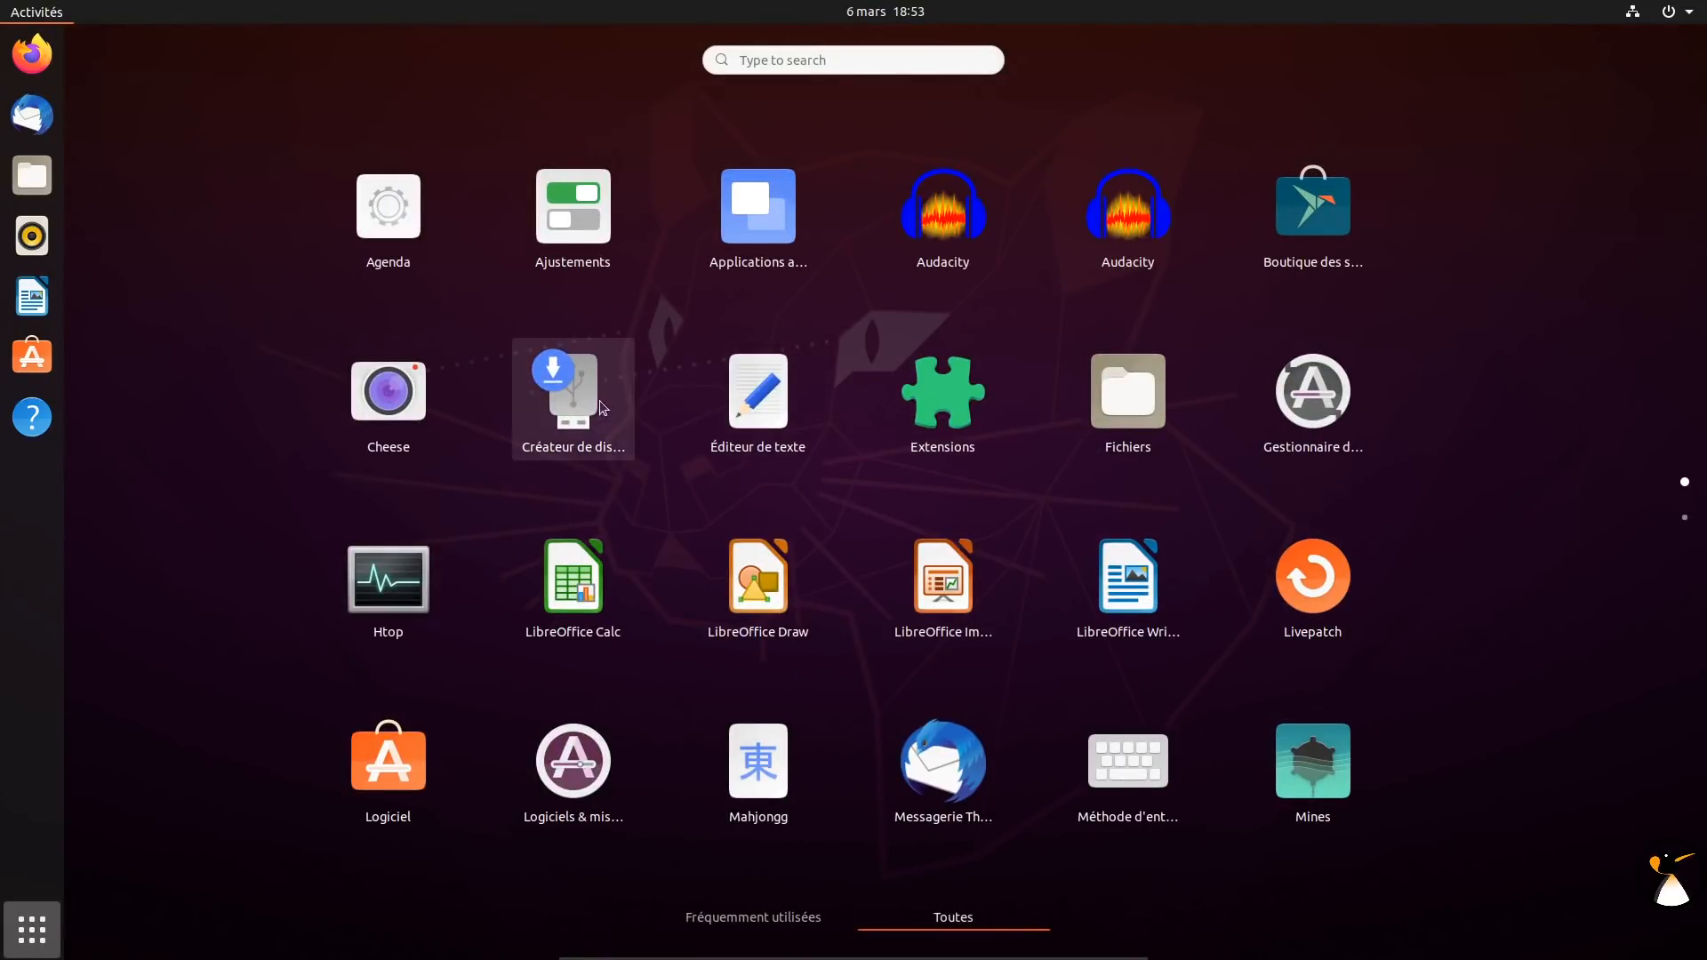
{"action": "left_click", "coordinate": [557, 408]}
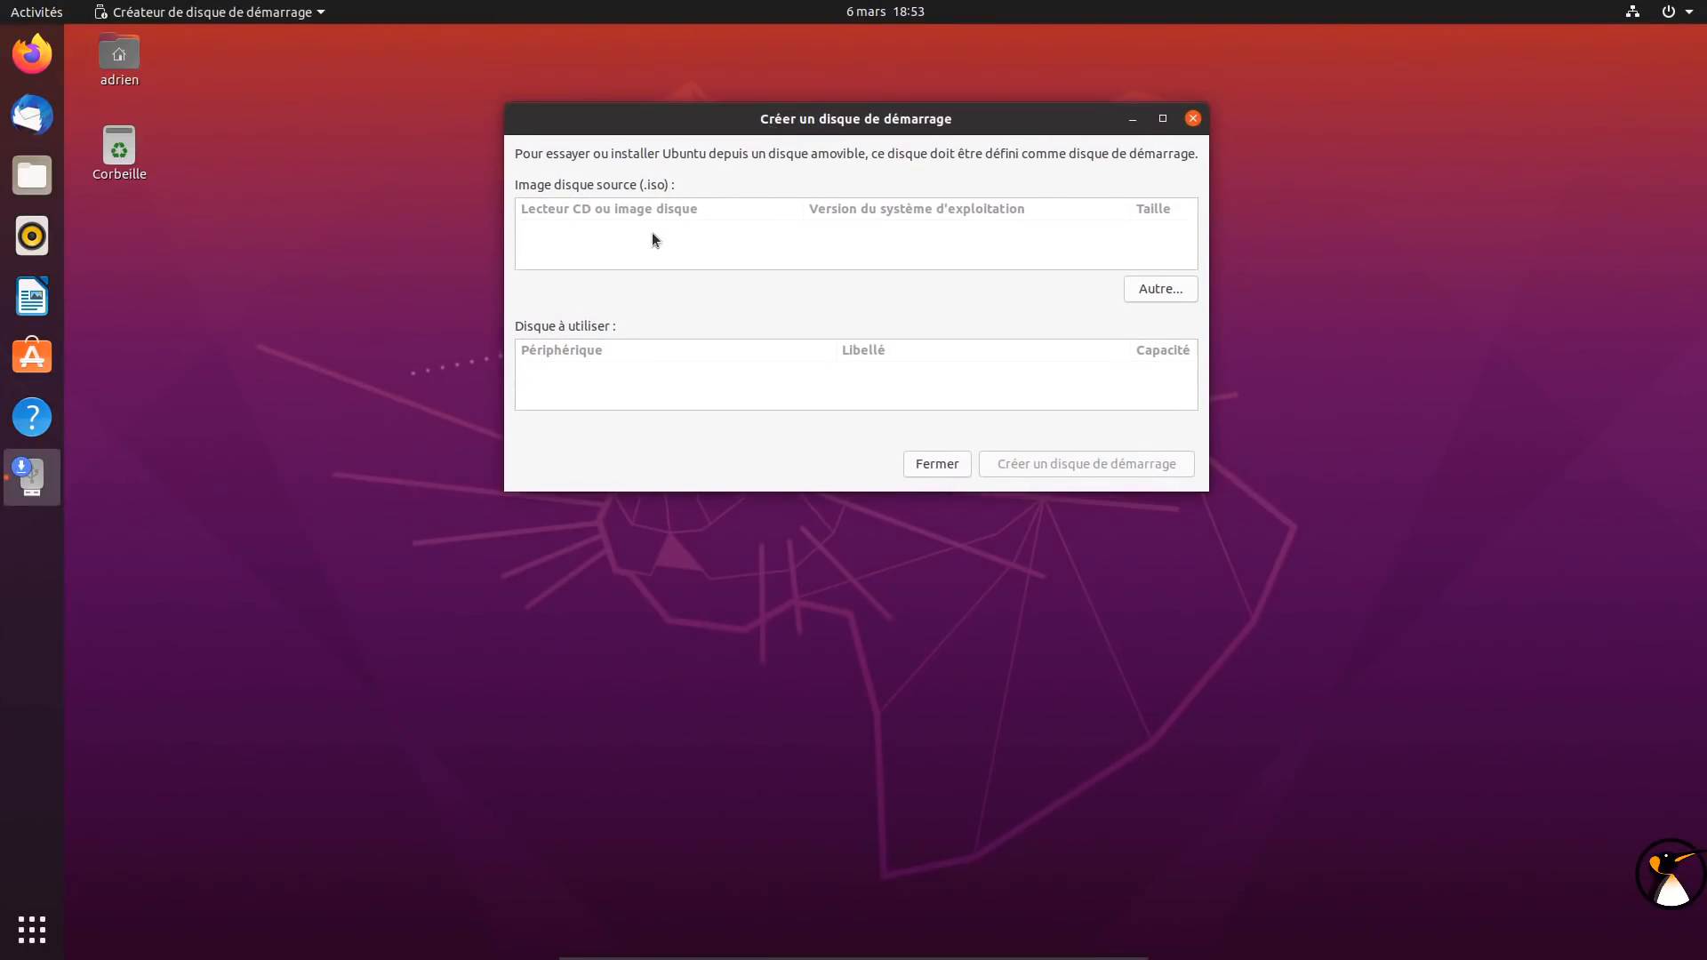
{"action": "left_click", "coordinate": [1194, 119]}
Launch Firefox, Thunderbird, Rhythmbox, LibreOffice Writer and Vidéos
{"action": "left_click", "coordinate": [32, 53]}
{"action": "left_click", "coordinate": [24, 130]}
{"action": "left_click", "coordinate": [34, 237]}
{"action": "left_click", "coordinate": [34, 297]}
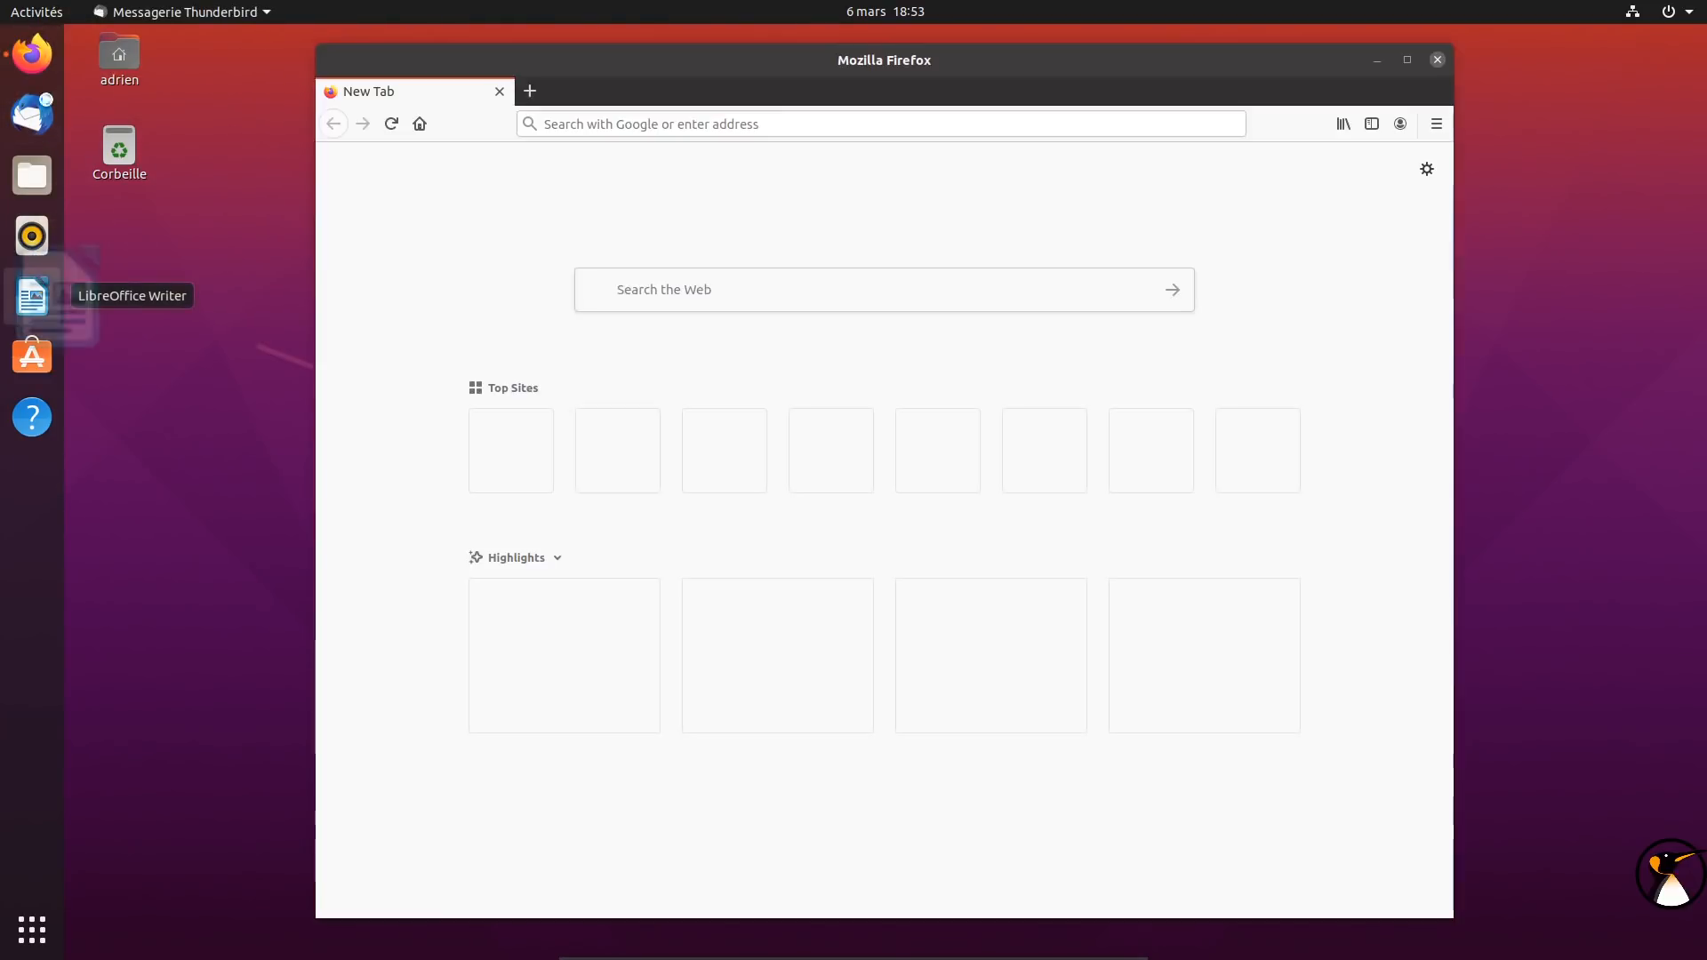
{"action": "left_click", "coordinate": [42, 10]}
{"action": "left_click", "coordinate": [32, 929]}
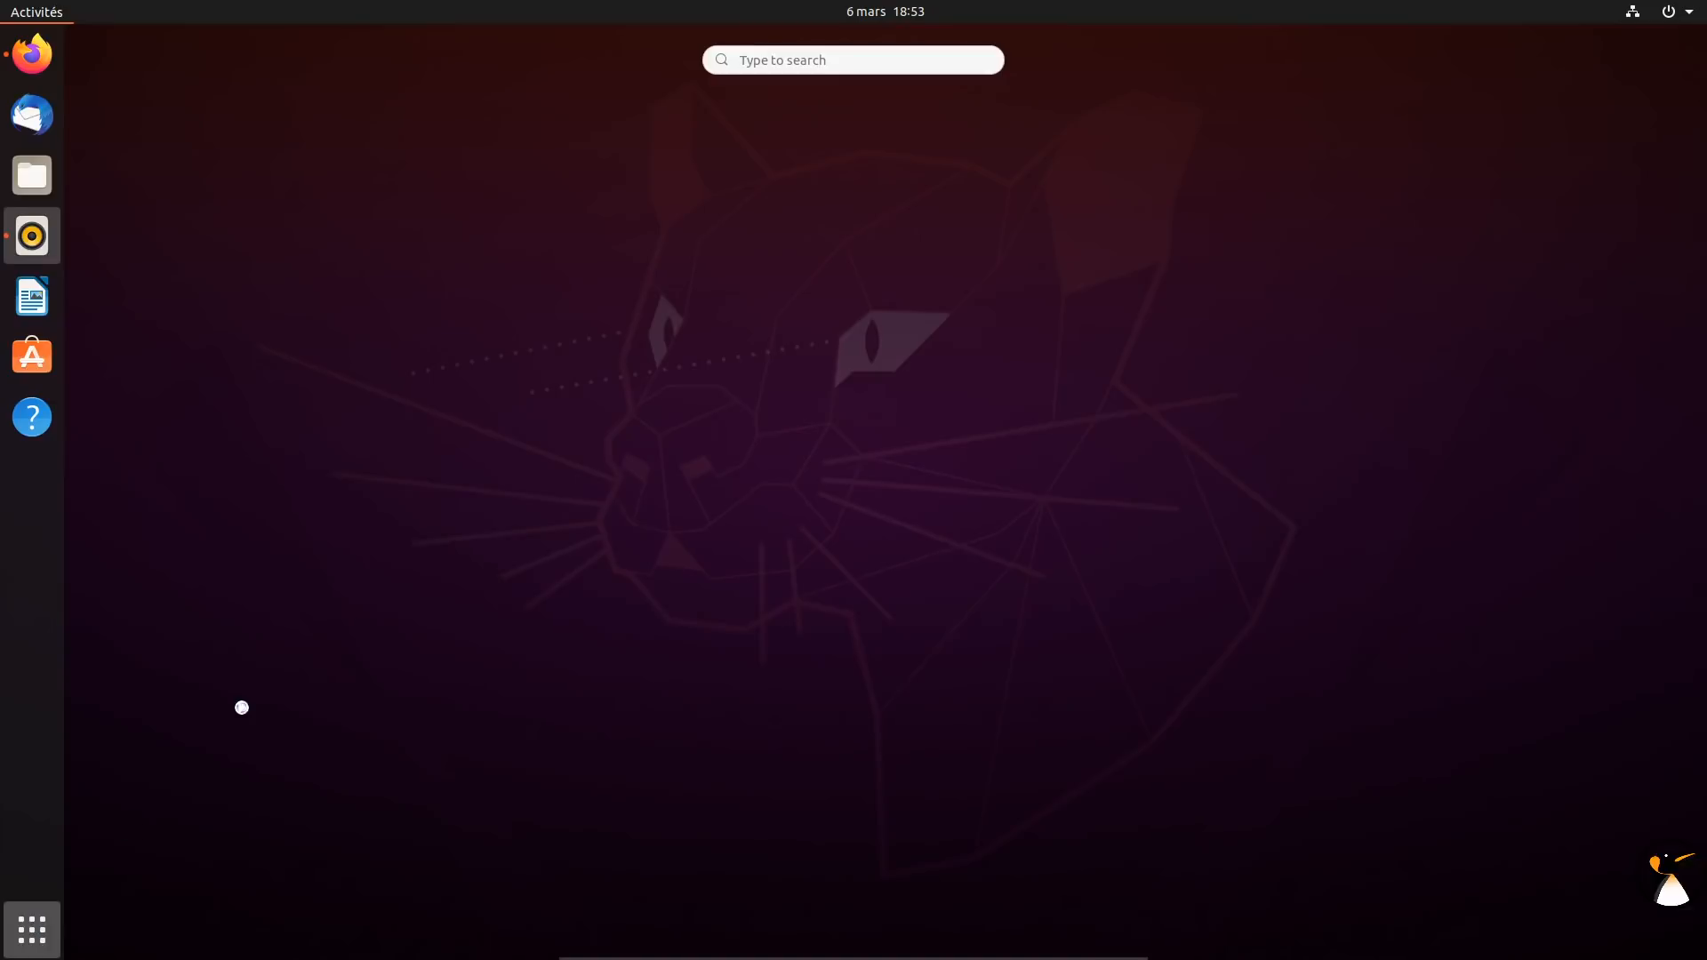
{"action": "scroll", "coordinate": [791, 564], "scroll_direction": "down", "scroll_amount": 1}
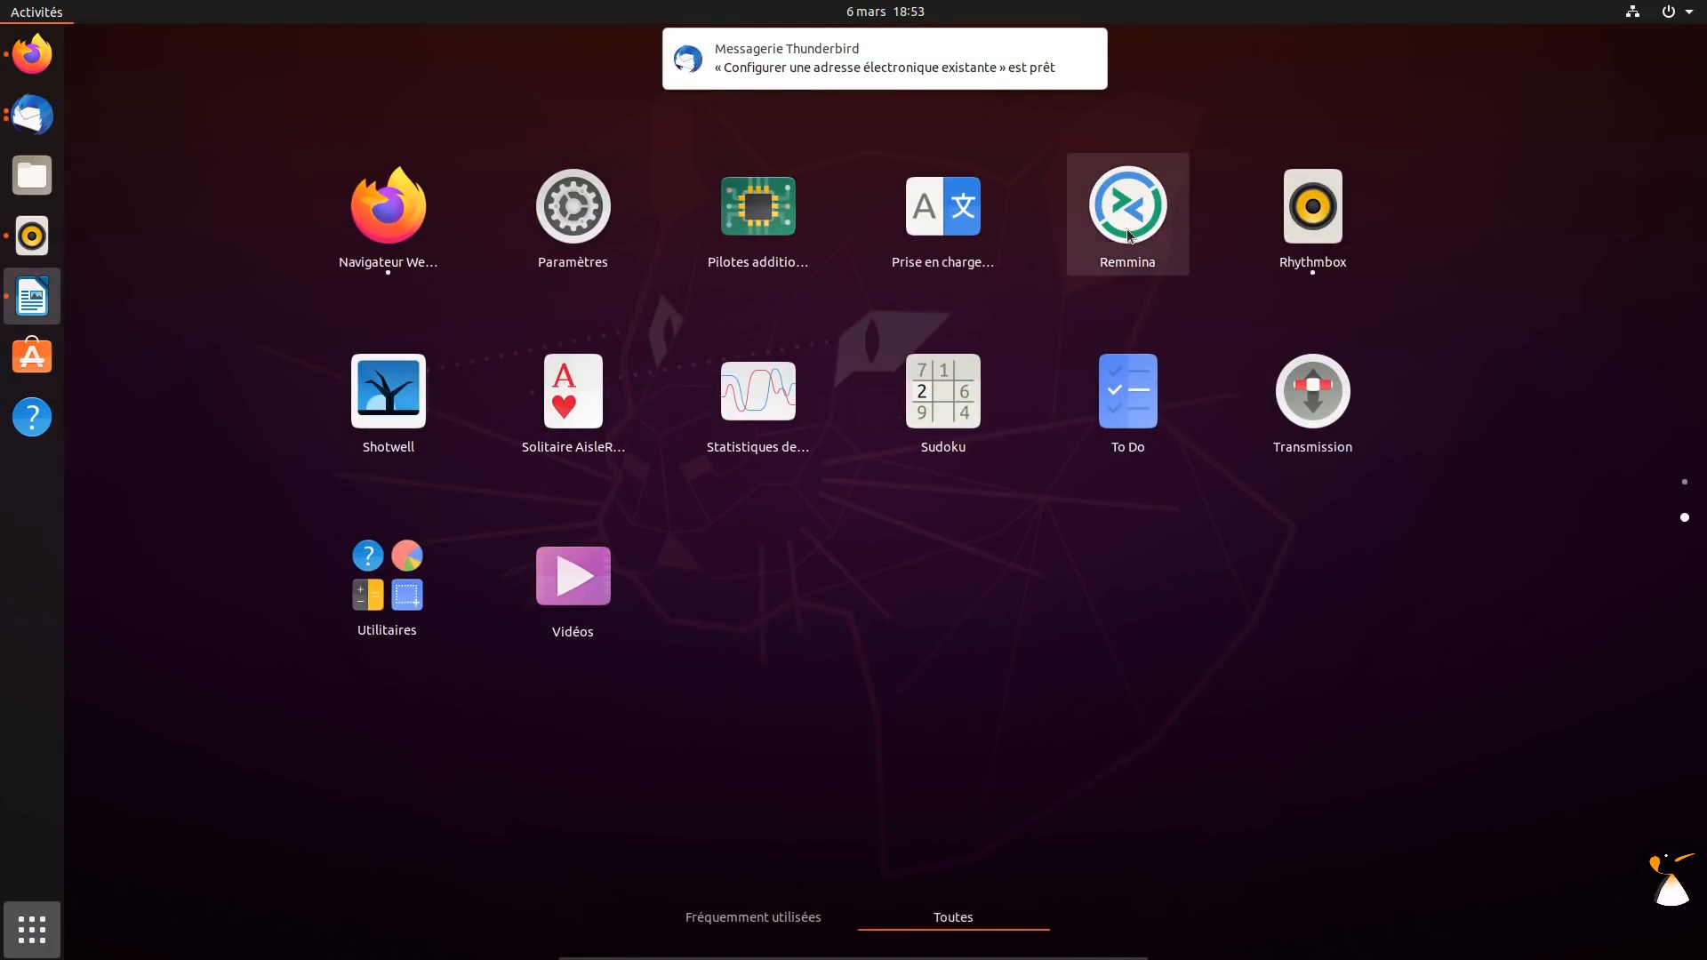
{"action": "left_click", "coordinate": [577, 605]}
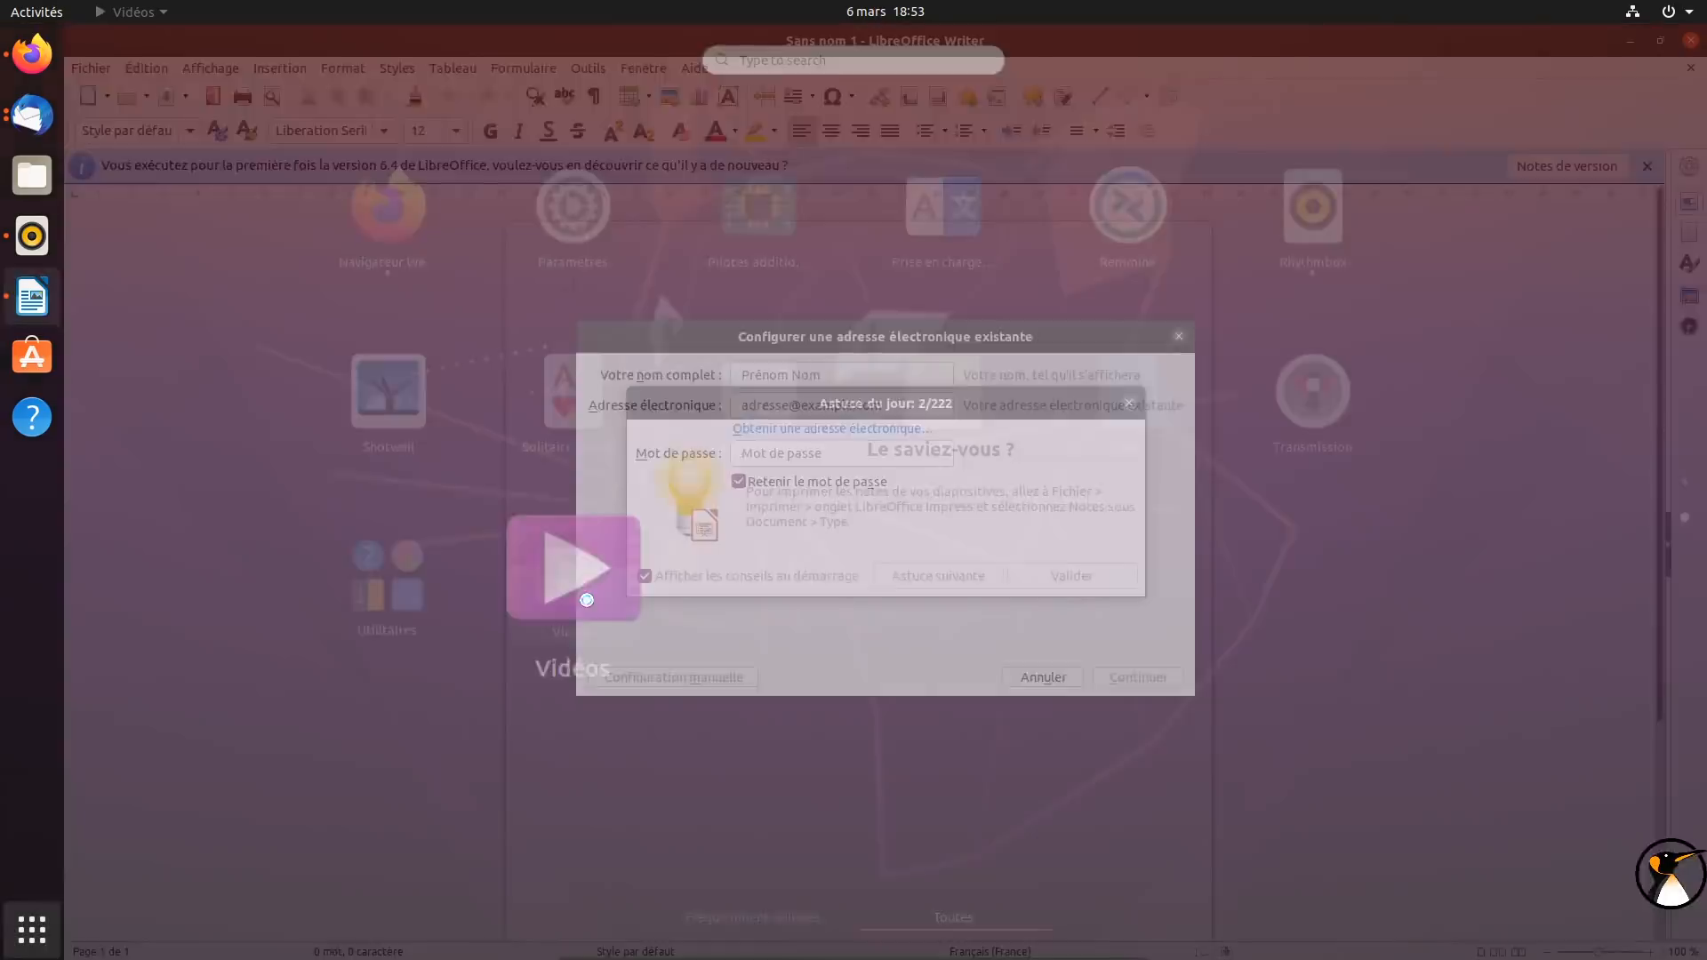
Return to the full application list and open the Utilitaires folder on its second page
{"action": "key", "text": "super"}
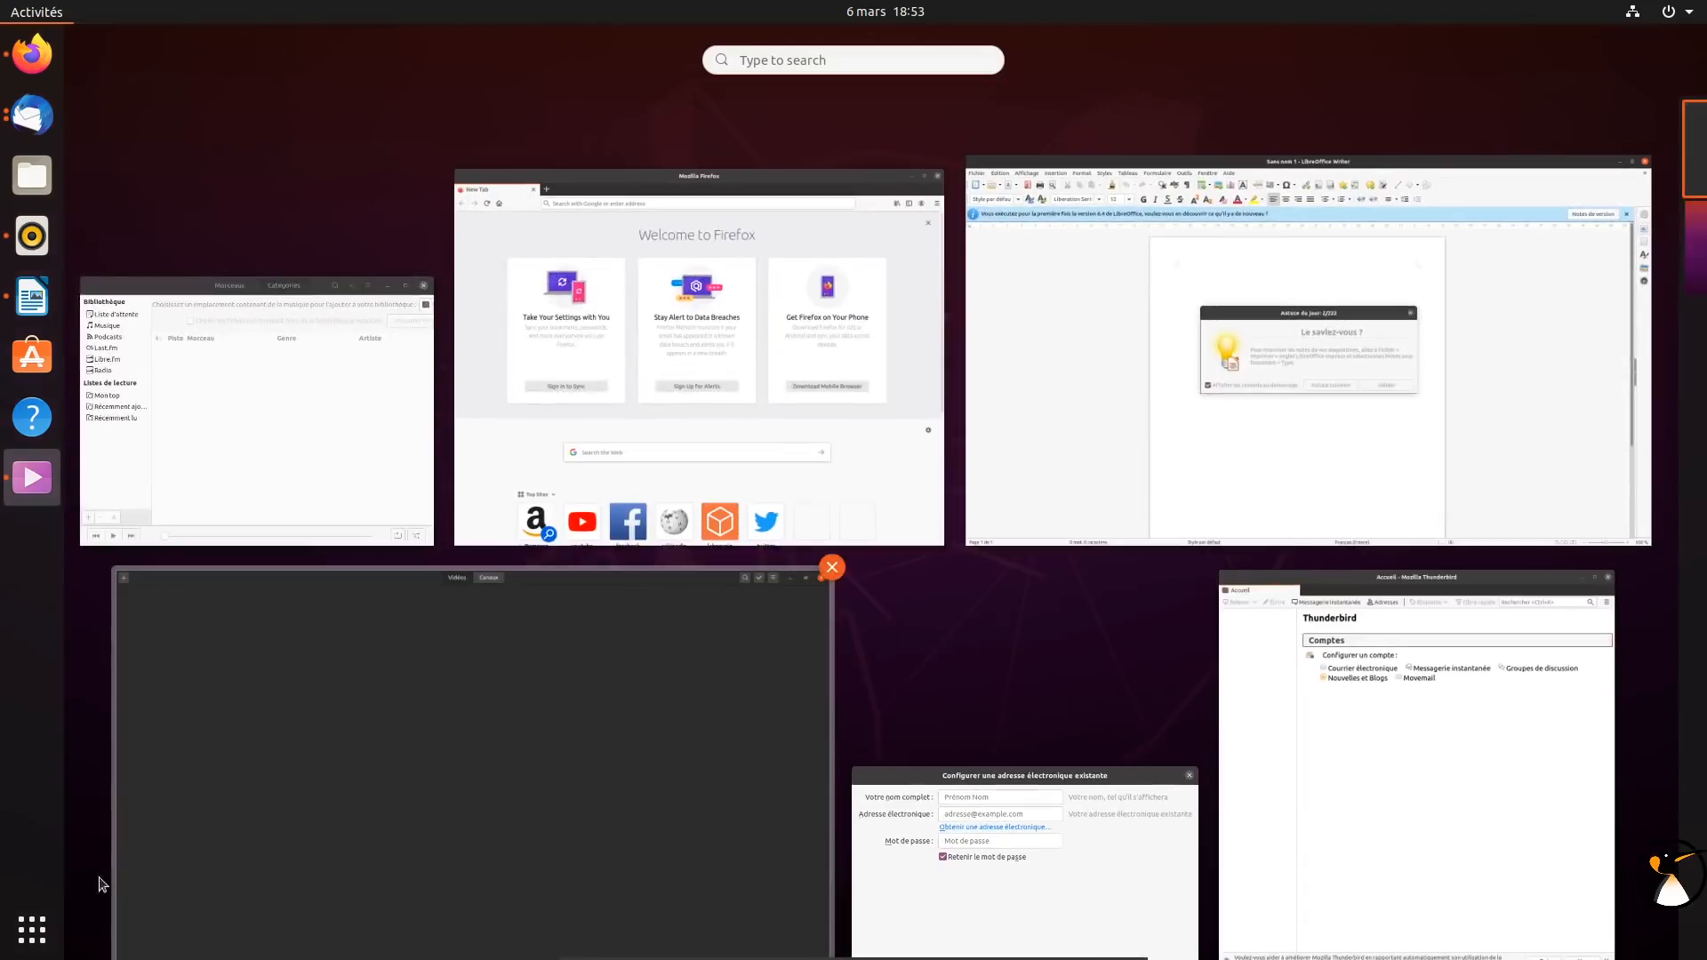
{"action": "left_click", "coordinate": [51, 932]}
{"action": "scroll", "coordinate": [476, 774], "scroll_direction": "down", "scroll_amount": 1}
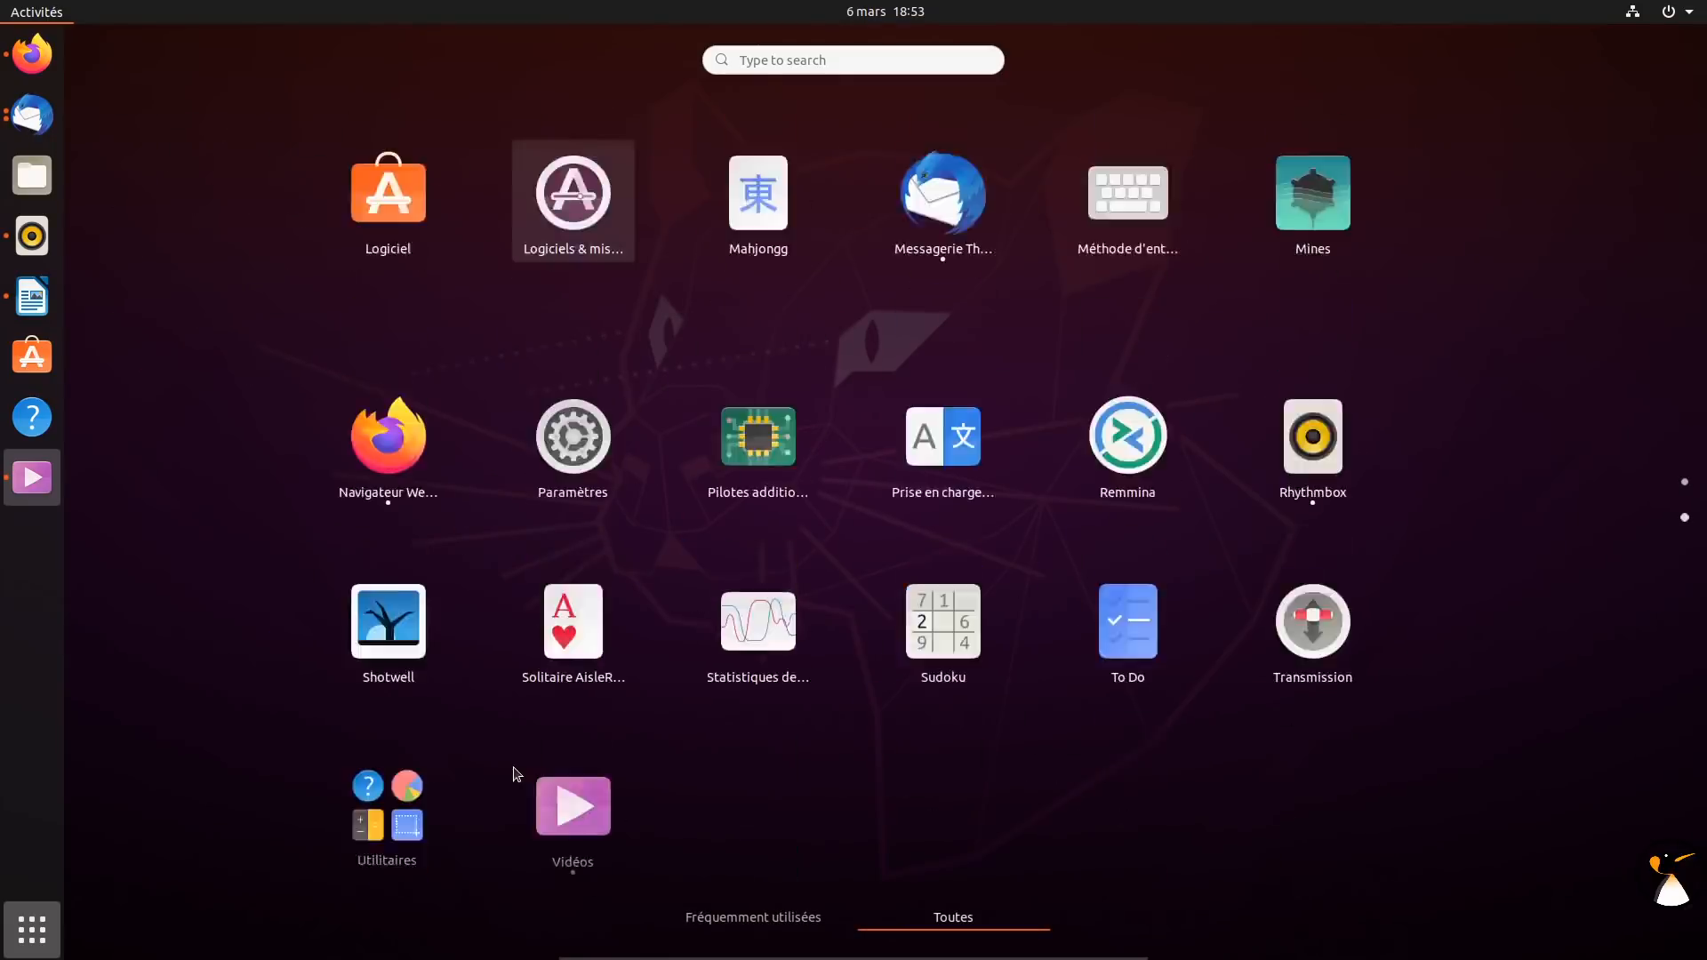
{"action": "left_click", "coordinate": [364, 642]}
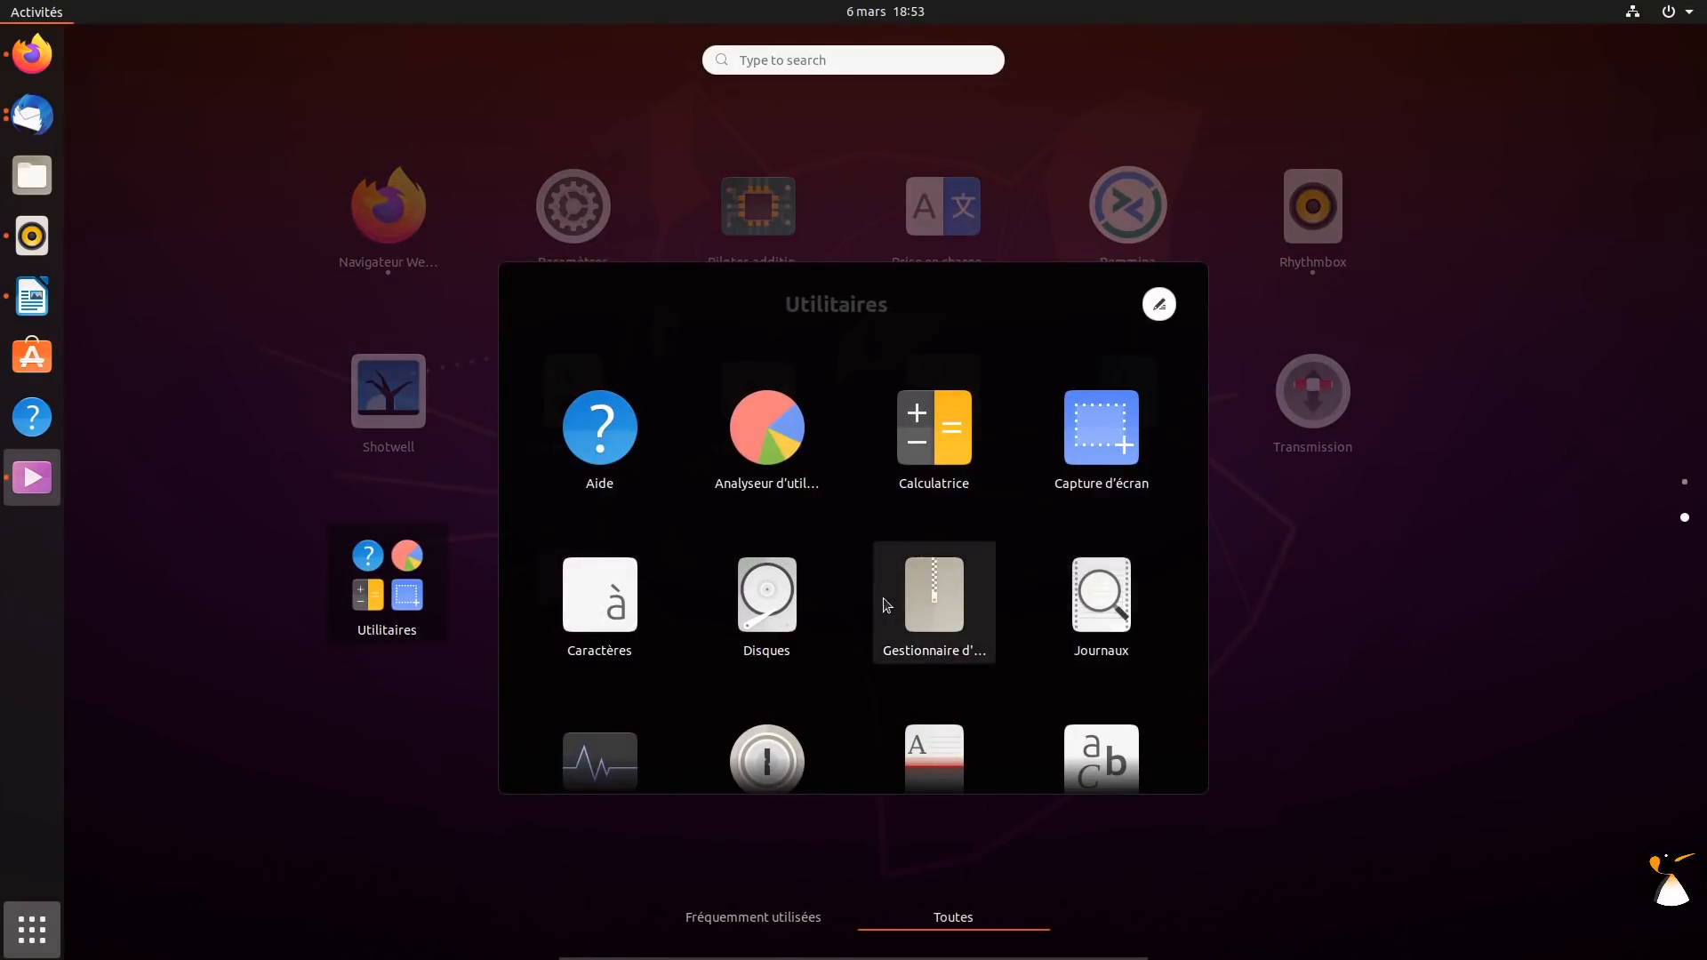
Open Visionneur de documents from Utilitaires, look up its software details, and close both the viewer and the software centre
{"action": "scroll", "coordinate": [1053, 702], "scroll_direction": "down", "scroll_amount": 2}
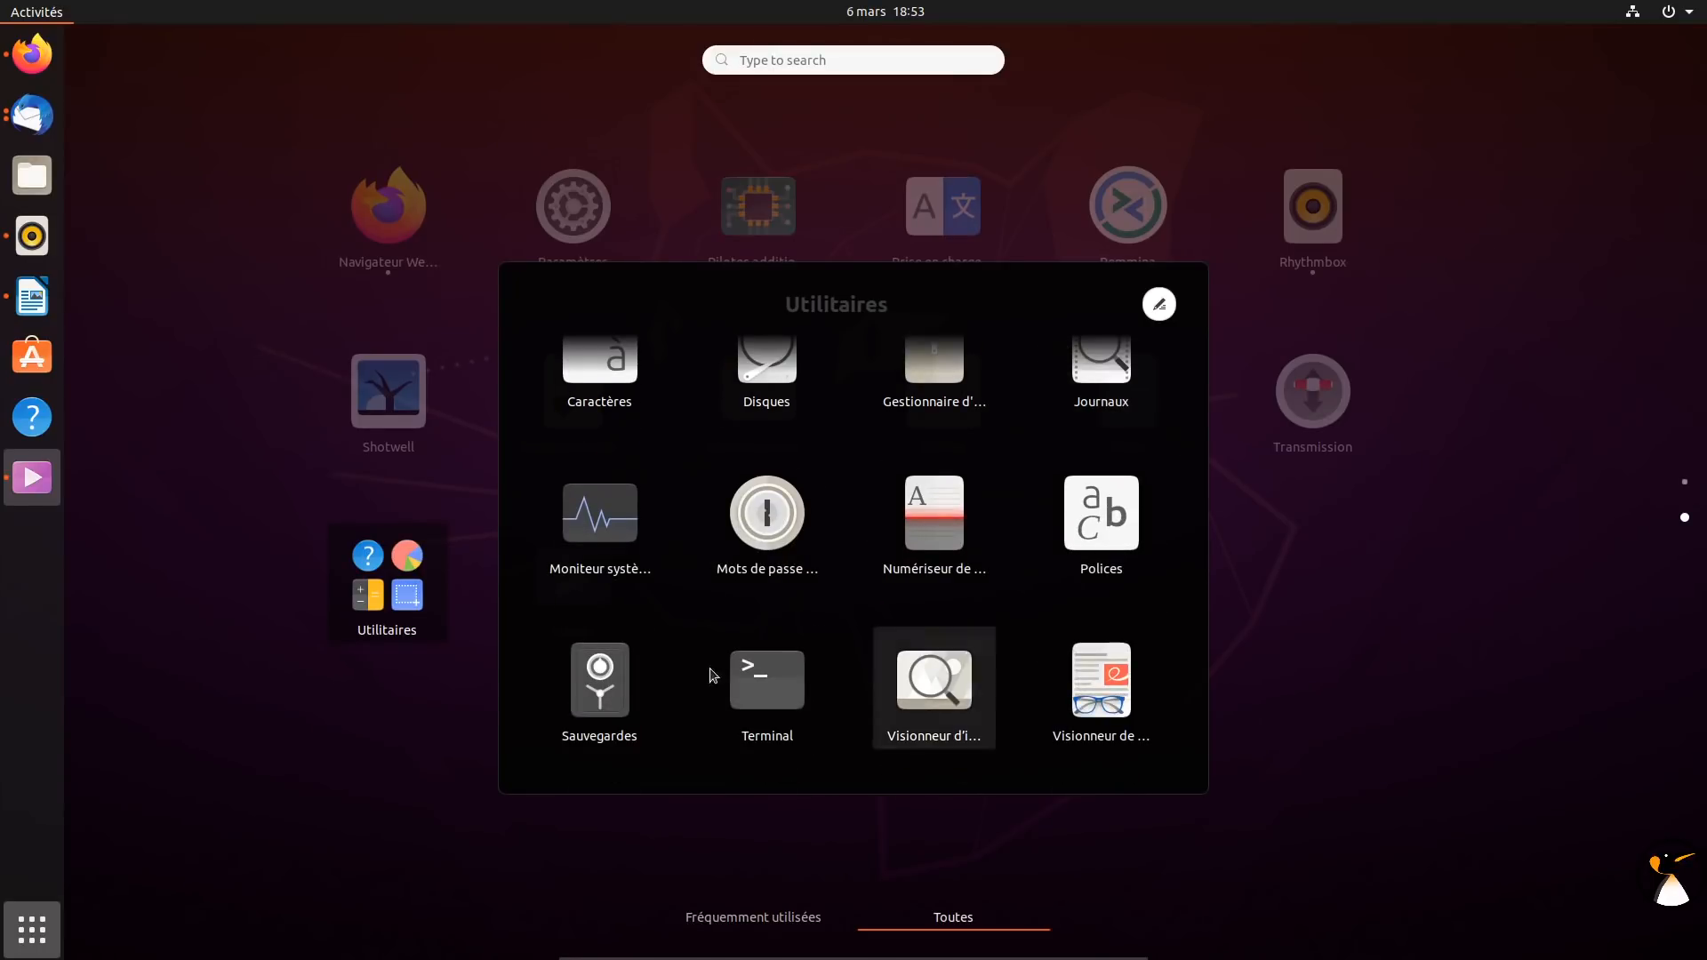
{"action": "left_click", "coordinate": [1099, 700]}
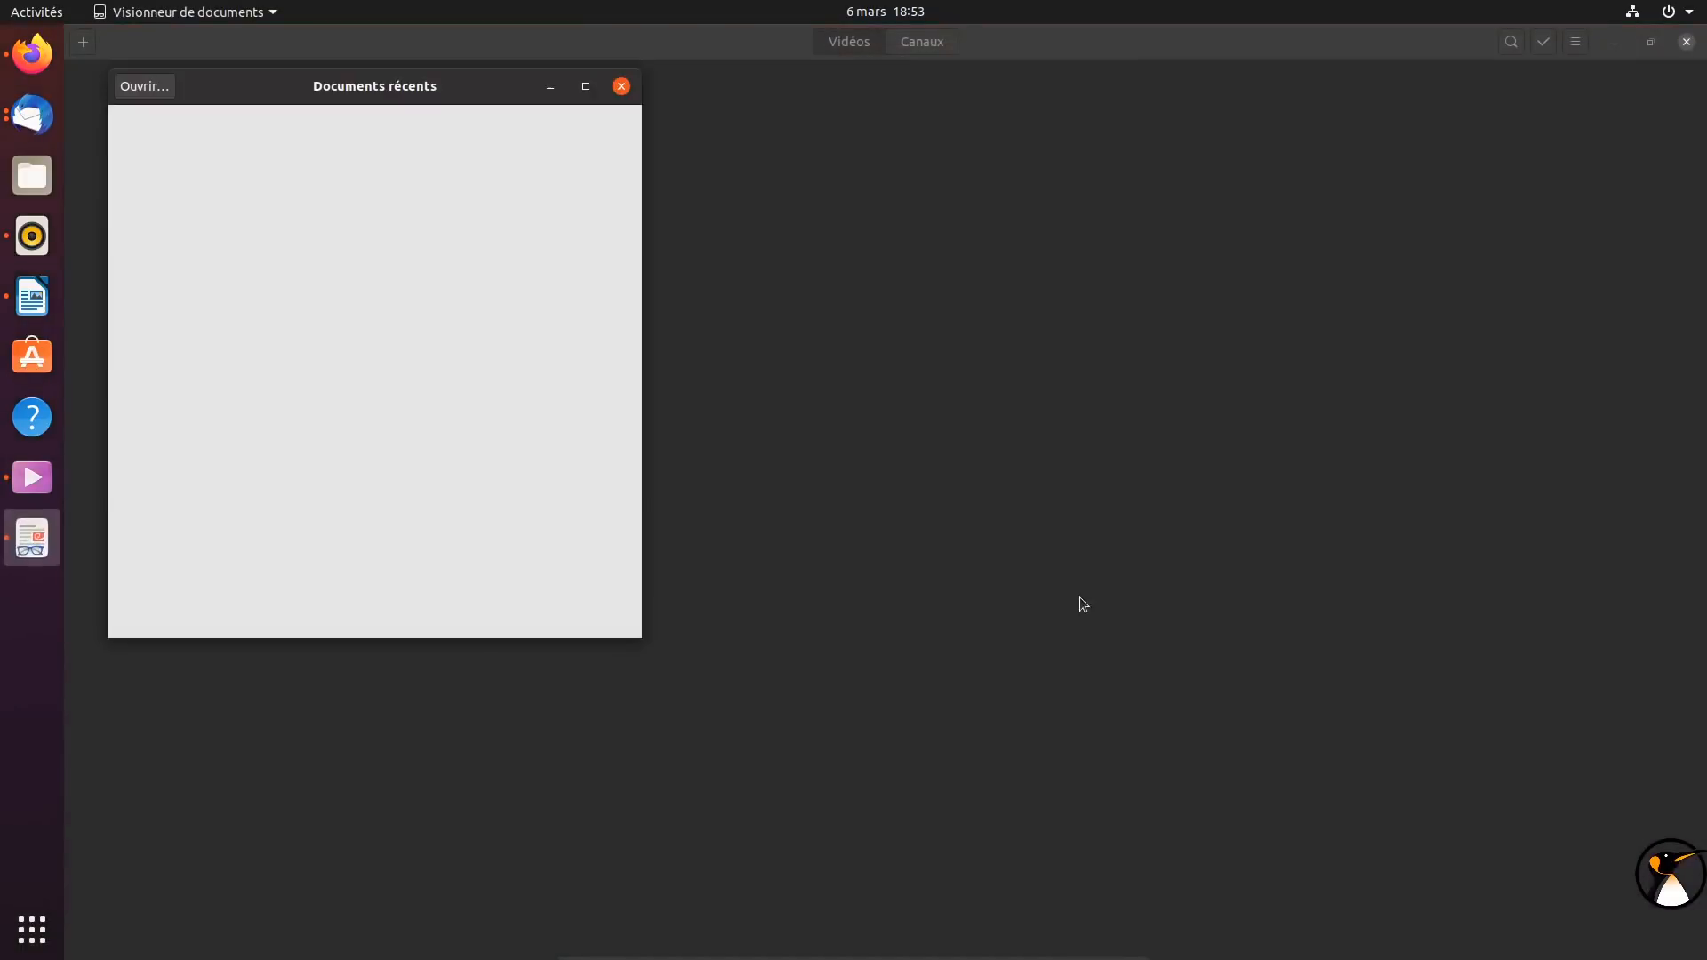
{"action": "left_click_drag", "start_coordinate": [416, 92], "coordinate": [918, 131]}
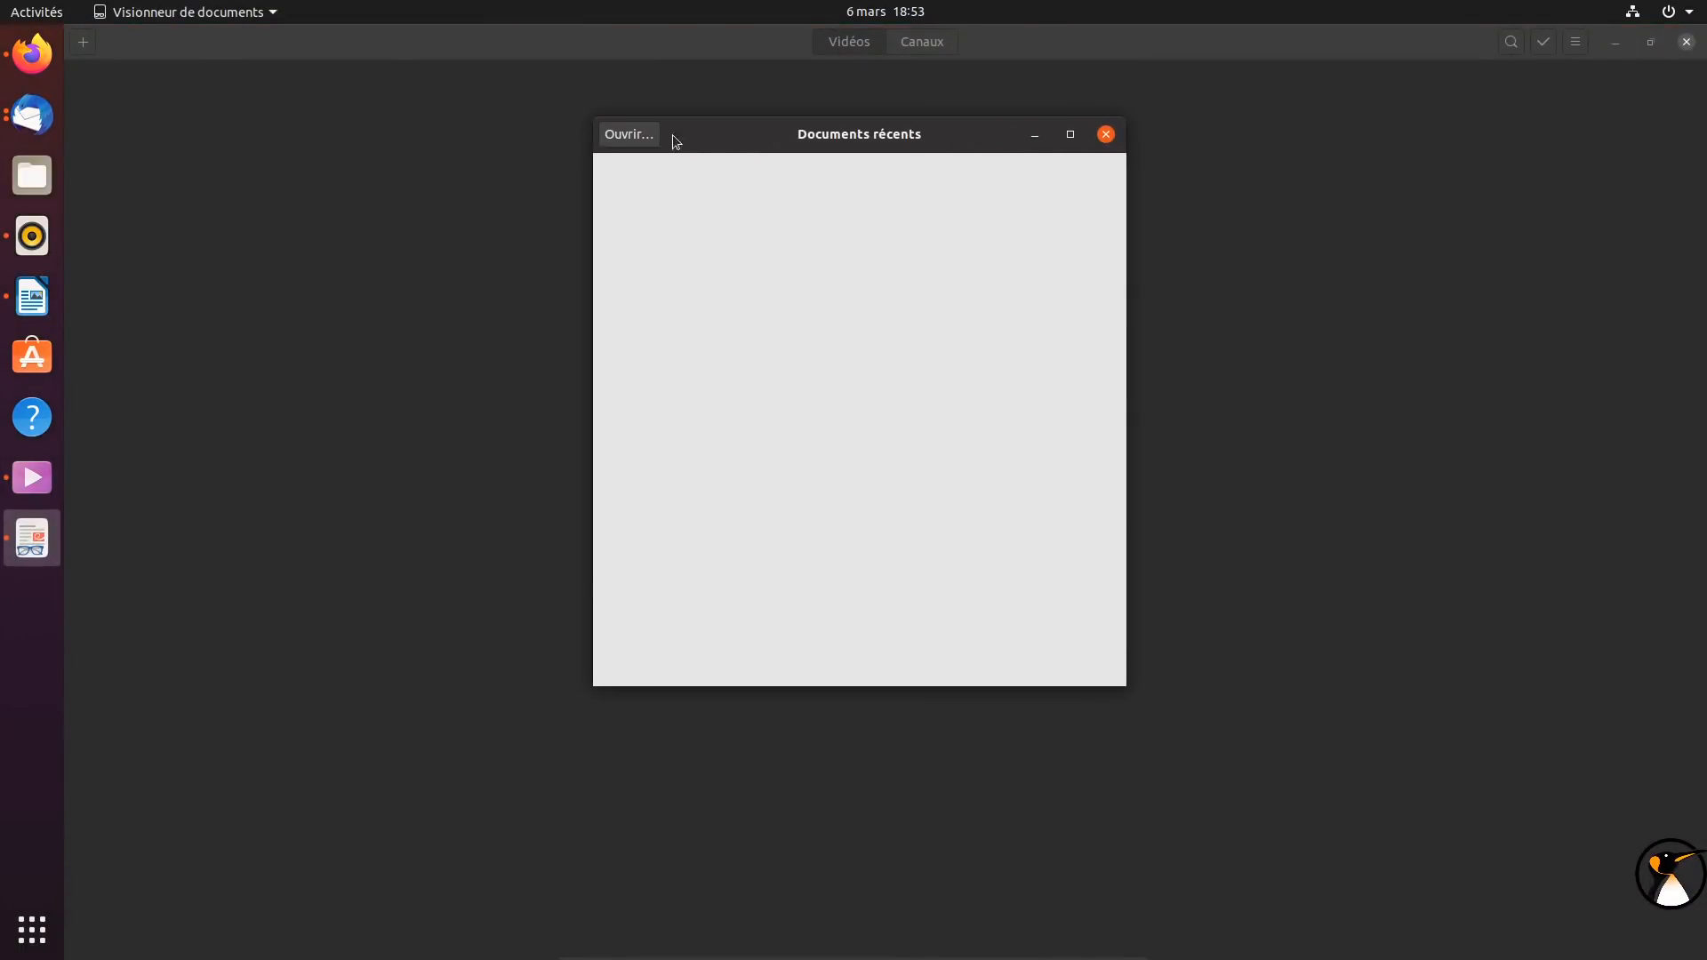
{"action": "left_click", "coordinate": [261, 17]}
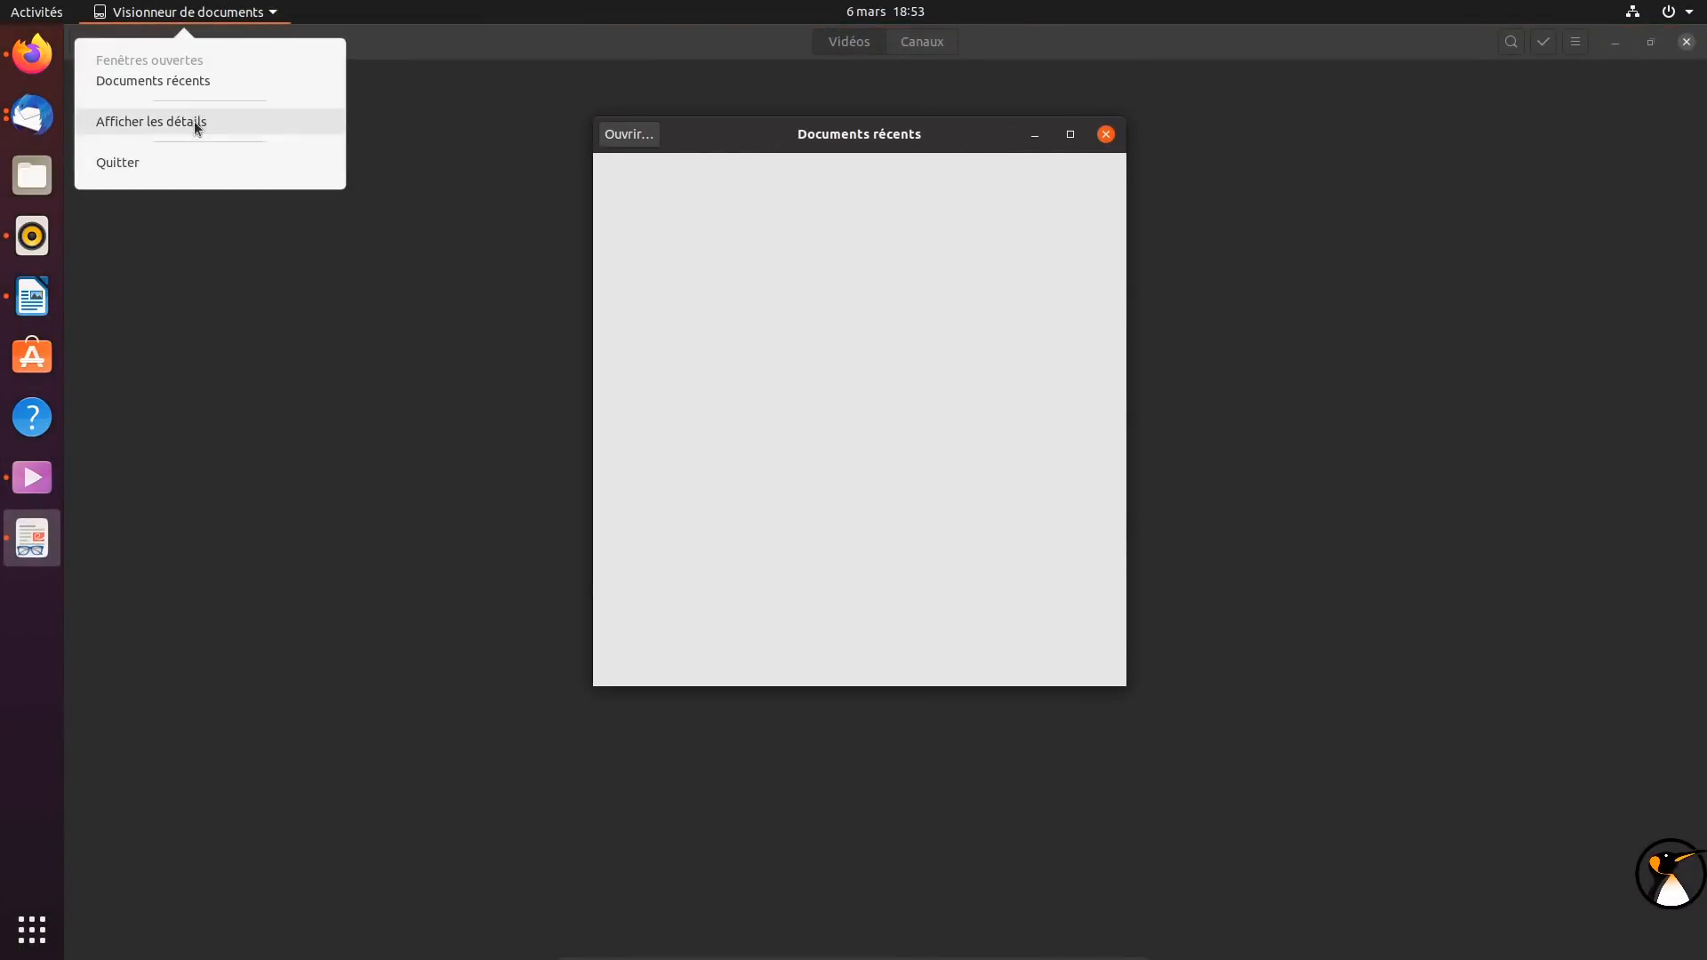
{"action": "left_click", "coordinate": [194, 120]}
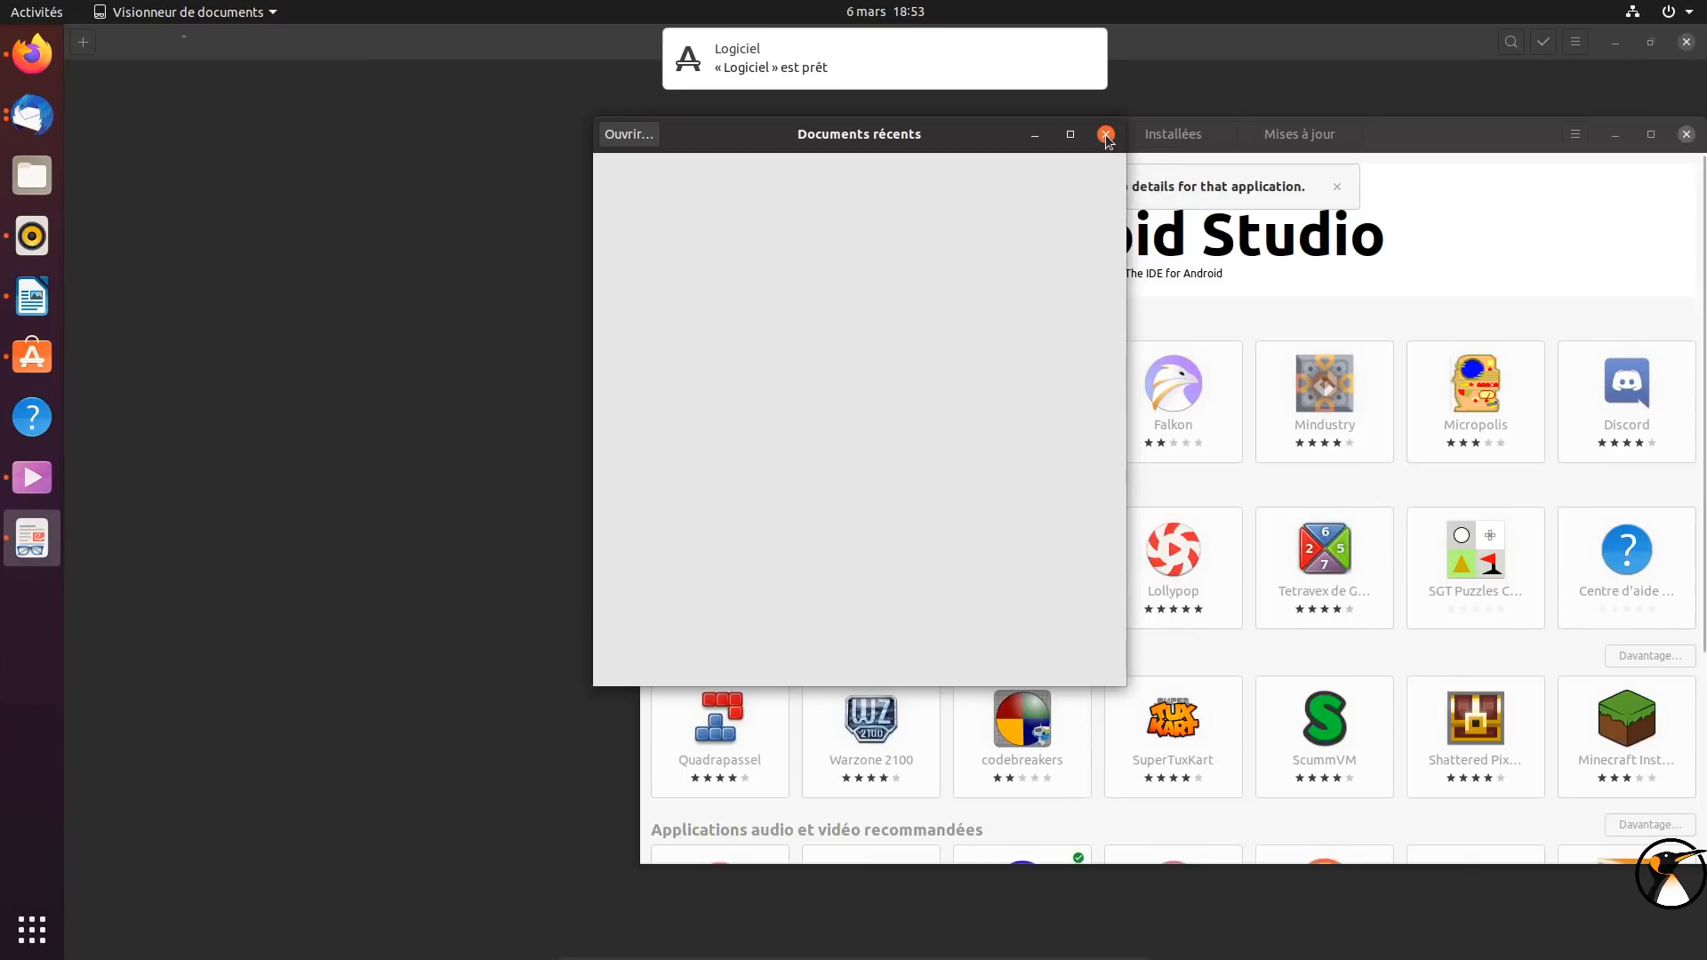
{"action": "left_click", "coordinate": [1105, 134]}
{"action": "left_click", "coordinate": [1683, 135]}
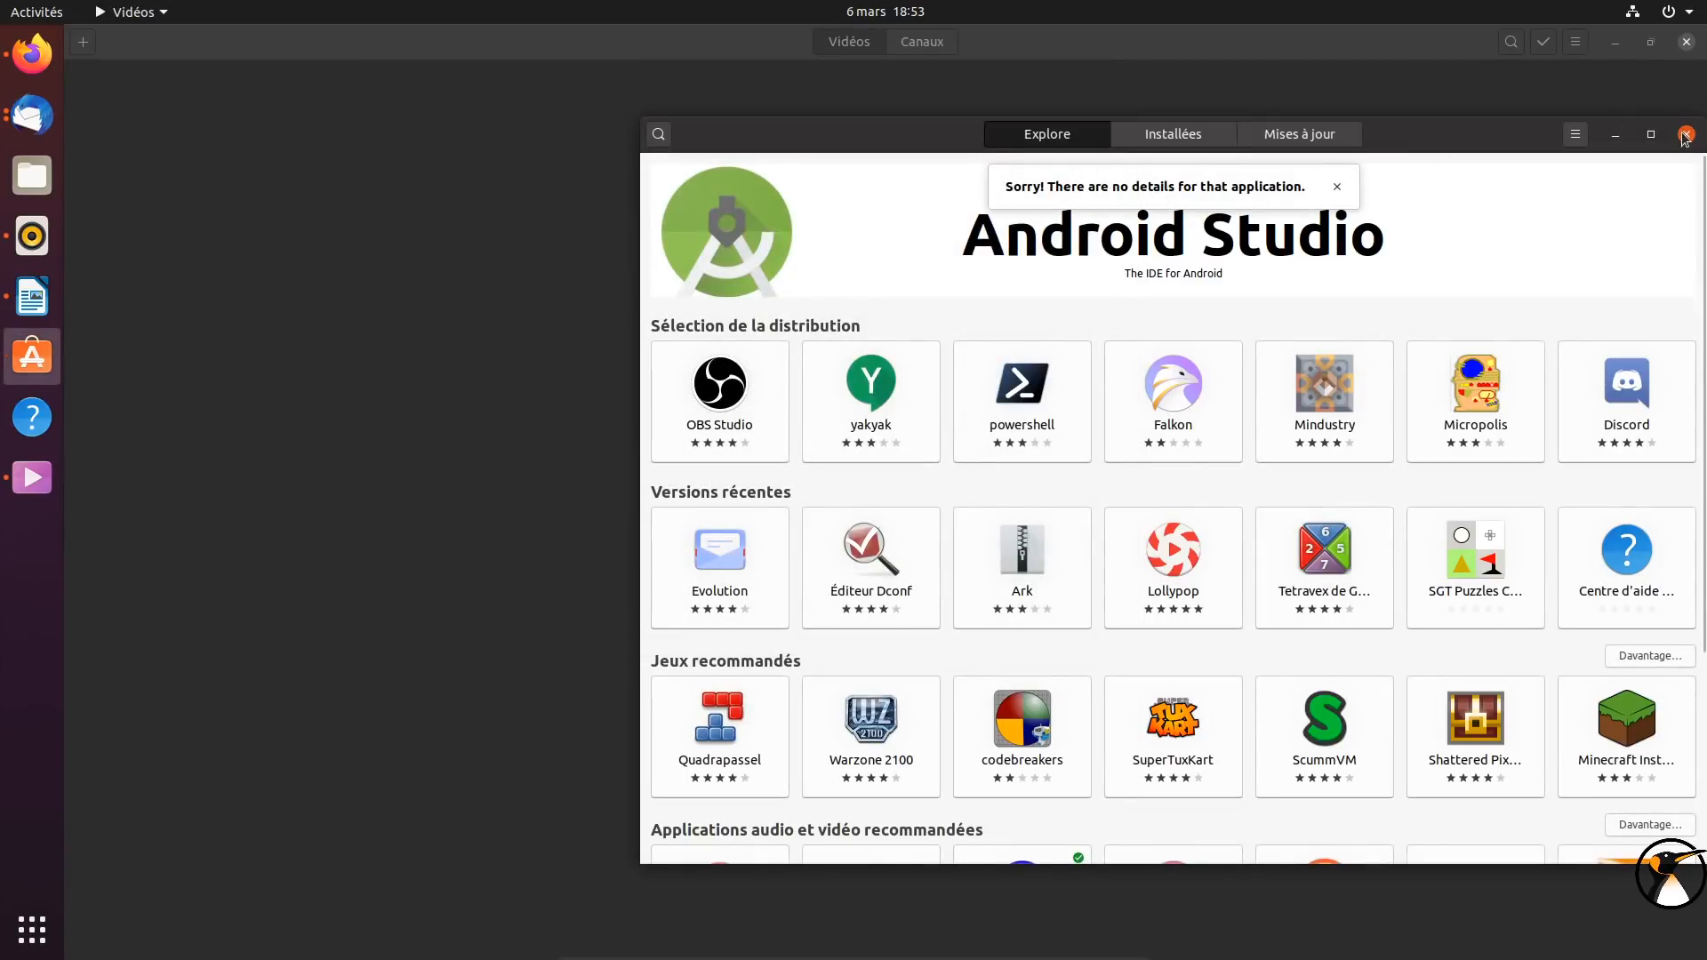
Restore the maximized Vidéos window to a smaller size, open its help, and close the help window
{"action": "left_click_drag", "start_coordinate": [1129, 36], "coordinate": [1067, 236]}
{"action": "left_click", "coordinate": [1113, 235]}
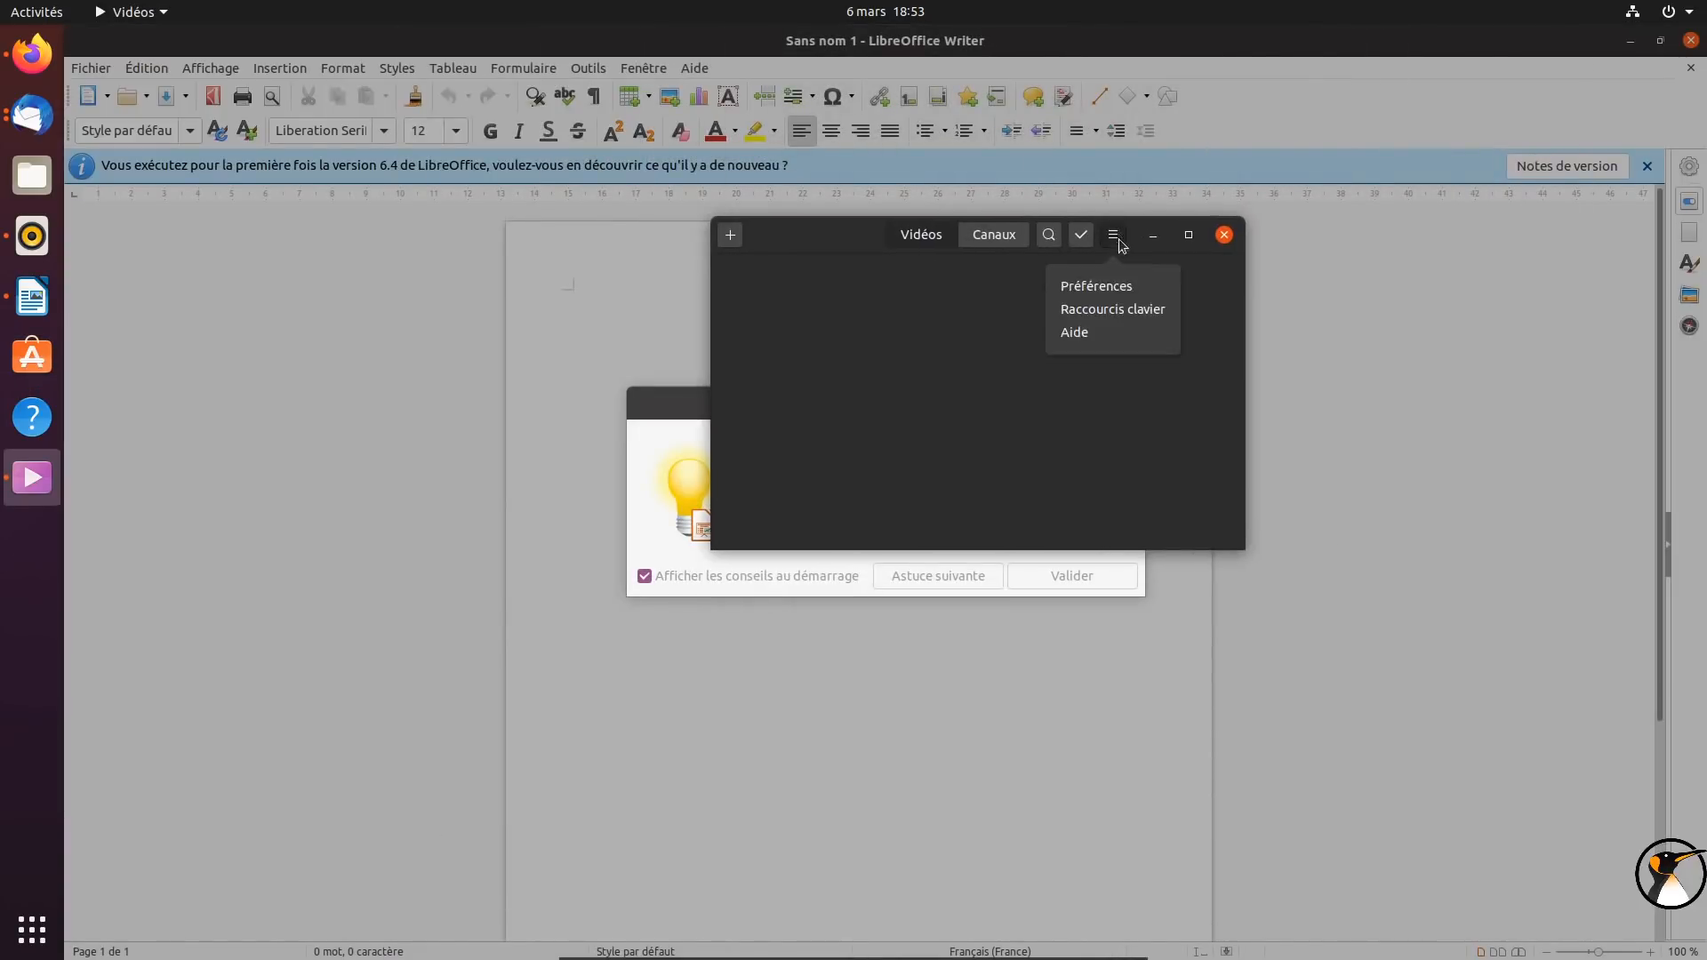
{"action": "left_click", "coordinate": [1127, 331]}
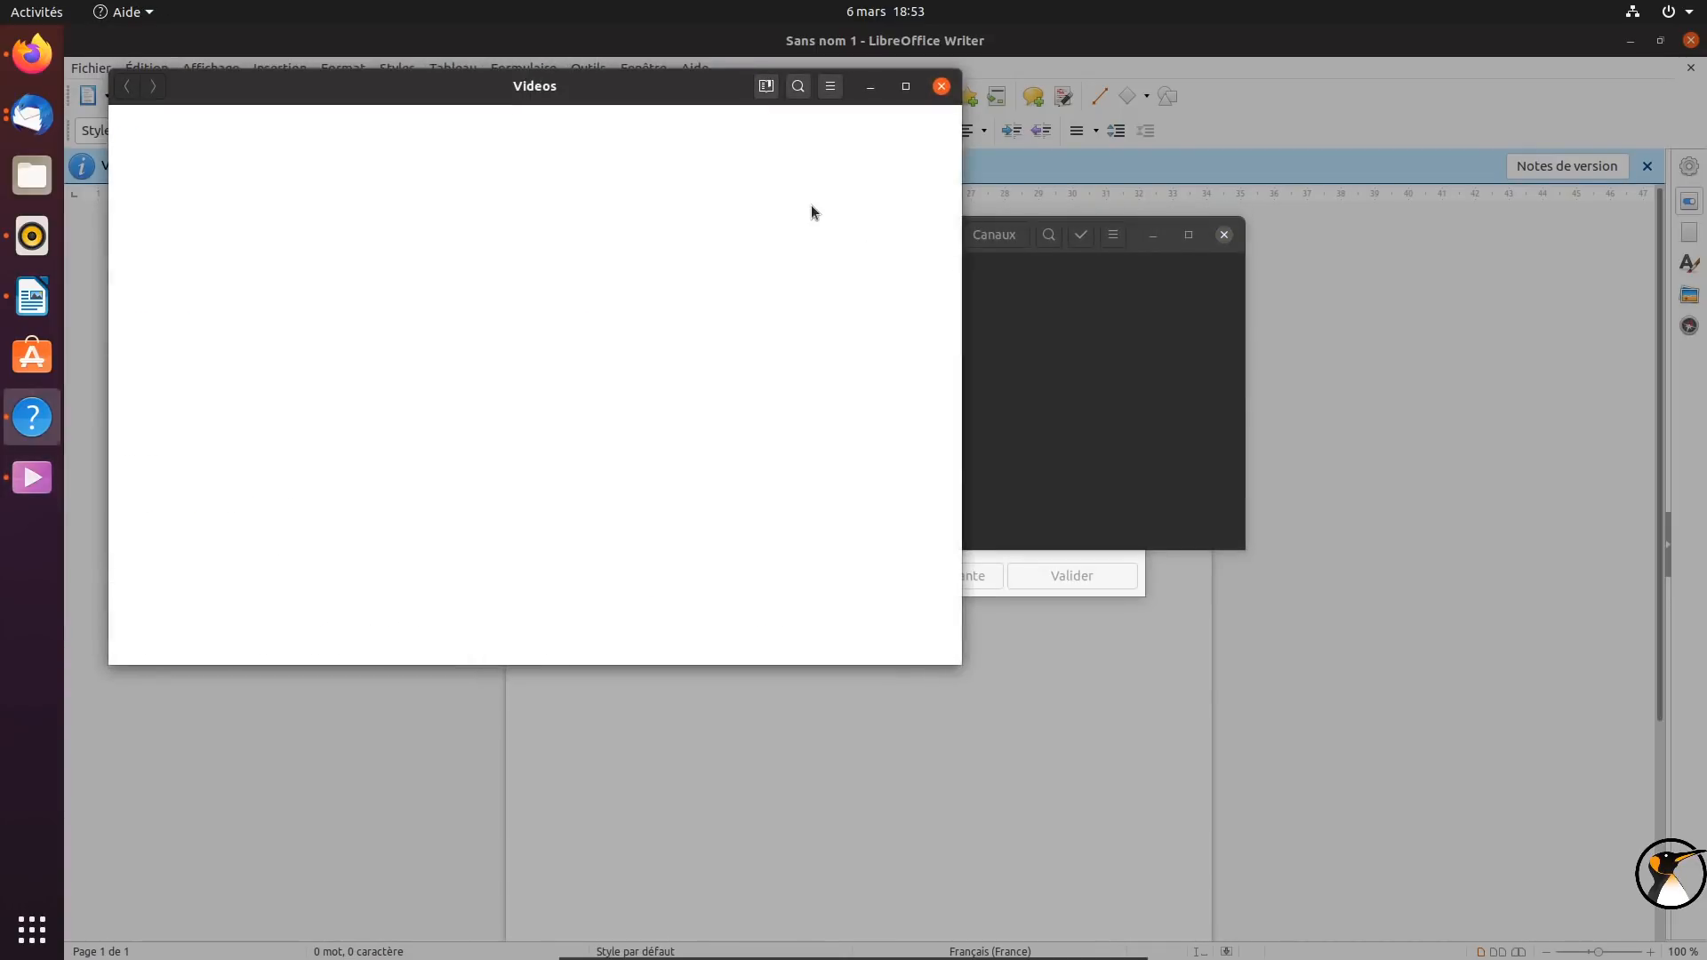
{"action": "left_click", "coordinate": [942, 87]}
Show the software details of Vidéos, examine its version and source, and close the details page
{"action": "left_click", "coordinate": [142, 12]}
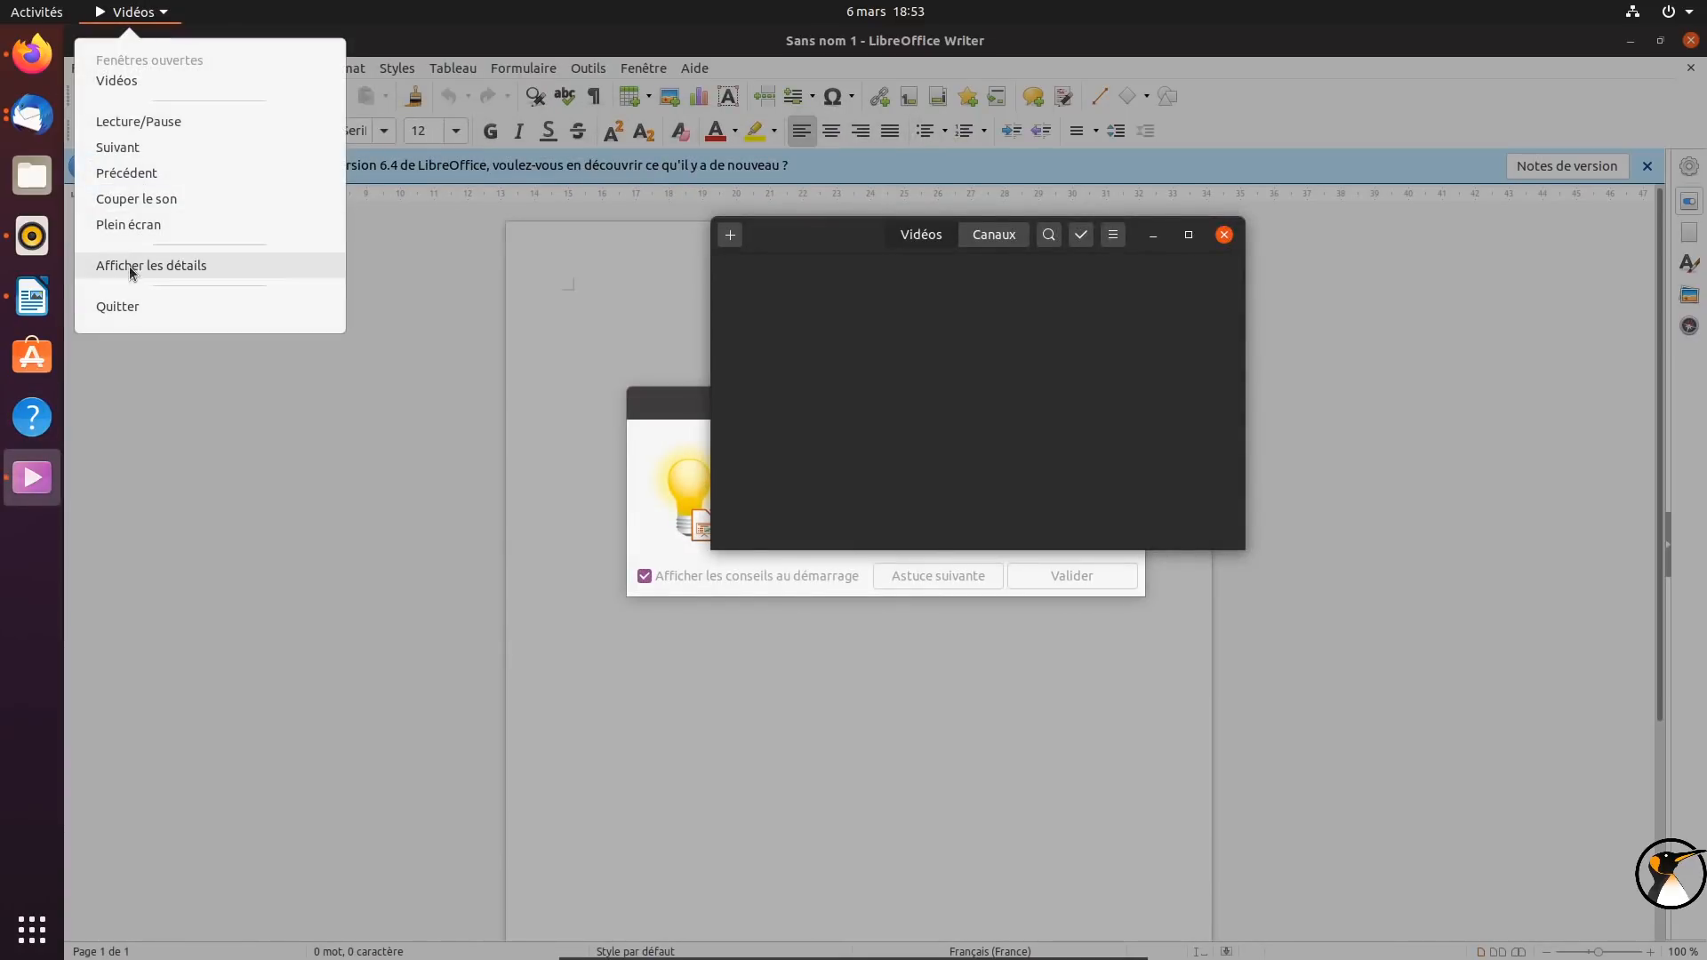
{"action": "left_click", "coordinate": [1020, 320]}
{"action": "left_click", "coordinate": [1111, 235]}
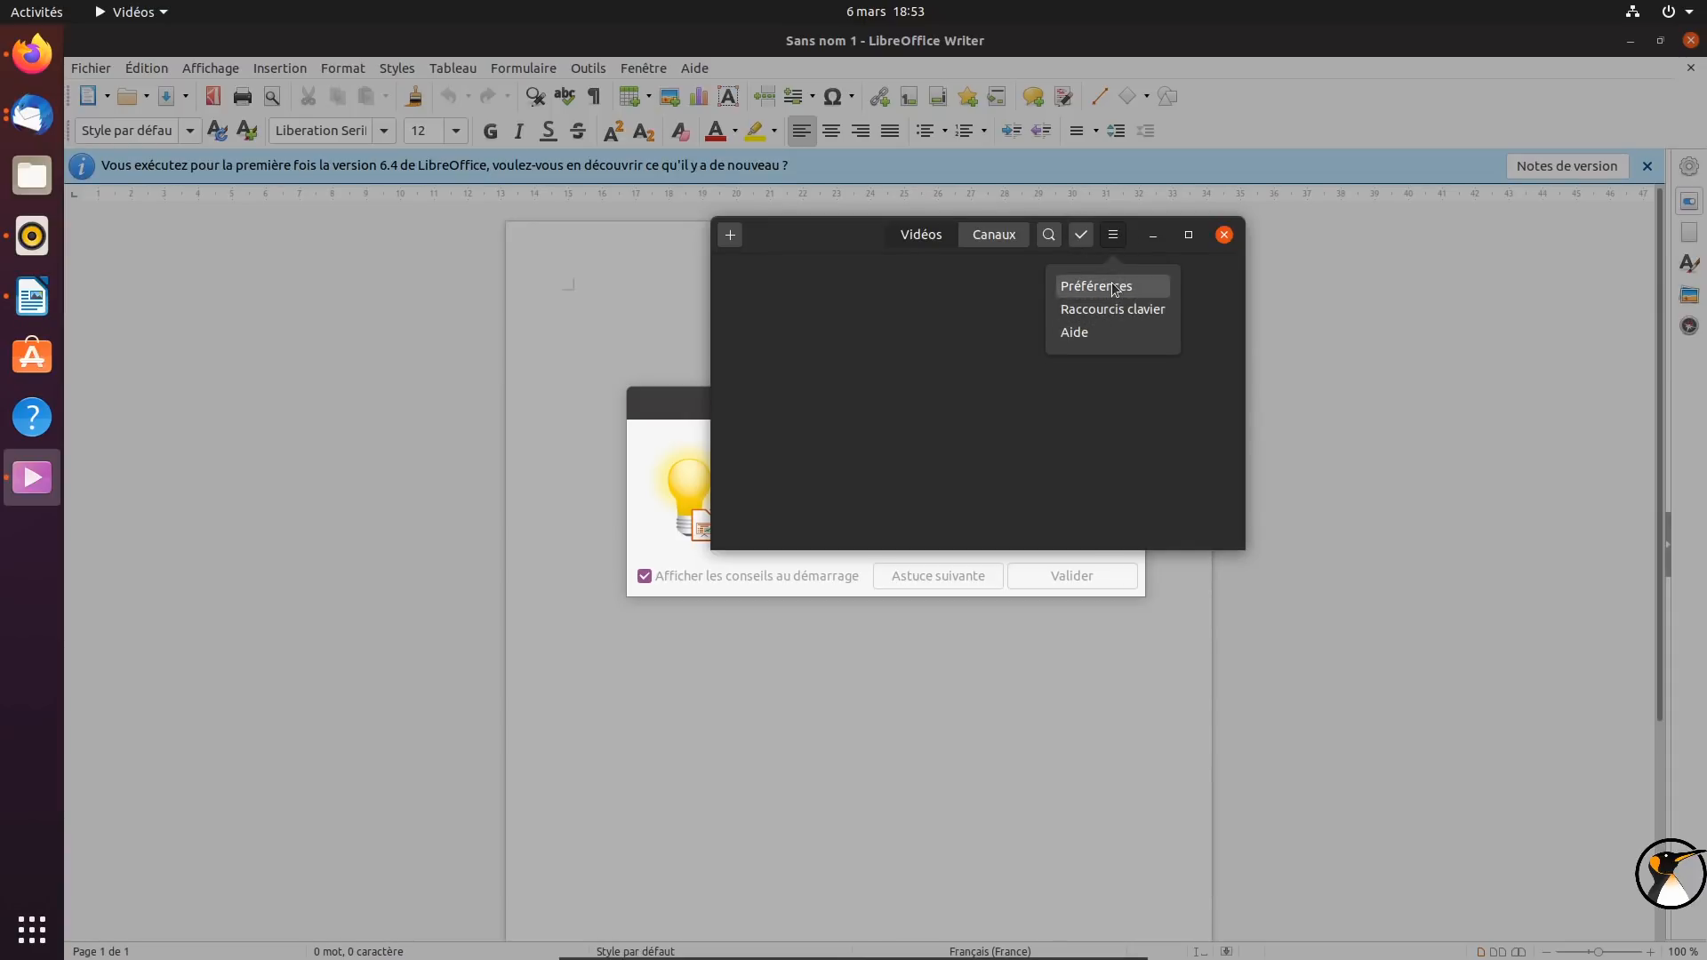
{"action": "left_click", "coordinate": [127, 10]}
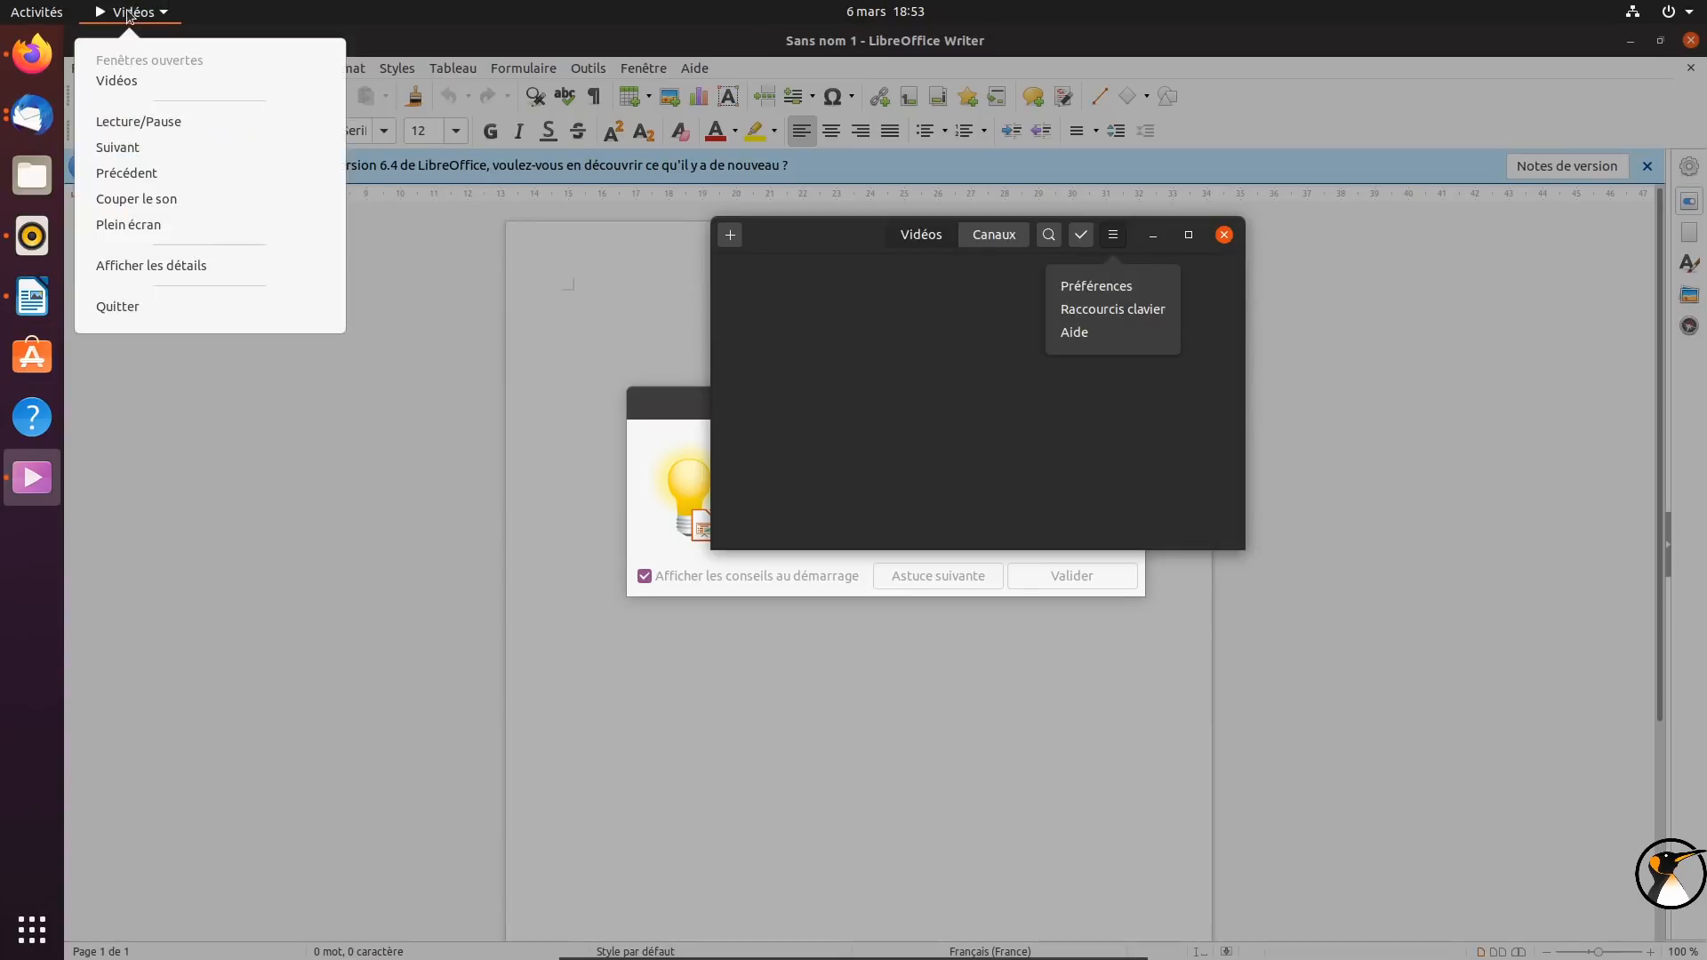
{"action": "left_click", "coordinate": [153, 267]}
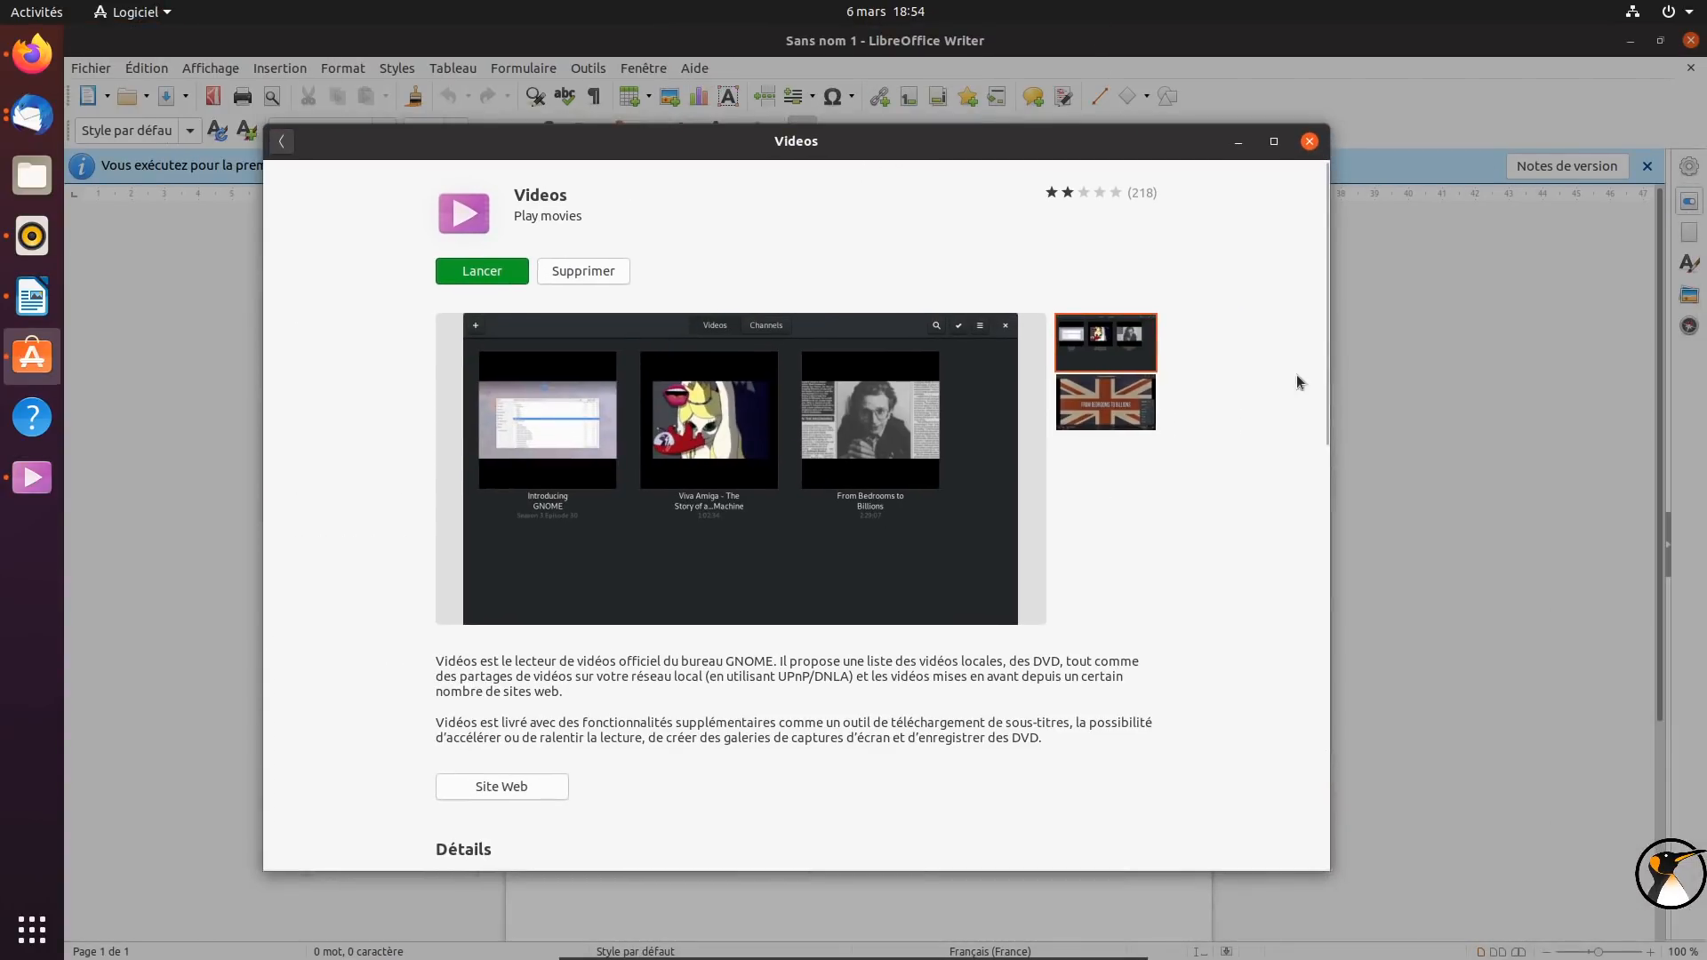
{"action": "left_click_drag", "start_coordinate": [1323, 322], "coordinate": [1314, 537]}
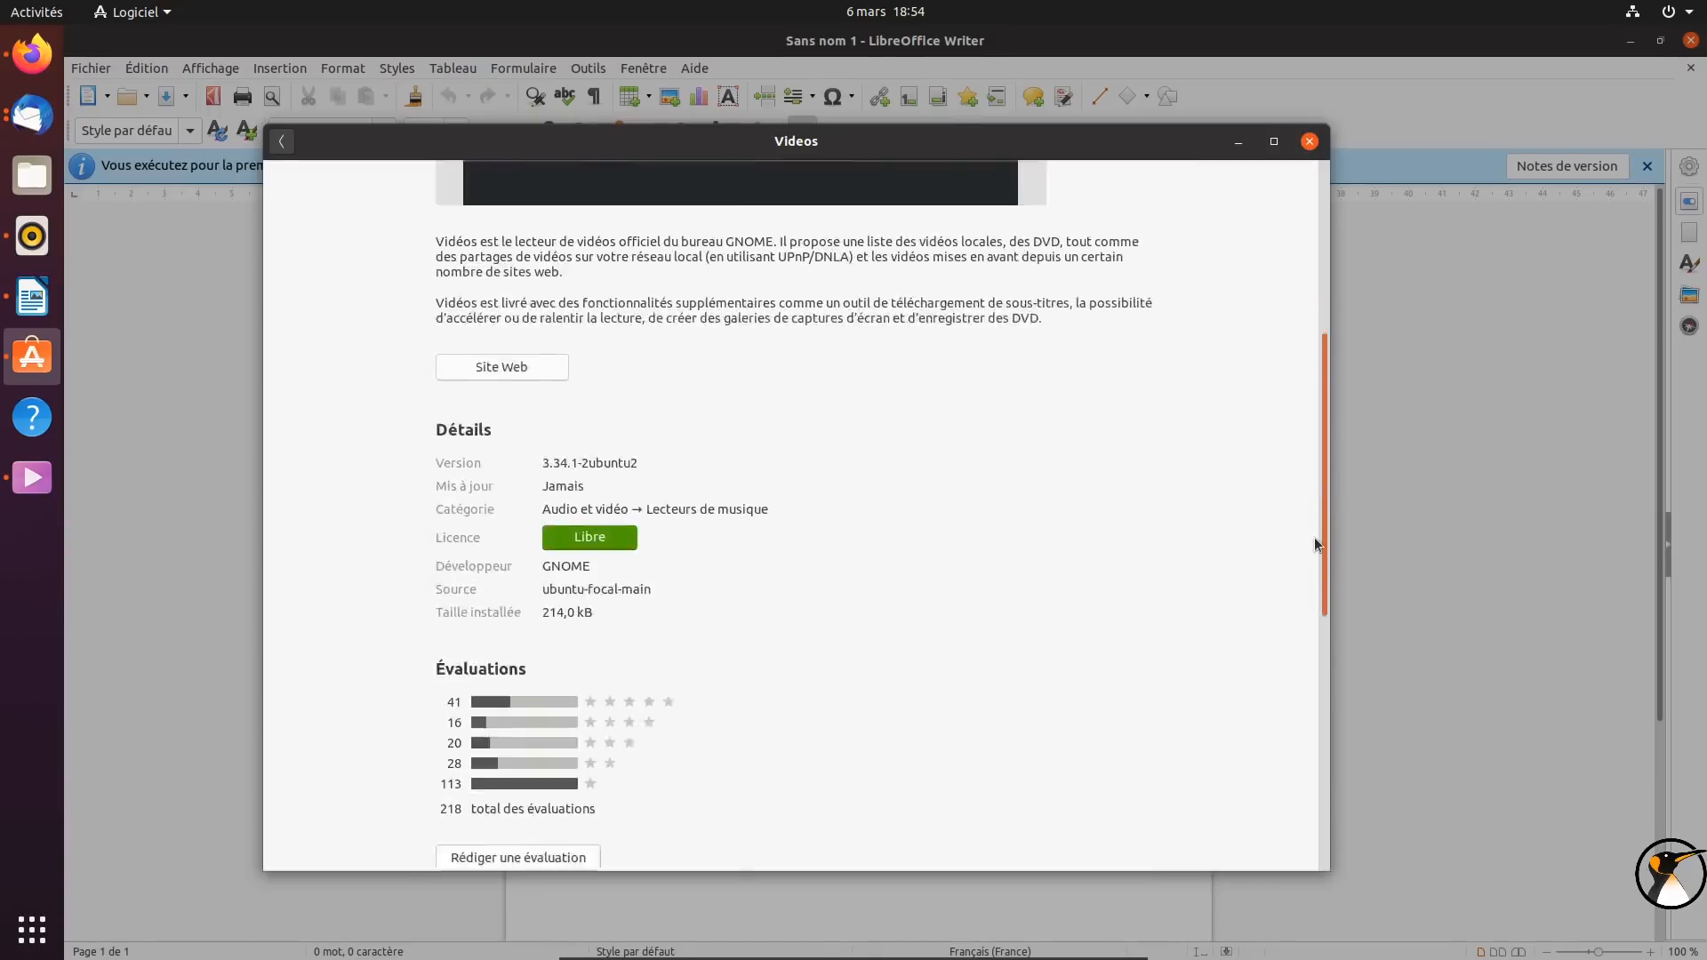
{"action": "left_click_drag", "start_coordinate": [550, 356], "coordinate": [726, 361]}
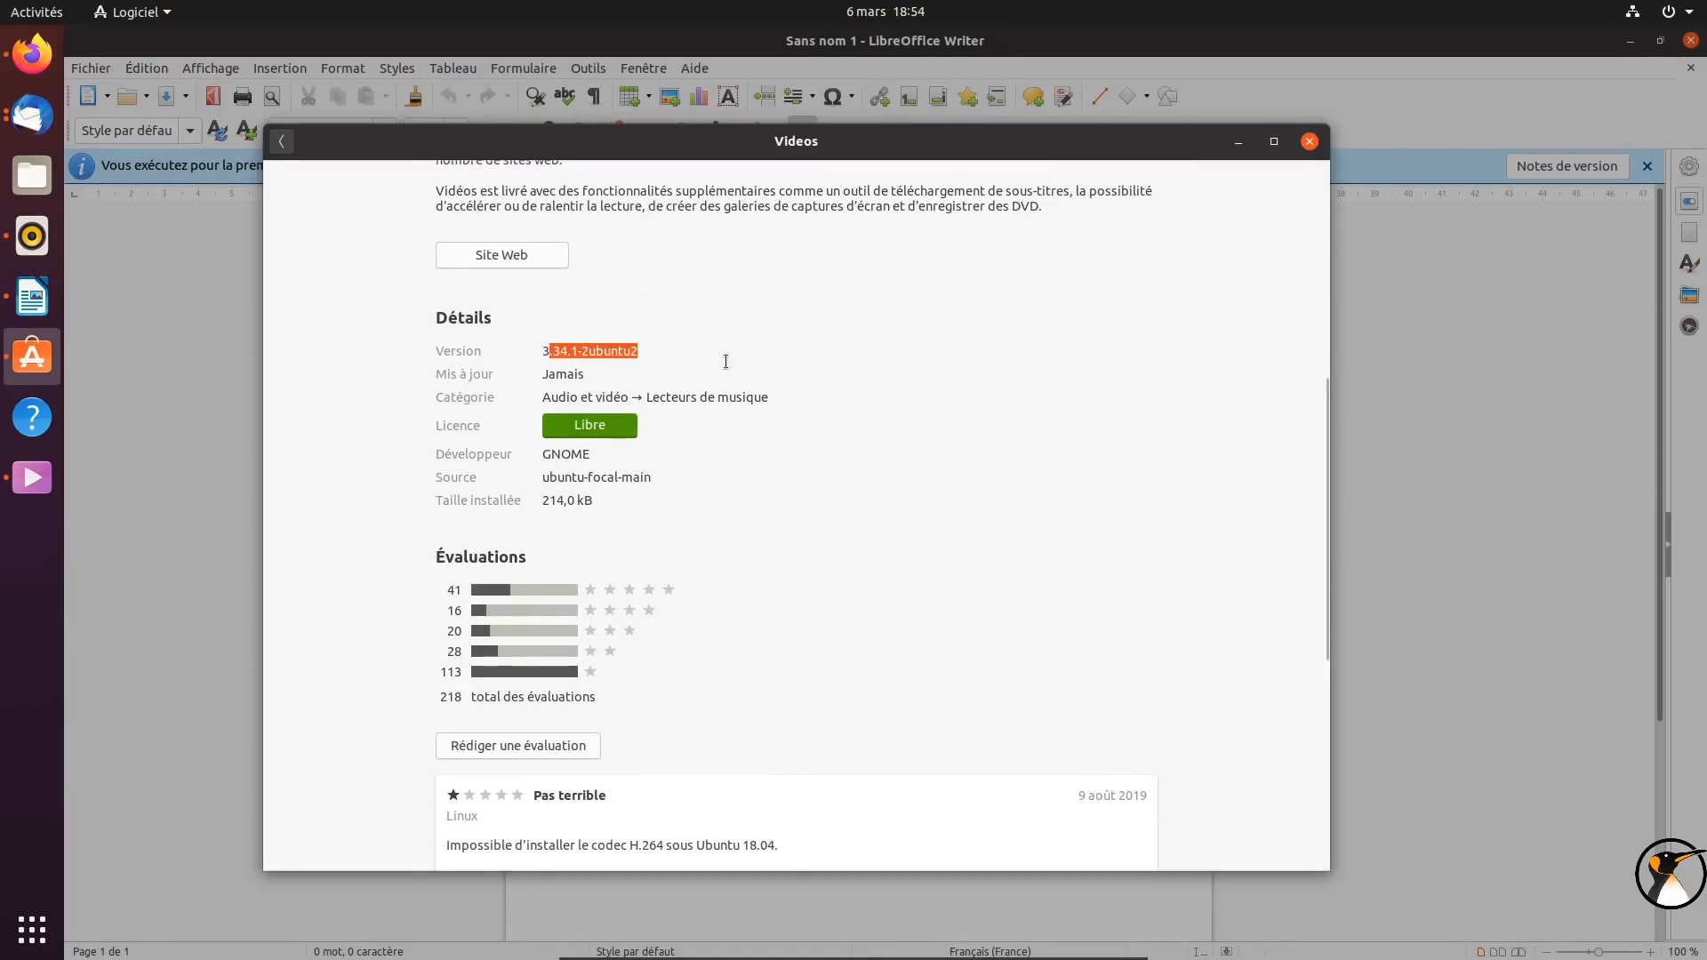
{"action": "left_click", "coordinate": [1310, 142]}
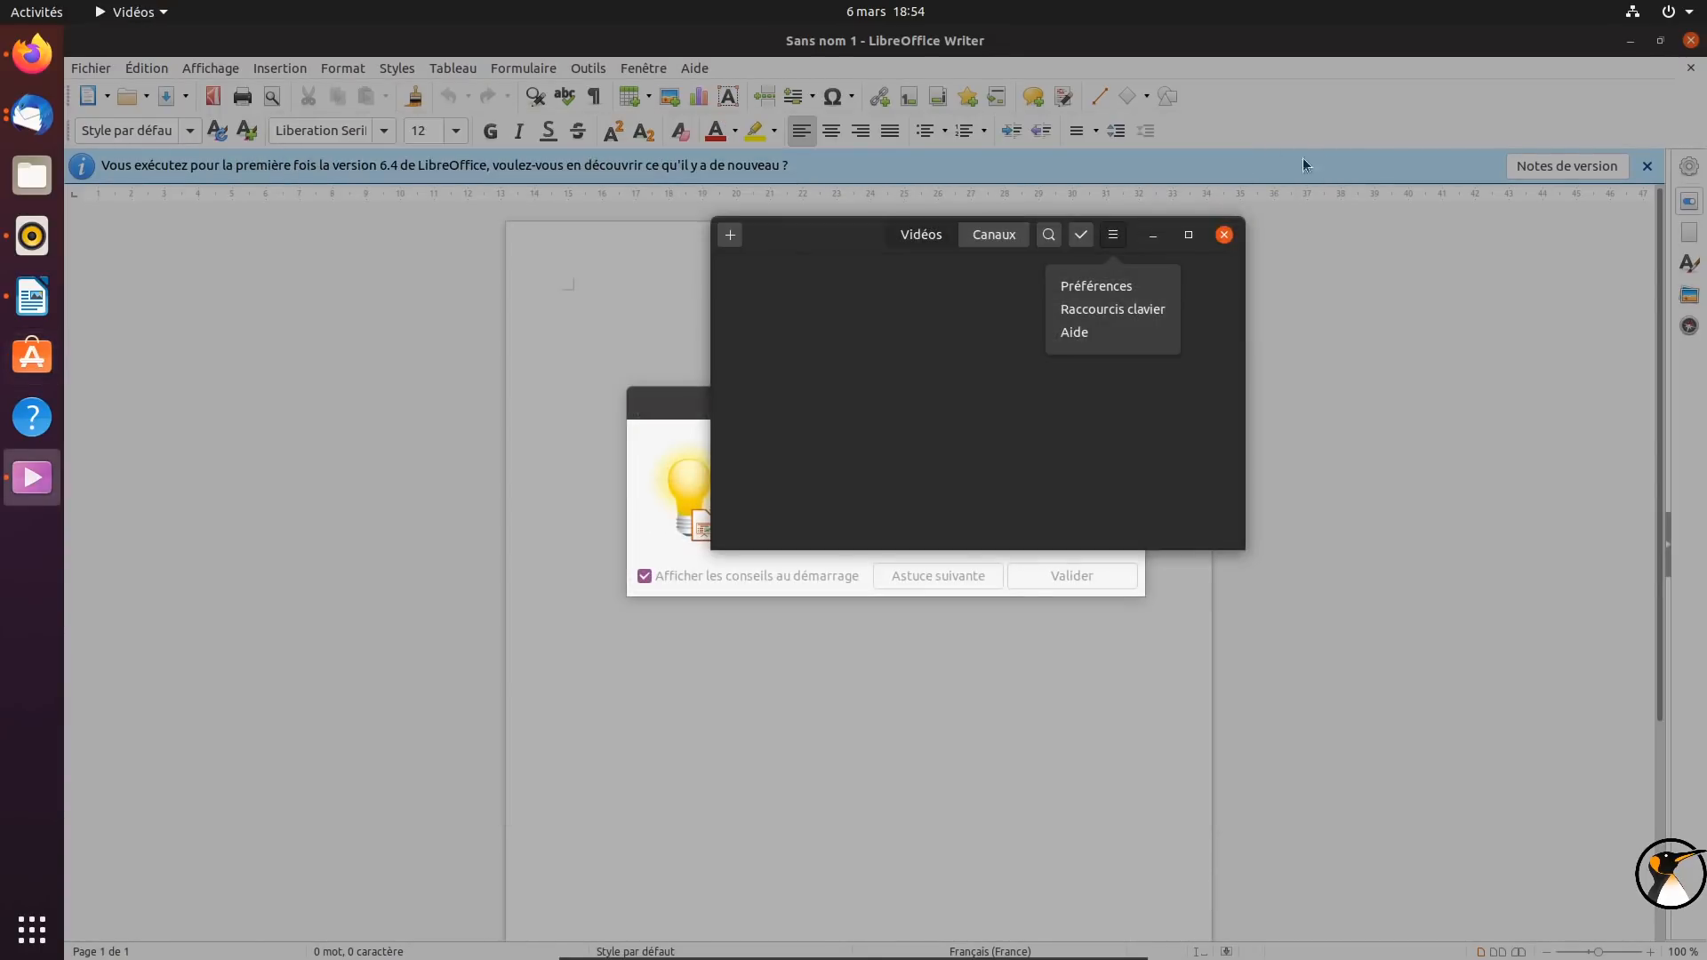
Leave the Vidéos window and dismiss the startup tip in LibreOffice Writer
{"action": "left_click", "coordinate": [1216, 240]}
{"action": "left_click", "coordinate": [1225, 235]}
{"action": "left_click", "coordinate": [1067, 576]}
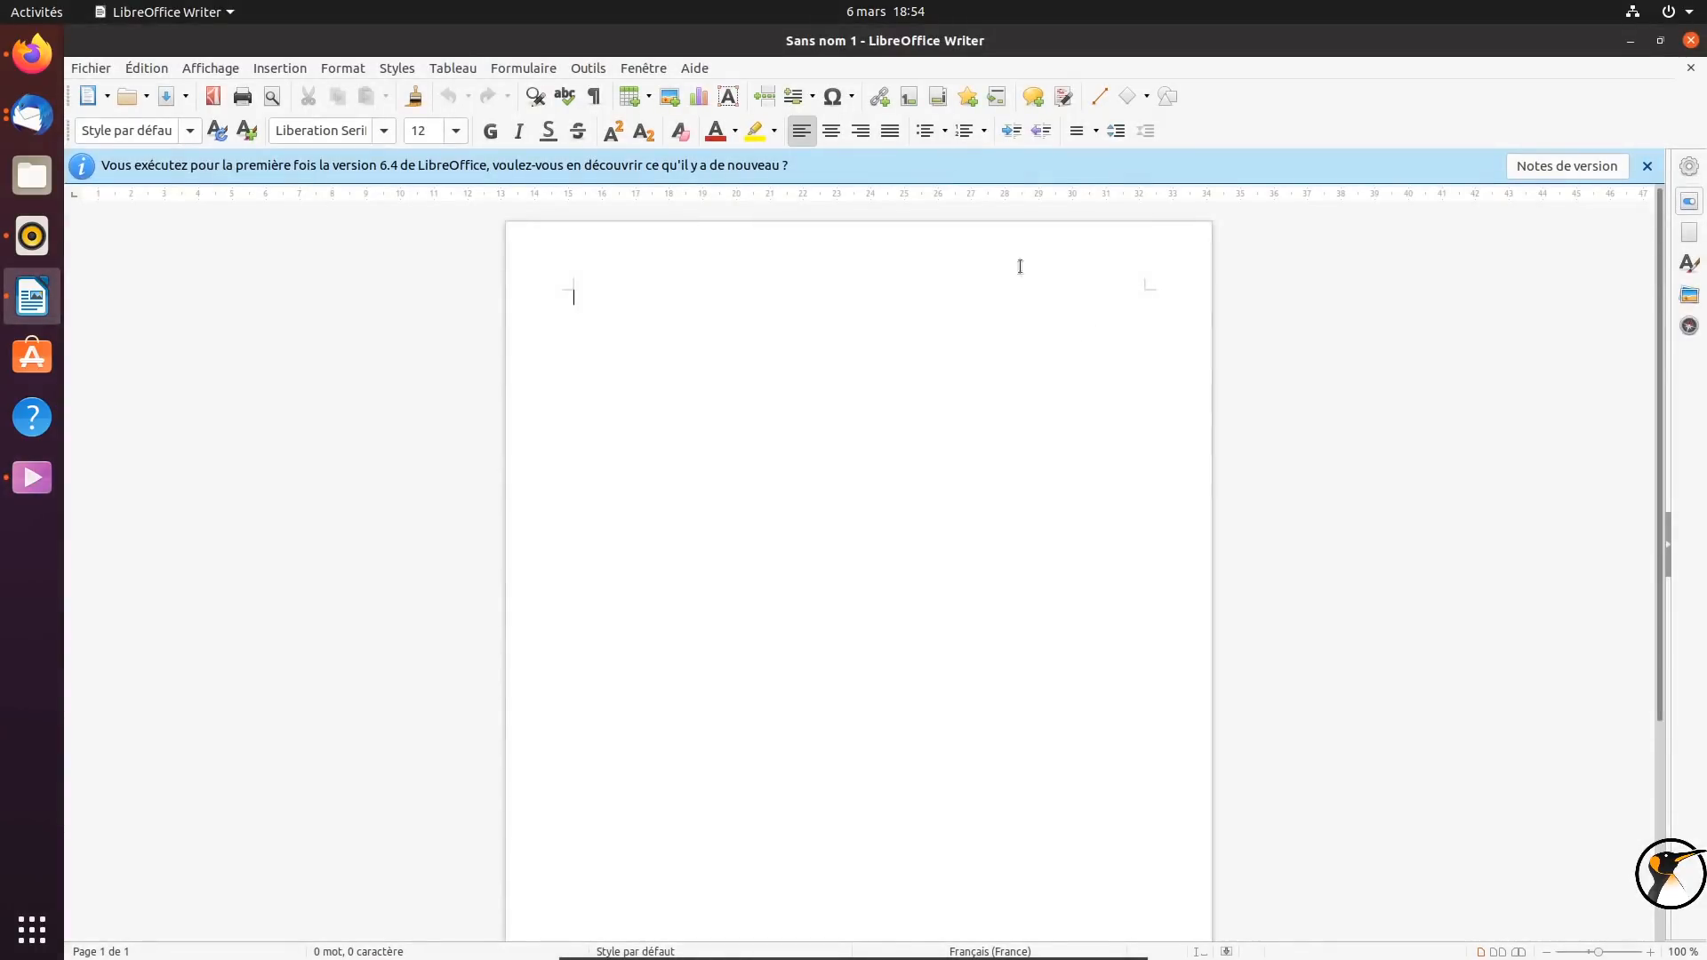
View LibreOffice's version information, and close Writer and the Vidéos player
{"action": "left_click", "coordinate": [694, 68]}
{"action": "left_click", "coordinate": [722, 318]}
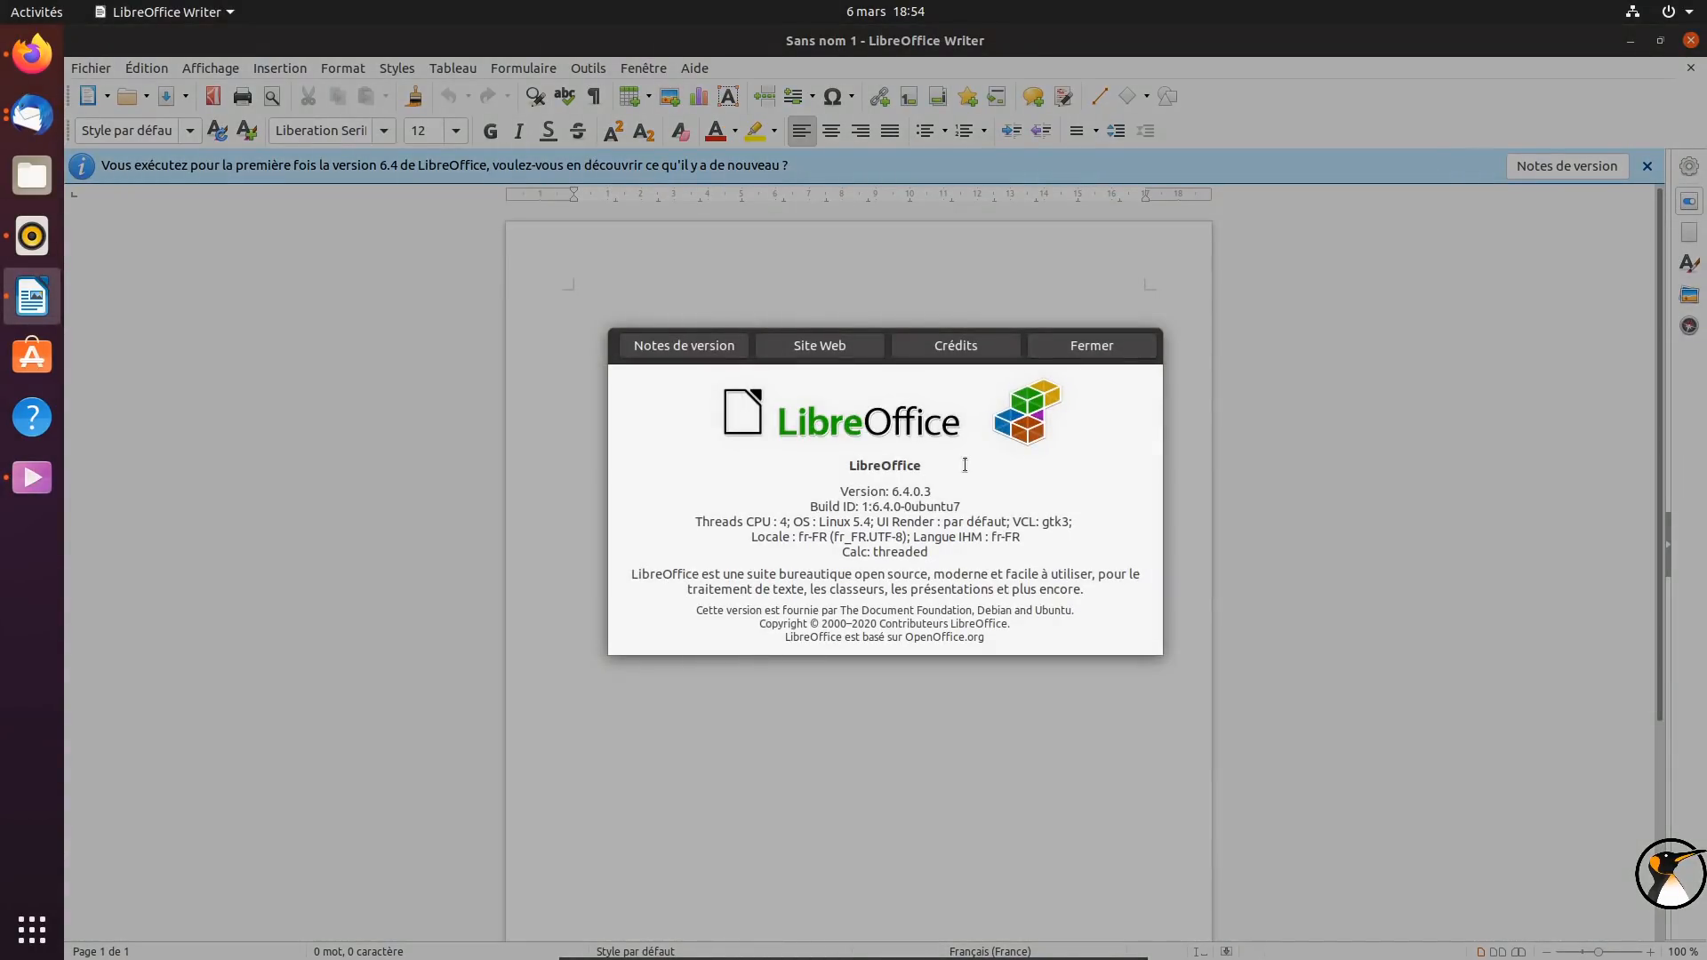
{"action": "left_click", "coordinate": [1103, 347]}
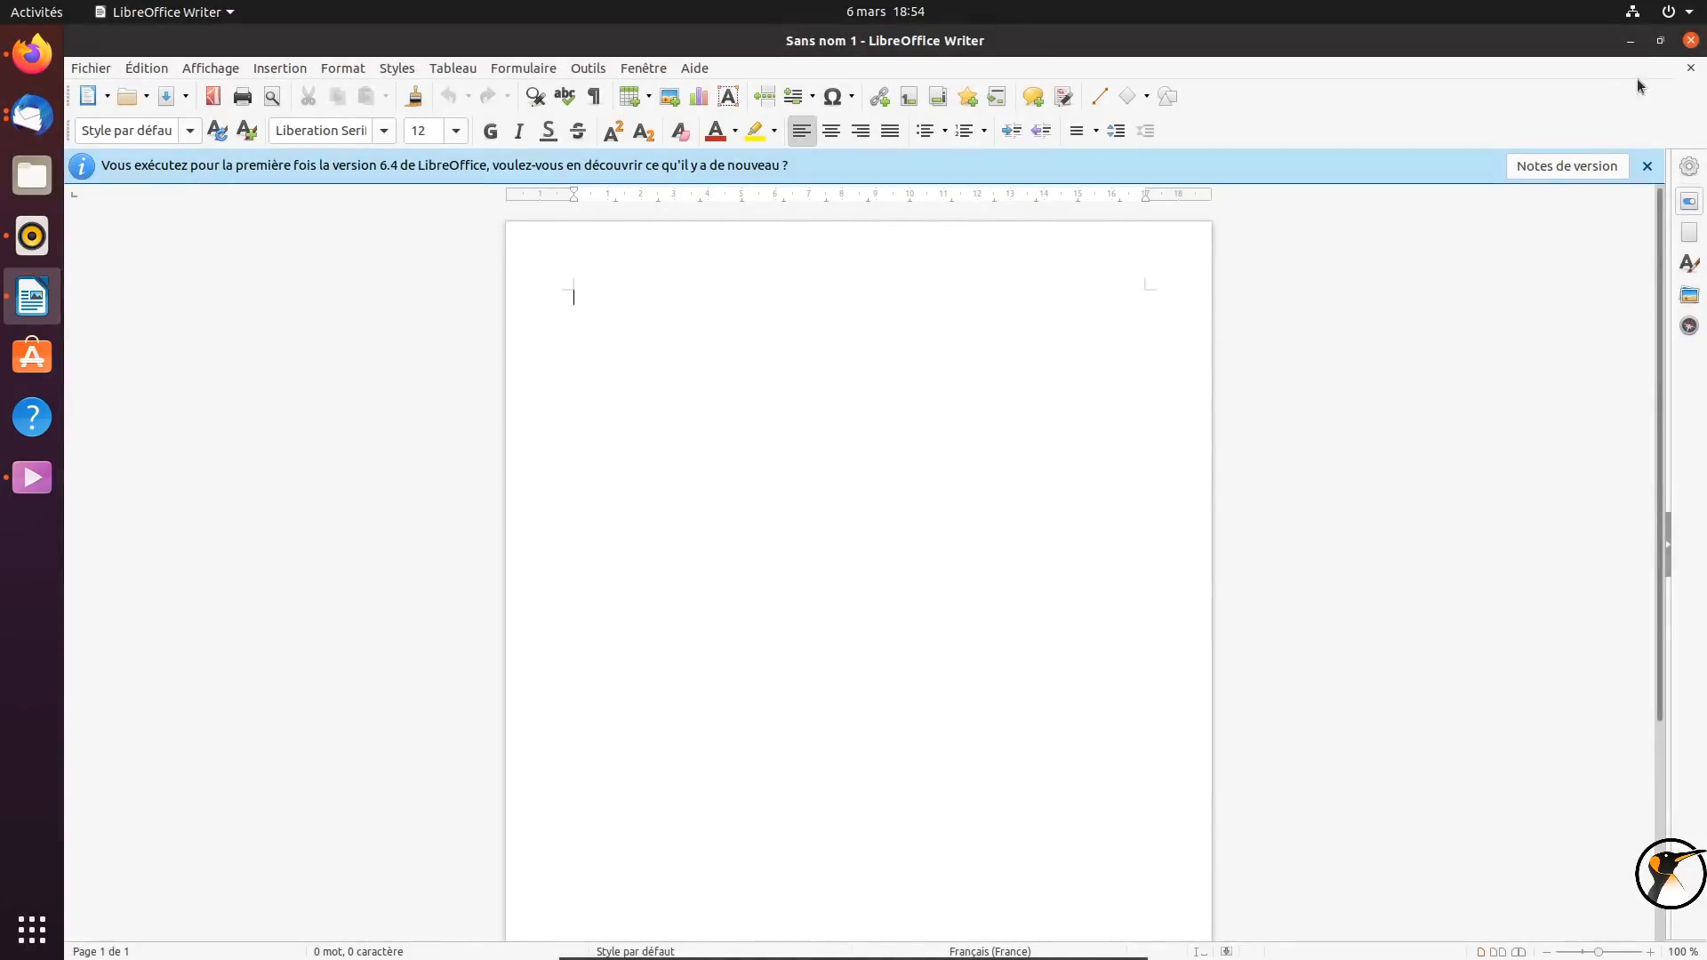
{"action": "left_click", "coordinate": [1692, 41]}
{"action": "left_click", "coordinate": [1223, 235]}
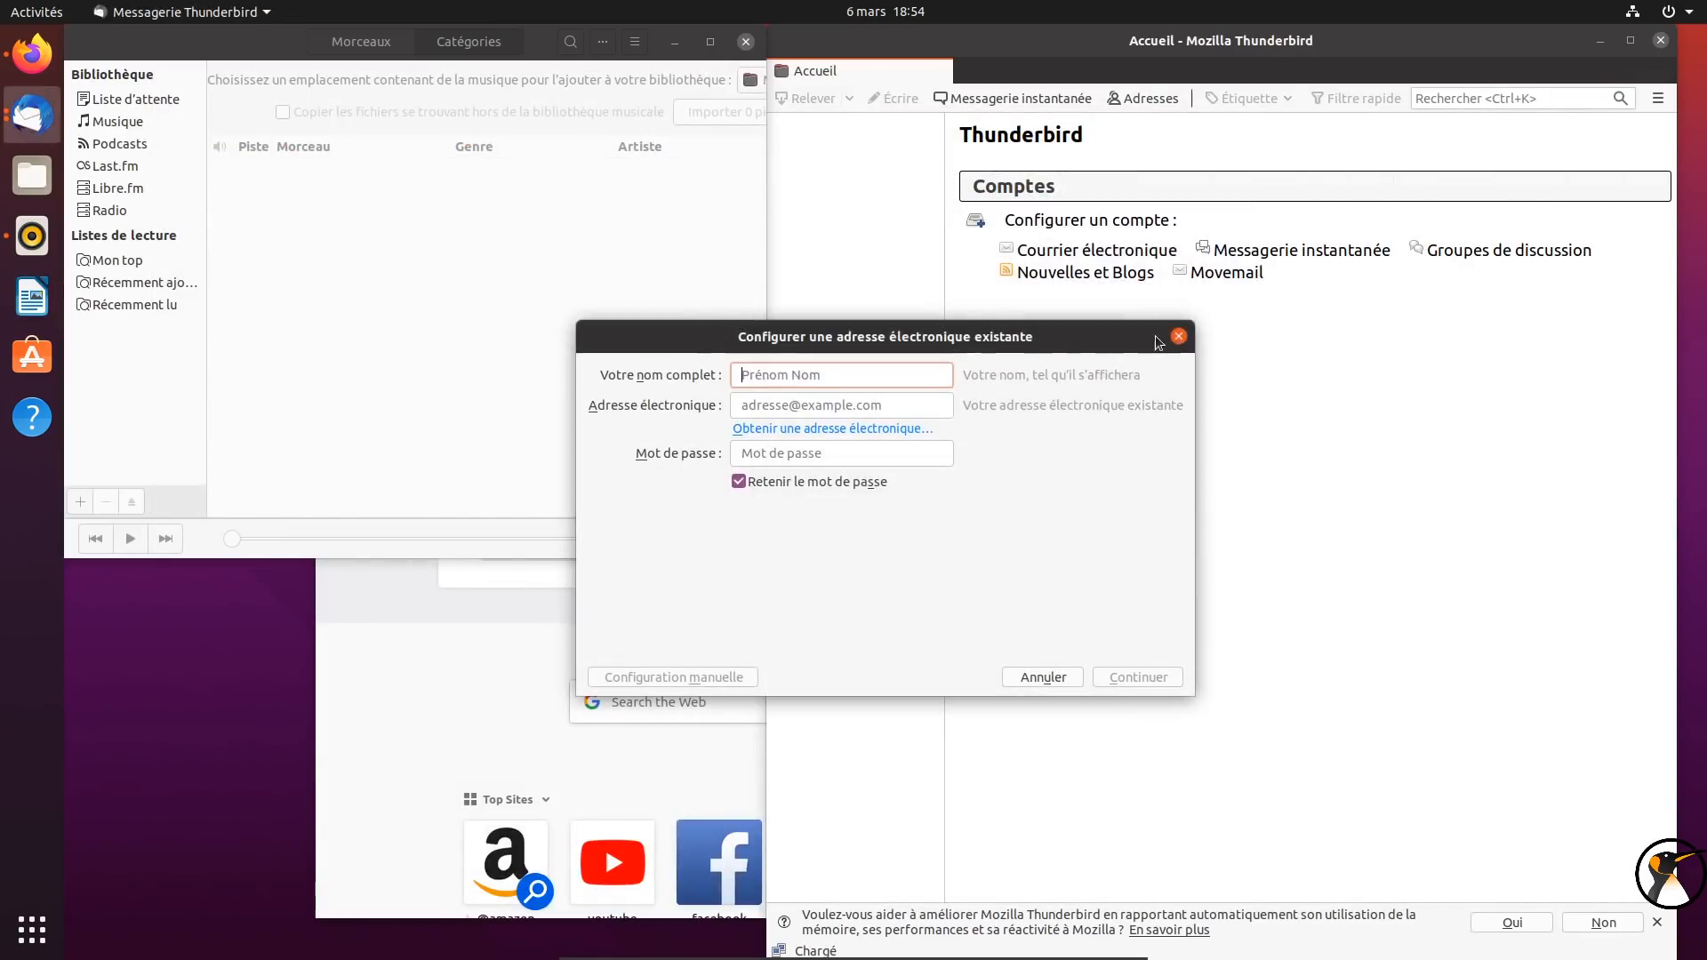
{"action": "left_click", "coordinate": [1176, 336]}
{"action": "left_click_drag", "start_coordinate": [1485, 75], "coordinate": [1228, 75]}
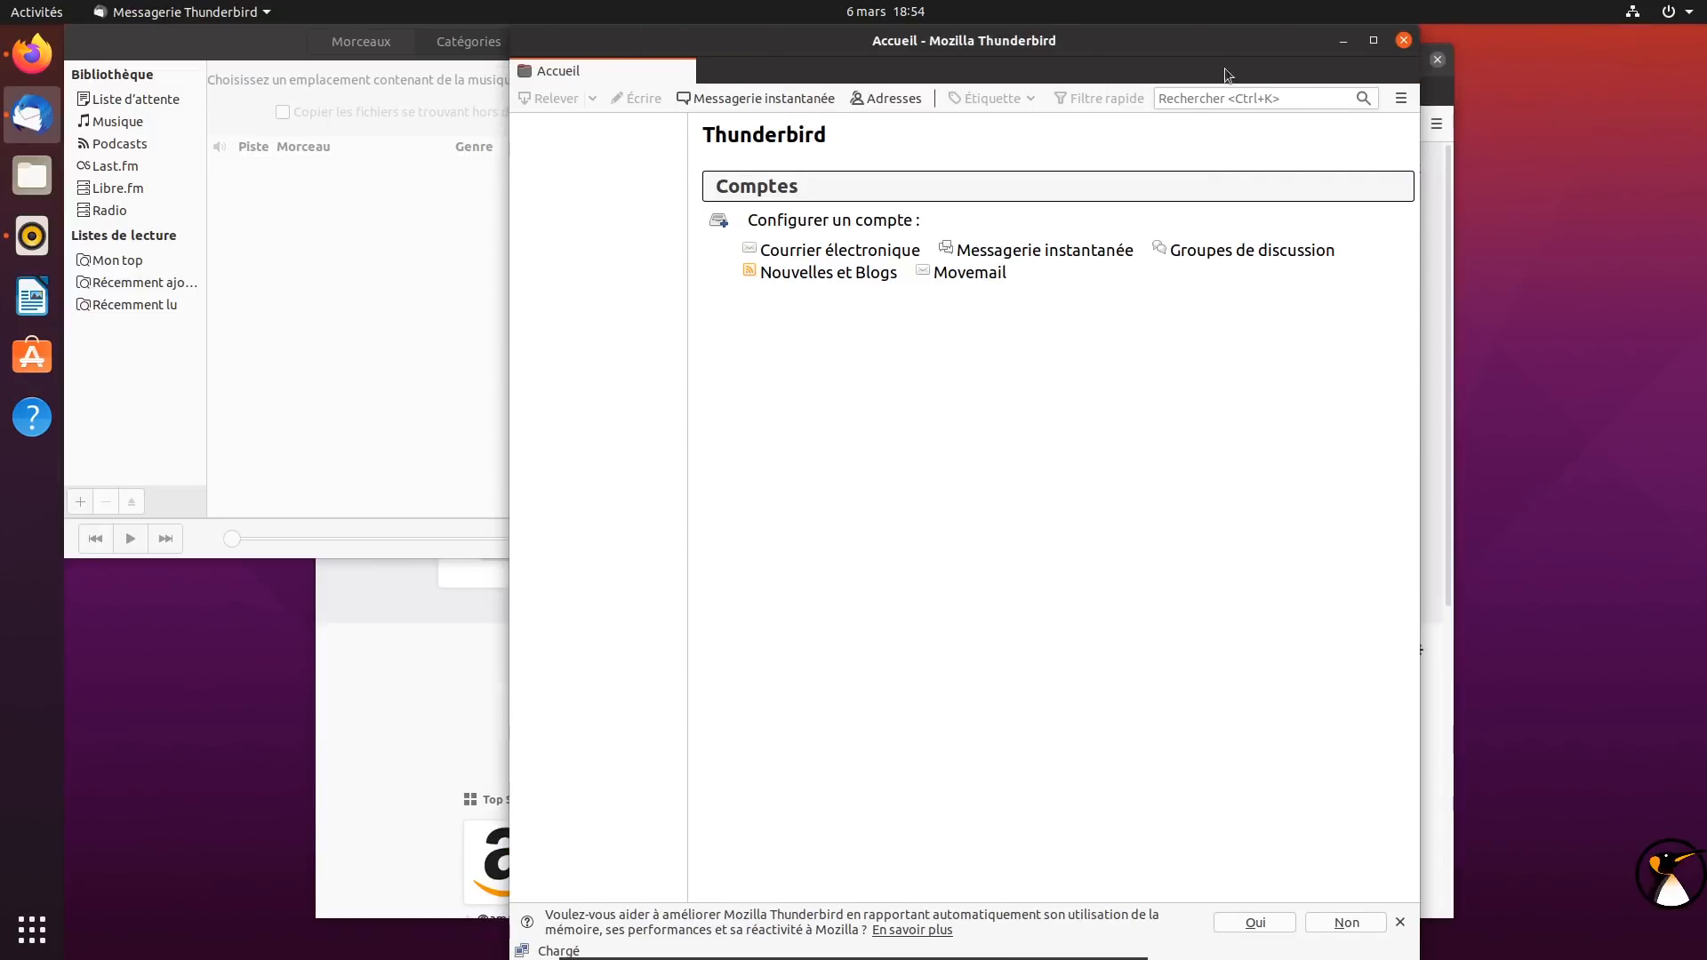
{"action": "right_click", "coordinate": [1225, 66]}
{"action": "left_click", "coordinate": [1263, 72]}
View the version information in À propos de Thunderbird, and close Thunderbird
{"action": "left_click", "coordinate": [925, 69]}
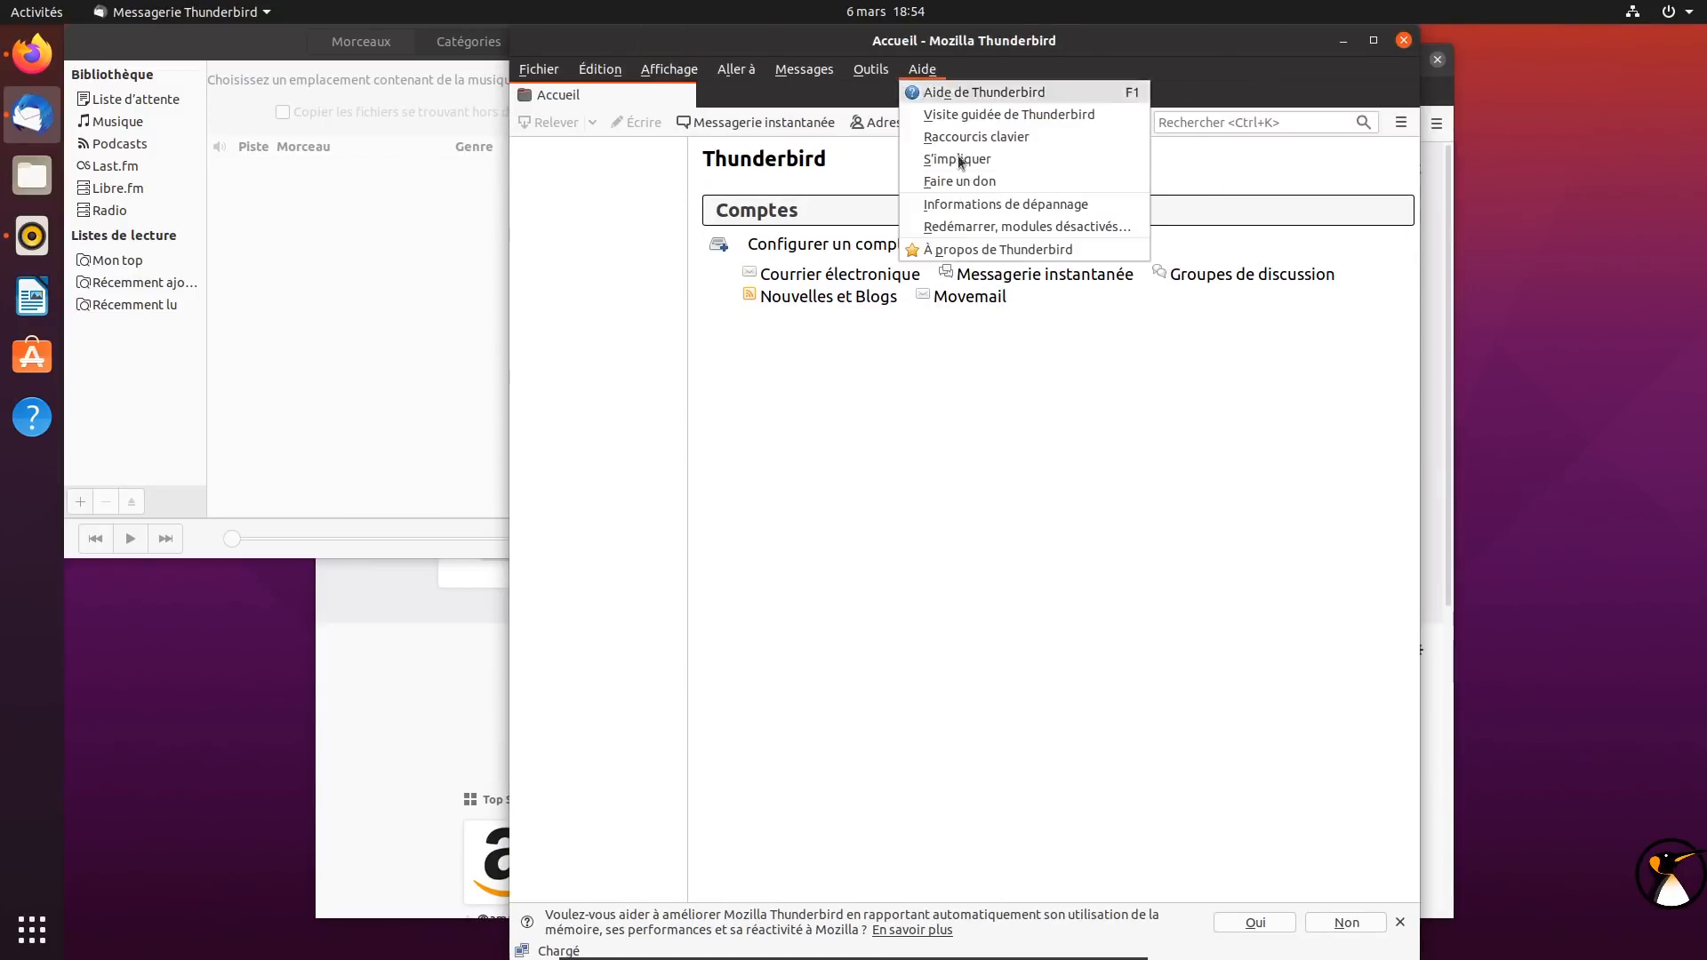
{"action": "left_click", "coordinate": [982, 252]}
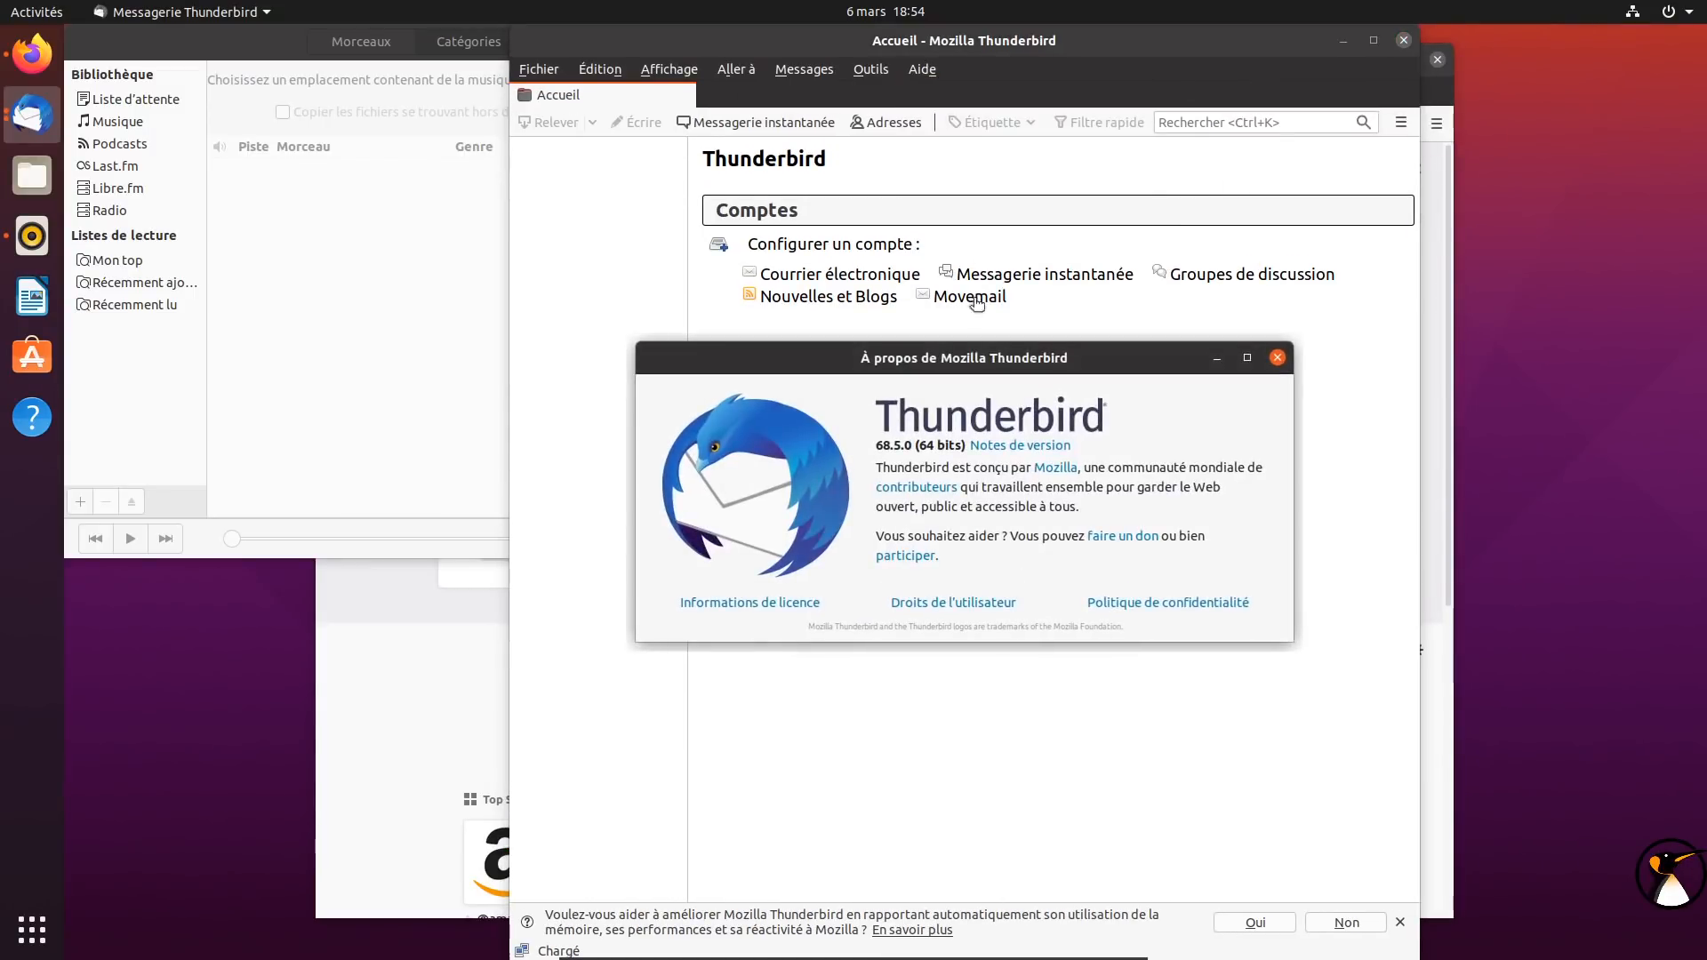
{"action": "left_click", "coordinate": [1278, 359]}
{"action": "left_click", "coordinate": [1402, 39]}
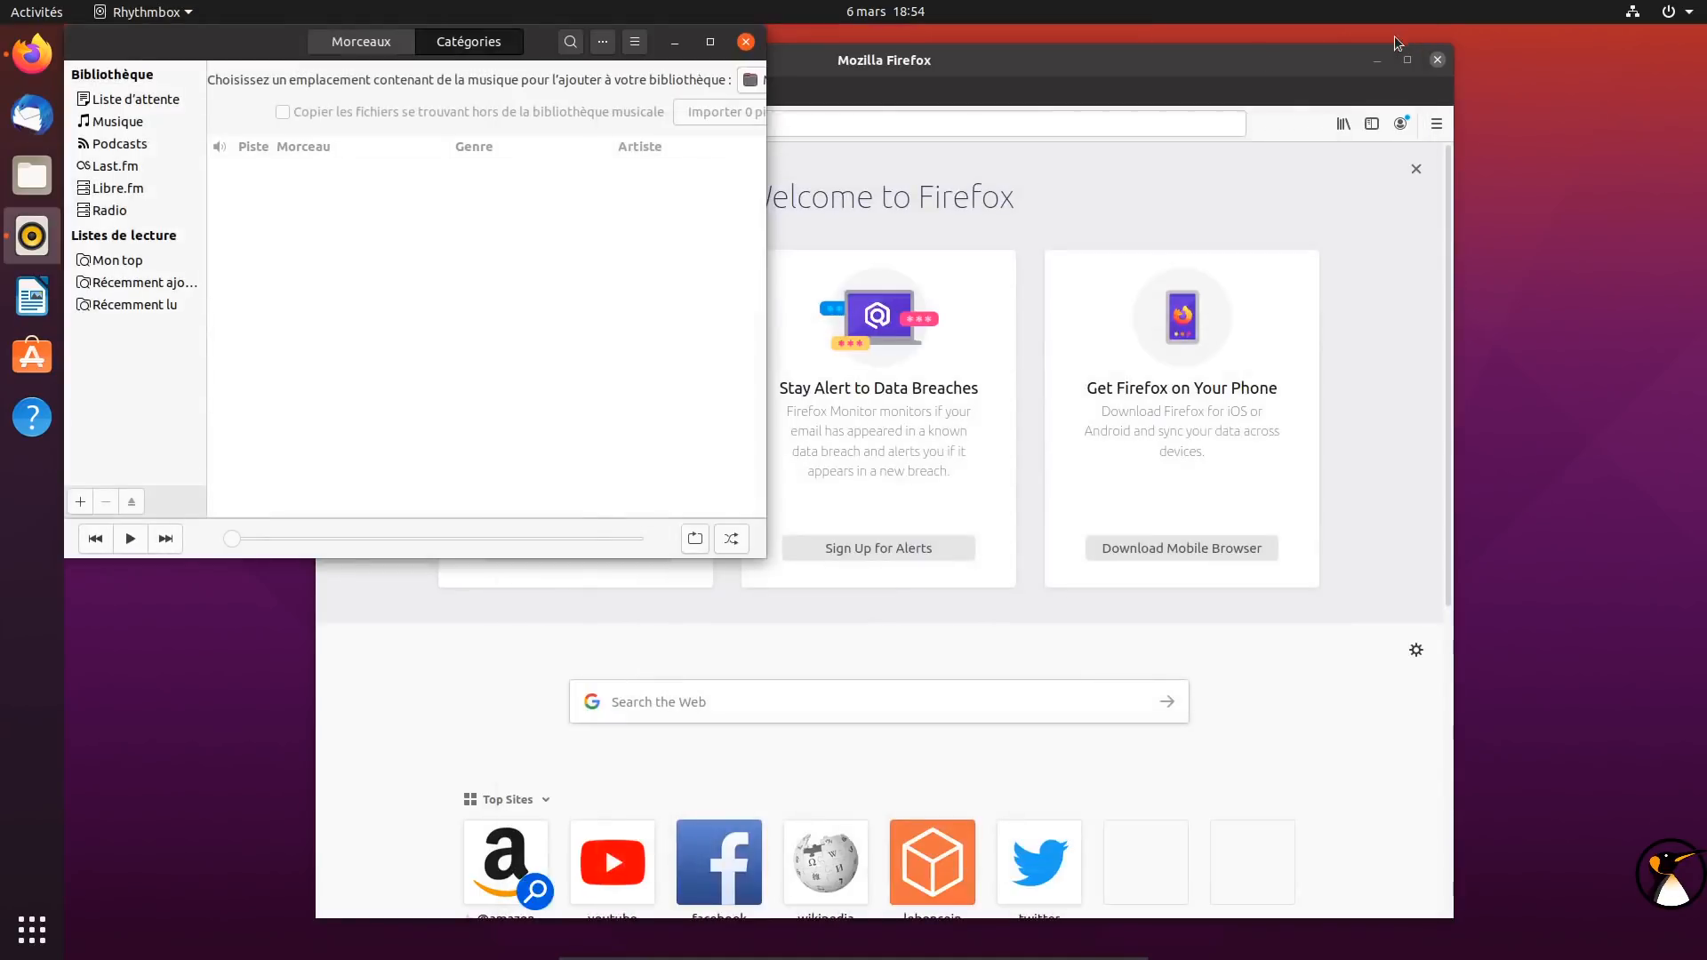
Move the Rhythmbox window toward the centre of the desktop, view its version information, and close it
{"action": "left_click_drag", "start_coordinate": [212, 48], "coordinate": [414, 218]}
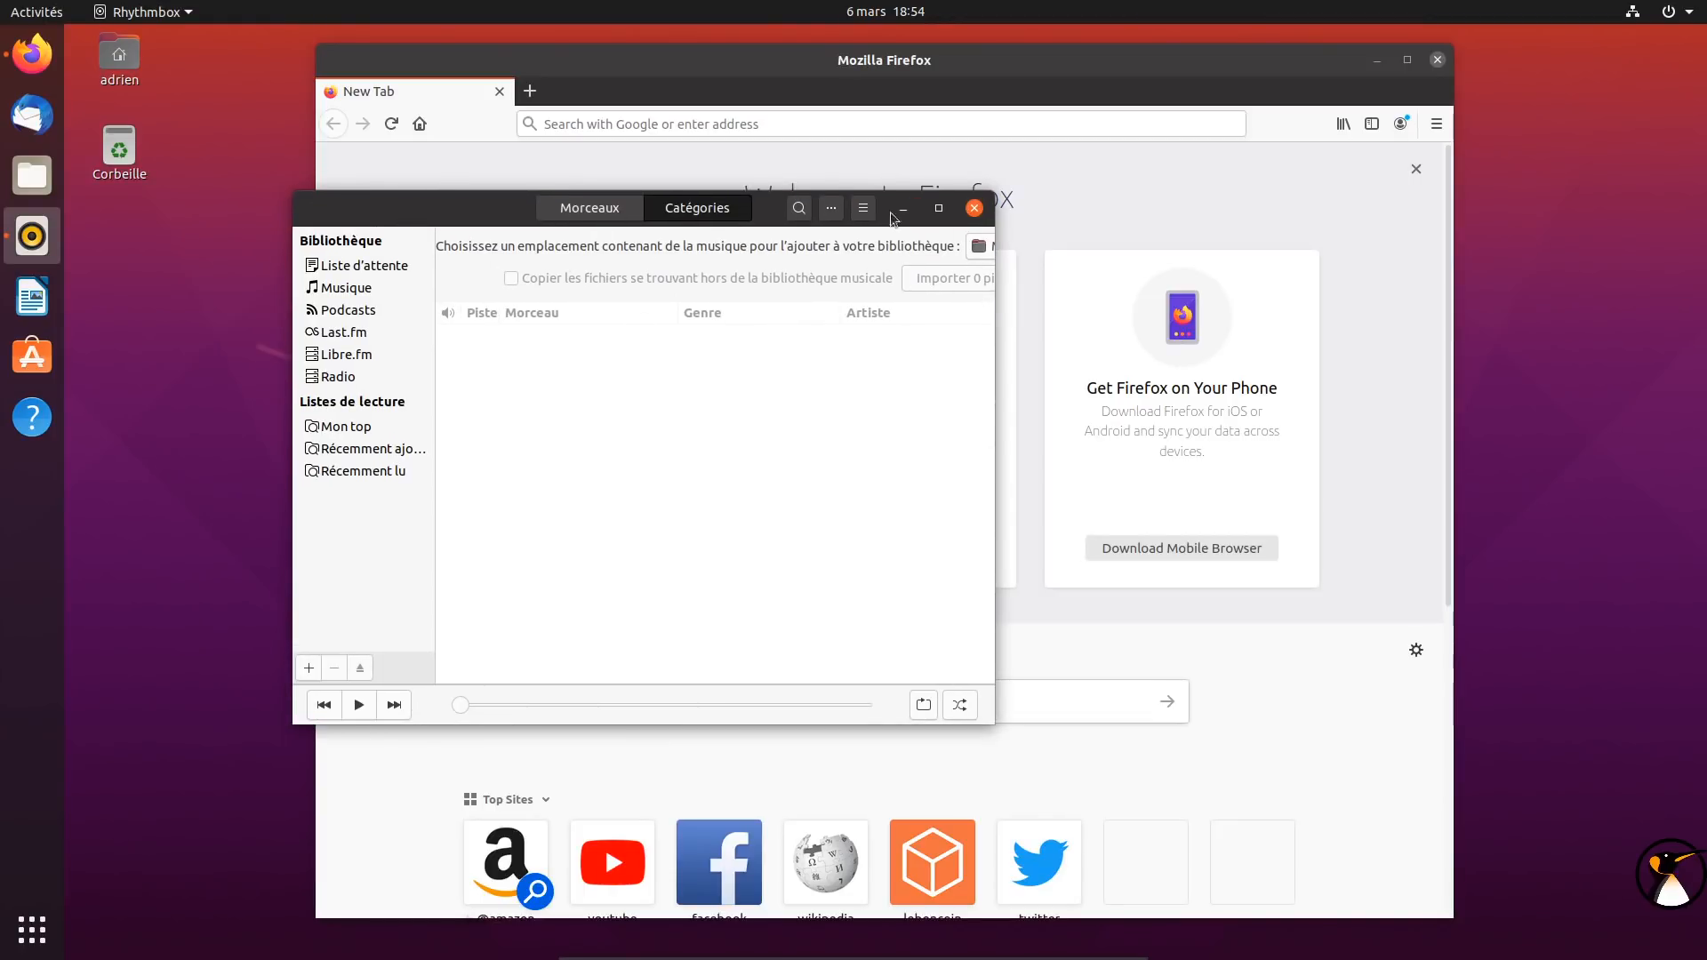
{"action": "left_click", "coordinate": [862, 208]}
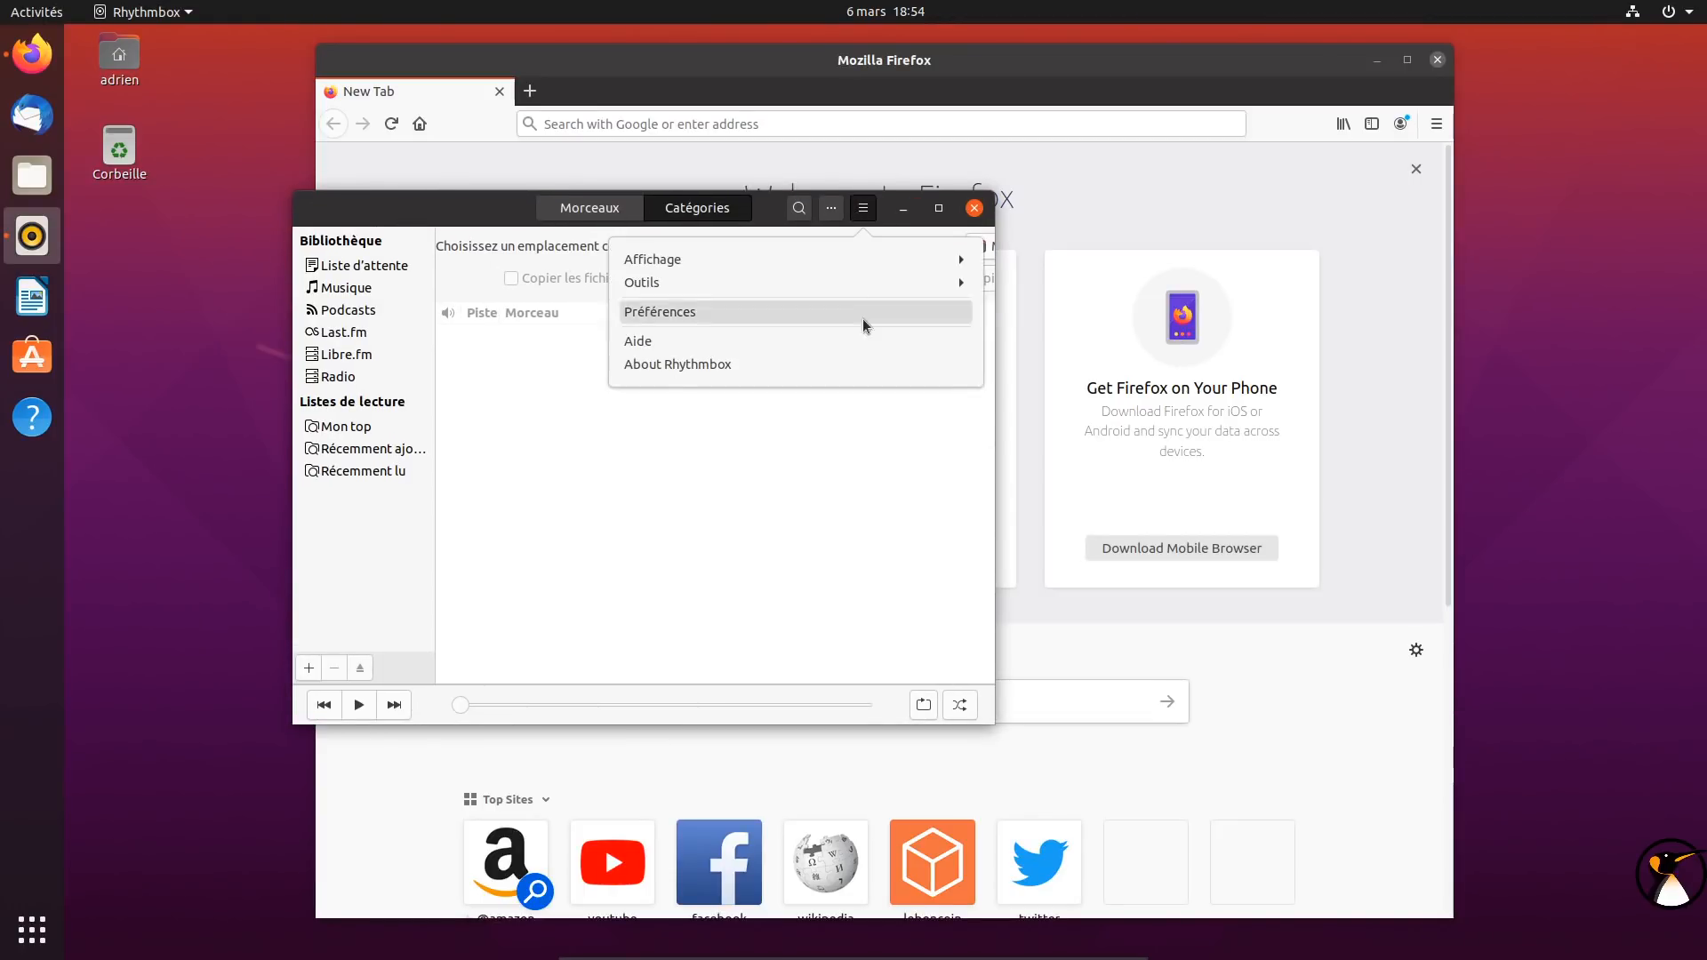
{"action": "left_click", "coordinate": [770, 363]}
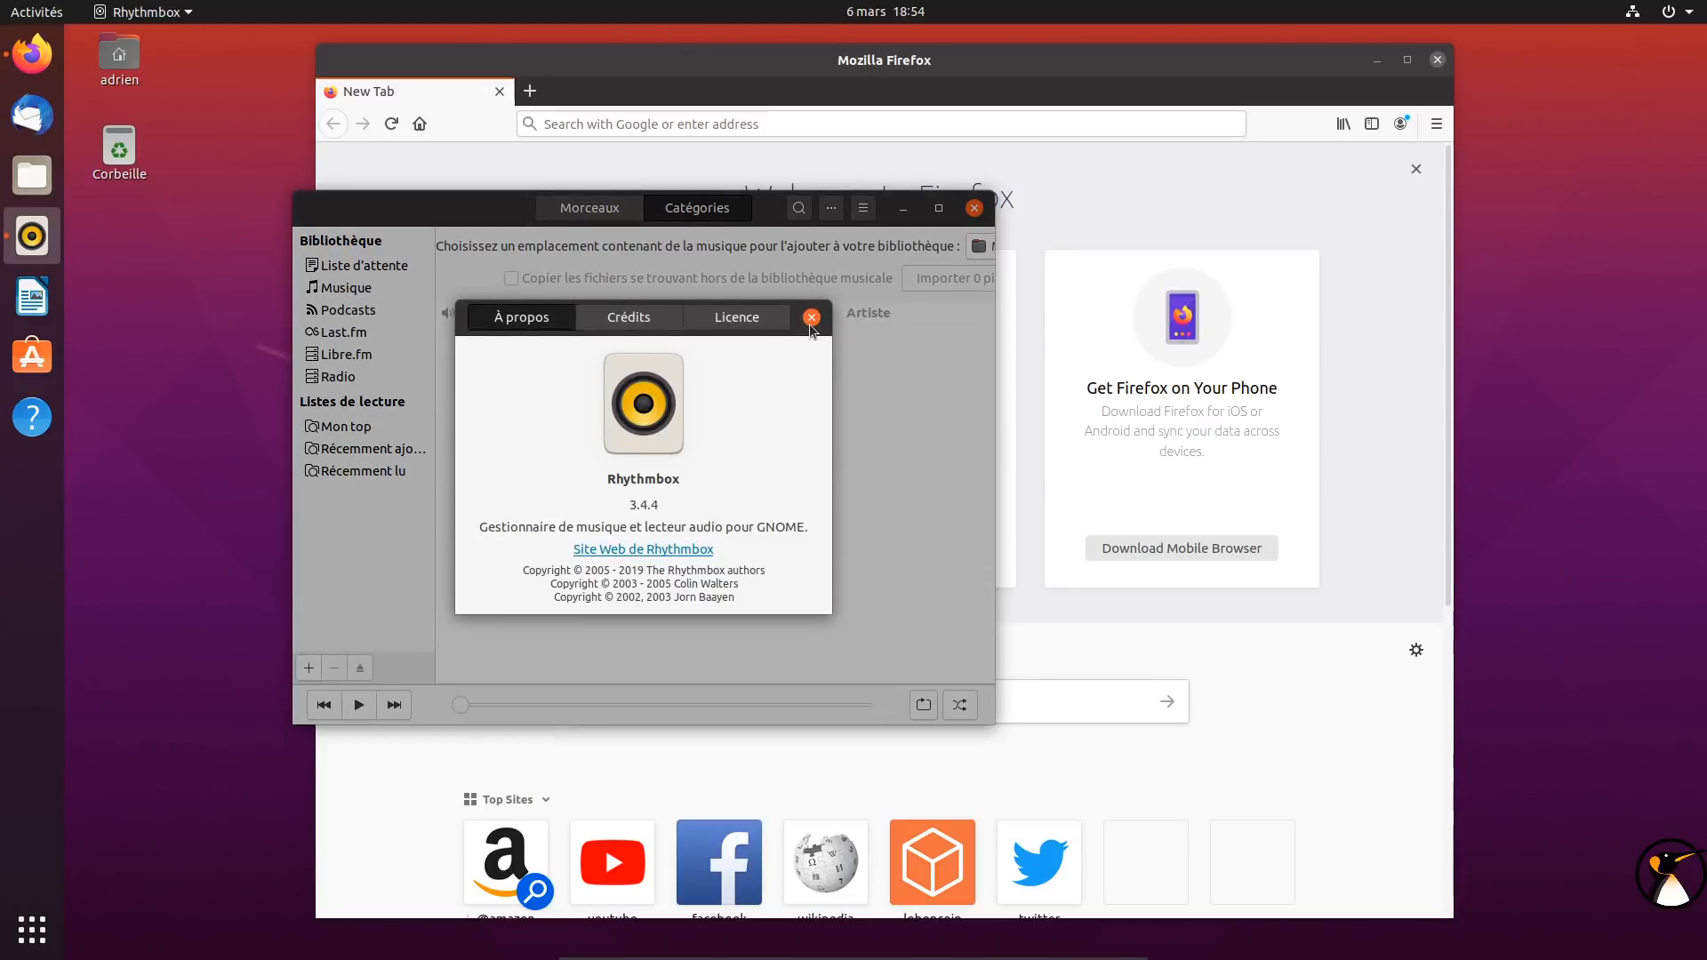
{"action": "left_click", "coordinate": [811, 318]}
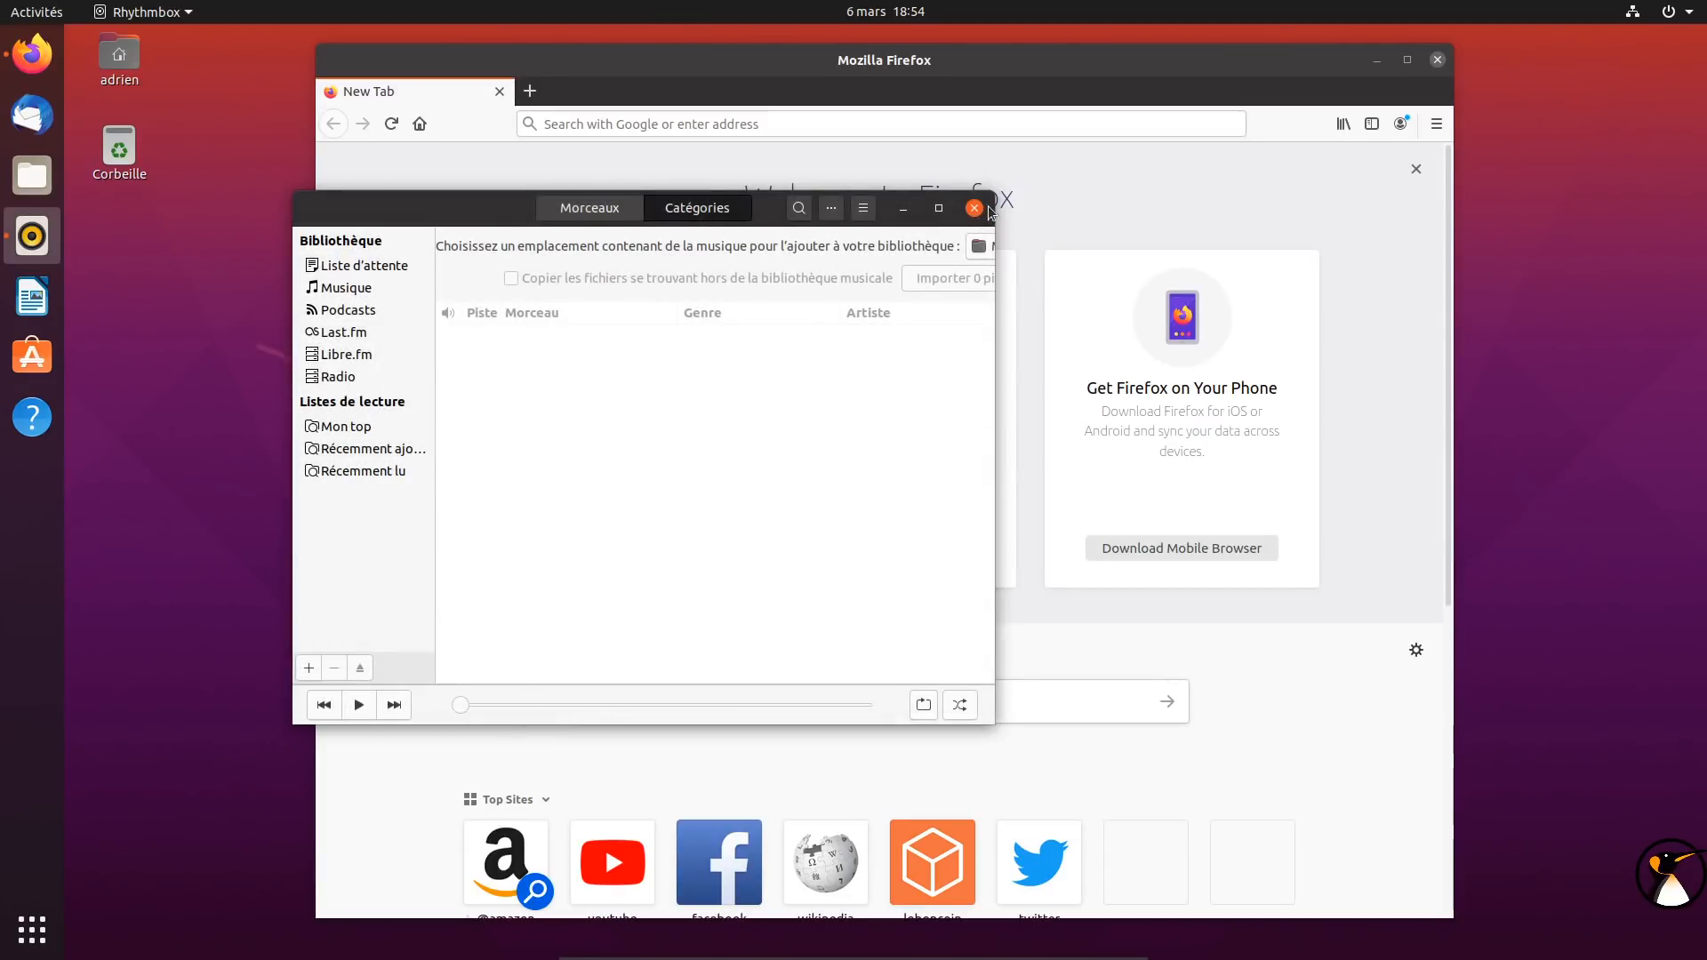
View the version information in About Mozilla Firefox, and close the dialog
{"action": "left_click", "coordinate": [1437, 123]}
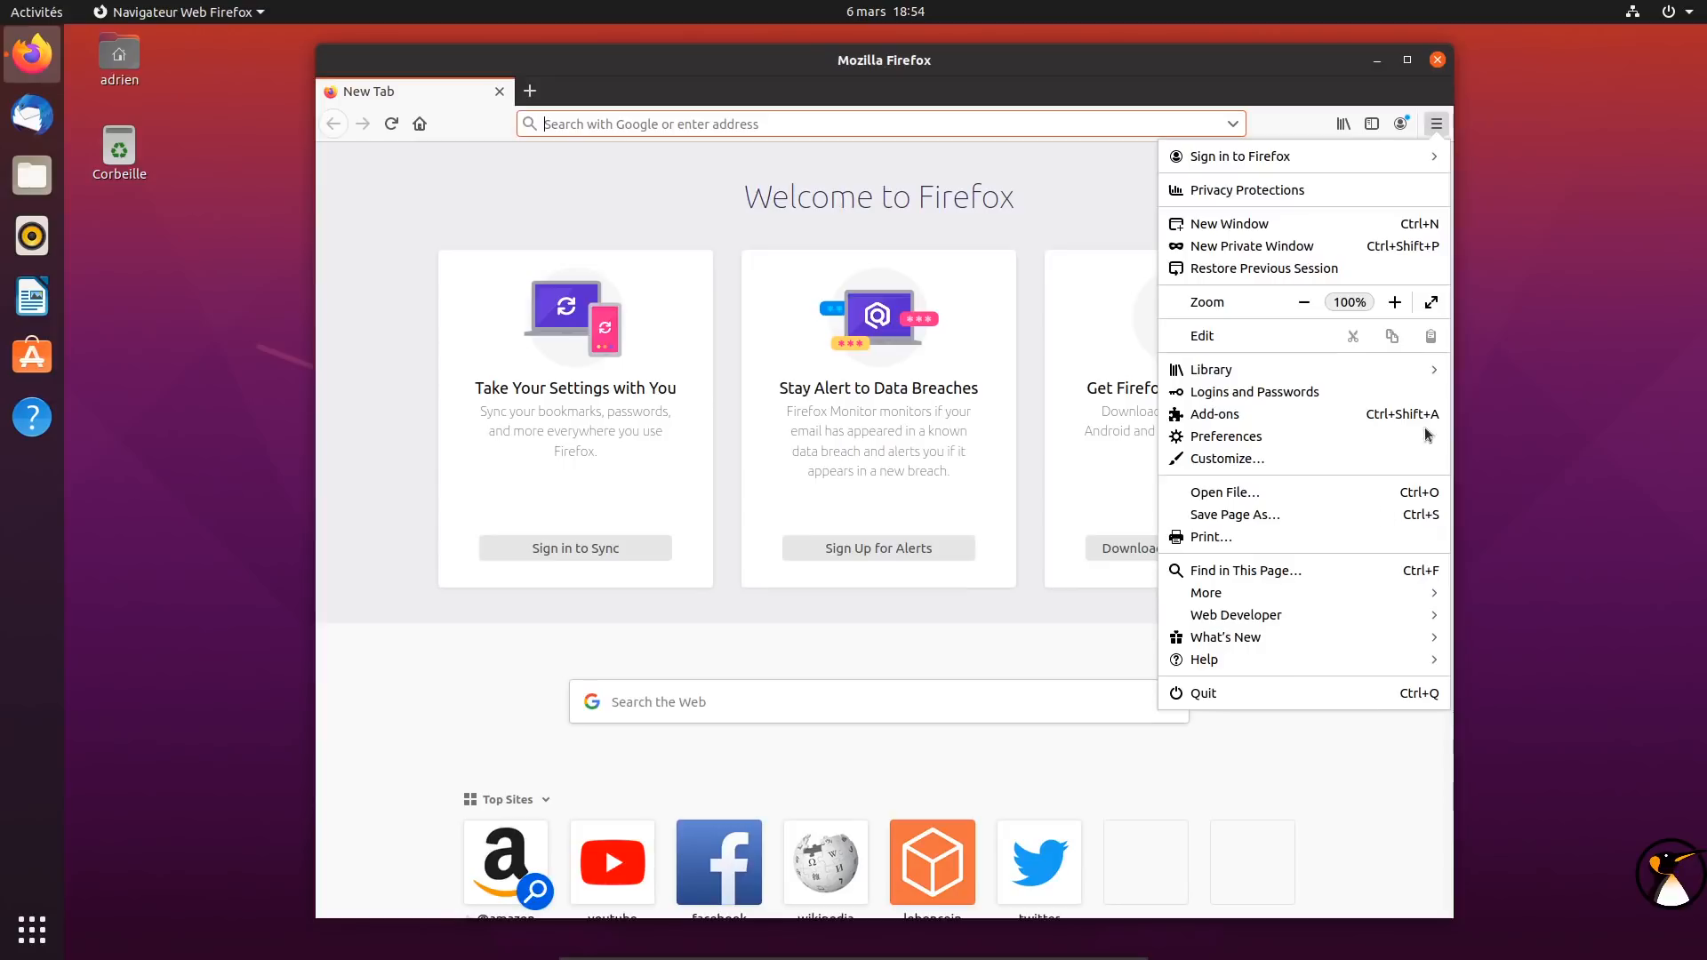
{"action": "left_click", "coordinate": [1273, 659]}
{"action": "left_click", "coordinate": [1218, 355]}
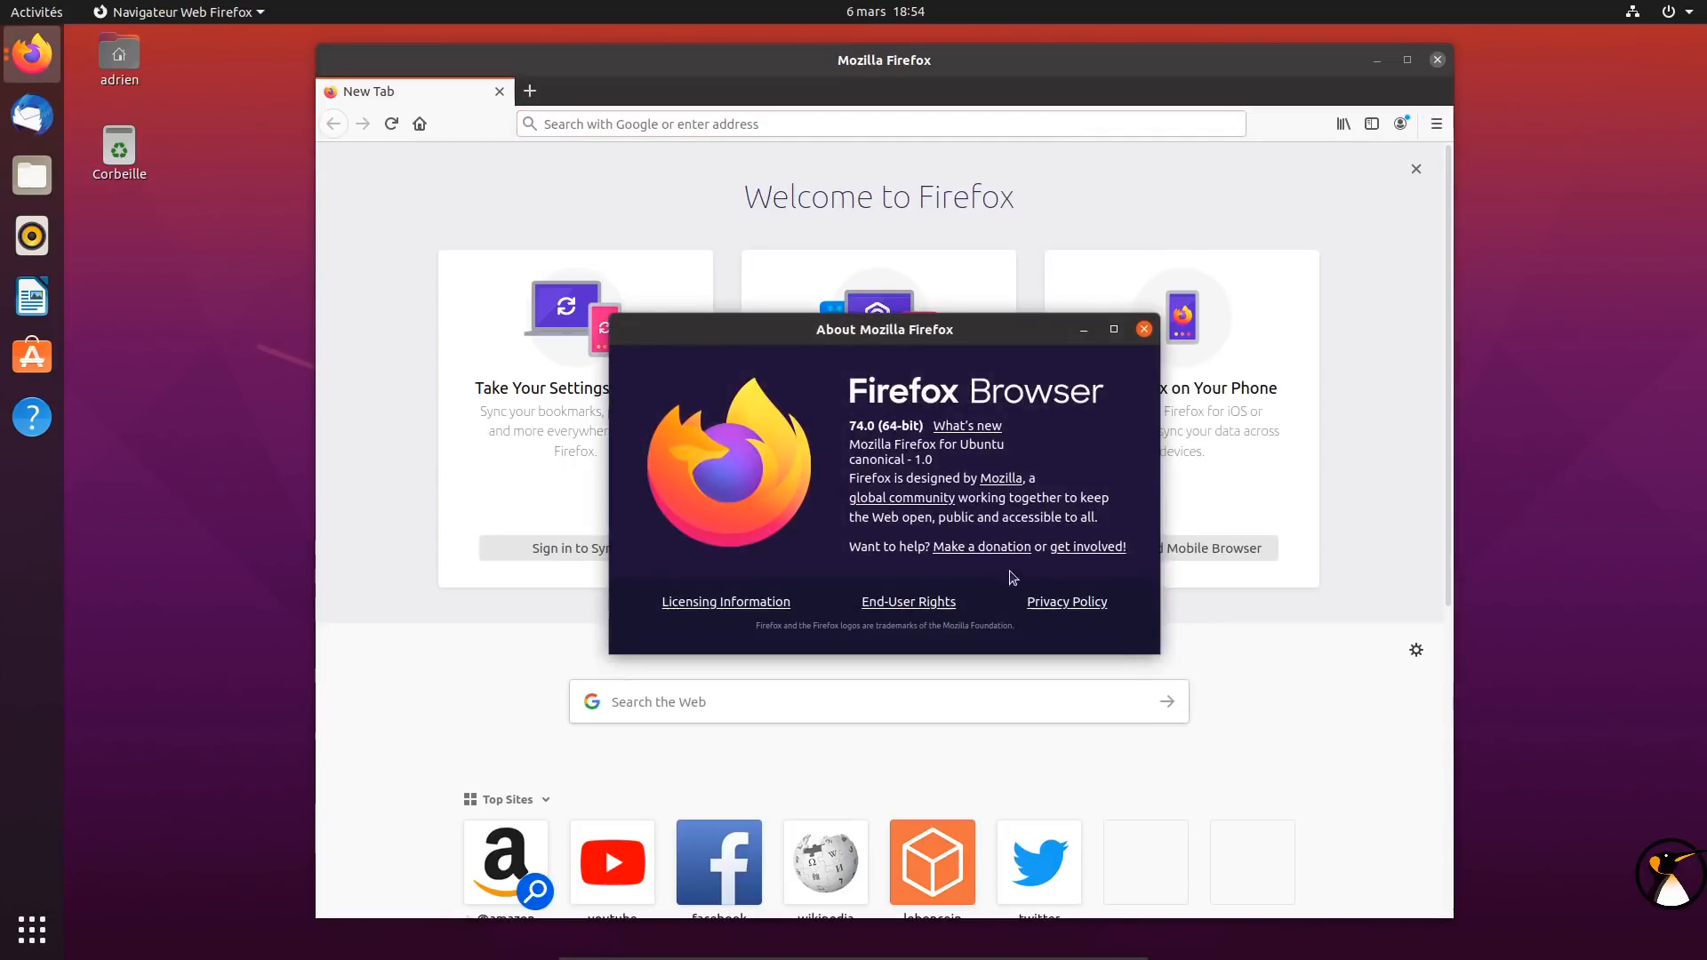
{"action": "left_click", "coordinate": [1144, 329]}
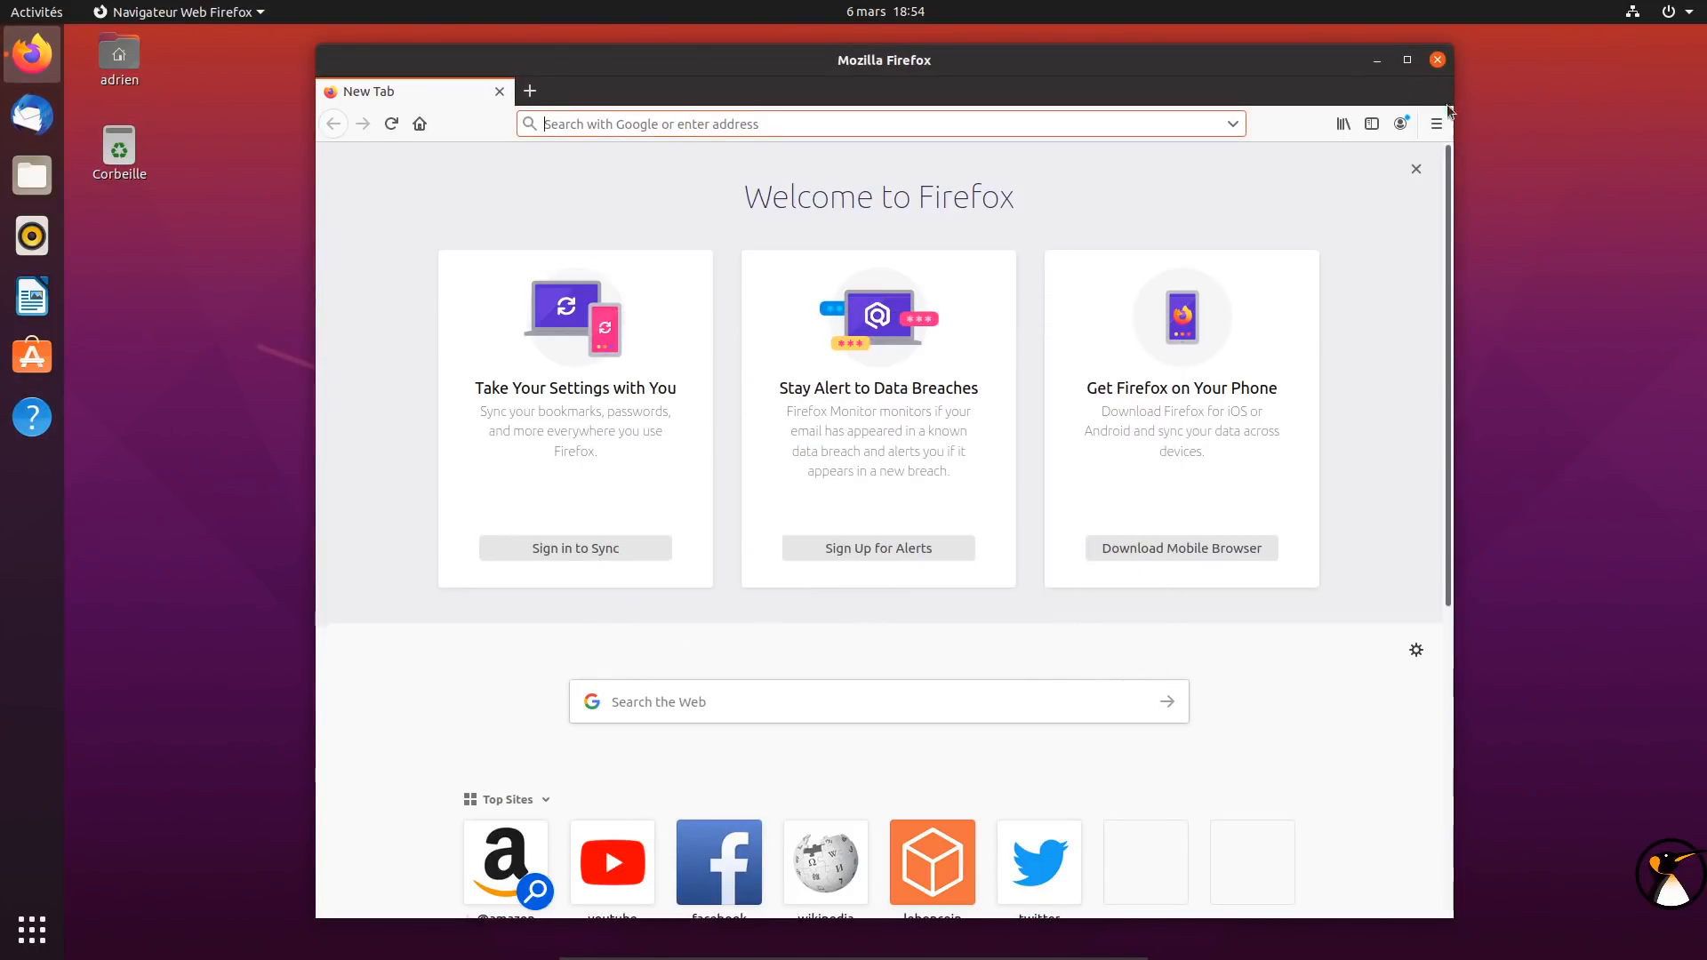
Open the Firefox preferences and find the Language section under General
{"action": "left_click", "coordinate": [1437, 123]}
{"action": "left_click", "coordinate": [1234, 440]}
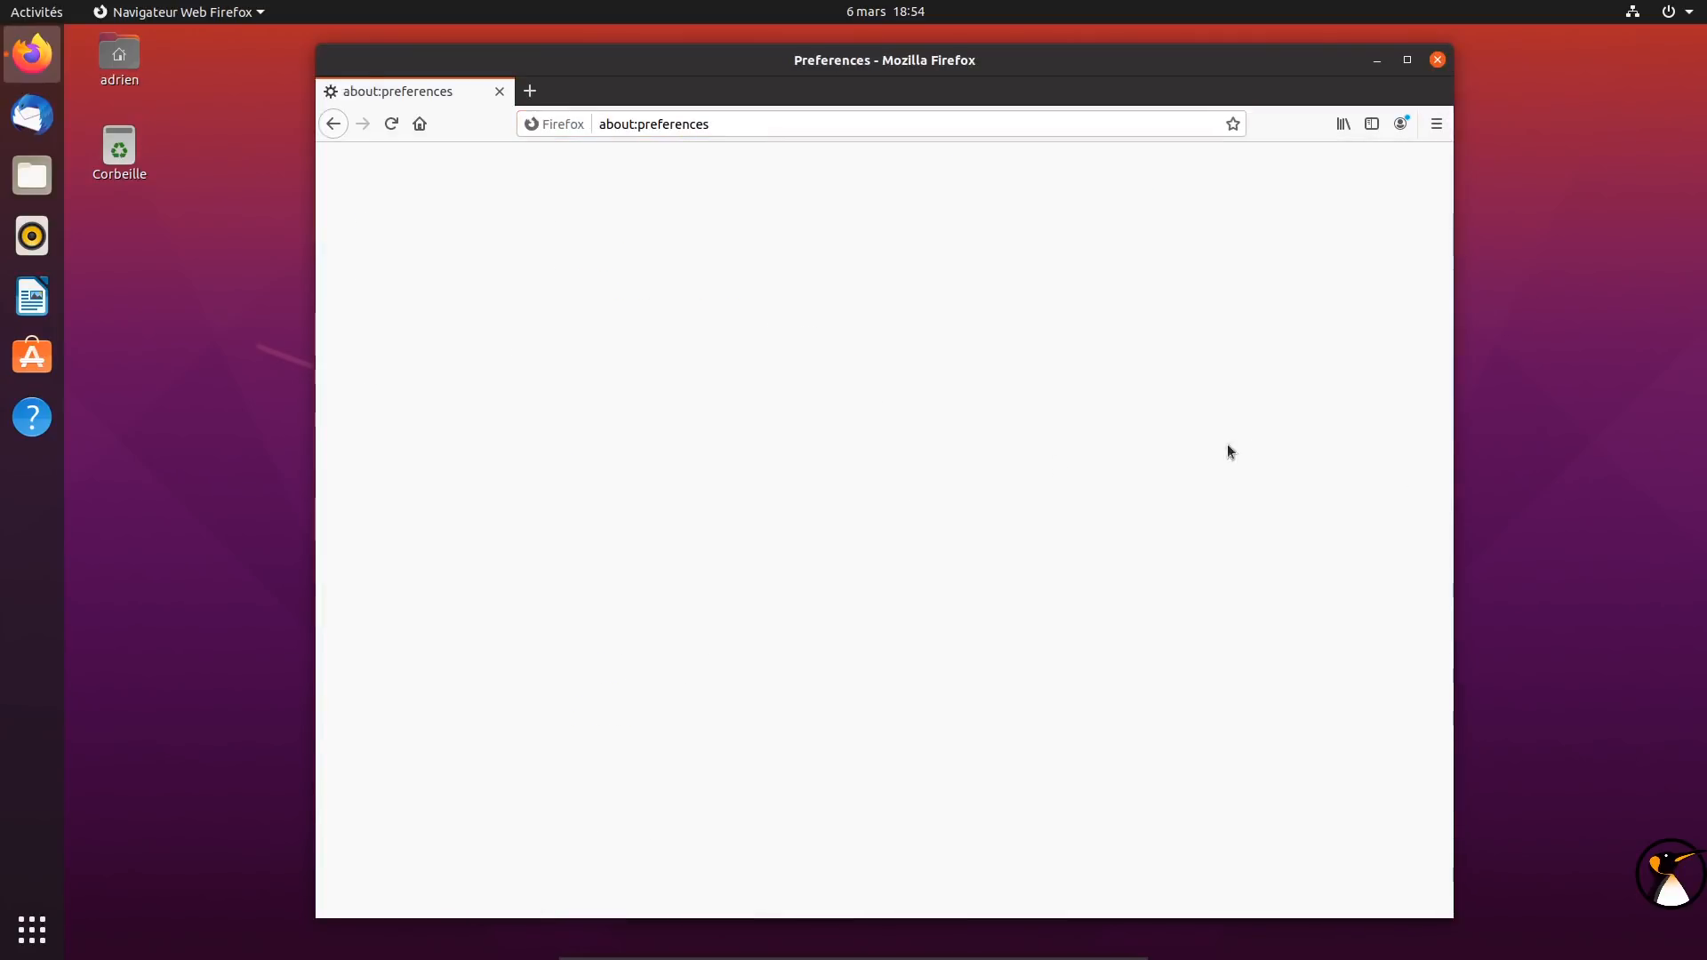
{"action": "scroll", "coordinate": [787, 485], "scroll_direction": "down", "scroll_amount": 4}
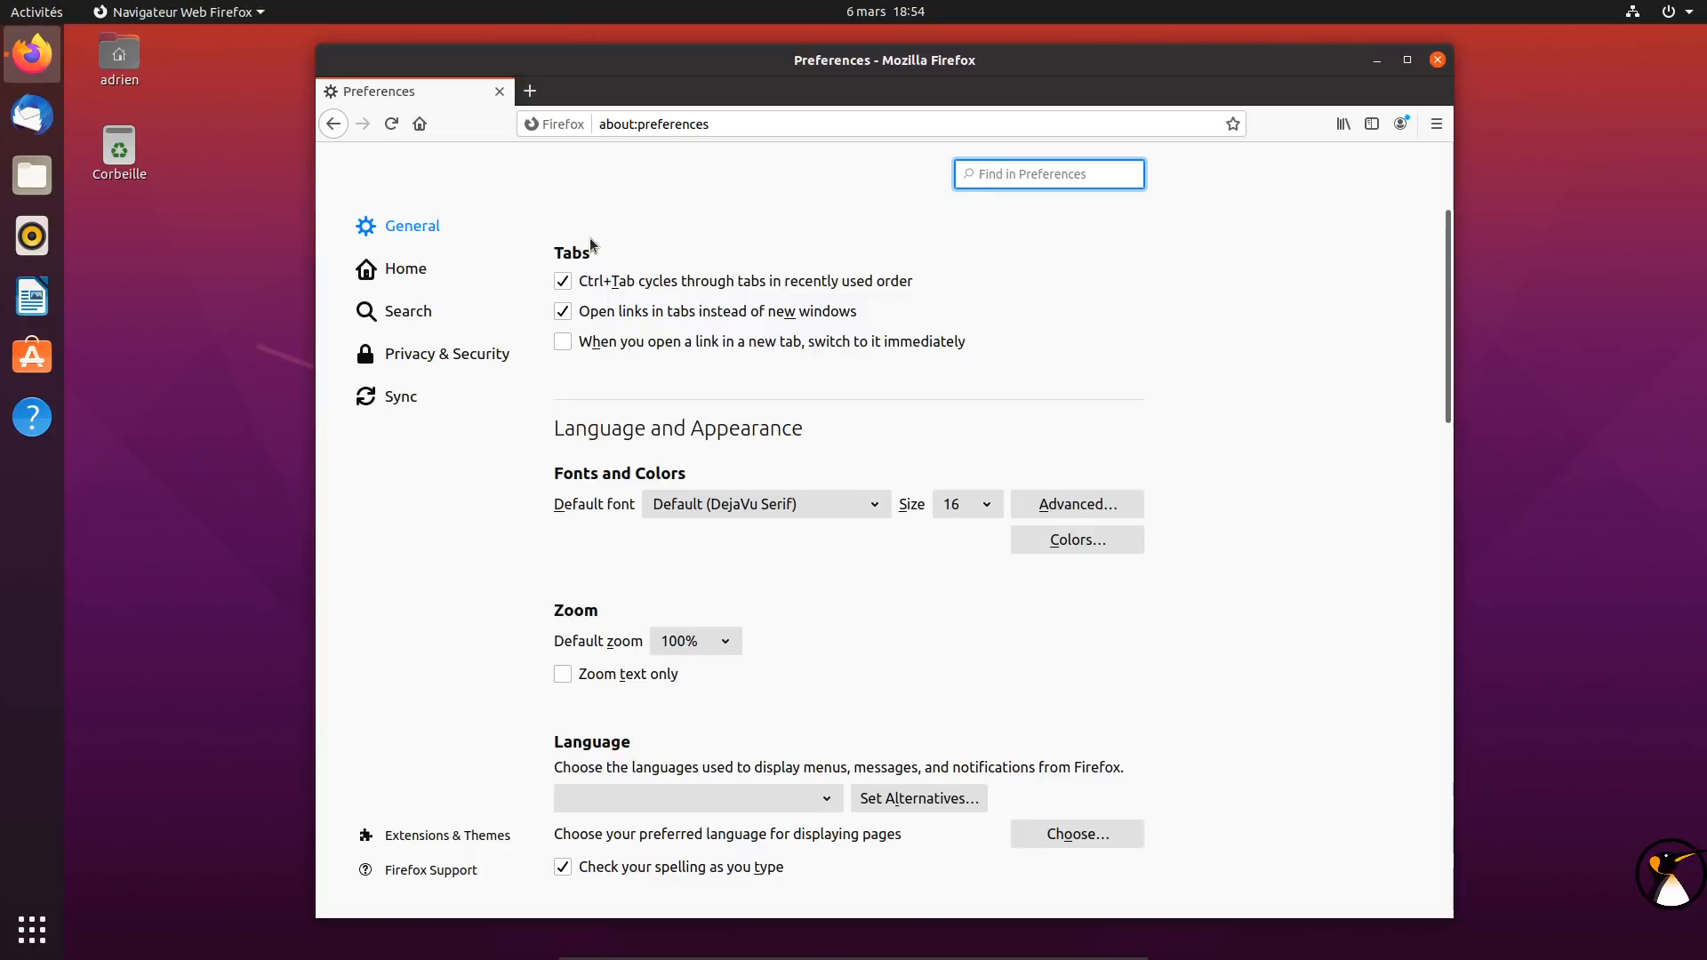
{"action": "scroll", "coordinate": [675, 226], "scroll_direction": "down", "scroll_amount": 4}
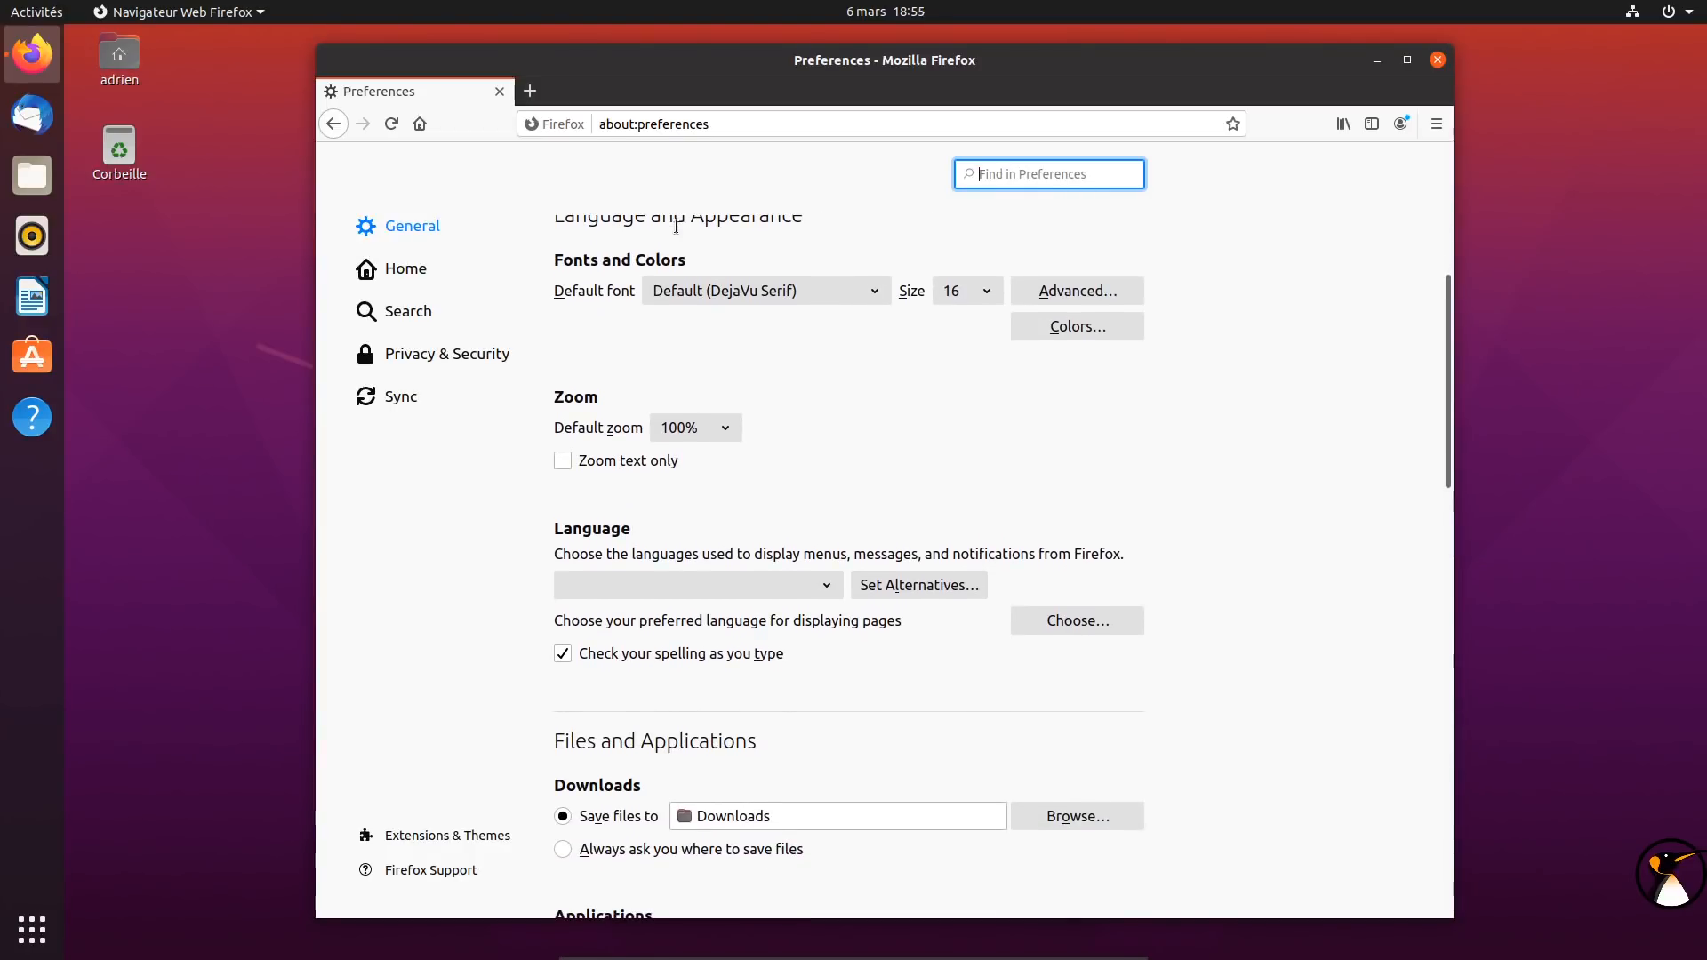
Try to set French as Firefox's display language by choosing it in Firefox Language Settings
{"action": "left_click", "coordinate": [684, 595]}
{"action": "left_click", "coordinate": [699, 619]}
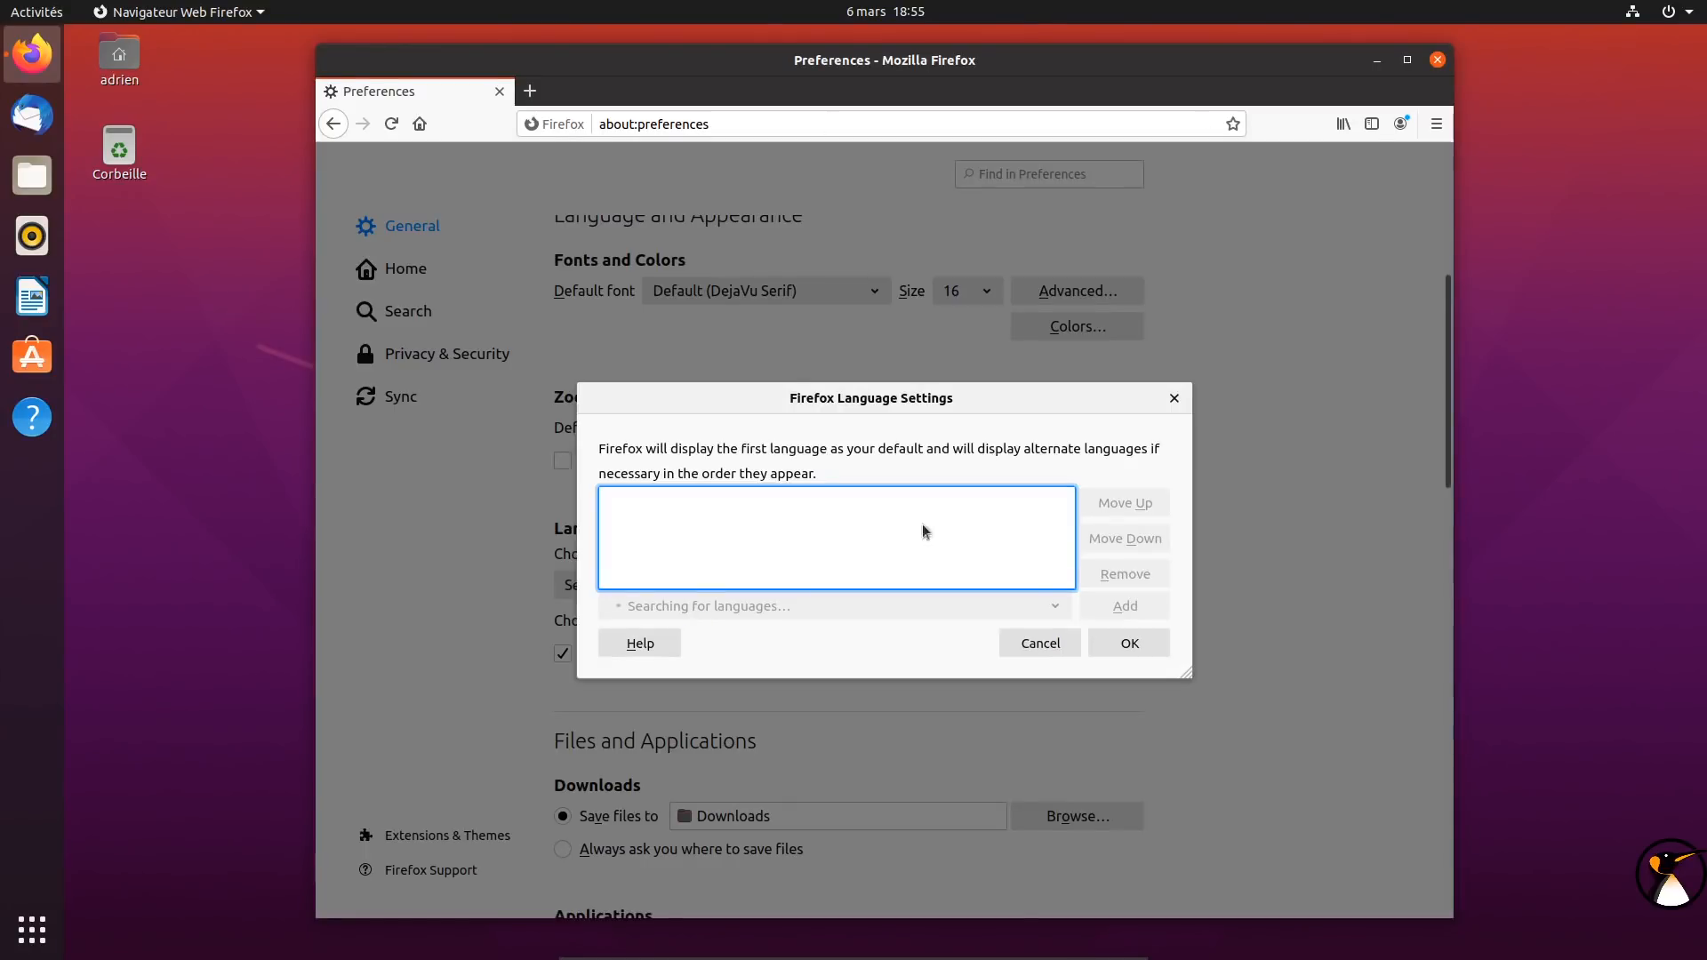
{"action": "left_click", "coordinate": [681, 610]}
{"action": "scroll", "coordinate": [667, 560], "scroll_direction": "down", "scroll_amount": 10}
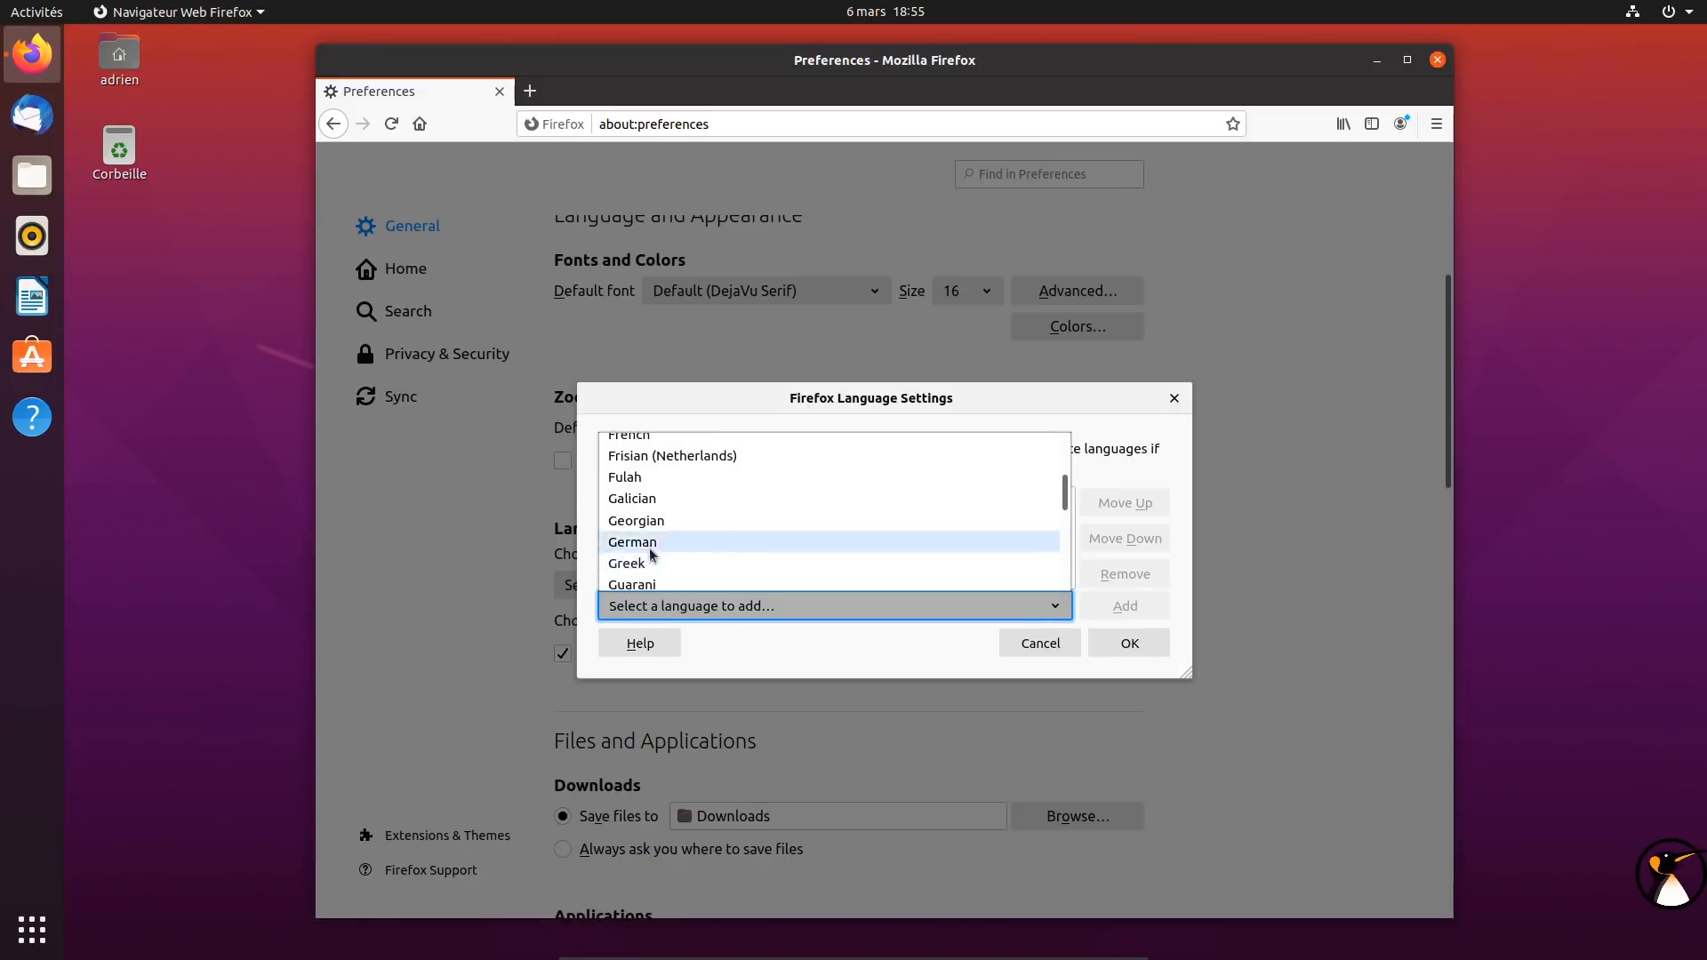
{"action": "scroll", "coordinate": [652, 533], "scroll_direction": "up", "scroll_amount": 1}
{"action": "left_click", "coordinate": [633, 496]}
{"action": "left_click", "coordinate": [1122, 645]}
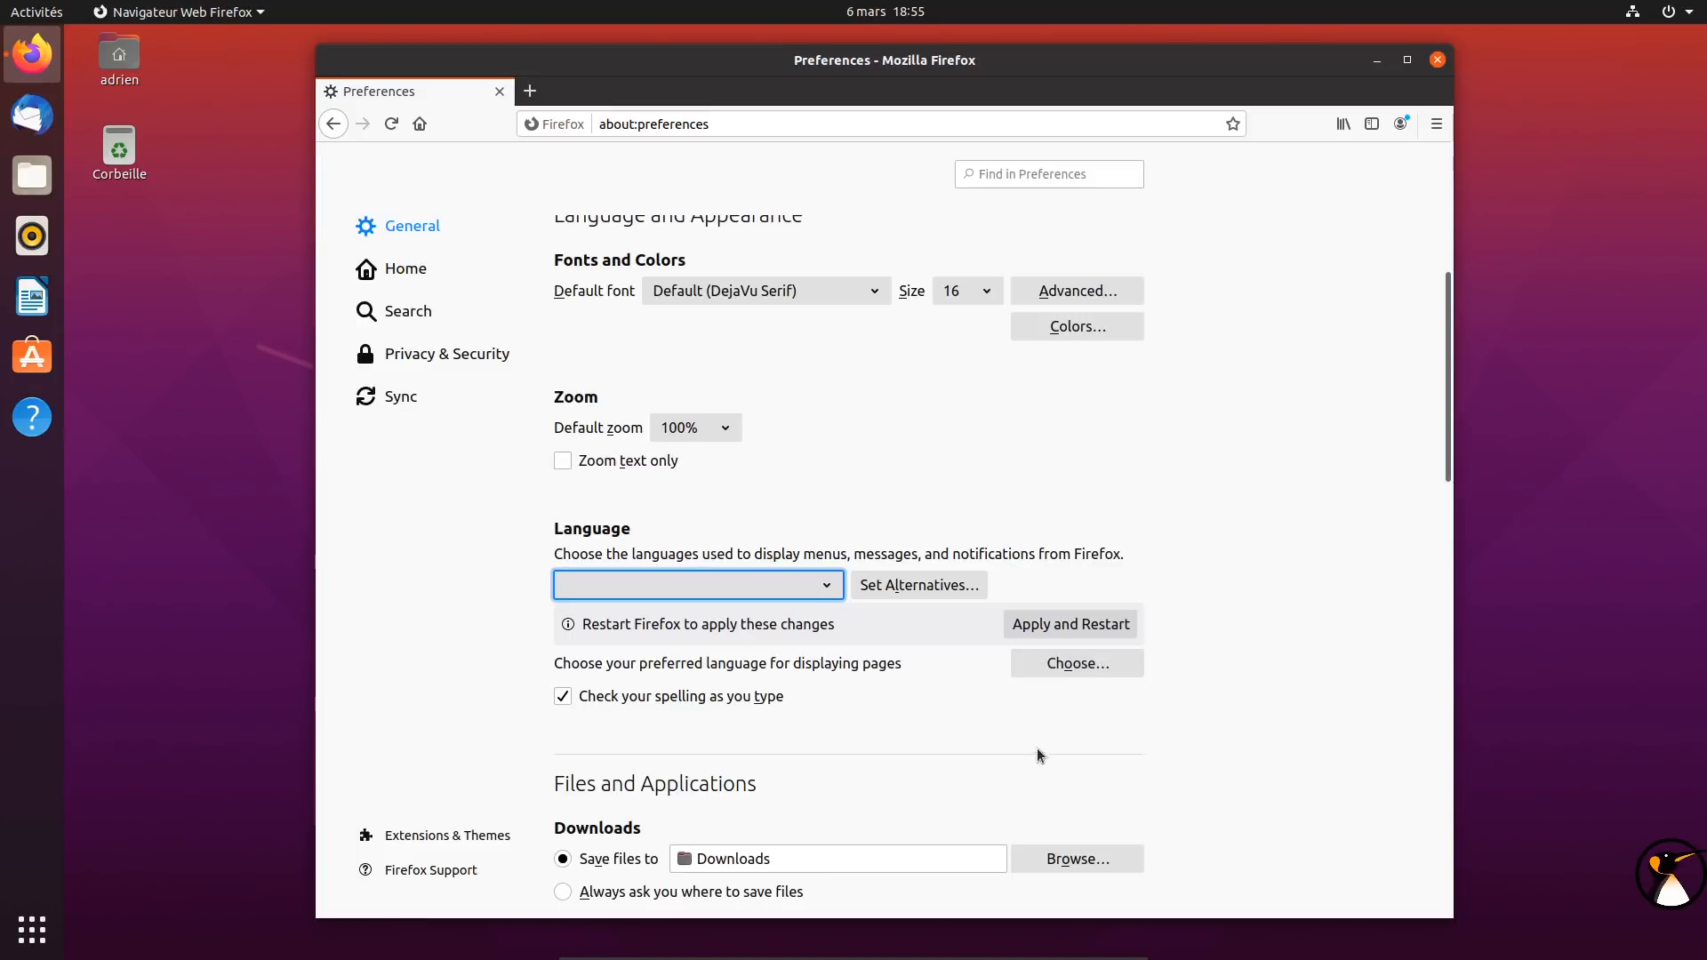
Add French to the Firefox display languages, accept the language settings, and apply the change by restarting Firefox
{"action": "left_click", "coordinate": [786, 587]}
{"action": "left_click", "coordinate": [760, 611]}
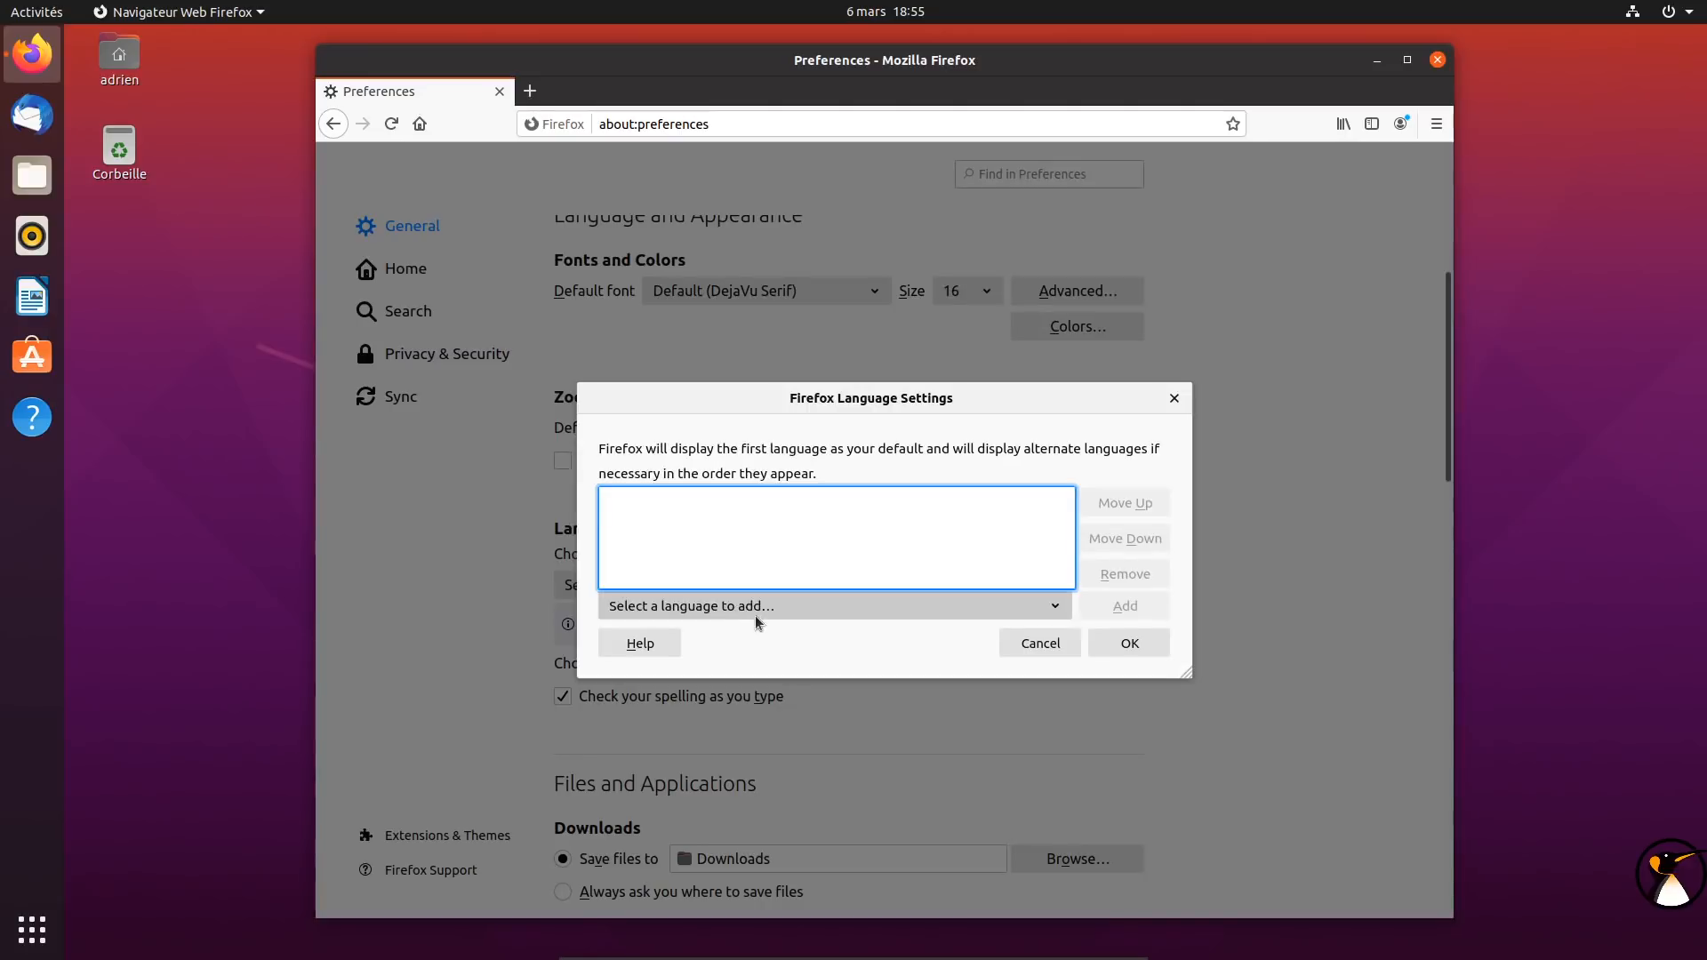
{"action": "left_click", "coordinate": [729, 614]}
{"action": "scroll", "coordinate": [751, 571], "scroll_direction": "down", "scroll_amount": 5}
{"action": "scroll", "coordinate": [697, 570], "scroll_direction": "down", "scroll_amount": 5}
{"action": "left_click", "coordinate": [663, 500]}
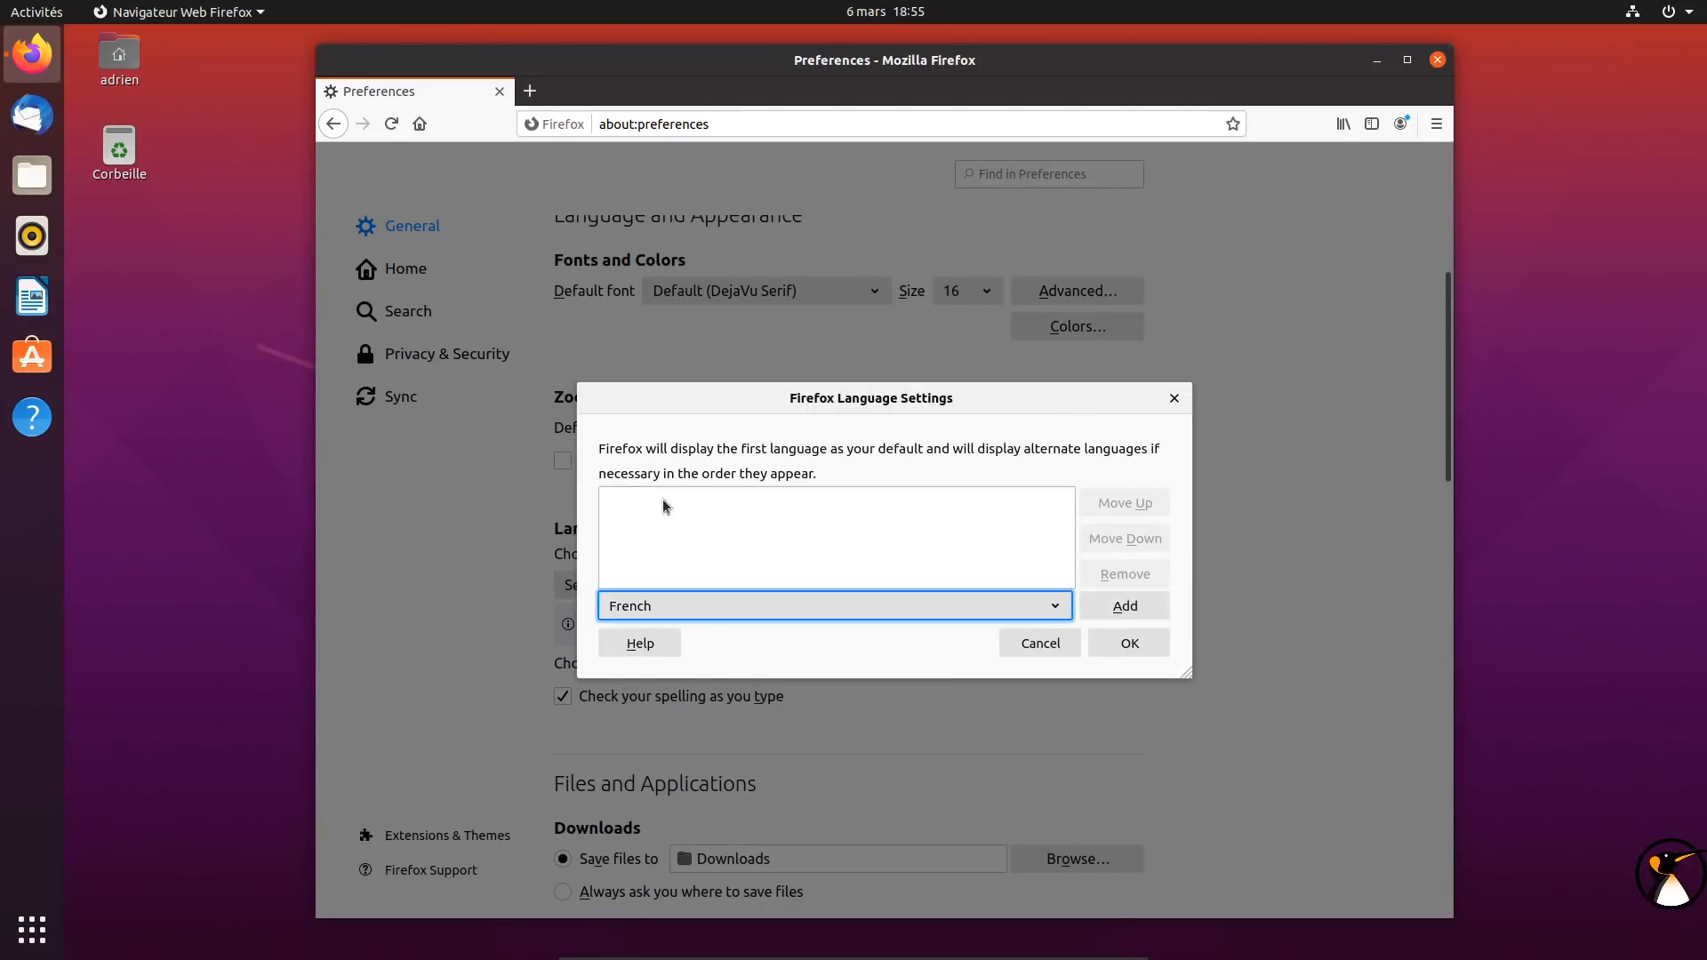
{"action": "left_click", "coordinate": [1086, 608]}
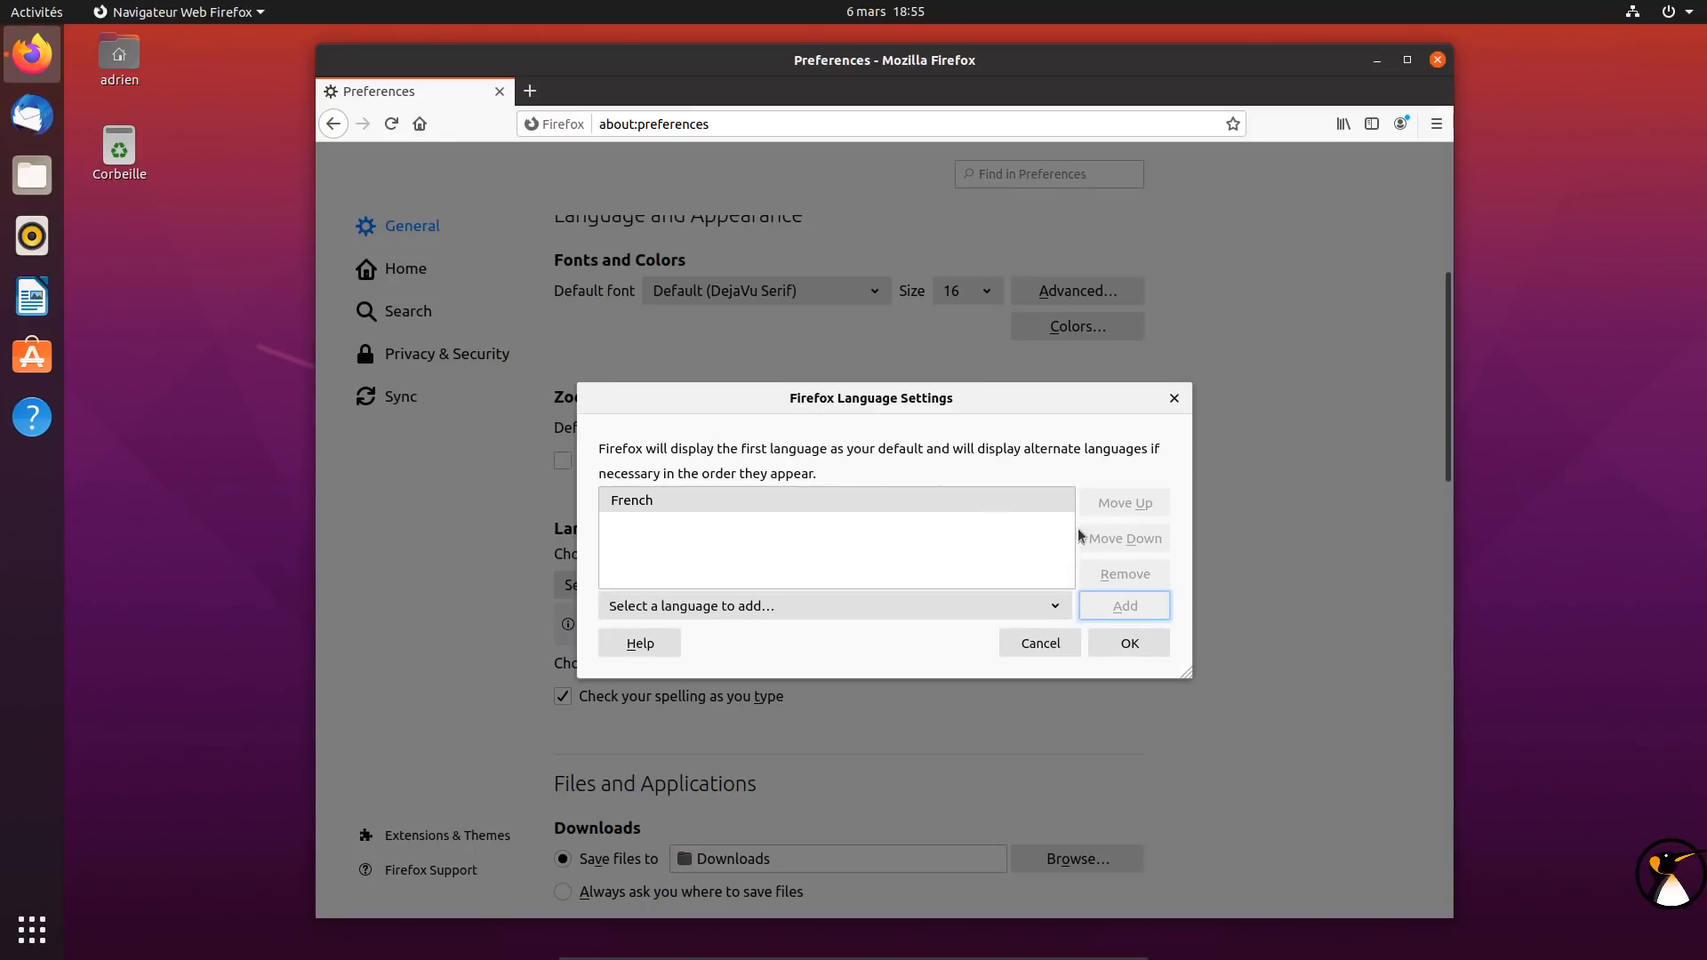
{"action": "left_click", "coordinate": [1129, 642]}
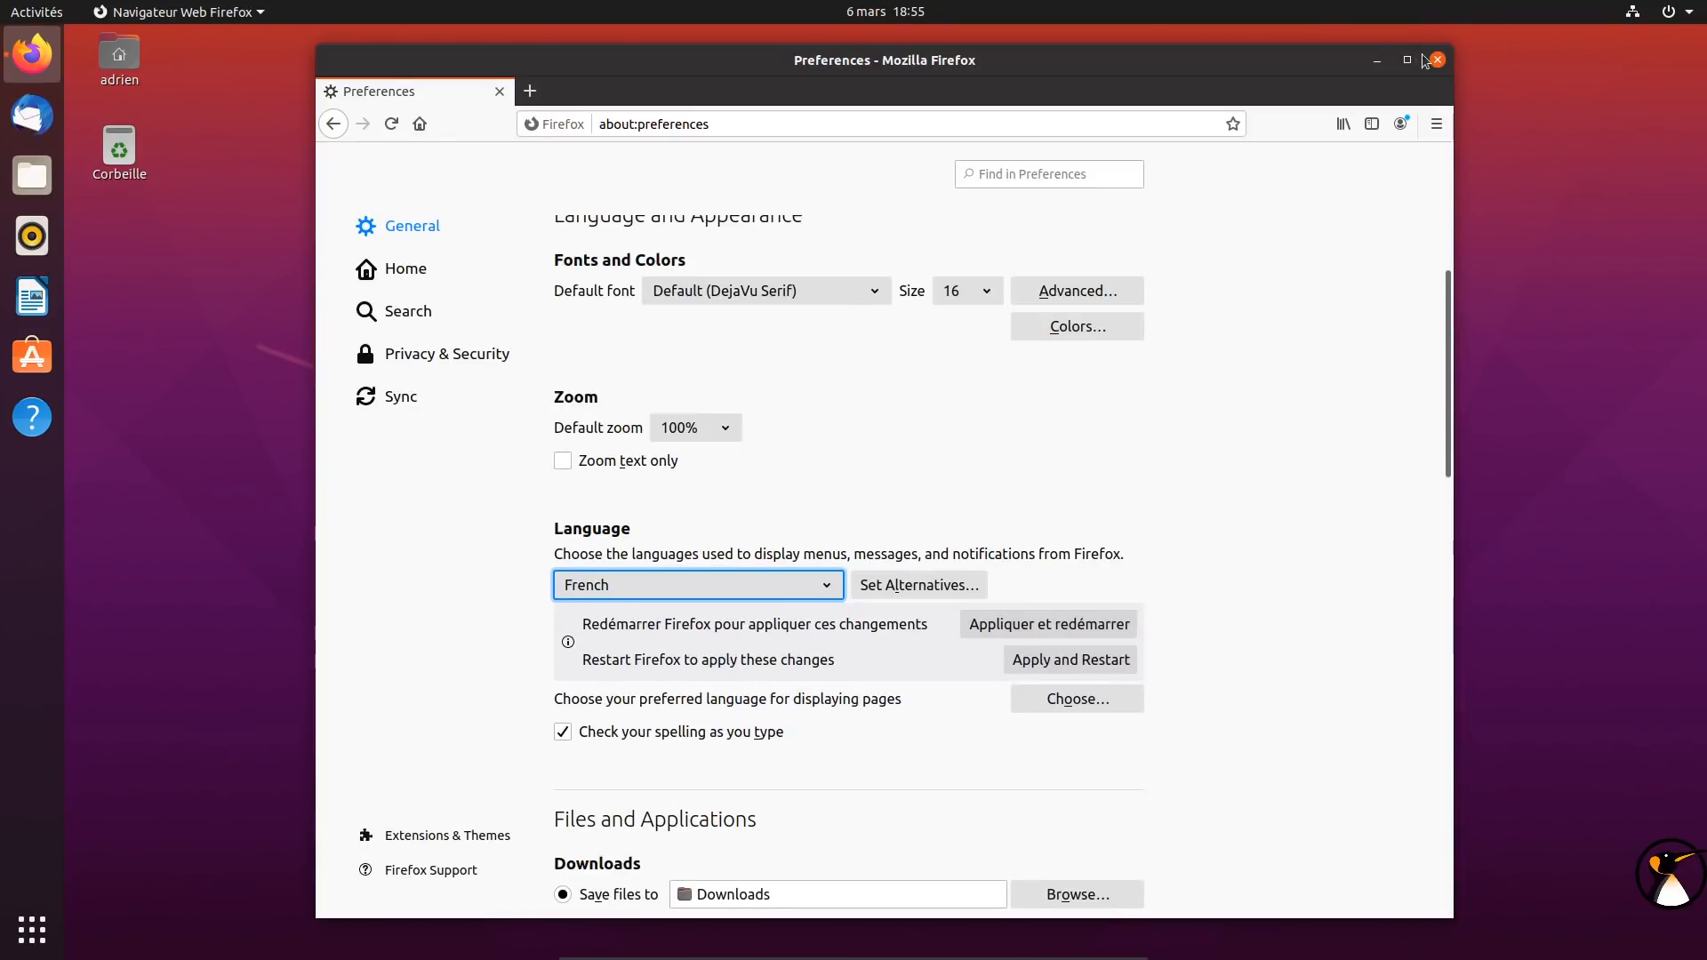
{"action": "left_click", "coordinate": [1067, 630]}
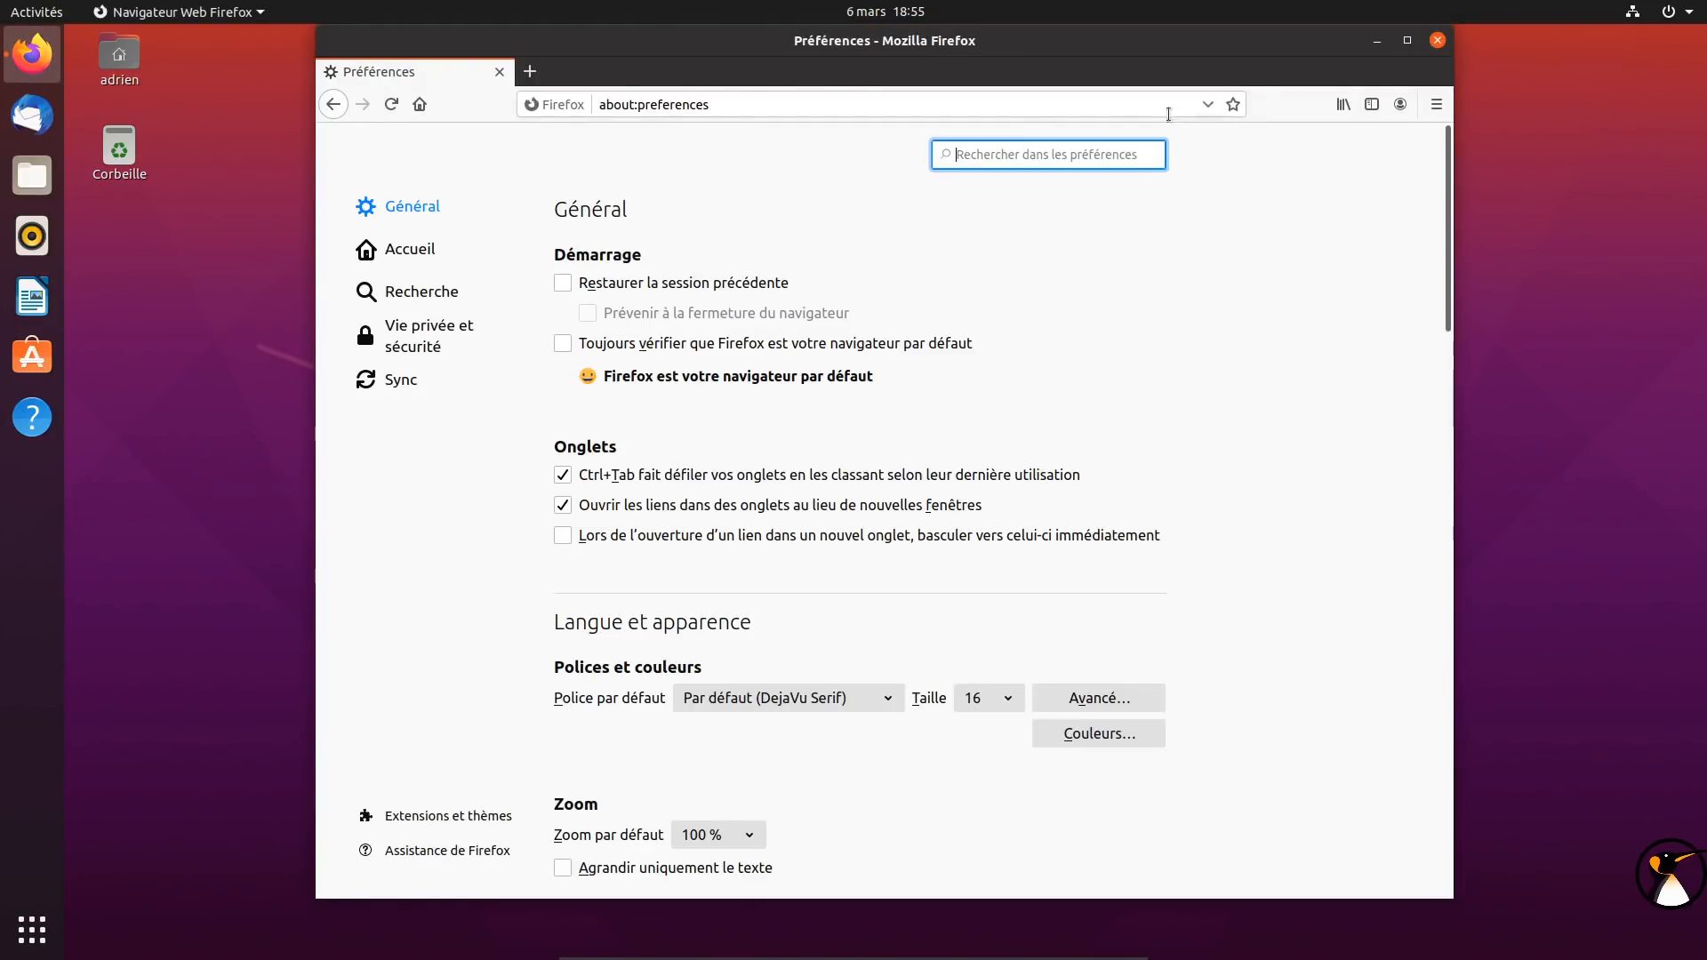
Search the web for "ejhrfjkfg" in Firefox, and close the browser
{"action": "left_click", "coordinate": [1128, 104]}
{"action": "type", "text": "ejhrfjkfg"}
{"action": "key", "text": "Return"}
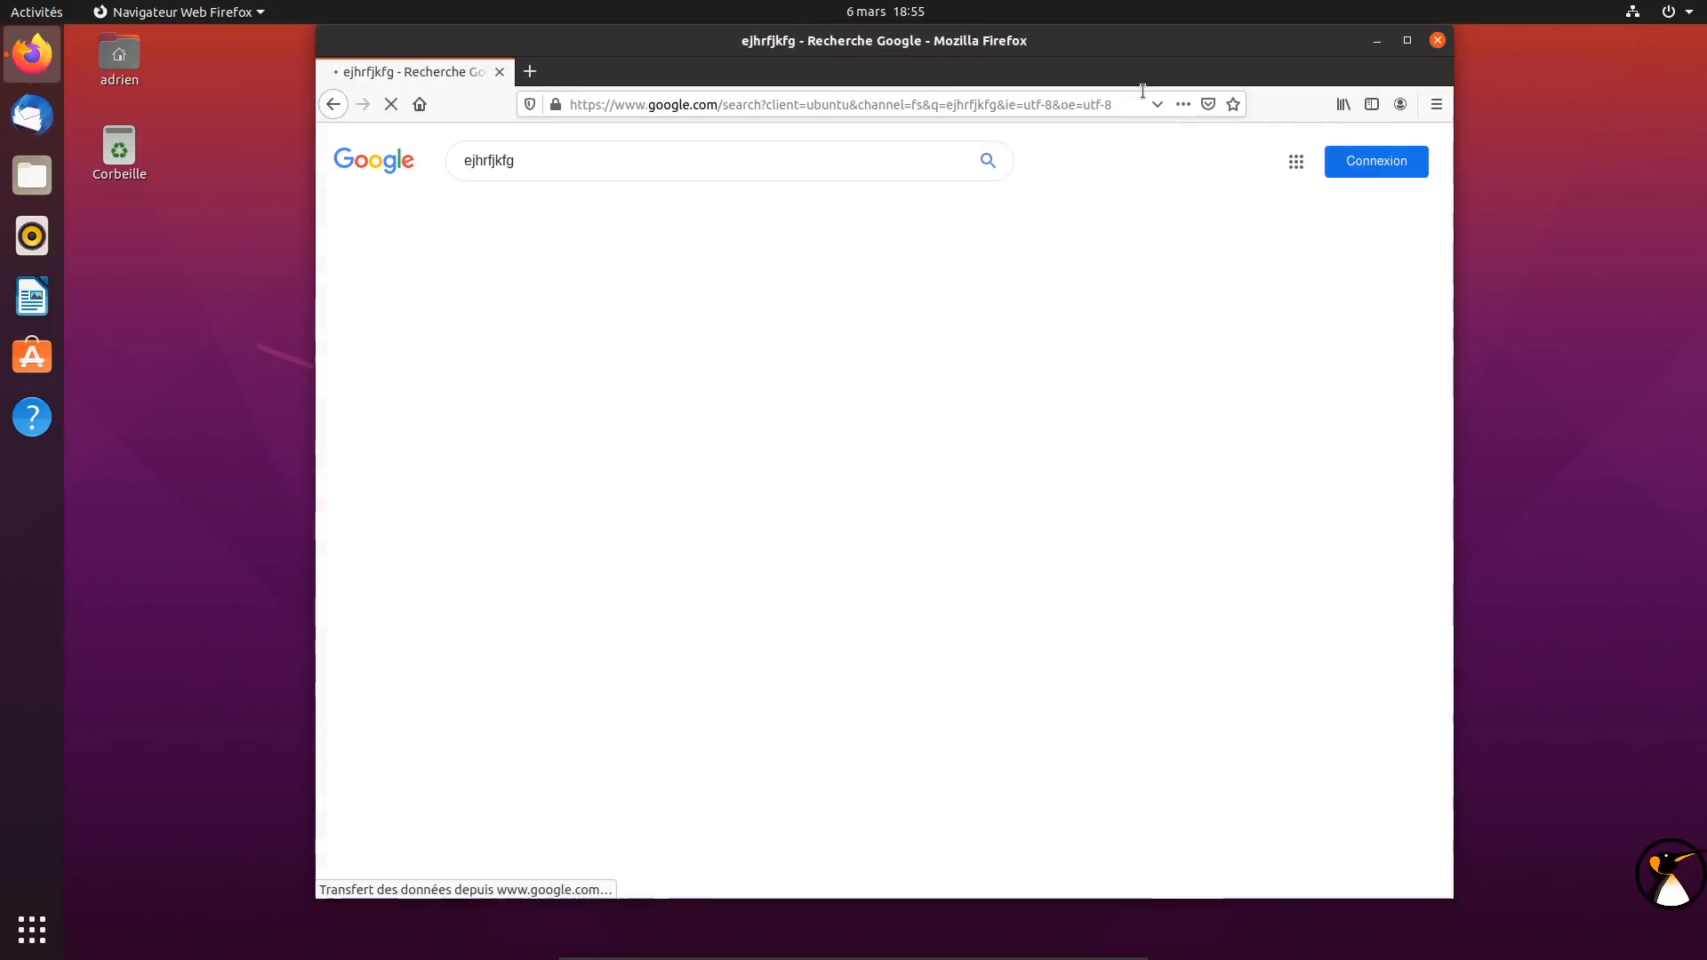
{"action": "left_click", "coordinate": [1444, 40]}
View the system details on the À propos page of Paramètres in a maximized window, and close it
{"action": "left_click", "coordinate": [1659, 10]}
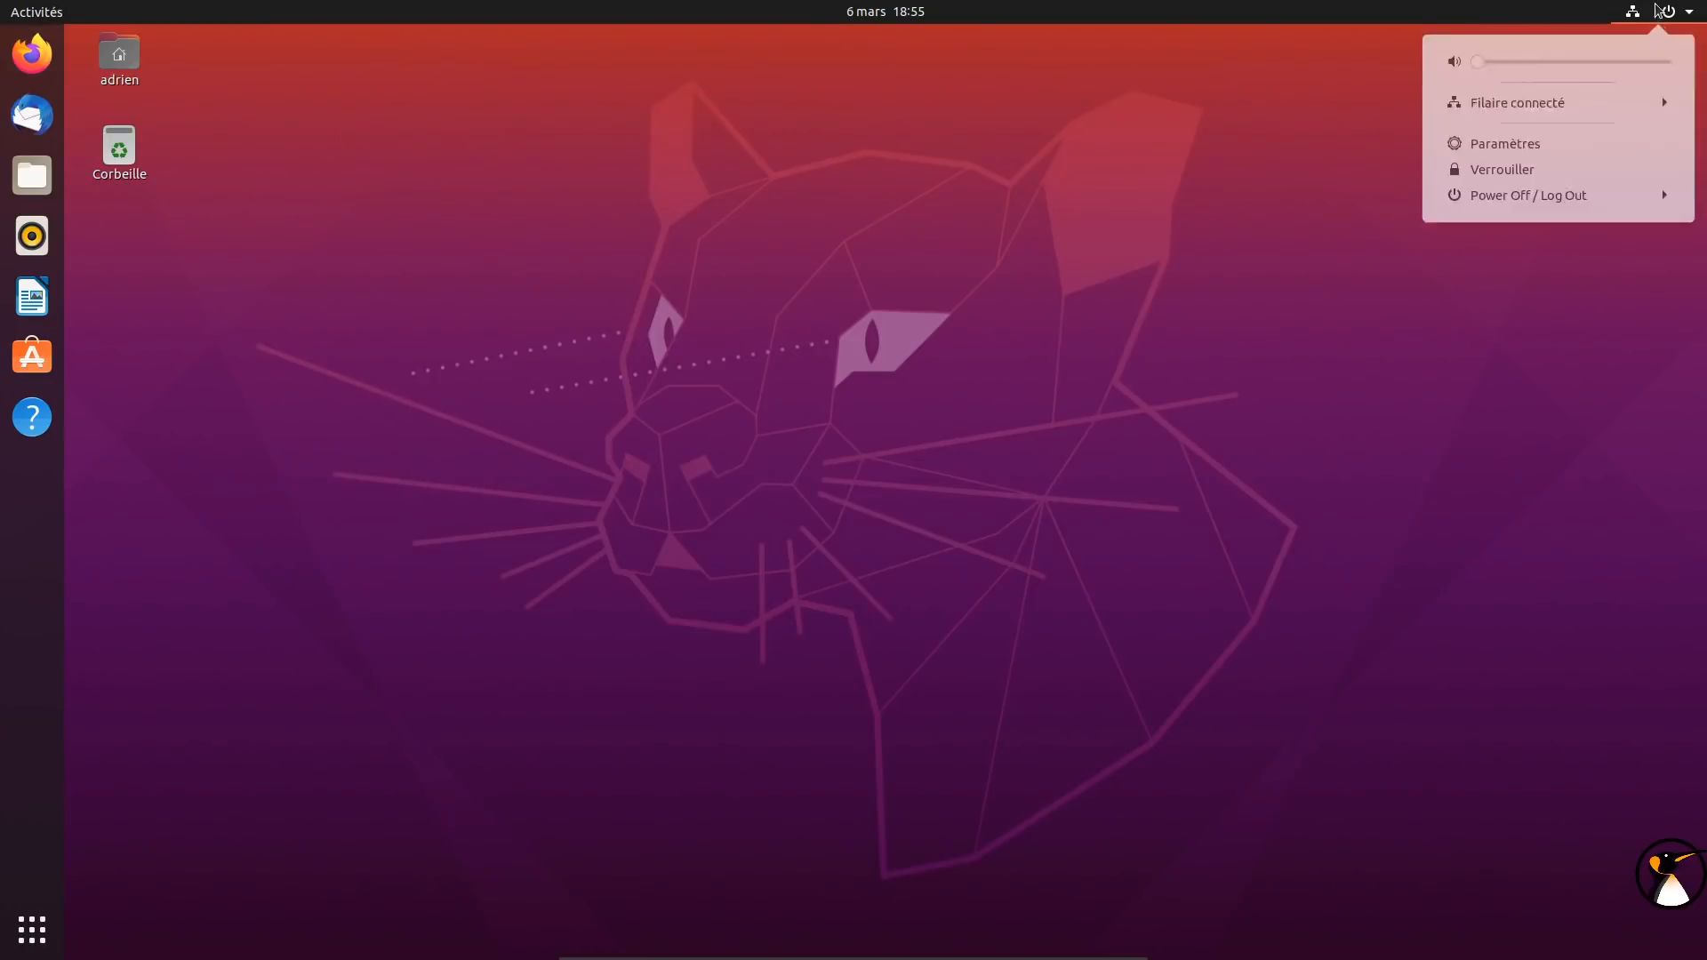
{"action": "left_click", "coordinate": [1532, 147]}
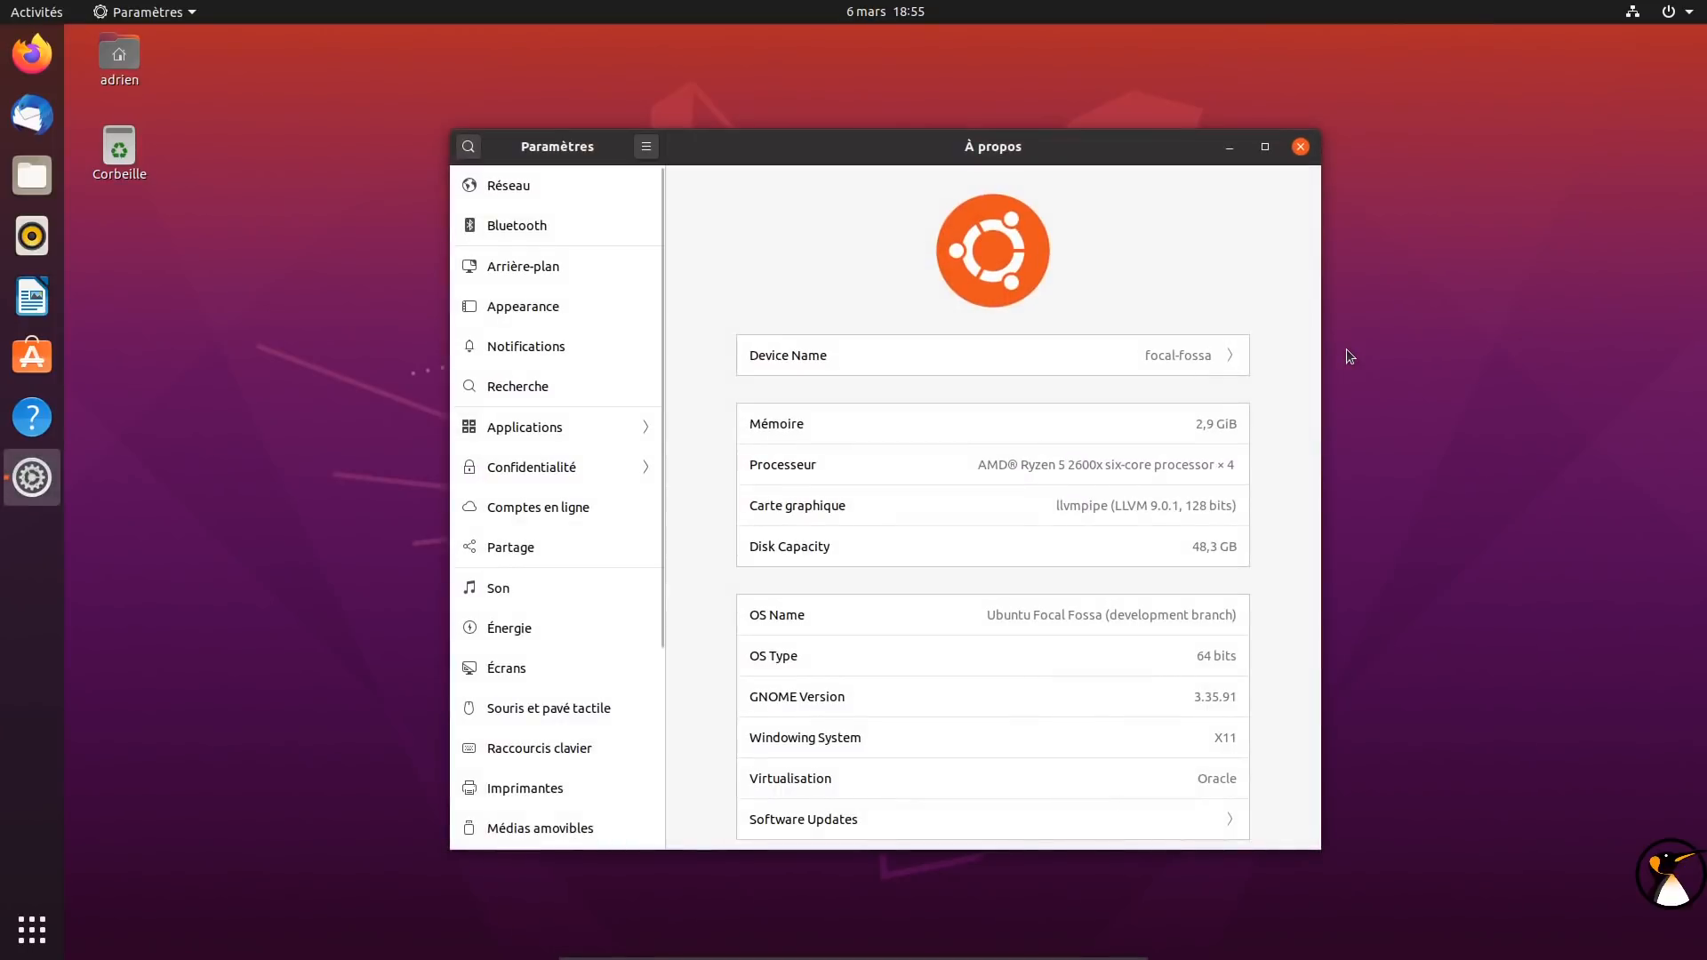
{"action": "left_click", "coordinate": [1267, 145]}
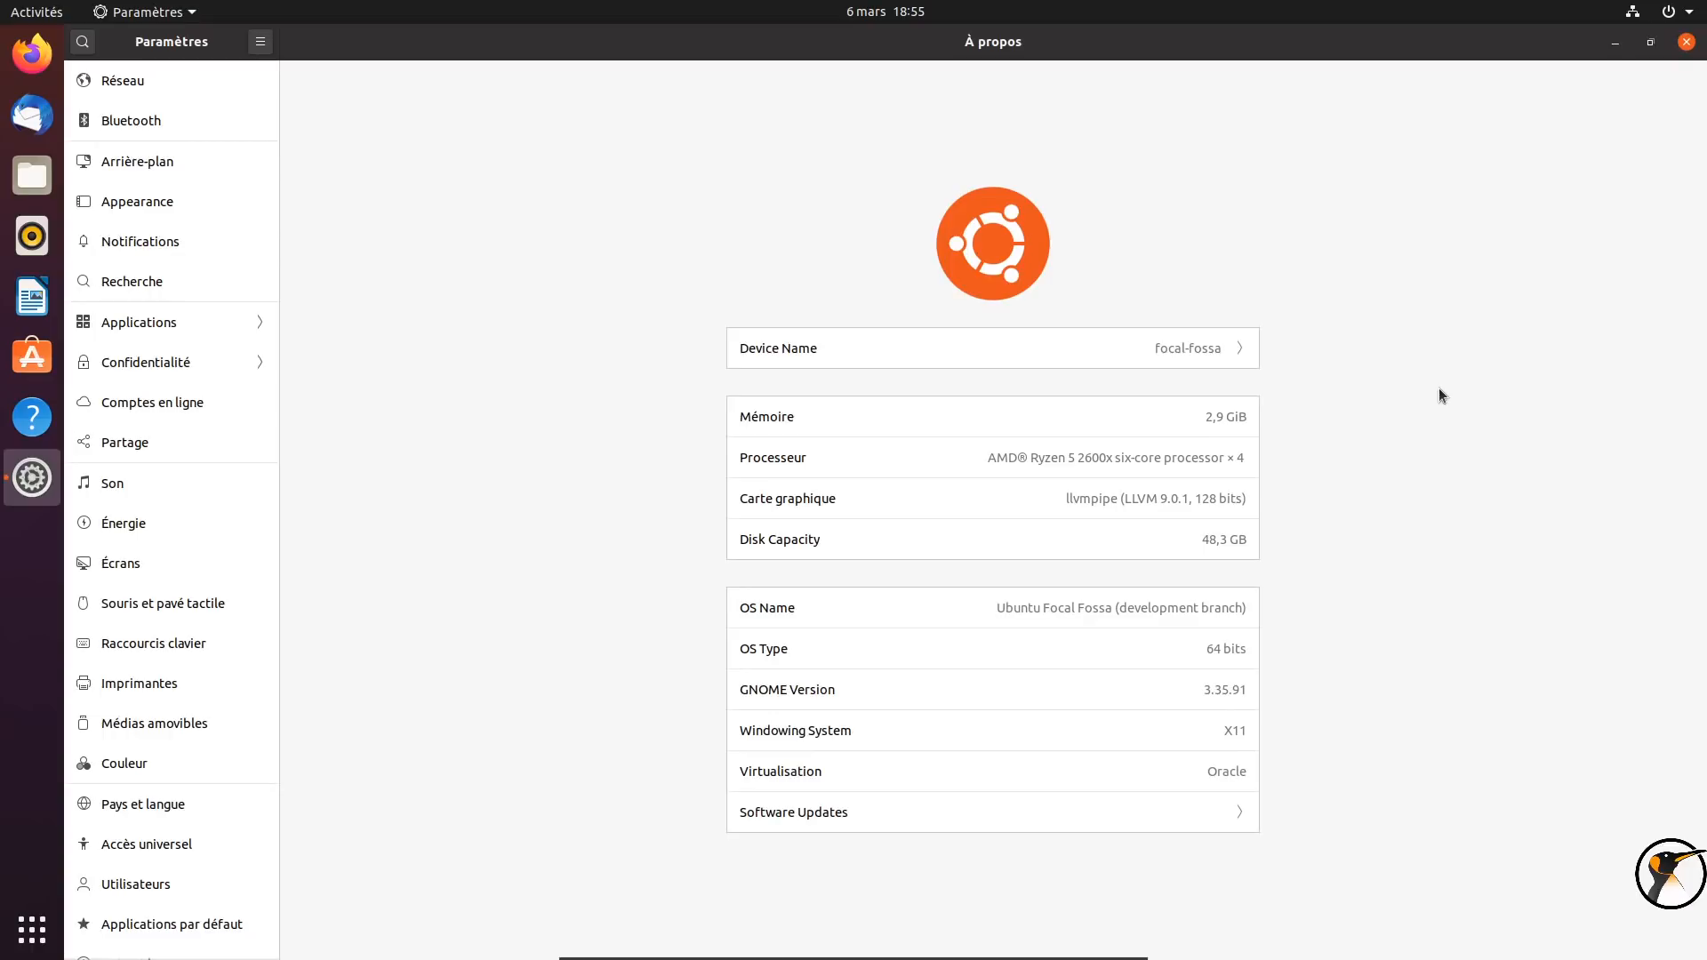
{"action": "left_click", "coordinate": [1687, 42]}
Request a shutdown of the computer, bringing up the Éteindre dialog
{"action": "left_click", "coordinate": [1673, 12]}
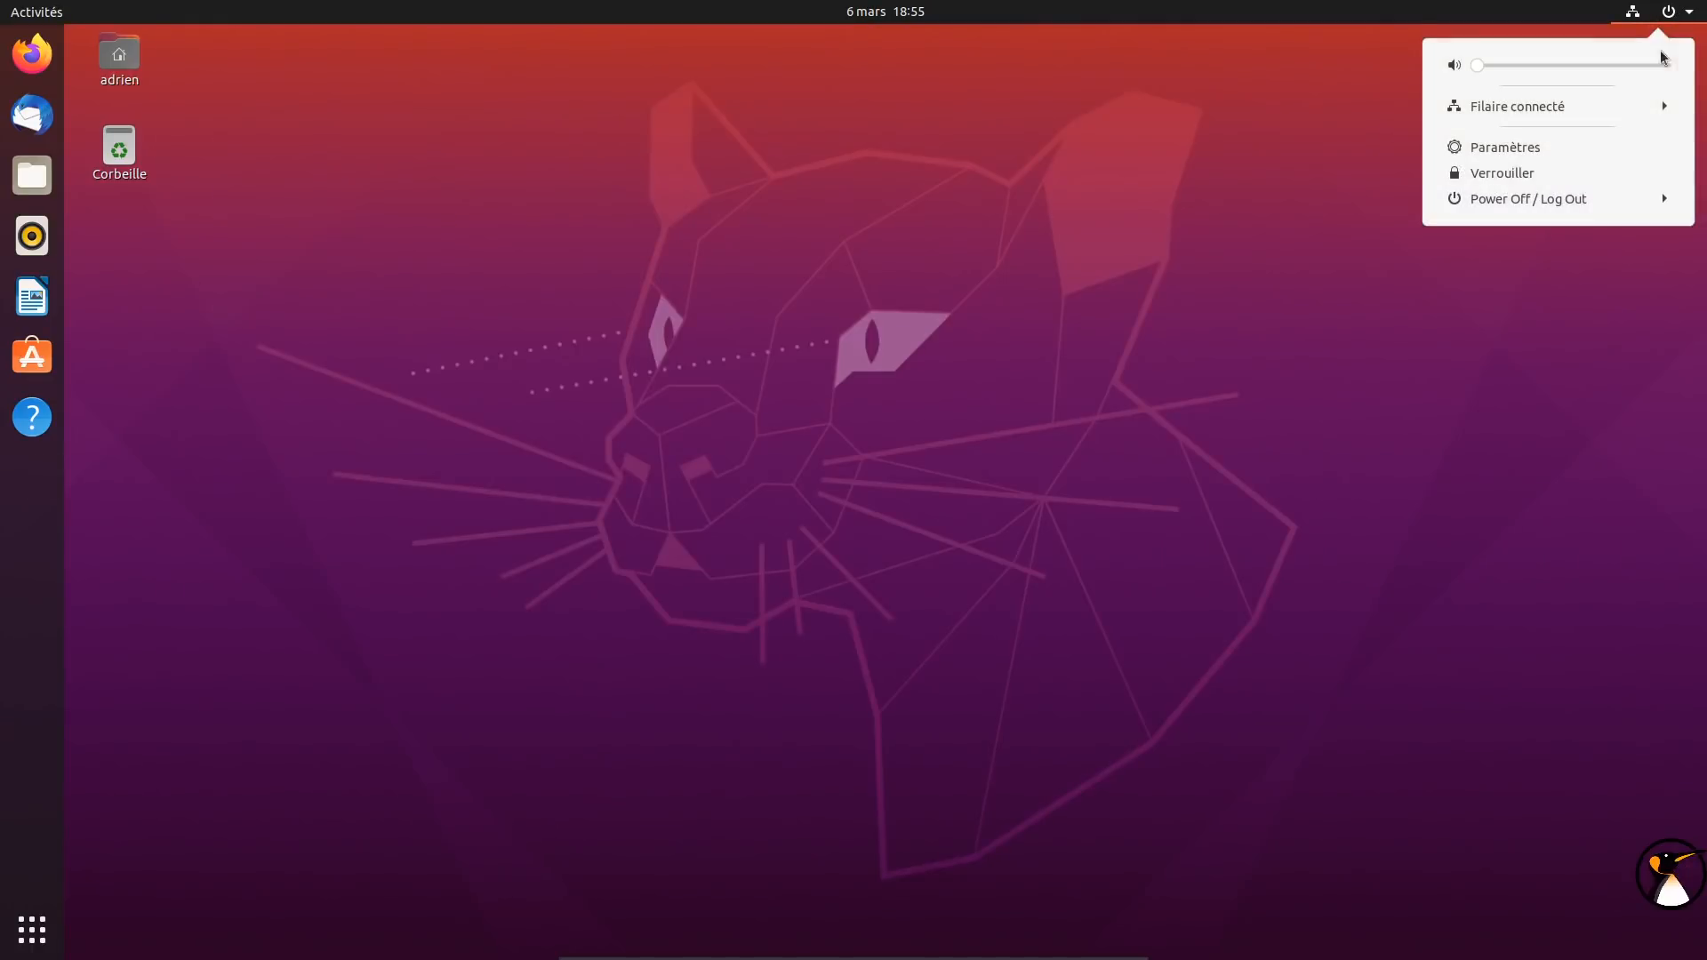
{"action": "left_click", "coordinate": [1572, 200]}
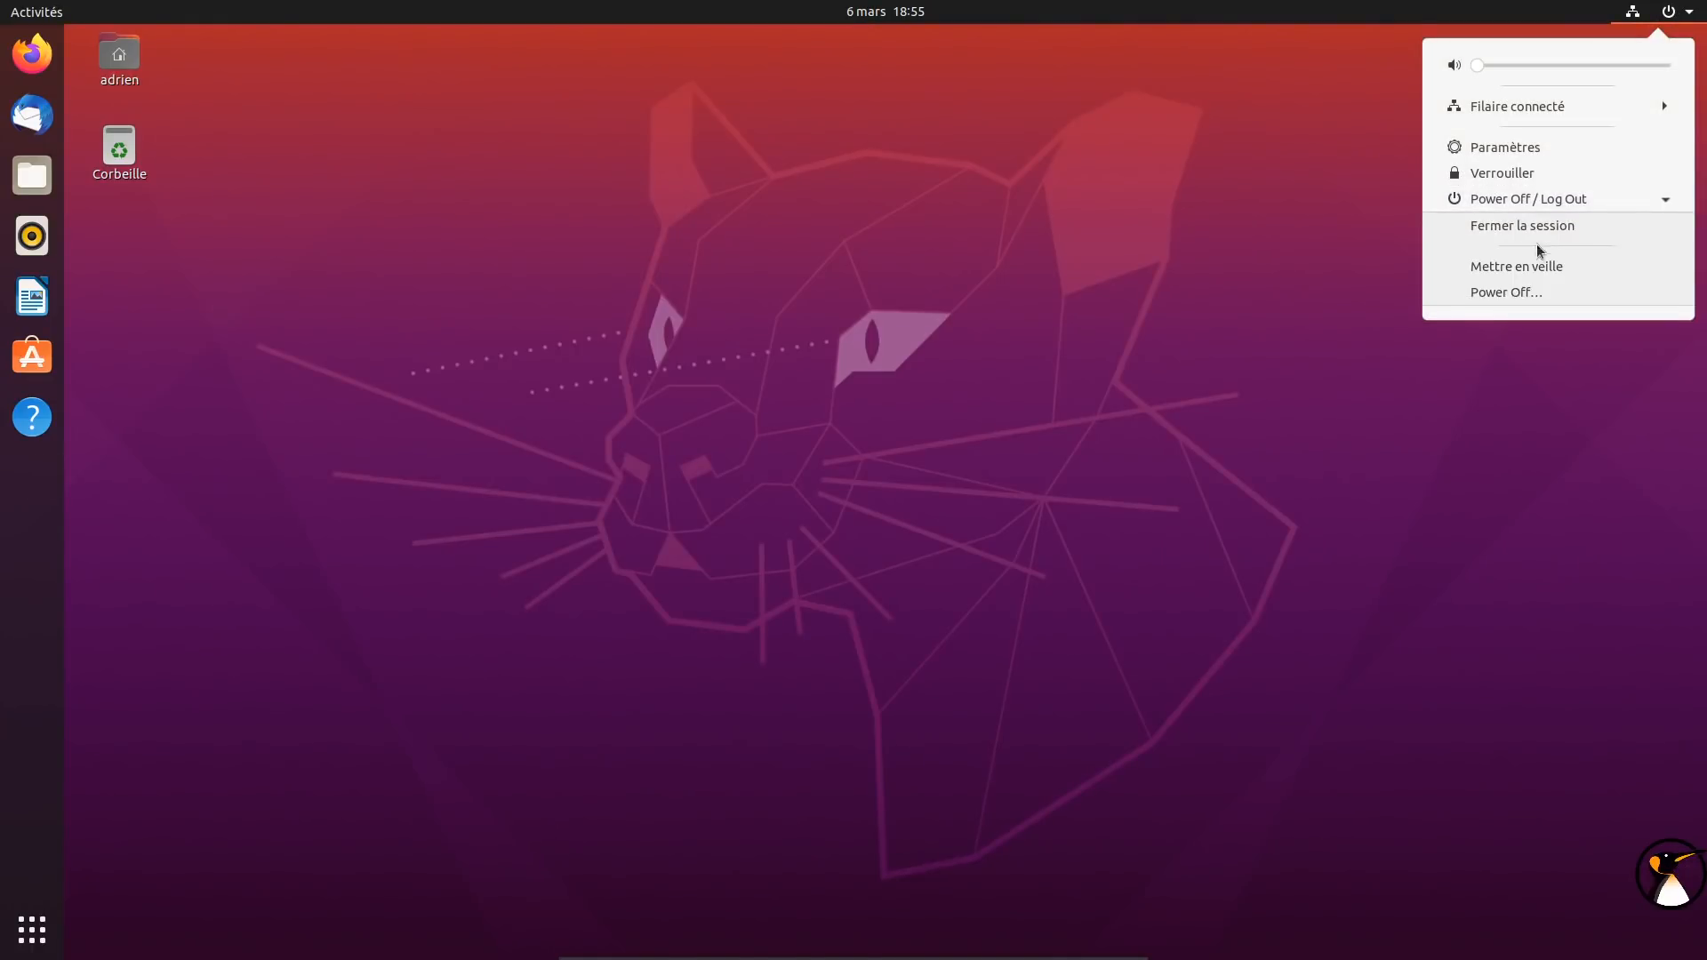
{"action": "left_click", "coordinate": [1532, 289]}
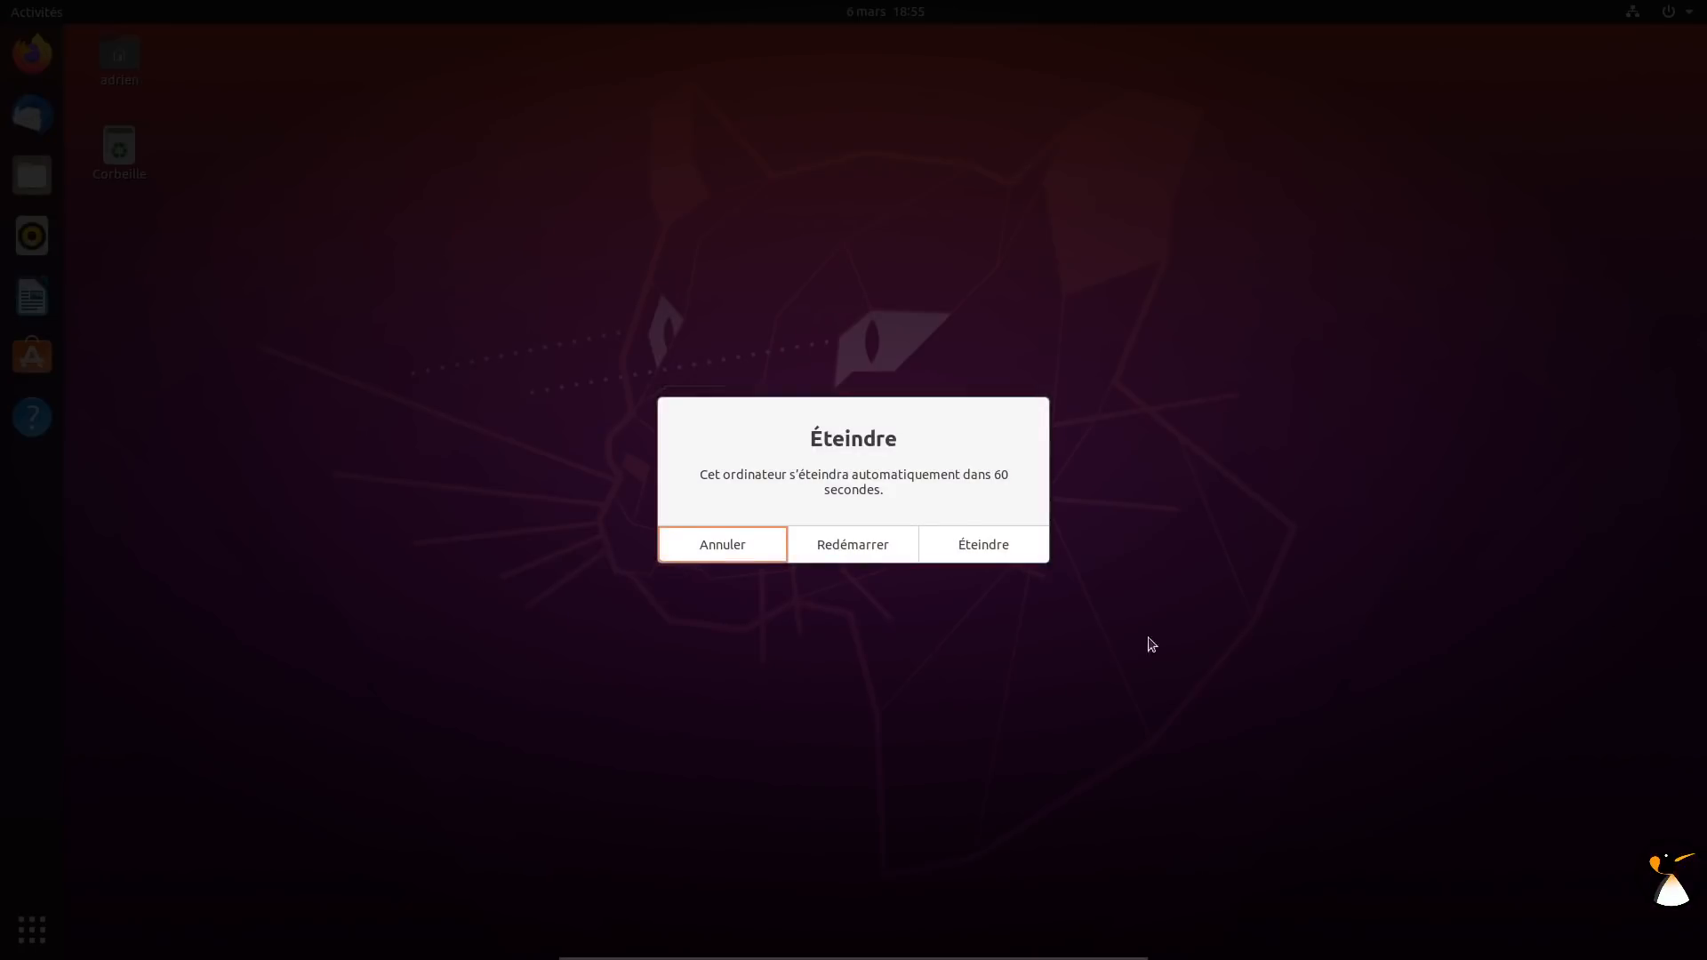